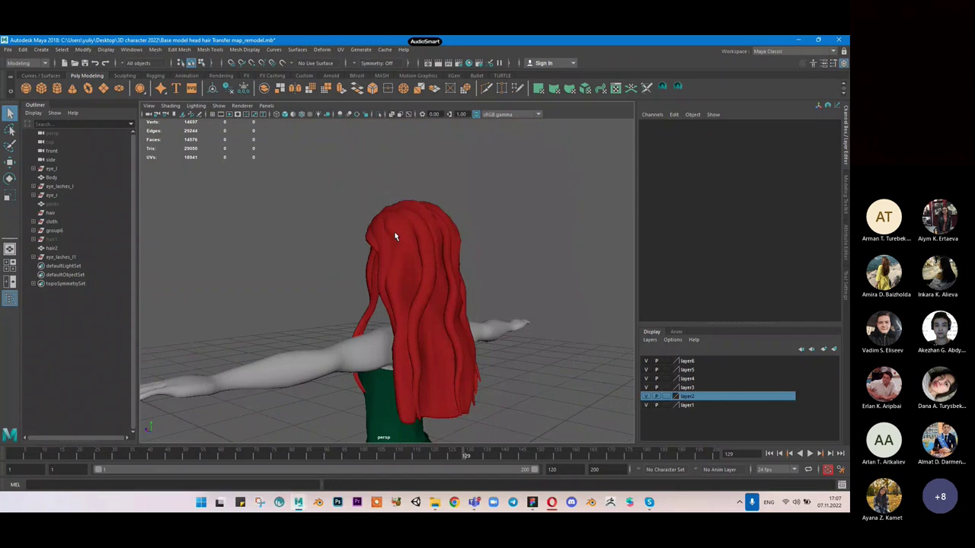
Step: Examine the character's red hair from behind and the front, and inspect the face up close
scroll(394, 236, down, 3)
alt+drag(464, 262, 383, 301)
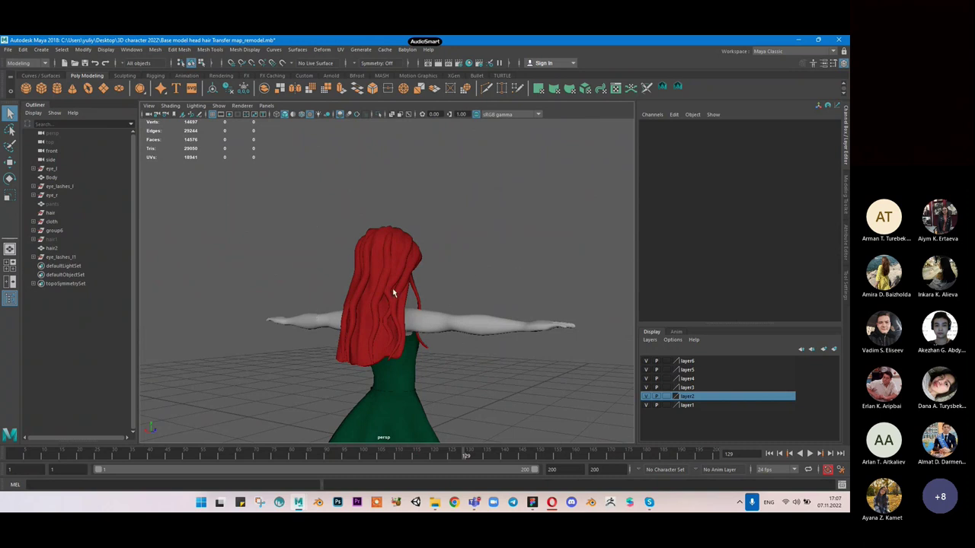
alt+drag(527, 278, 531, 259)
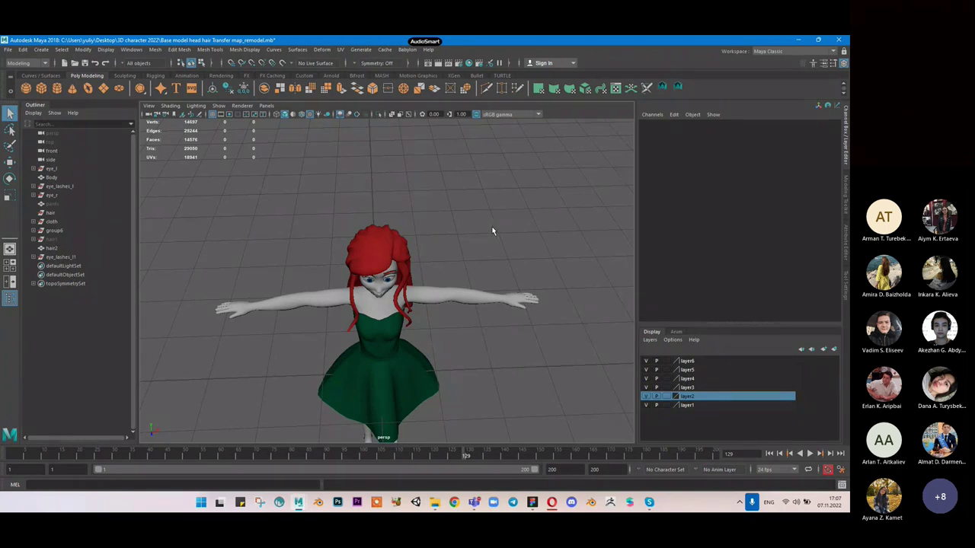
alt+drag(494, 224, 444, 303)
alt+drag(449, 244, 446, 240)
scroll(446, 240, up, 2)
alt+middle_drag(446, 240, 427, 287)
scroll(427, 286, up, 5)
mouse_move(483, 260)
alt+mouse_down()
mouse_move(416, 264)
mouse_move(472, 260)
alt+mouse_up()
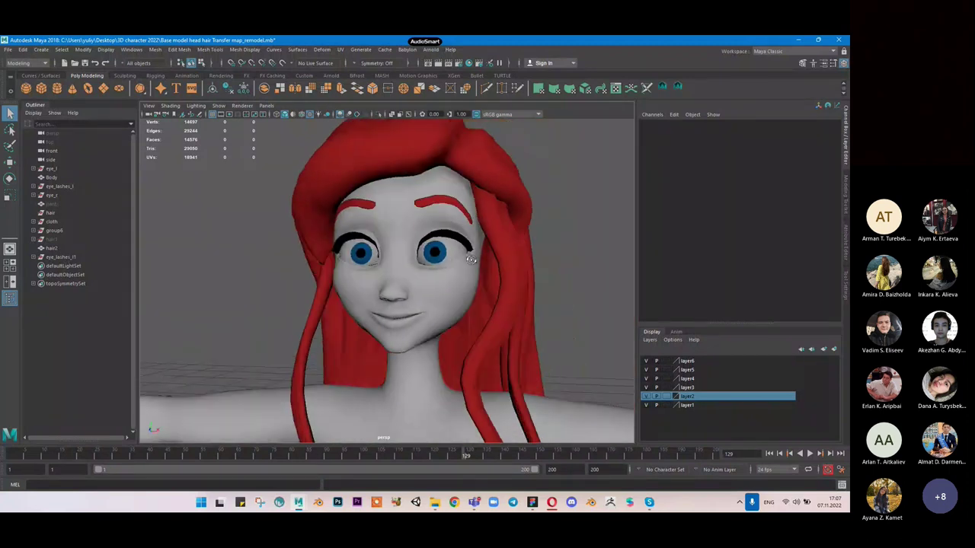
alt+drag(438, 318, 451, 323)
alt+drag(447, 268, 451, 234)
scroll(439, 230, down, 6)
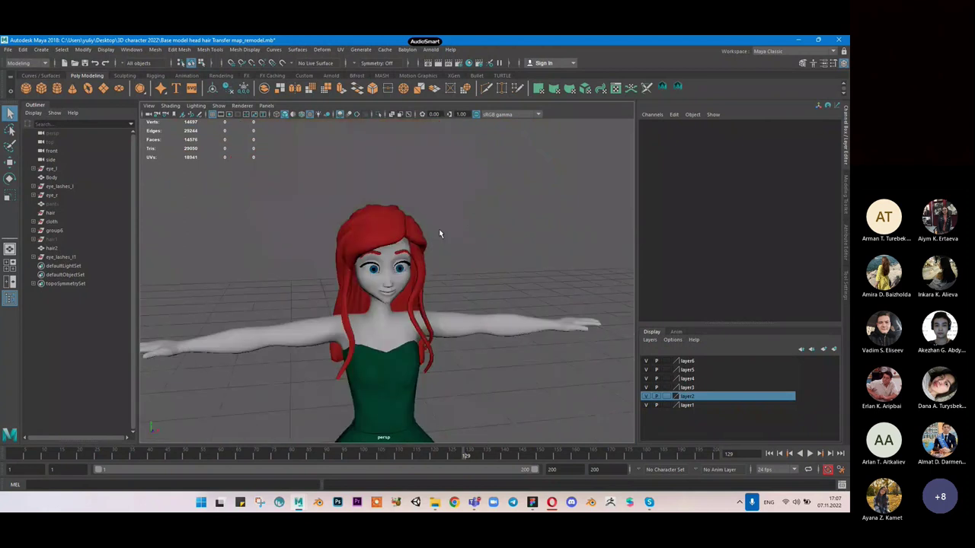
Step: Examine the whole character's proportions, dress and hair from the front, side and three-quarter views
alt+middle_drag(581, 296, 513, 147)
alt+drag(459, 249, 452, 279)
alt+drag(363, 266, 419, 265)
scroll(419, 264, down, 3)
alt+middle_drag(420, 267, 439, 330)
alt+right_drag(437, 330, 449, 303)
alt+drag(449, 303, 390, 306)
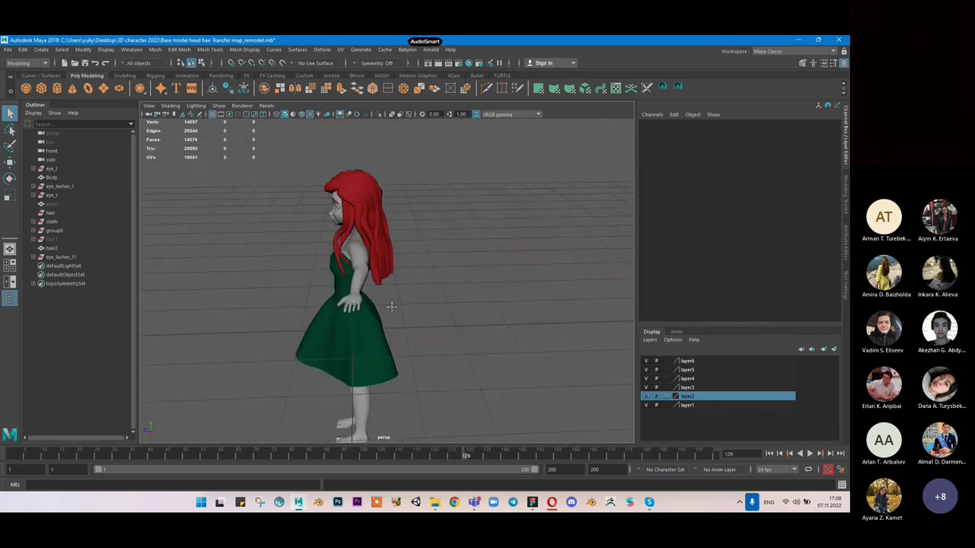
alt+right_drag(392, 307, 381, 261)
alt+drag(382, 261, 468, 246)
alt+middle_drag(468, 247, 481, 346)
Step: Open the UV Editor and display the UV layouts of the hair2 mesh and the dress bodice, then clear the selection
click(615, 88)
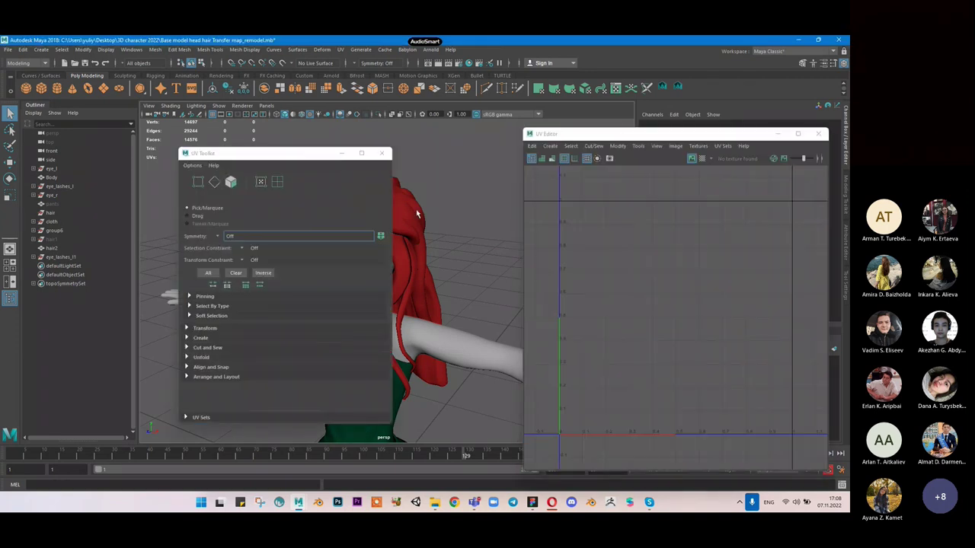
click(416, 208)
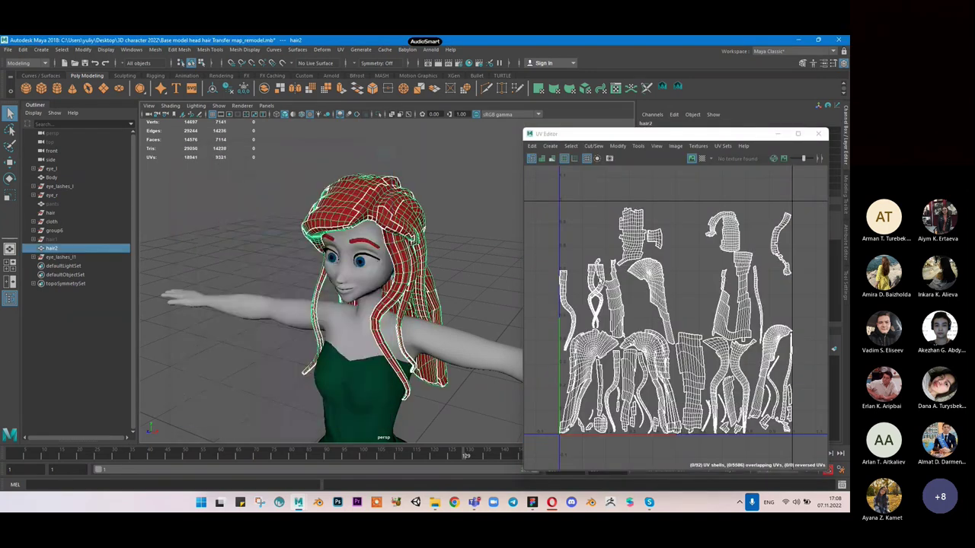
alt+middle_drag(427, 381, 415, 283)
click(368, 303)
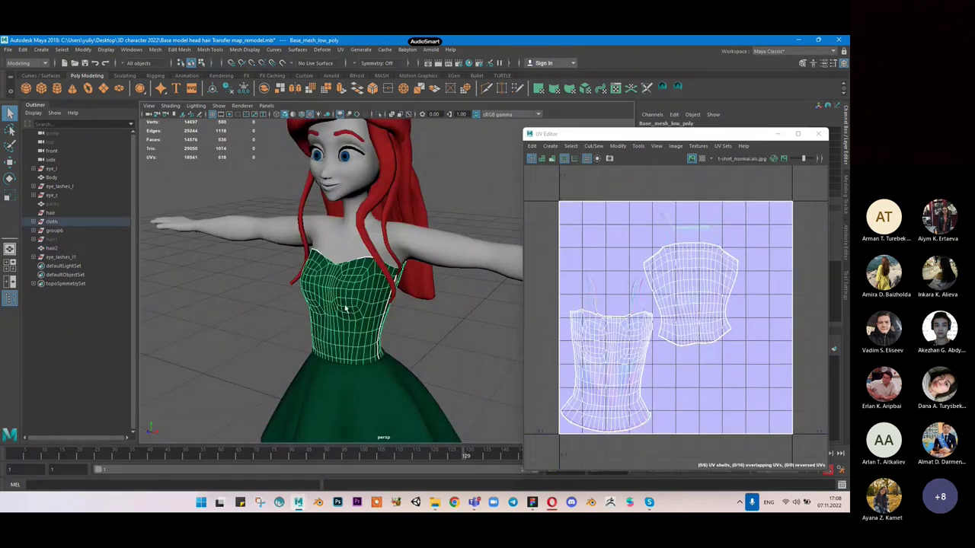
click(457, 315)
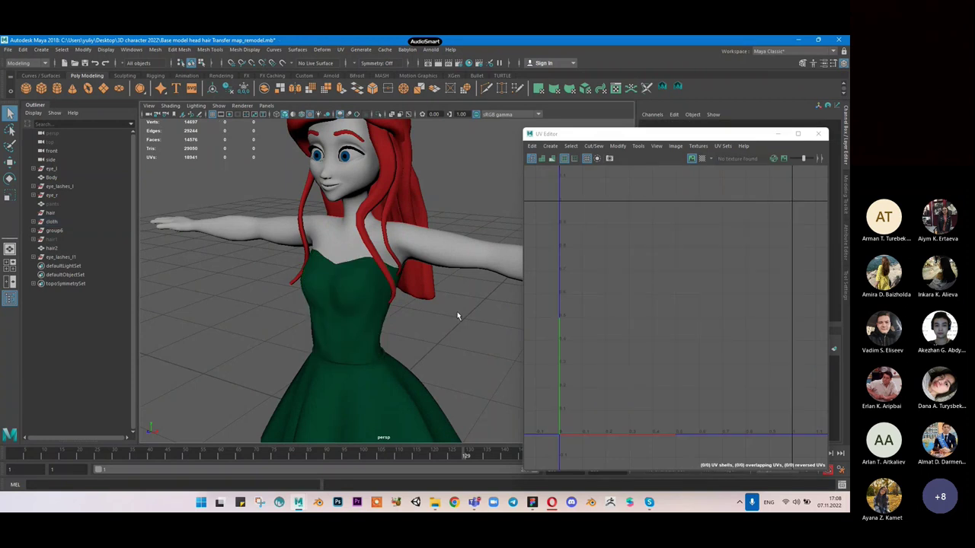
Step: With the dress bodice selected, switch to the Rendering menu set and locate the Transfer Maps command, then clear the selection
click(371, 309)
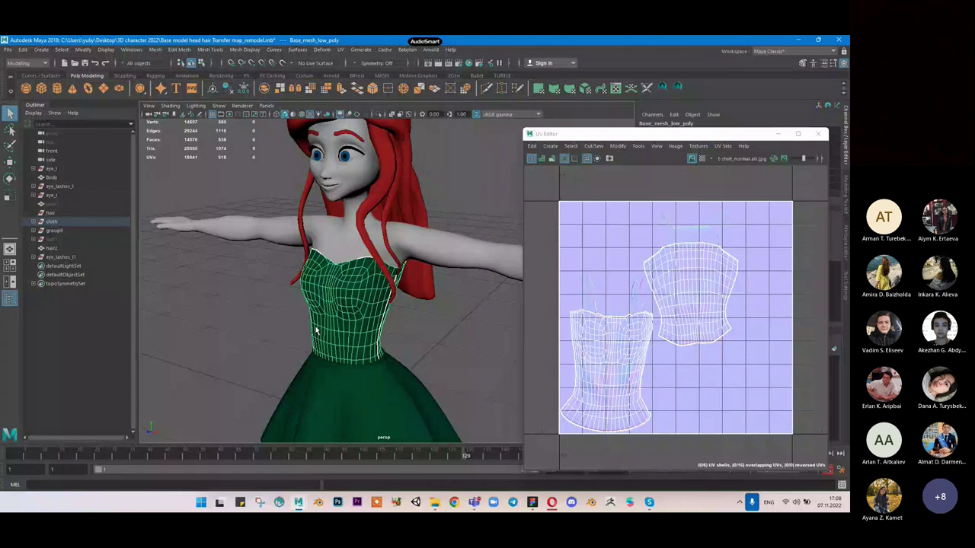
alt+middle_drag(376, 253, 374, 208)
click(23, 63)
click(26, 112)
click(205, 50)
click(206, 51)
click(231, 50)
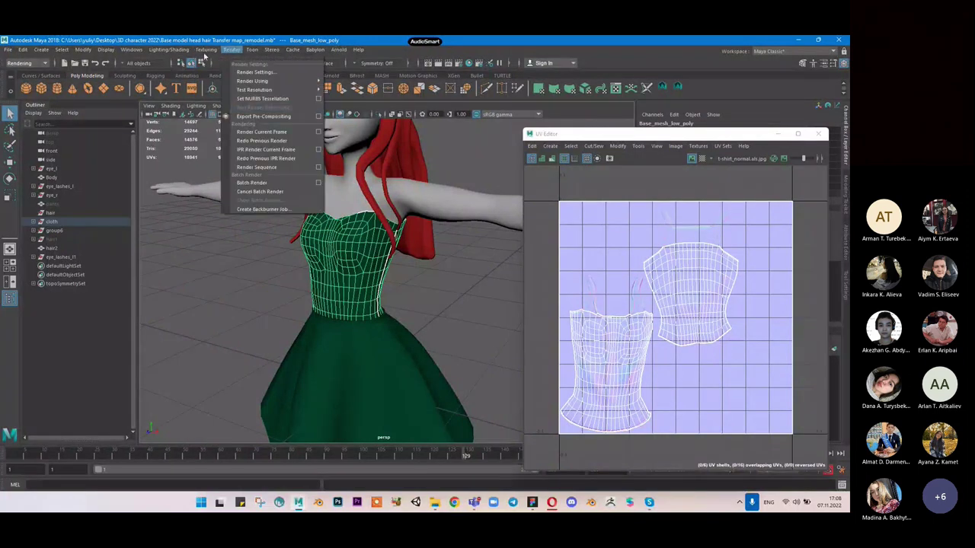
click(205, 56)
click(169, 50)
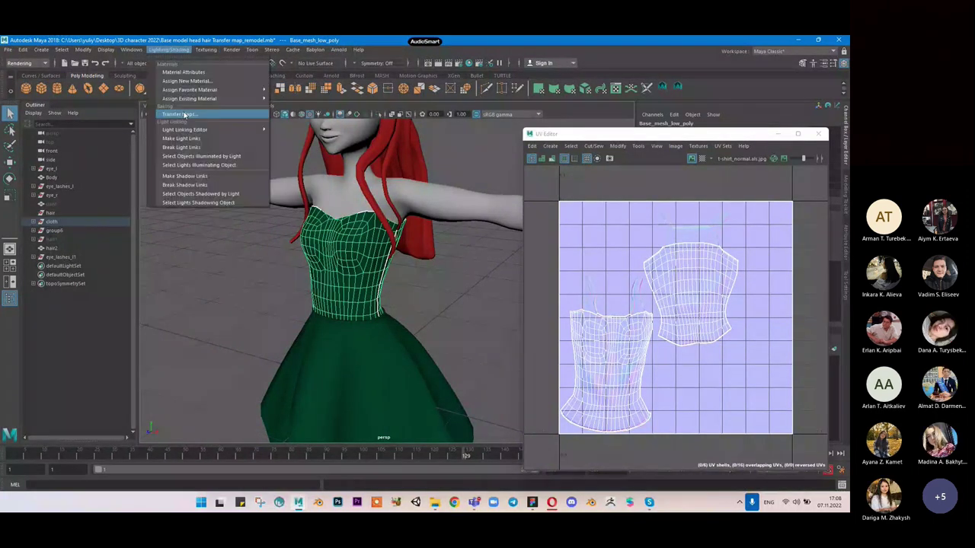
click(178, 52)
click(452, 258)
Step: Select the dress bodice and inspect its front and back UV shells against the normal map in the UV Editor
mouse_move(452, 257)
alt+mouse_down()
mouse_move(341, 243)
mouse_move(406, 232)
alt+mouse_up()
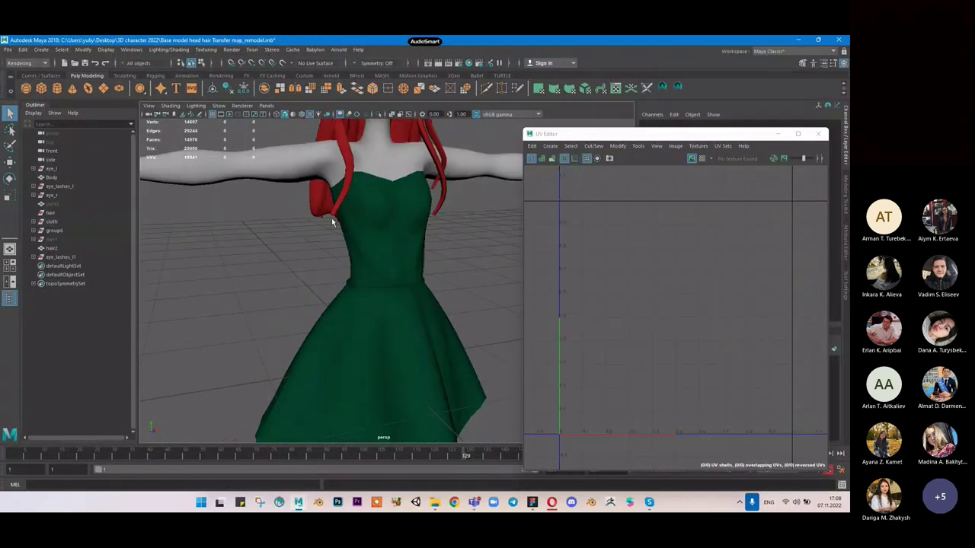
alt+middle_drag(396, 252, 355, 282)
scroll(323, 255, up, 3)
click(355, 283)
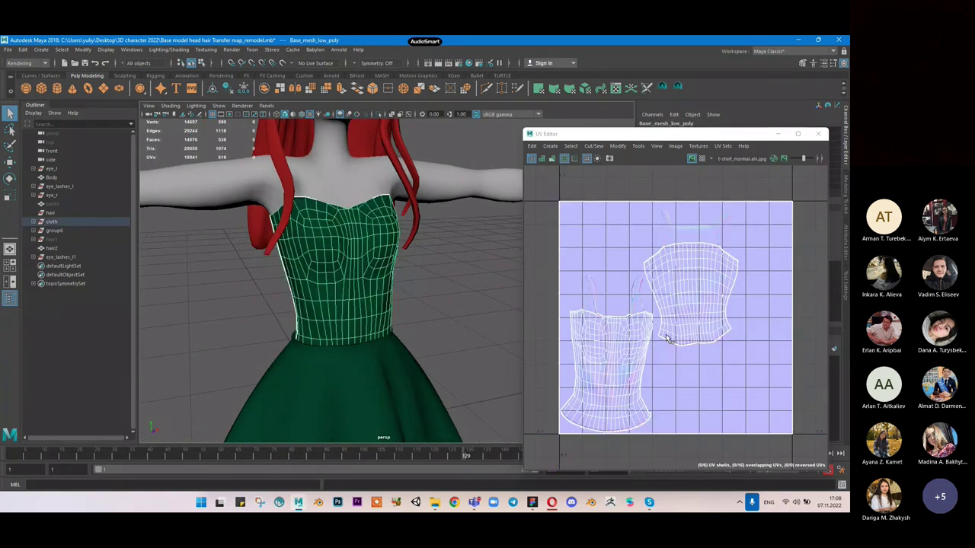
scroll(666, 334, up, 3)
scroll(645, 348, down, 1)
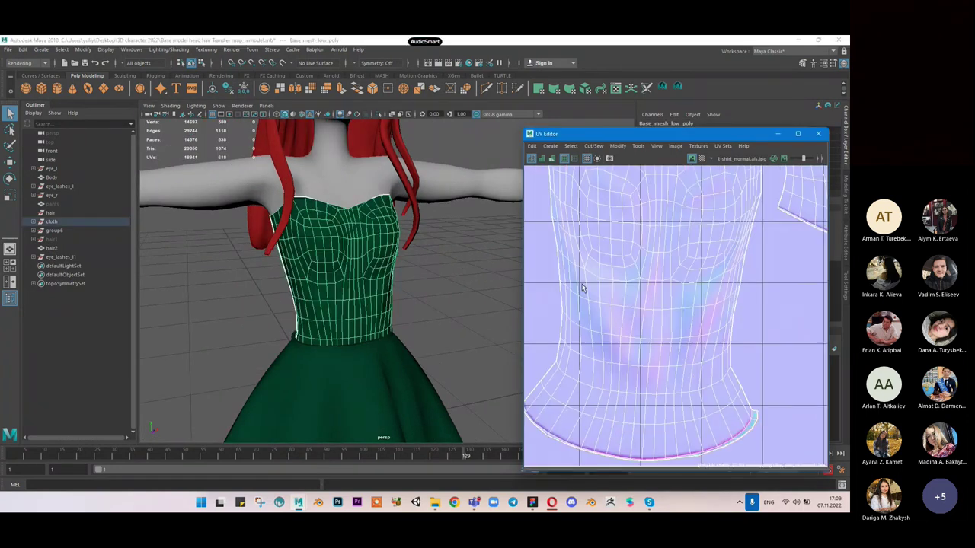
scroll(585, 282, up, 2)
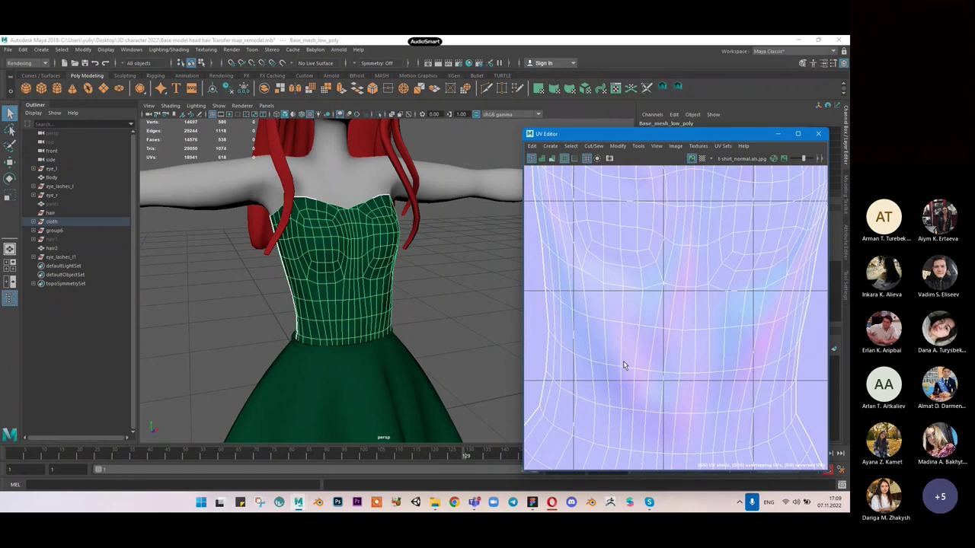
scroll(623, 361, down, 2)
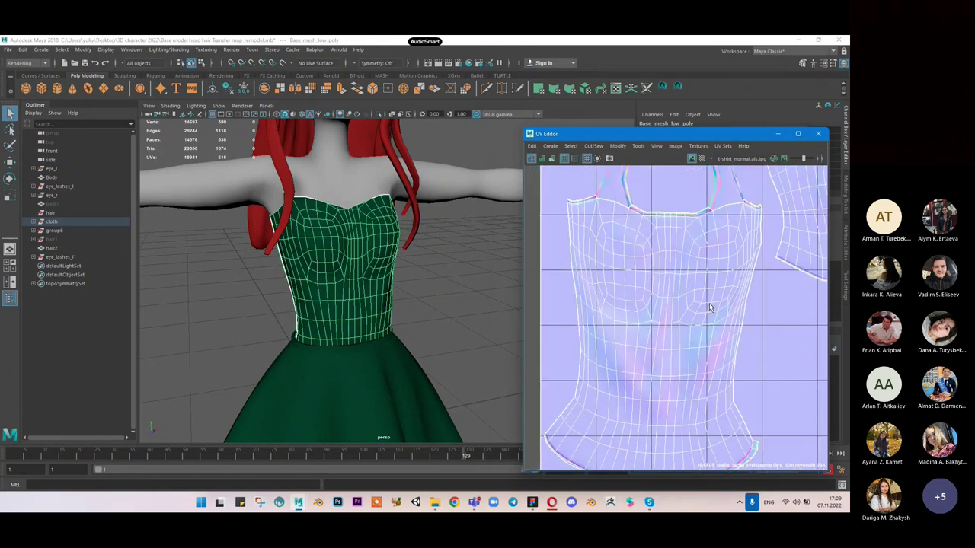
alt+middle_drag(688, 261, 650, 334)
alt+middle_drag(696, 256, 611, 357)
alt+middle_drag(693, 273, 643, 346)
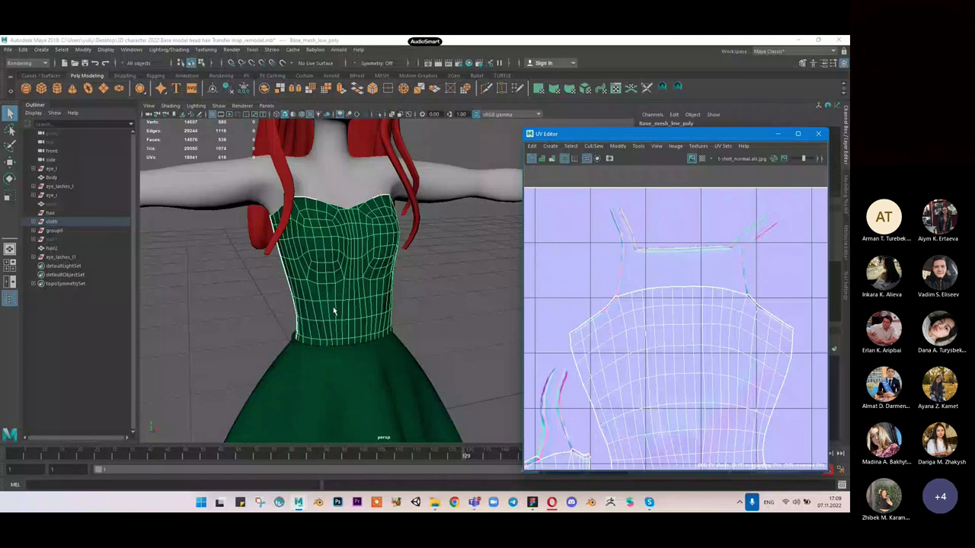
Step: Compare the bodice mesh on the character with the folds and hem of its front shell in the normal map
alt+drag(333, 306, 356, 321)
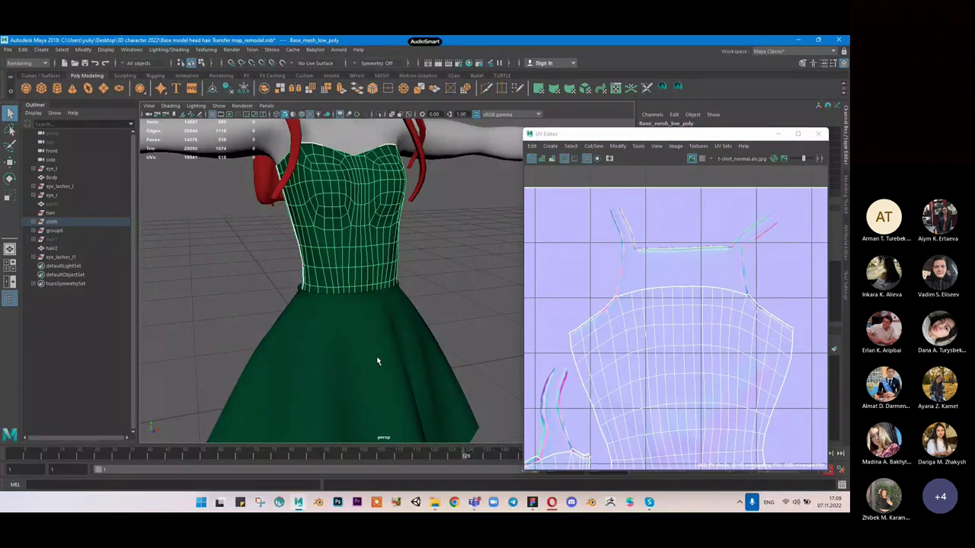
scroll(294, 277, up, 3)
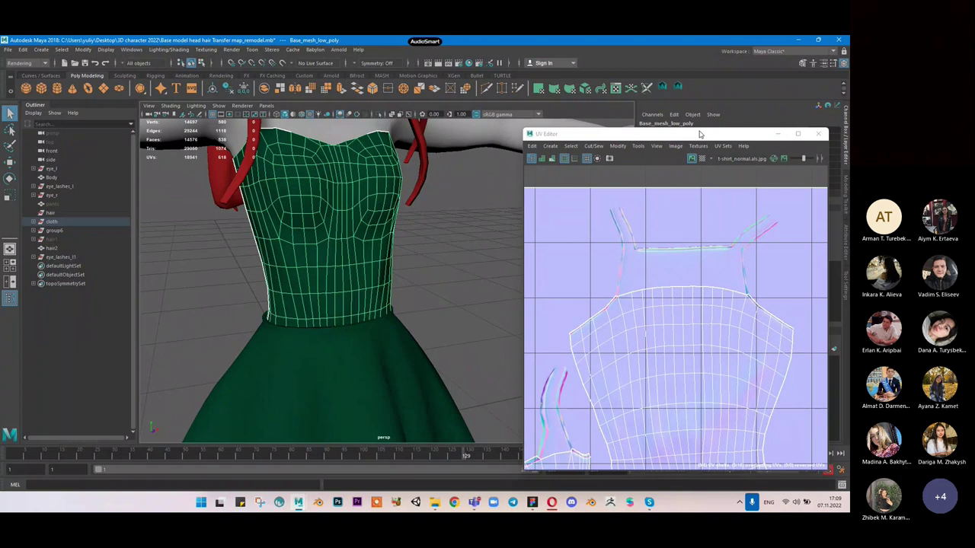
click(526, 132)
alt+middle_drag(630, 330, 689, 241)
alt+middle_drag(528, 408, 663, 322)
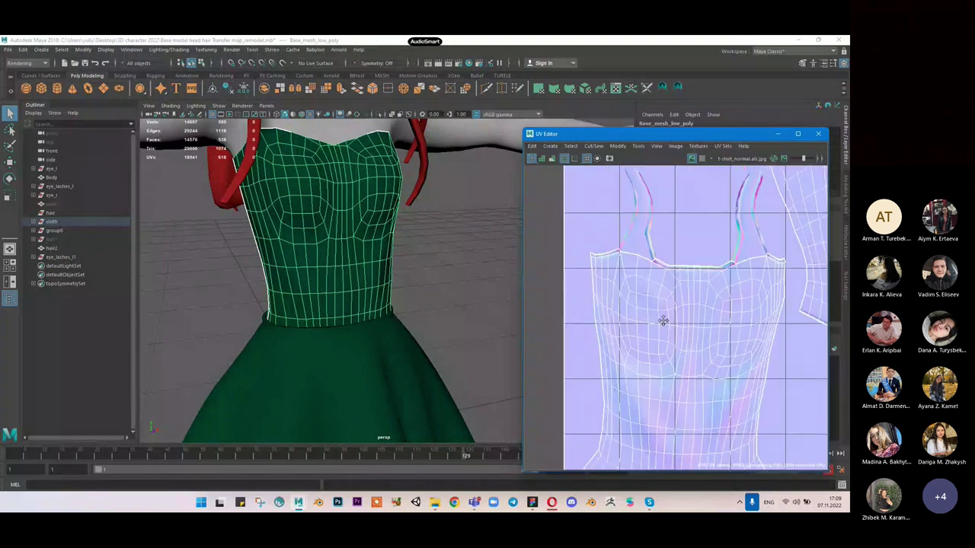
alt+middle_drag(725, 257, 687, 245)
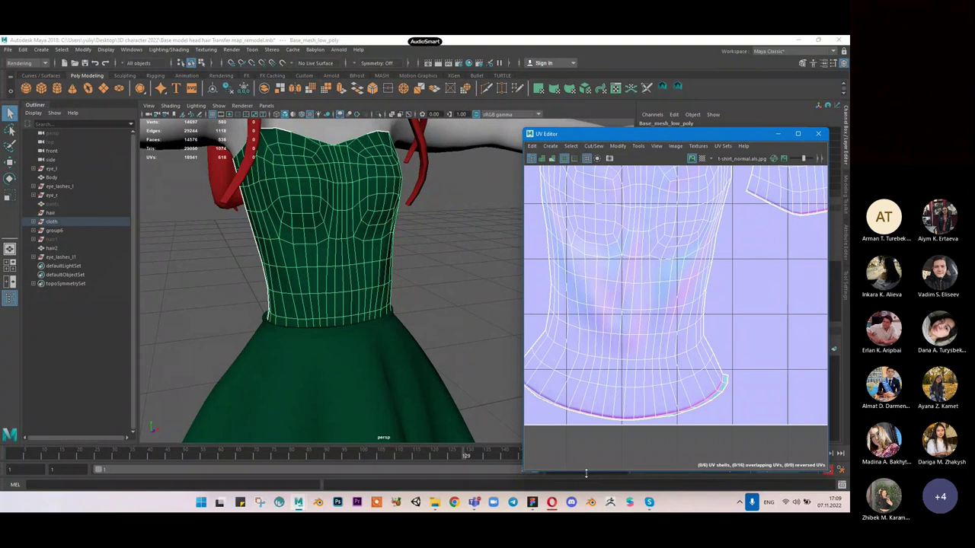
alt+middle_drag(377, 223, 380, 229)
alt+drag(379, 229, 373, 267)
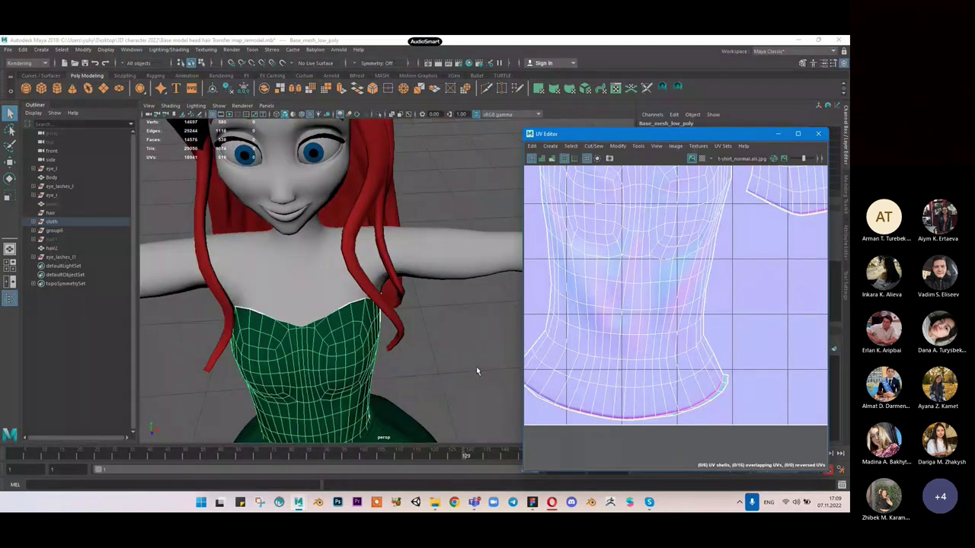
Step: Select the Body mesh and examine its UV shells for the head, arms, legs, hands and feet
click(458, 352)
alt+drag(396, 312, 466, 261)
alt+middle_drag(466, 261, 450, 362)
alt+drag(404, 303, 389, 302)
click(407, 287)
scroll(665, 283, down, 8)
alt+middle_drag(654, 246, 654, 275)
scroll(662, 287, up, 4)
scroll(662, 286, up, 7)
scroll(715, 247, down, 4)
alt+middle_drag(730, 242, 628, 315)
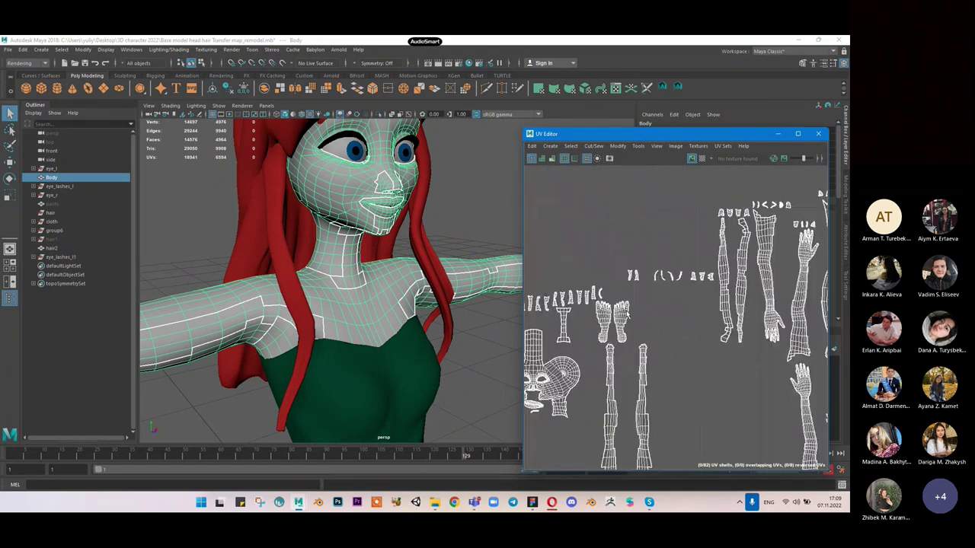
scroll(697, 354, down, 3)
alt+middle_drag(698, 355, 678, 264)
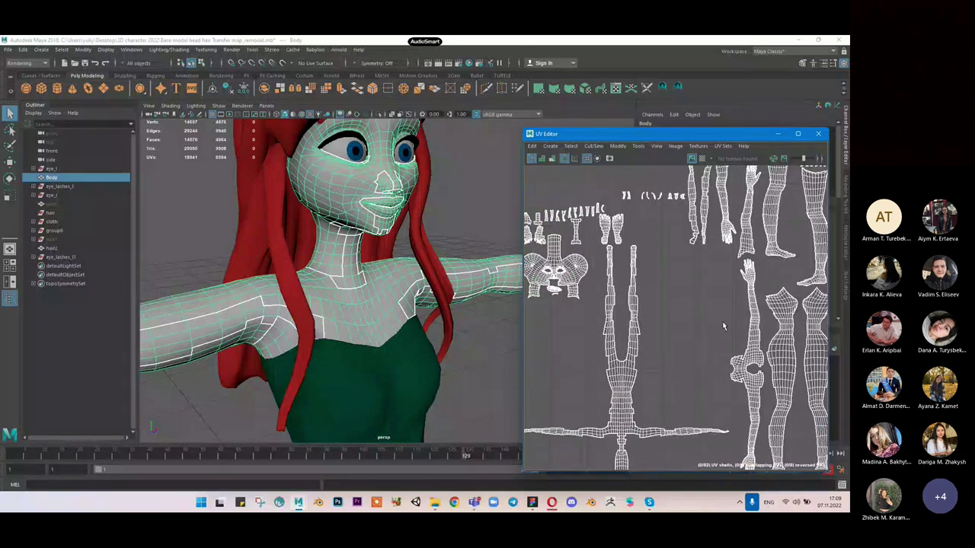
scroll(440, 335, down, 3)
Step: Display the UV layouts of the bodice and the skirt for comparison, then minimize the UV Editor
alt+middle_drag(440, 334, 440, 213)
click(398, 208)
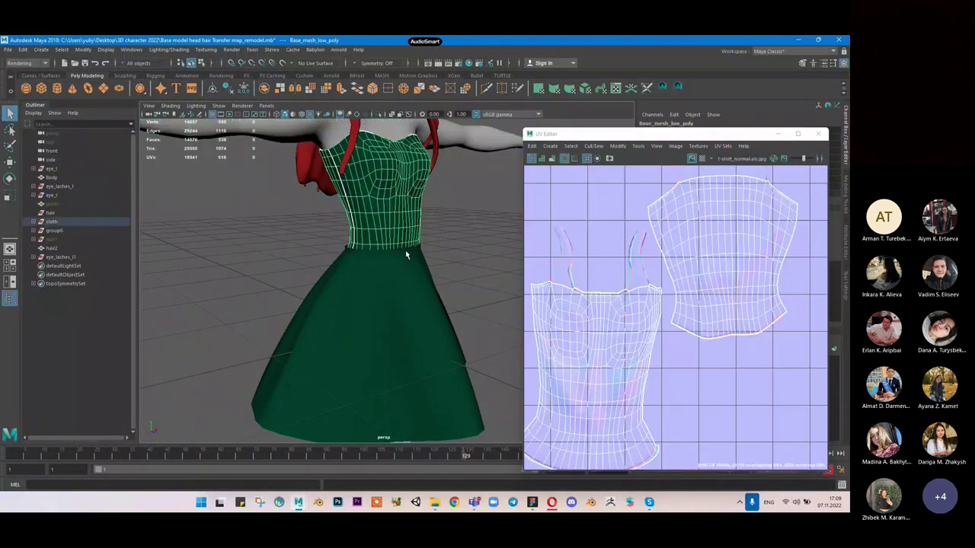
click(406, 309)
scroll(368, 231, down, 5)
scroll(368, 231, up, 1)
scroll(368, 231, up, 5)
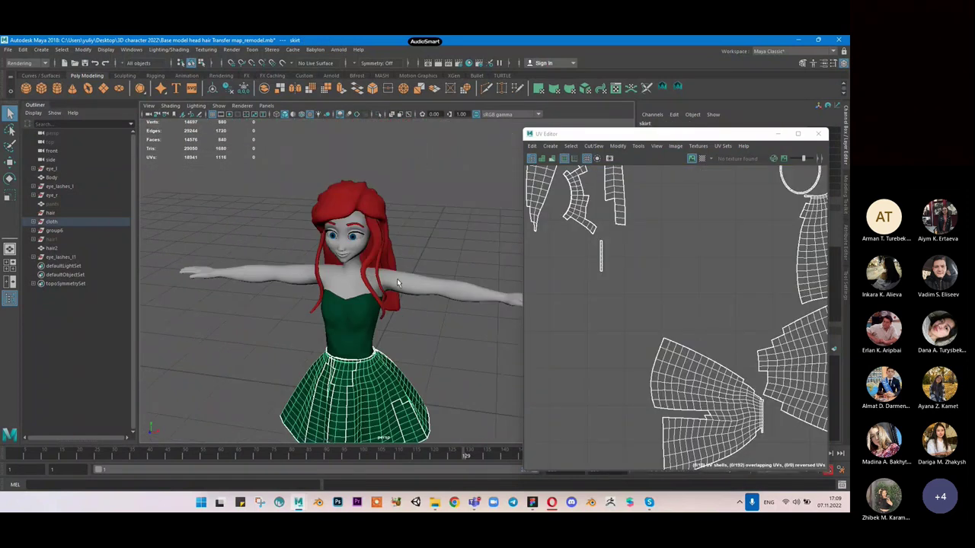
click(777, 134)
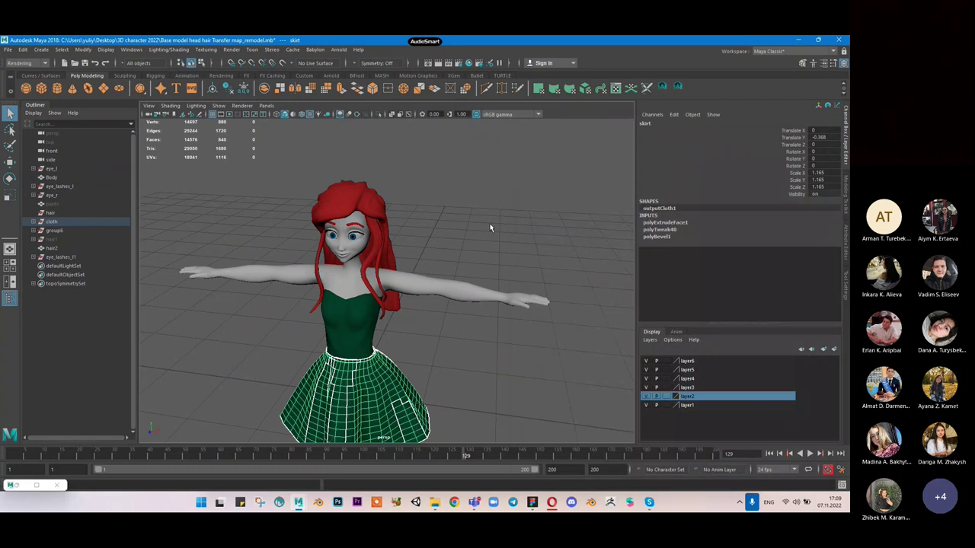
Step: Select the eye_lashes_l1 mesh, display its UVs in the reopened UV Editor, and minimize the UV Toolkit
alt+middle_drag(489, 223, 556, 203)
click(555, 203)
alt+drag(555, 203, 402, 239)
scroll(402, 239, up, 5)
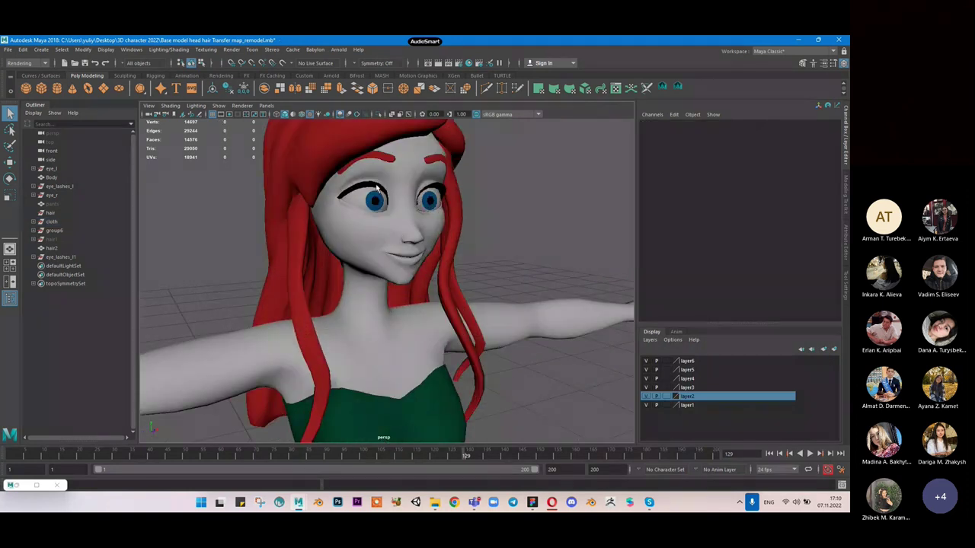
click(378, 188)
click(616, 88)
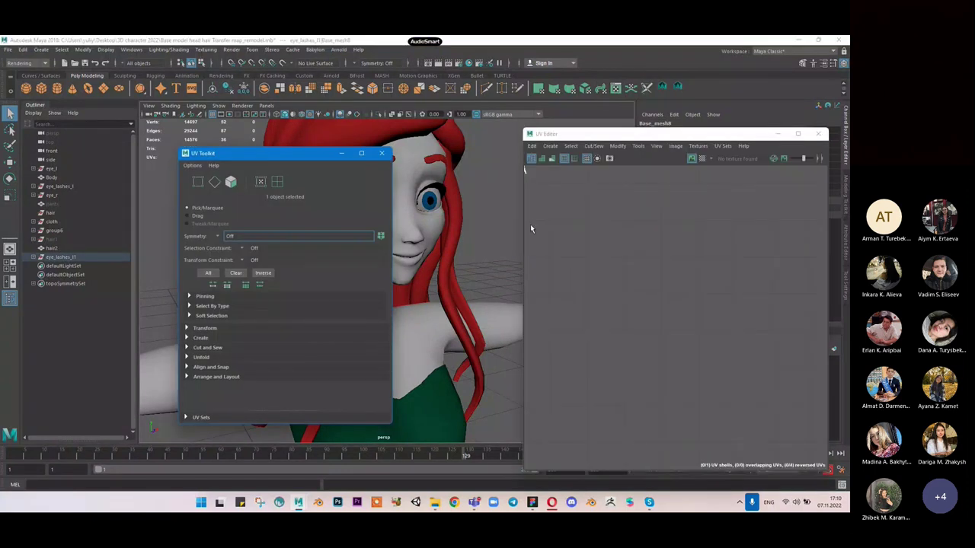
scroll(456, 191, down, 5)
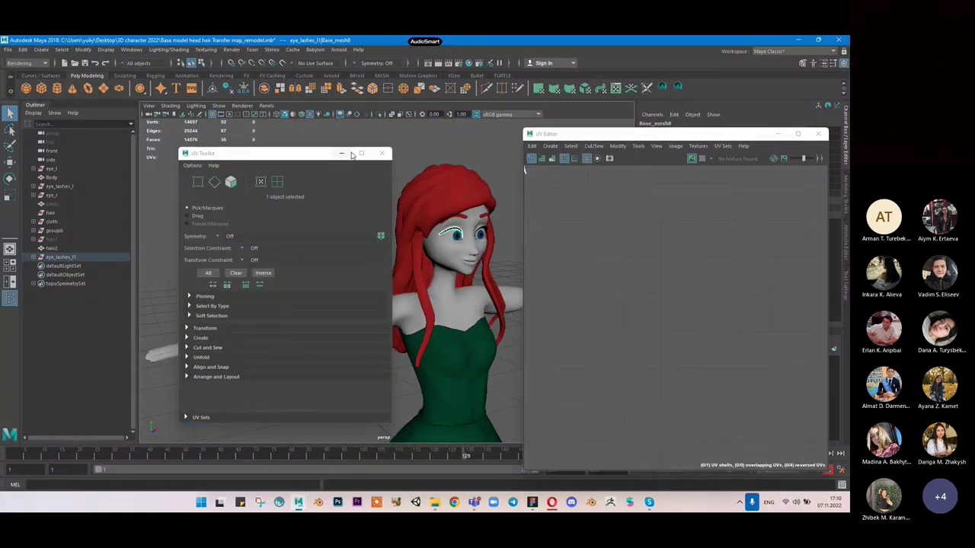
click(341, 154)
Step: Display the UVs of the Body mesh and the eye_lashes_l mesh separately, then both meshes together
alt+drag(482, 248, 366, 220)
click(366, 221)
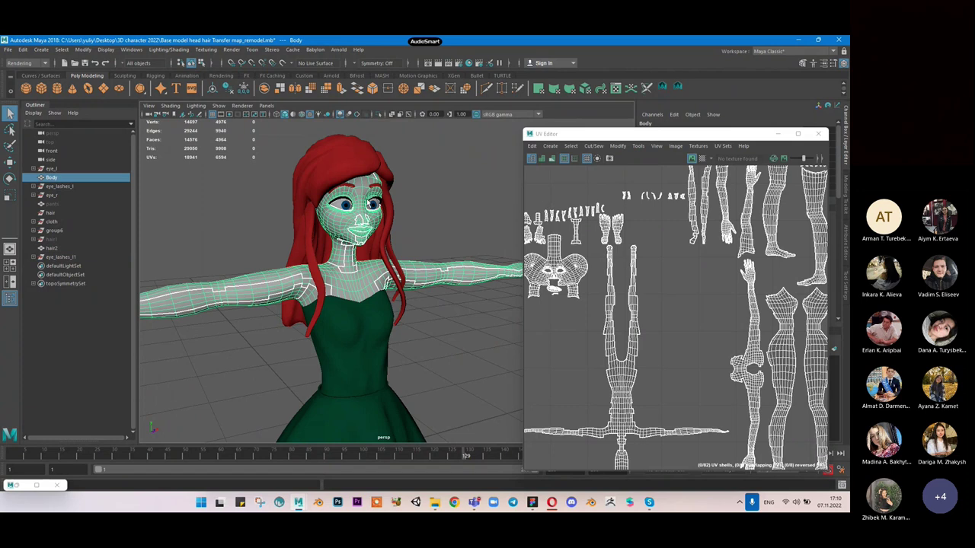
click(374, 202)
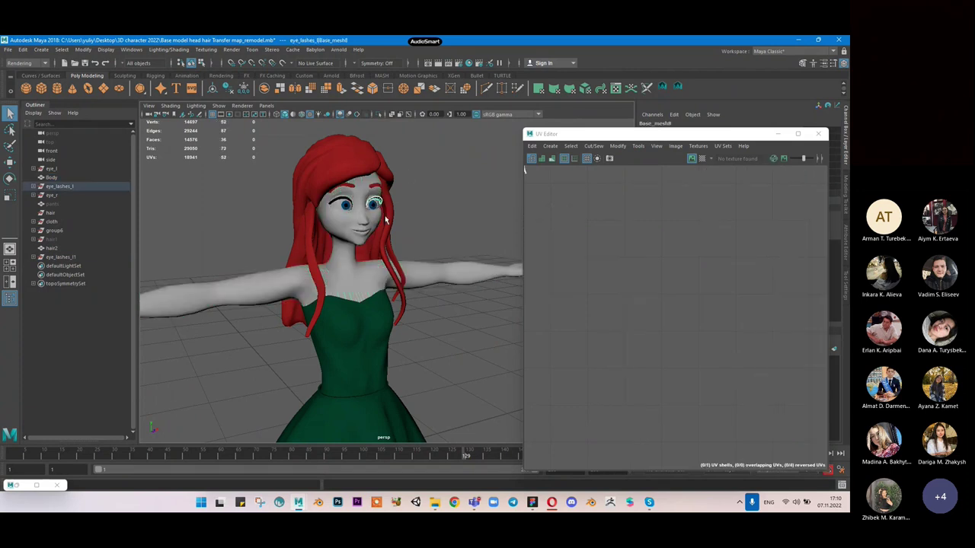
alt+drag(475, 213, 425, 292)
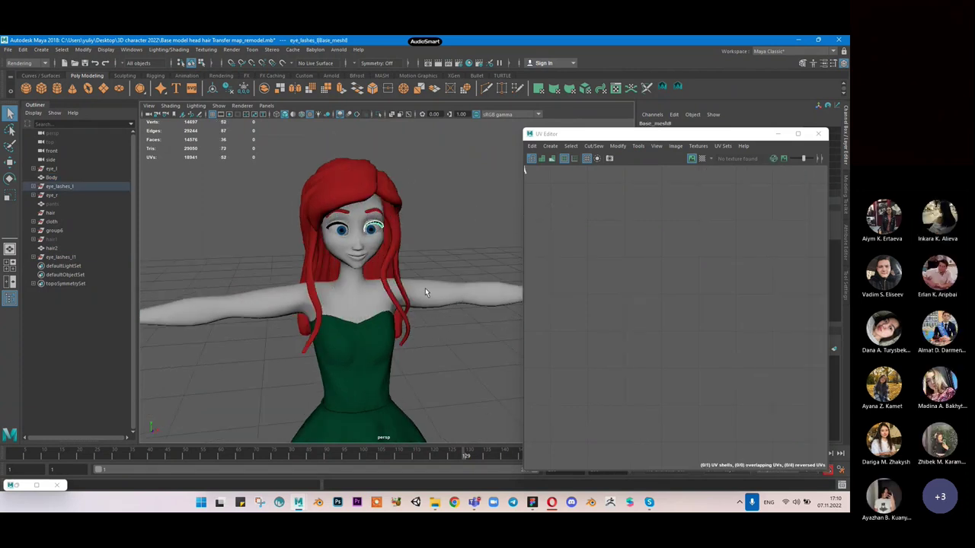
scroll(425, 292, up, 3)
click(392, 215)
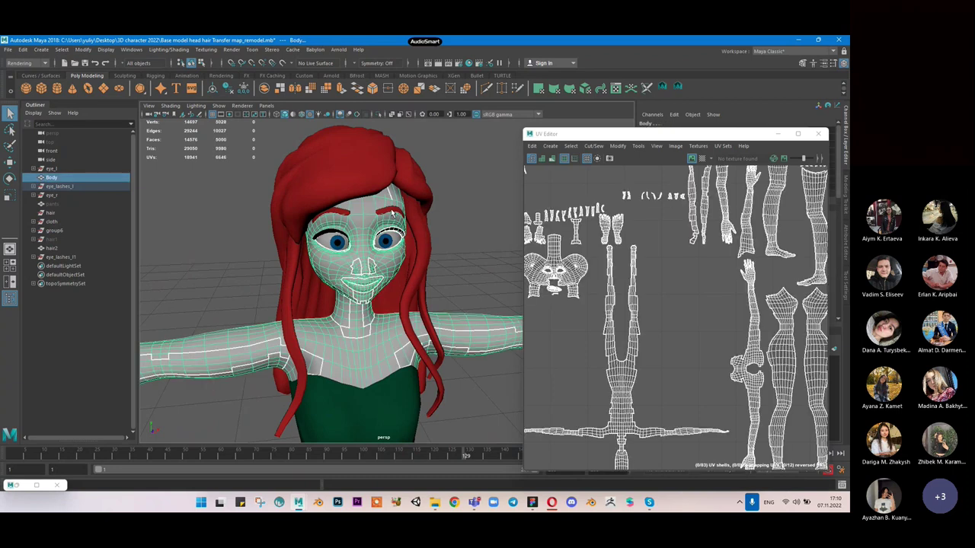
Step: Display the UVs of the hair2, eye_lashes_l and eye_brow_l meshes together in the UV Editor
click(400, 212)
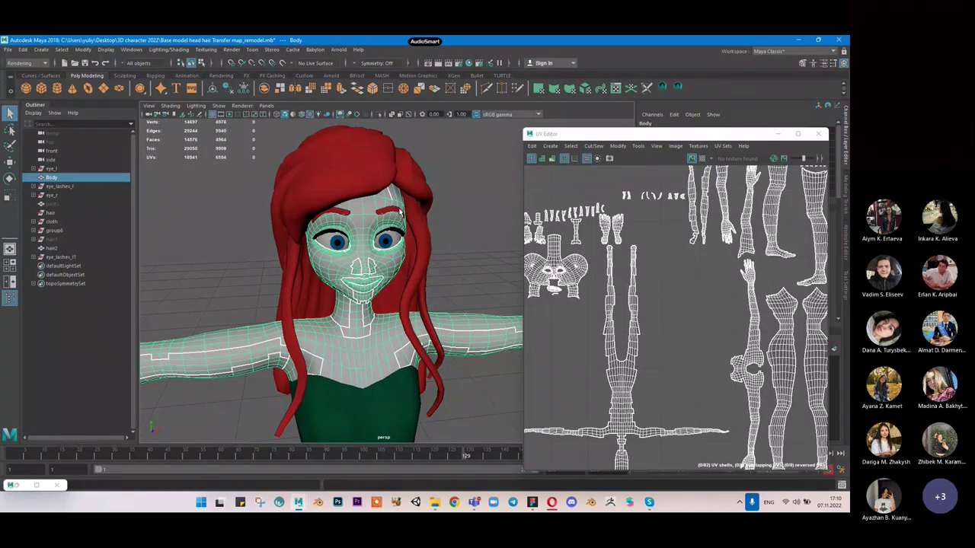
shift+drag(399, 213, 417, 231)
alt+right_drag(687, 251, 577, 290)
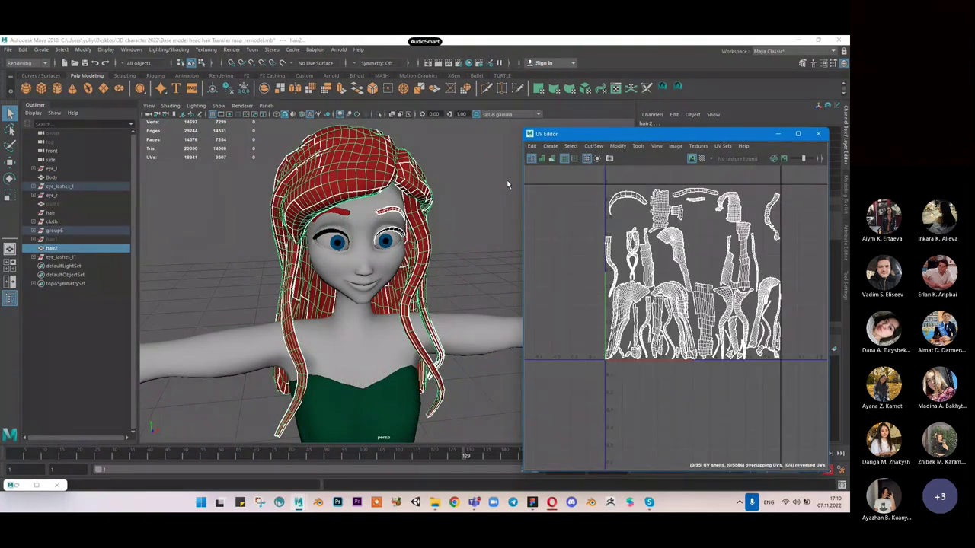
Step: Select the eye_brow_l mesh alone, display its UV layout, and minimize the UV Editor
alt+drag(455, 195, 390, 185)
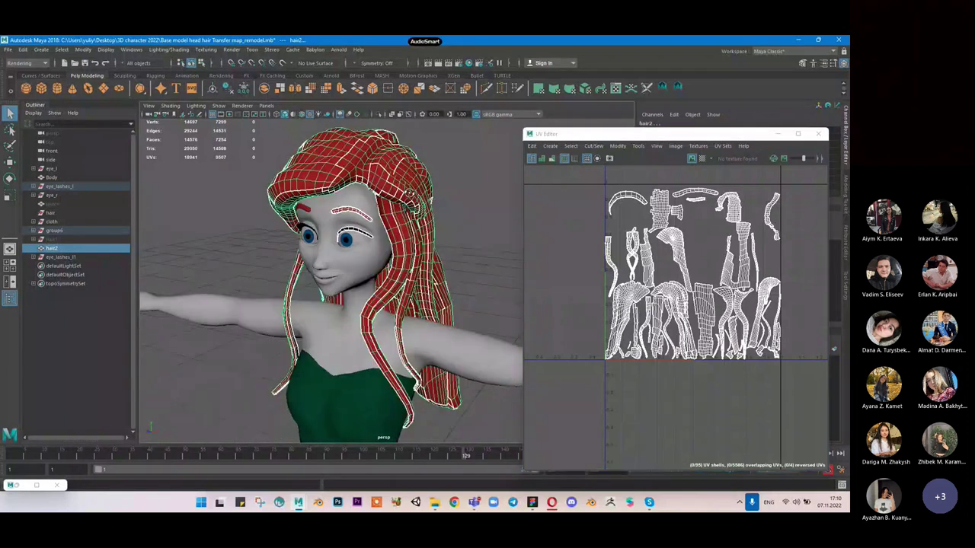
scroll(390, 185, up, 5)
alt+middle_drag(390, 183, 412, 240)
scroll(388, 241, up, 3)
scroll(382, 237, down, 3)
click(508, 194)
click(352, 196)
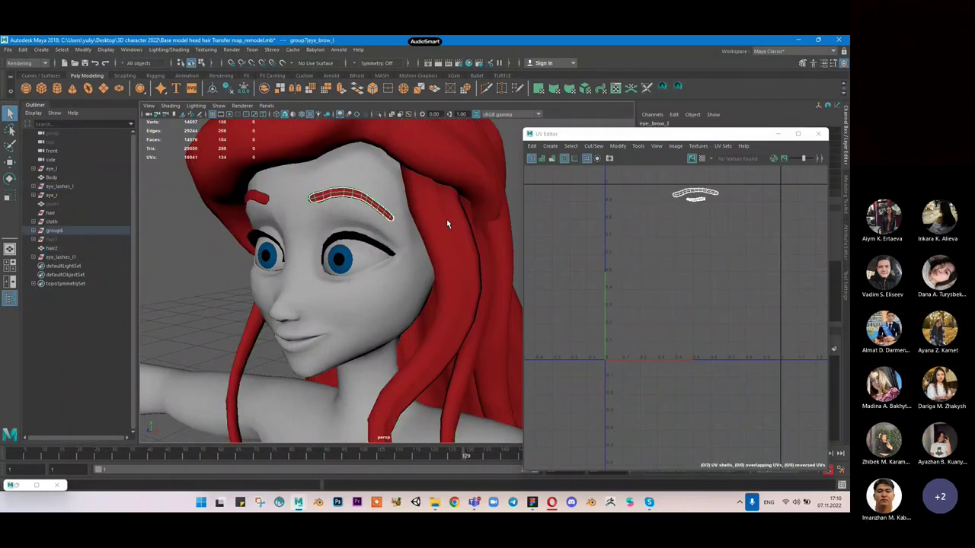
click(777, 134)
Step: Select both eyeball spheres, display their UVs in the UV Editor, and minimize it
alt+middle_drag(431, 303, 441, 231)
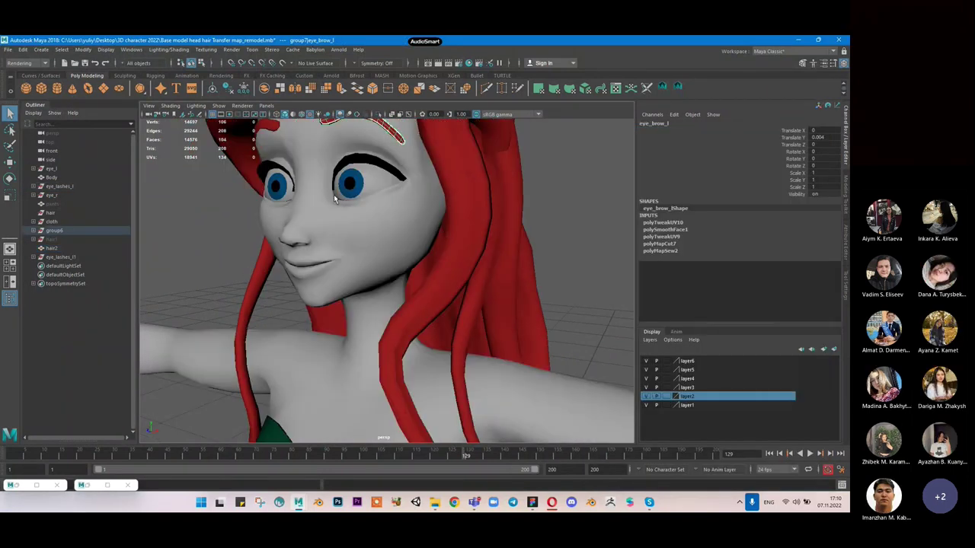
click(342, 190)
alt+middle_drag(367, 219, 375, 255)
shift+click(285, 220)
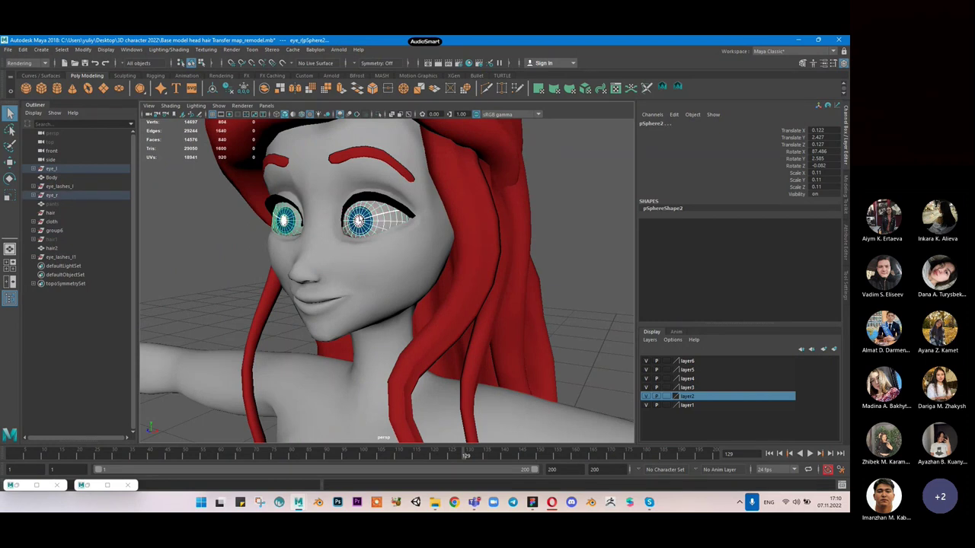
scroll(404, 260, up, 3)
alt+drag(403, 255, 450, 244)
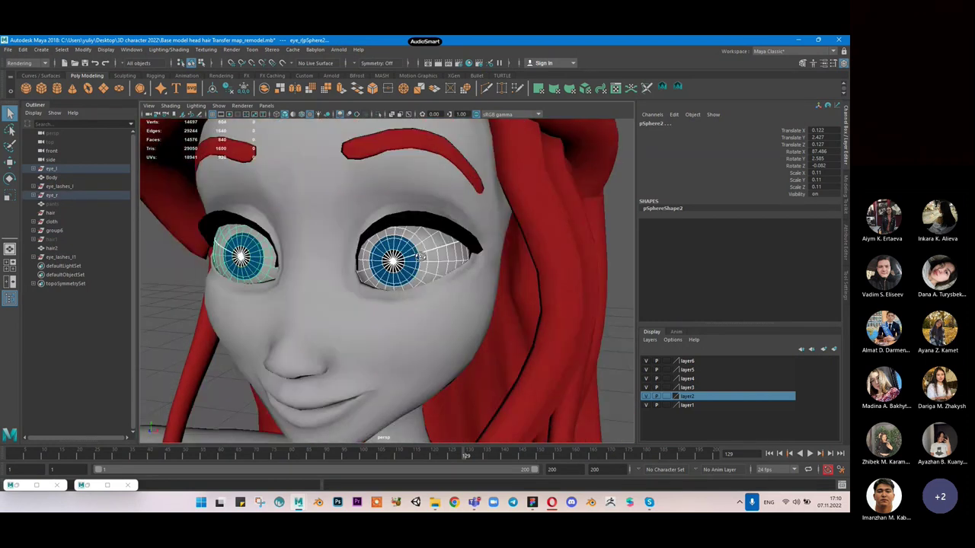
click(615, 88)
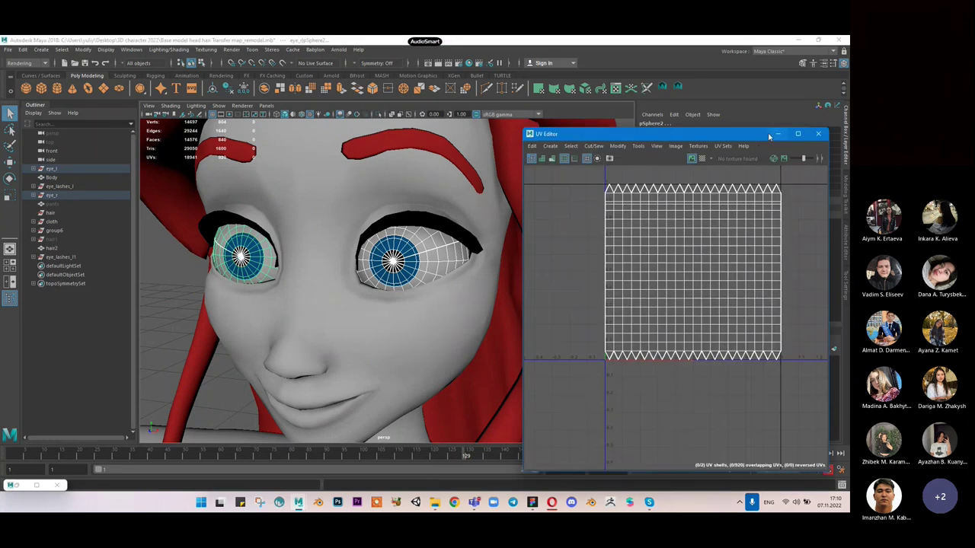
click(776, 134)
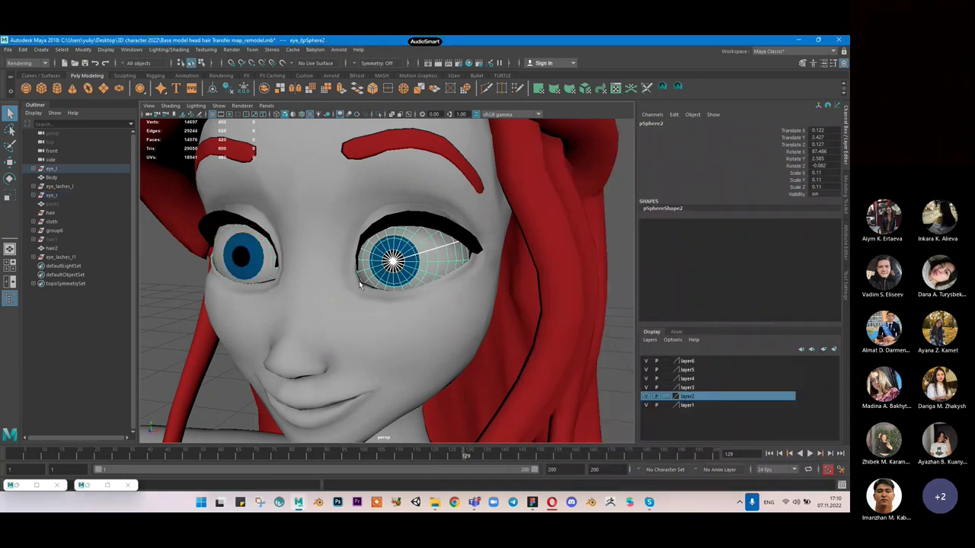
Step: Try a Best Plane UV projection on the eye_l sphere, using faces near the iris to define the plane
click(89, 488)
click(550, 146)
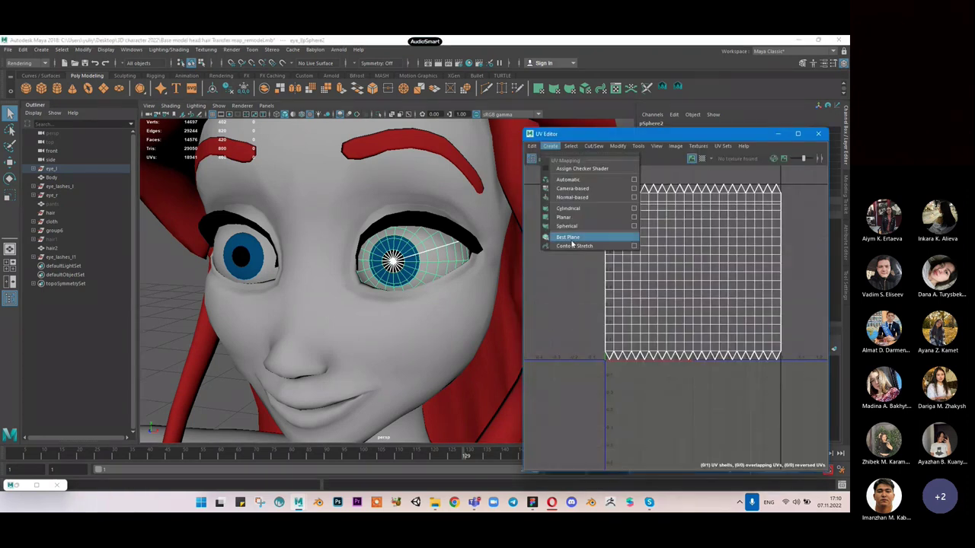
click(571, 239)
click(408, 250)
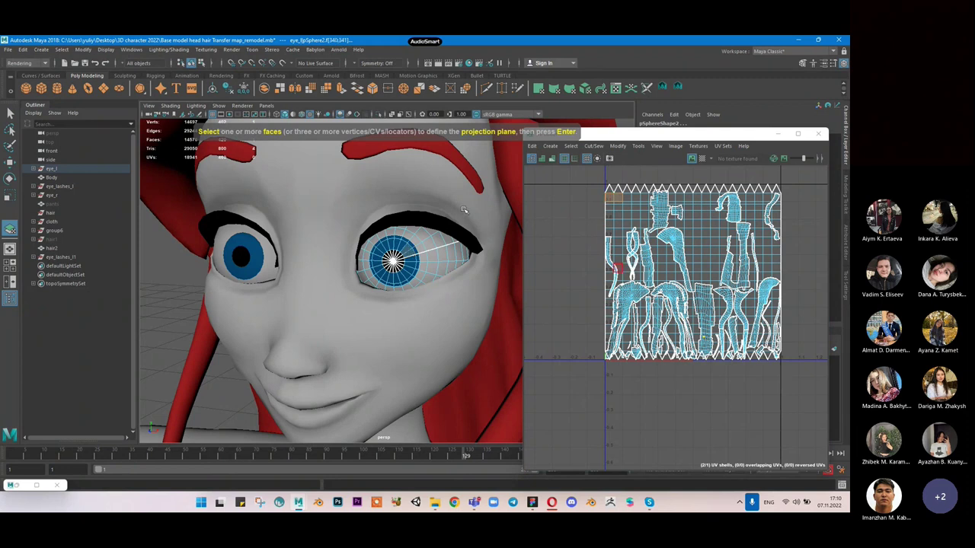
key(Return)
Step: Project the eye_l sphere's UVs with Best Plane, using the full ring of pupil faces as the projection plane
alt+drag(466, 252, 486, 221)
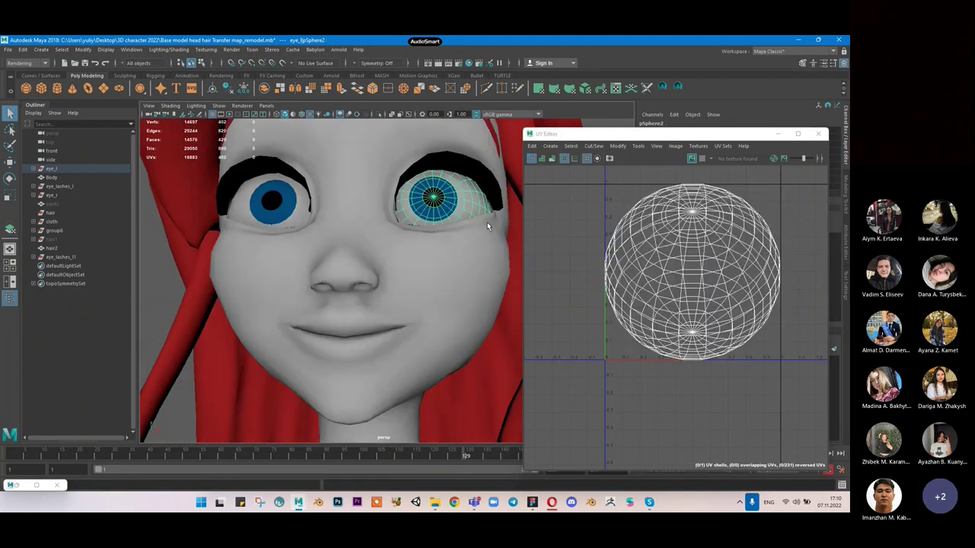
alt+middle_drag(486, 222, 455, 257)
click(550, 145)
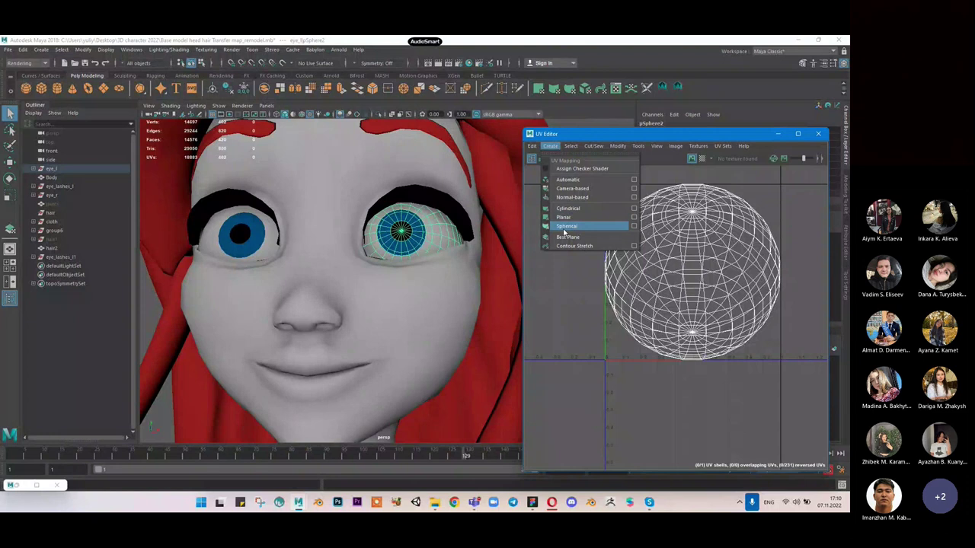
click(567, 237)
scroll(409, 232, up, 5)
alt+drag(409, 232, 416, 234)
scroll(416, 233, down, 3)
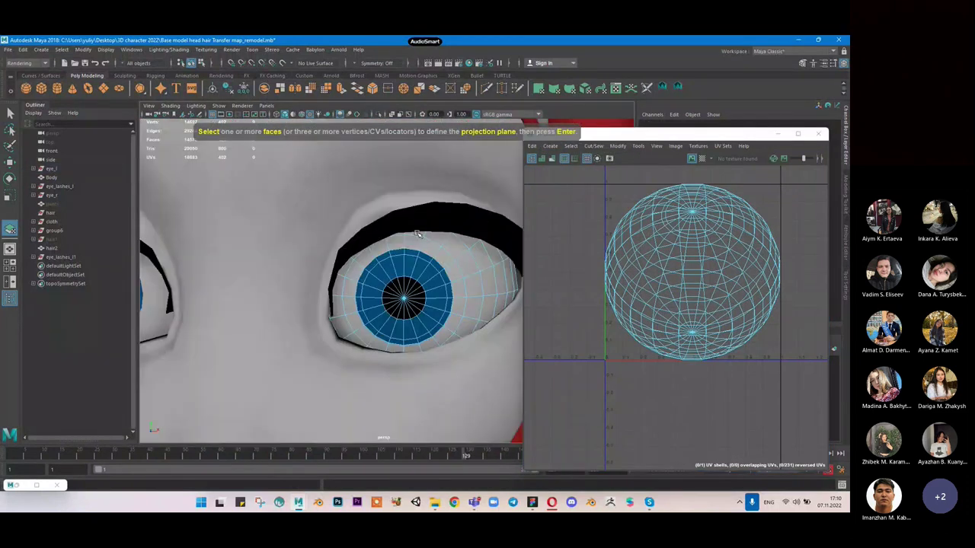
click(408, 282)
click(409, 284)
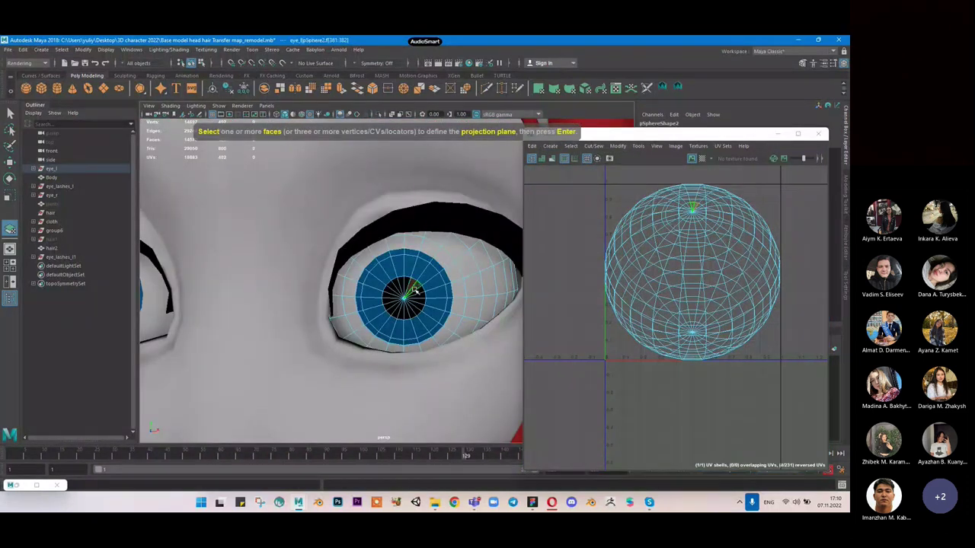
shift+click(416, 301)
shift+click(416, 310)
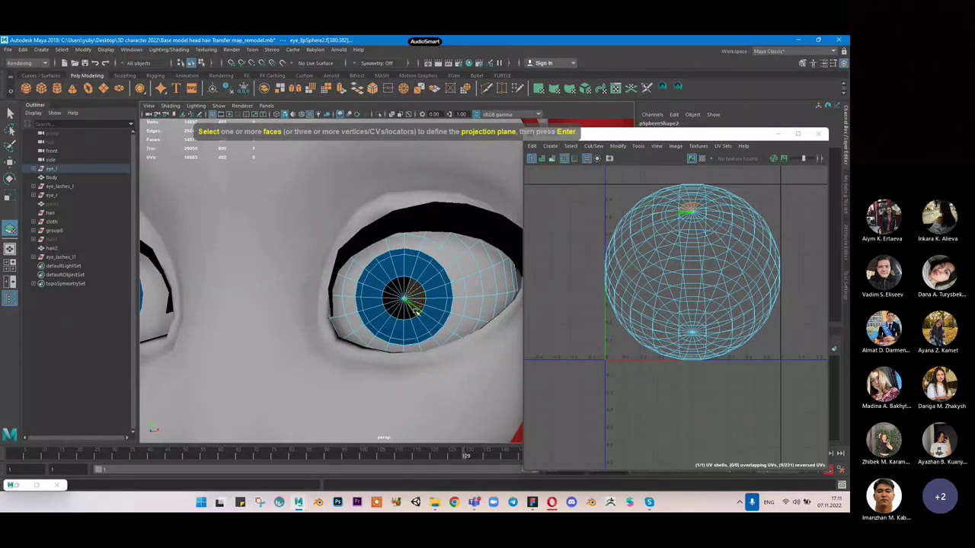
shift+click(398, 310)
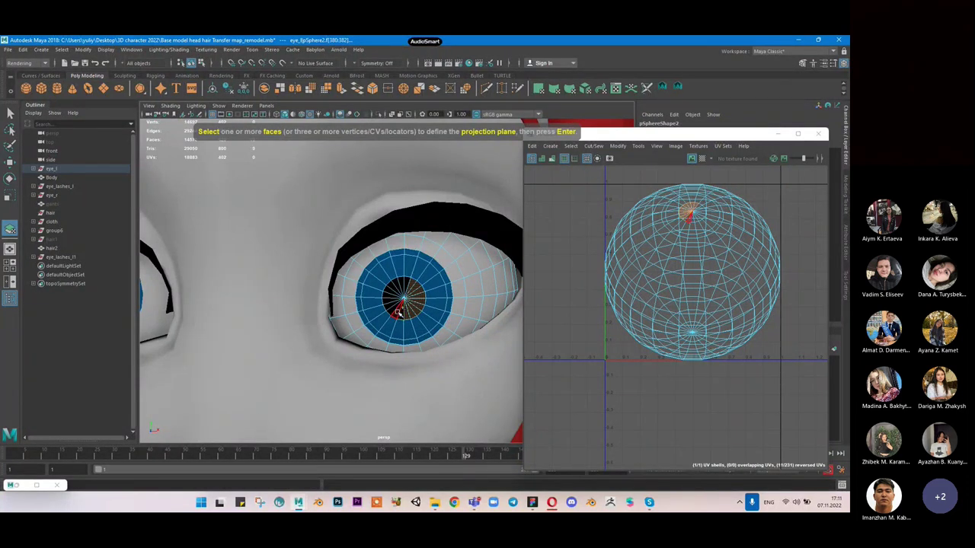
shift+click(391, 305)
shift+click(387, 297)
shift+click(388, 292)
shift+click(407, 283)
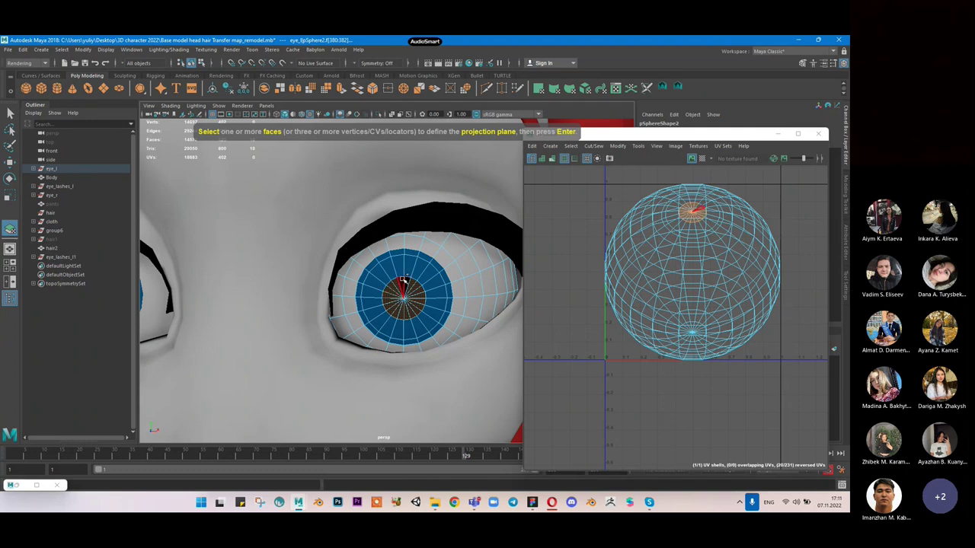
shift+click(408, 283)
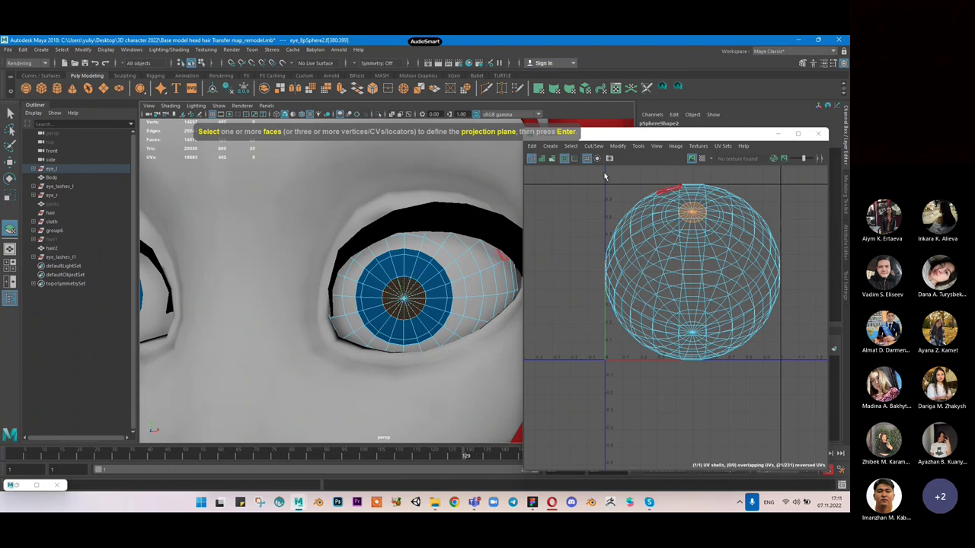
click(550, 146)
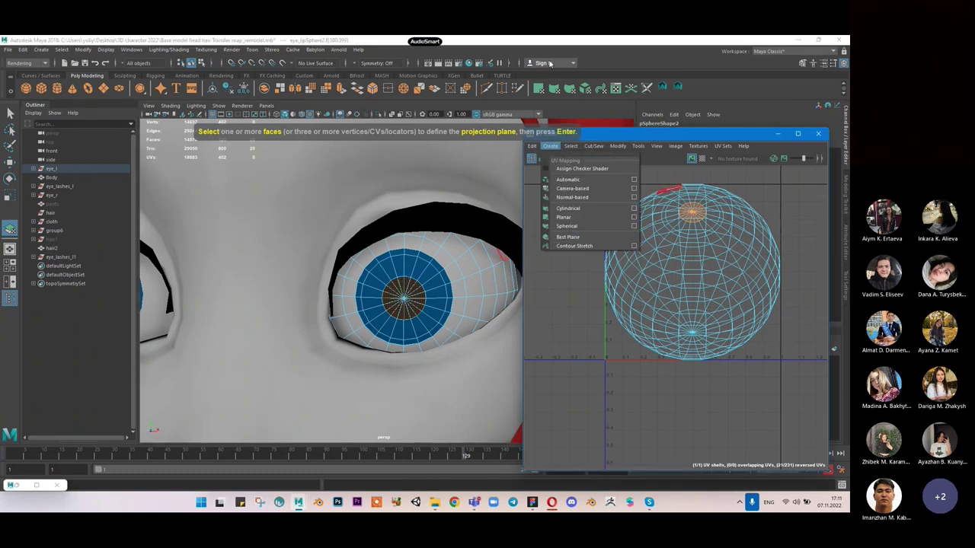
click(603, 38)
key(Return)
Step: Select the edge loop around the eye_l sphere near the outer eye corner and cut the UVs along it
alt+drag(358, 274, 438, 245)
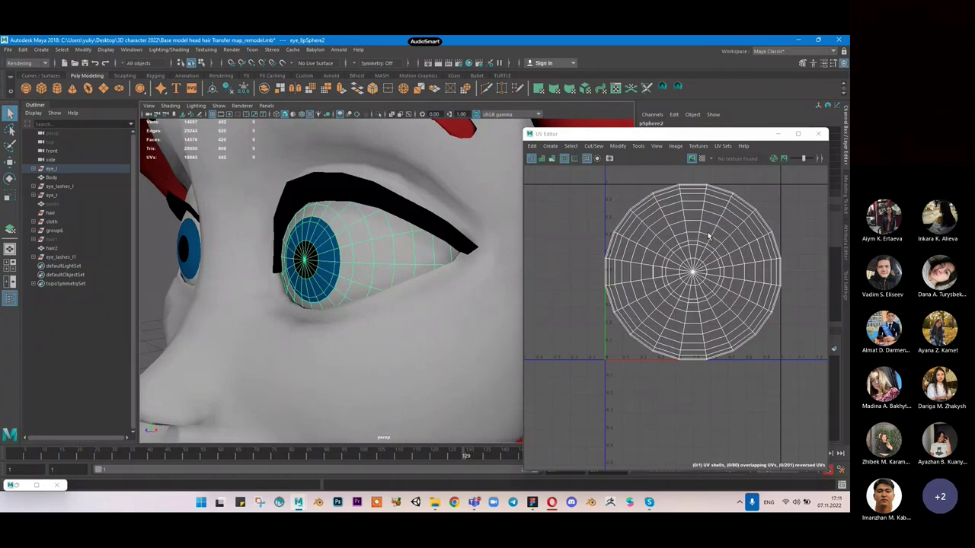
right_drag(423, 196, 431, 229)
click(434, 252)
double_click(435, 255)
double_click(452, 256)
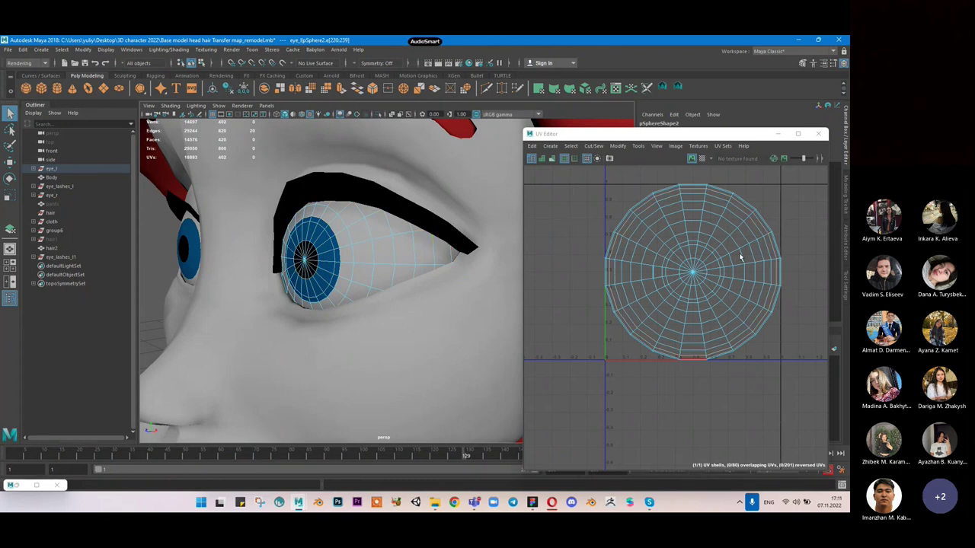
alt+middle_drag(651, 251, 641, 266)
shift+right_drag(642, 266, 710, 277)
Step: Lay out the eyeball's overlapping front and back UV shells so they sit apart within the UV tile
right_drag(743, 241, 768, 238)
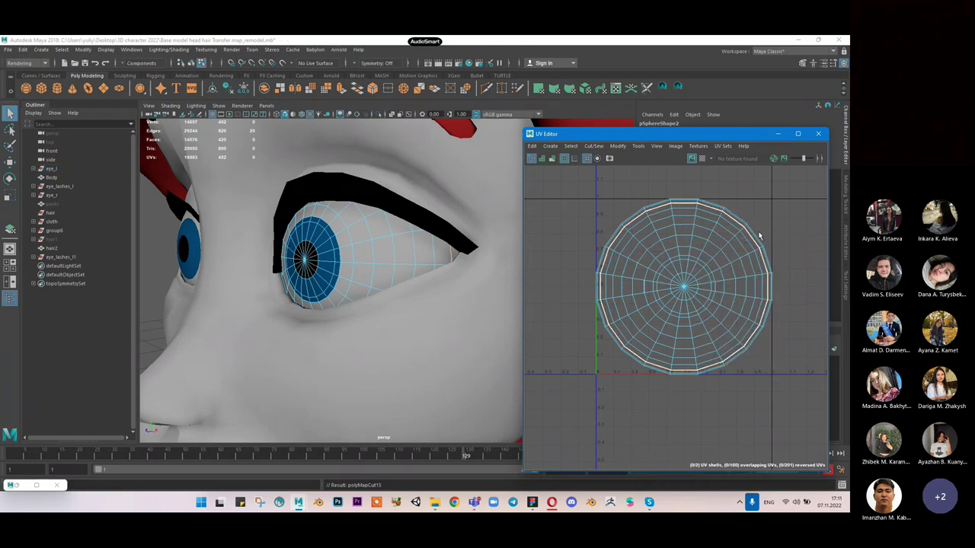
click(741, 237)
scroll(740, 236, down, 3)
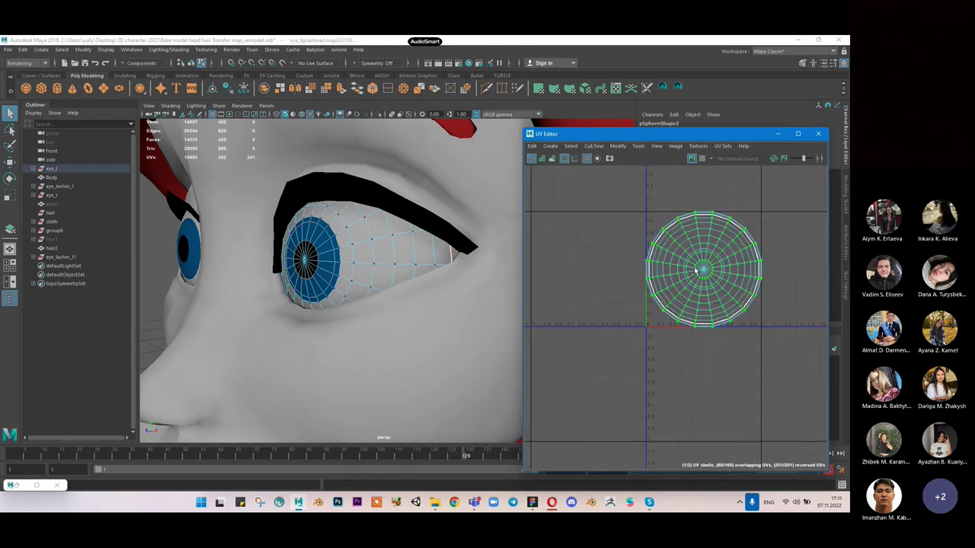
shift+right_drag(706, 266, 632, 290)
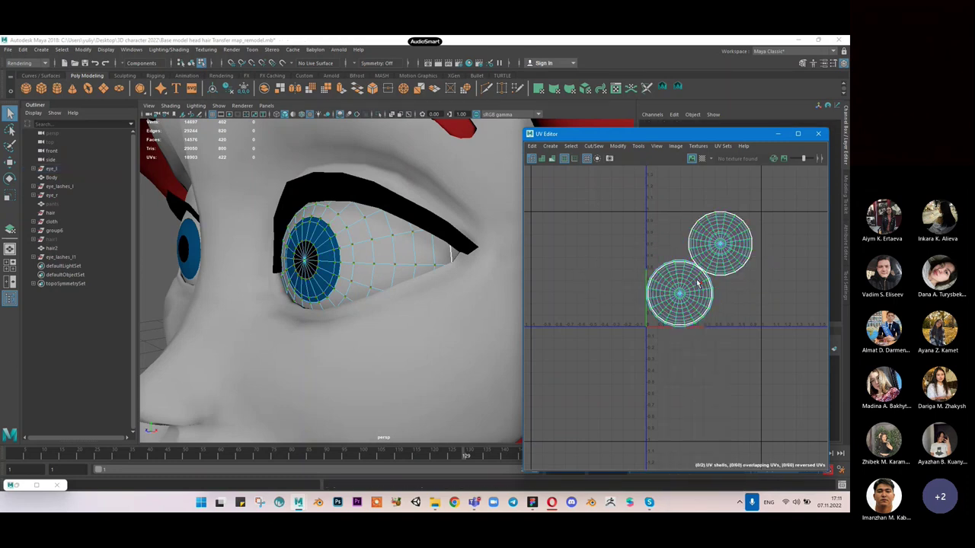
Step: Select the eyeball's 181-UV shell and unfold it
scroll(698, 283, up, 3)
click(775, 213)
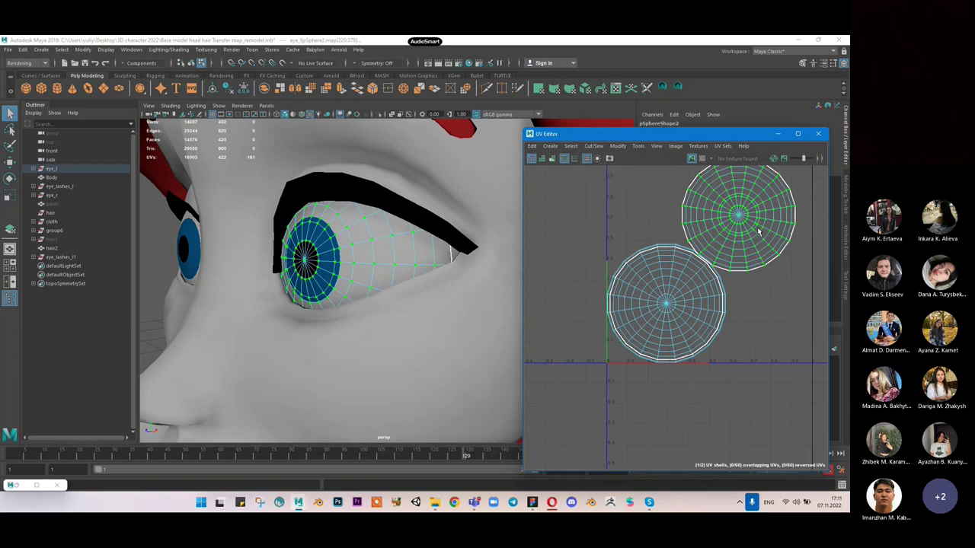
scroll(758, 231, up, 4)
shift+right_drag(686, 264, 582, 266)
scroll(686, 341, up, 4)
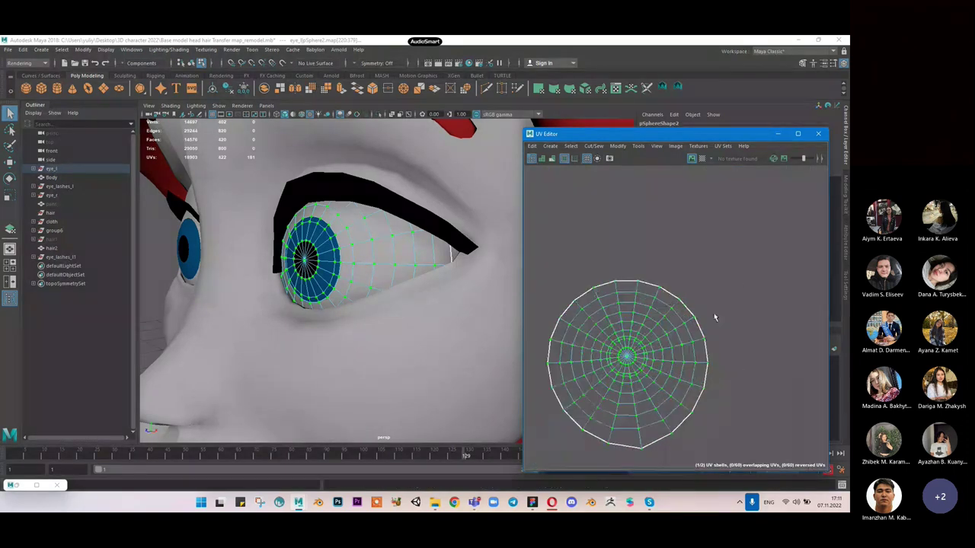
click(716, 316)
scroll(712, 299, down, 2)
alt+middle_drag(676, 308, 728, 246)
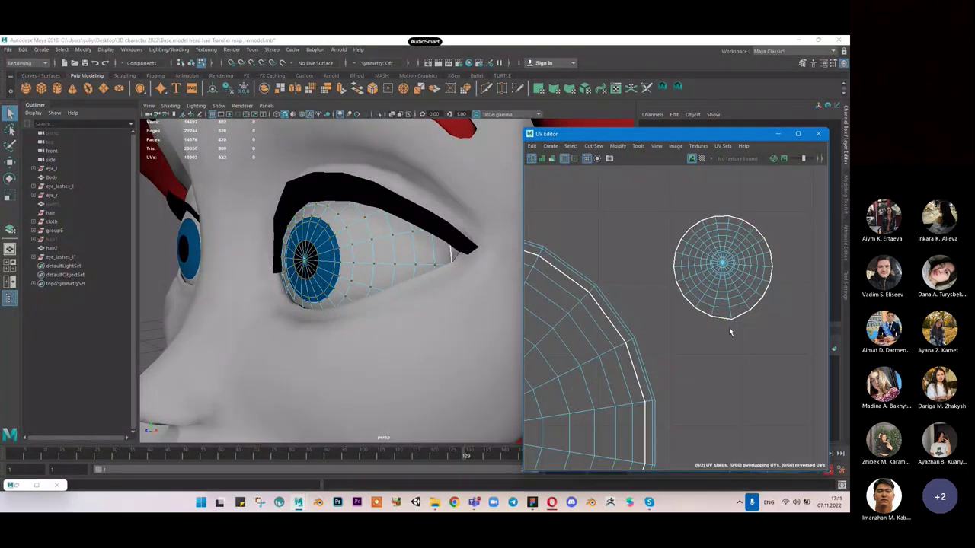
Step: Try to unfold the eyeball's larger UV shell, and undo the unfold
scroll(728, 299, down, 3)
scroll(729, 291, down, 3)
click(661, 339)
shift+right_drag(663, 264, 575, 264)
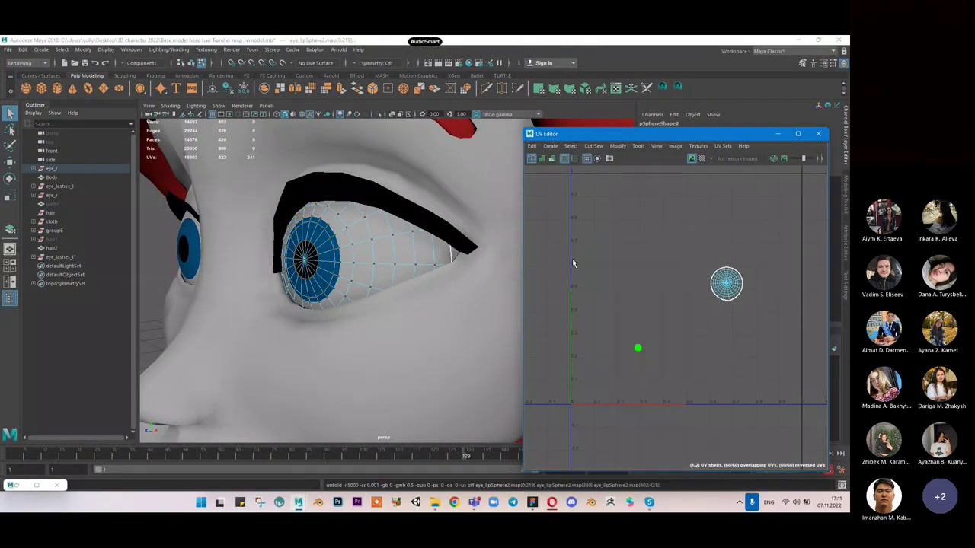
scroll(658, 326, up, 2)
key(ctrl+z)
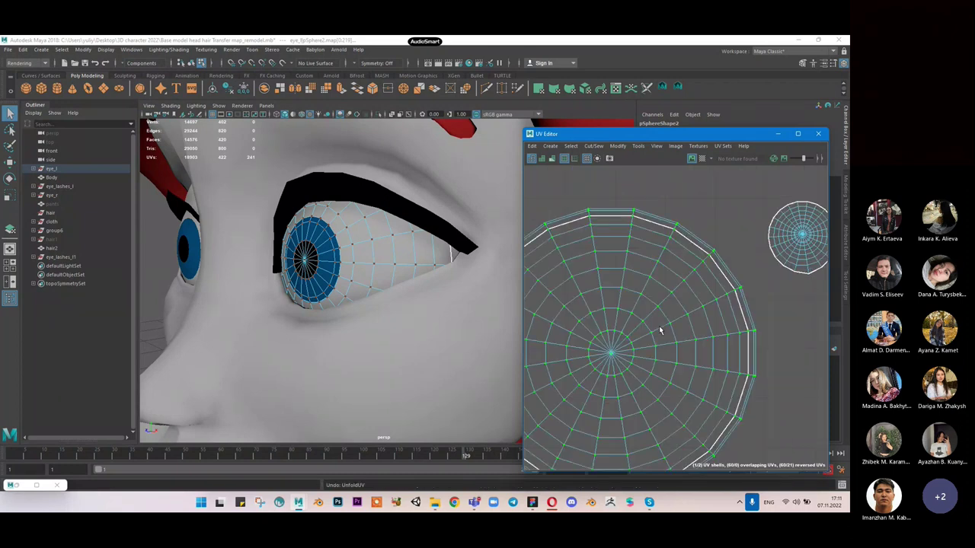
Step: Scale the small unfolded eyeball shell up to nearly the larger shell's size and move it diagonally above that shell
scroll(659, 327, down, 3)
click(732, 258)
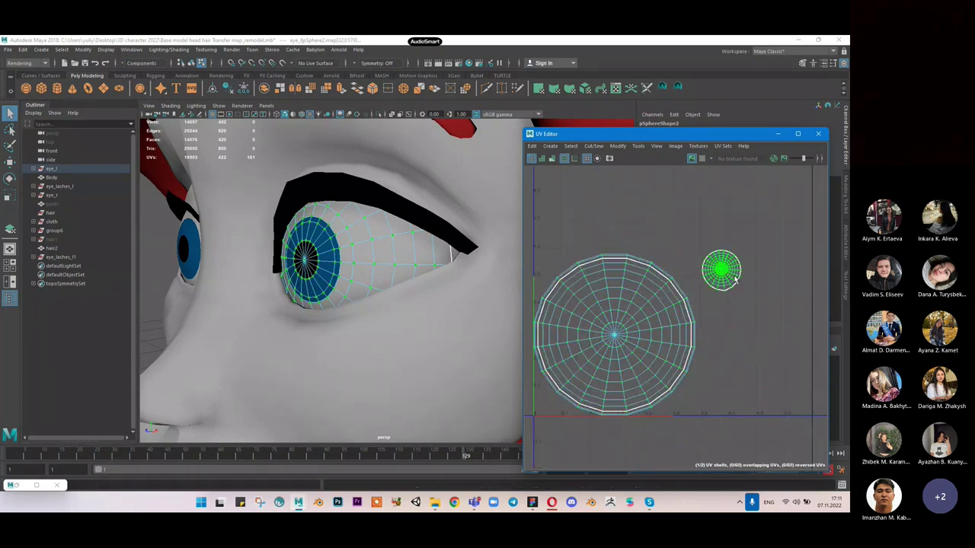
scroll(761, 276, down, 2)
scroll(784, 283, up, 1)
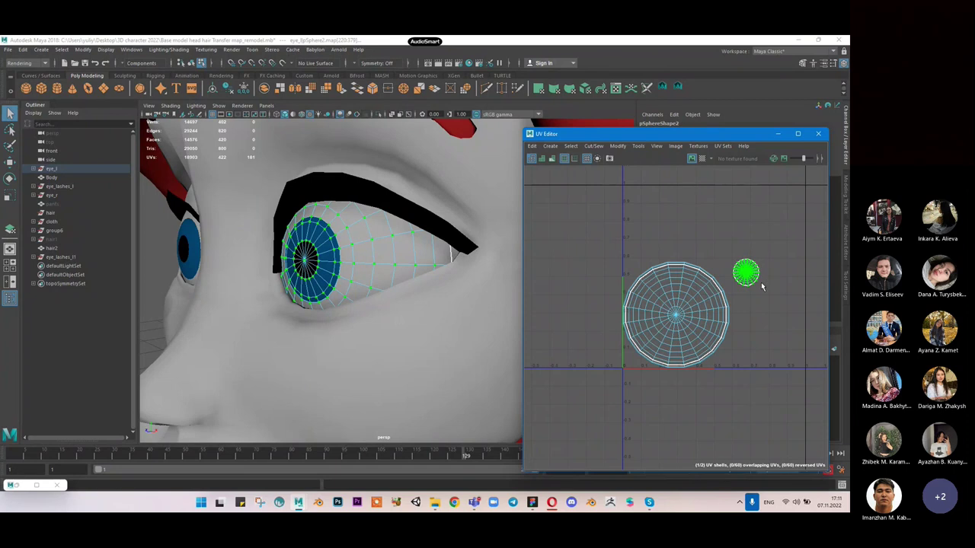
key(r)
drag(746, 272, 769, 272)
drag(849, 307, 849, 308)
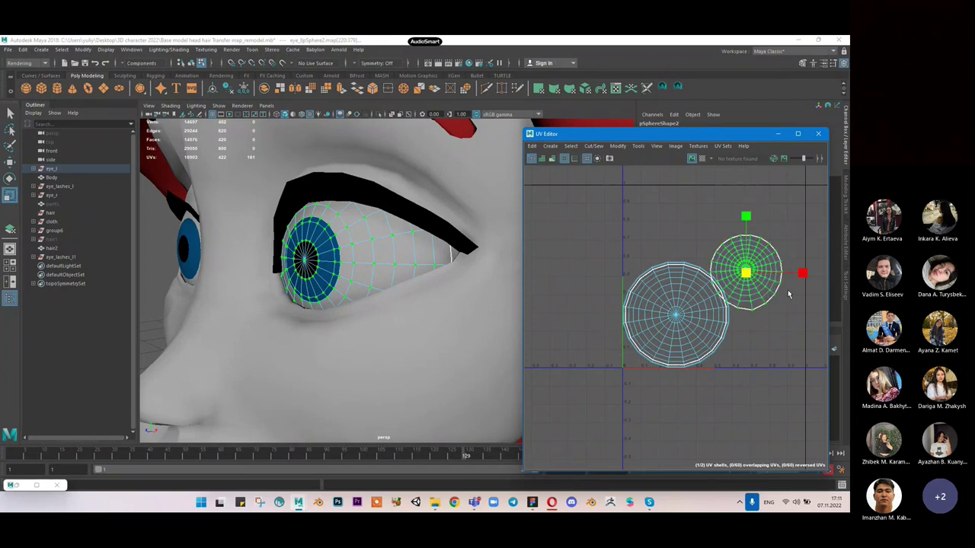
drag(752, 272, 753, 245)
key(w)
key(r)
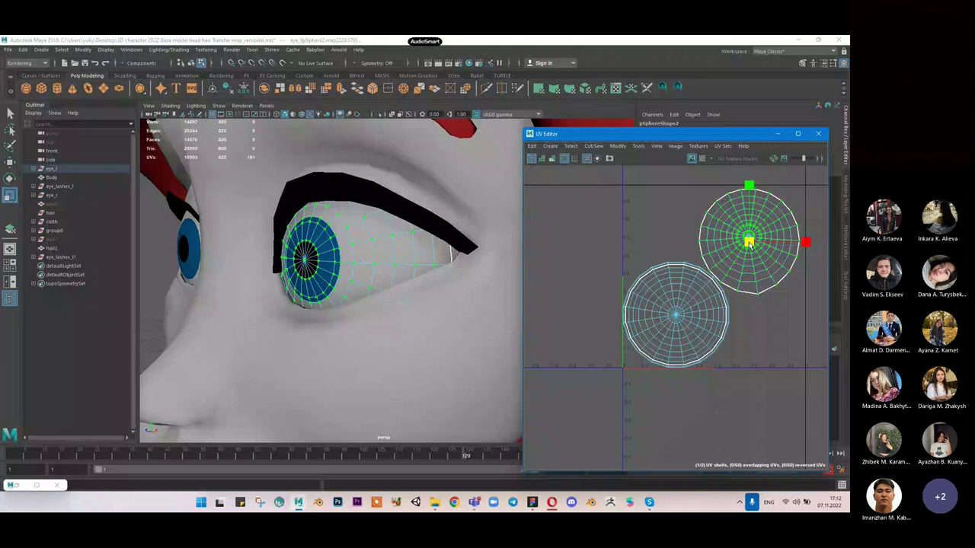
alt+drag(469, 245, 361, 236)
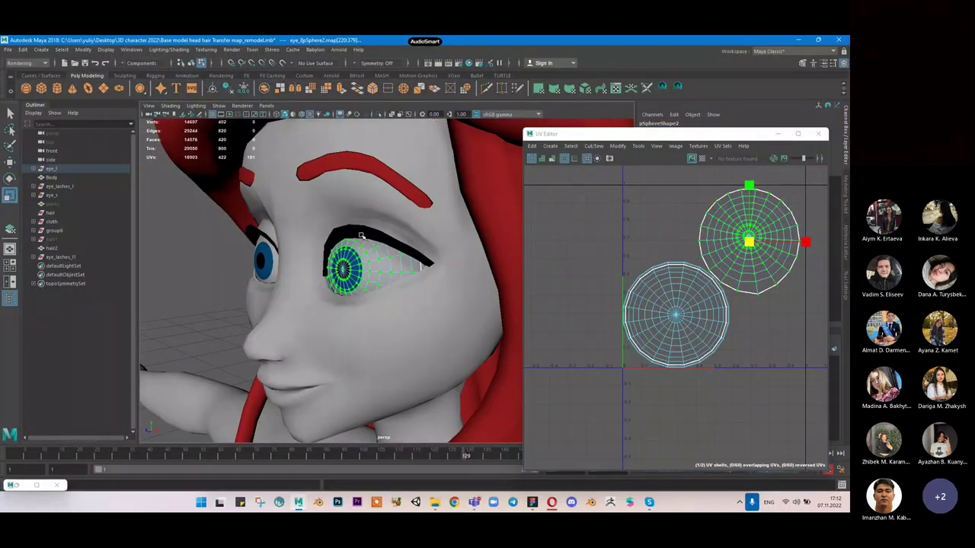
Step: Compare the UV layouts of the two eyeballs and minimize the UV Editor
click(303, 245)
alt+drag(303, 246, 335, 248)
scroll(392, 255, up, 4)
click(425, 268)
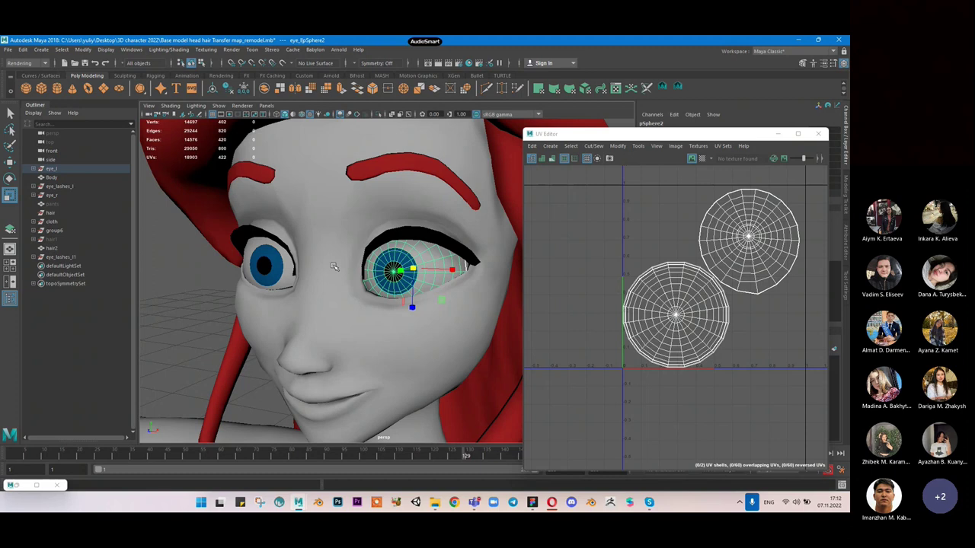
click(277, 267)
click(778, 134)
Step: Duplicate the eye_l group and mirror the copy to the character's other side by setting its Scale X to -1
scroll(359, 270, down, 5)
alt+drag(361, 269, 395, 275)
scroll(395, 275, up, 4)
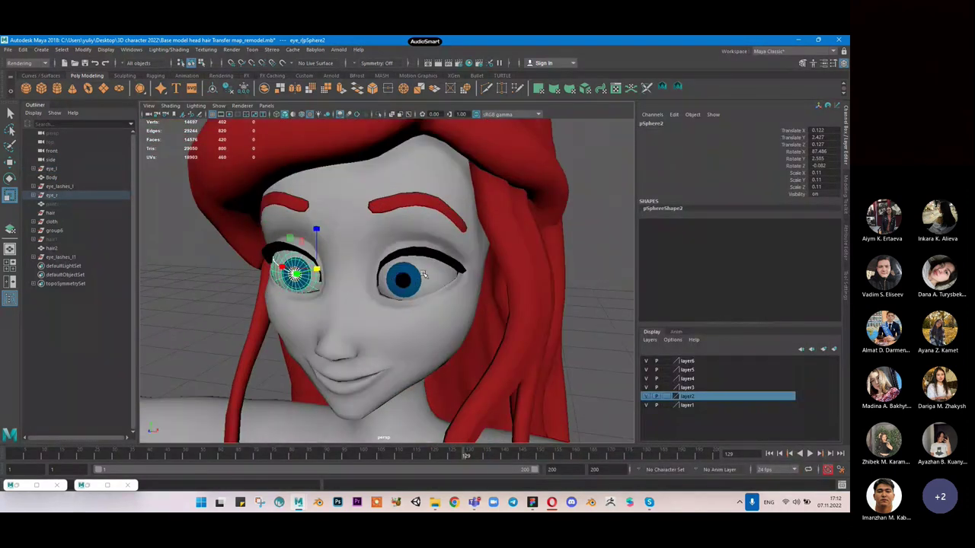
click(421, 275)
click(69, 168)
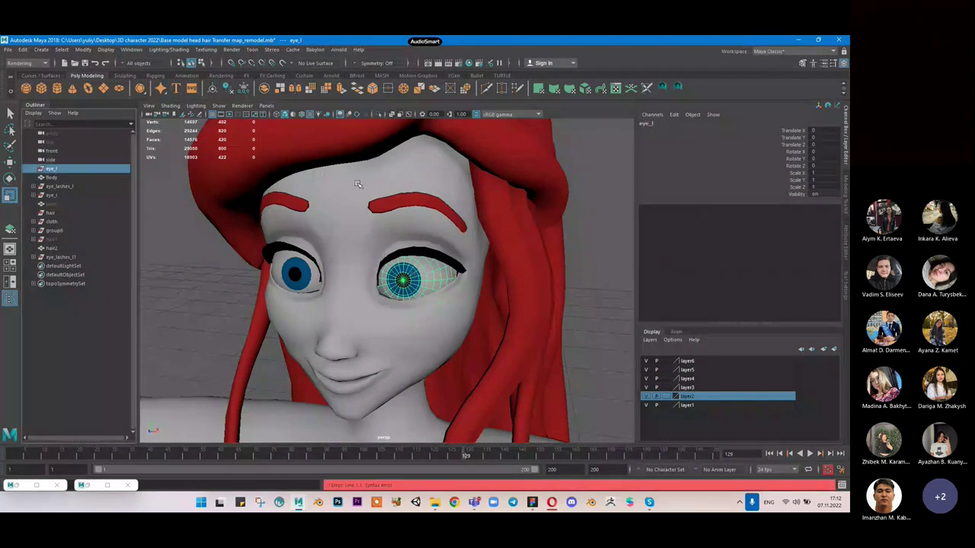
scroll(456, 274, down, 5)
scroll(505, 170, up, 2)
scroll(495, 178, down, 2)
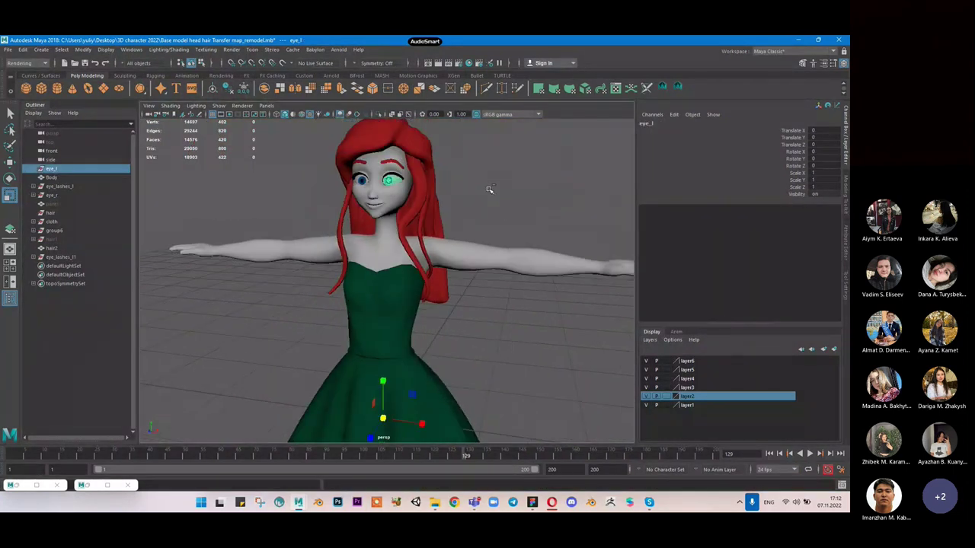
key(ctrl+d)
key(w)
click(830, 172)
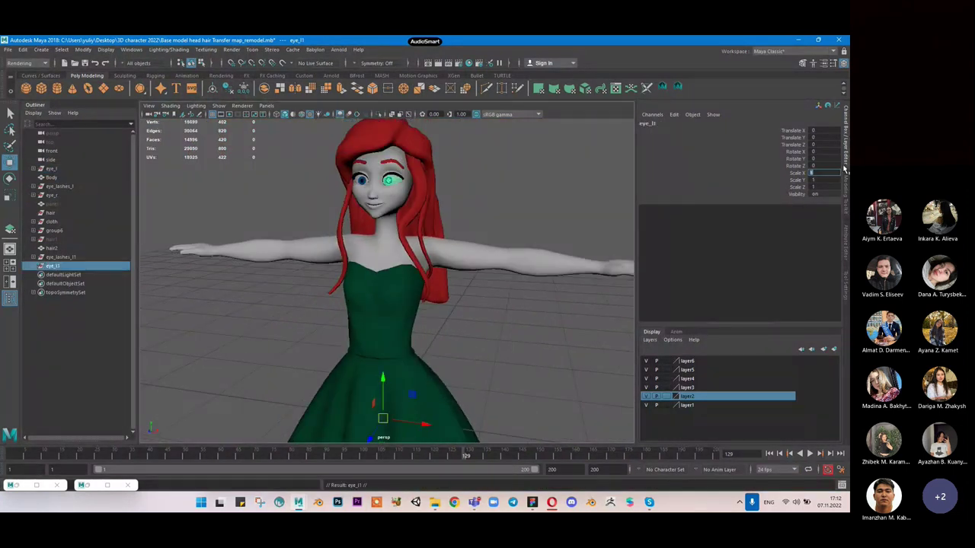
text(-1)
key(Return)
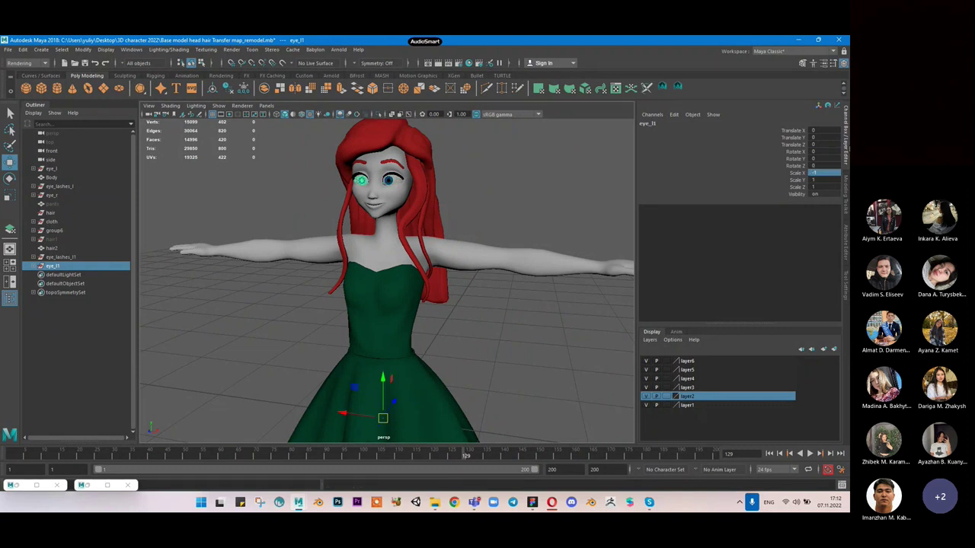
Step: Delete the old eye_r group from the scene
click(87, 188)
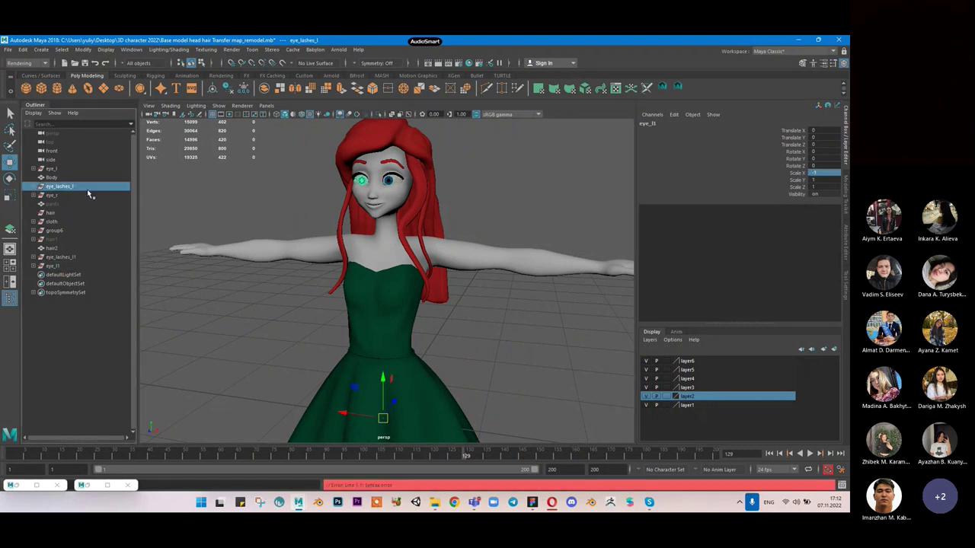
click(84, 195)
key(Delete)
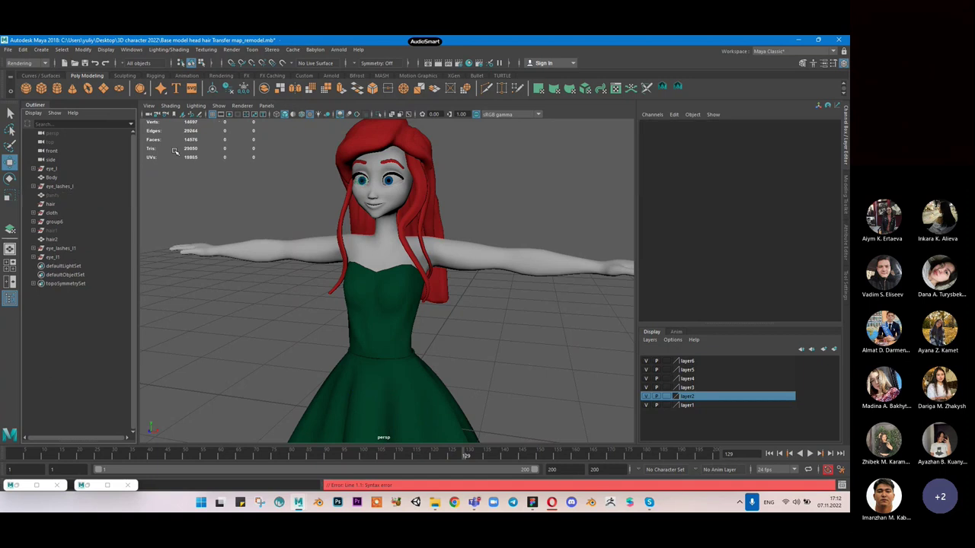
alt+middle_drag(492, 245, 505, 191)
scroll(503, 206, down, 5)
alt+drag(498, 259, 463, 475)
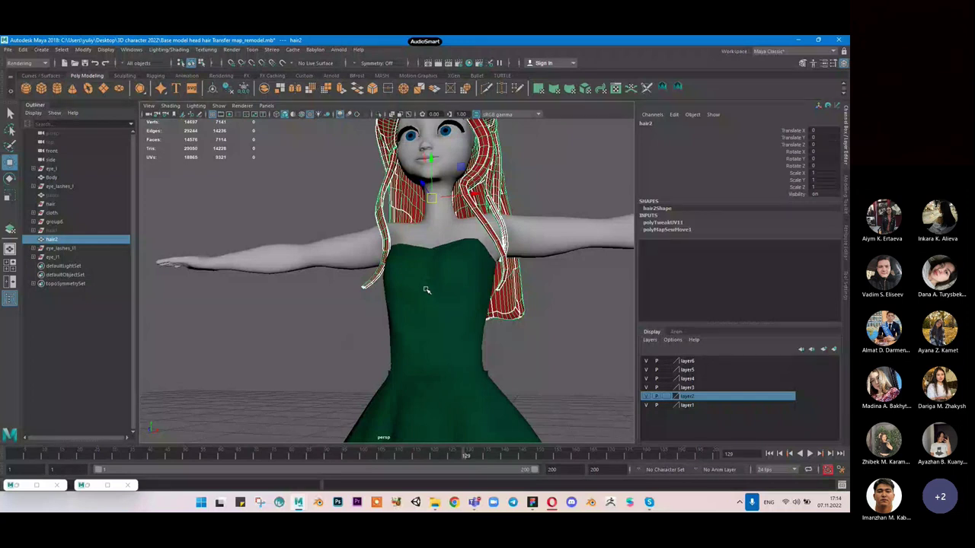
Step: Switch to 3D-Coat, review the start dialog's workflow options, close the dialog, and return to Maya
click(279, 502)
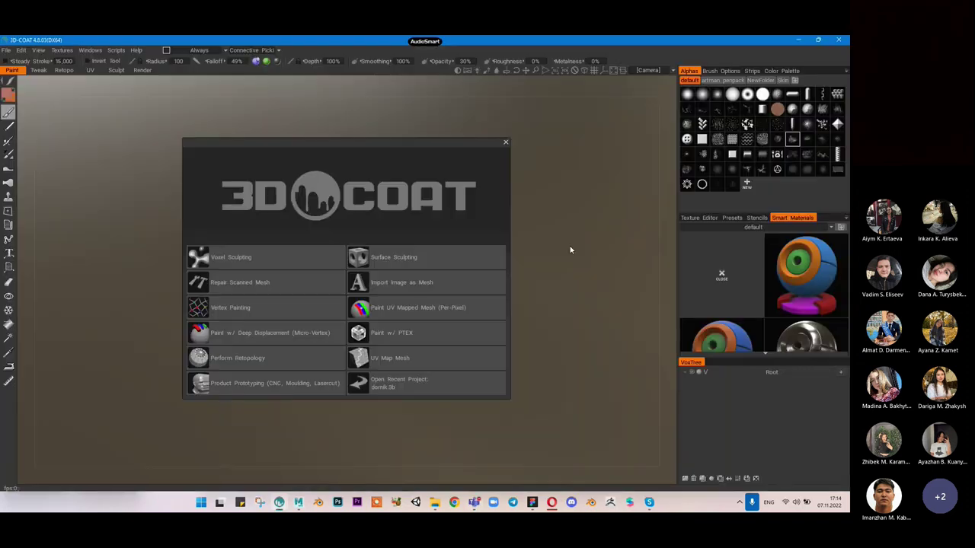
mouse_move(370, 144)
mouse_down()
mouse_move(426, 132)
mouse_move(377, 162)
mouse_up()
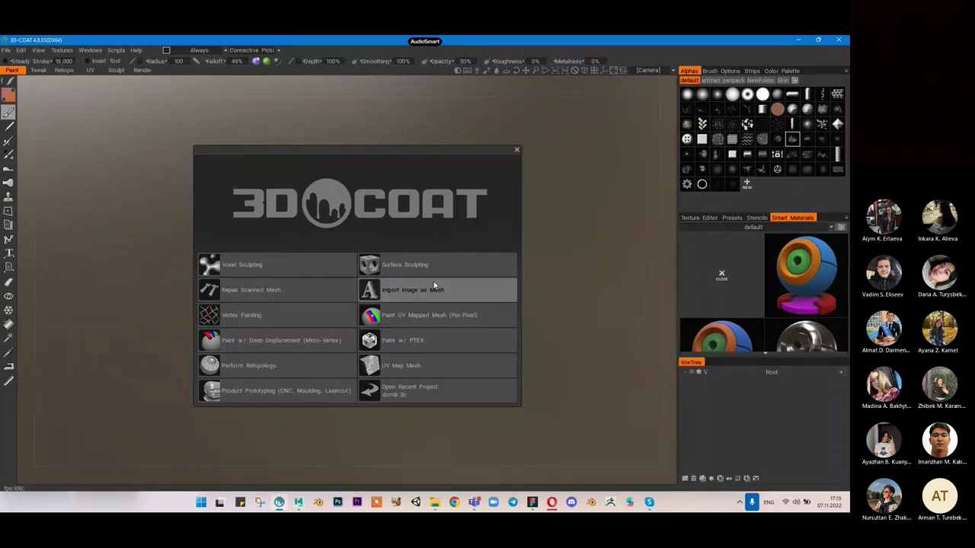
mouse_move(436, 326)
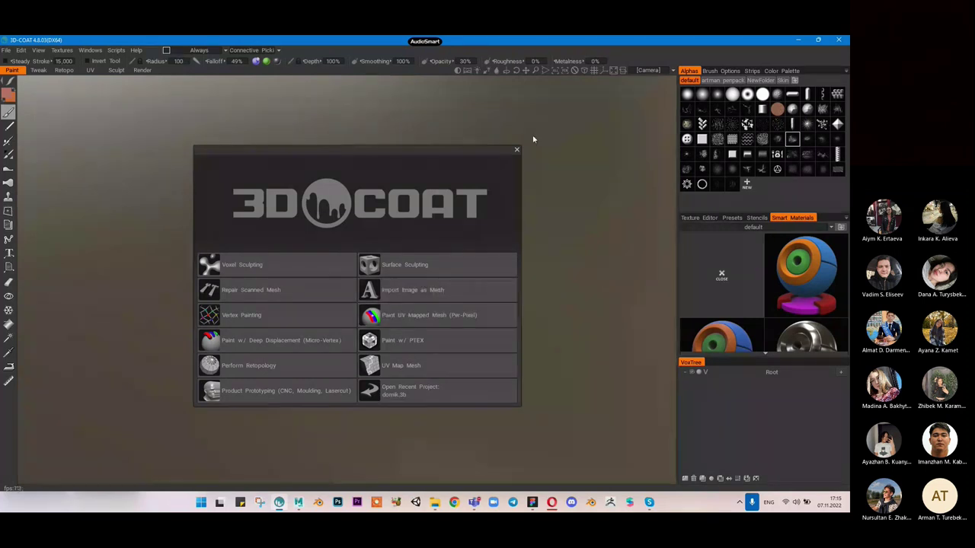
click(517, 149)
click(818, 38)
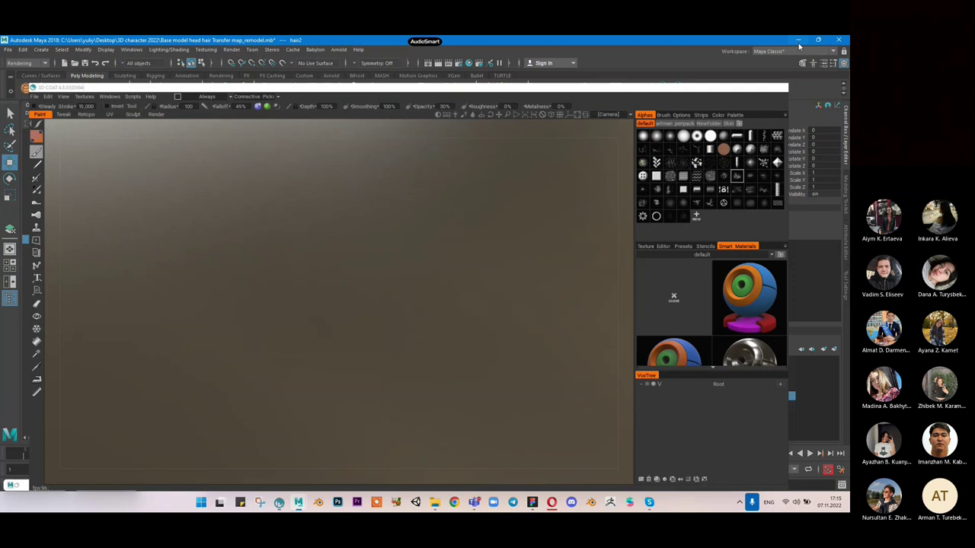
click(799, 47)
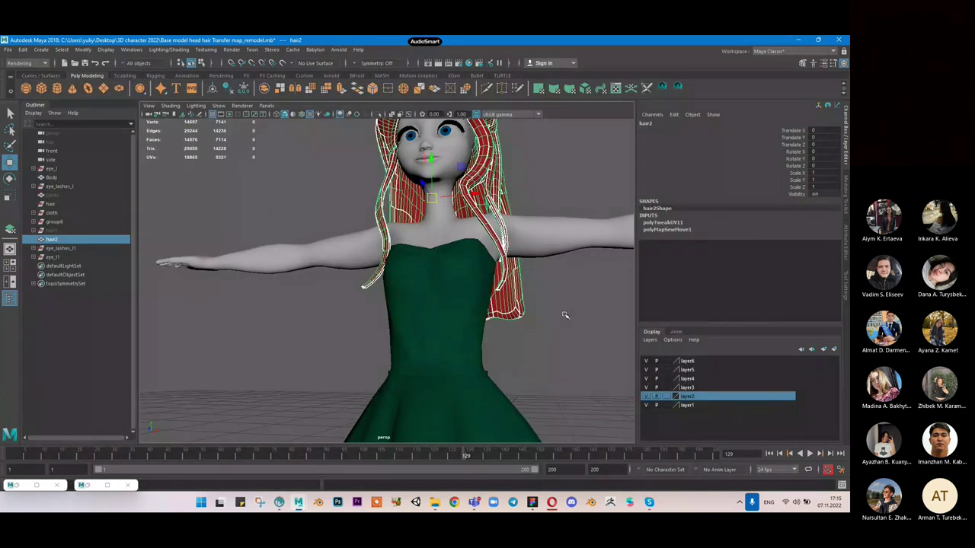
Step: Inspect the skirt, the body mesh and the whole character from several angles and distances
click(565, 314)
scroll(566, 311, down, 3)
alt+drag(566, 310, 489, 332)
click(487, 328)
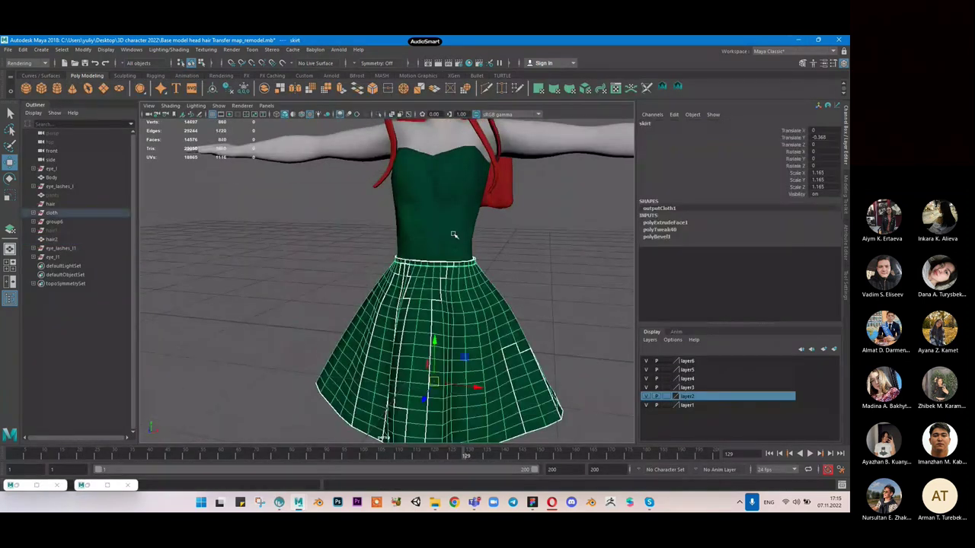
alt+middle_drag(522, 278, 496, 354)
click(466, 330)
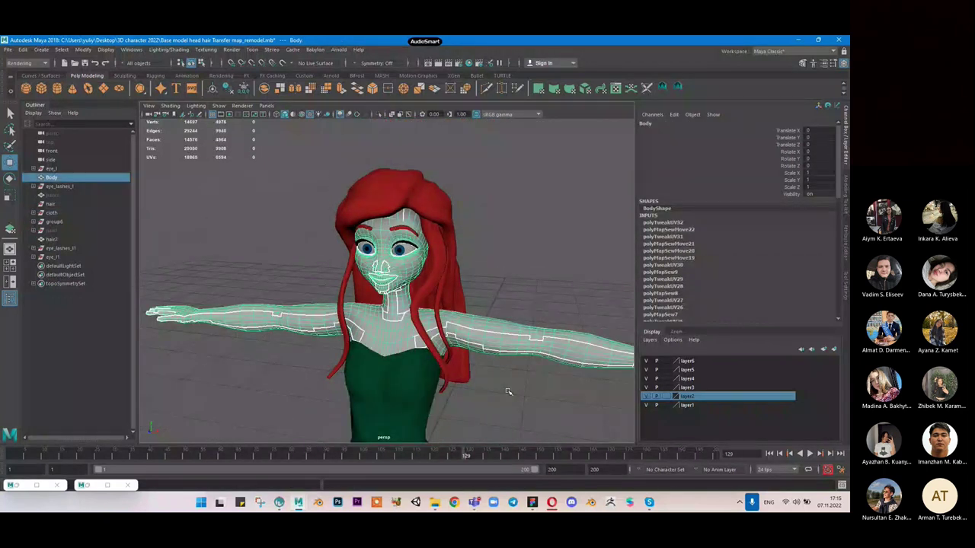
scroll(510, 392, down, 2)
alt+middle_drag(509, 391, 499, 274)
scroll(499, 275, down, 3)
alt+drag(508, 292, 487, 266)
mouse_move(552, 384)
alt+middle_down()
mouse_move(566, 275)
mouse_move(564, 285)
alt+middle_up()
alt+middle_drag(546, 241, 547, 340)
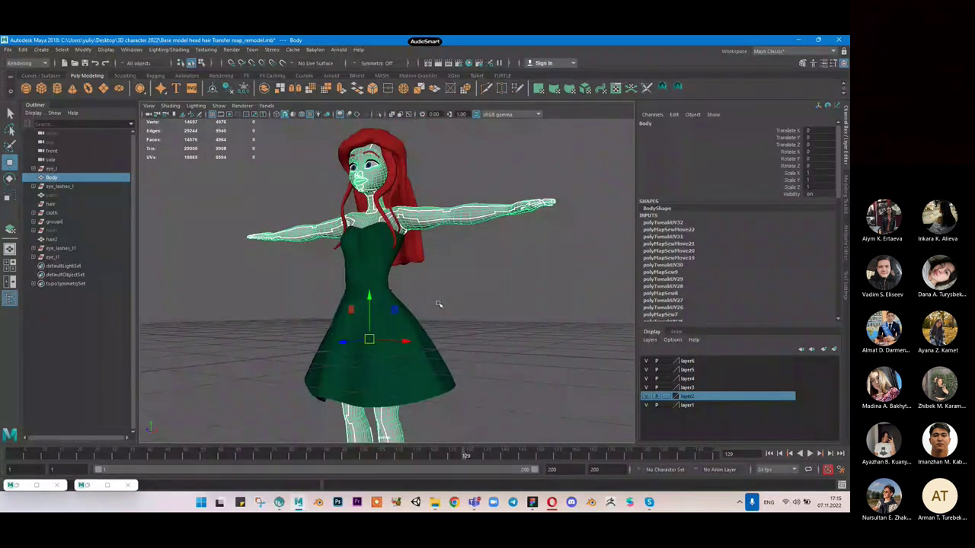
alt+middle_drag(471, 232, 454, 304)
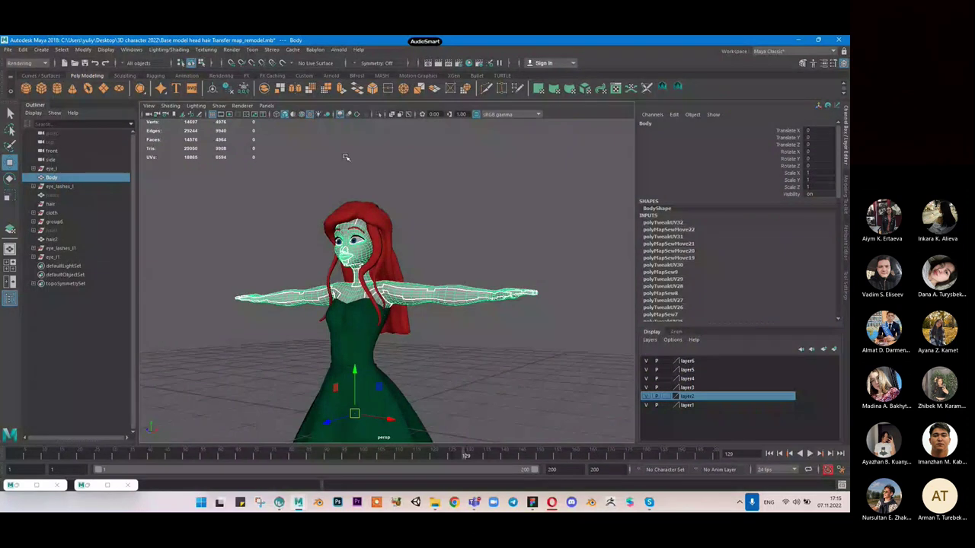
alt+right_drag(345, 157, 435, 184)
alt+middle_drag(435, 184, 464, 233)
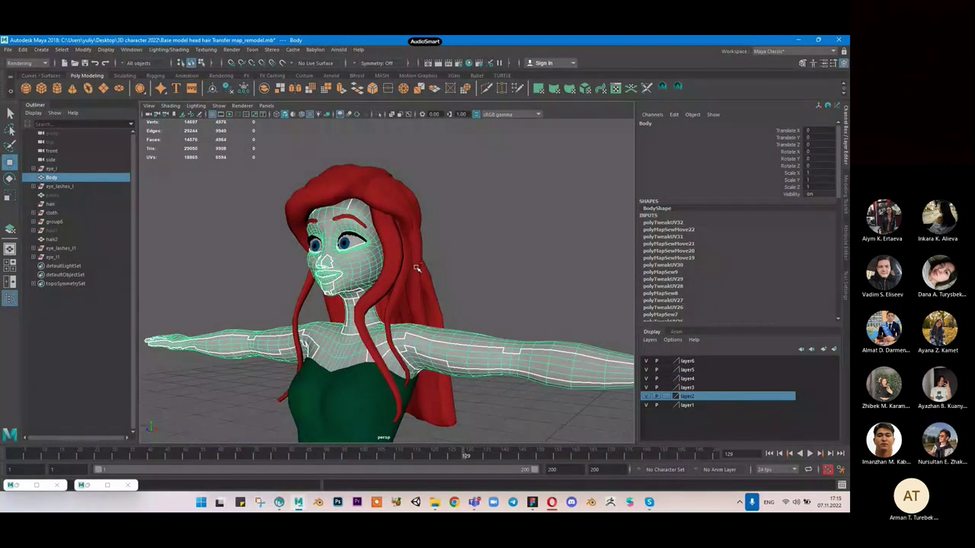
Step: Save the scene as a new file named "Base model head hair Transfer map_remodel clear.mb"
click(7, 50)
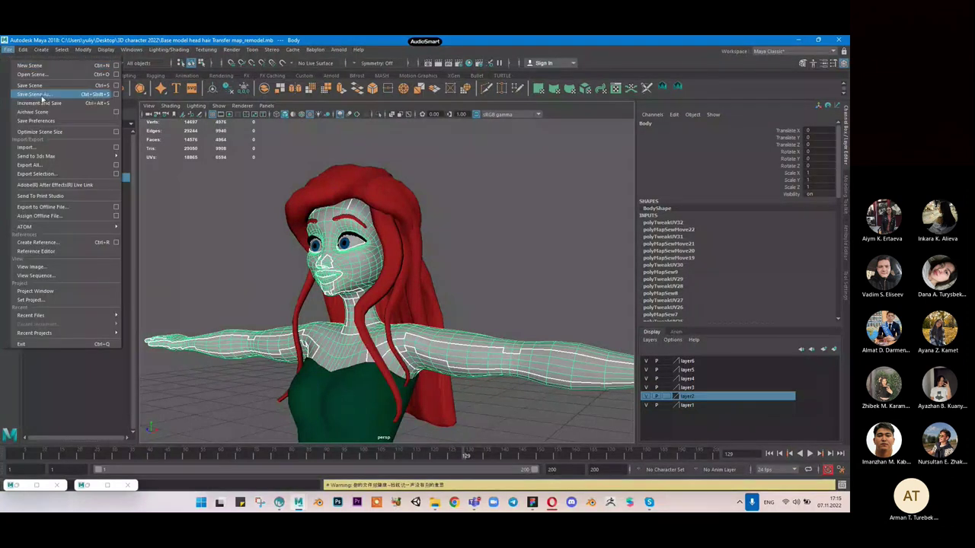
click(35, 94)
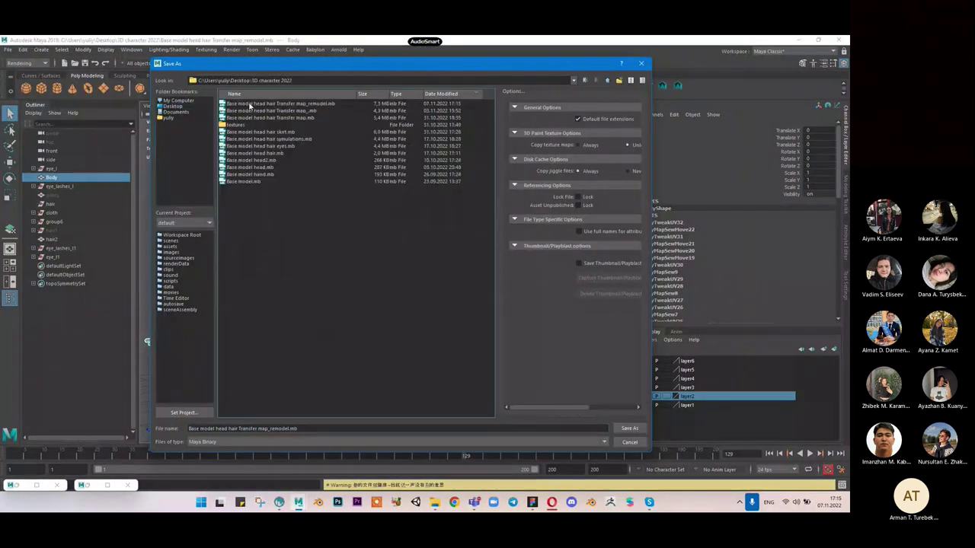
click(286, 105)
click(288, 428)
drag(289, 429, 333, 433)
click(334, 431)
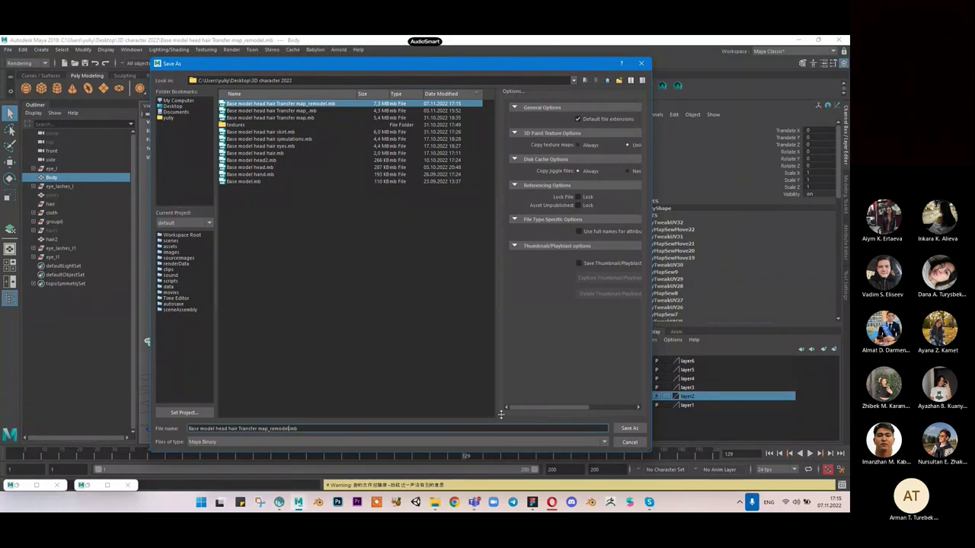
text(clear)
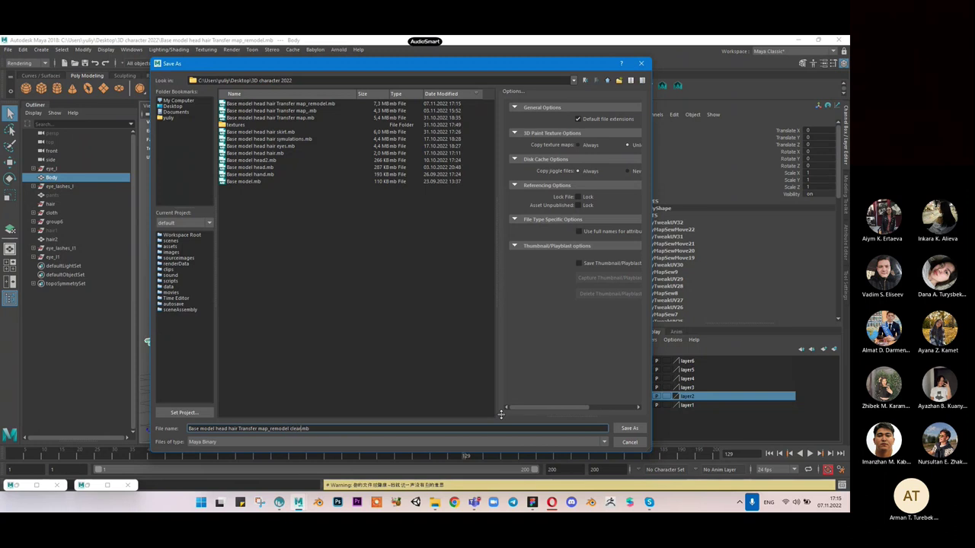
text(r)
key(Return)
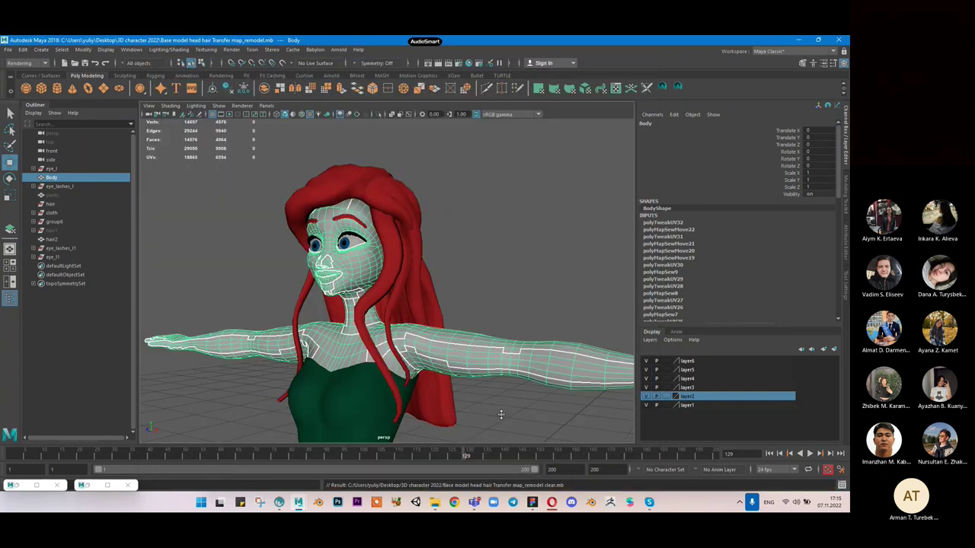
Step: Delete the pants, hair and hair1 objects, keeping hair2 and the cloth group
click(102, 197)
key(Delete)
click(74, 215)
click(74, 221)
key(Delete)
click(72, 196)
key(Delete)
Step: Select all of the character's meshes, delete their construction history, and show the model in textured display
click(67, 222)
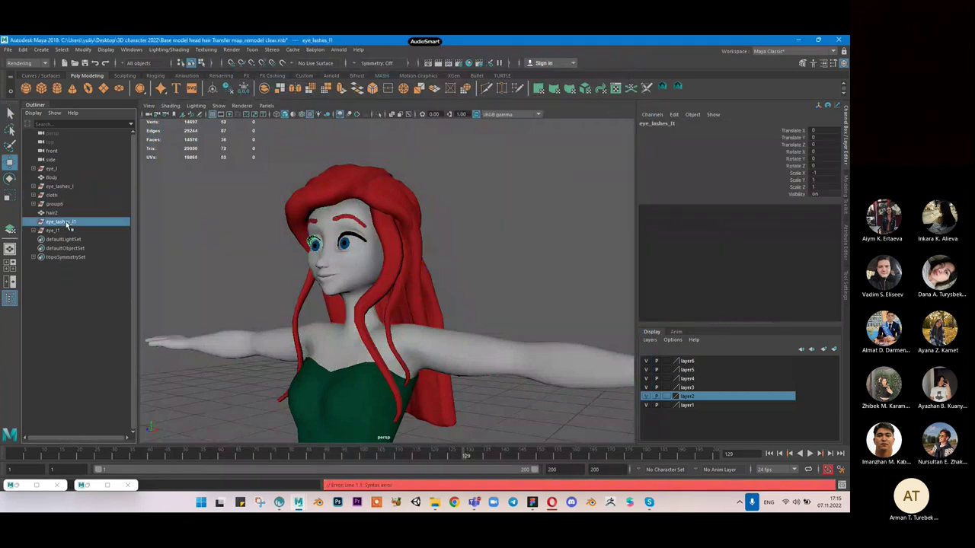
click(67, 230)
scroll(274, 226, down, 5)
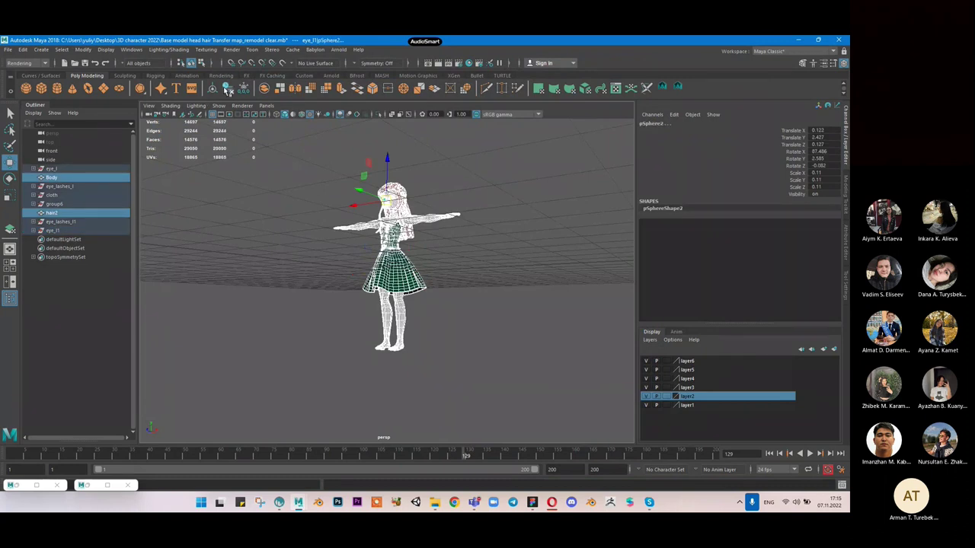
click(249, 218)
key(6)
Step: Check the hair2 and skirt meshes for remaining construction history
click(405, 221)
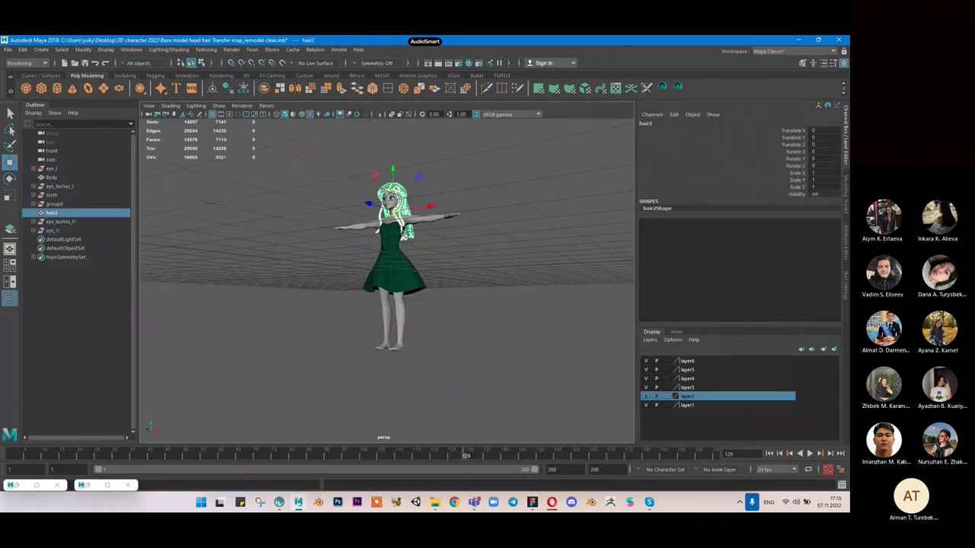
click(402, 263)
alt+drag(403, 265, 380, 242)
scroll(380, 242, up, 5)
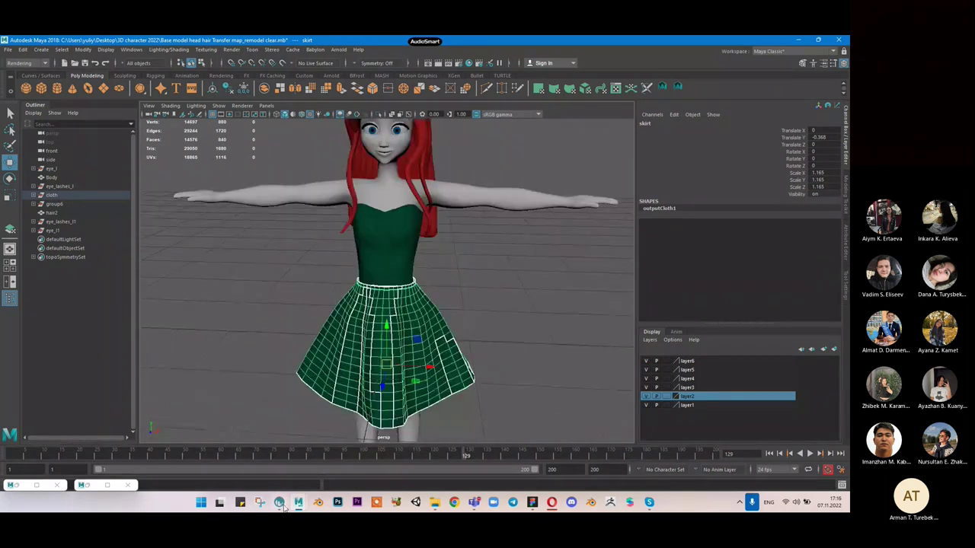
click(280, 502)
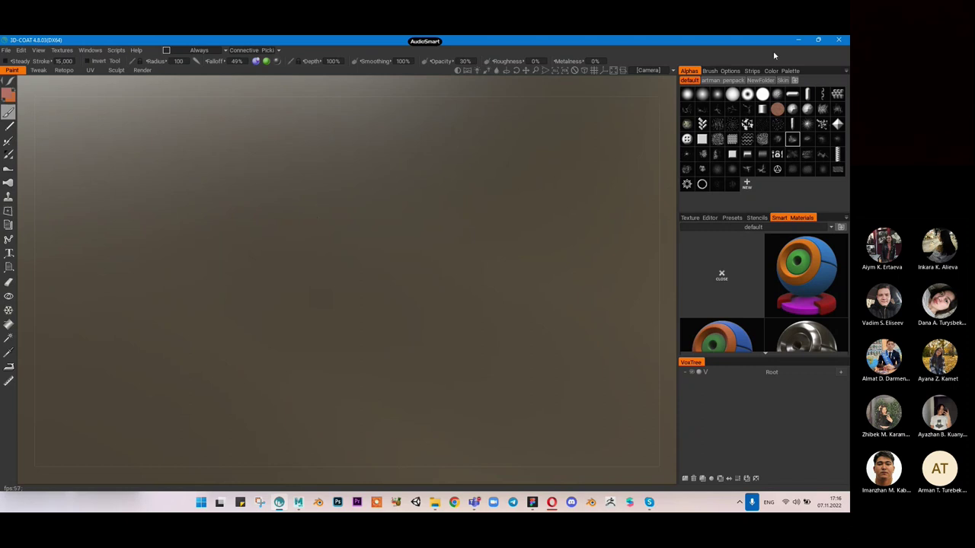
click(796, 40)
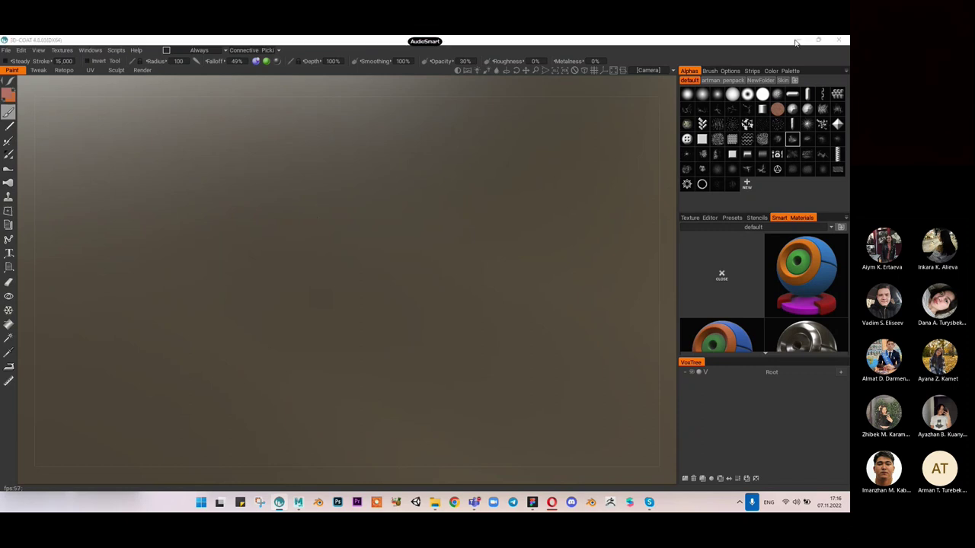
click(797, 40)
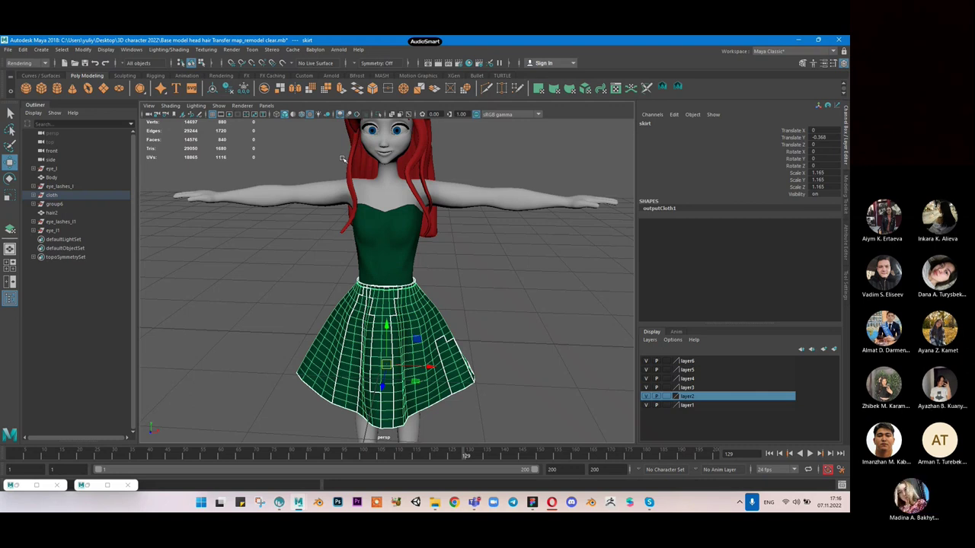
Step: Examine the material attributes assigned to the dress bodice and to the body mesh
click(381, 222)
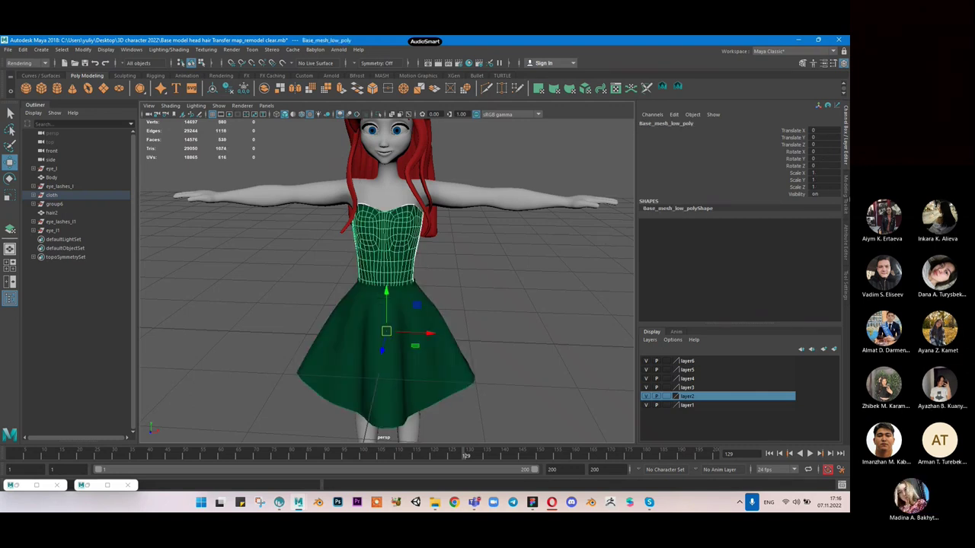
key(ctrl+a)
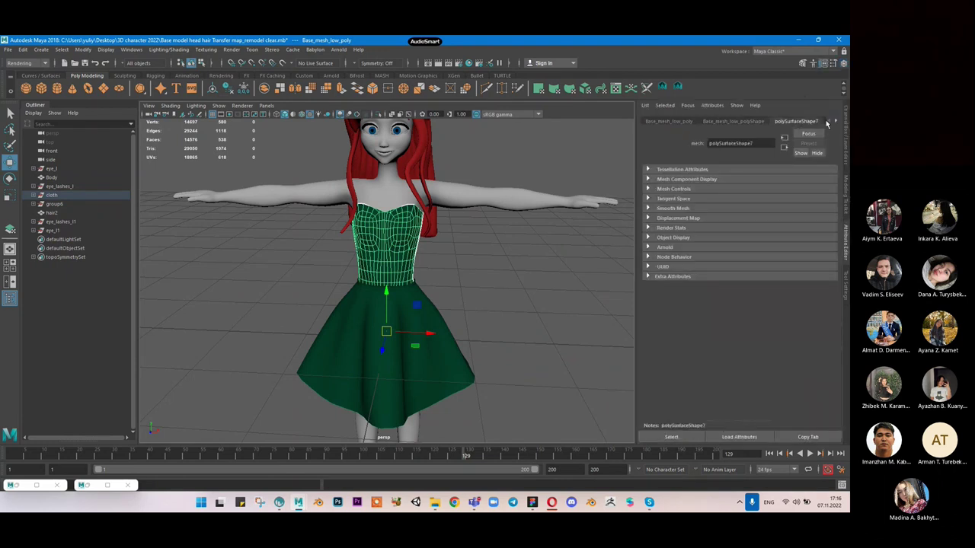
click(832, 122)
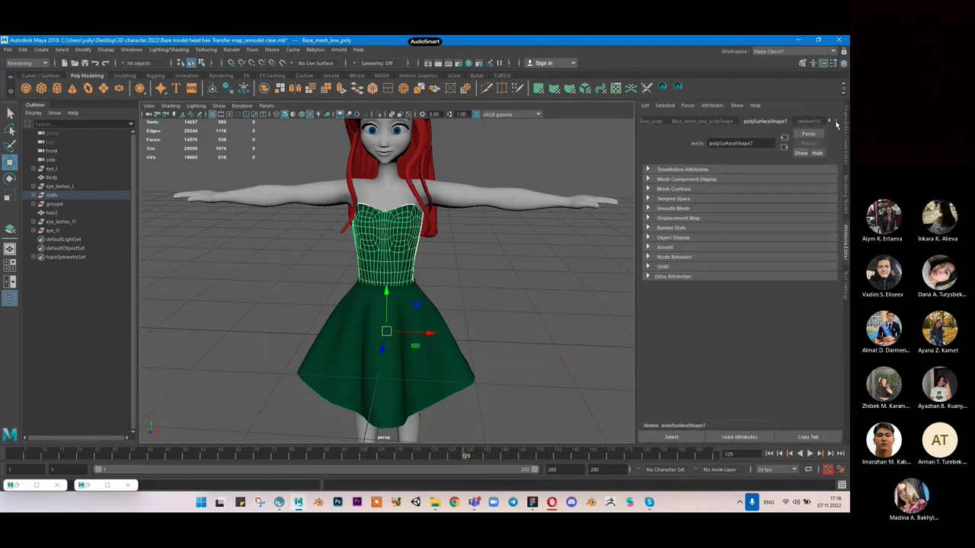
click(835, 121)
click(385, 207)
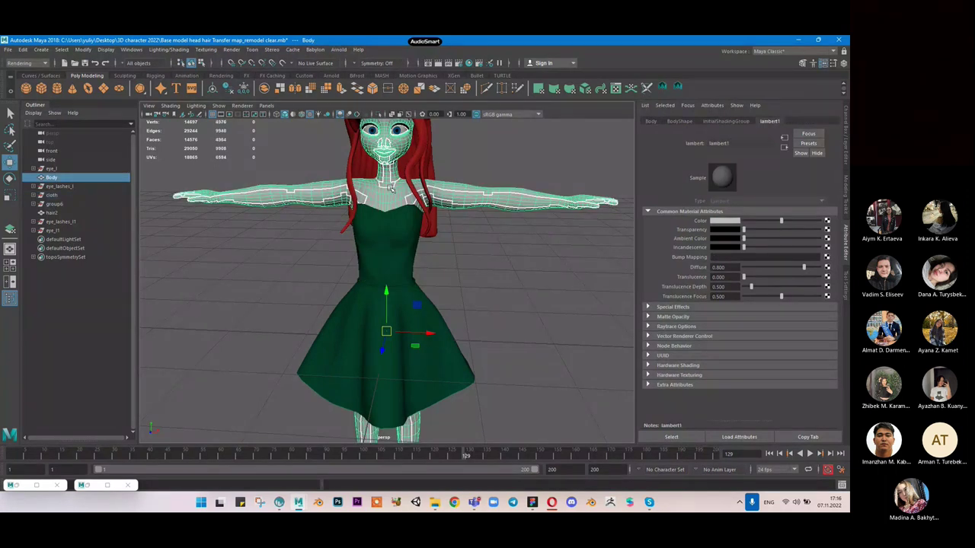
Step: Assign a new Lambert material to the Body mesh and clear the selection
right_click(390, 188)
mouse_move(409, 415)
click(385, 403)
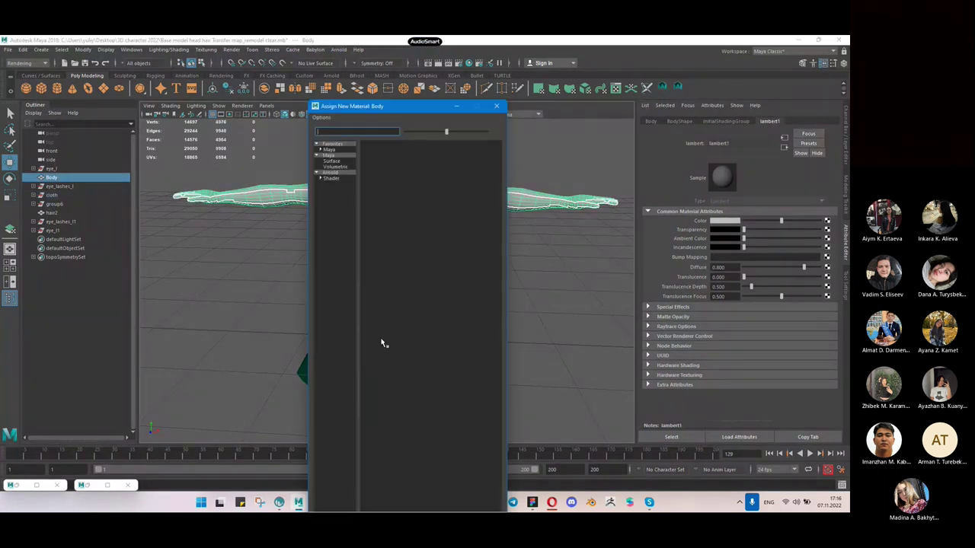
click(388, 253)
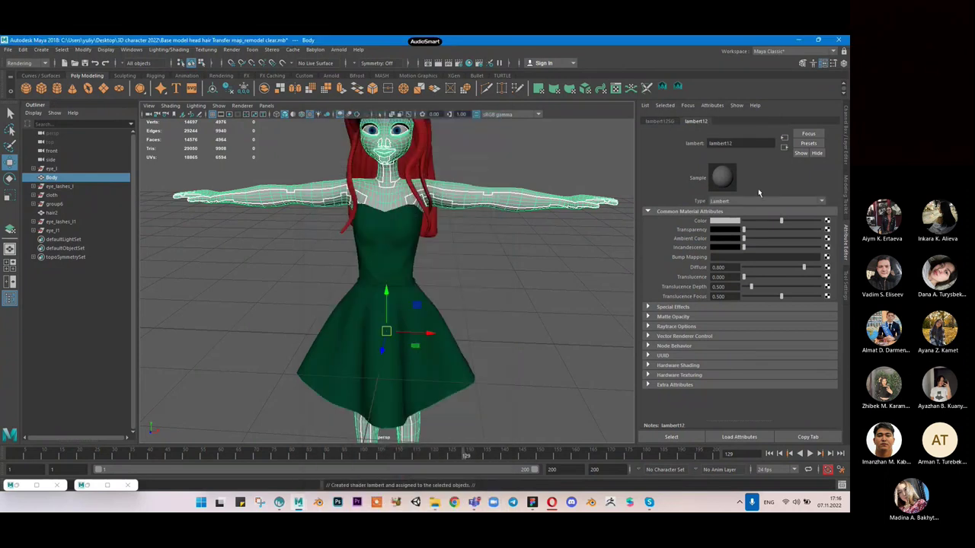
click(495, 304)
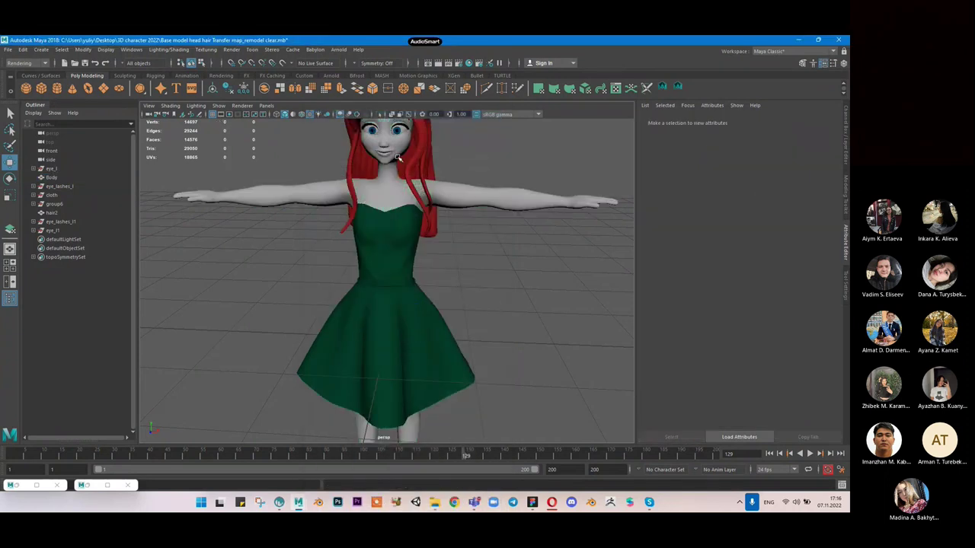
Step: Examine the materials assigned to the eyebrow, the hair2 mesh and the eye_l eyeball, including each of the eyeball's multiple Lambert shaders
alt+right_drag(482, 201, 419, 166)
alt+middle_drag(424, 157, 428, 260)
alt+right_drag(428, 261, 495, 275)
click(451, 260)
click(447, 249)
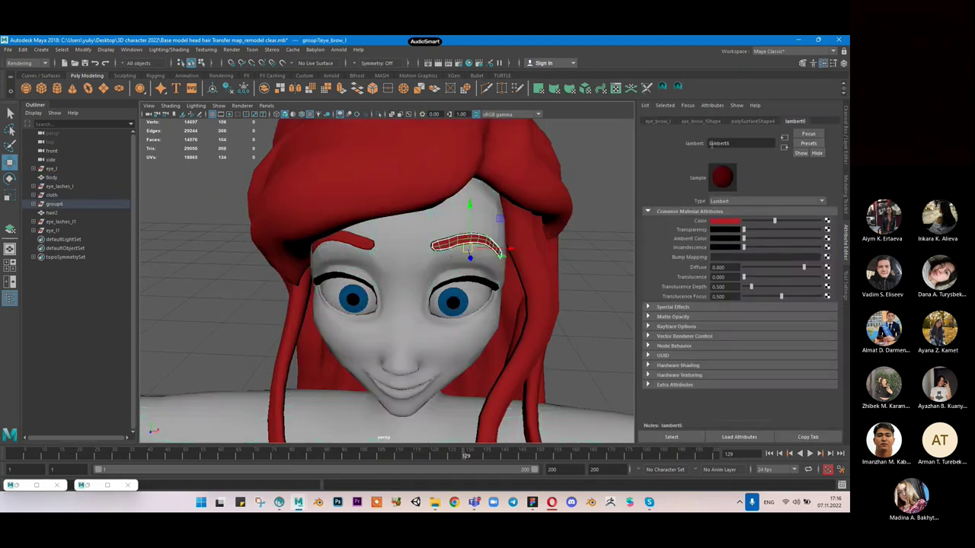
click(524, 187)
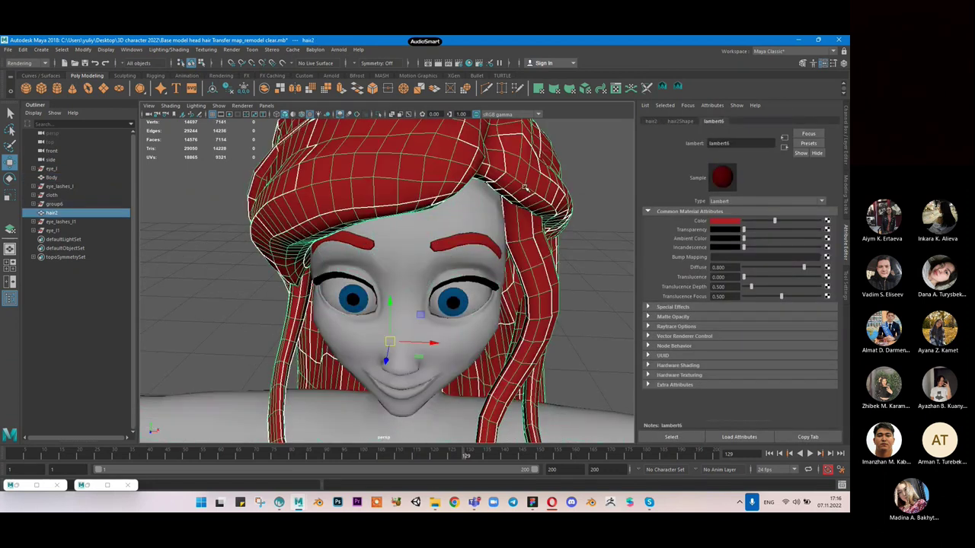
click(471, 295)
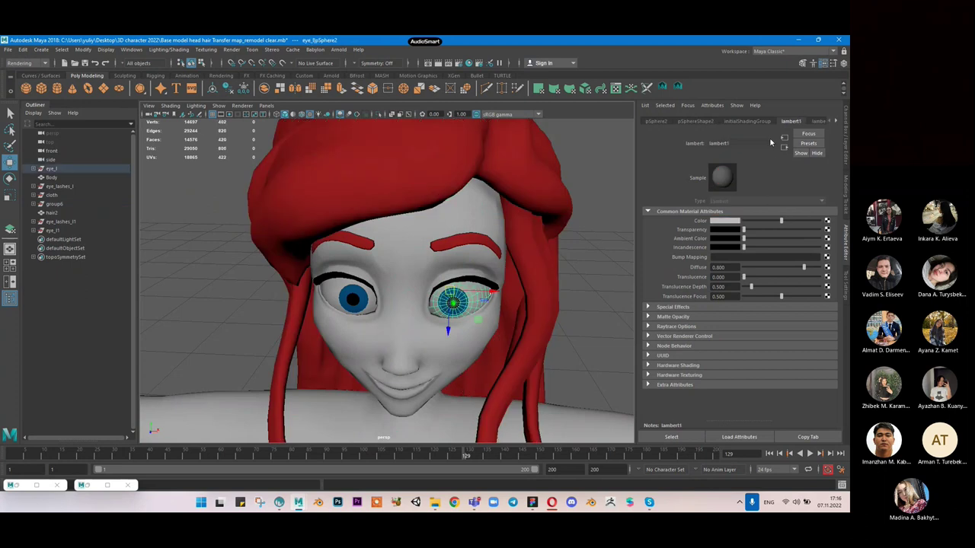
click(811, 122)
click(835, 122)
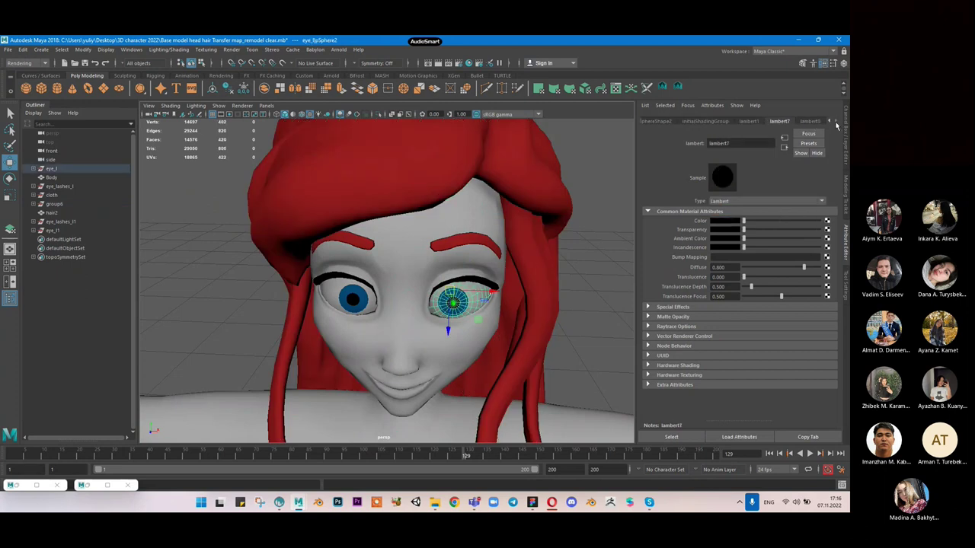
click(816, 123)
click(780, 122)
Step: Assign a new Lambert material to the eye_l eyeball and apply that same material to the mirrored eye_l1 eyeball
alt+drag(518, 289, 428, 216)
right_drag(429, 216, 426, 433)
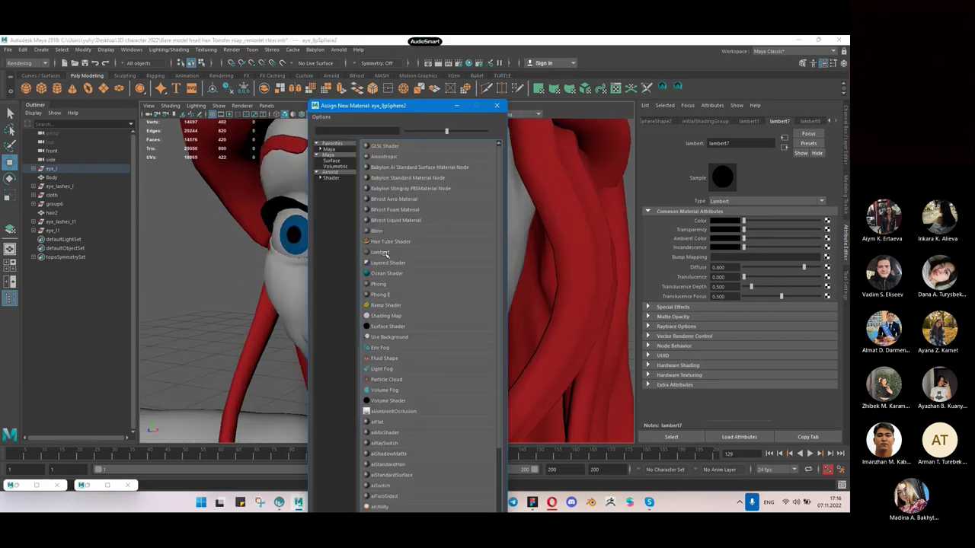
click(387, 258)
click(296, 232)
right_drag(295, 232, 370, 485)
scroll(419, 321, down, 3)
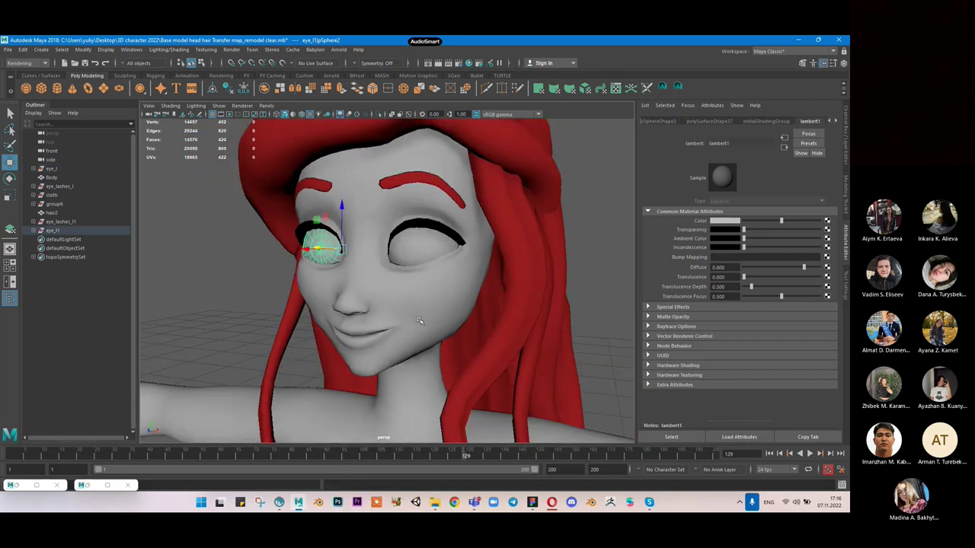
Step: Delete the scene's unused shading nodes in Hypershade, and minimize the Hypershade window
alt+middle_drag(419, 320, 422, 445)
scroll(454, 346, down, 5)
alt+middle_drag(455, 346, 431, 180)
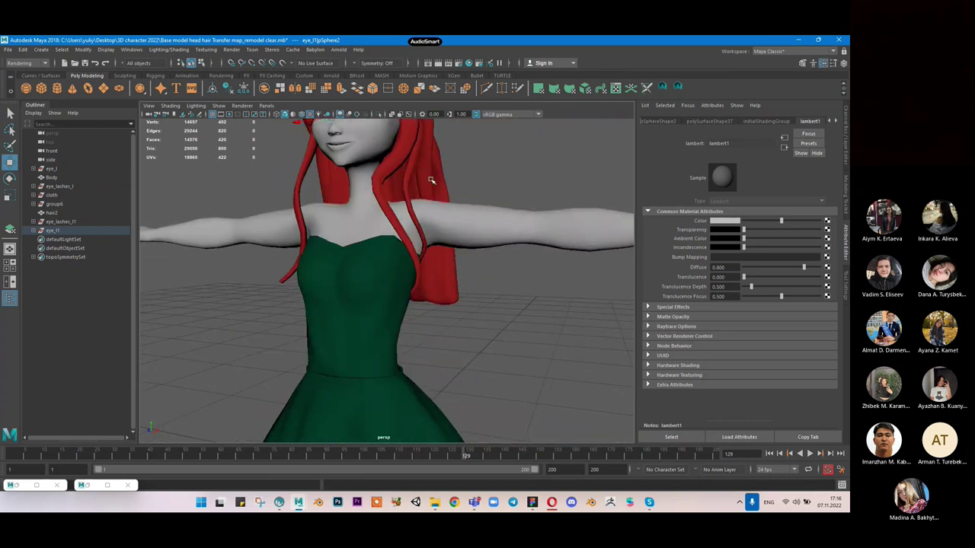
key(a)
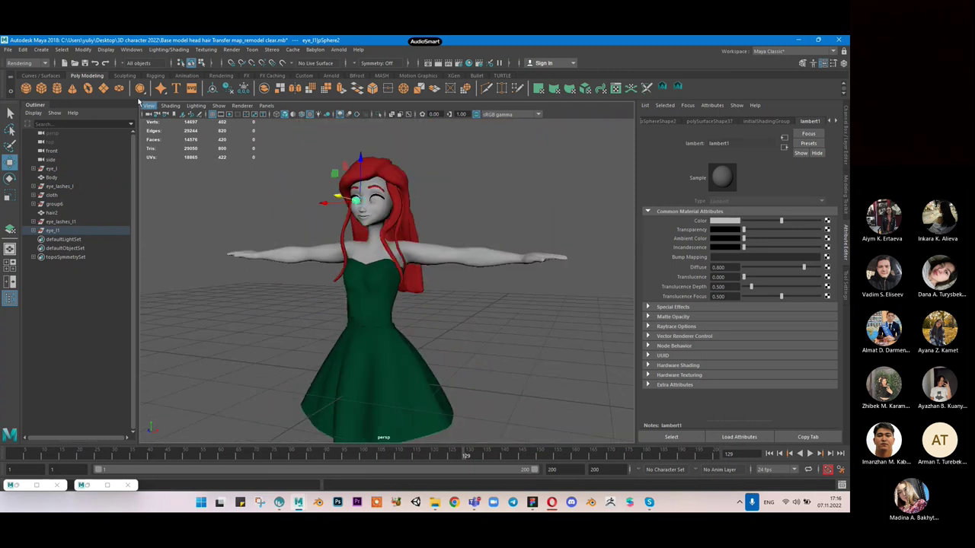
click(83, 50)
mouse_move(133, 50)
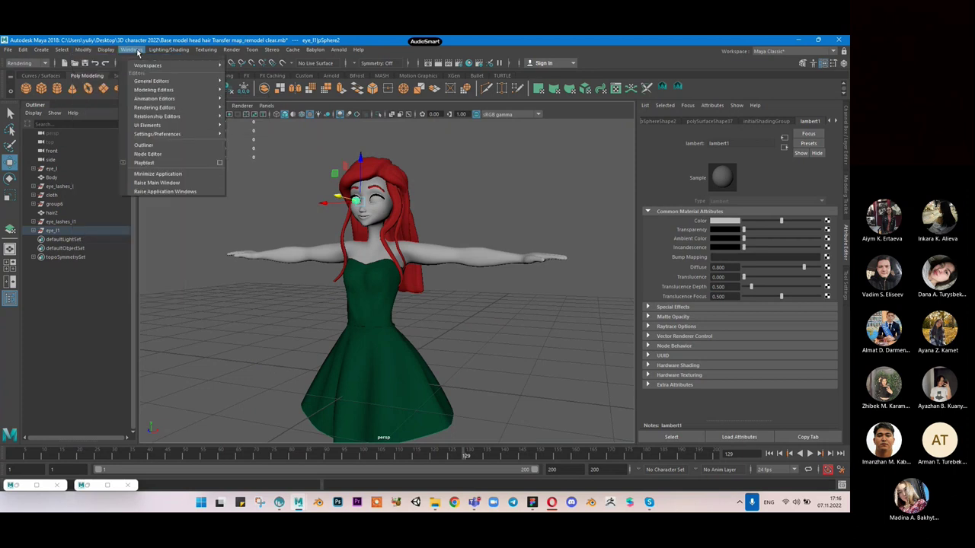
mouse_move(166, 108)
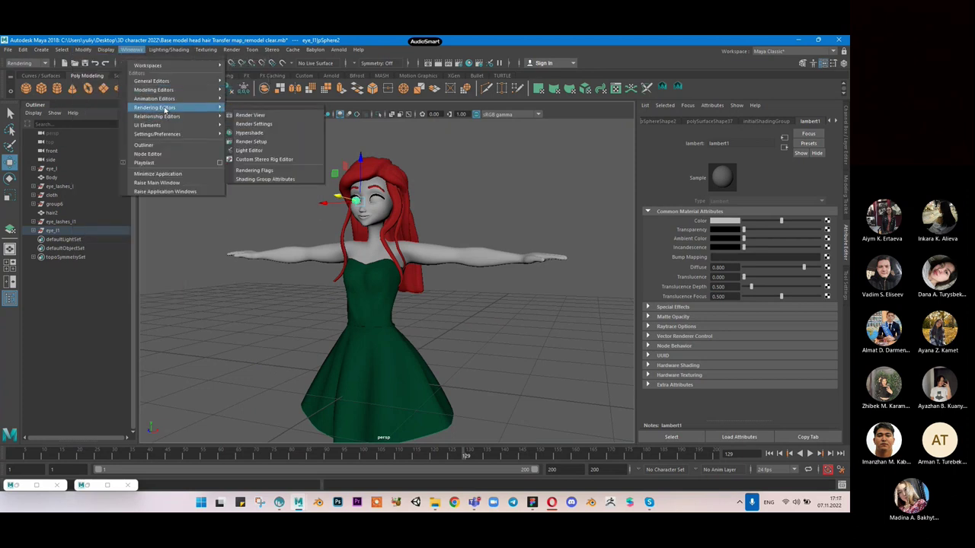
click(251, 132)
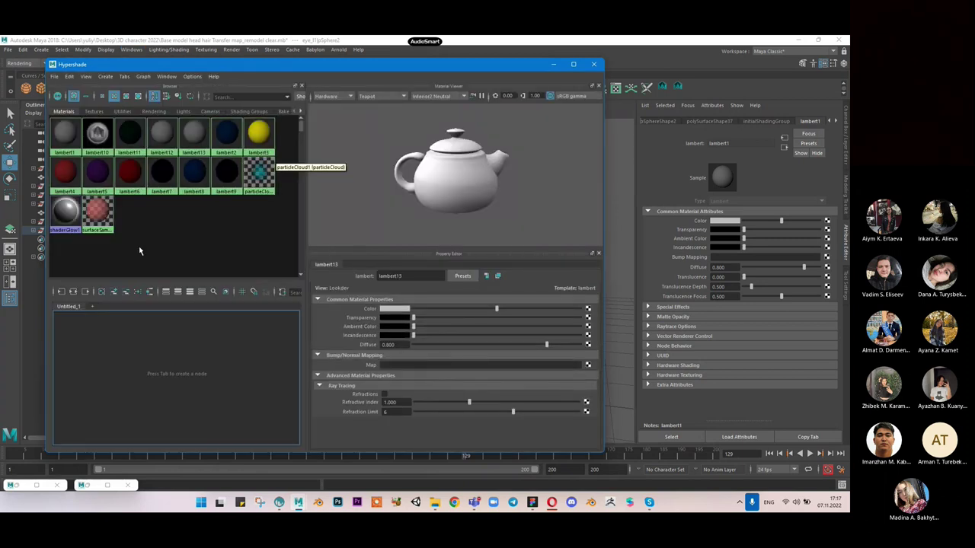
click(68, 76)
mouse_move(79, 140)
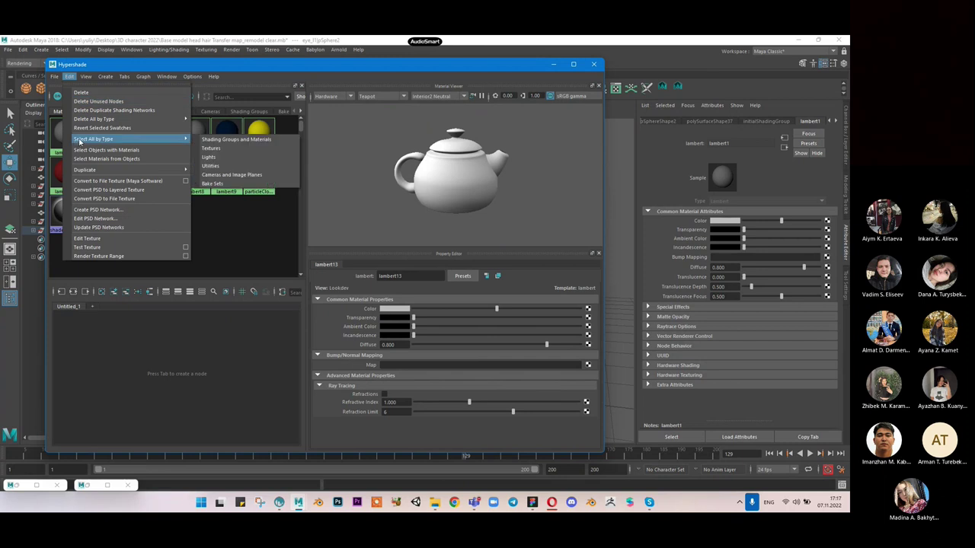
click(97, 102)
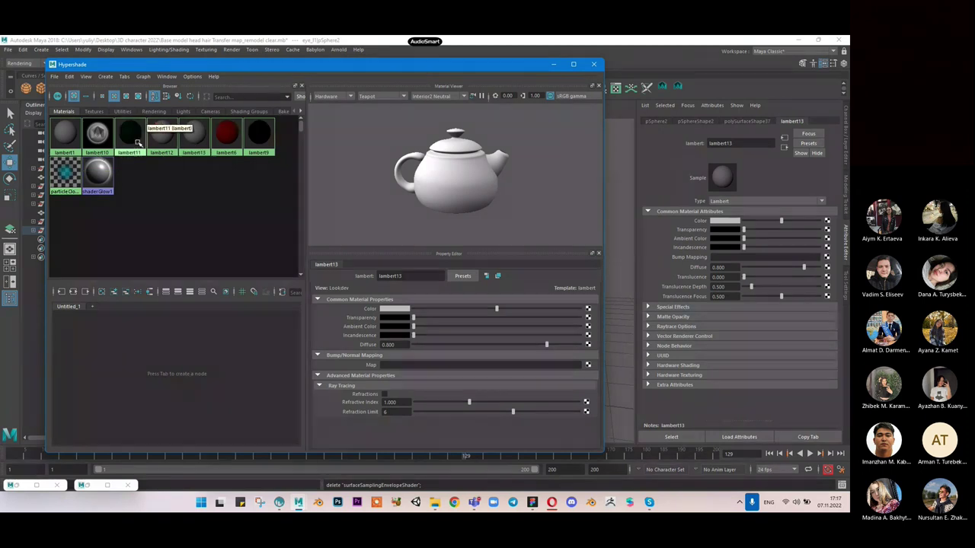
click(552, 65)
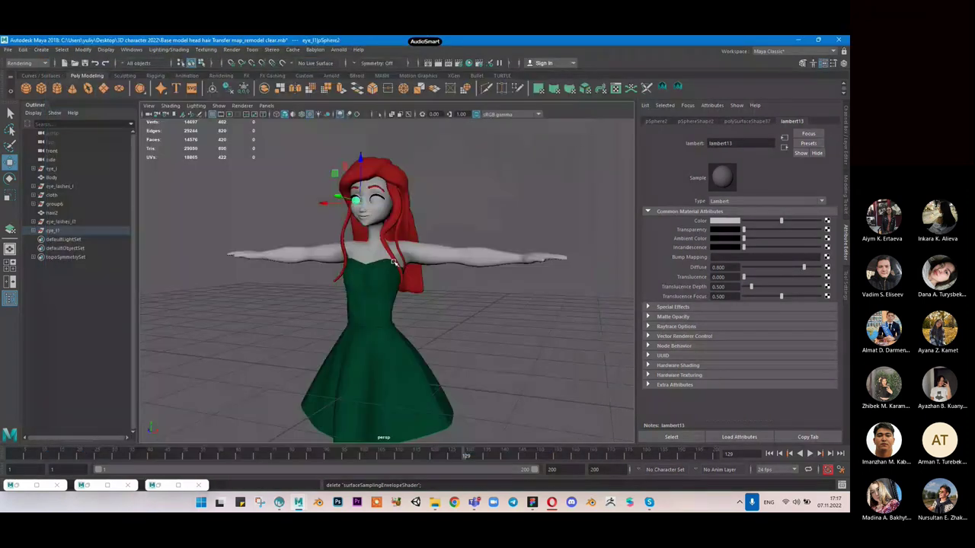
Step: Compare the dress bodice's material with lambert11, lambert9, lambert6 and lambert10 in Hypershade
click(389, 281)
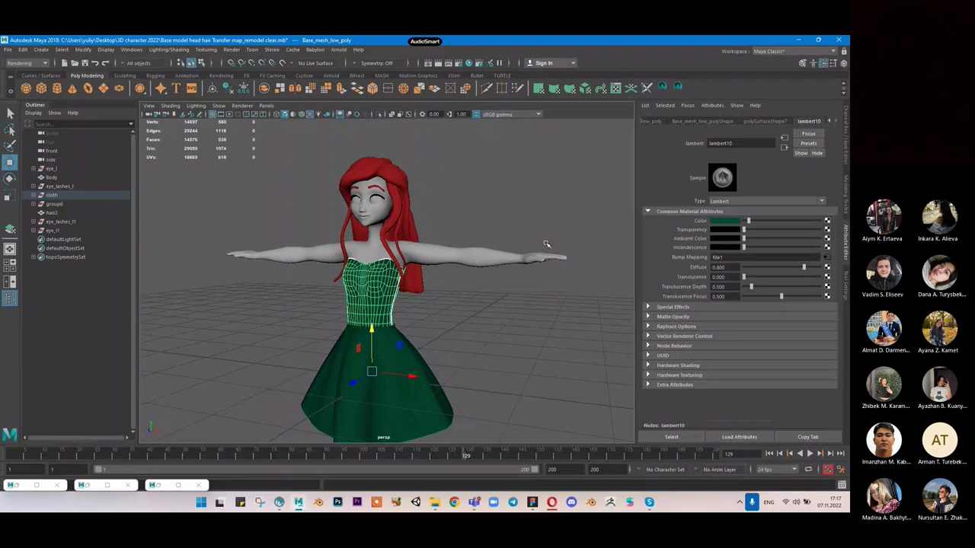
click(159, 486)
click(142, 153)
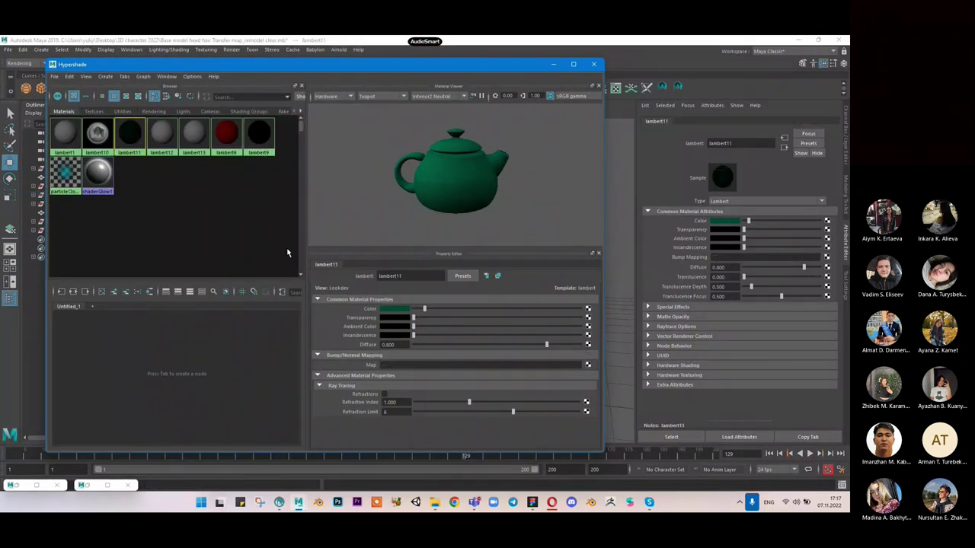
click(260, 131)
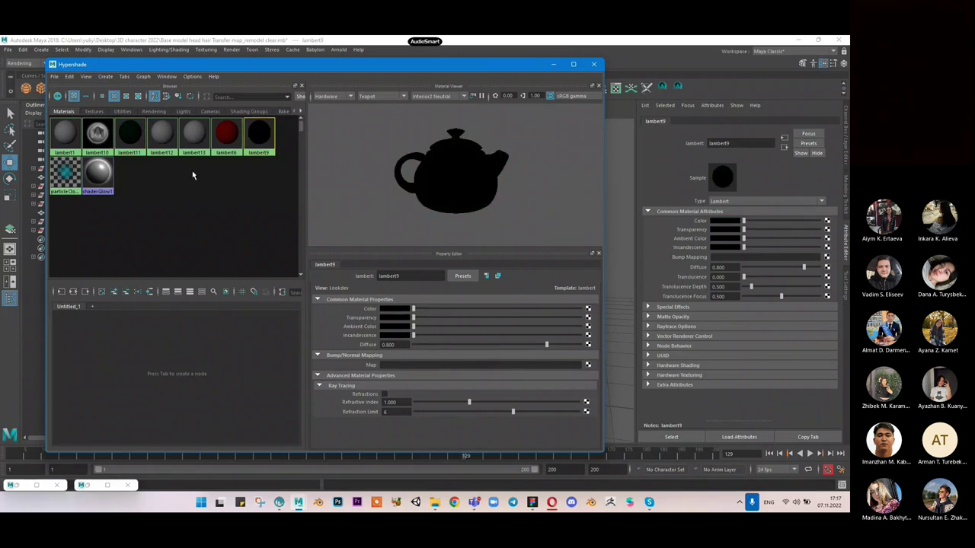
click(226, 133)
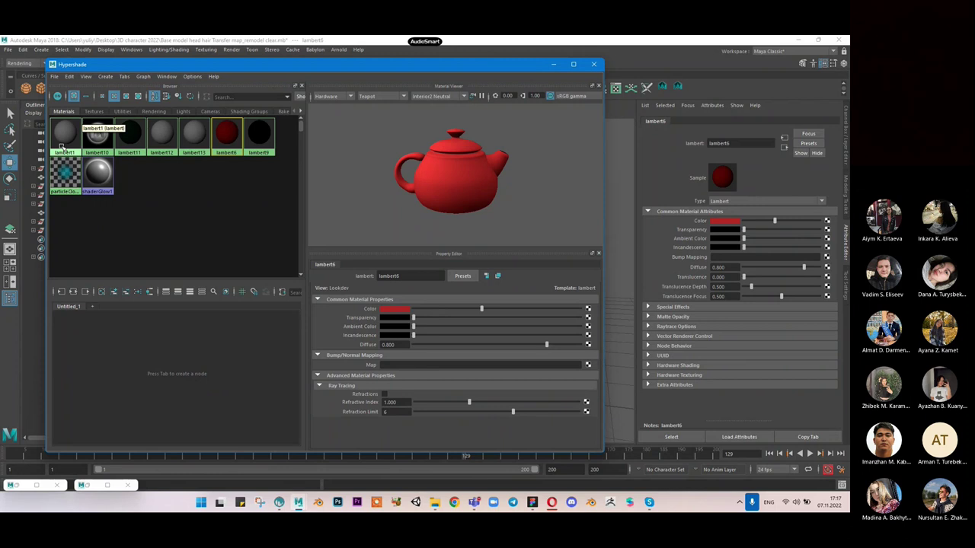
click(109, 132)
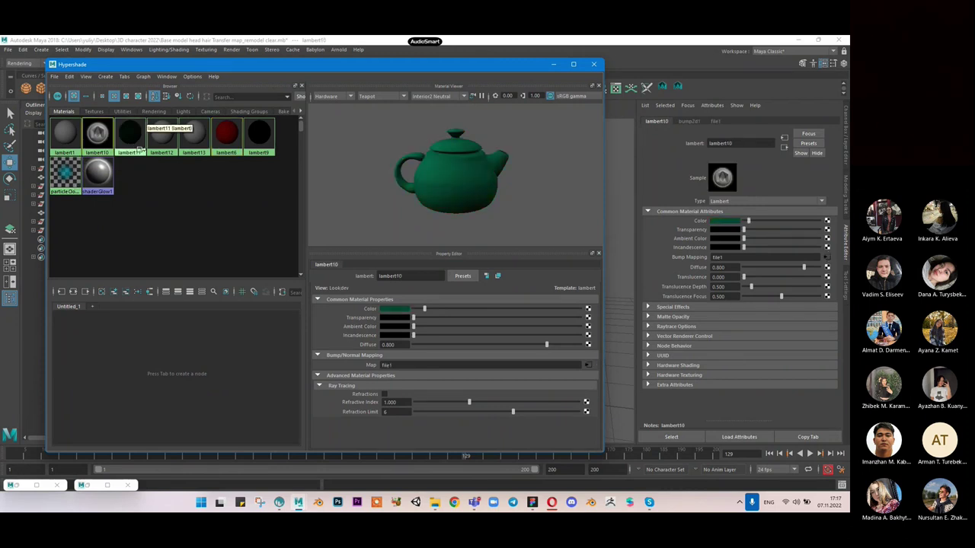
click(134, 141)
click(105, 133)
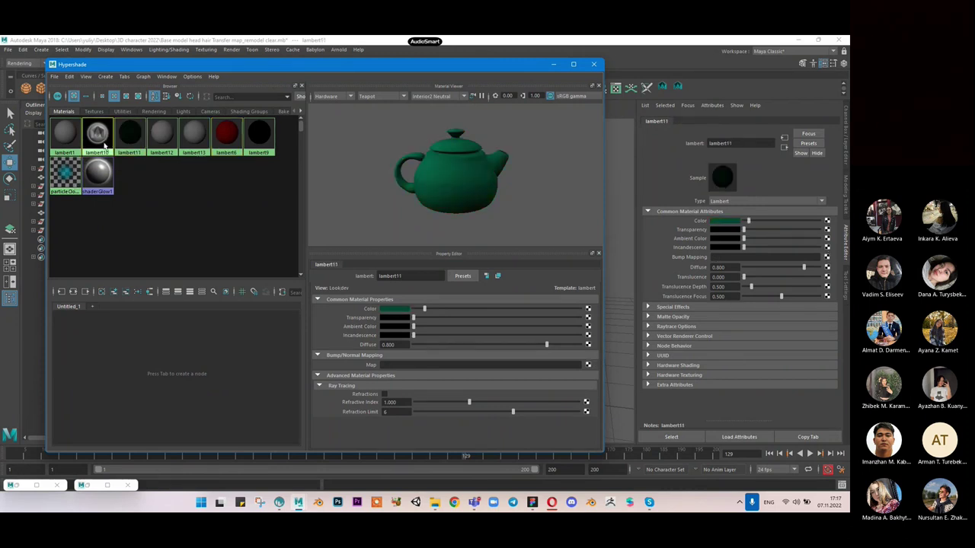
Step: Select the skirt that uses lambert11 and assign it the bodice's existing material, lambert10
click(129, 136)
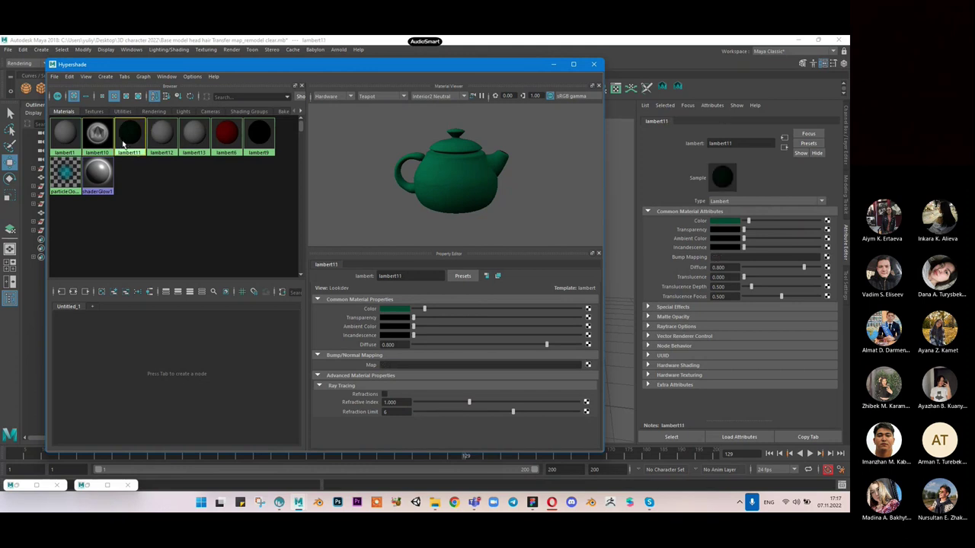
click(555, 66)
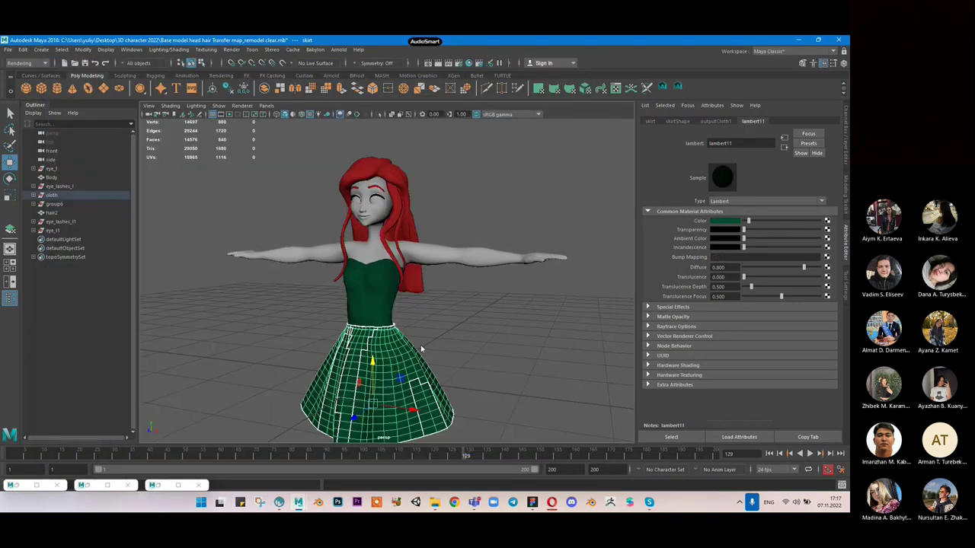
right_click(419, 260)
mouse_move(426, 493)
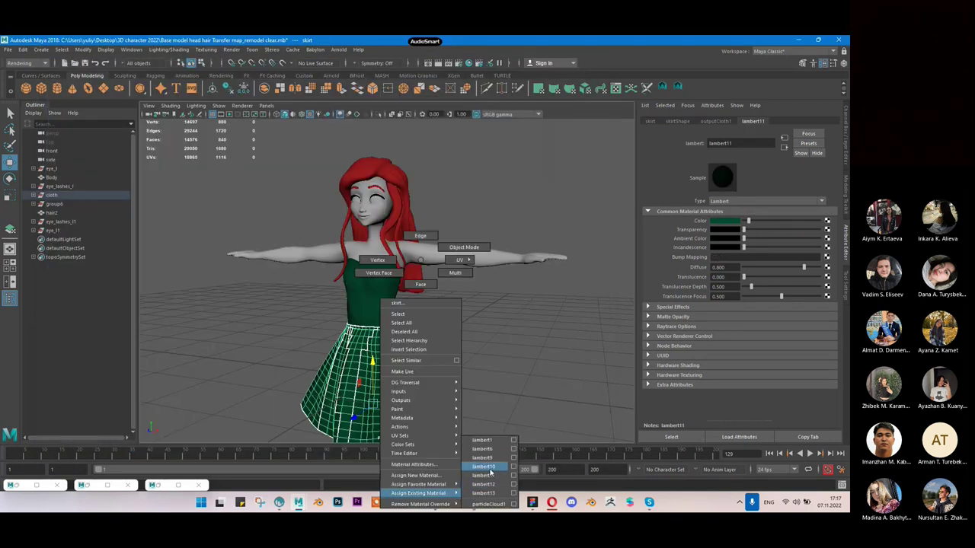
click(490, 469)
click(498, 371)
click(314, 399)
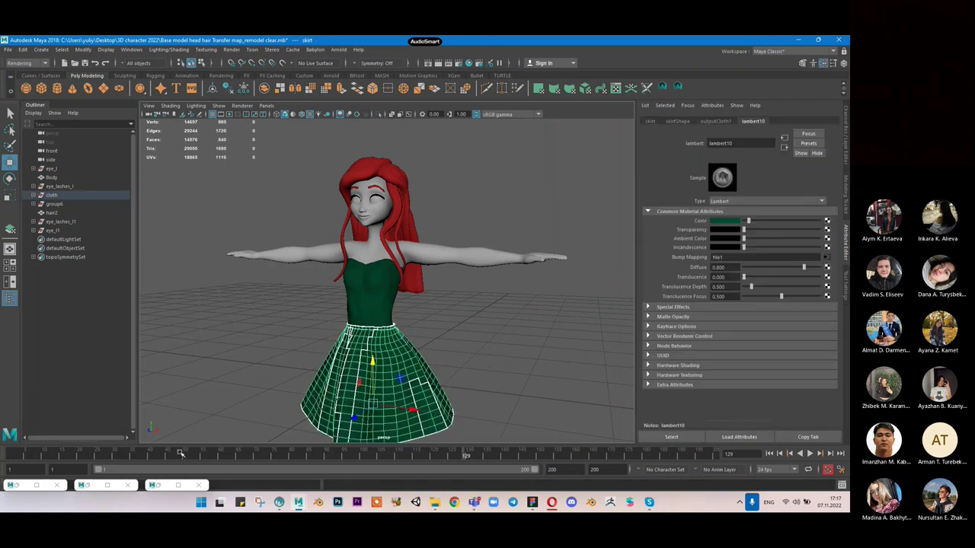
Step: Delete the shading nodes left unused after the skirt's material change, and close Hypershade
click(156, 485)
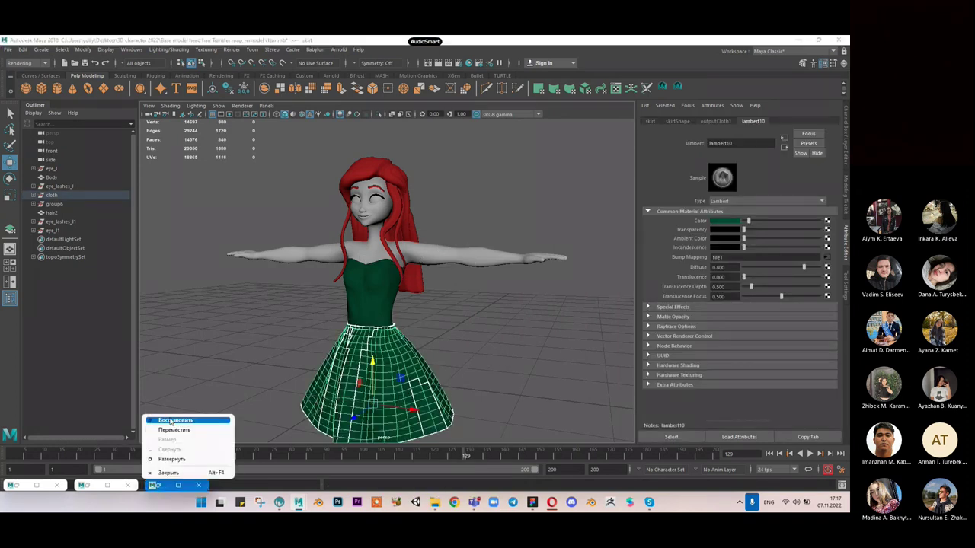
click(171, 420)
click(69, 77)
click(86, 101)
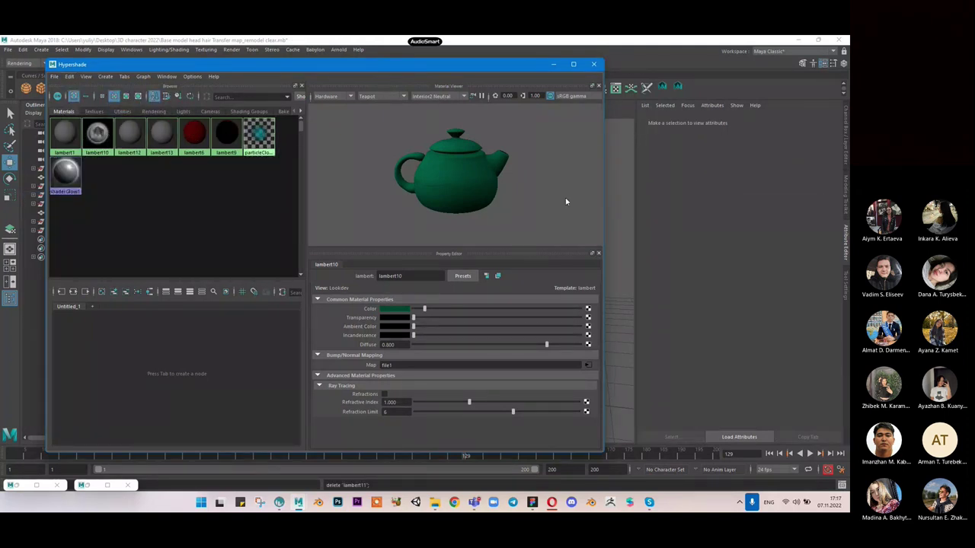
click(594, 65)
Step: Select all of the character's meshes and export the selection as an OBJ file named character in the 3D character 2022 folder
alt+middle_drag(511, 305, 510, 261)
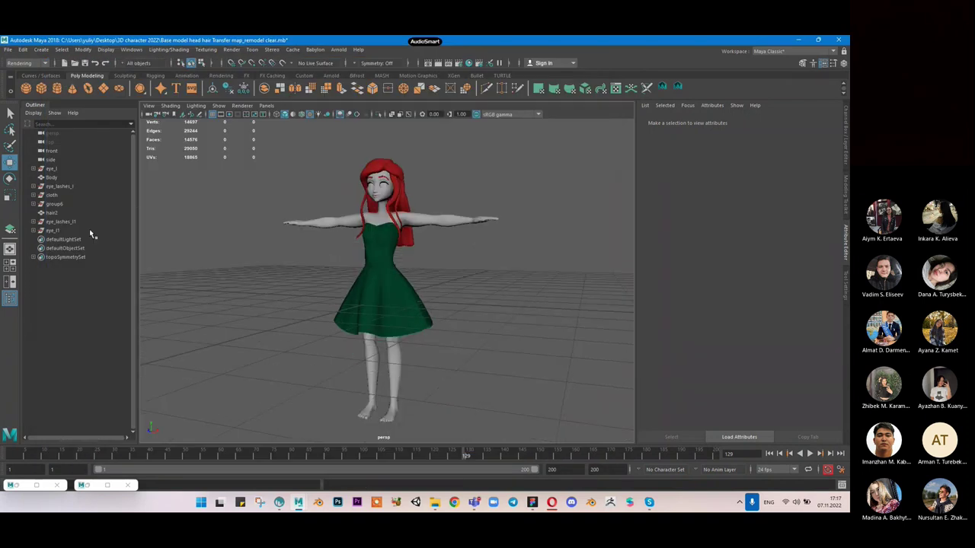
scroll(319, 184, down, 3)
alt+drag(180, 188, 175, 208)
drag(277, 147, 611, 440)
click(8, 49)
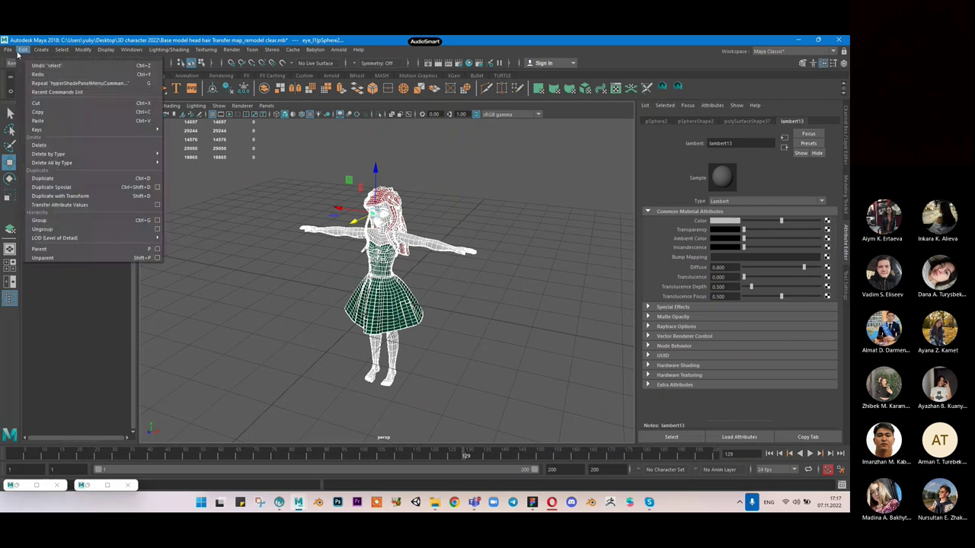
click(77, 175)
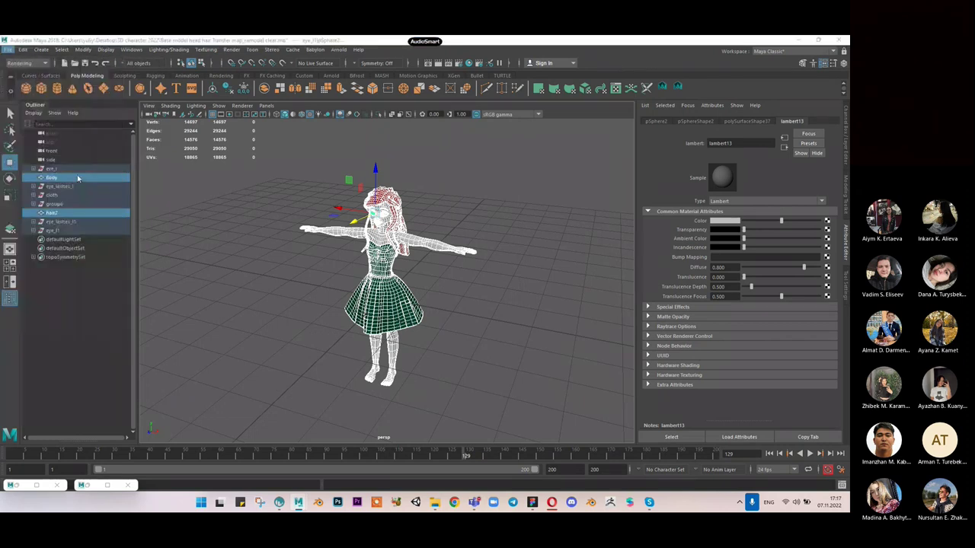
click(300, 443)
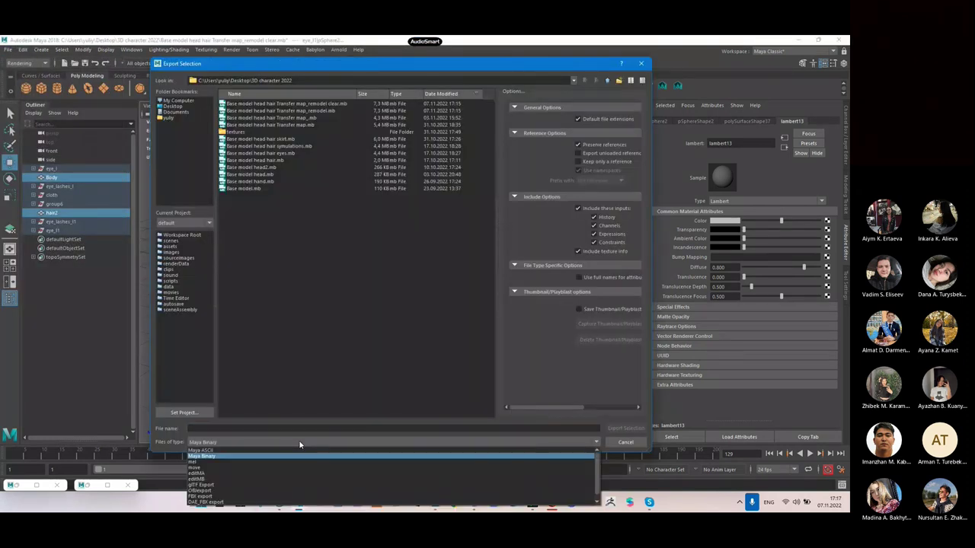
click(297, 491)
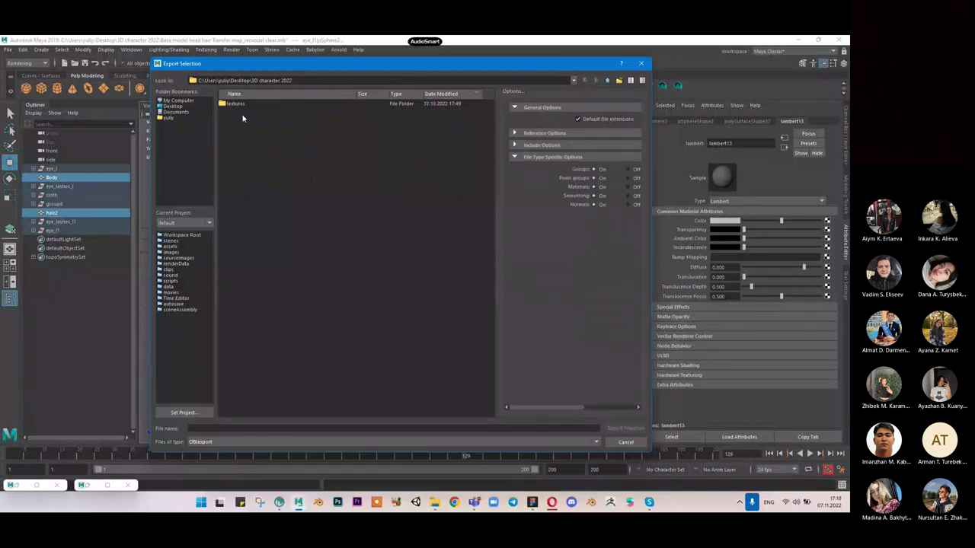
click(279, 427)
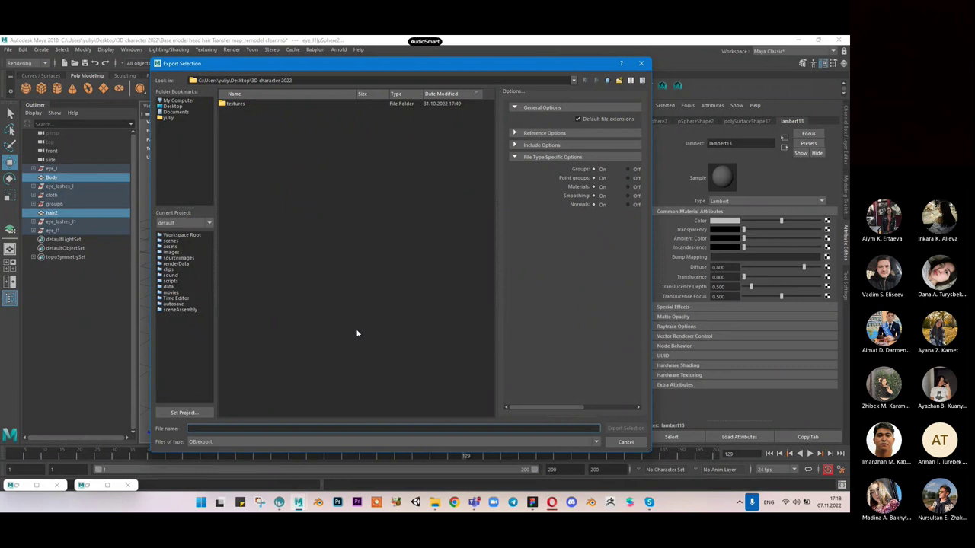
text(character)
key(Return)
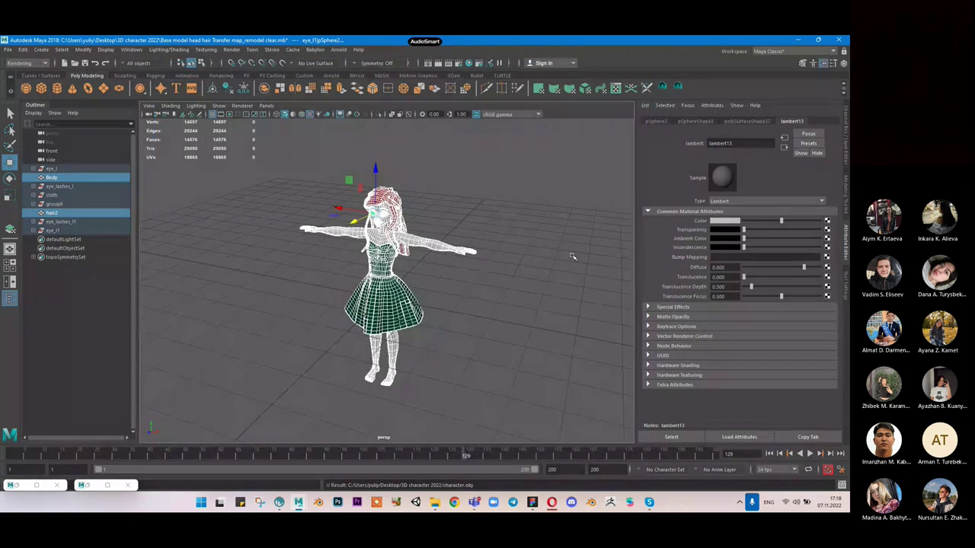
Step: Deselect the character, save the cleaned Maya scene and close Maya
click(511, 263)
scroll(502, 257, up, 5)
key(ctrl+s)
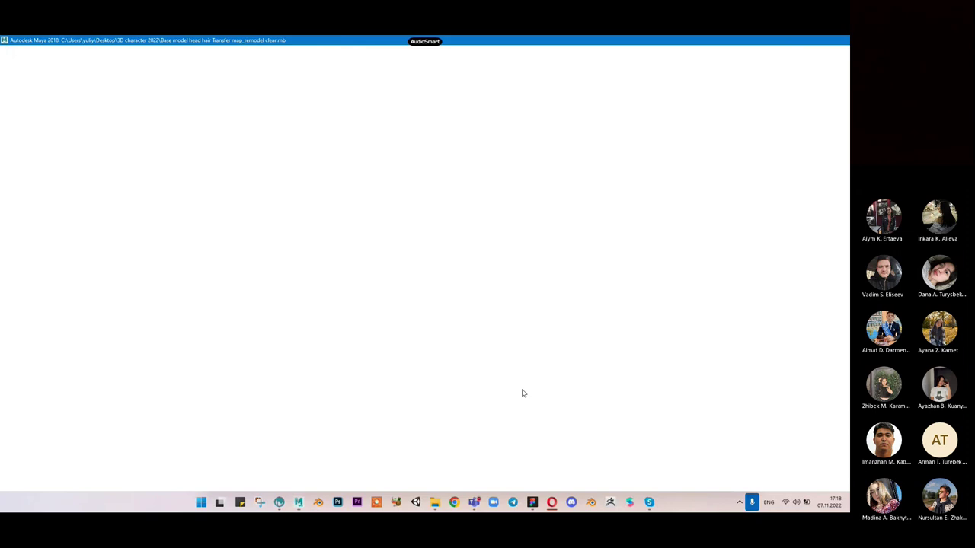
Step: Close the 3D character 2022 folder window and all Skype windows
mouse_move(473, 501)
click(422, 388)
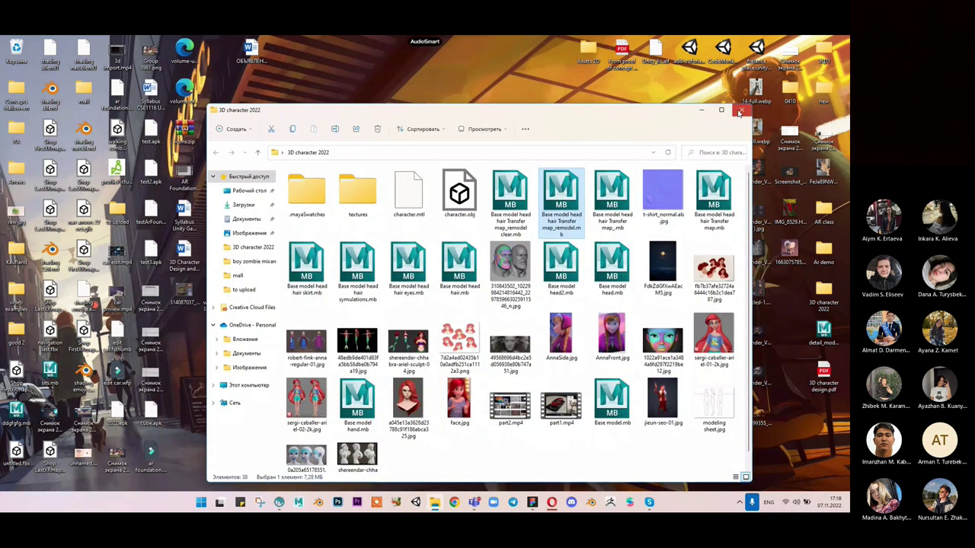
click(739, 111)
right_click(650, 503)
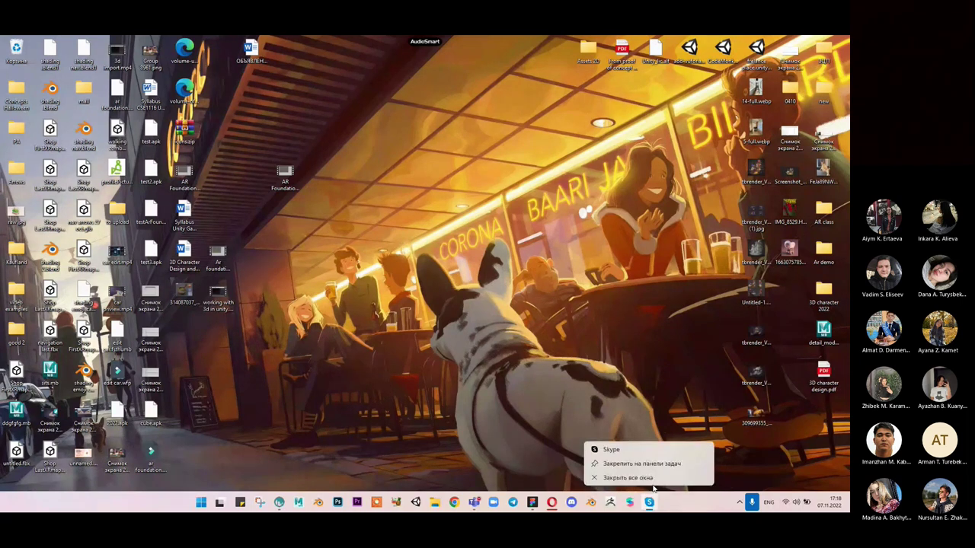
click(650, 478)
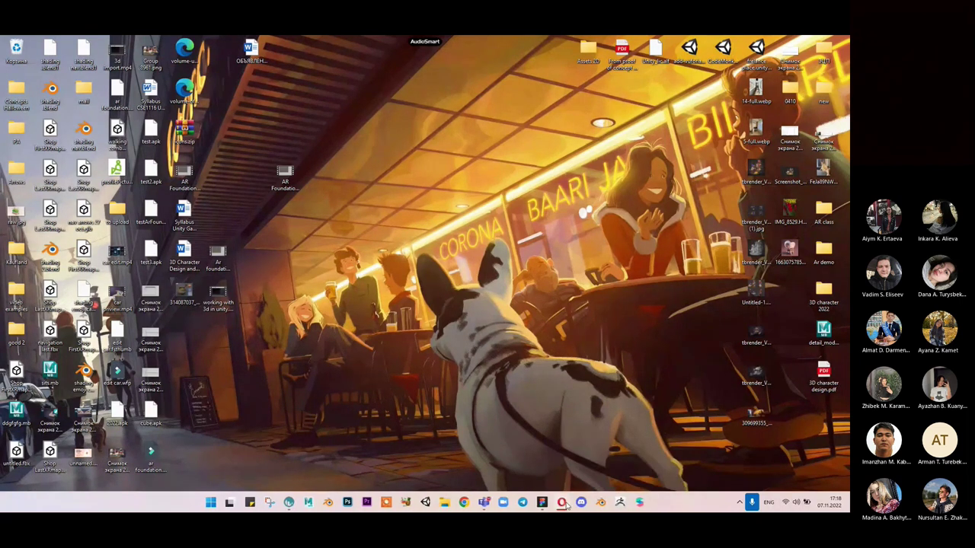
Step: Switch to the Opera browser, refresh the class attendance journal, and return to the desktop
click(562, 503)
click(313, 182)
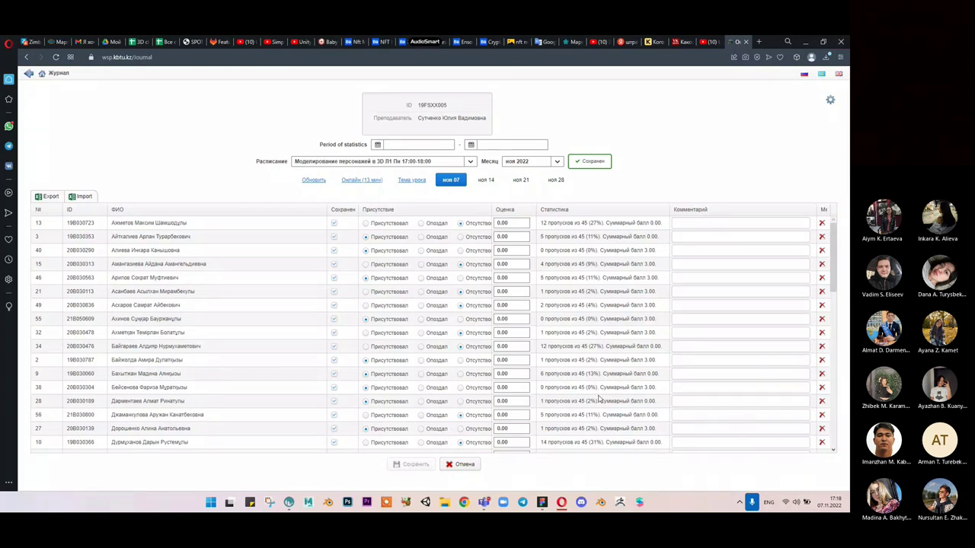
key(super+d)
Step: Switch to 3D-Coat, close it and launch it again to bring up its start screen
click(289, 502)
click(6, 50)
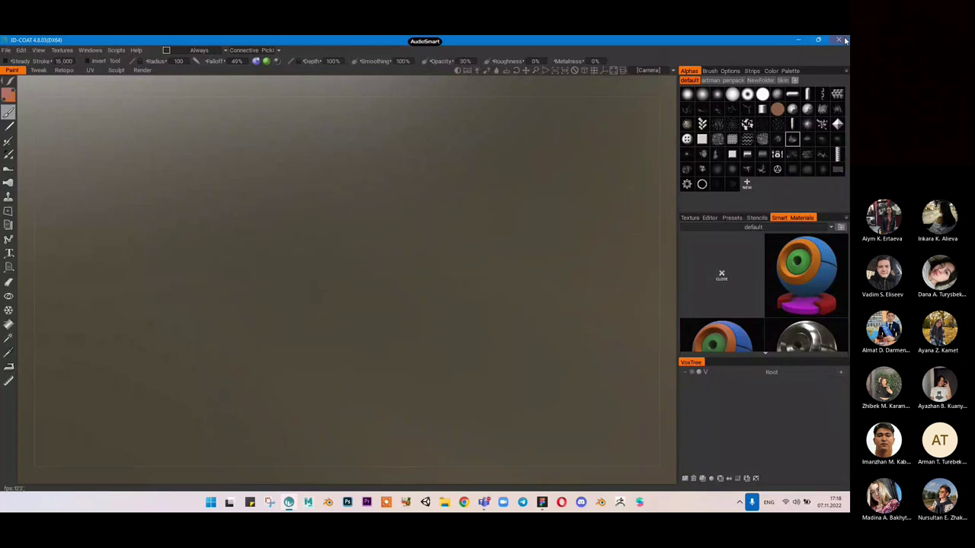
click(838, 40)
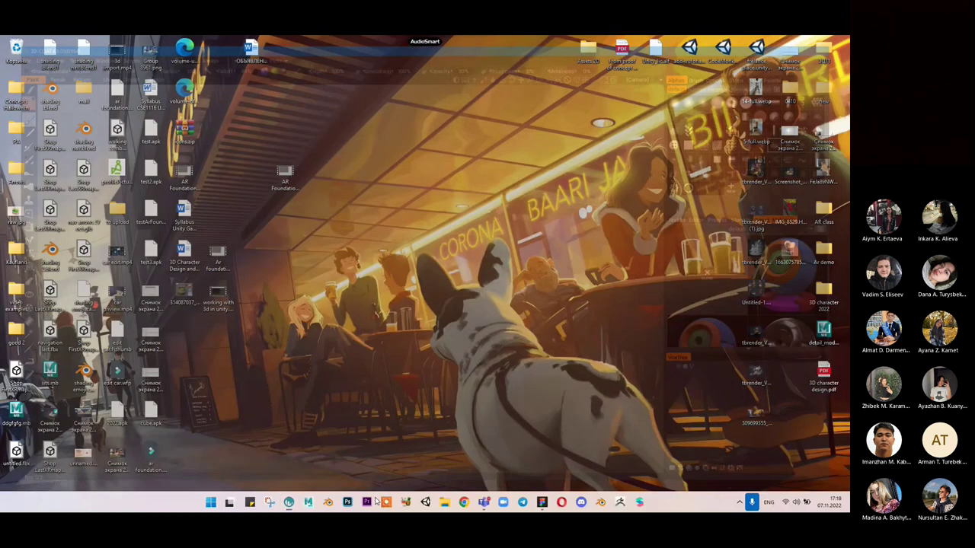
click(289, 502)
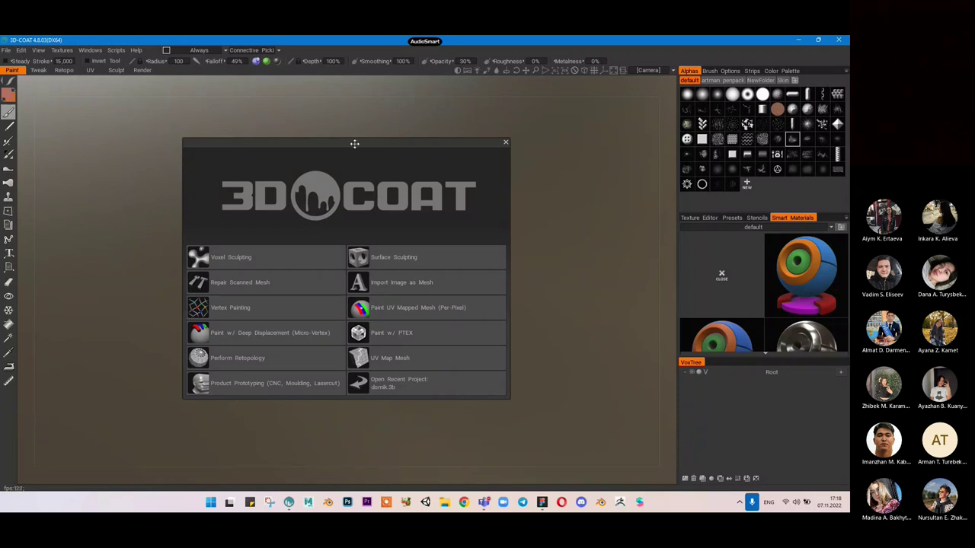
Step: Start a Paint UV Mapped Mesh (Per-Pixel) project and load character.obj from the 3D character 2022 folder
drag(352, 143, 395, 149)
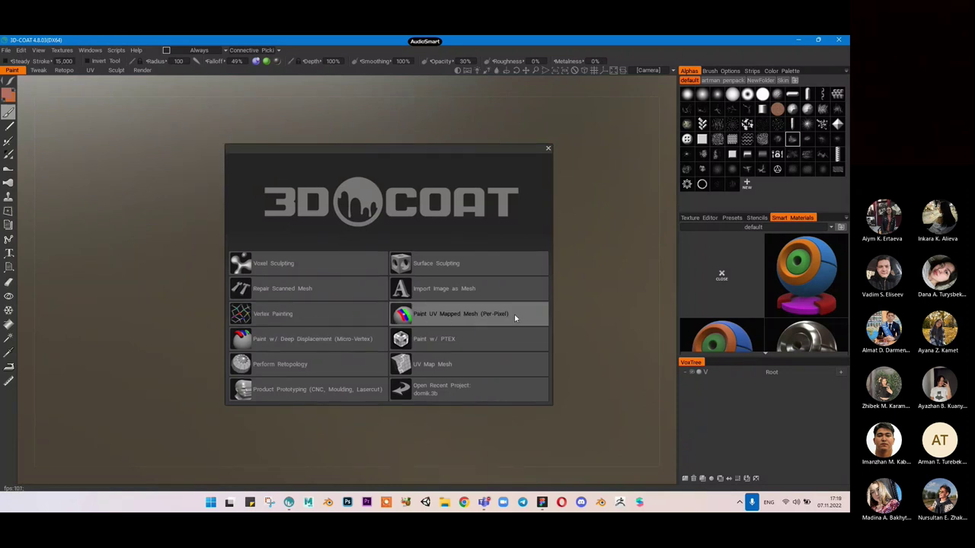
click(472, 315)
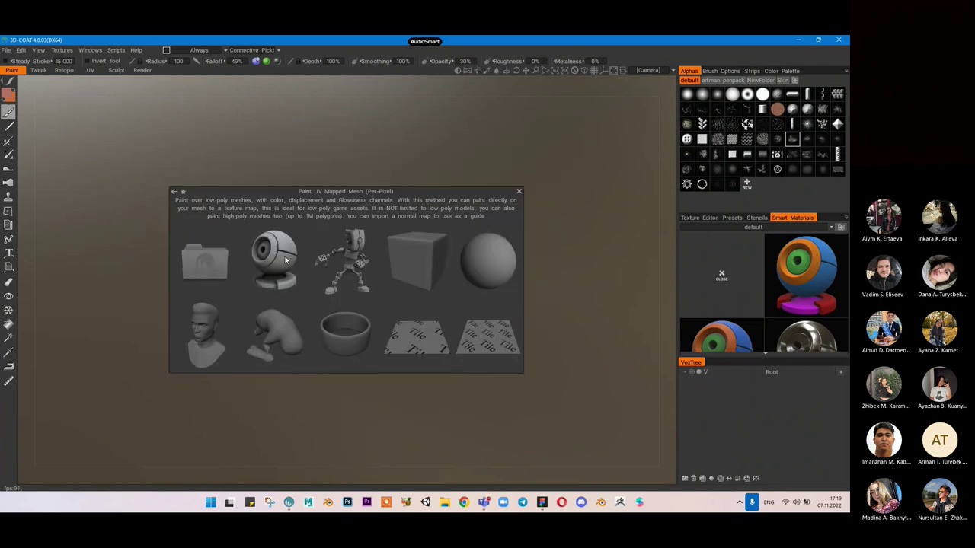
mouse_move(262, 279)
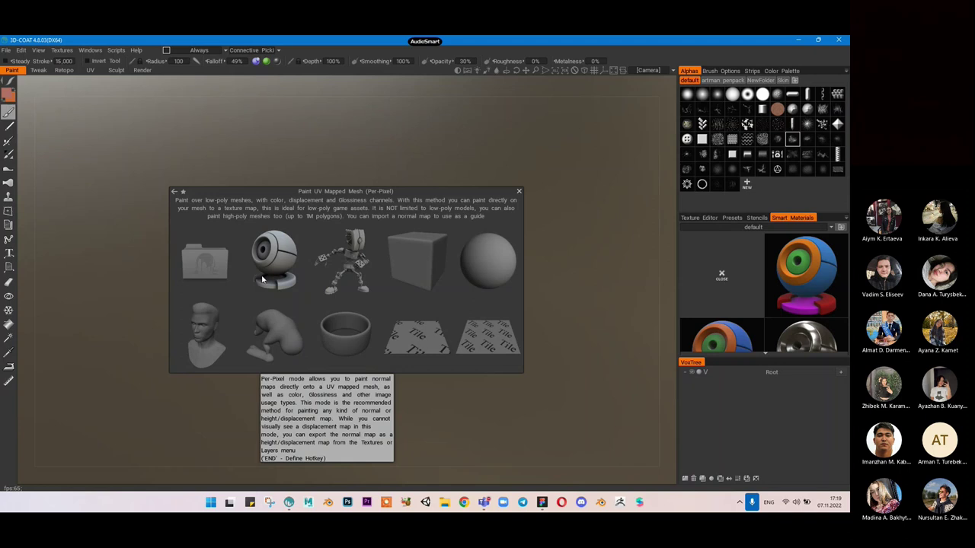
click(199, 272)
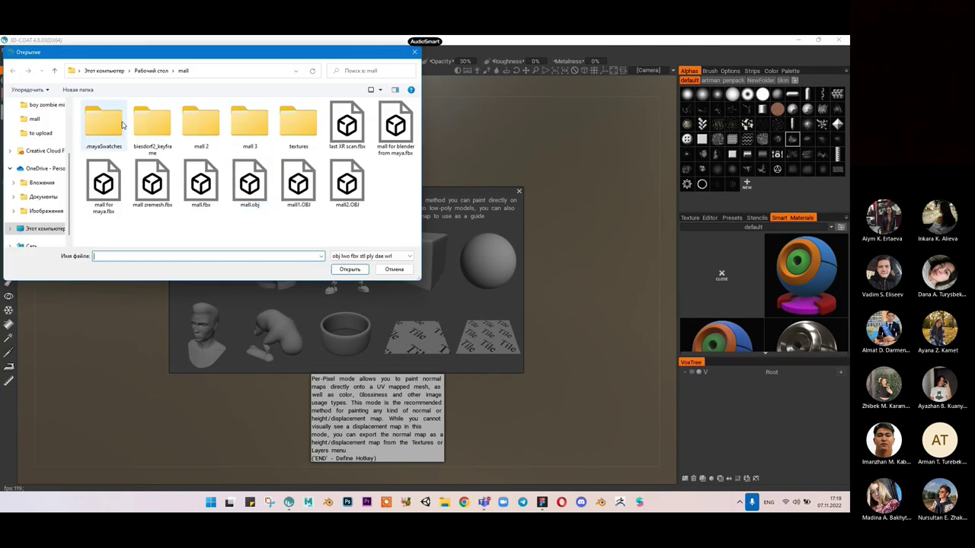
scroll(44, 127, up, 1)
click(45, 132)
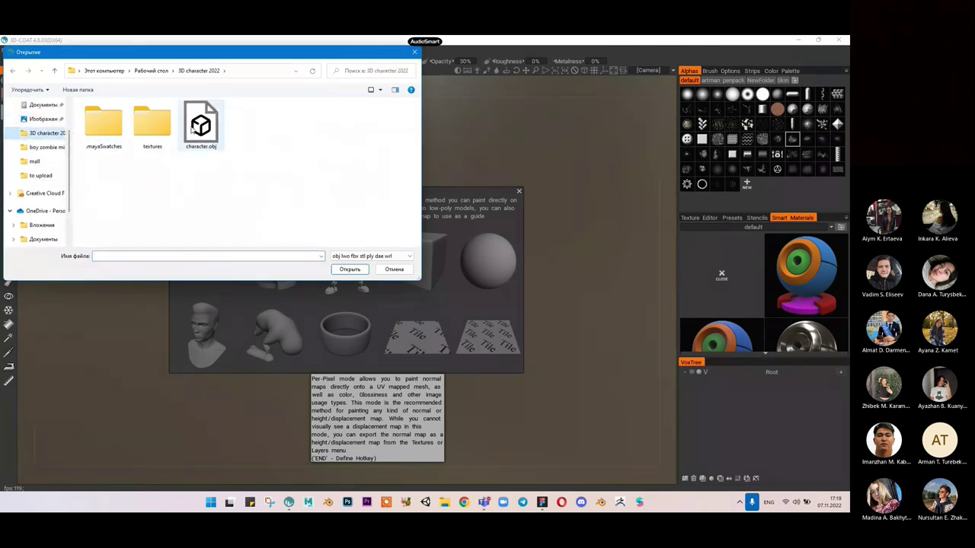
double_click(199, 125)
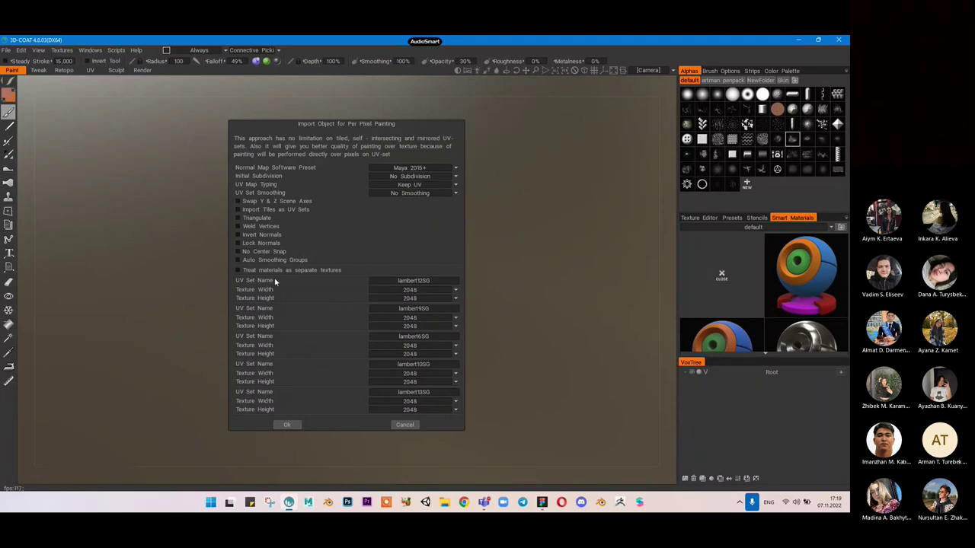
Step: Set the lambert13SG texture width and height to 1024 and import the character for per-pixel painting
scroll(270, 282, down, 1)
scroll(439, 402, down, 1)
scroll(436, 401, up, 1)
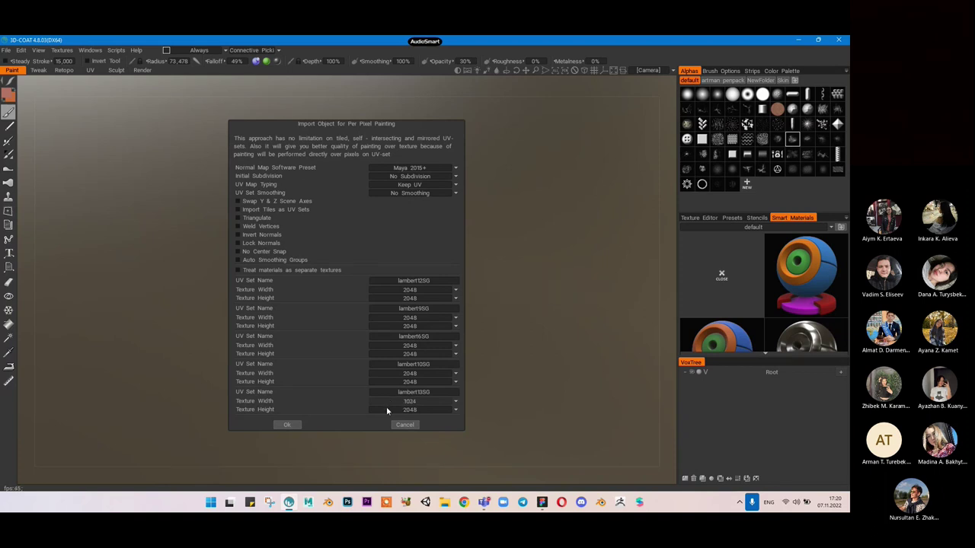
scroll(388, 410, up, 1)
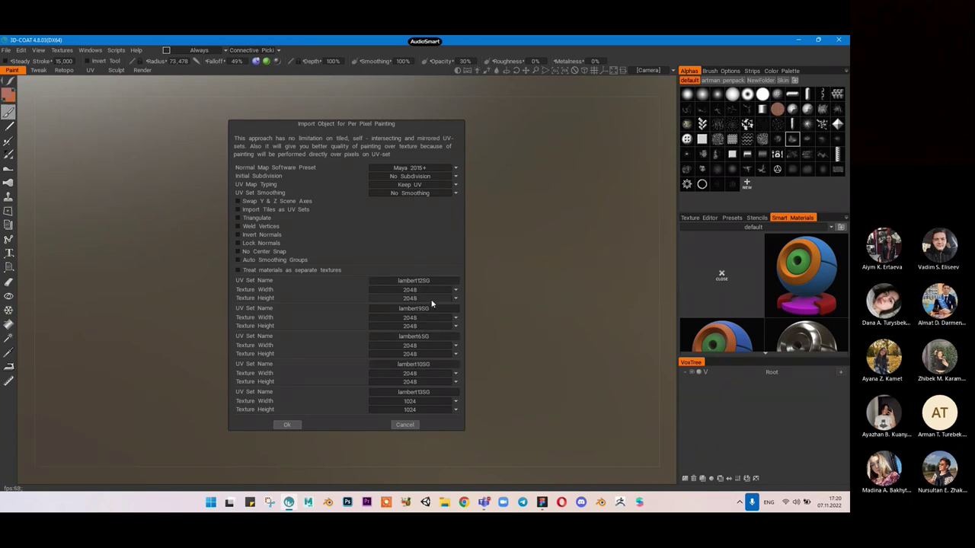
scroll(432, 289, up, 1)
scroll(432, 290, down, 1)
scroll(382, 405, up, 1)
click(295, 425)
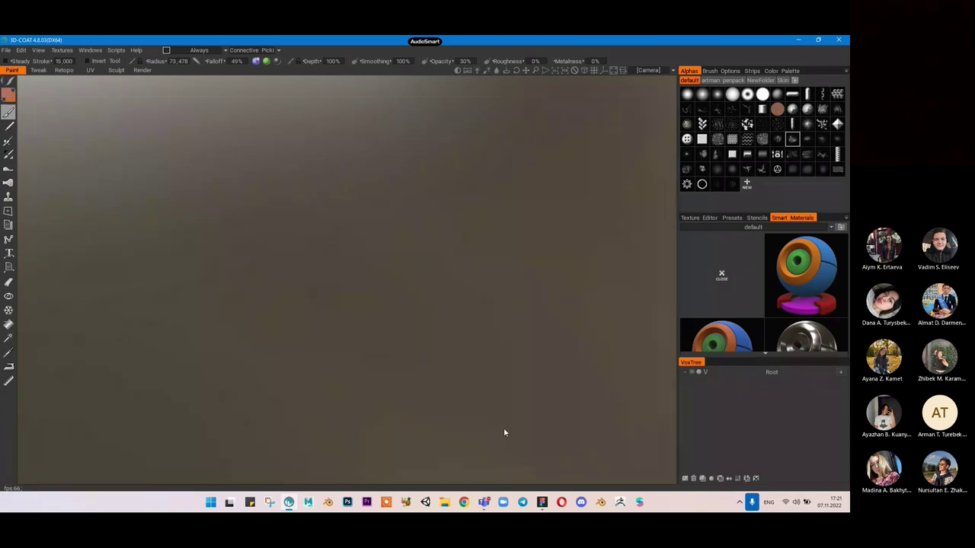
Step: Close the running Figma application
click(541, 499)
right_click(541, 497)
click(543, 478)
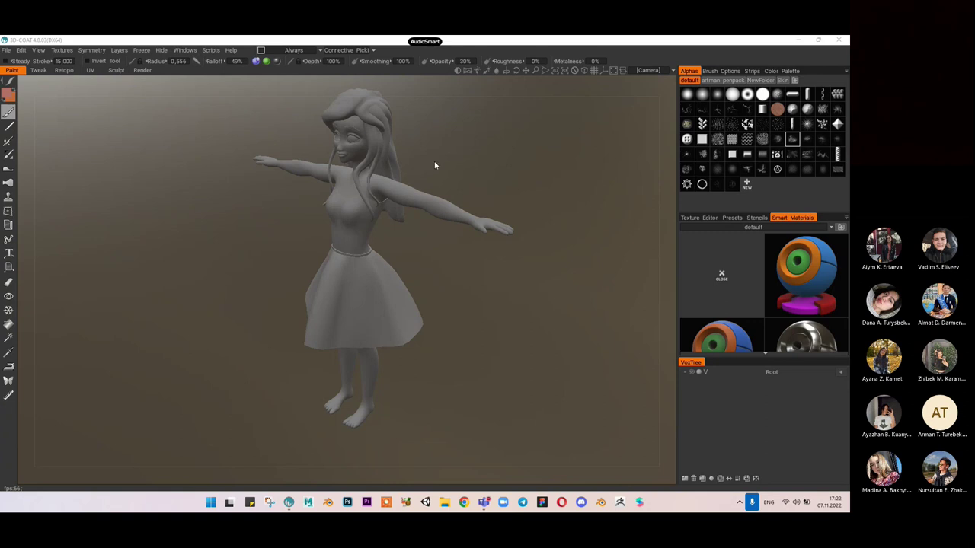
Step: Examine the imported character's overall figure and the back of the hair
click(407, 159)
drag(447, 149, 458, 149)
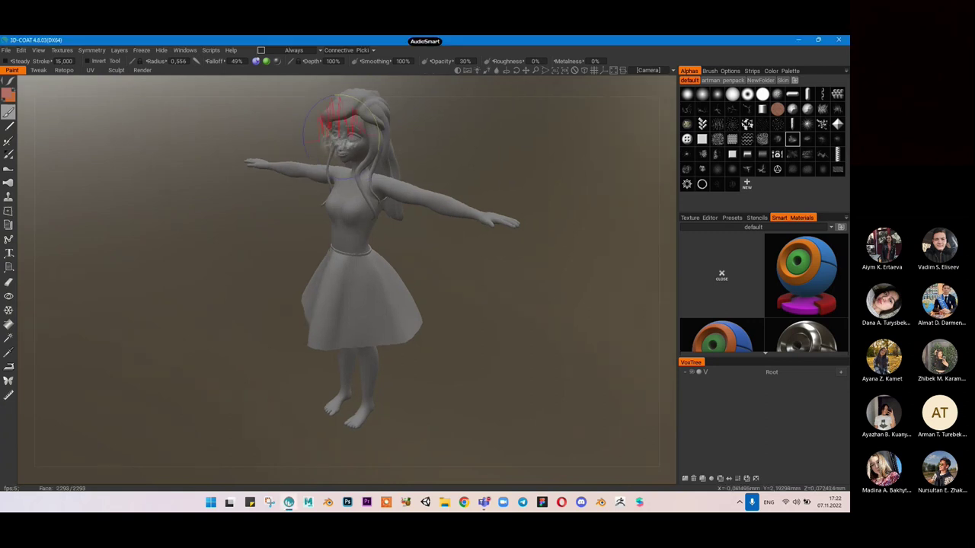
middle_drag(456, 145, 456, 179)
mouse_move(457, 178)
mouse_down()
mouse_move(418, 262)
mouse_move(491, 218)
mouse_up()
mouse_move(391, 238)
mouse_down()
mouse_move(325, 253)
mouse_move(505, 207)
mouse_move(660, 198)
mouse_move(535, 243)
mouse_move(422, 239)
mouse_move(406, 222)
mouse_move(492, 215)
mouse_up()
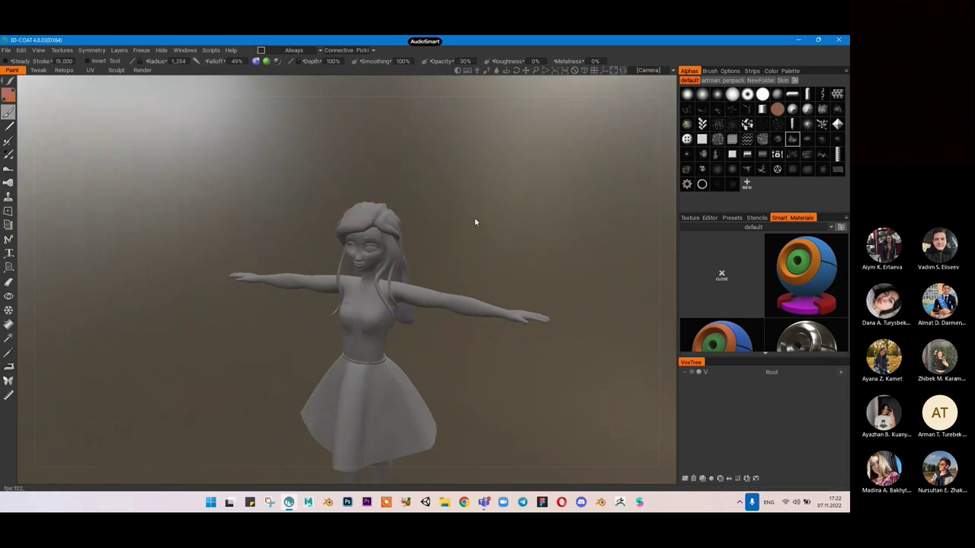
scroll(546, 259, up, 6)
scroll(527, 249, down, 3)
drag(523, 247, 188, 304)
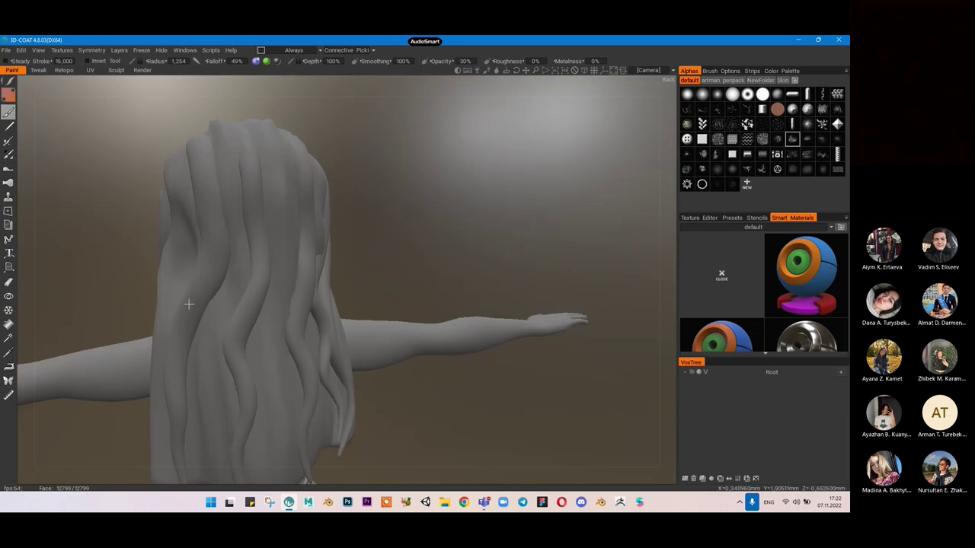
Step: Examine the imported character from the front, including the face up close and the dress
key(ctrl+n)
drag(496, 310, 516, 292)
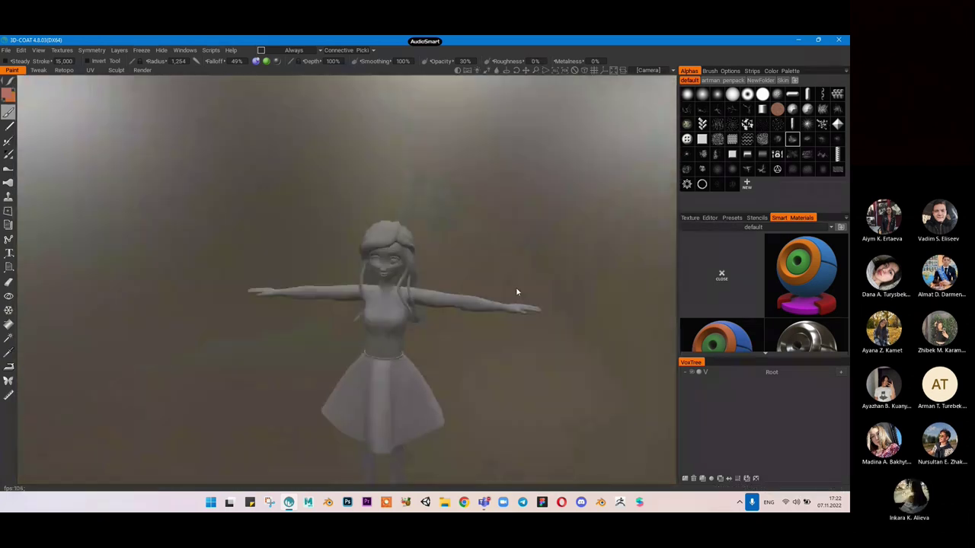
middle_drag(516, 292, 504, 230)
drag(448, 245, 443, 232)
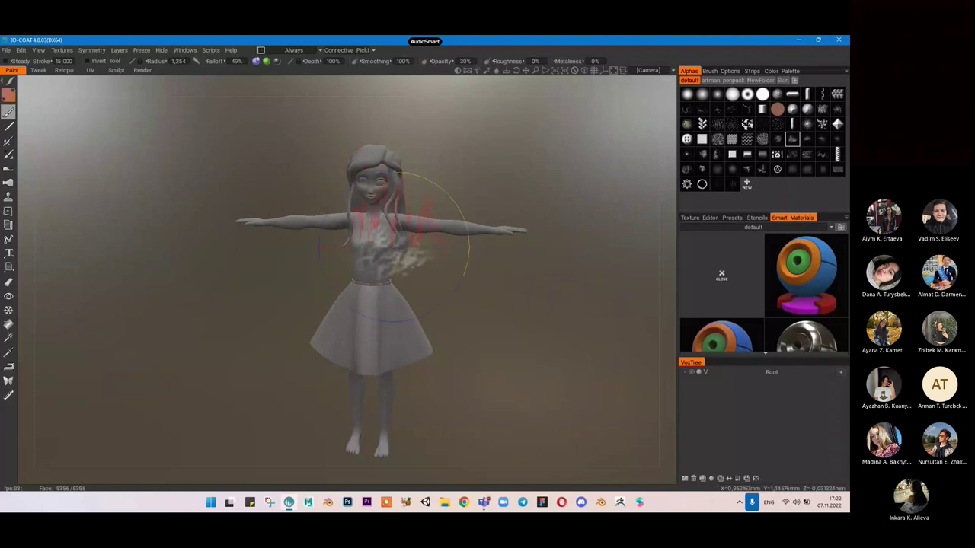
middle_drag(477, 254, 468, 294)
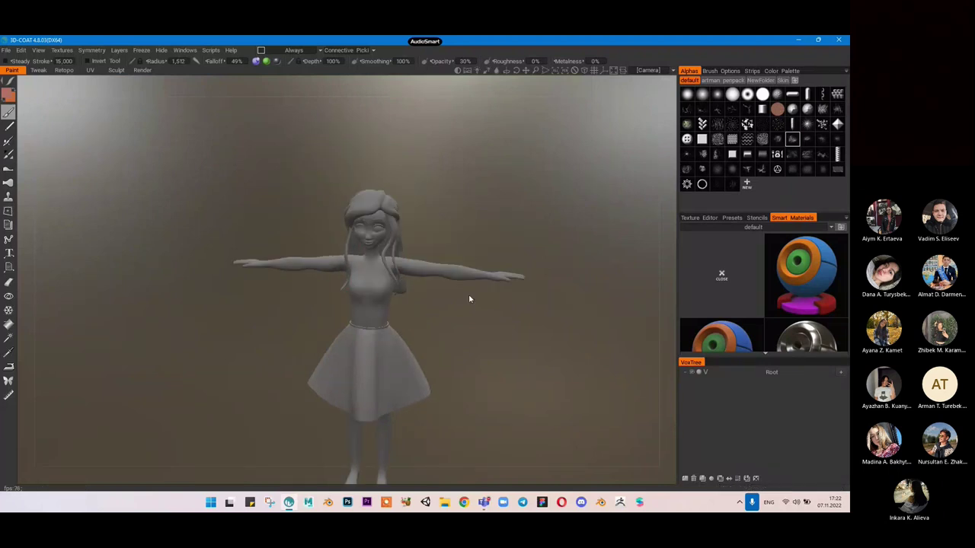
right_drag(413, 198, 454, 218)
middle_drag(523, 202, 511, 233)
right_drag(390, 181, 446, 202)
middle_drag(446, 202, 405, 285)
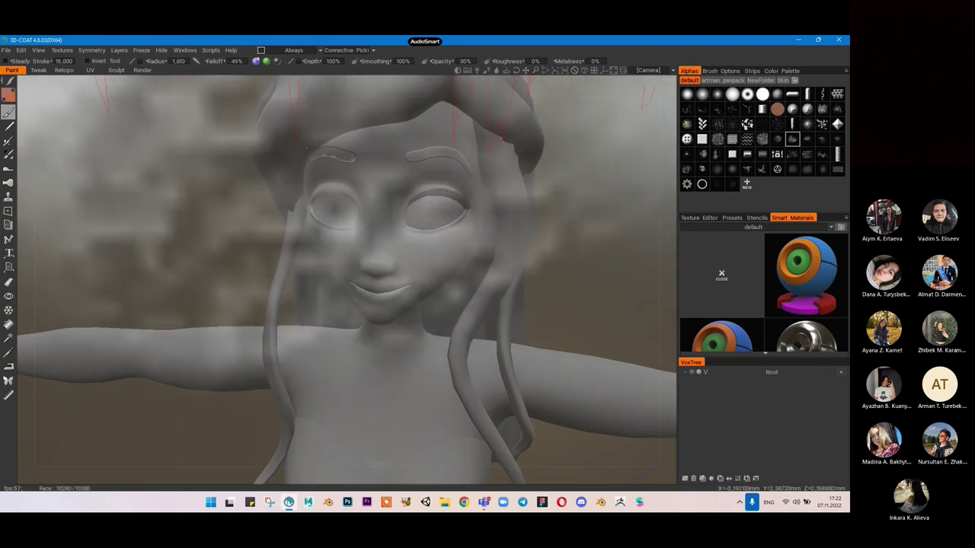
scroll(657, 432, down, 3)
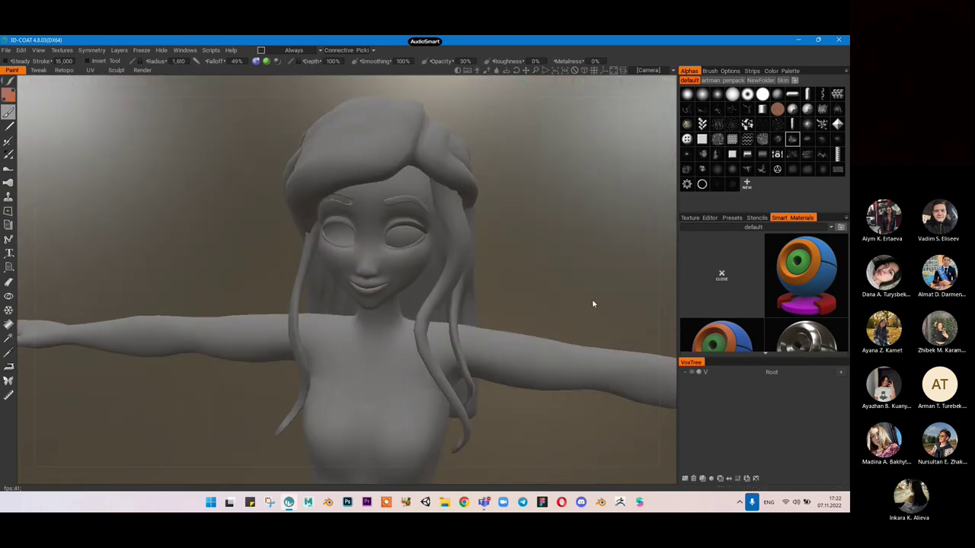
scroll(592, 303, down, 2)
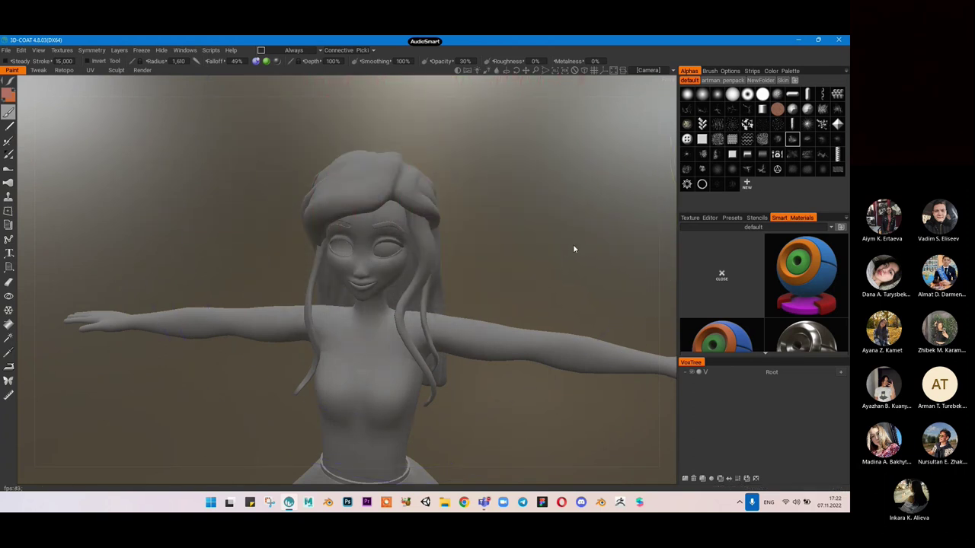
scroll(573, 248, down, 3)
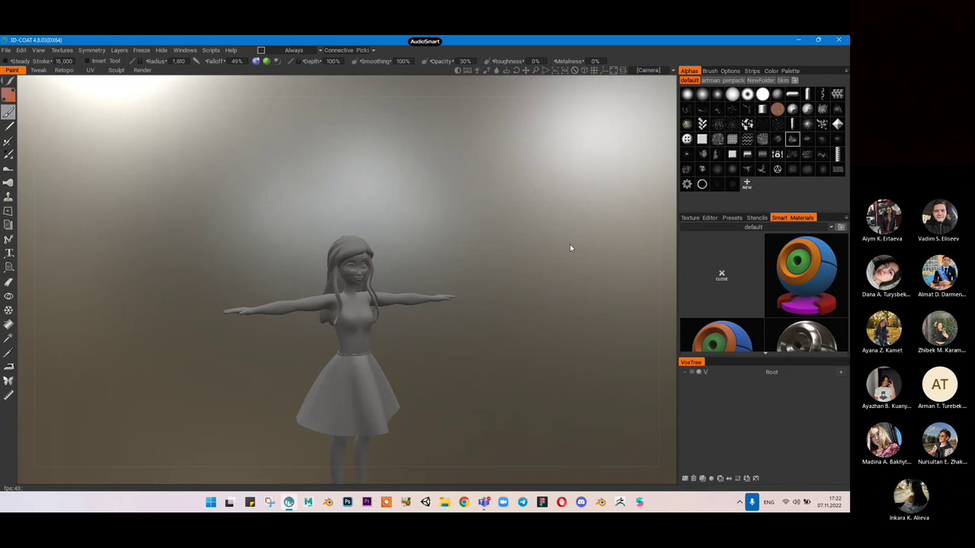
Step: Examine the imported character's face, hair and upper body up close from the front
drag(570, 245, 532, 229)
scroll(533, 229, up, 2)
drag(431, 239, 511, 227)
right_drag(511, 230, 378, 287)
mouse_move(378, 287)
mouse_down()
mouse_move(343, 242)
mouse_move(353, 238)
mouse_up()
drag(588, 343, 447, 367)
right_drag(447, 366, 416, 194)
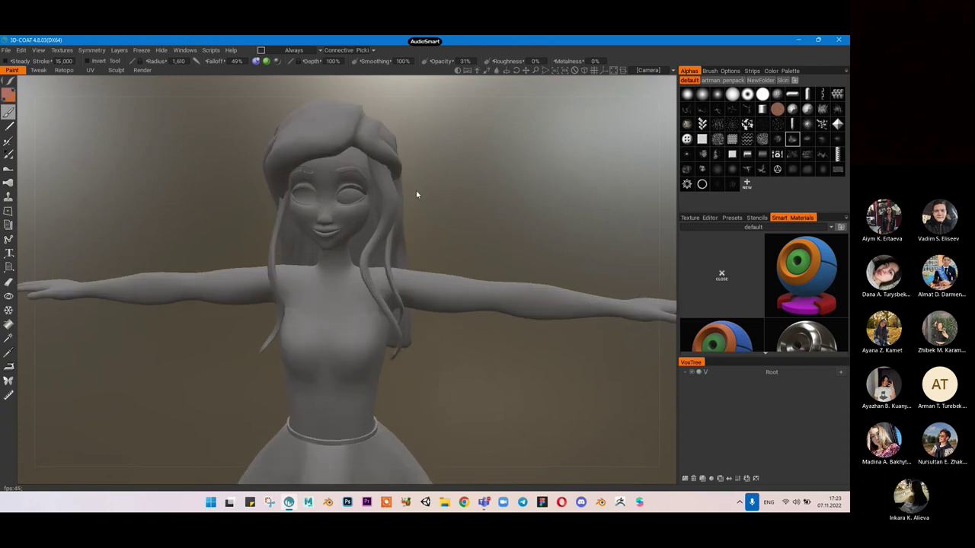
middle_drag(430, 196, 430, 213)
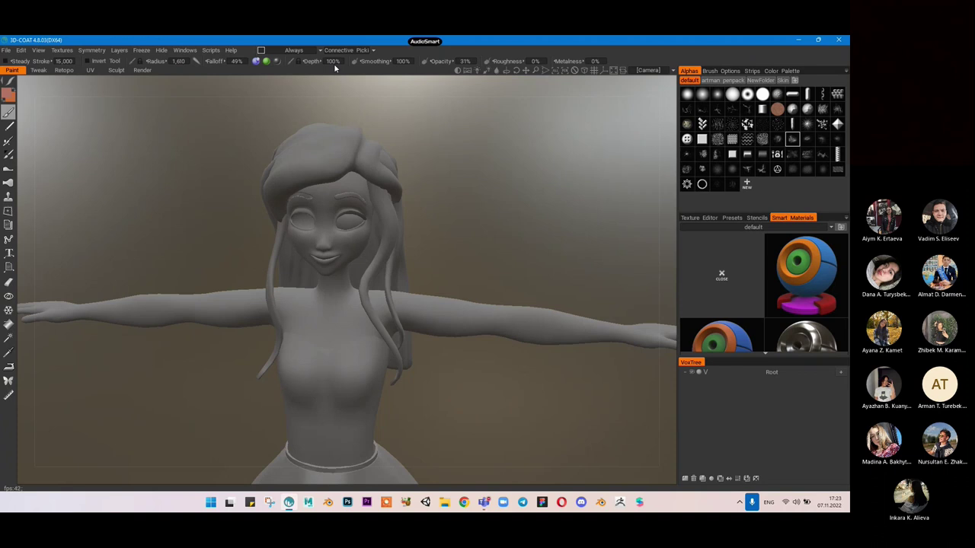
Step: Reset the layout of all workspace pages to default
click(184, 50)
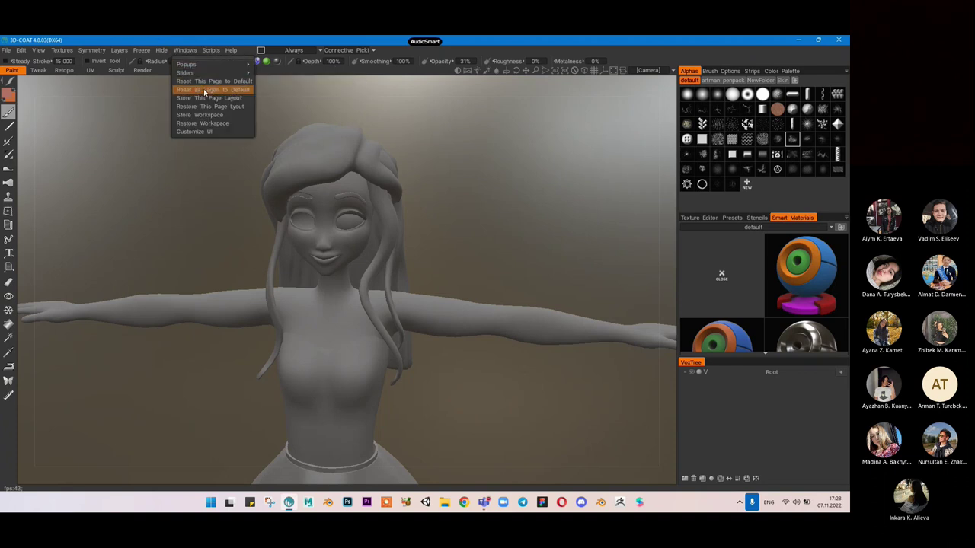
click(220, 89)
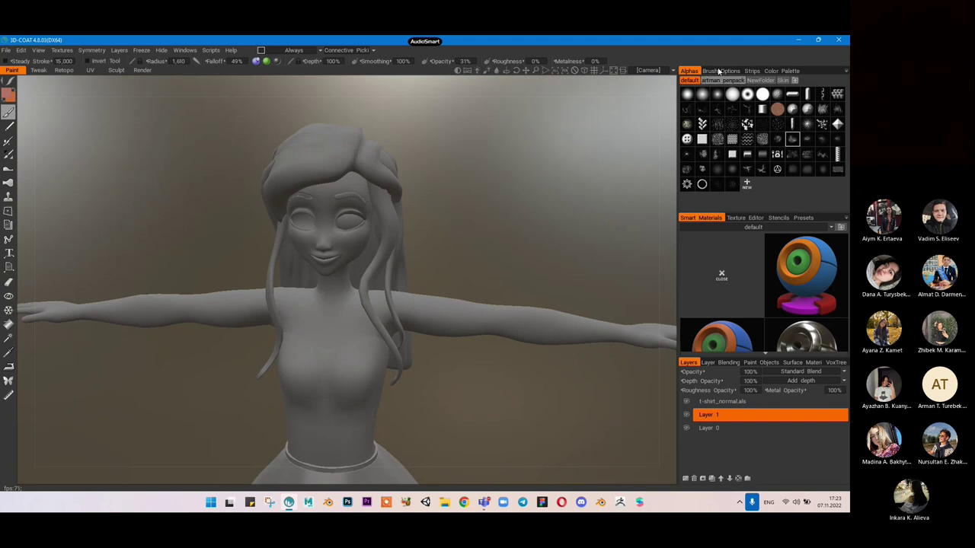
Step: Choose the first soft round alpha for the brush, with a radius of about 0.267 and 14% opacity
click(688, 95)
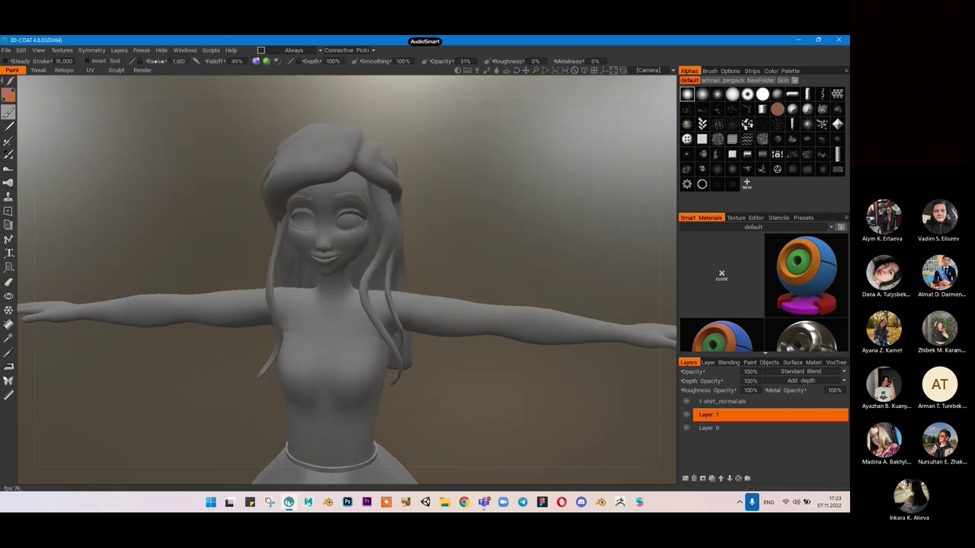
mouse_move(159, 60)
mouse_down()
mouse_move(144, 64)
mouse_move(160, 63)
mouse_move(152, 67)
mouse_up()
drag(457, 62, 449, 62)
Step: Collapse the painting tools column and bring it back to its full width
mouse_move(12, 82)
click(16, 284)
click(119, 49)
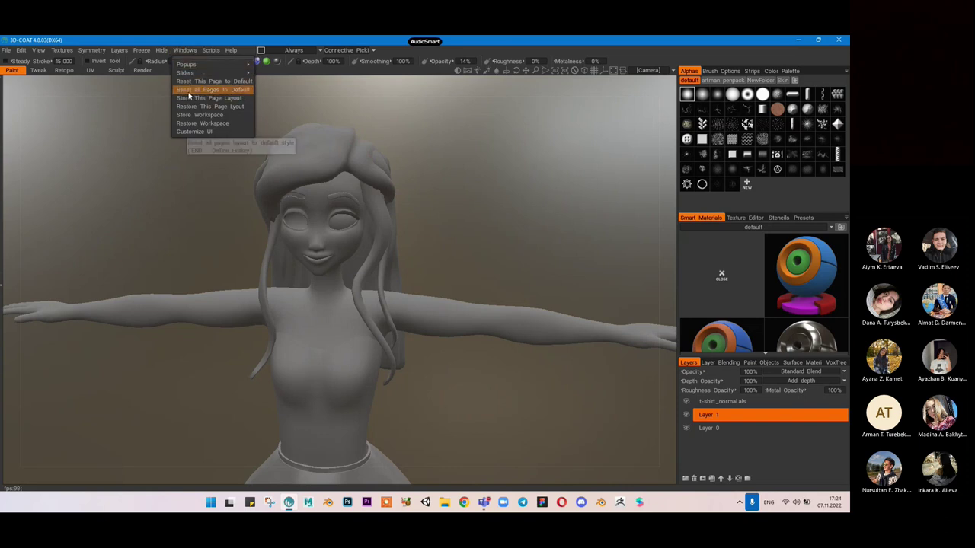
click(189, 94)
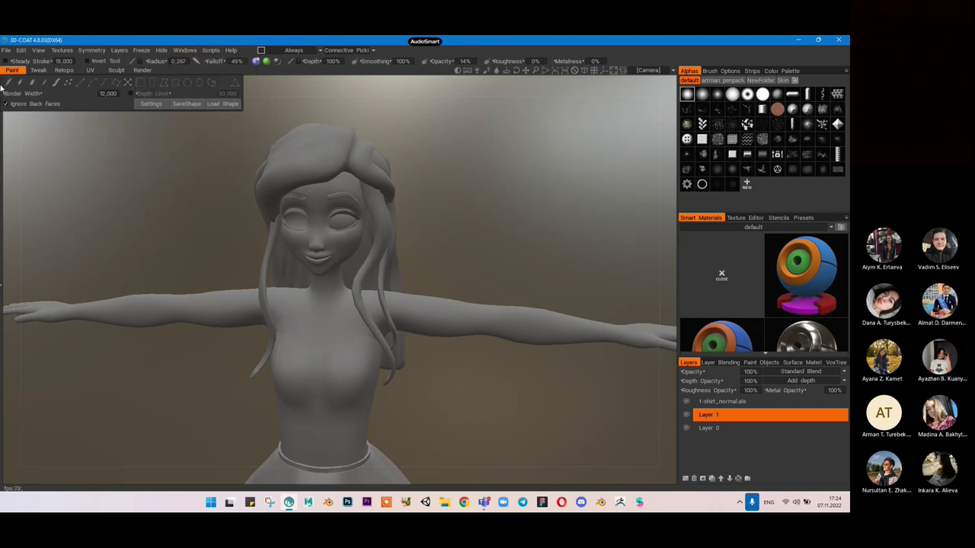
click(2, 138)
click(385, 220)
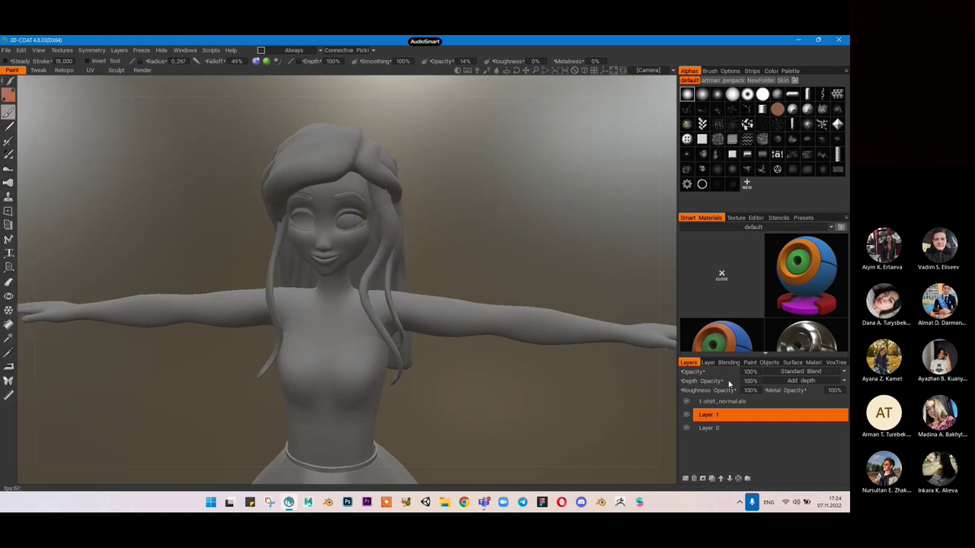
Step: Look through the default smart materials library and the stencil collection
scroll(736, 287, down, 5)
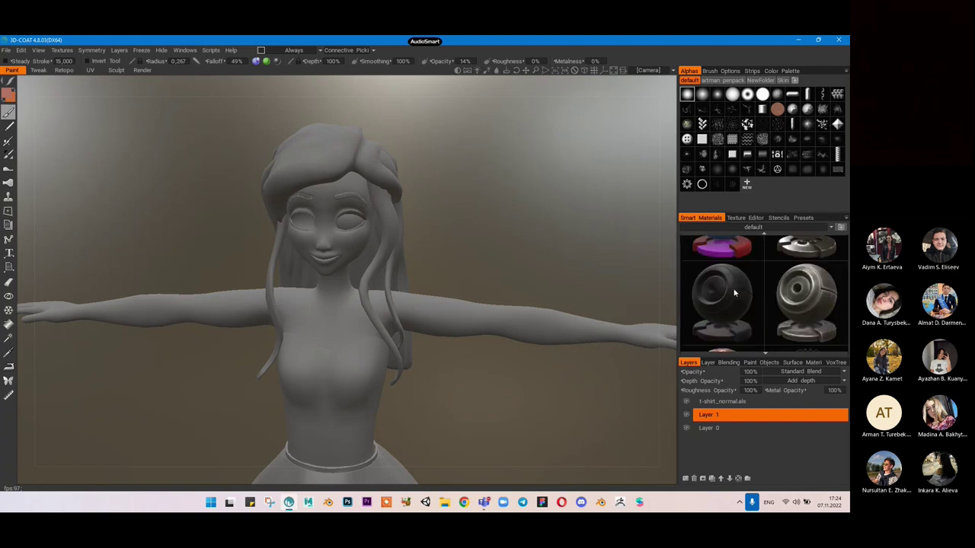
scroll(735, 287, down, 5)
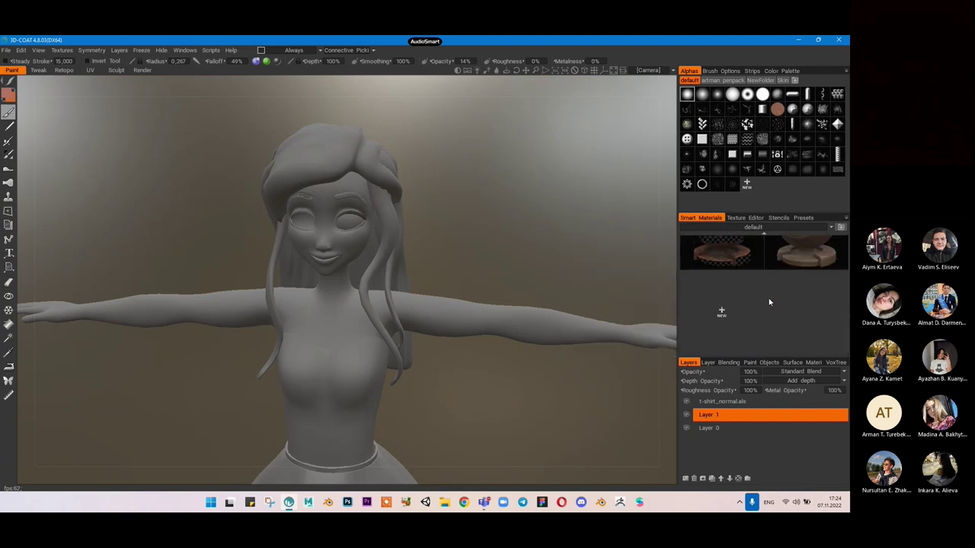
scroll(767, 289, up, 10)
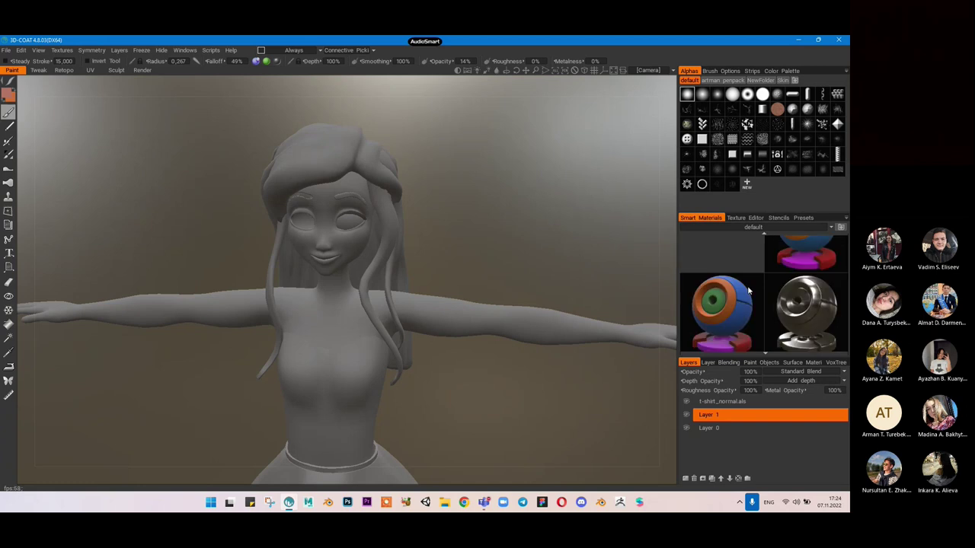
scroll(792, 299, down, 1)
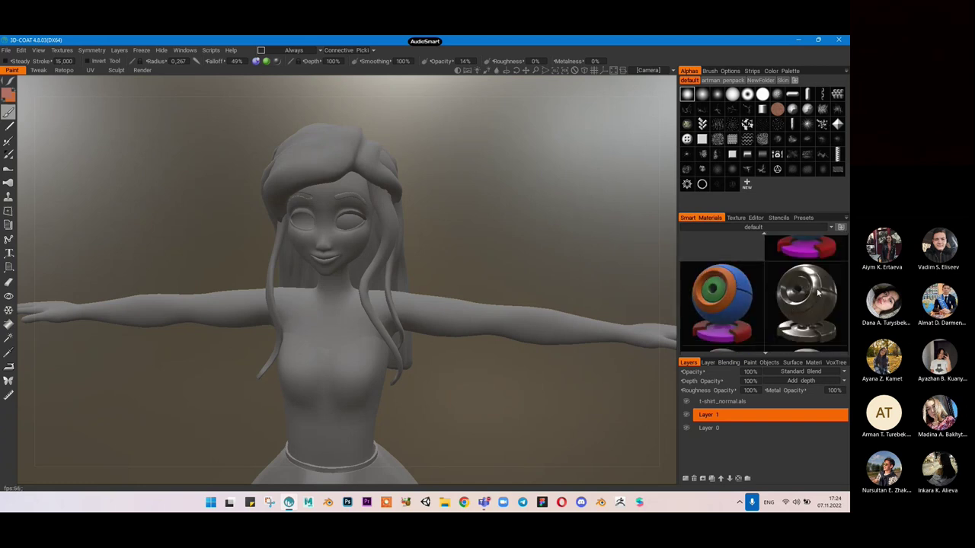
scroll(798, 293, down, 8)
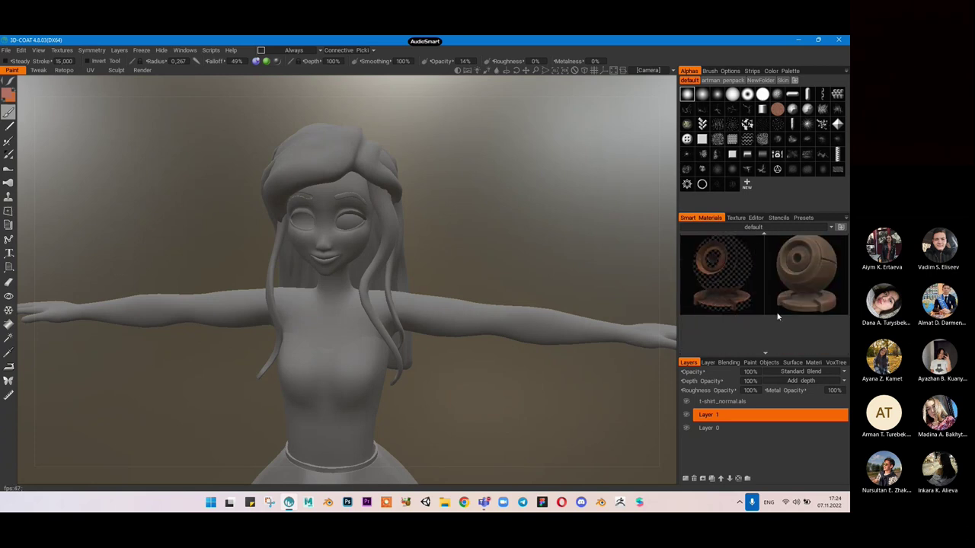
scroll(755, 297, up, 3)
scroll(755, 296, up, 5)
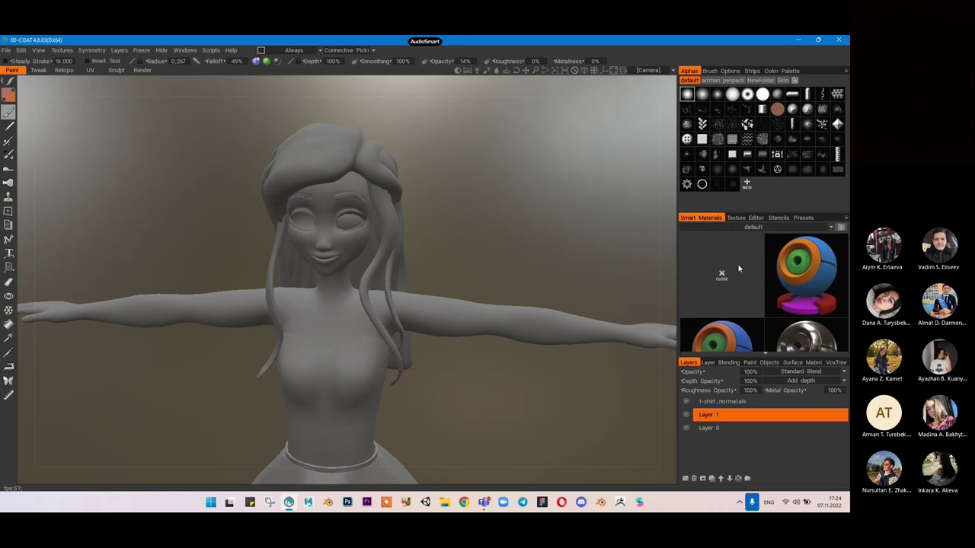
scroll(775, 255, down, 5)
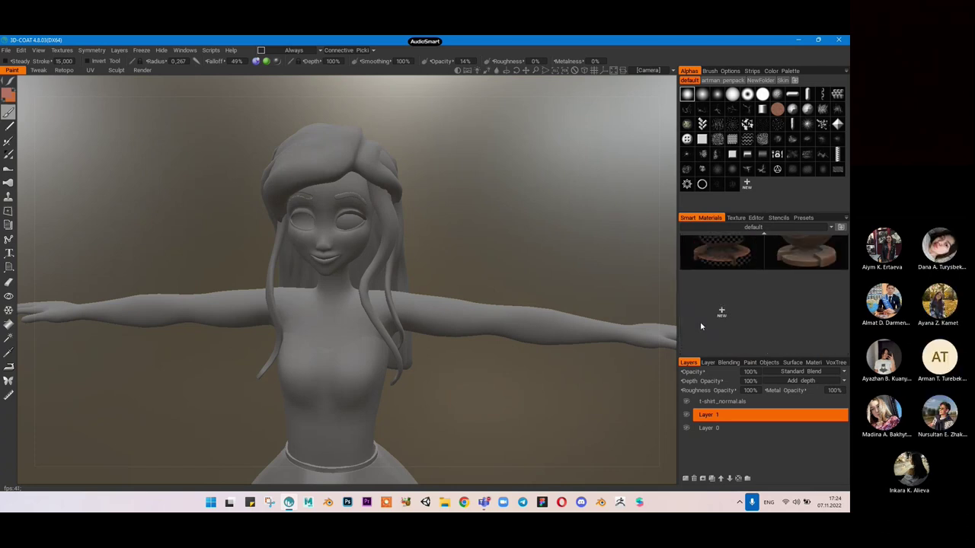
click(737, 219)
click(777, 218)
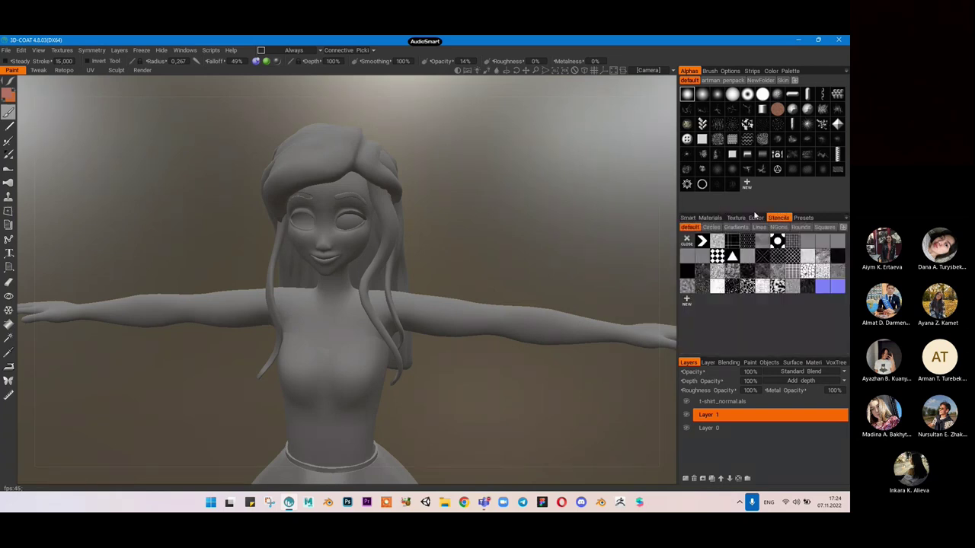
Step: Inspect the UV layouts of lambert12SG, lambert9SG, lambert6SG, lambert10SG and lambert13SG in the Texture Editor
click(742, 219)
scroll(716, 304, up, 2)
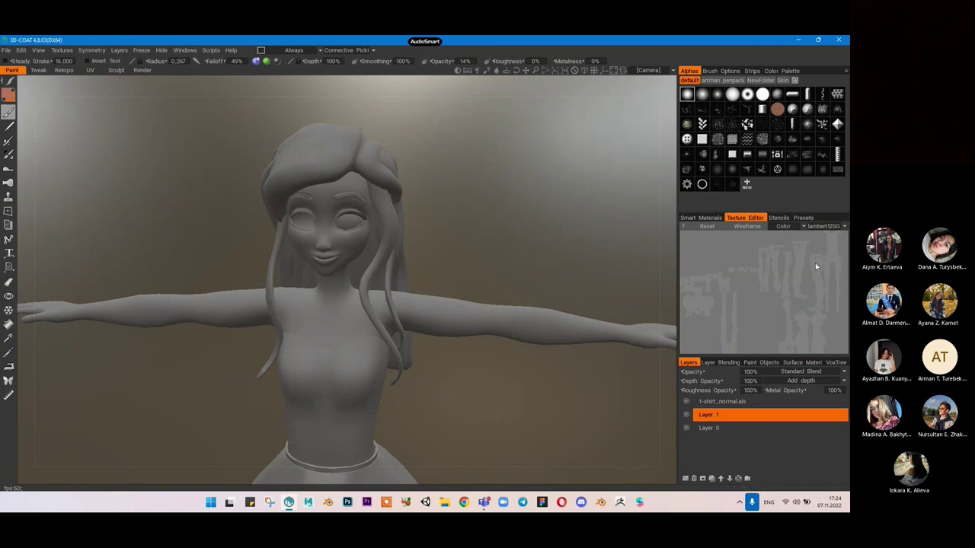
click(824, 226)
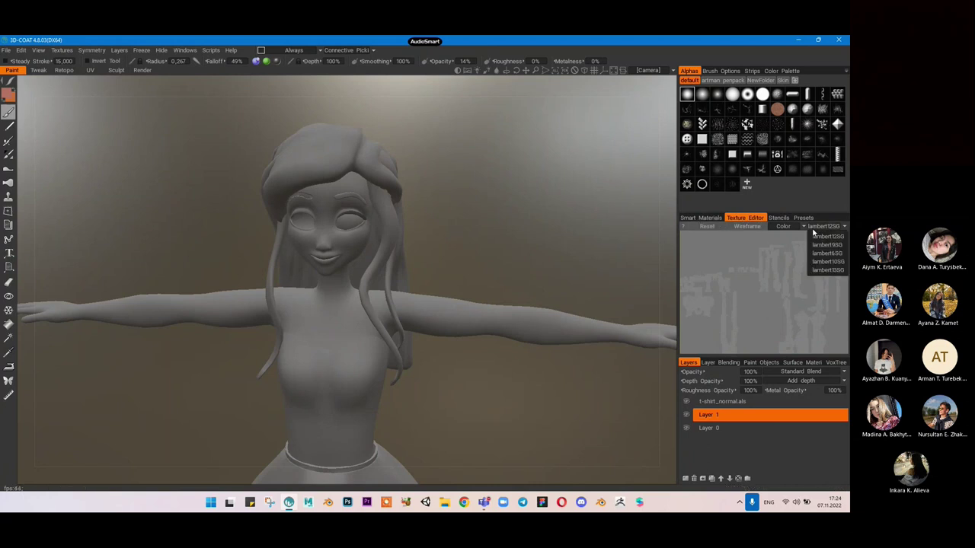
click(817, 238)
click(825, 228)
click(820, 244)
click(827, 227)
click(831, 252)
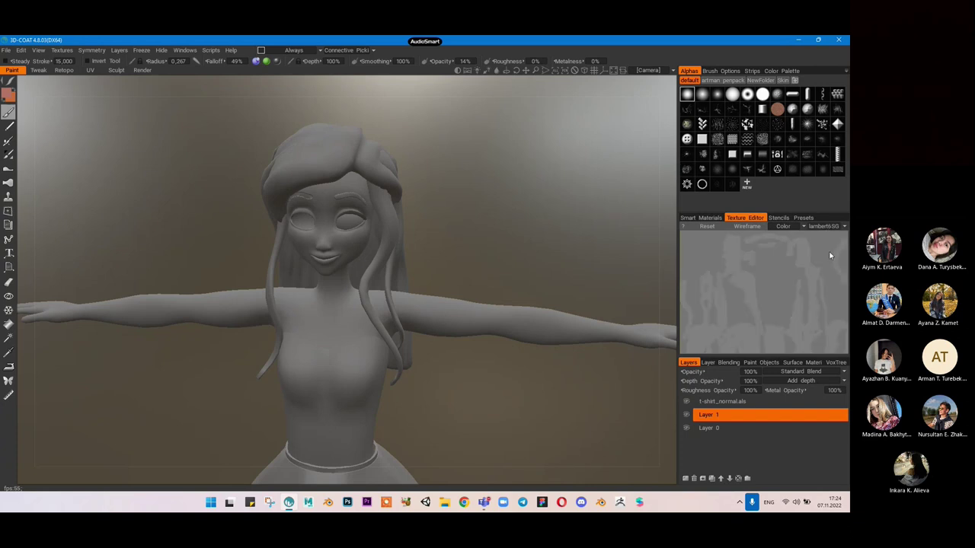
click(836, 228)
click(825, 259)
click(836, 228)
click(826, 268)
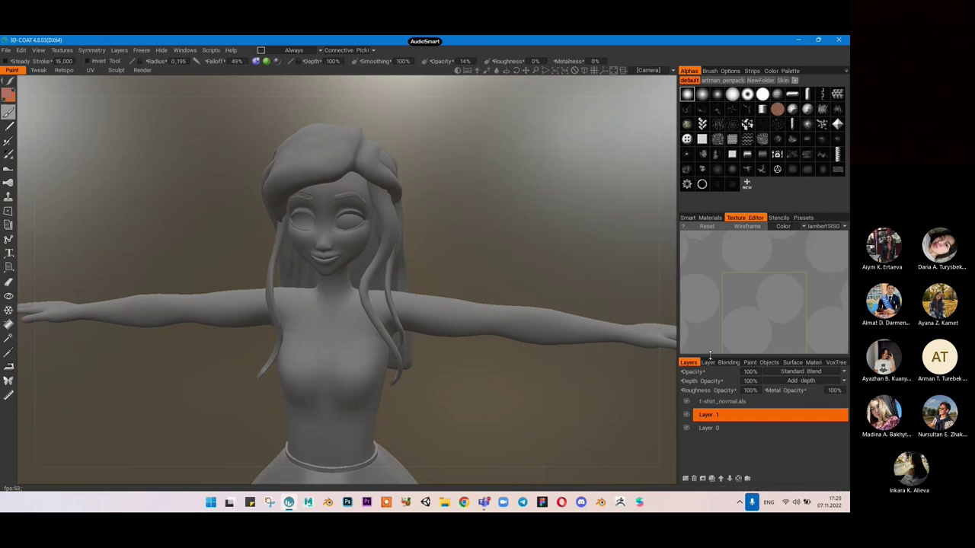
Step: Select t-shirt_normal.als together with Layer 1, and return to having only Layer 1 selected
ctrl+click(736, 428)
click(737, 428)
click(743, 404)
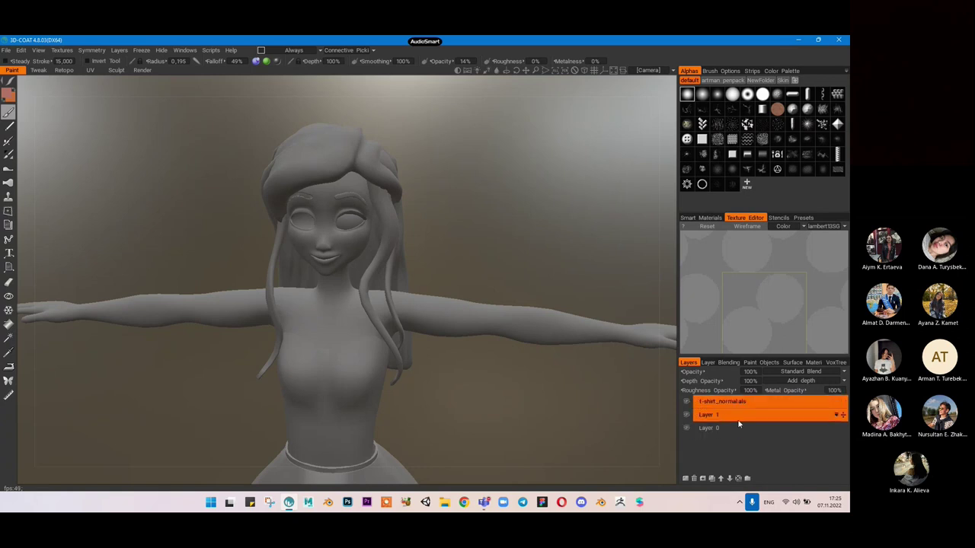
click(738, 424)
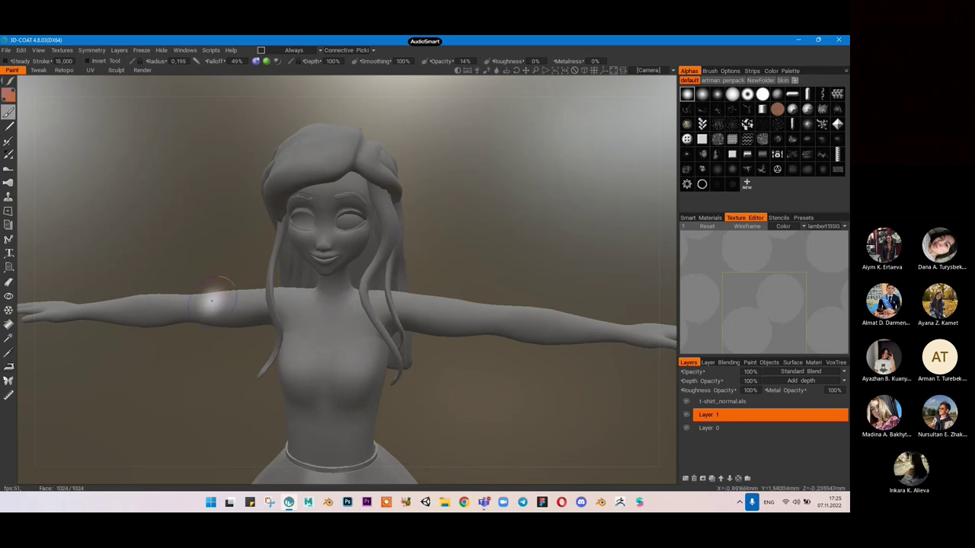
click(728, 424)
click(727, 425)
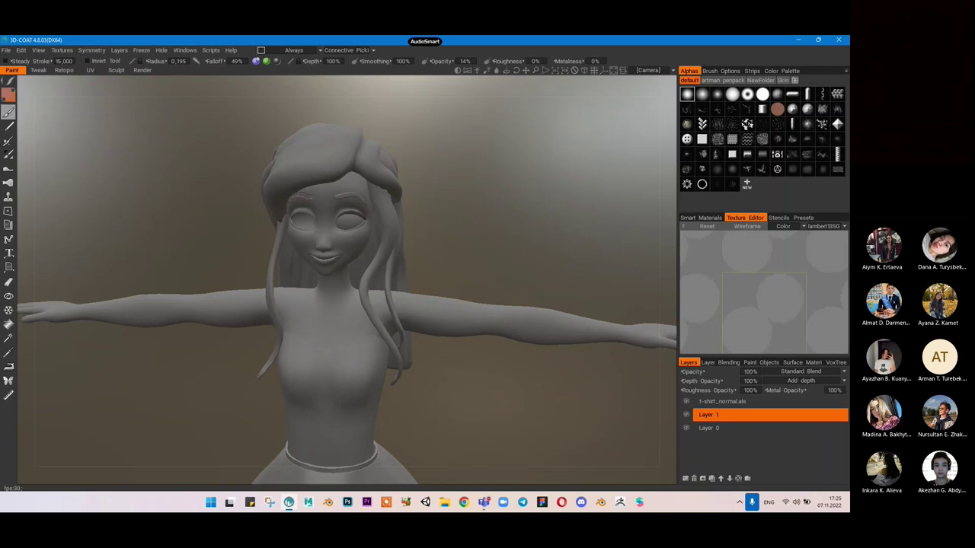
Step: Hide and show the lambert9SG, lambert6SG, lambert10SG and lambert13SG surface materials one at a time to check which parts they cover
click(813, 362)
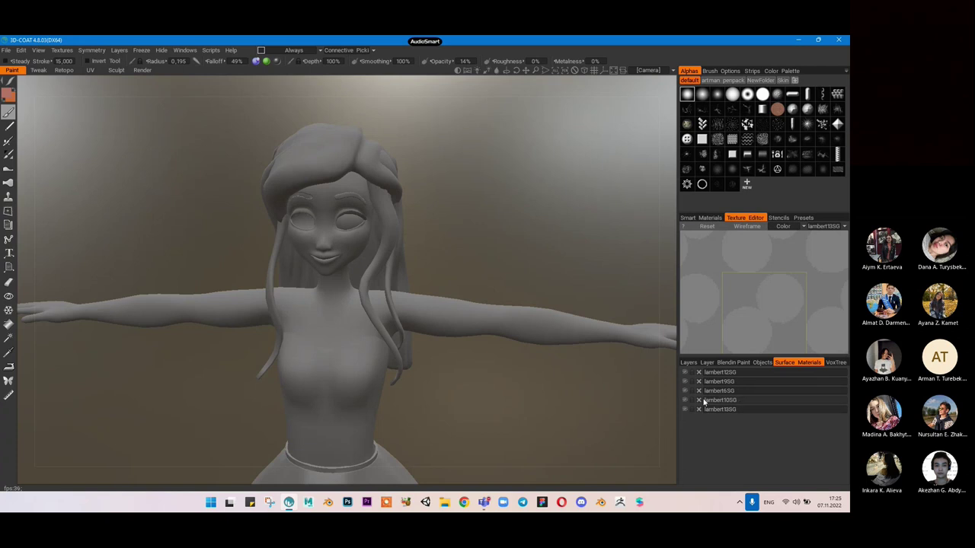
click(684, 381)
click(685, 381)
click(685, 392)
click(684, 392)
click(685, 400)
click(684, 400)
click(684, 409)
click(685, 409)
Step: Isolate the eyes by hiding the hair, clothing and body surface materials, and make all parts visible again
click(684, 400)
click(684, 390)
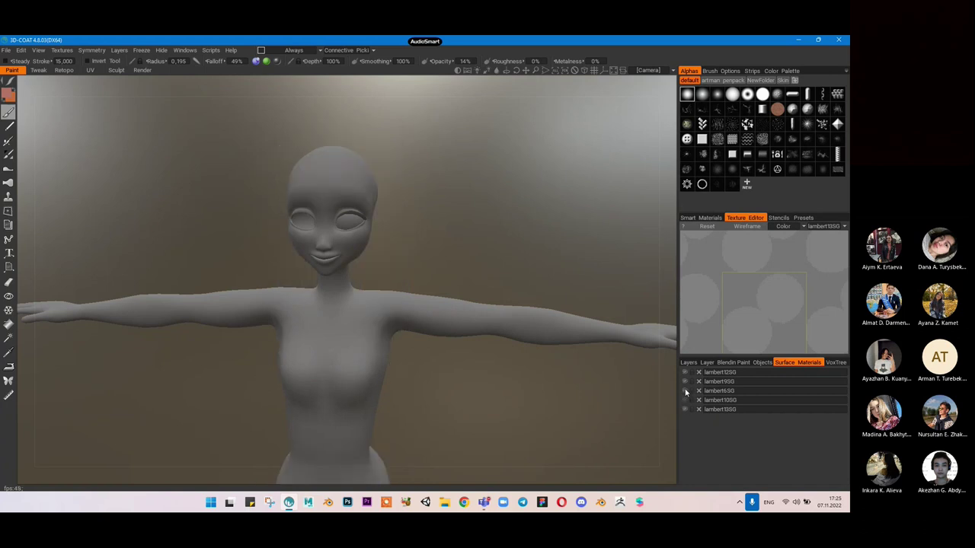
click(685, 380)
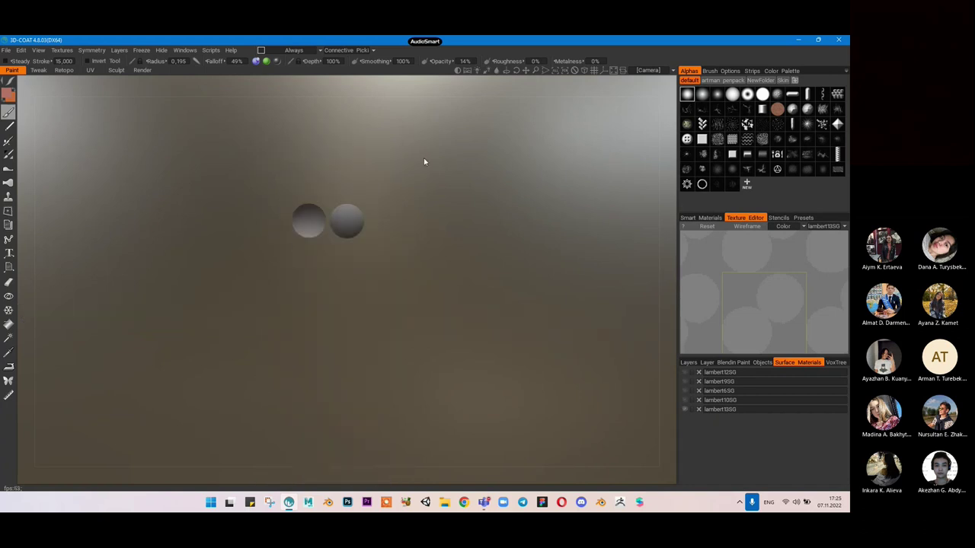
click(684, 381)
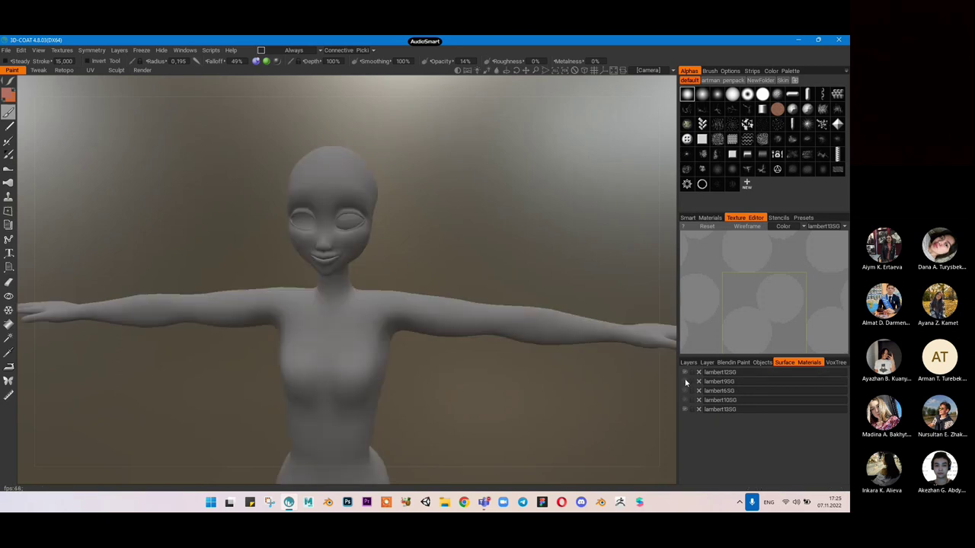
click(684, 390)
click(683, 399)
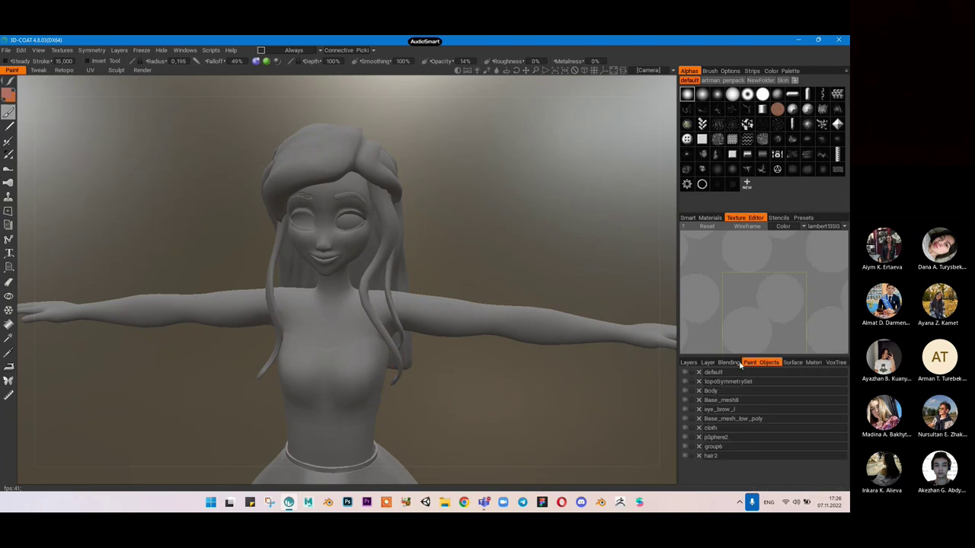
Step: Review the layer blending settings and return to the layers list
click(708, 363)
scroll(778, 386, down, 3)
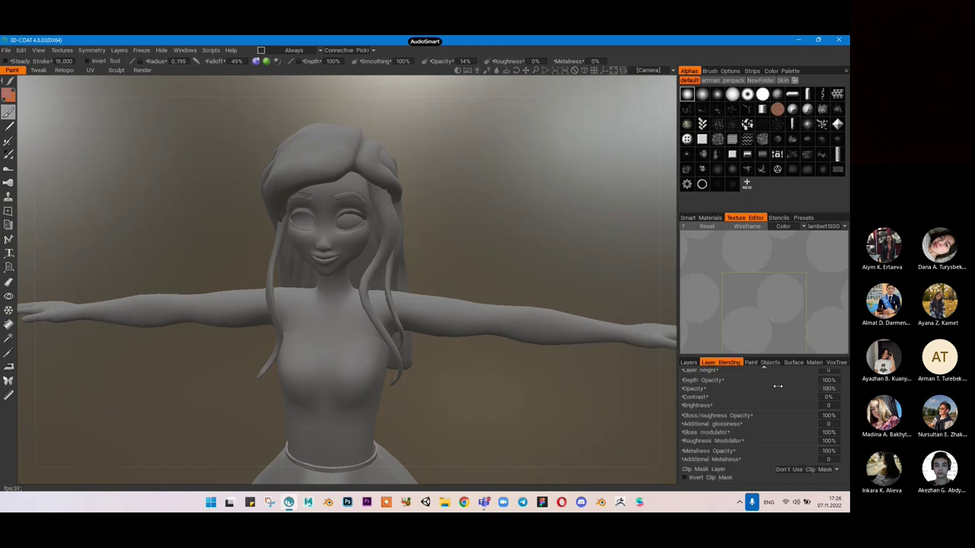
click(688, 362)
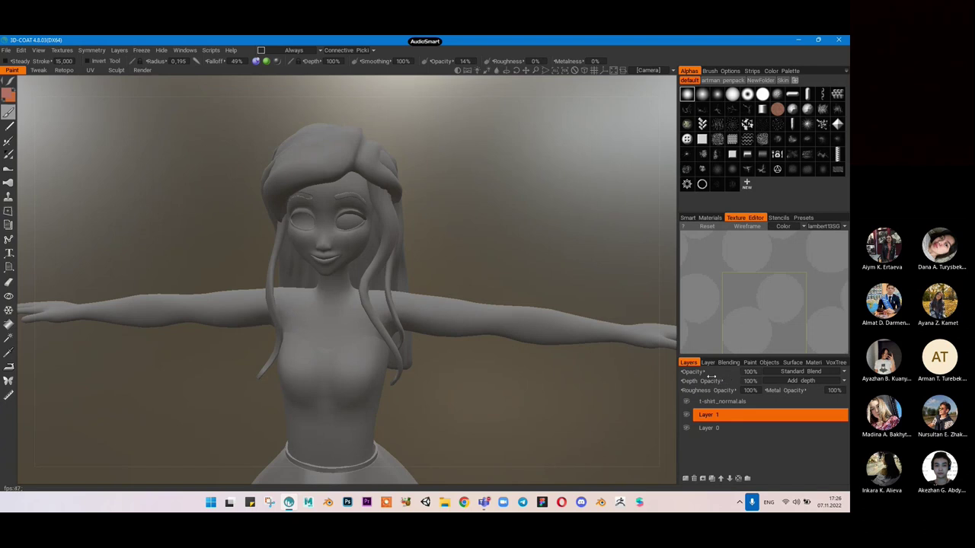
Step: Paint a test stroke across the character's chest on Layer 1 and undo it
mouse_move(331, 398)
mouse_down()
mouse_move(335, 427)
mouse_move(308, 415)
mouse_move(291, 363)
mouse_move(320, 403)
mouse_move(347, 404)
mouse_move(334, 391)
mouse_up()
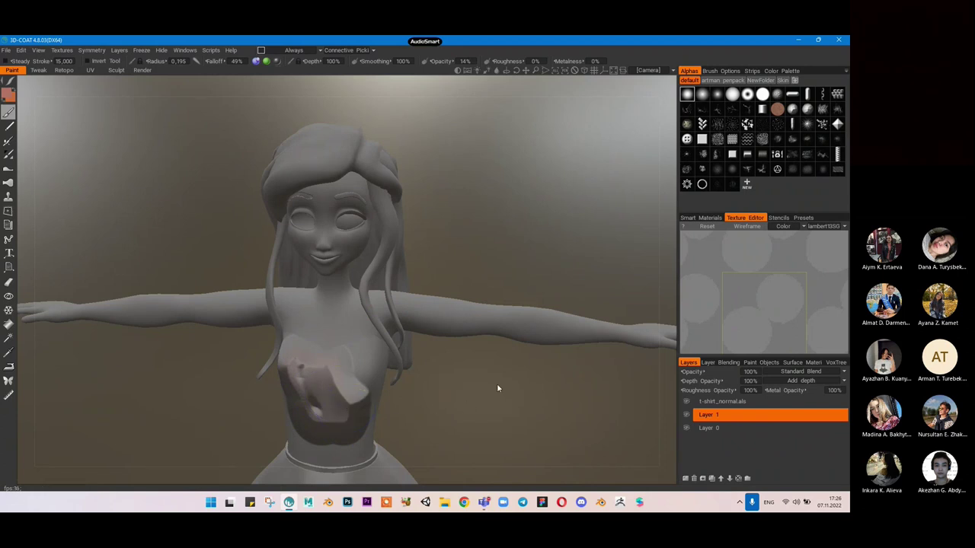
key(ctrl+z)
mouse_move(496, 377)
mouse_down()
mouse_move(443, 353)
mouse_move(457, 376)
mouse_up()
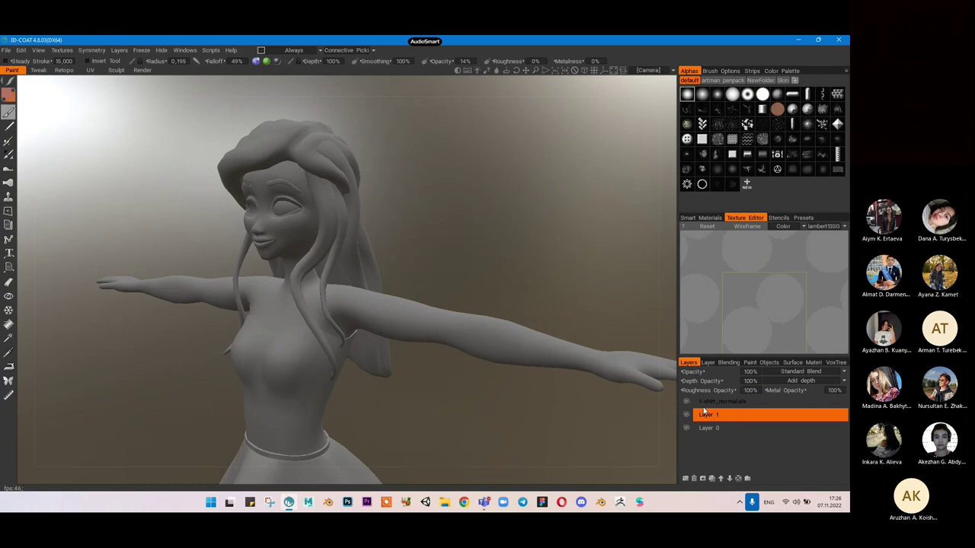
Step: Try the Multiply color blending mode on Layer 1
click(811, 372)
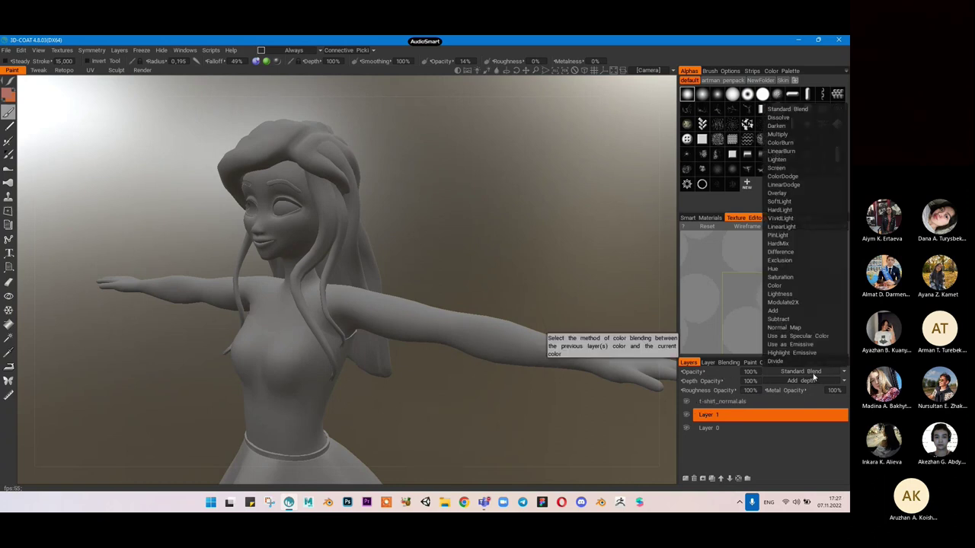
click(791, 135)
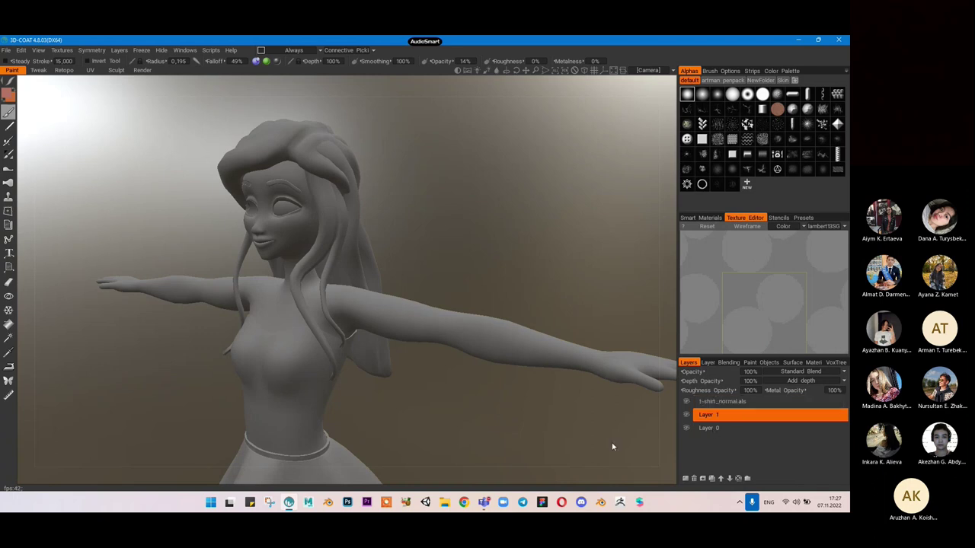
Step: Compare the entries in the layer stack and make t-shirt_normal.als the only selected layer
click(718, 403)
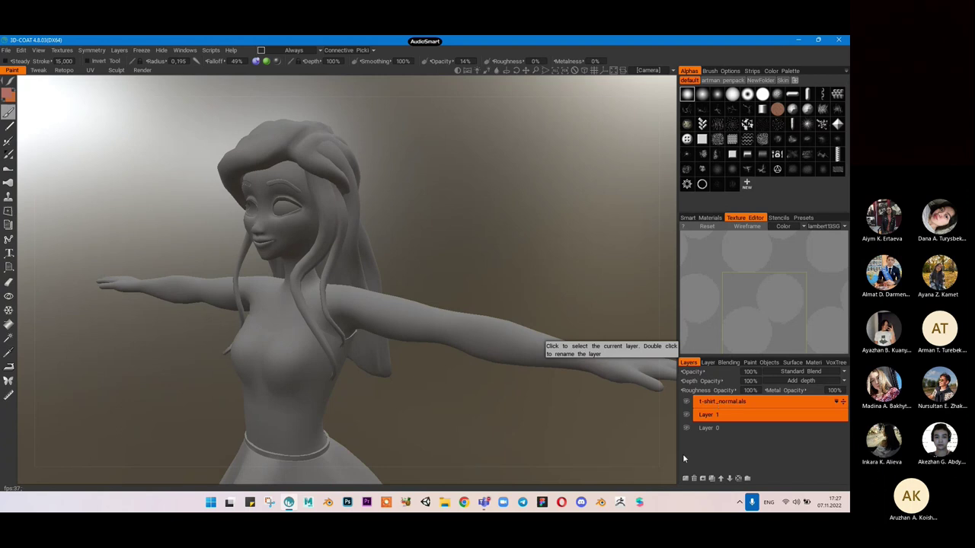
click(707, 415)
click(696, 404)
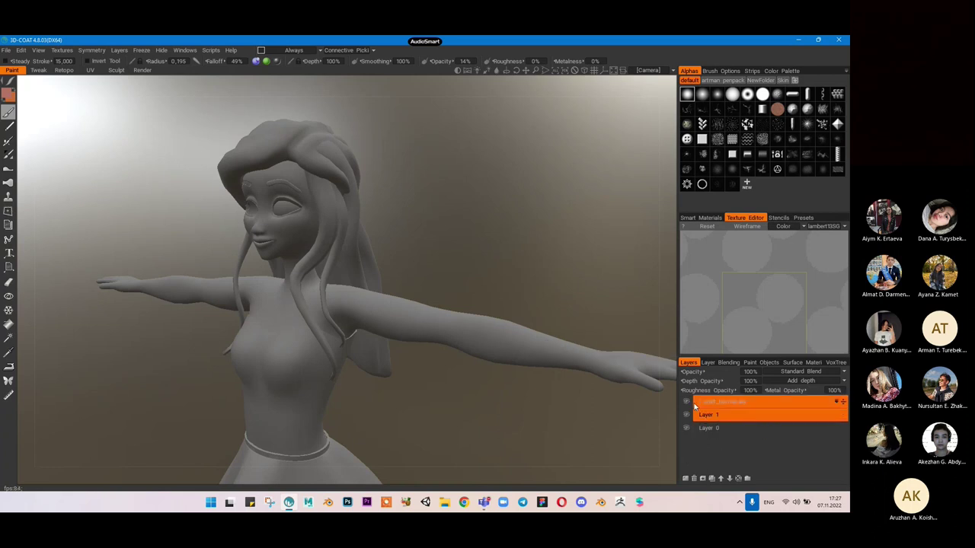
click(717, 429)
click(725, 416)
click(724, 401)
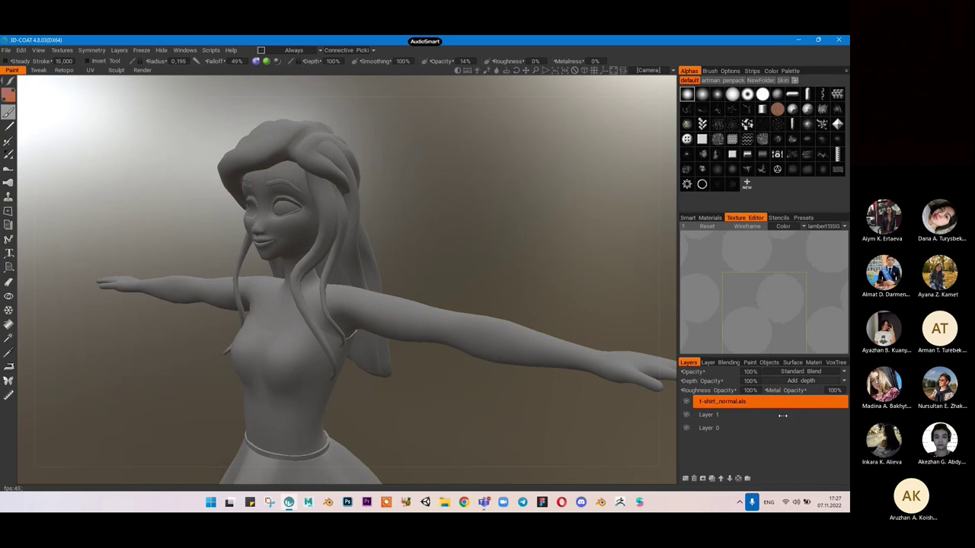
click(62, 50)
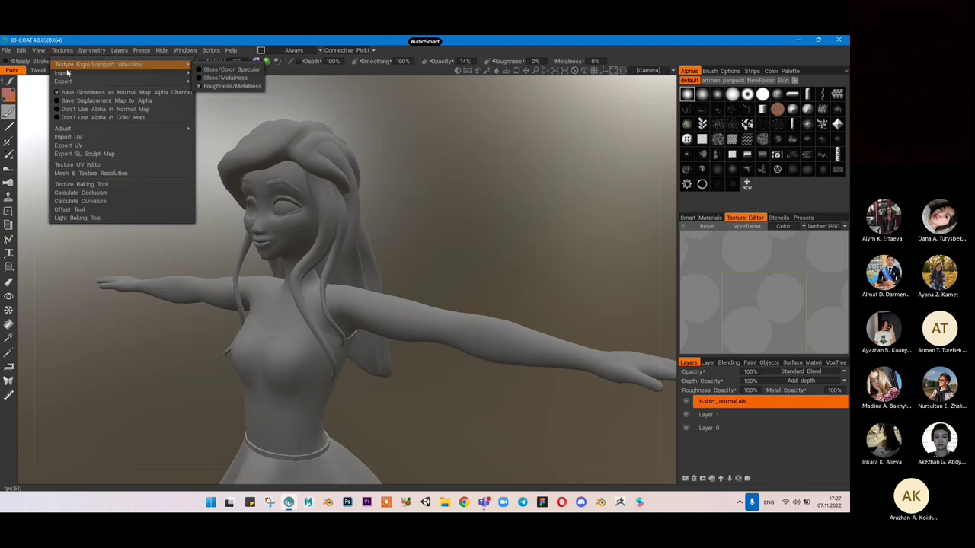
mouse_move(67, 72)
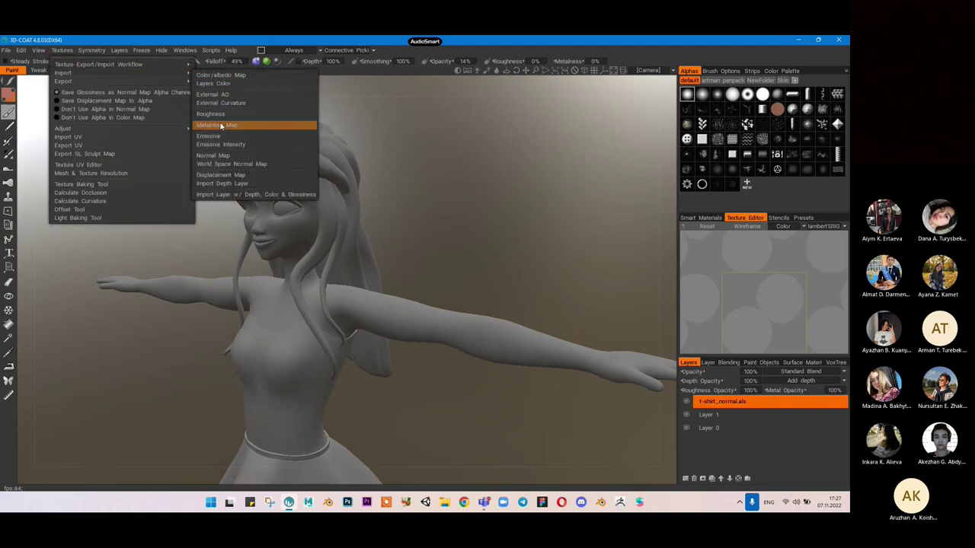
click(224, 156)
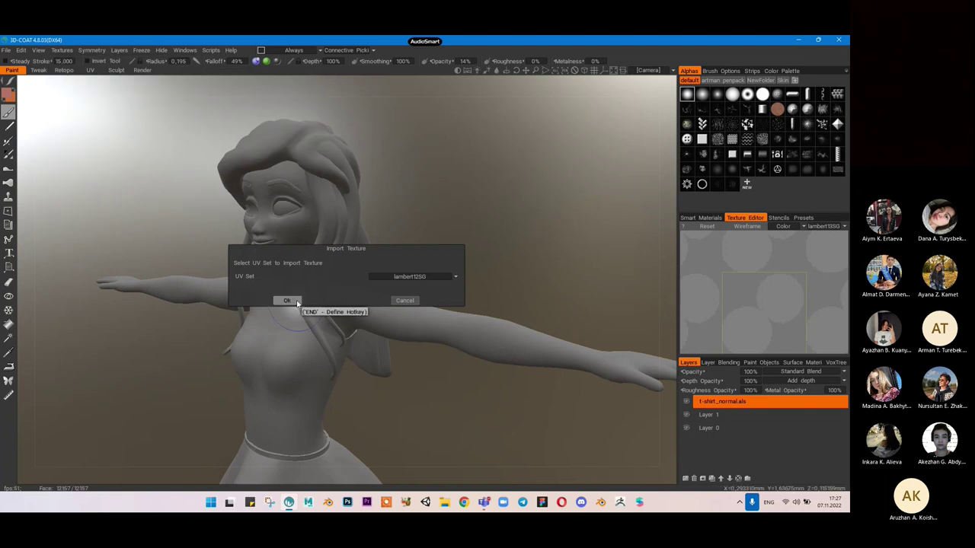
click(426, 277)
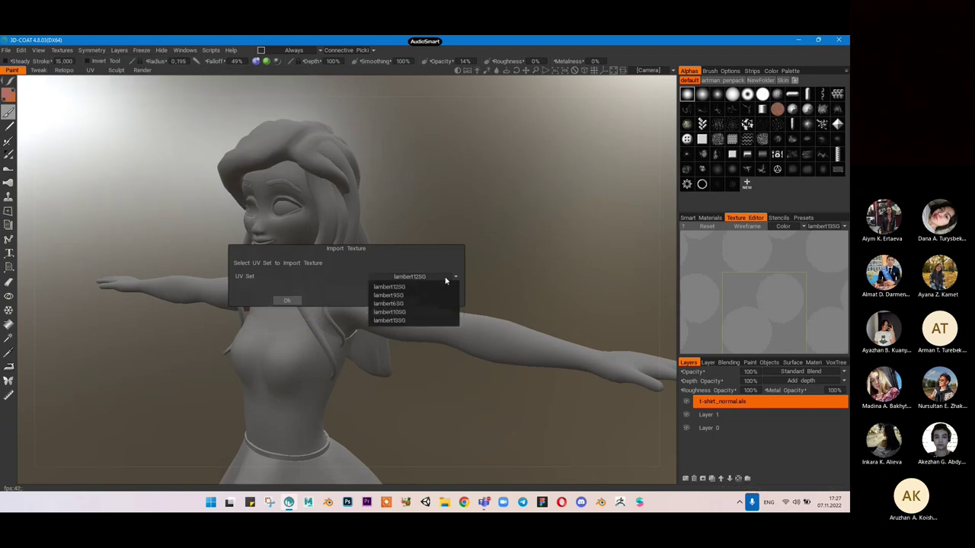
click(796, 363)
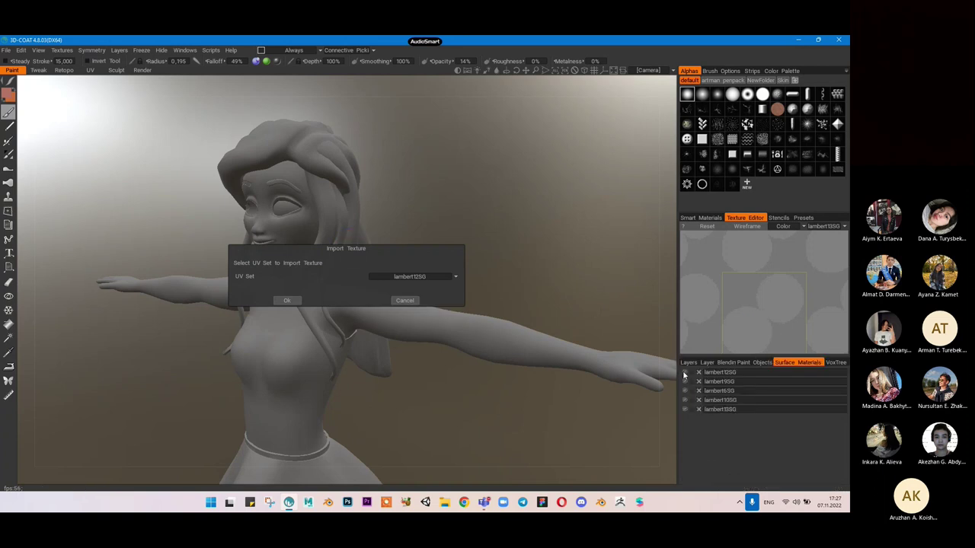
click(404, 299)
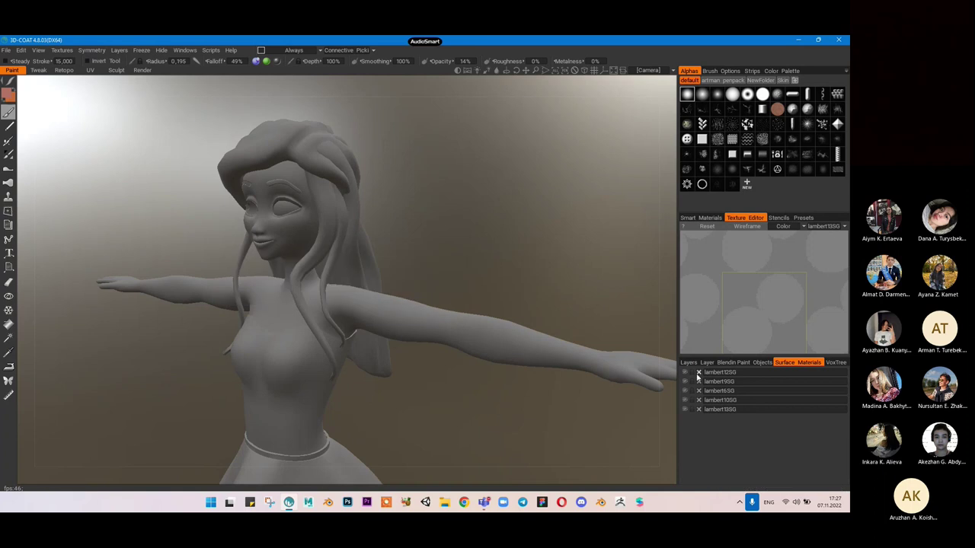
Step: Toggle the lambert12SG, lambert6SG and lambert10SG surface materials off and on to identify their parts, and return to the layers list
click(685, 373)
click(686, 373)
click(685, 391)
click(685, 390)
click(684, 400)
click(684, 400)
click(688, 362)
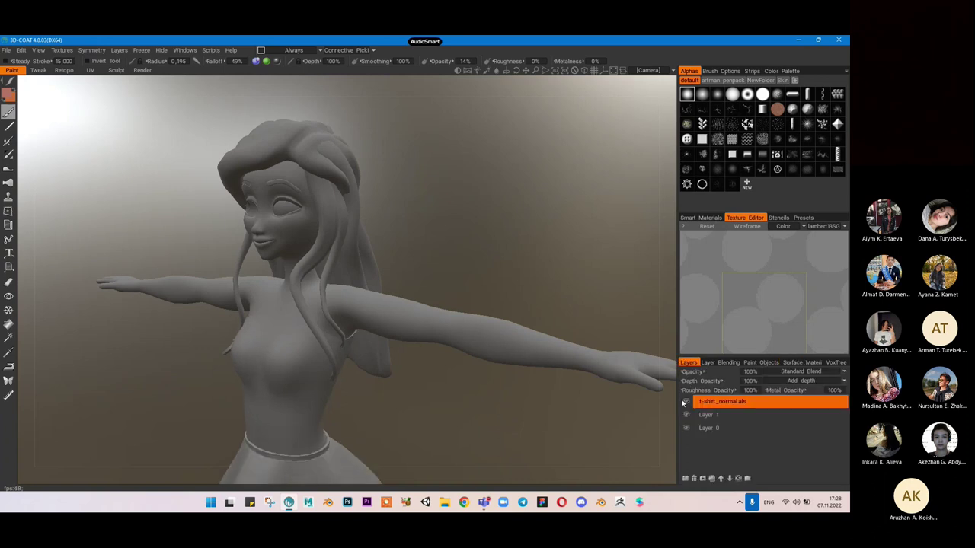
Step: Import a normal map texture from the mall folder onto a chosen UV set, using the Maya 2015+ preset
click(60, 51)
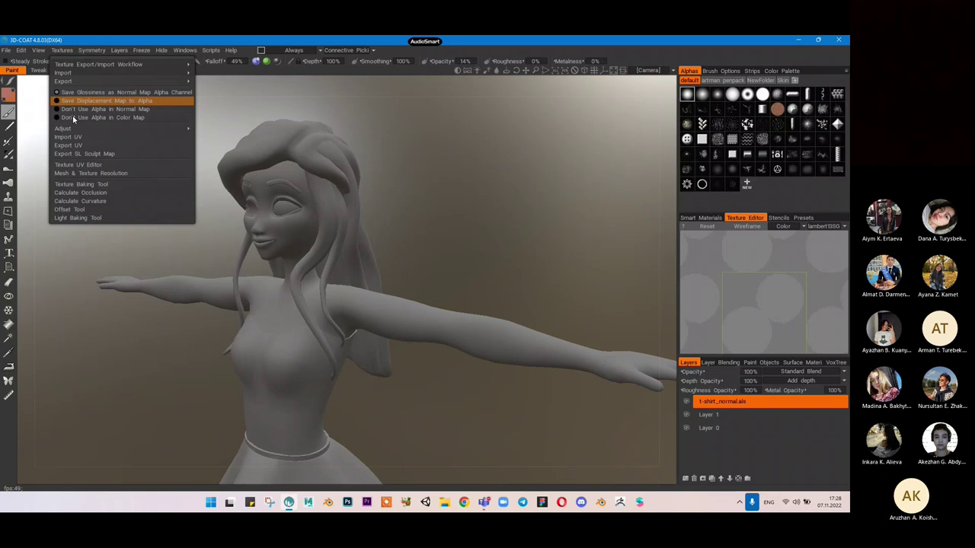
mouse_move(145, 73)
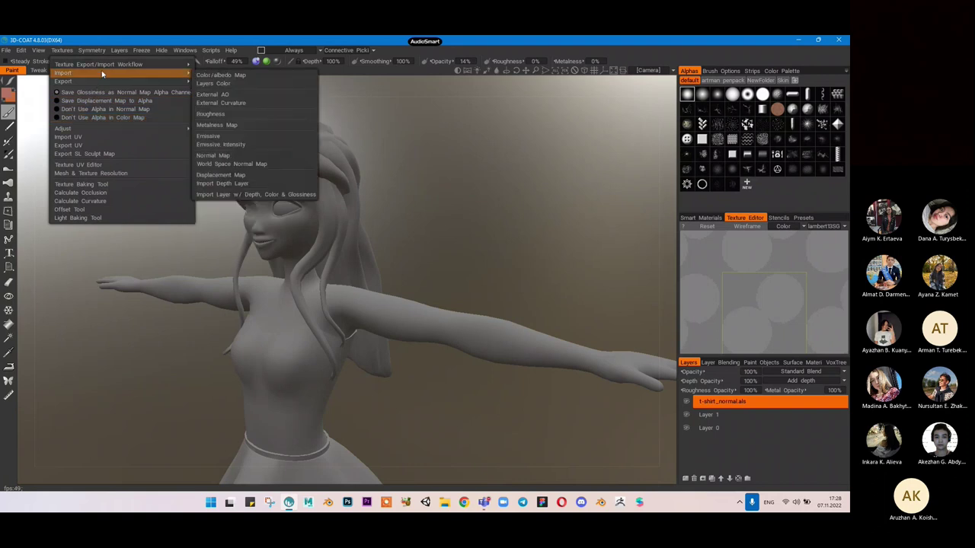
click(247, 154)
click(440, 283)
click(427, 316)
click(286, 300)
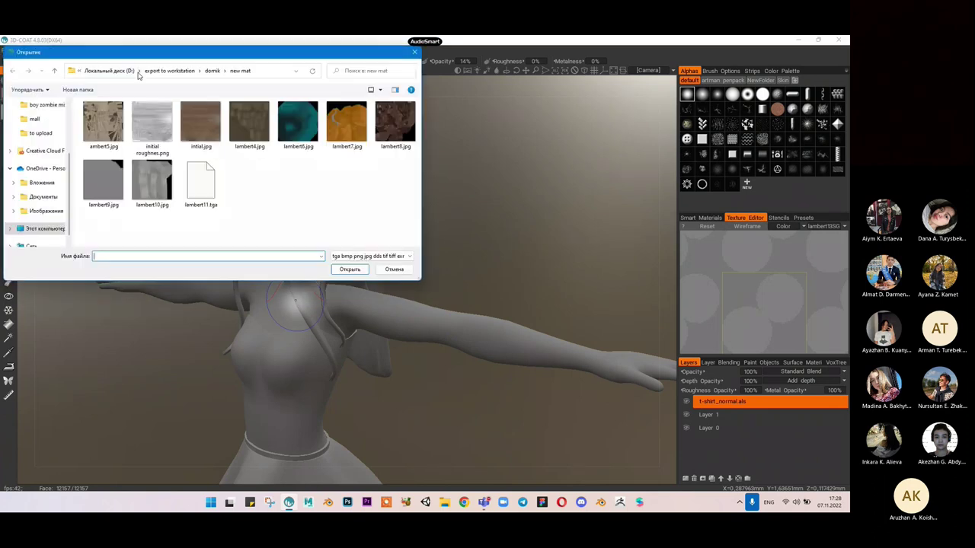
scroll(37, 181, up, 2)
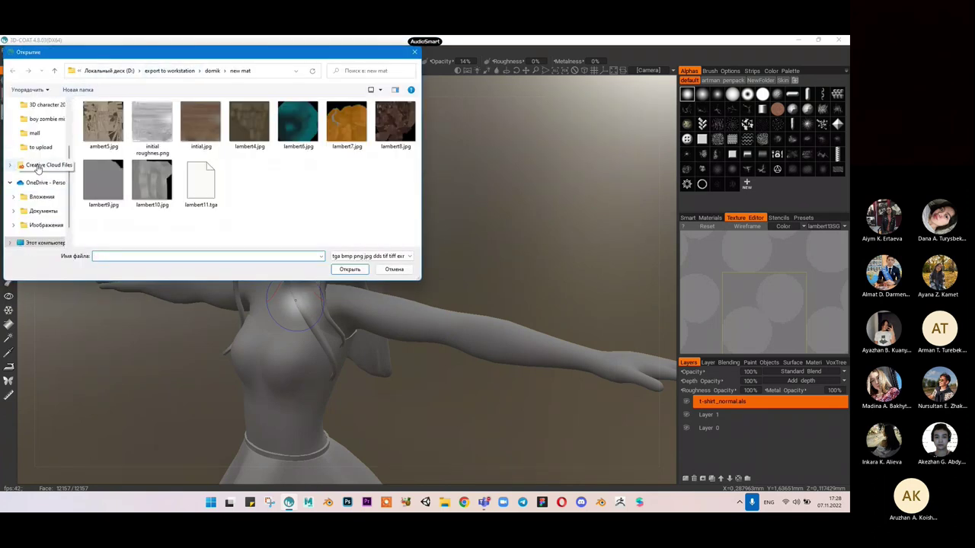
click(46, 132)
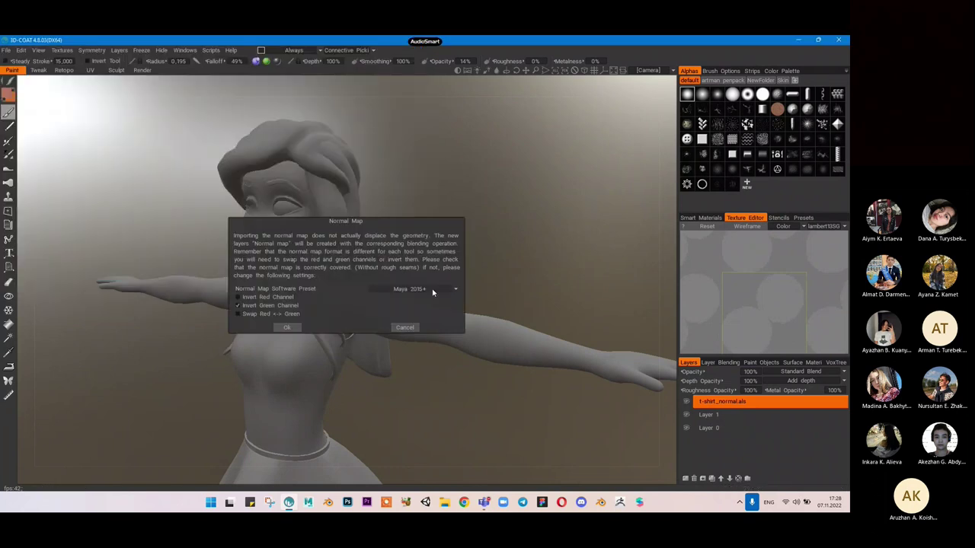
click(403, 326)
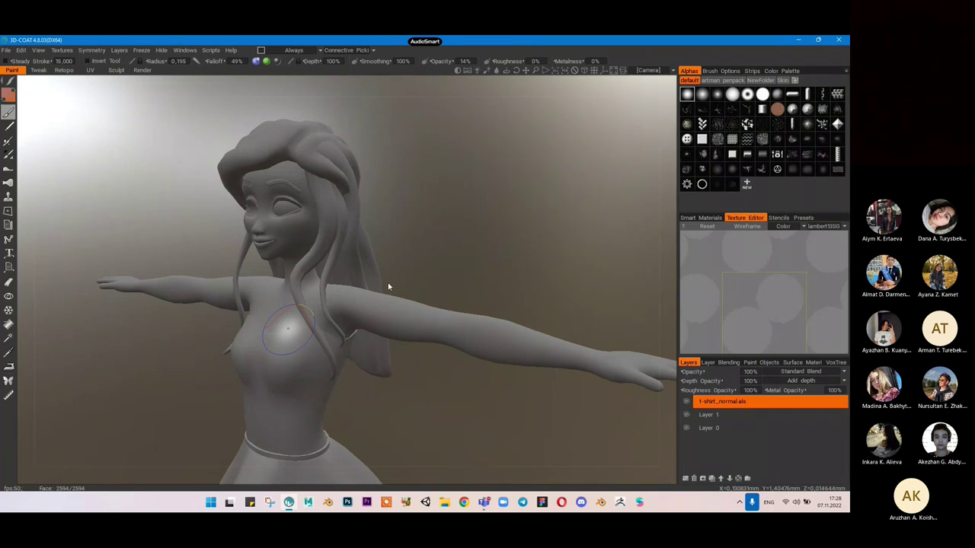
Step: Inspect the imported normal map on the torso and delete the t-shirt_normal.als layer, leaving Layer 1 selected
middle_drag(406, 280, 437, 99)
middle_drag(359, 246, 443, 237)
mouse_move(423, 317)
right_down()
mouse_move(290, 315)
mouse_move(381, 312)
mouse_move(474, 343)
mouse_move(472, 287)
mouse_move(396, 303)
right_up()
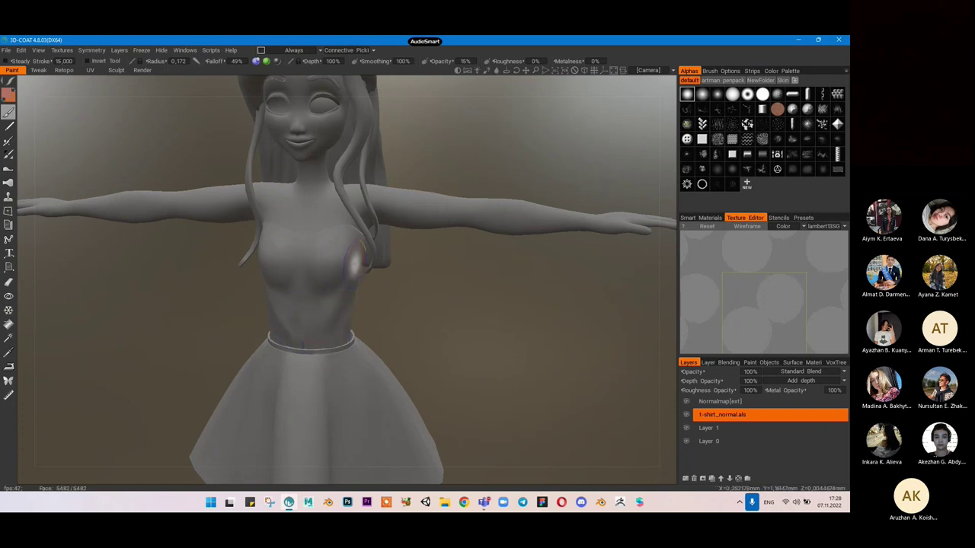
ctrl+click(737, 403)
click(735, 404)
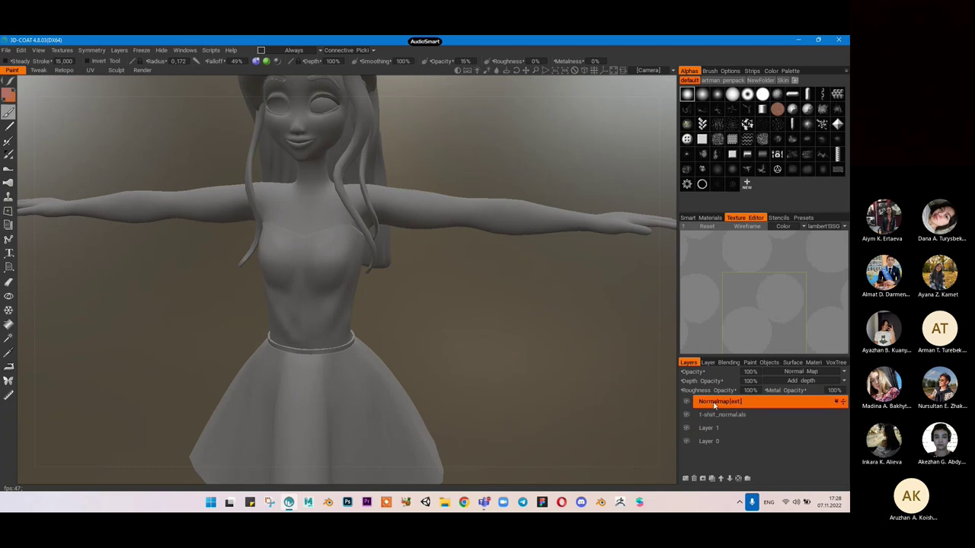
click(737, 415)
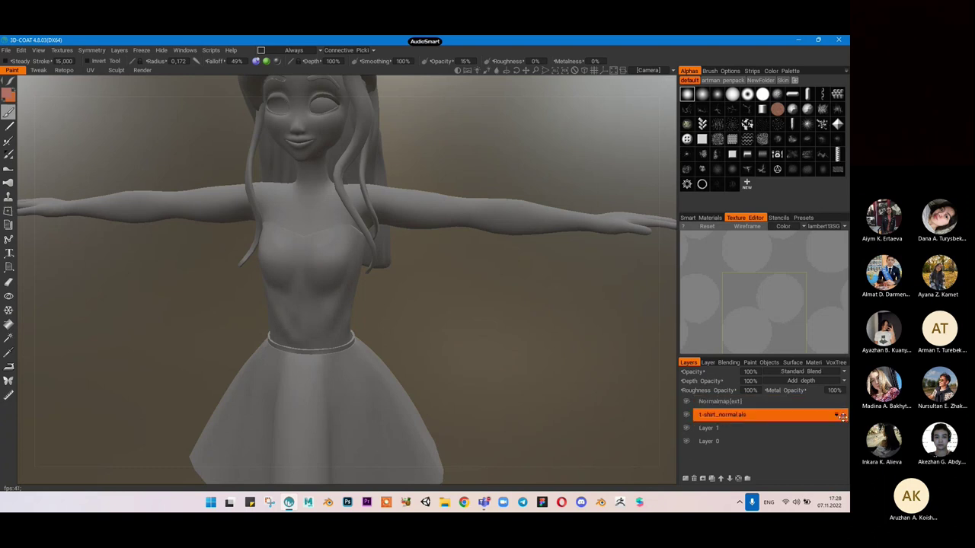
click(693, 478)
click(726, 418)
Step: Frame the character's eye closely and set the painting color to off-white, RGB 251, 245, 239
alt+middle_drag(427, 154, 436, 242)
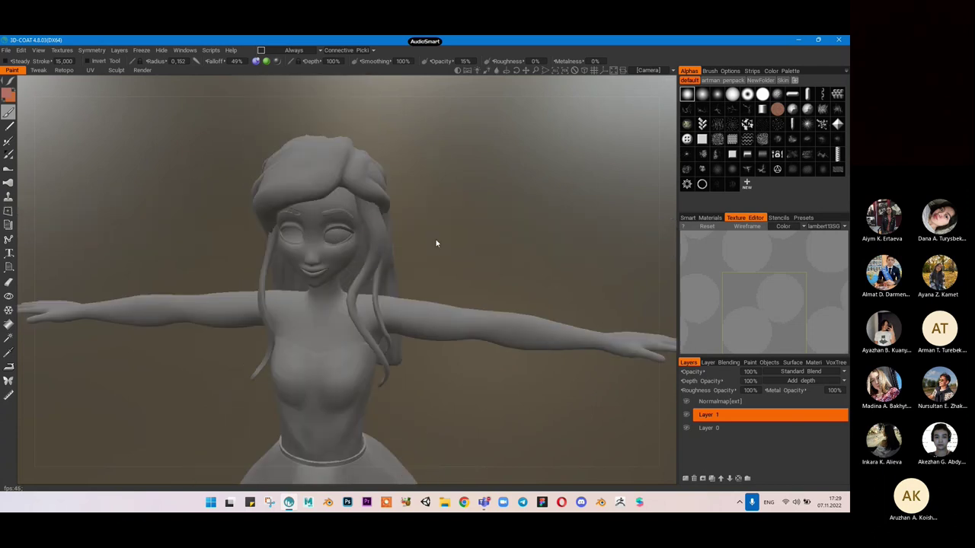
alt+drag(377, 243, 391, 212)
alt+middle_drag(391, 212, 392, 272)
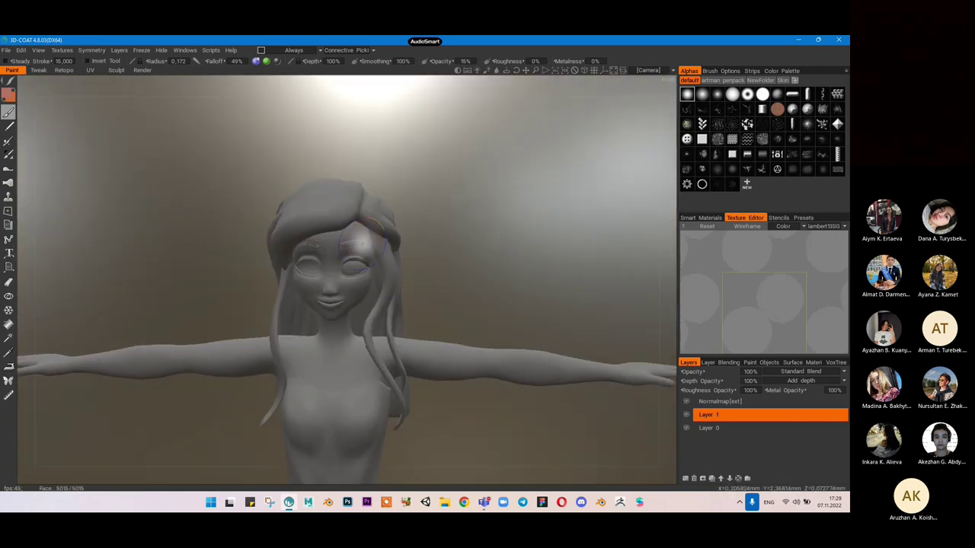
alt+drag(415, 267, 384, 270)
scroll(412, 279, up, 10)
scroll(411, 279, down, 2)
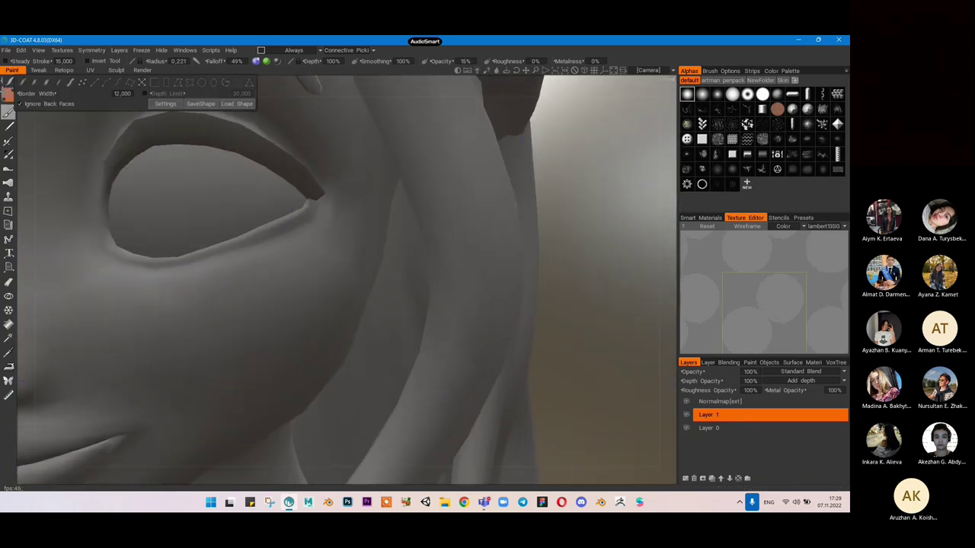
click(7, 93)
click(274, 310)
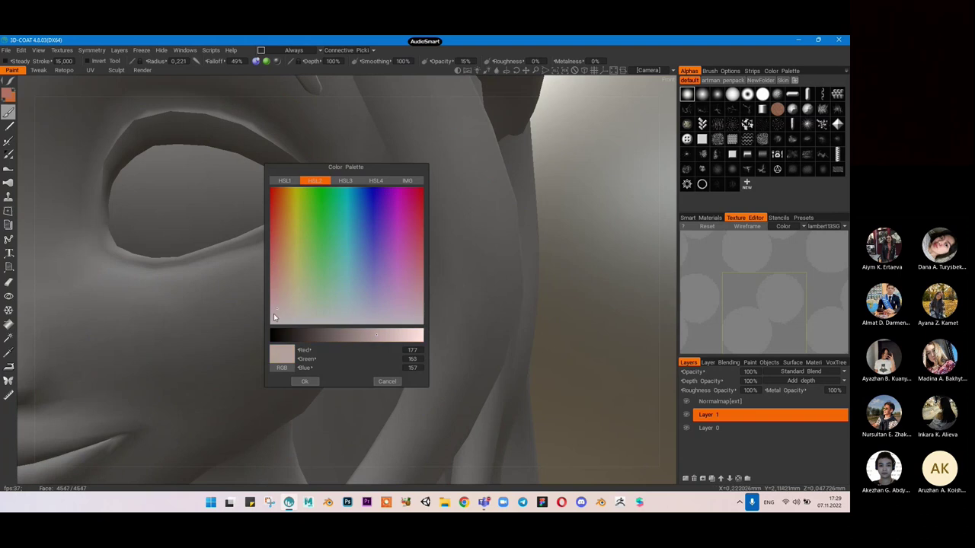
click(252, 346)
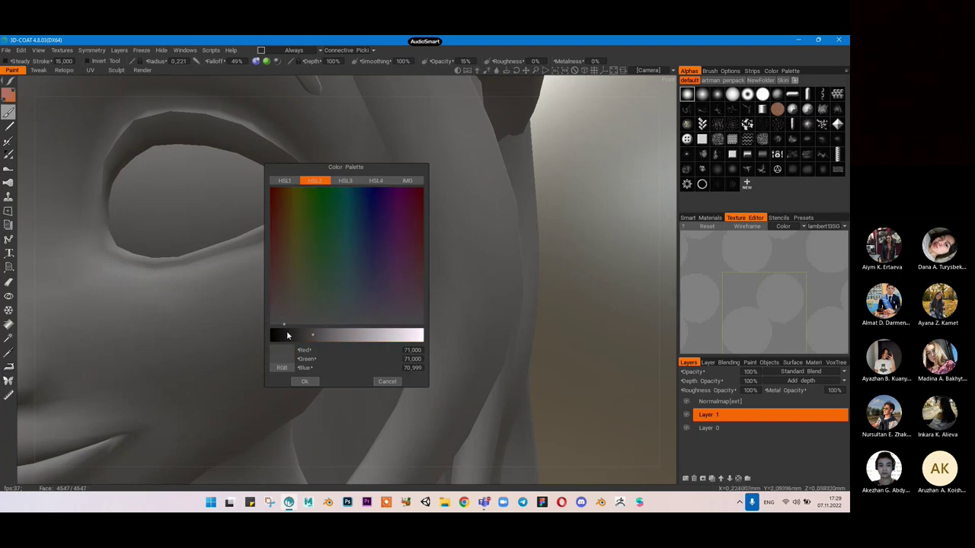
click(428, 338)
click(422, 337)
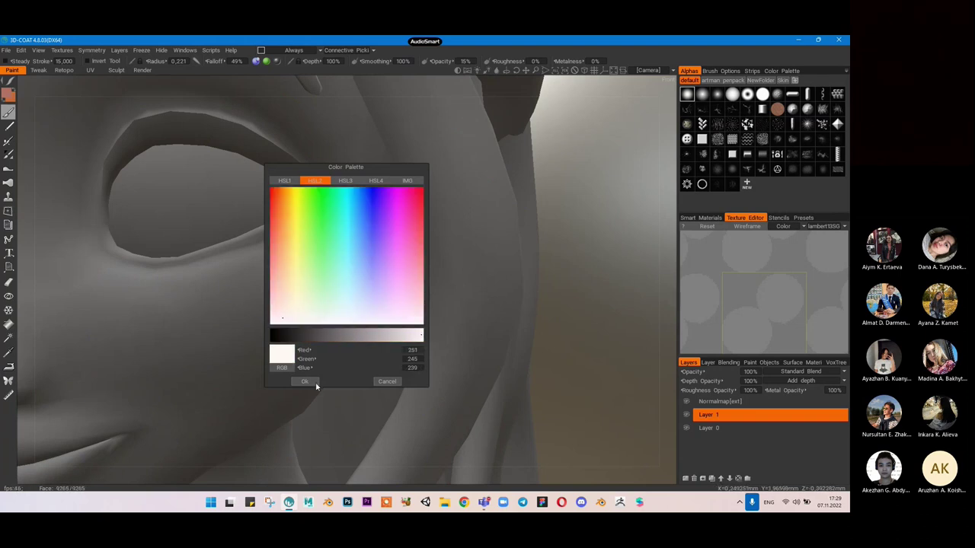
click(313, 382)
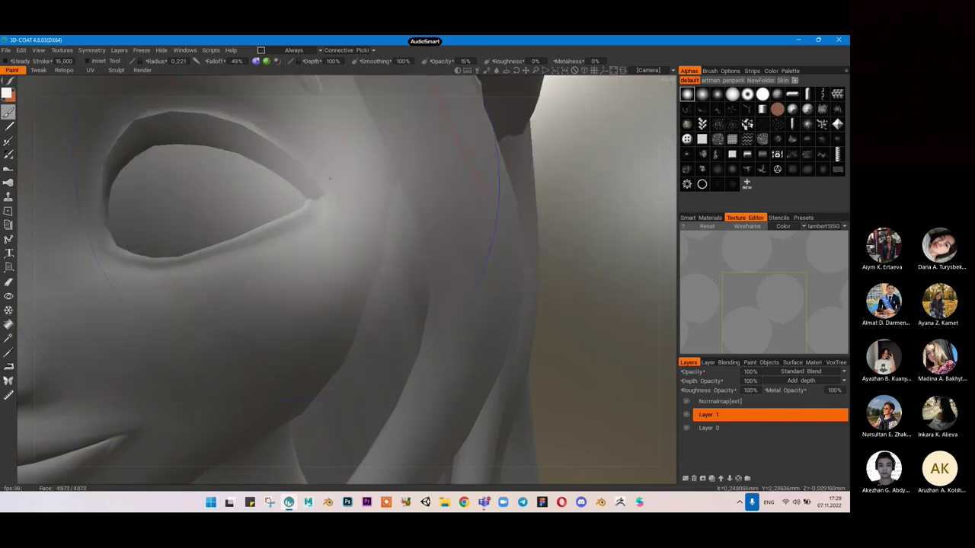
Step: Reduce the brush radius to 0.197 and rename Layer 1 as eyes
drag(154, 61, 147, 61)
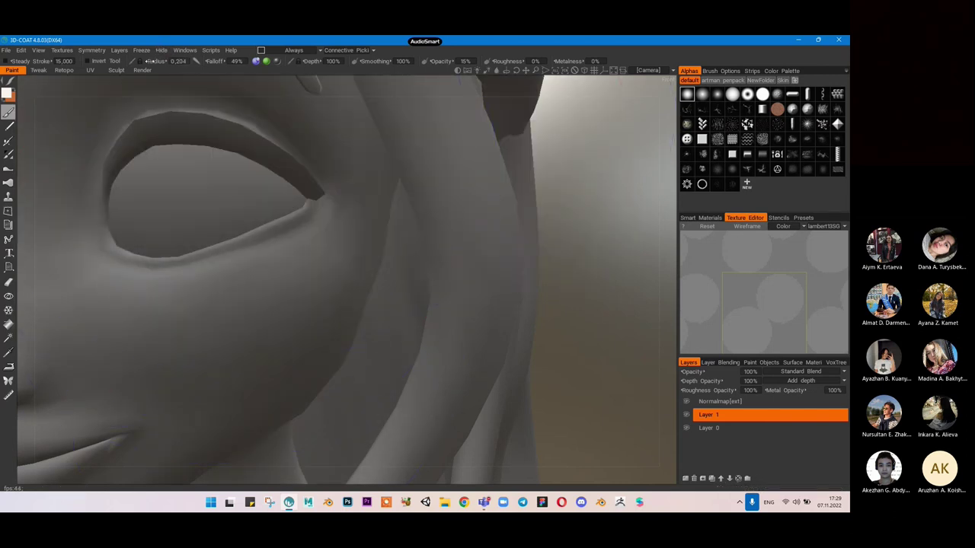
double_click(716, 416)
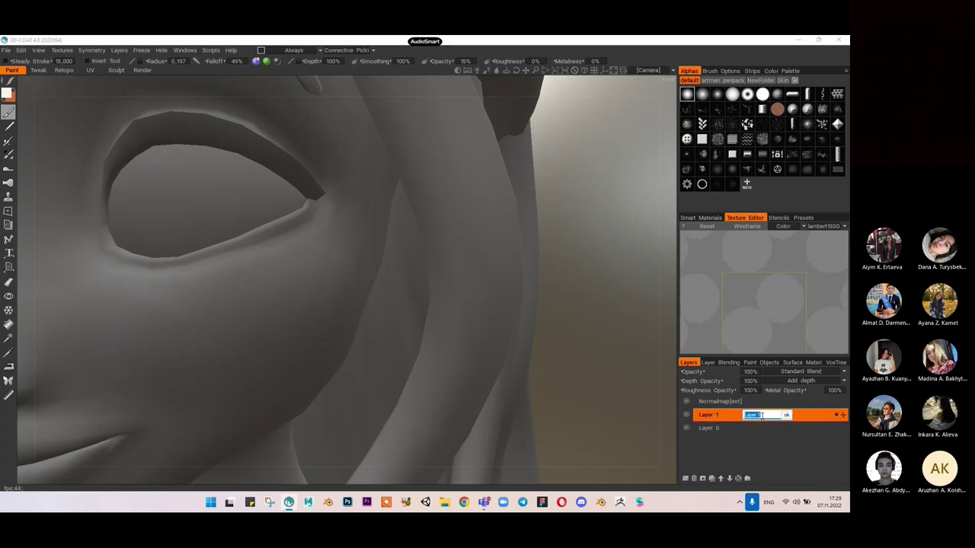
text(eyes)
key(Return)
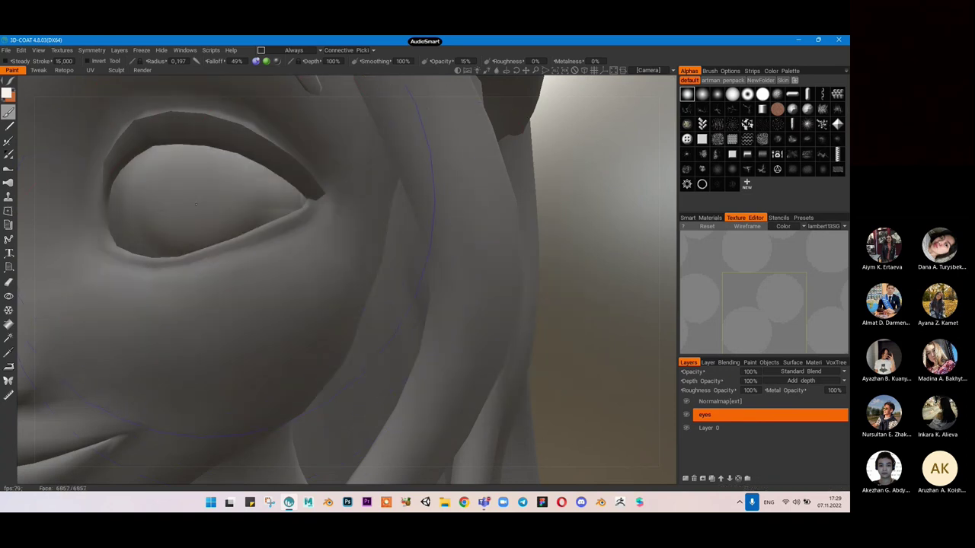
Step: Paint off-white test strokes over the eye on the eyes layer and undo them
click(264, 213)
mouse_move(386, 251)
alt+mouse_down()
mouse_move(418, 252)
mouse_move(399, 250)
alt+mouse_up()
click(399, 249)
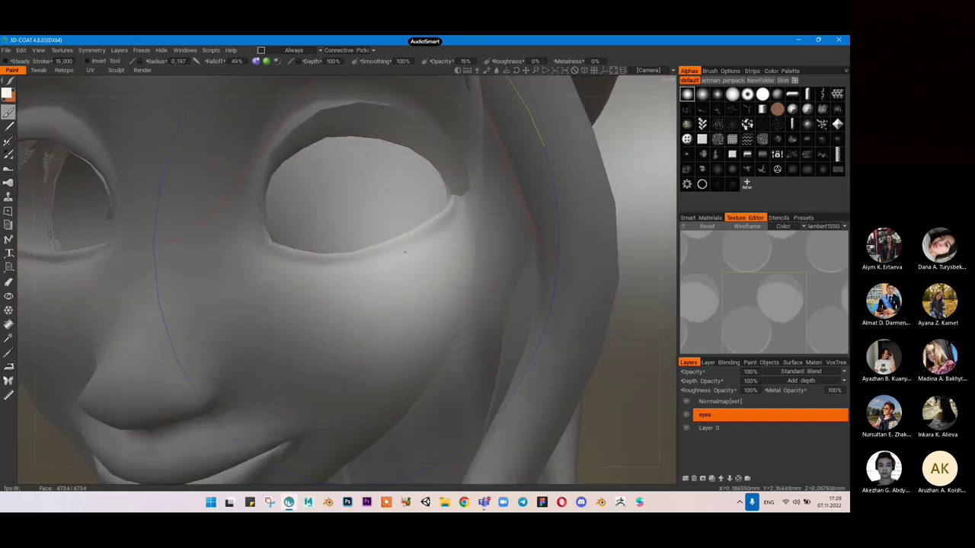
key(ctrl+z)
key(ctrl+z)
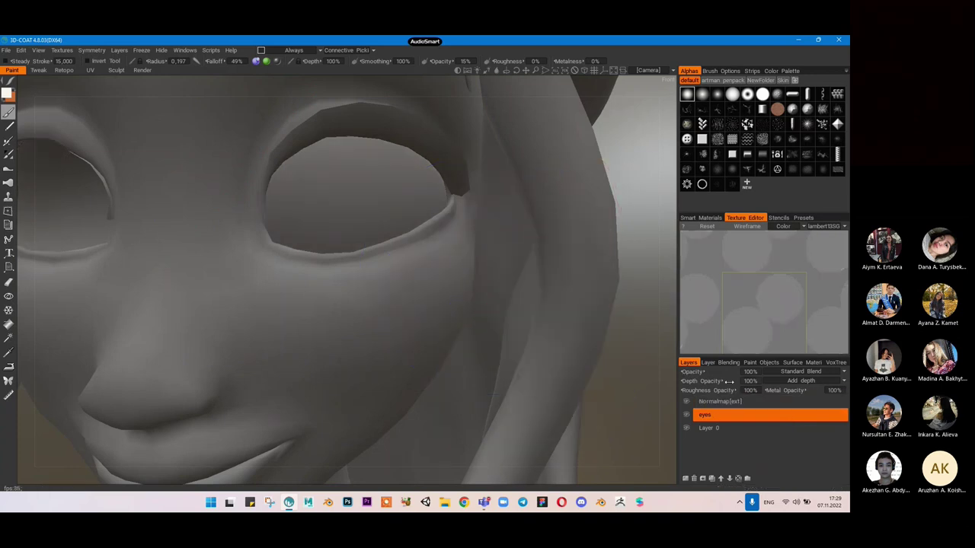
Step: Set the eyes layer's depth opacity to 0% and paint the eyeball off-white with the brush opacity at 100%
drag(652, 378, 613, 376)
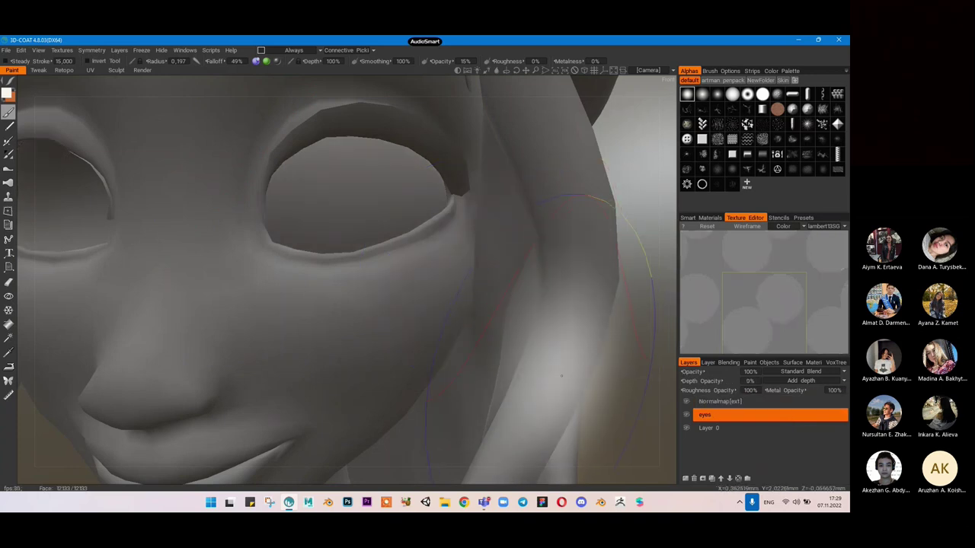
drag(432, 64, 573, 59)
click(392, 141)
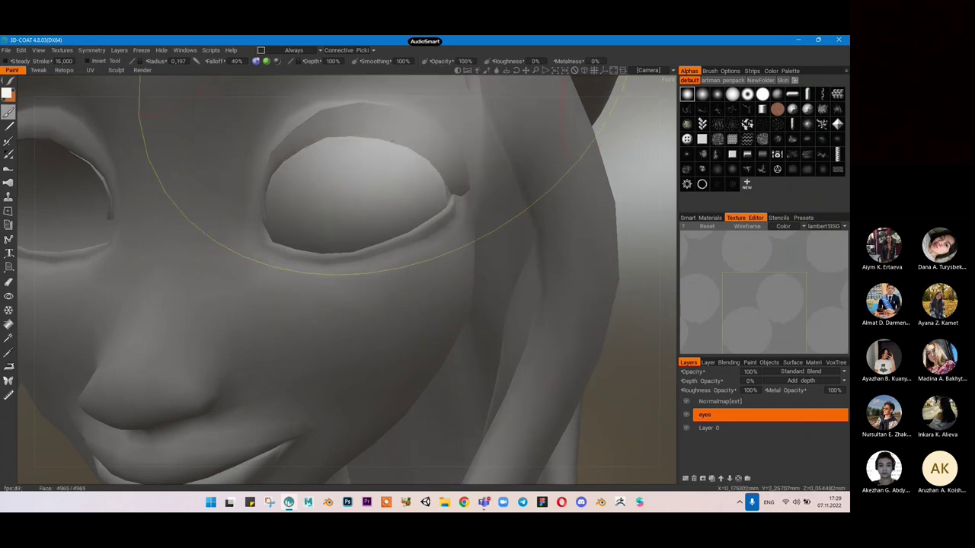
mouse_move(353, 191)
mouse_down()
mouse_move(370, 233)
mouse_move(423, 137)
mouse_up()
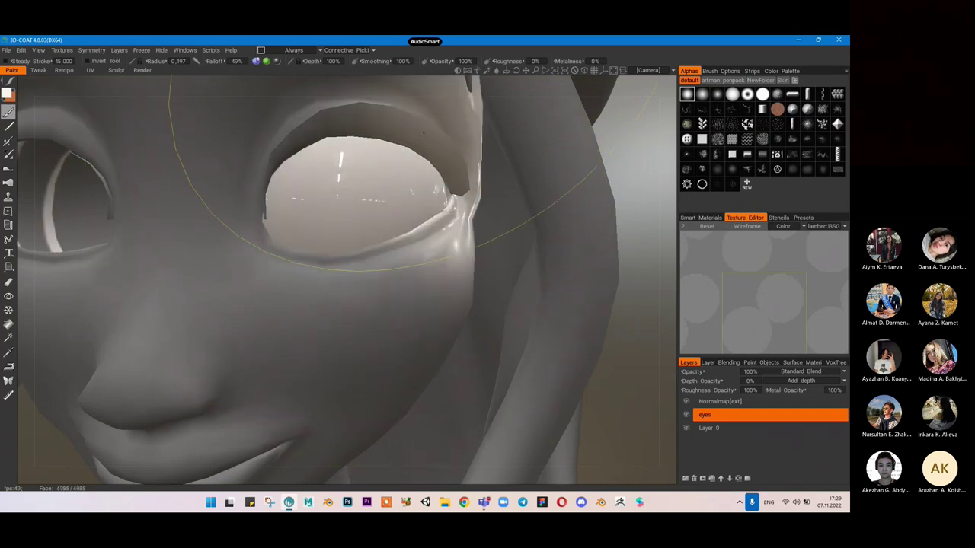
drag(644, 217, 518, 213)
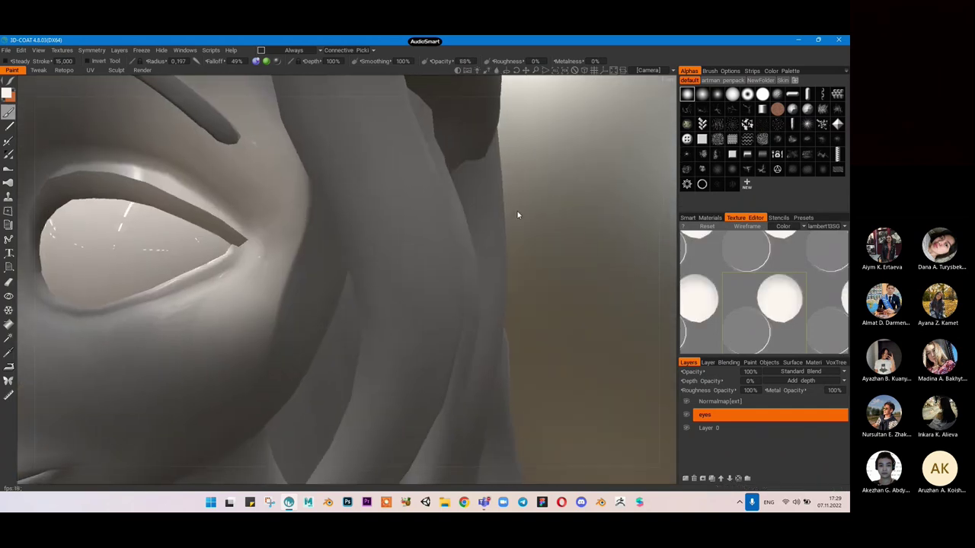
Step: Undo the off-white eyeball painting and paint off-white strokes on the eye's round island in the texture editor instead
right_drag(340, 242, 339, 245)
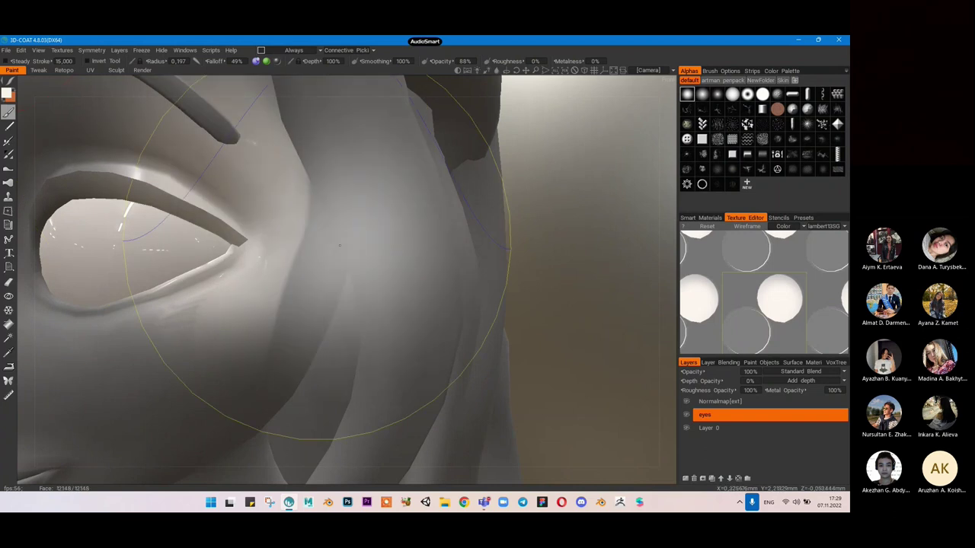
key(ctrl+z)
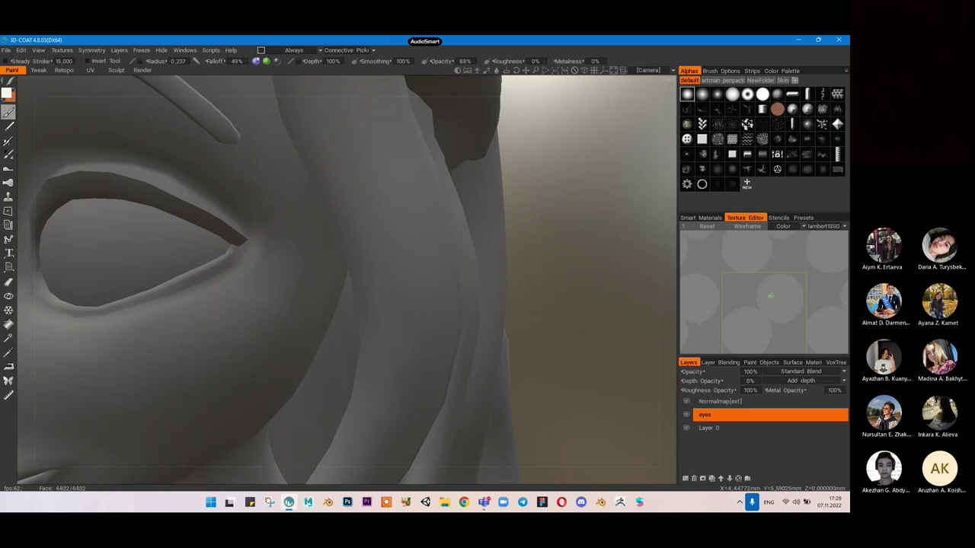
alt+middle_drag(774, 300, 769, 282)
alt+right_drag(769, 282, 798, 276)
mouse_move(792, 262)
mouse_down()
mouse_move(786, 291)
mouse_move(795, 259)
mouse_move(808, 293)
mouse_up()
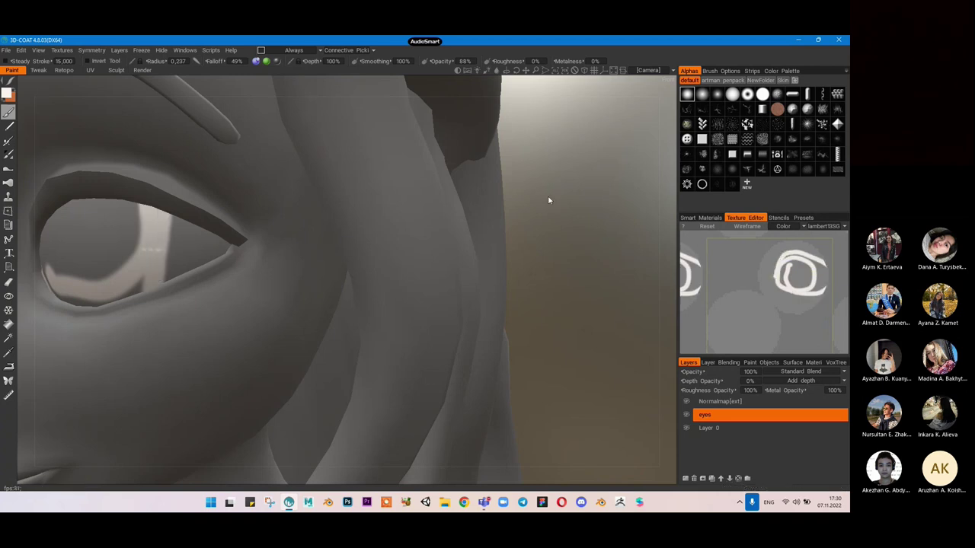
Step: Set the brush radius to 0.379 and opacity to 100%, and cover most of the eye's island with off-white
drag(169, 61, 182, 63)
drag(777, 268, 763, 281)
mouse_move(788, 245)
mouse_down()
mouse_move(764, 275)
mouse_move(772, 252)
mouse_move(765, 262)
mouse_move(783, 255)
mouse_move(769, 278)
mouse_move(807, 278)
mouse_move(797, 287)
mouse_up()
drag(441, 65, 511, 65)
mouse_move(787, 273)
mouse_down()
mouse_move(773, 298)
mouse_move(812, 292)
mouse_move(745, 296)
mouse_up()
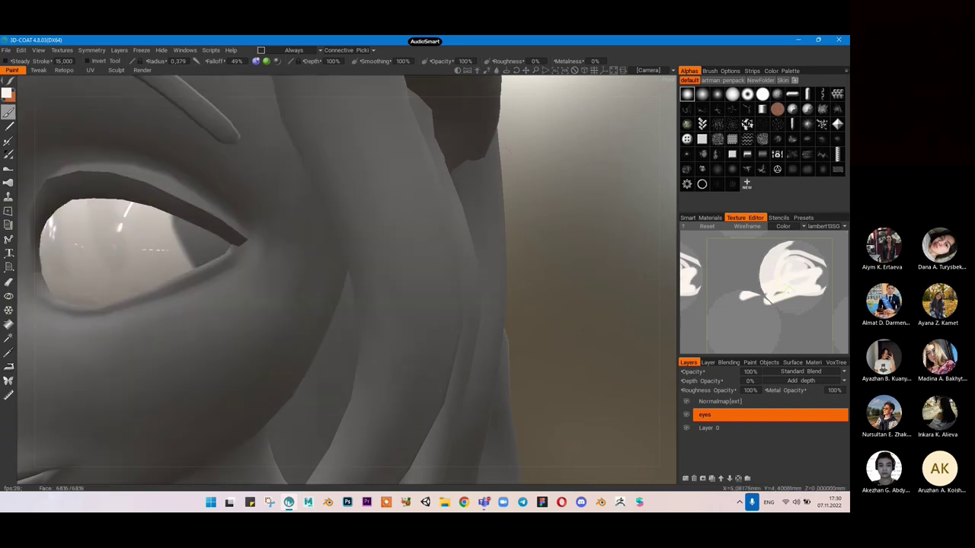
mouse_move(790, 278)
mouse_down()
mouse_move(792, 264)
mouse_move(771, 276)
mouse_move(772, 268)
mouse_up()
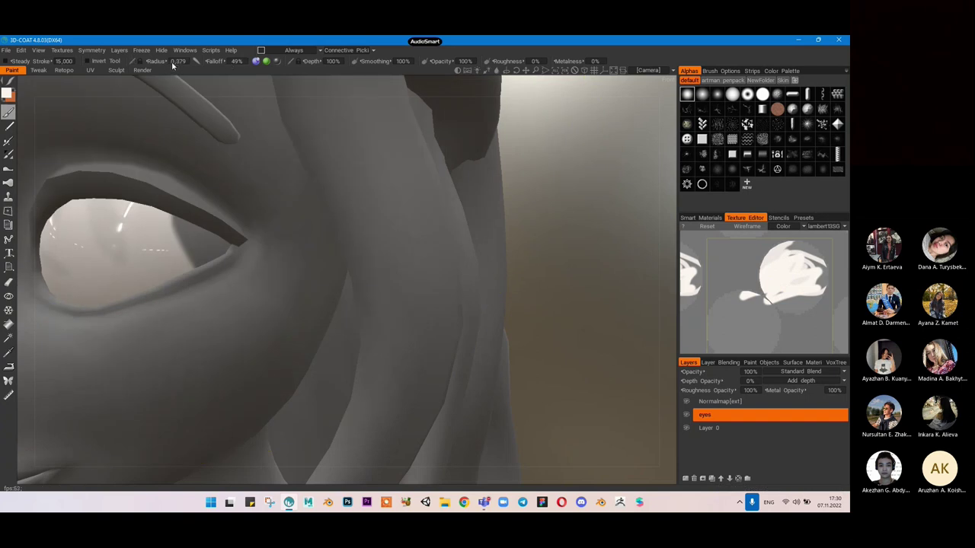
mouse_move(786, 303)
mouse_down()
mouse_move(815, 305)
mouse_move(812, 296)
mouse_move(772, 311)
mouse_up()
mouse_move(800, 265)
mouse_down()
mouse_move(811, 268)
mouse_move(768, 260)
mouse_move(777, 252)
mouse_up()
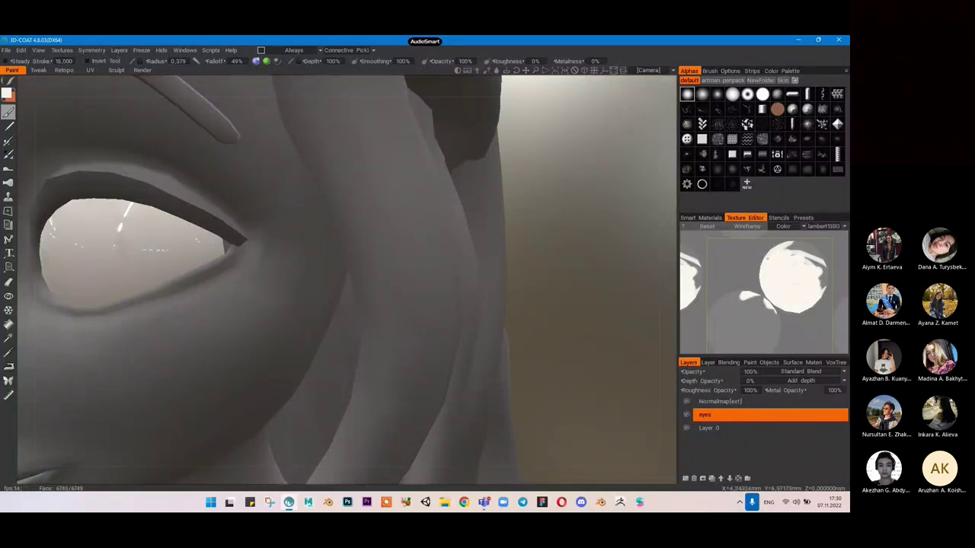
Step: Show the UV wireframe in the texture editor and fill the second eye's island off-white, reducing the brush radius to 0.314
click(753, 226)
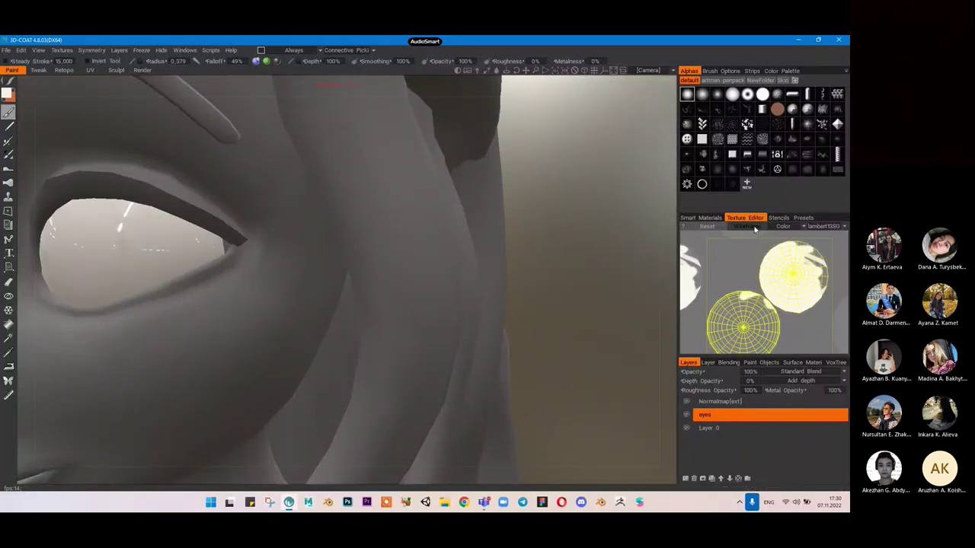
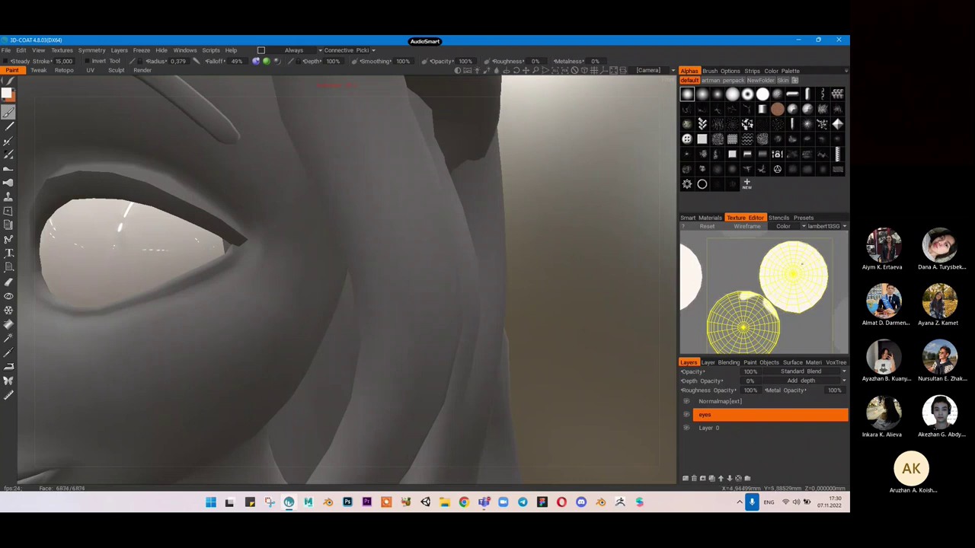
mouse_move(719, 302)
mouse_down()
mouse_move(712, 312)
mouse_move(739, 294)
mouse_move(758, 298)
mouse_move(704, 322)
mouse_move(772, 324)
mouse_move(766, 360)
mouse_up()
click(720, 363)
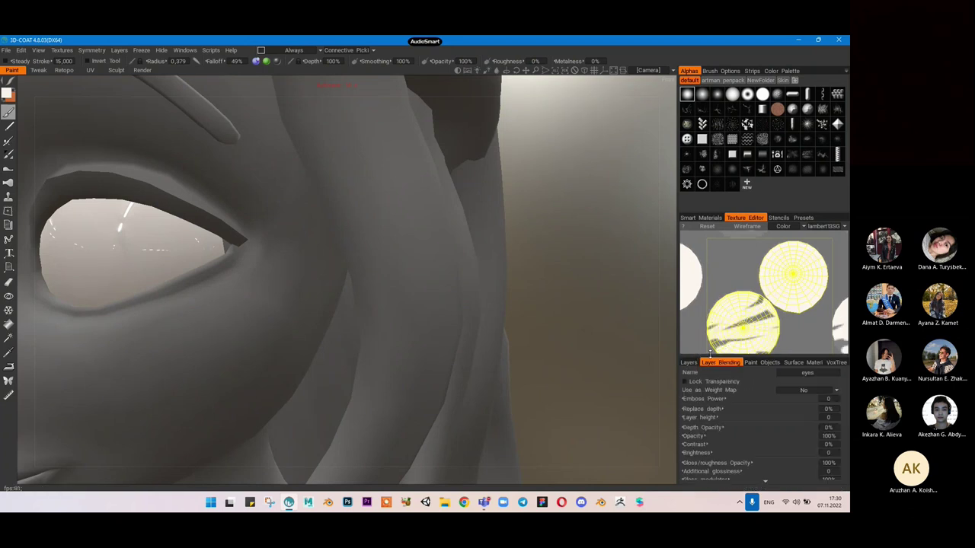
key([)
middle_drag(788, 319, 786, 285)
mouse_move(742, 291)
mouse_down()
mouse_move(769, 286)
mouse_move(738, 290)
mouse_move(759, 268)
mouse_move(717, 309)
mouse_move(752, 307)
mouse_move(722, 313)
mouse_move(748, 328)
mouse_move(763, 323)
mouse_up()
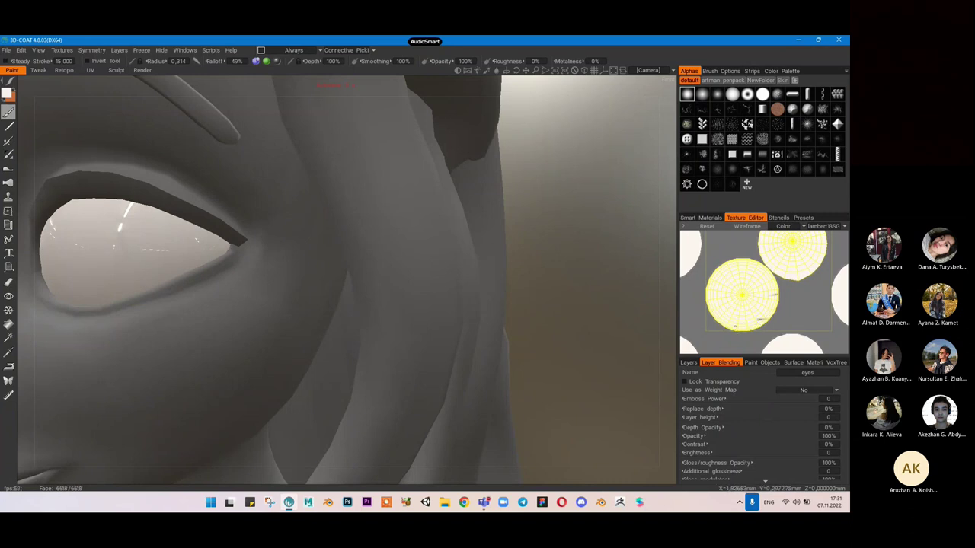
Step: Frame one eye island closely in the texture editor and set the painting color to dark green, RGB 11.387, 91.124, 2.725
alt+middle_drag(776, 288, 768, 328)
alt+right_drag(767, 329, 811, 299)
alt+middle_drag(812, 298, 792, 316)
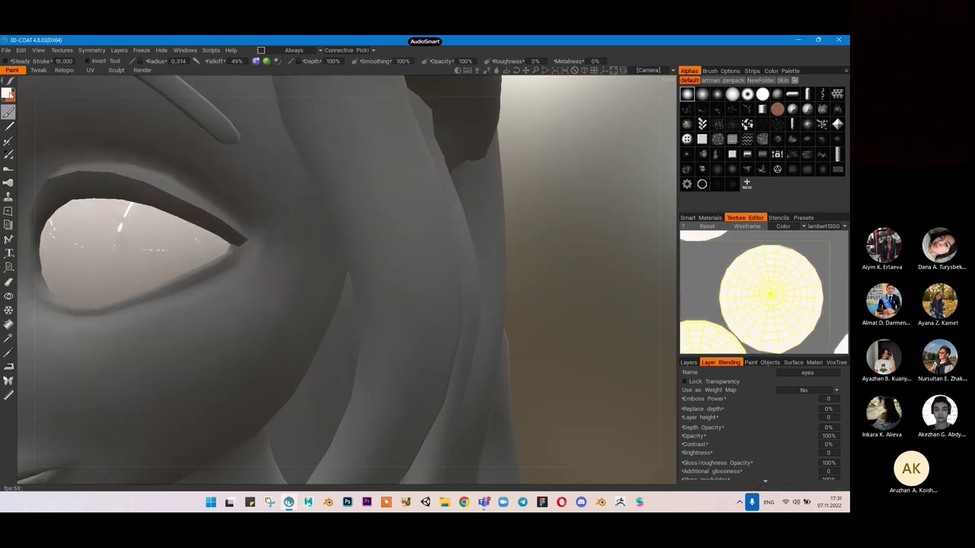
click(6, 93)
drag(367, 232, 319, 192)
drag(369, 333, 324, 343)
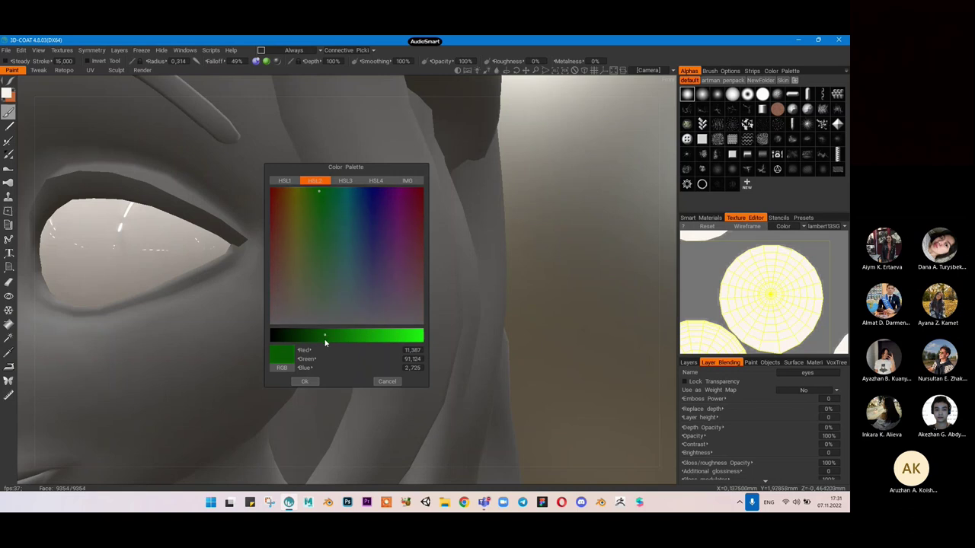
click(304, 381)
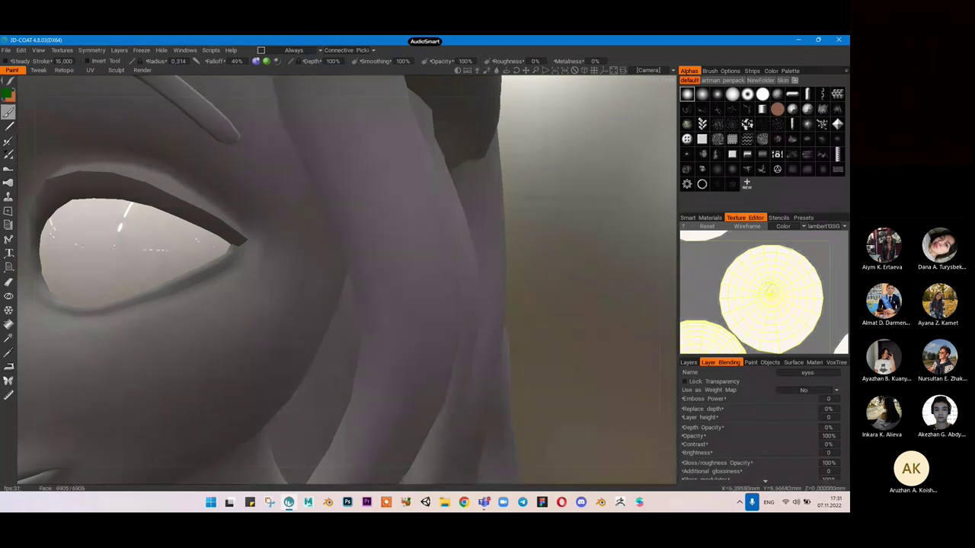
Step: Try painting a green iris ring on the eye, undo it, and set the brush radius to 0.379
click(67, 254)
key(ctrl+z)
mouse_move(47, 227)
mouse_down()
mouse_move(61, 297)
mouse_move(114, 297)
mouse_move(138, 247)
mouse_move(95, 204)
mouse_move(52, 228)
mouse_up()
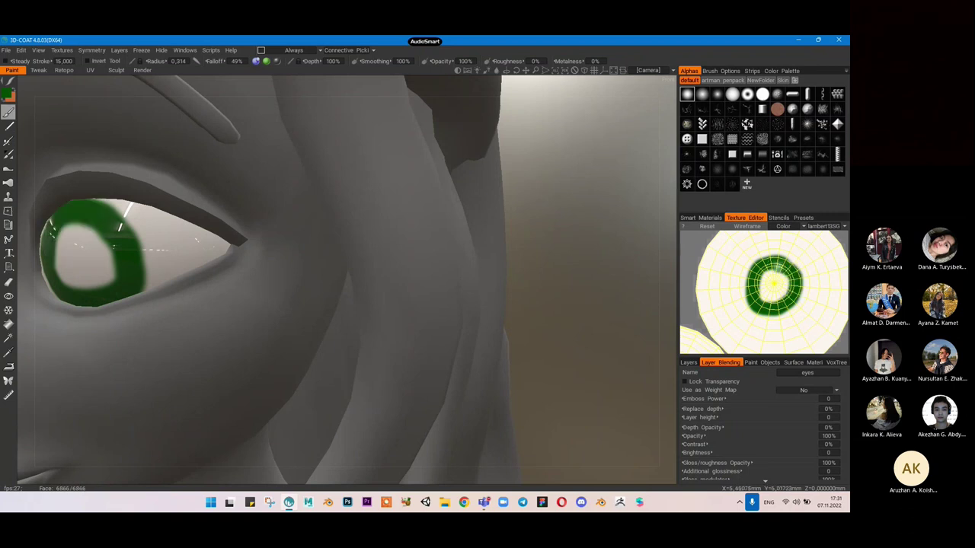
key(ctrl+z)
drag(152, 63, 217, 63)
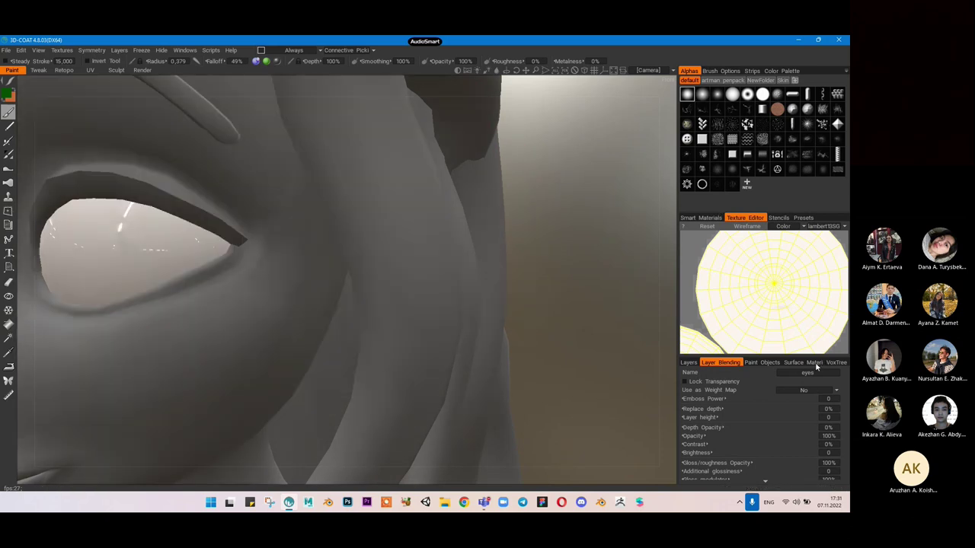
Step: Isolate the eyeballs by hiding the surface materials lambert12SG, lambert9SG, lambert6SG and lambert10SG
click(814, 362)
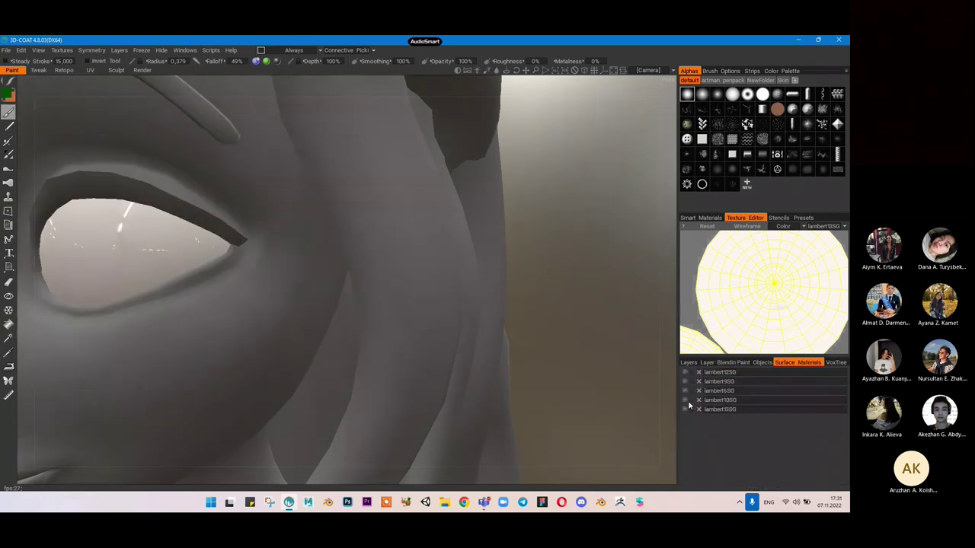
click(685, 401)
click(686, 391)
click(684, 383)
click(685, 373)
drag(383, 250, 400, 249)
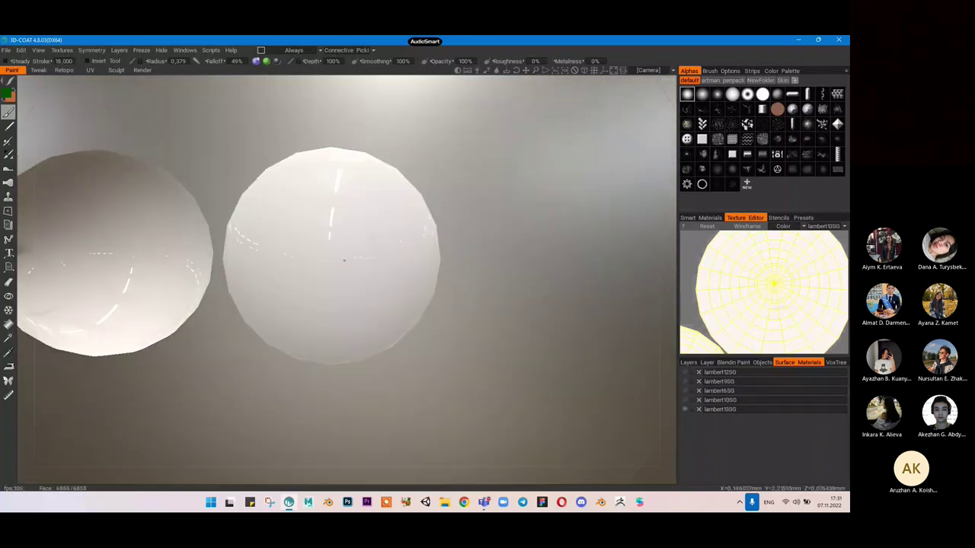
Step: Face the eyeball from the front and reduce the brush radius to 0.042 to match the iris size
scroll(346, 255, down, 5)
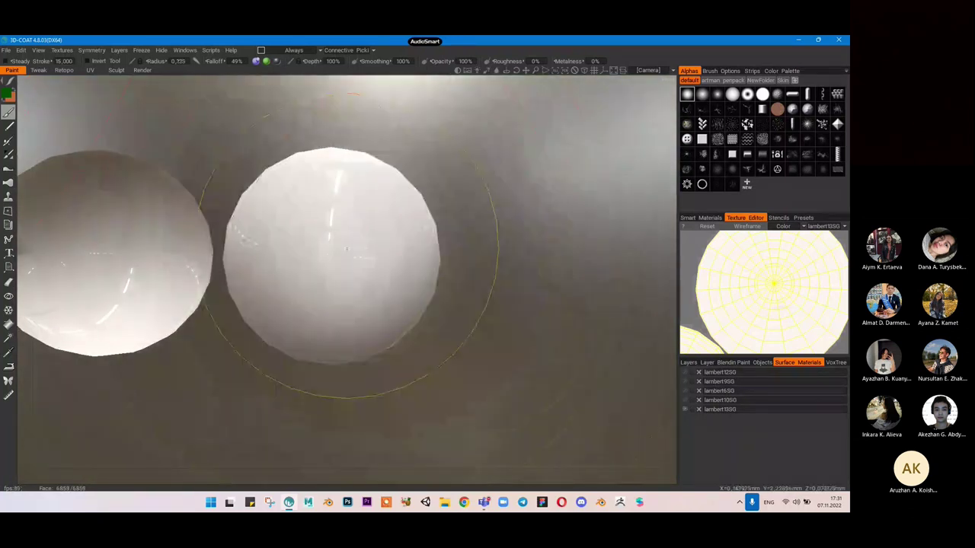
scroll(334, 258, down, 10)
alt+drag(331, 259, 334, 257)
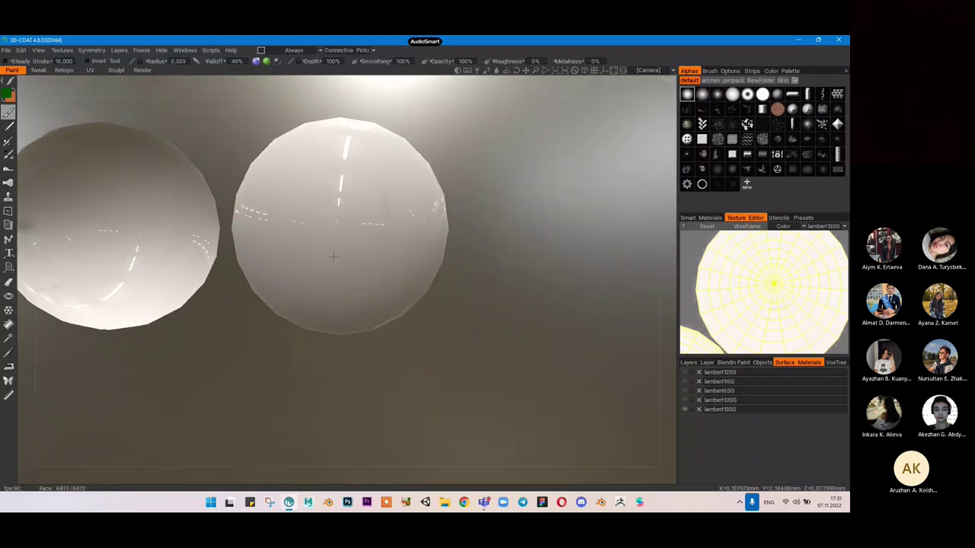
alt+middle_drag(333, 257, 342, 244)
scroll(352, 222, up, 3)
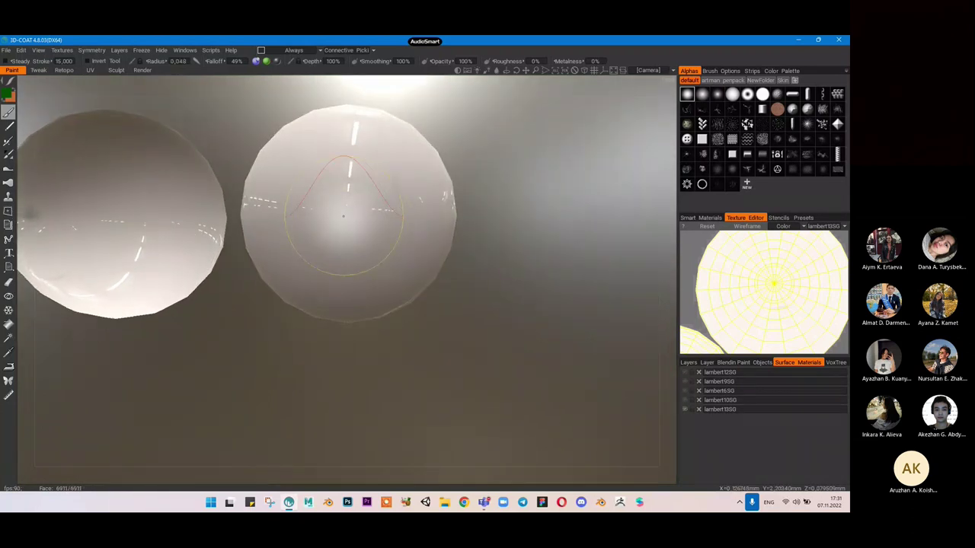
scroll(344, 215, down, 1)
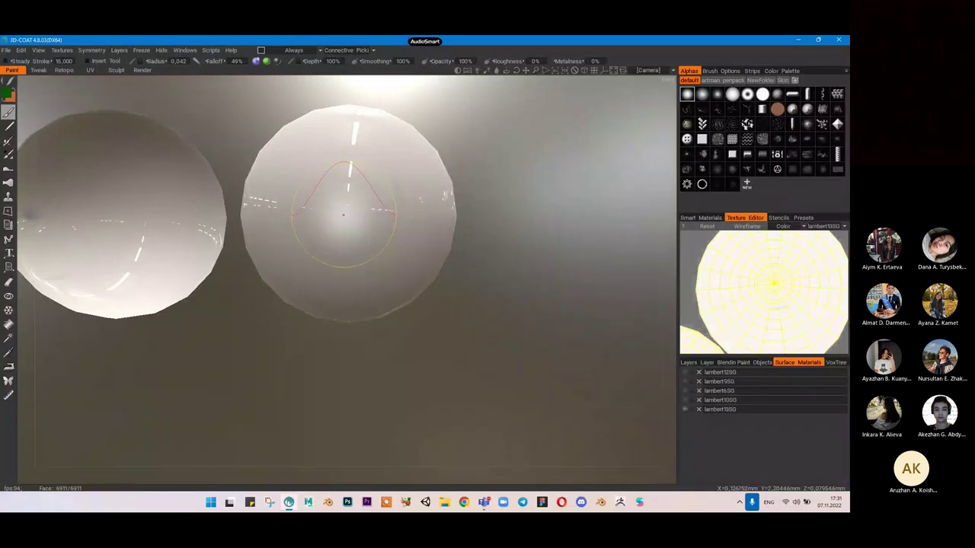
Step: Try green dabs at the center of the eyeball and undo them
click(344, 214)
drag(345, 215, 346, 214)
key(ctrl+z)
key(ctrl+z)
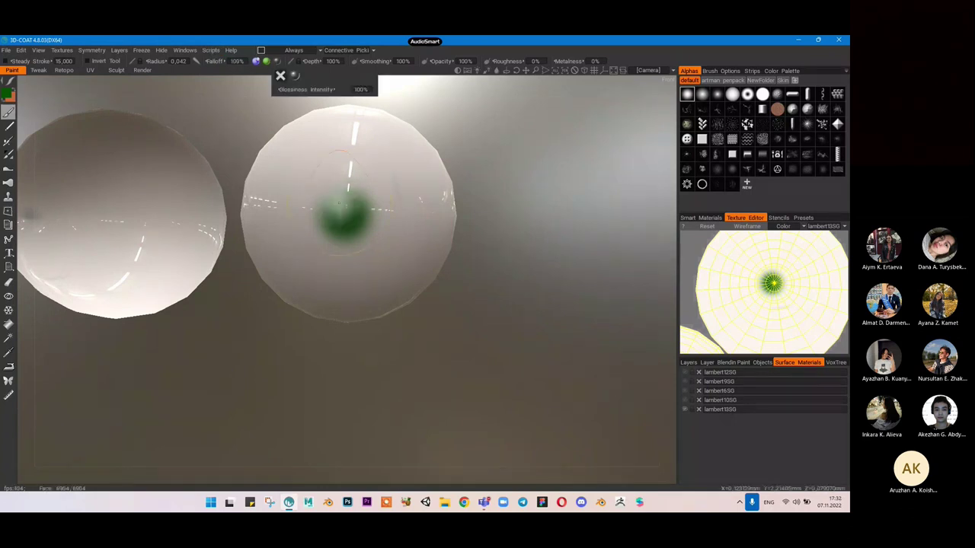
Step: Set the brush falloff to 0% and build up a solid round green iris at the eyeball's center
drag(345, 214, 346, 215)
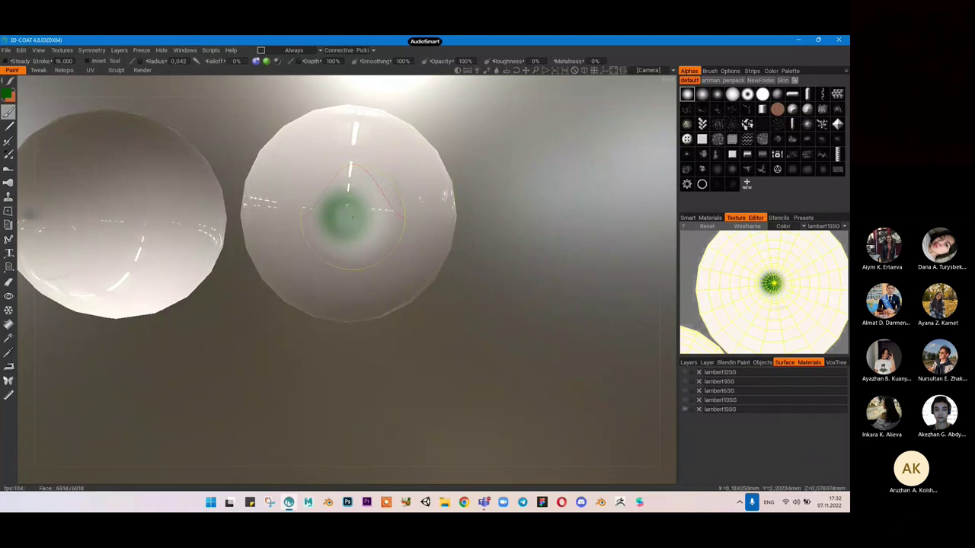
click(346, 217)
click(346, 218)
click(347, 217)
click(347, 217)
click(349, 217)
drag(630, 251, 632, 254)
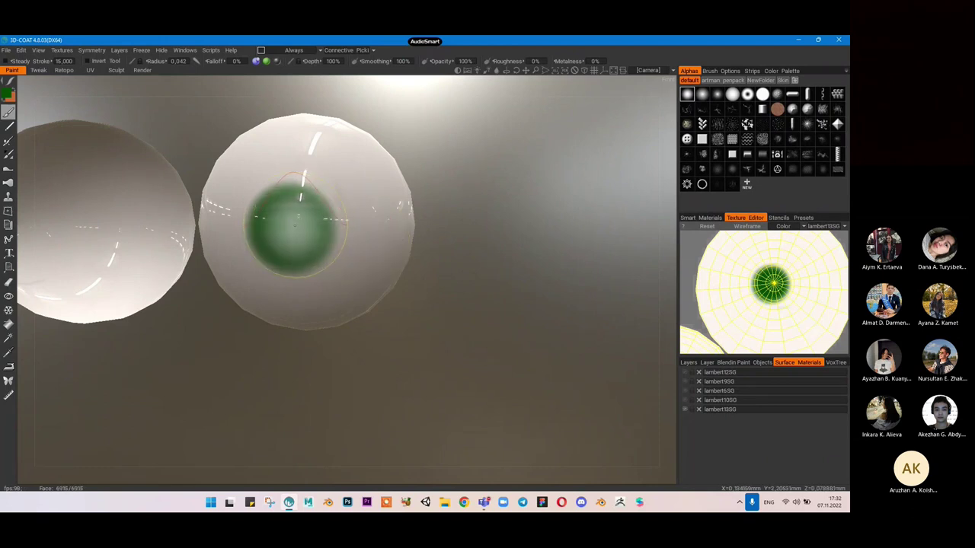
drag(295, 226, 299, 222)
click(298, 222)
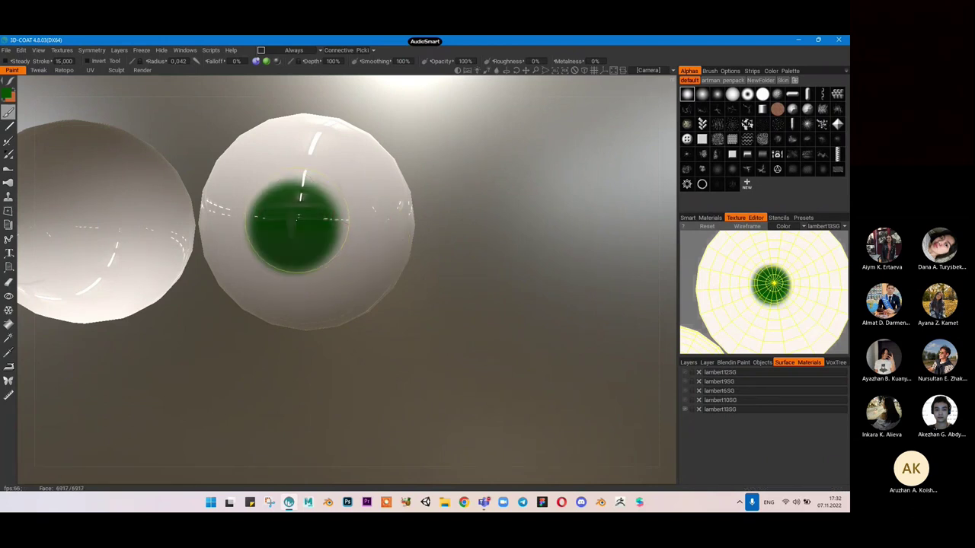
click(295, 234)
click(303, 228)
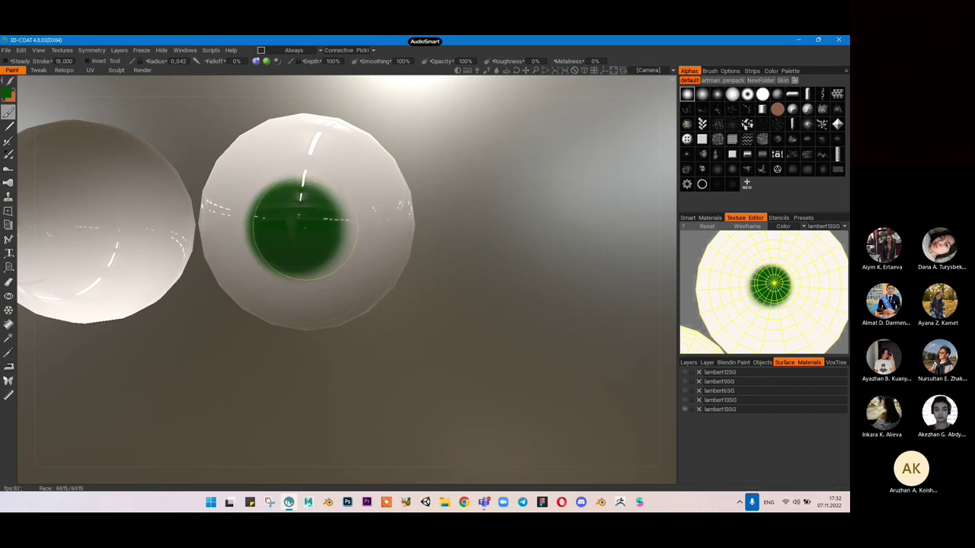
click(294, 219)
mouse_move(284, 224)
mouse_down()
mouse_move(297, 238)
mouse_move(297, 215)
mouse_move(302, 226)
mouse_up()
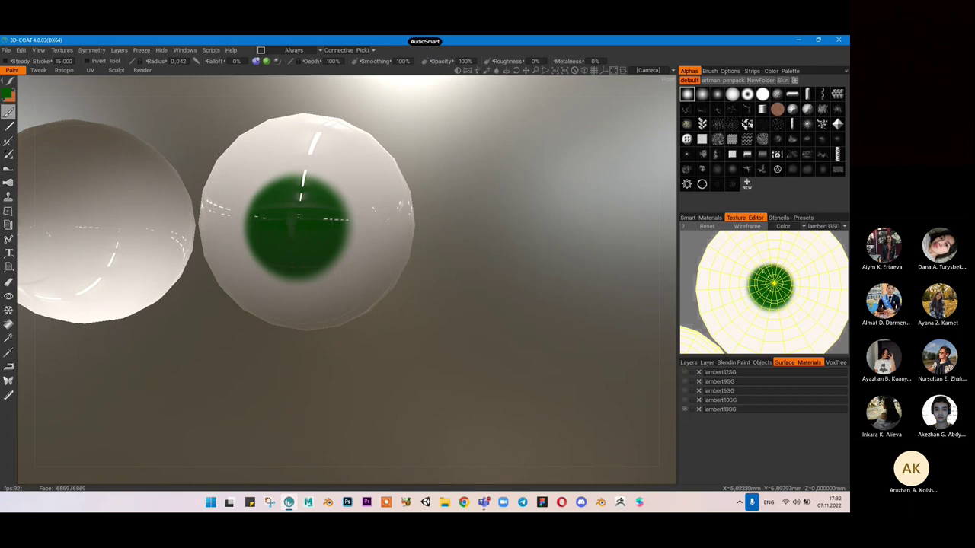
Step: Show the hidden surface materials again and check the green iris against the whole face
click(685, 390)
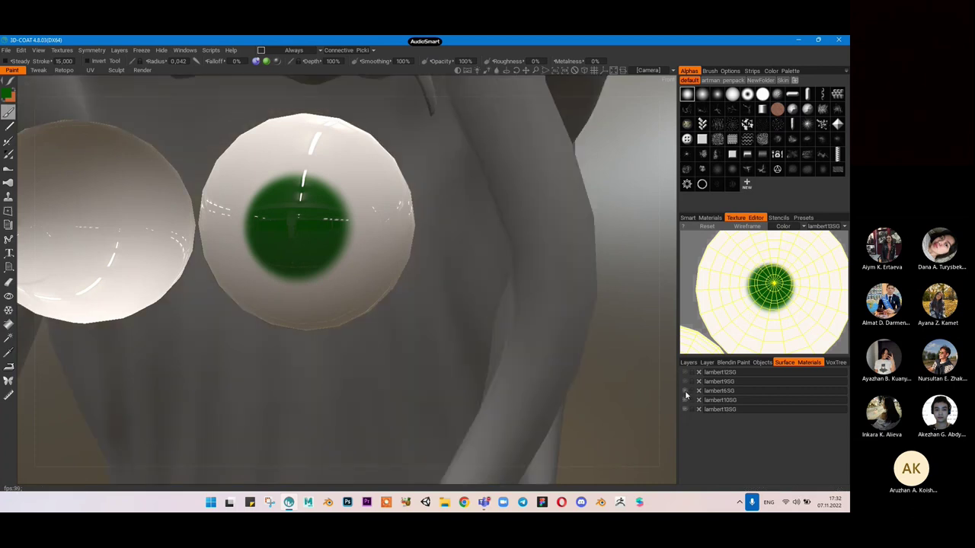
click(685, 380)
click(686, 373)
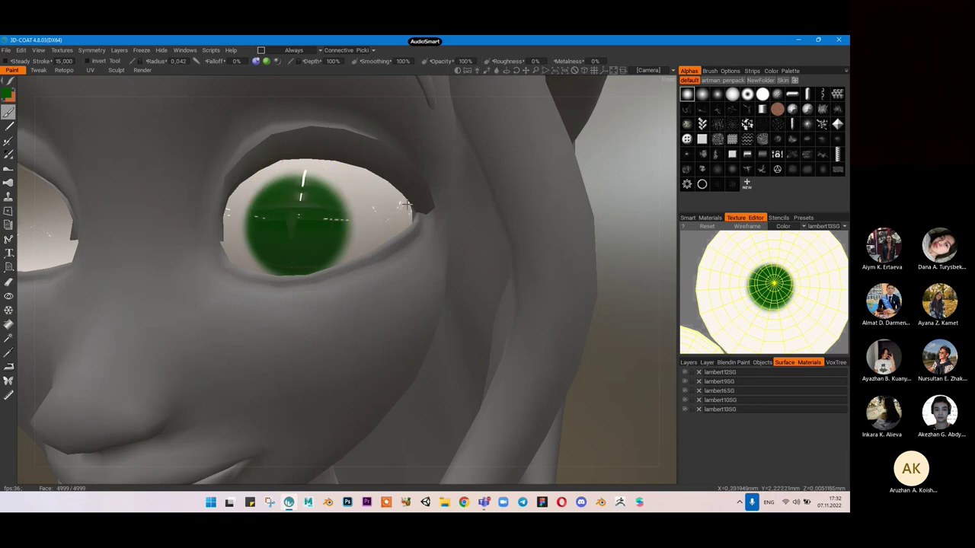
alt+right_drag(406, 207, 393, 198)
alt+drag(394, 198, 401, 198)
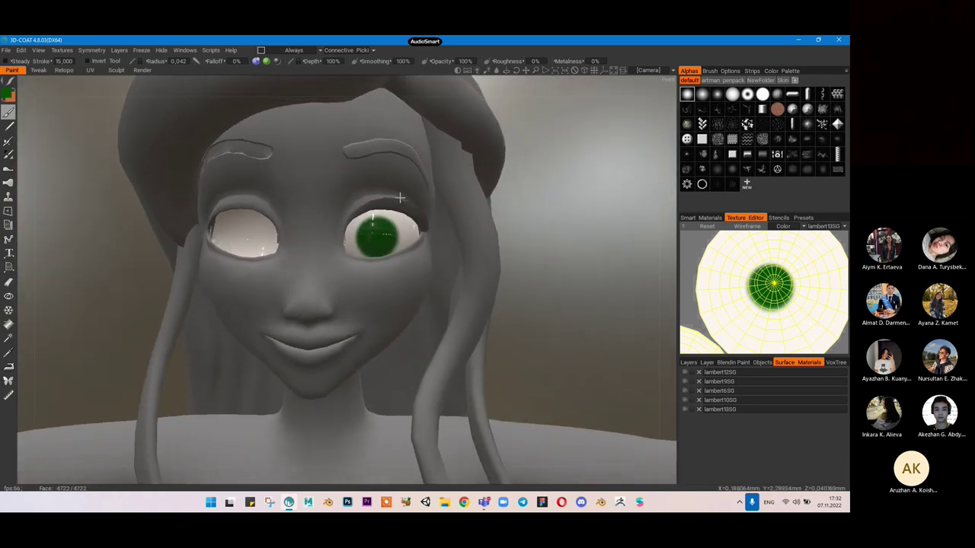
Step: Frame the painted eye closely, raise the brush radius to 0.045 and widen the green iris
alt+middle_drag(412, 196, 409, 218)
alt+right_drag(409, 218, 419, 229)
scroll(418, 228, up, 2)
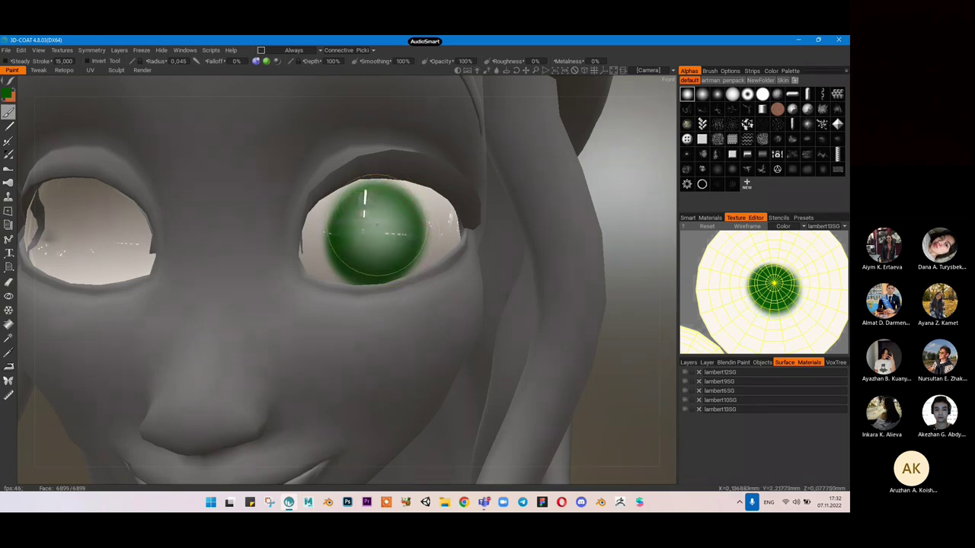
Step: Try erasing the lower edge of the iris with the Eraser at a small radius, undo it, and show the layer list
click(8, 281)
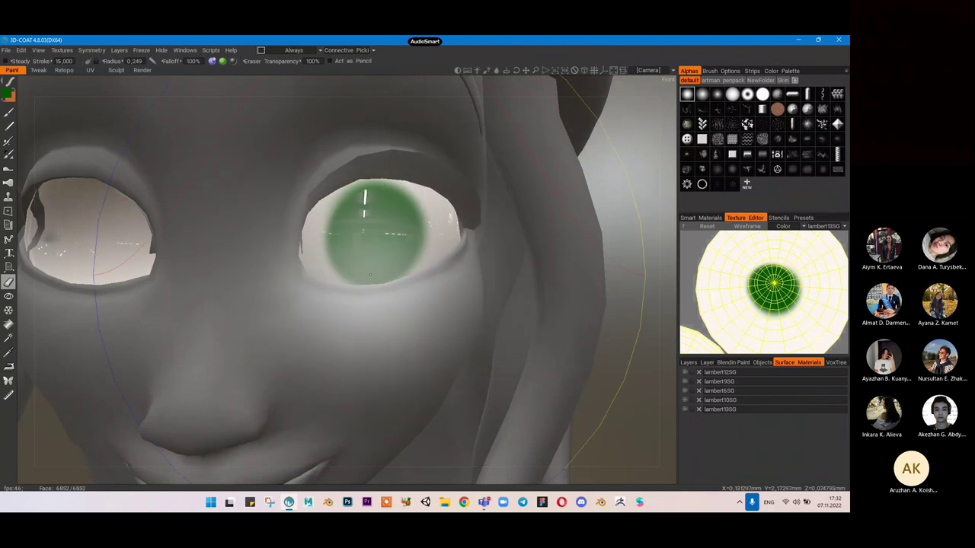
scroll(365, 271, down, 3)
scroll(362, 269, down, 14)
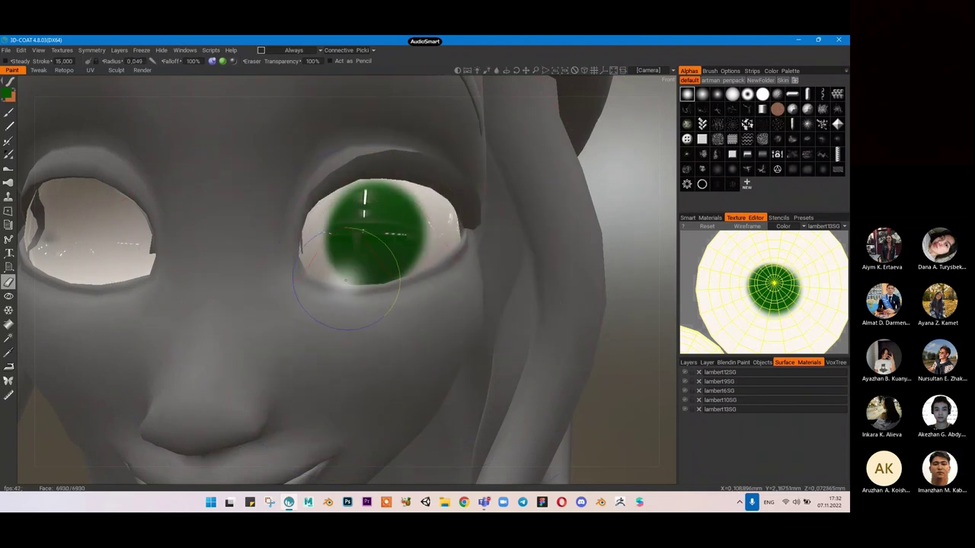
drag(319, 259, 341, 279)
key(ctrl+z)
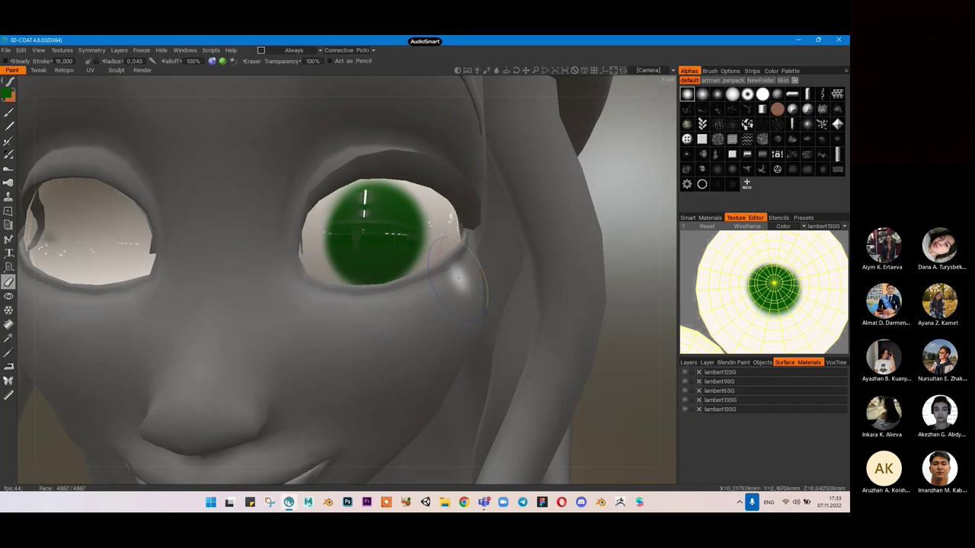
click(688, 362)
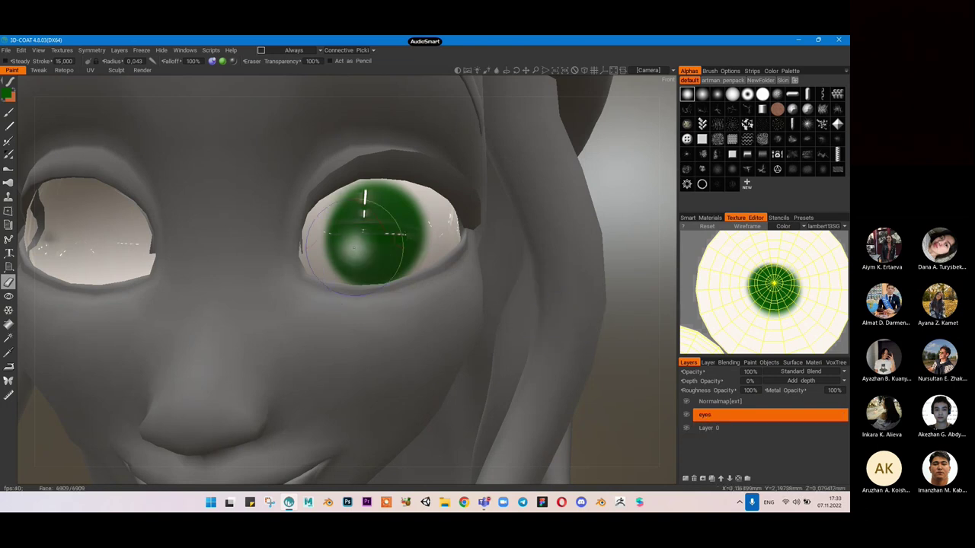
Step: Set the paint color to a bright off-white matching the eyeball, RGB 251, 248, 239
click(8, 93)
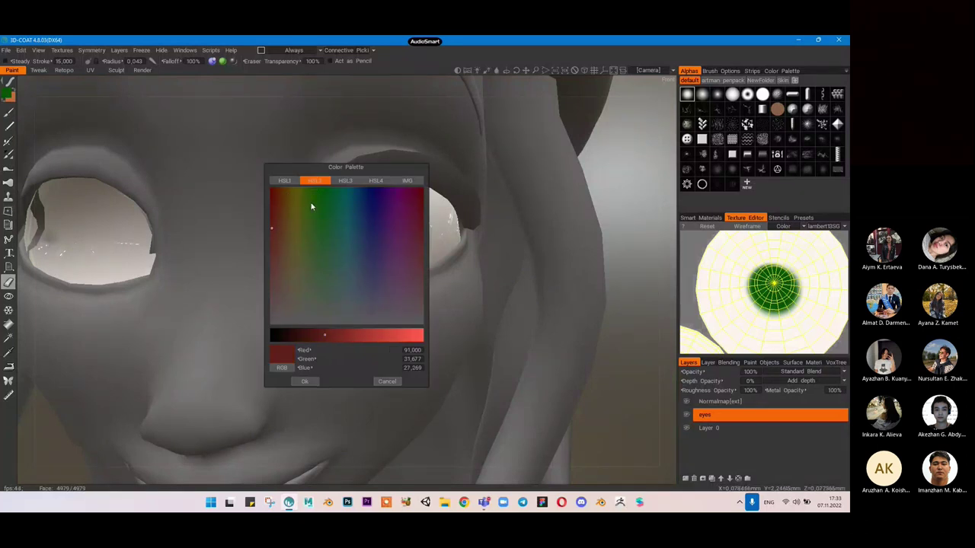
click(295, 324)
click(347, 337)
drag(356, 341, 479, 304)
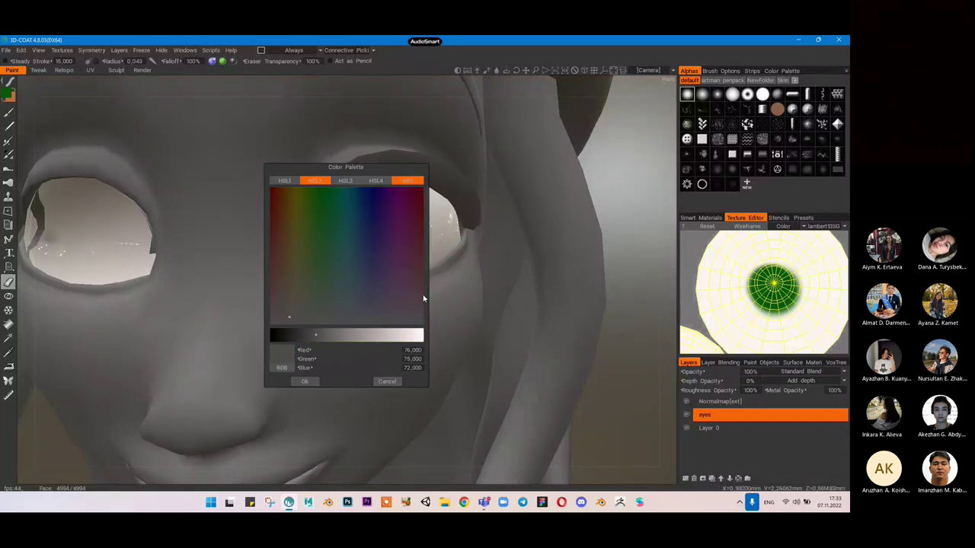
drag(418, 333, 441, 336)
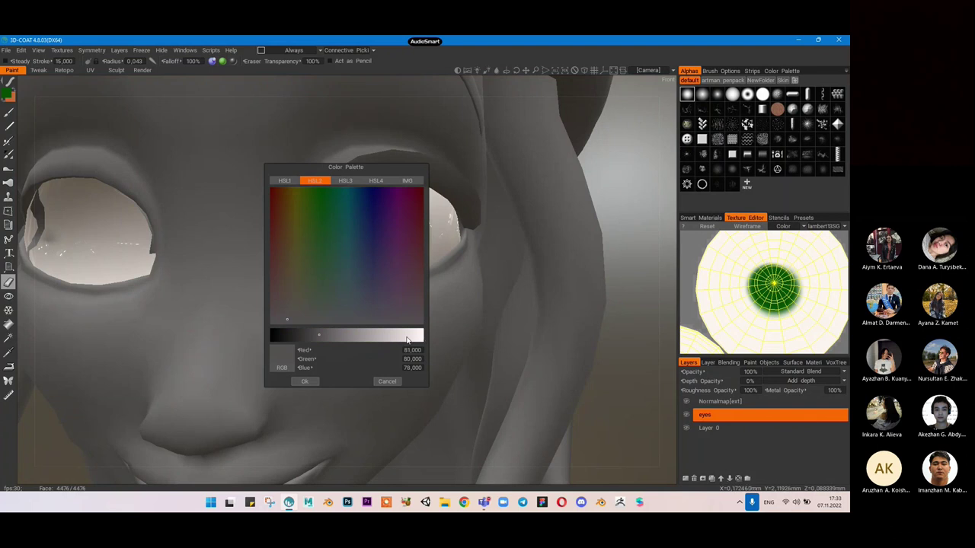
drag(320, 337, 427, 337)
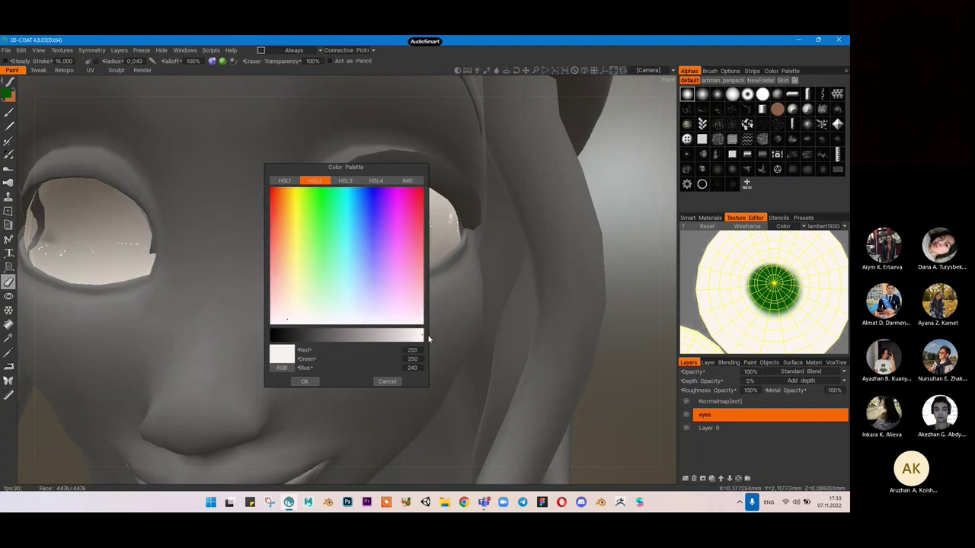
click(447, 247)
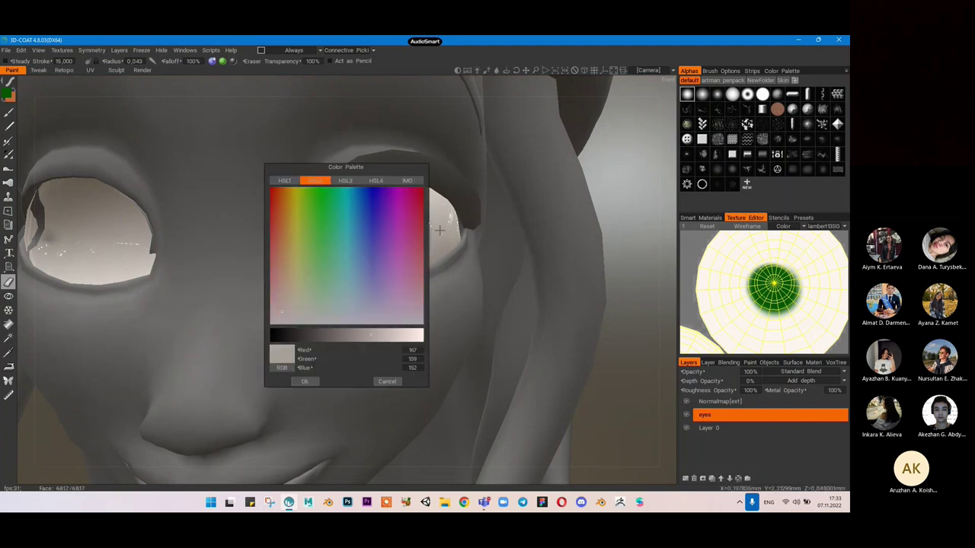
click(421, 336)
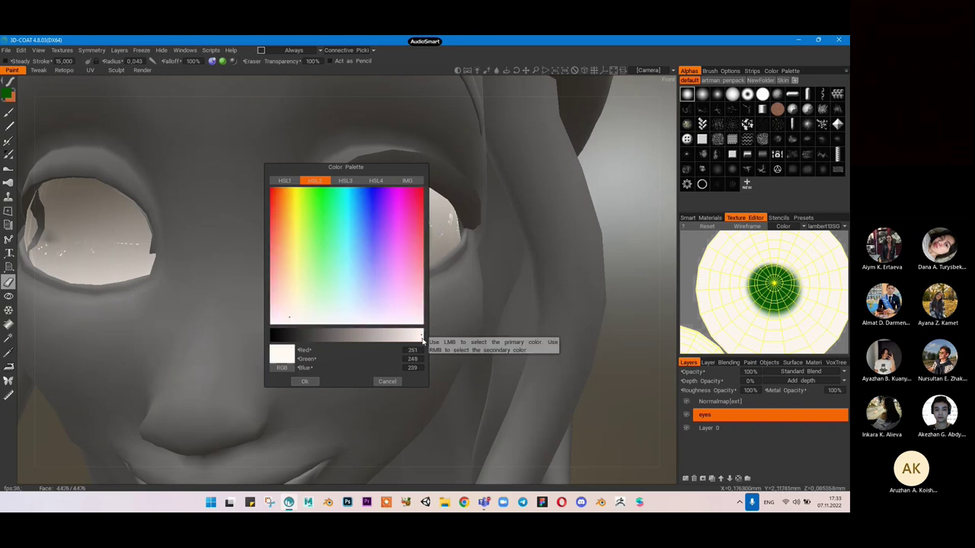
click(304, 381)
Step: Paint over the whole green iris in off-white with the Brush until the eyeball is plain again
mouse_move(369, 227)
mouse_down()
mouse_move(366, 217)
mouse_move(388, 240)
mouse_up()
scroll(374, 246, up, 5)
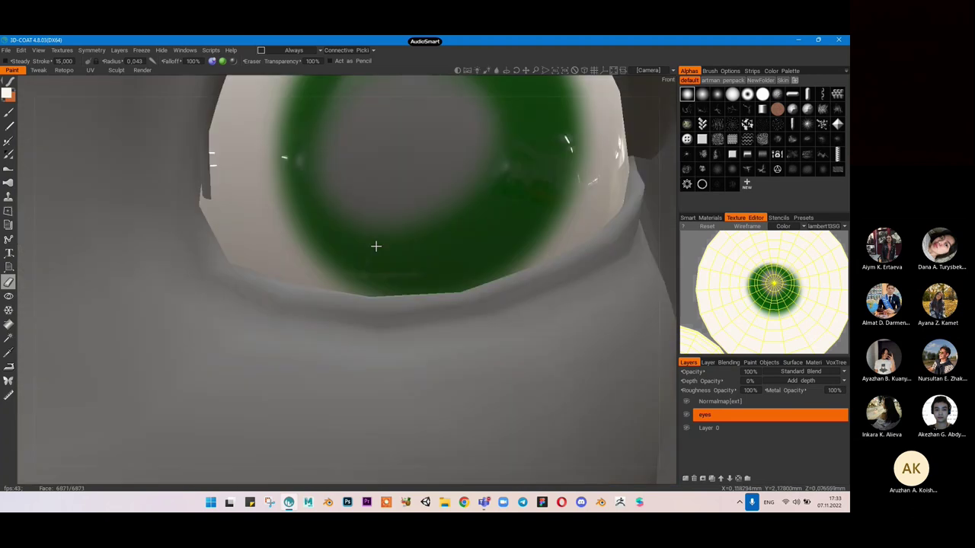
click(7, 112)
drag(289, 182, 461, 204)
mouse_move(470, 171)
mouse_down()
mouse_move(488, 179)
mouse_move(451, 192)
mouse_up()
mouse_move(328, 175)
mouse_down()
mouse_move(224, 131)
mouse_move(273, 162)
mouse_up()
click(344, 274)
alt+right_drag(343, 270, 336, 260)
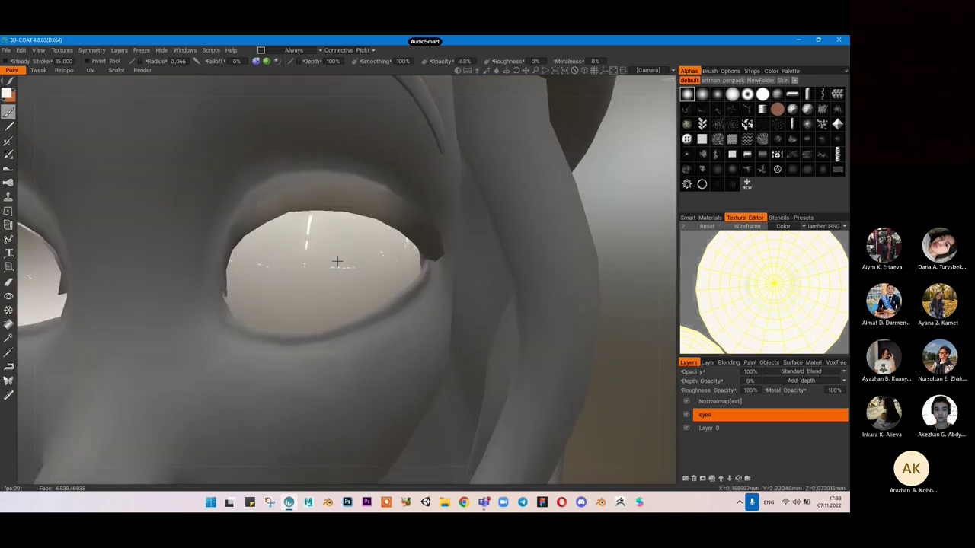
Step: Add a layer directly above the eyes layer, name it "eye details" and make it active
scroll(336, 261, up, 3)
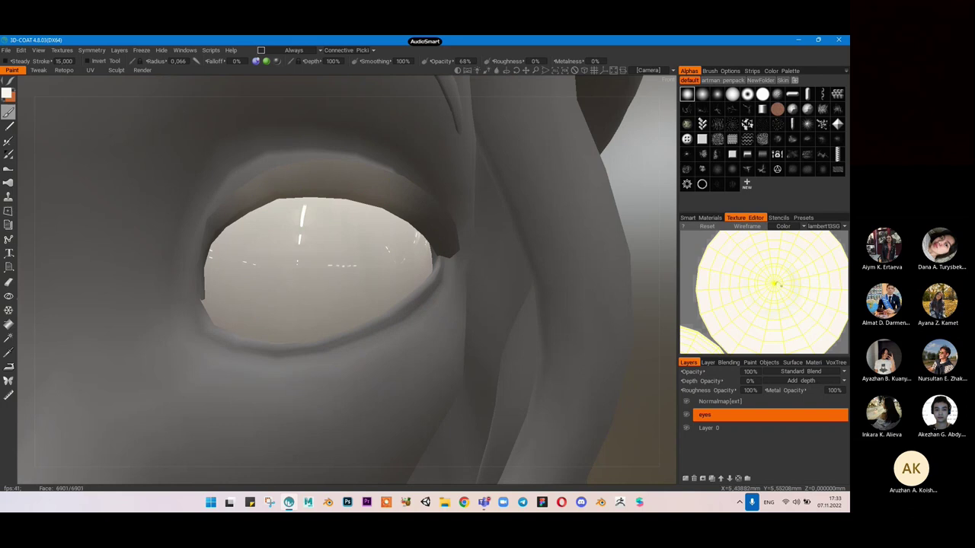
scroll(777, 283, up, 2)
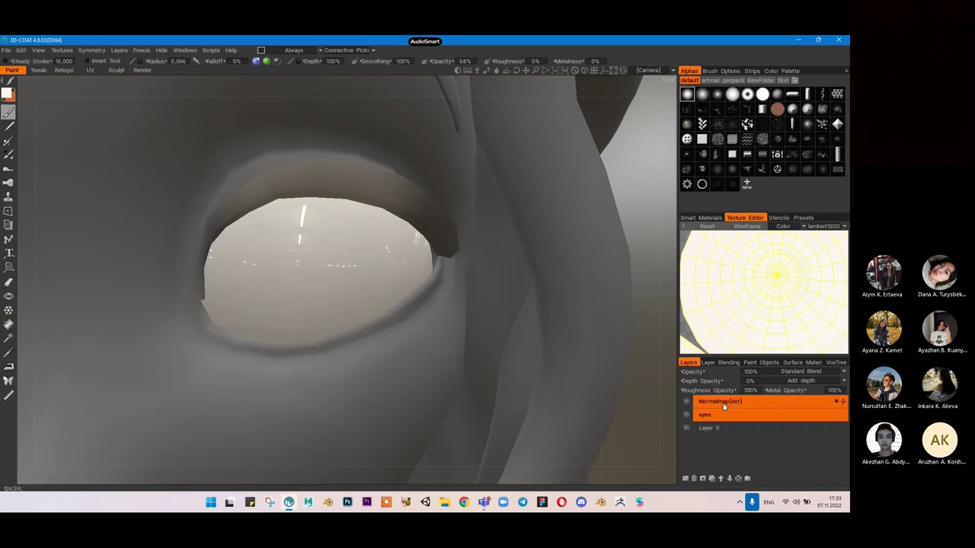
click(684, 478)
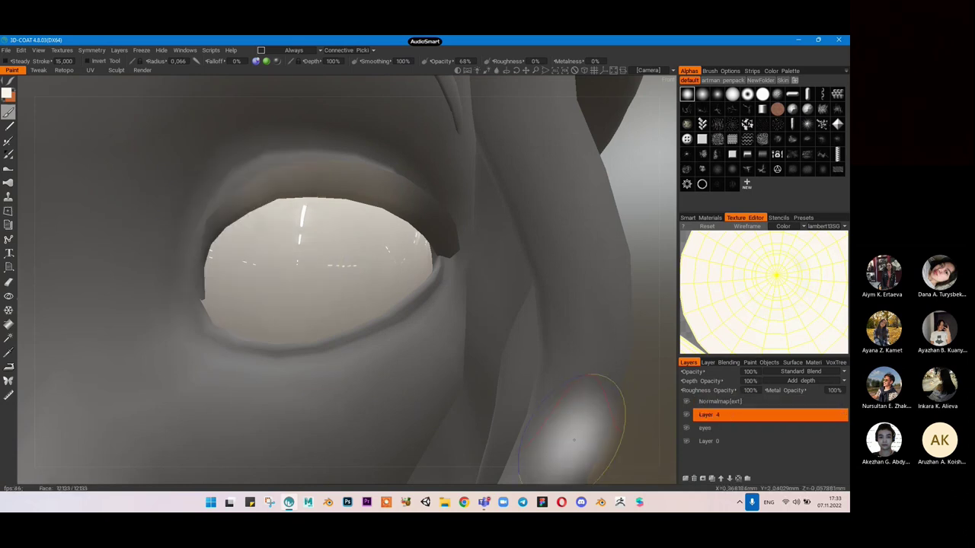
double_click(714, 418)
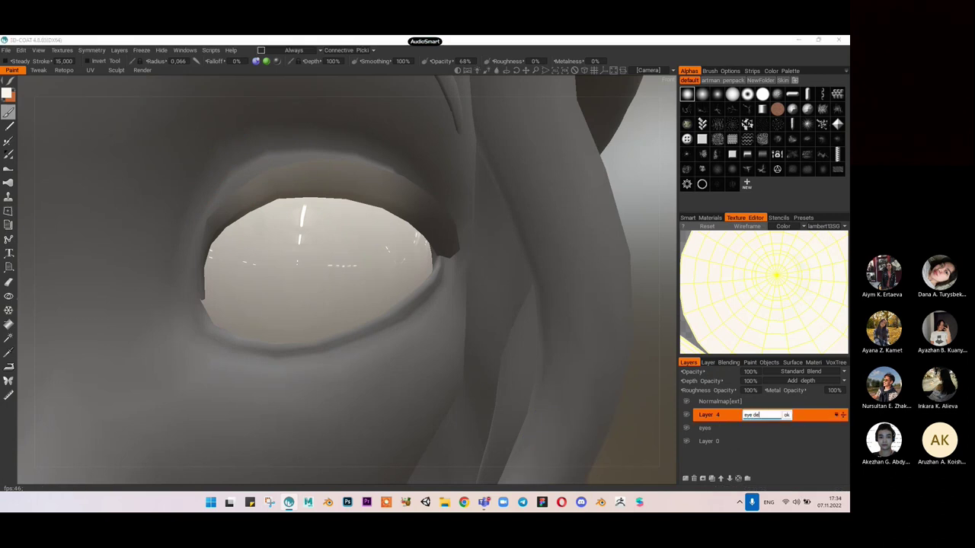
text(eye details)
key(Return)
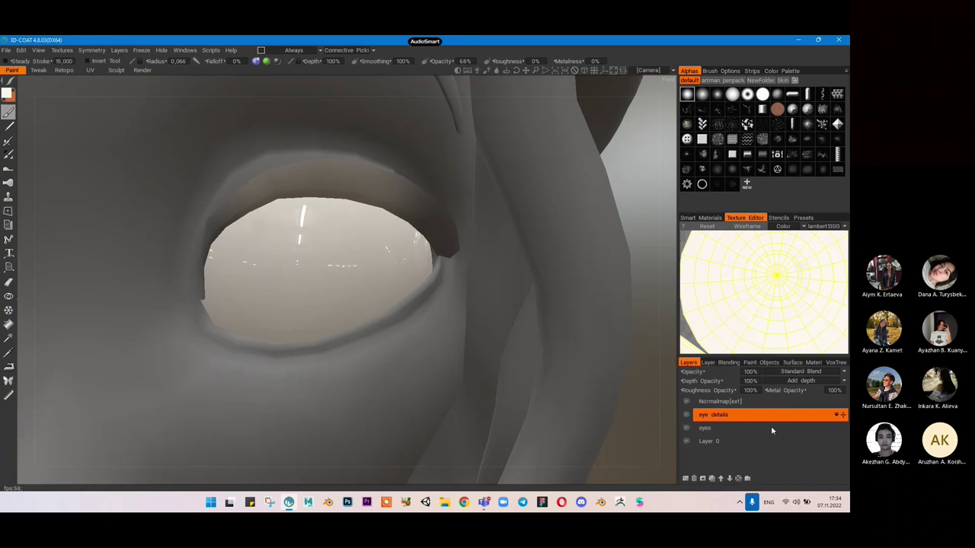
ctrl+click(714, 442)
click(729, 415)
Step: Choose the hard-edged white round alpha, set the brush radius to 0.045 and frame the blank eye
click(733, 96)
click(763, 95)
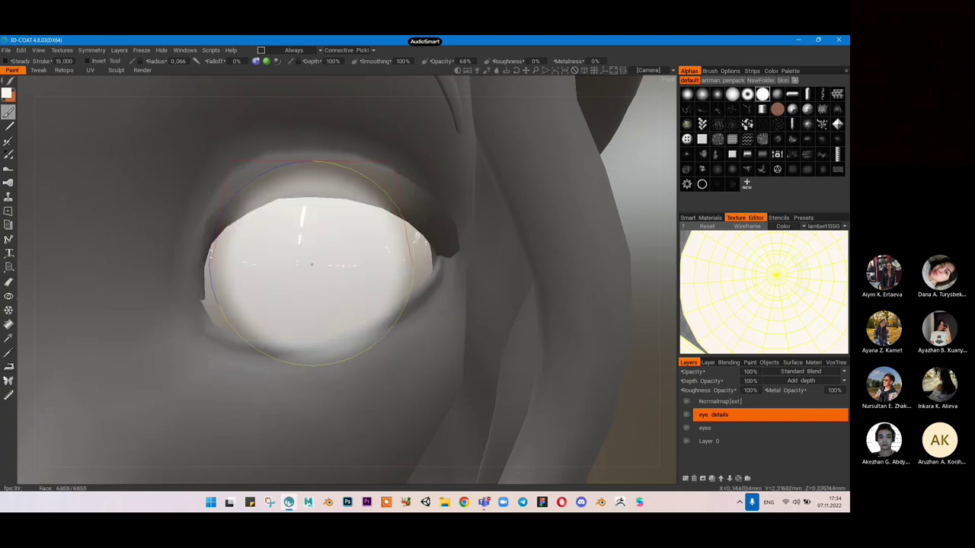
scroll(311, 266, down, 3)
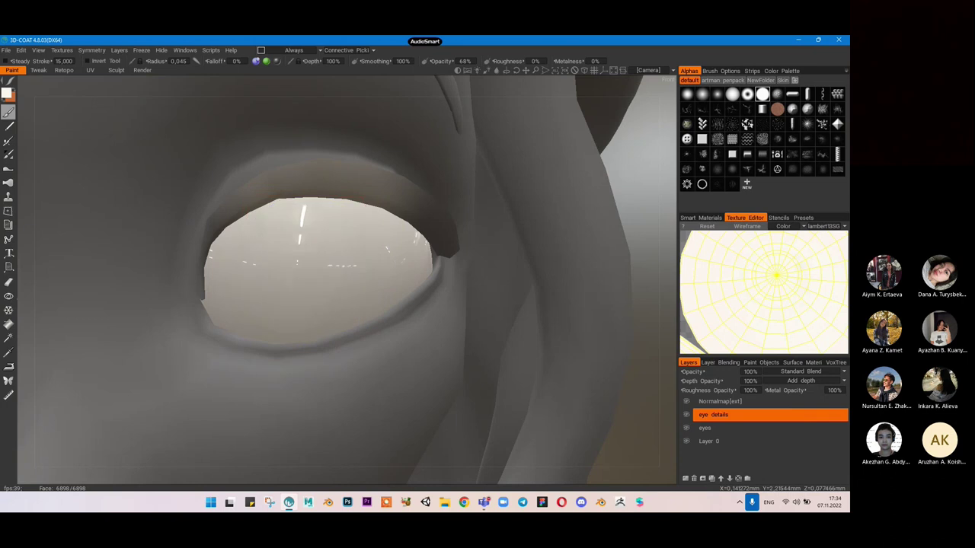
alt+middle_drag(312, 266, 375, 197)
mouse_move(313, 261)
alt+mouse_down()
mouse_move(335, 264)
mouse_move(340, 231)
mouse_move(428, 237)
alt+mouse_up()
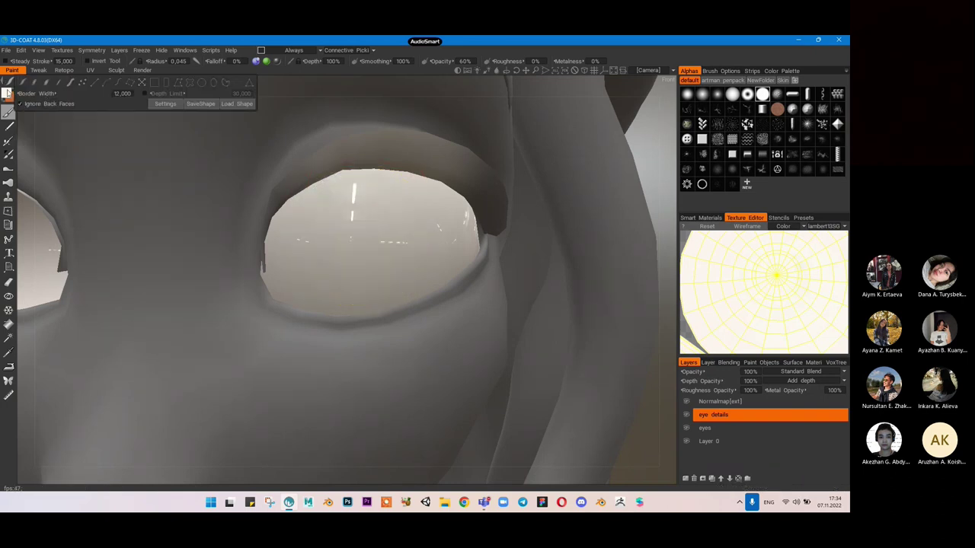
Step: Set the paint color to a medium green with a green value of 133
click(8, 93)
click(331, 188)
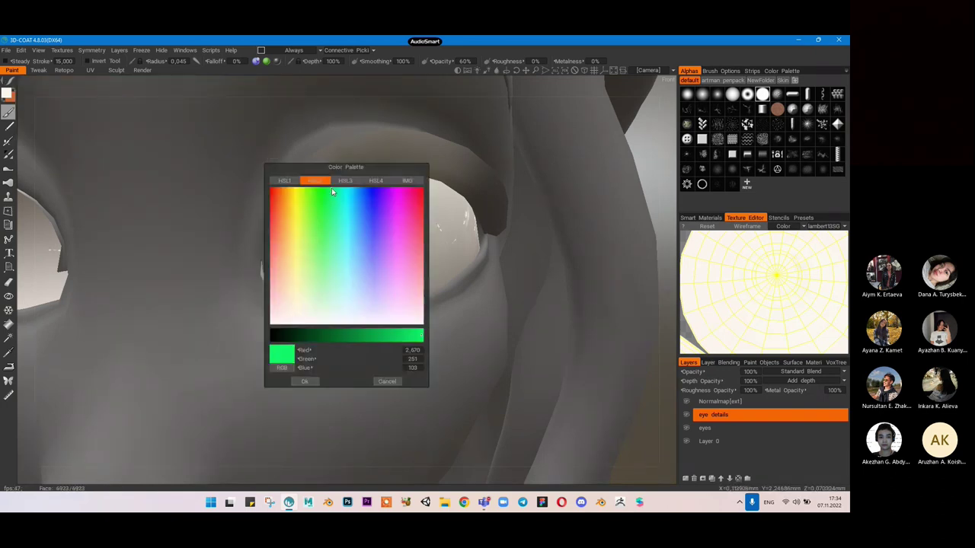
click(350, 338)
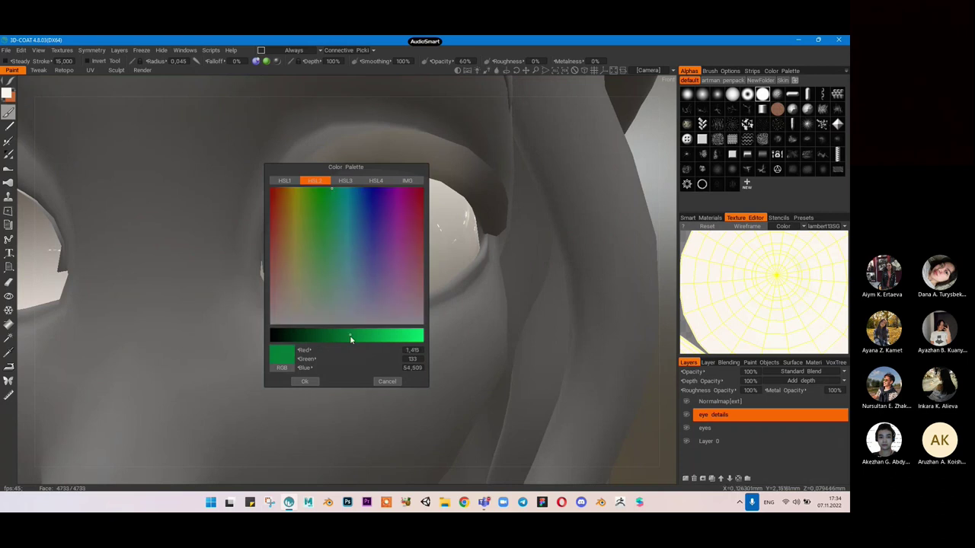
click(304, 381)
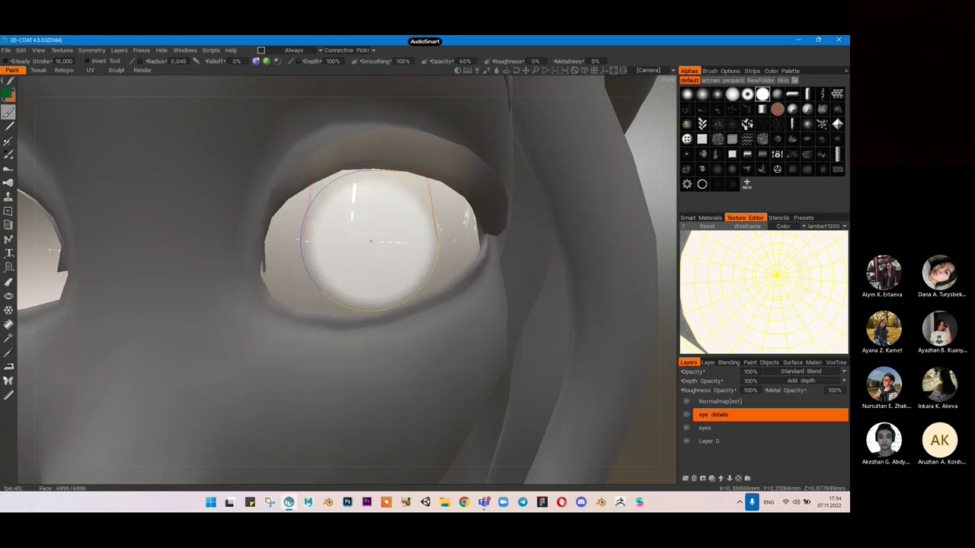
Step: Stamp a test iris on the eye, undo it, and set the eye details layer's depth opacity to 0%
click(370, 241)
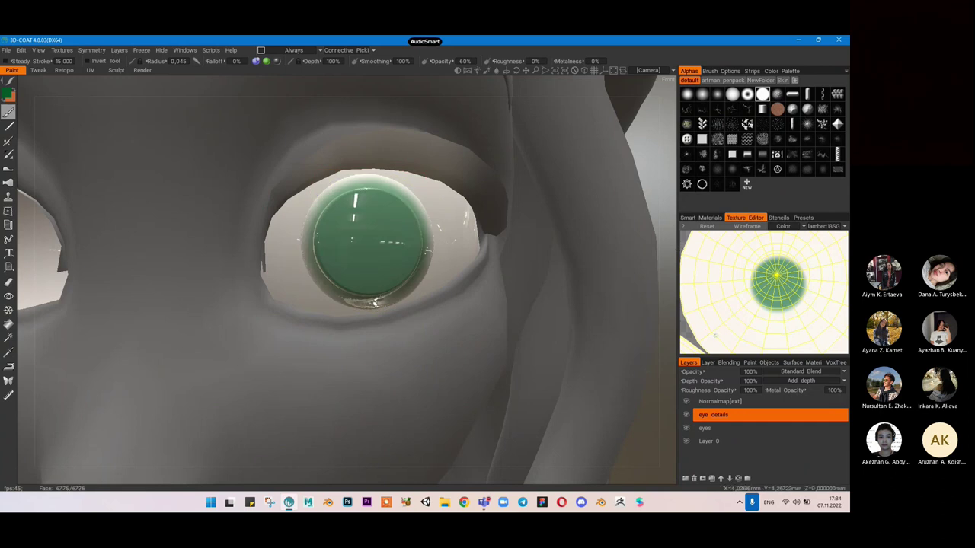
key(ctrl+z)
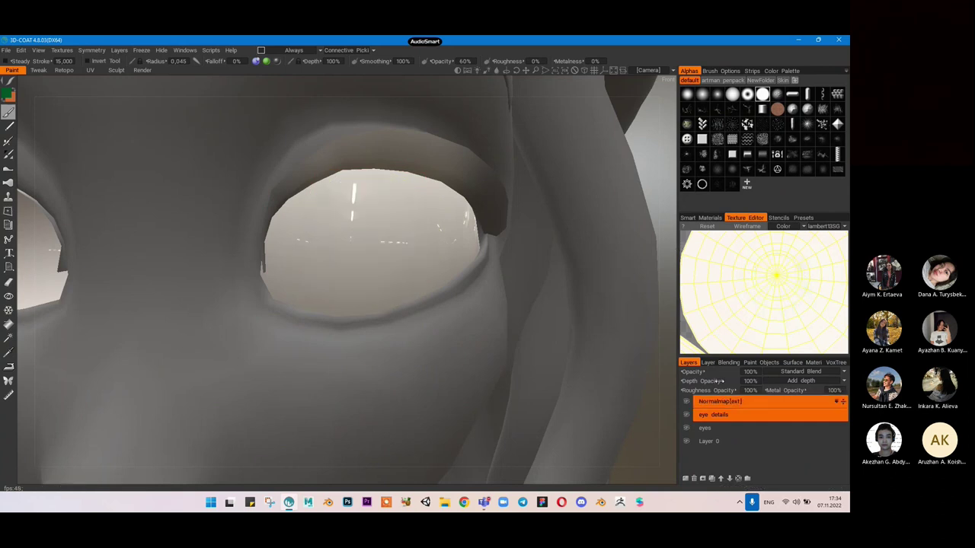
drag(695, 380, 631, 385)
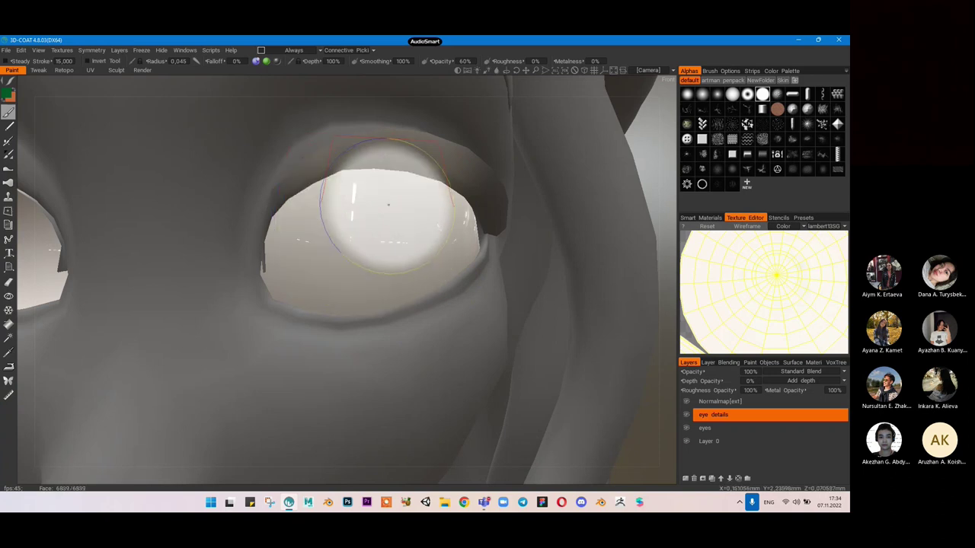
Step: Set the brush radius to 0.042 to fit the iris within the eye opening
mouse_move(570, 255)
alt+mouse_down()
mouse_move(528, 263)
mouse_move(537, 254)
mouse_move(539, 264)
alt+mouse_up()
middle_drag(538, 265, 543, 264)
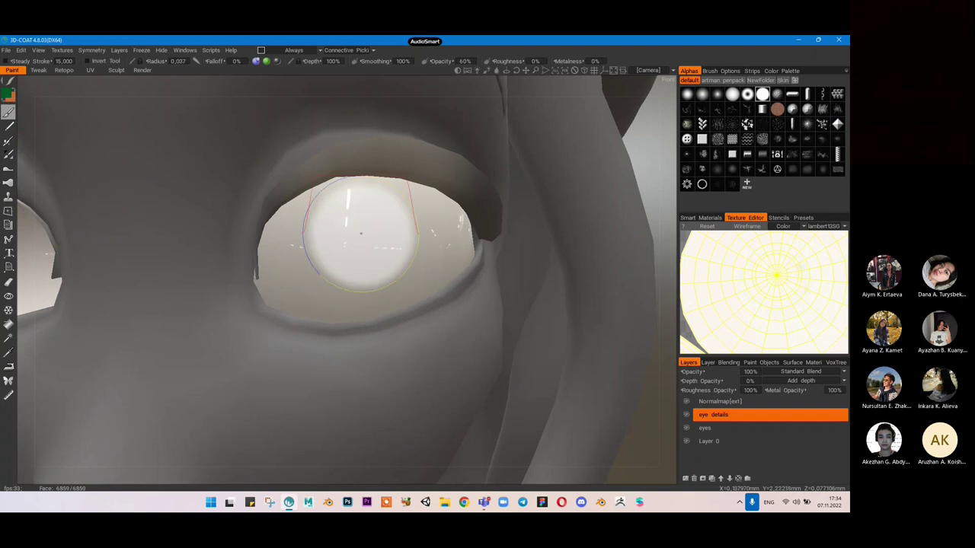
scroll(360, 236, up, 1)
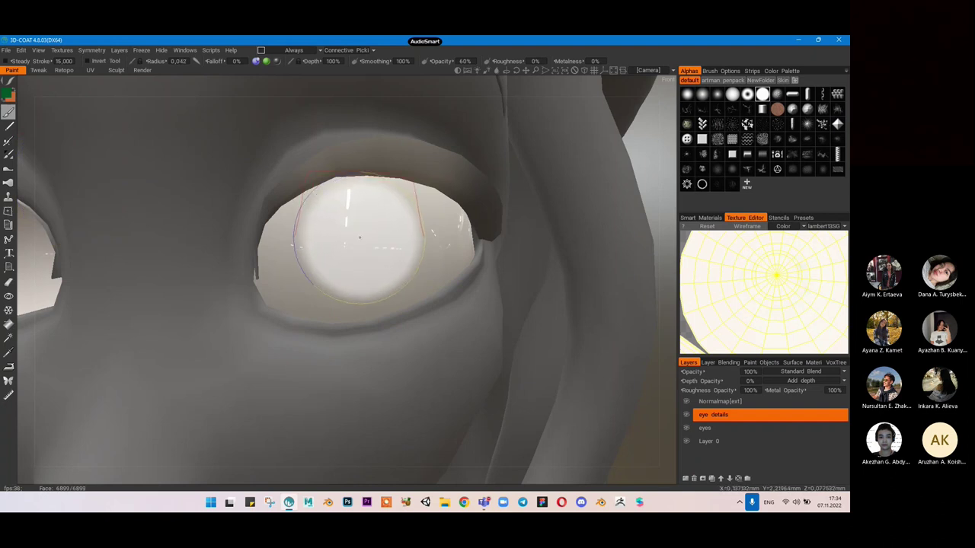
key(bracketright)
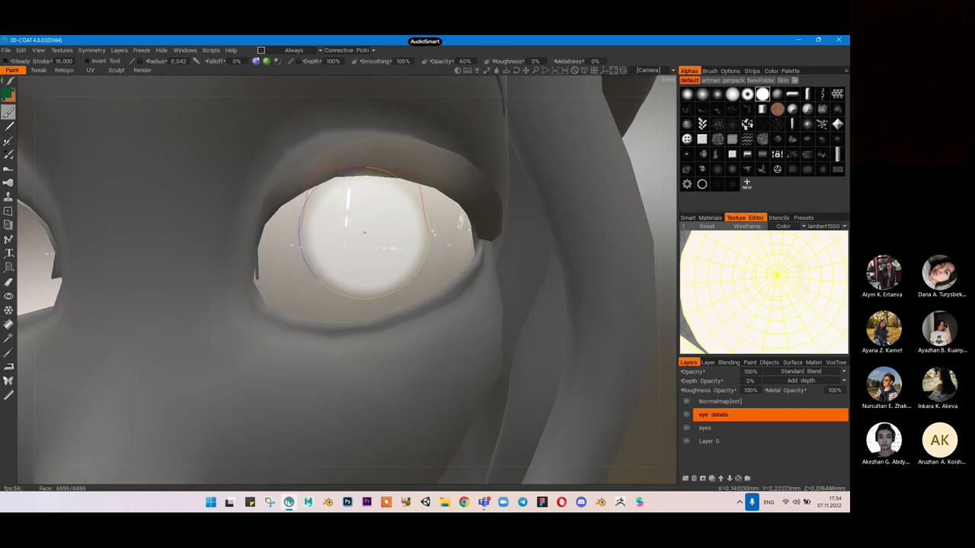
click(363, 237)
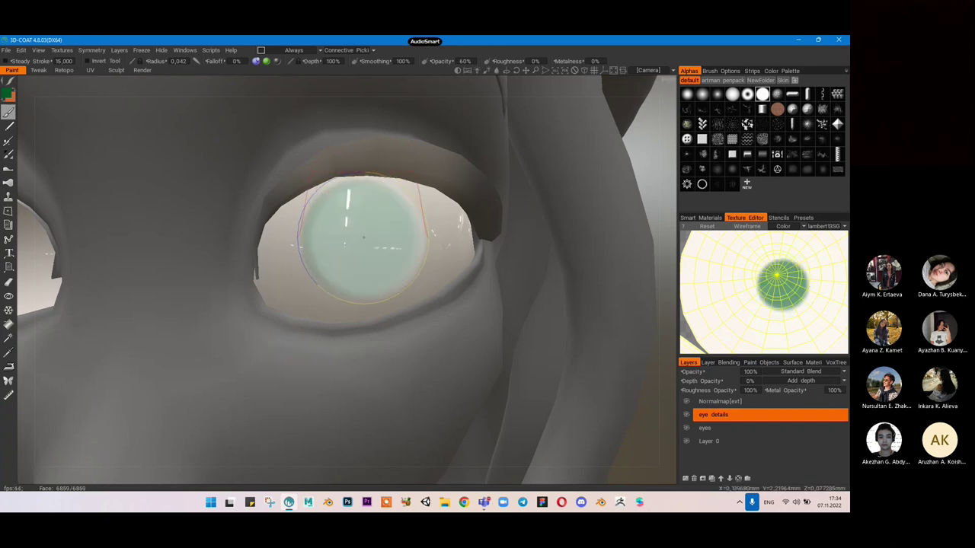
key(ctrl+z)
click(366, 236)
key(ctrl+z)
click(371, 236)
key(ctrl+z)
click(371, 249)
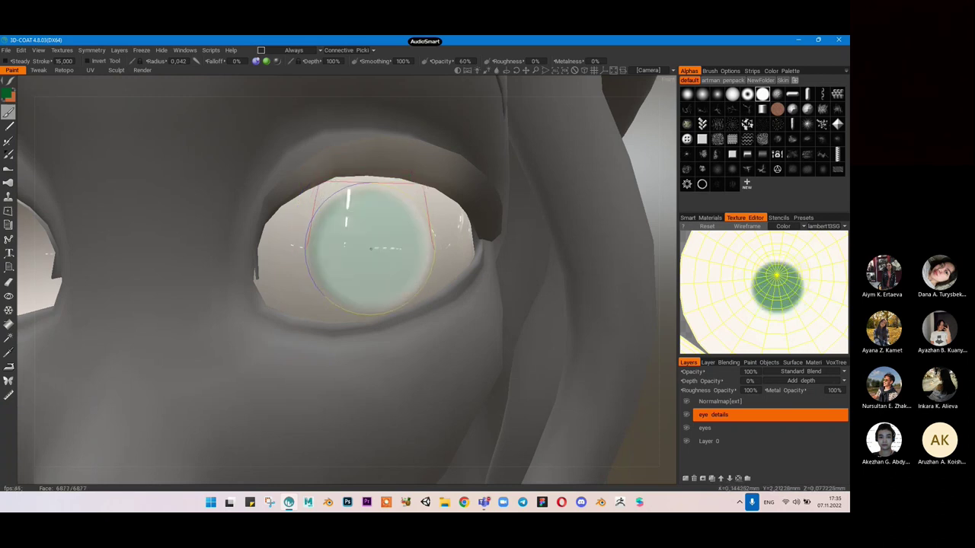
key(ctrl+z)
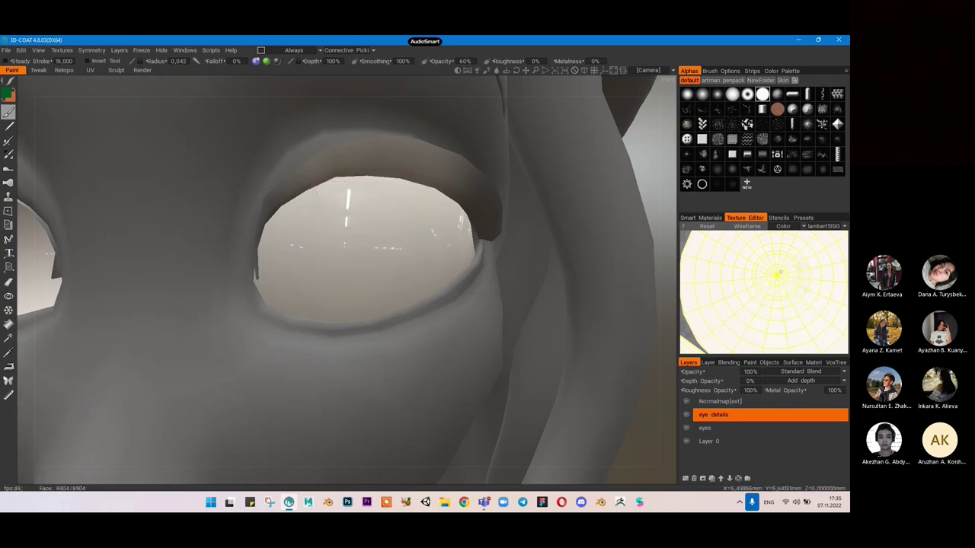
Step: Stamp the green iris repeatedly over the eyeball's wireframe center, undoing any misplaced stamp, until it is a solid disc
click(345, 249)
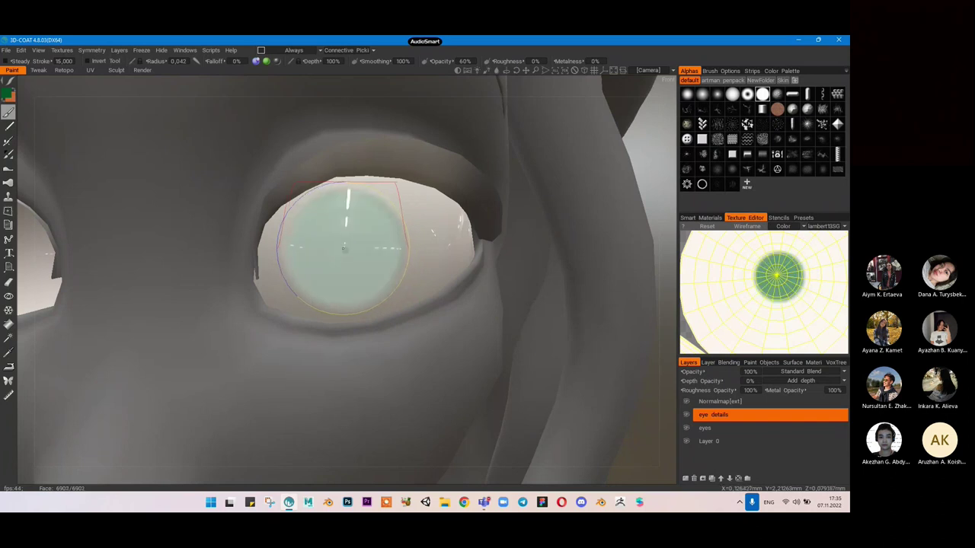
click(345, 248)
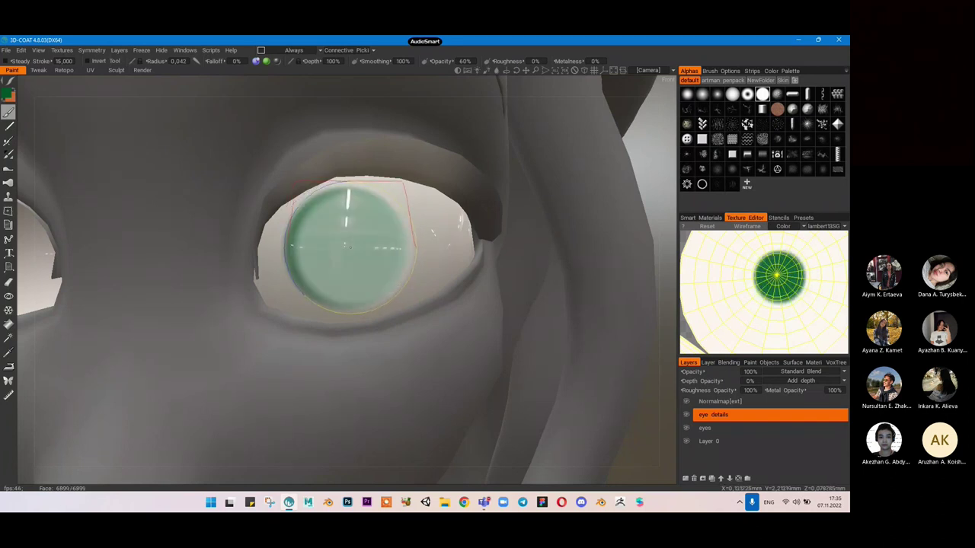
click(345, 245)
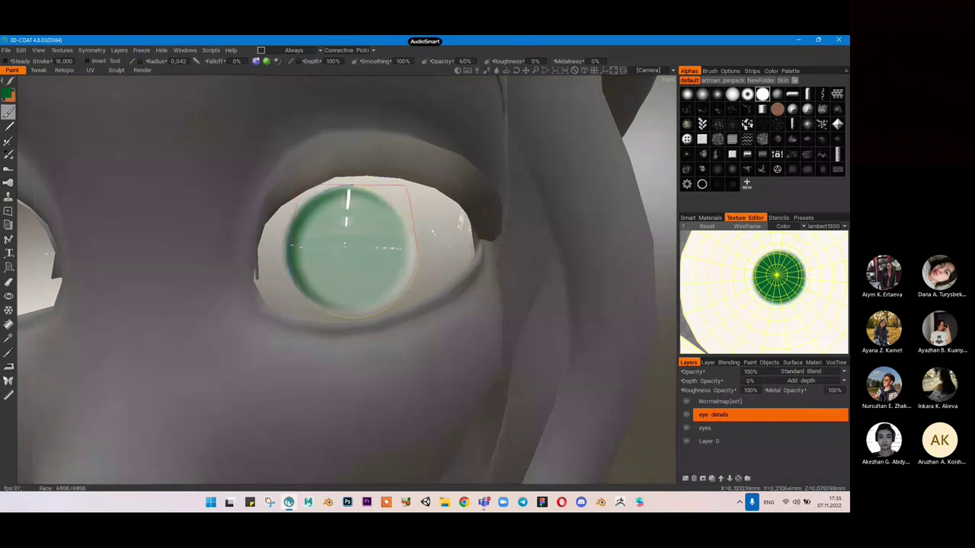
click(355, 250)
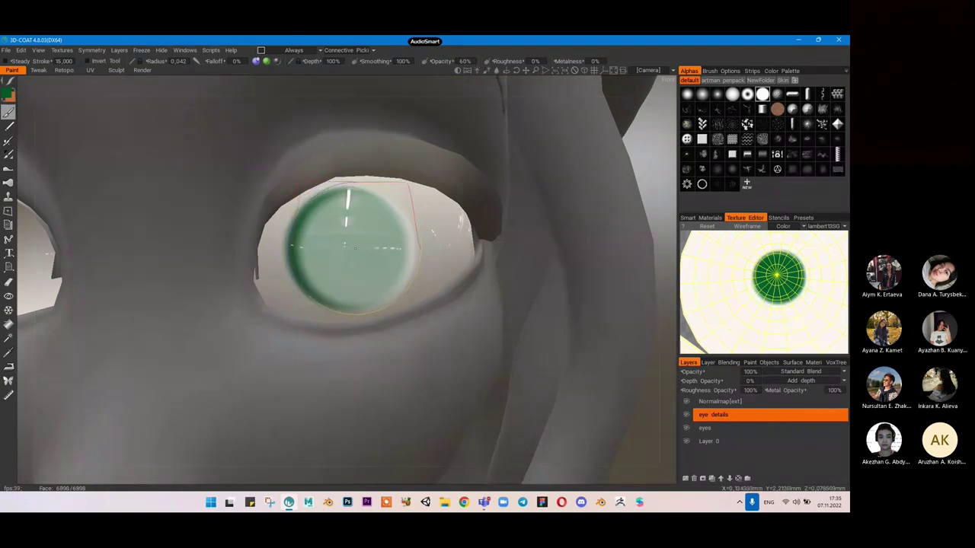
click(355, 244)
key(ctrl+z)
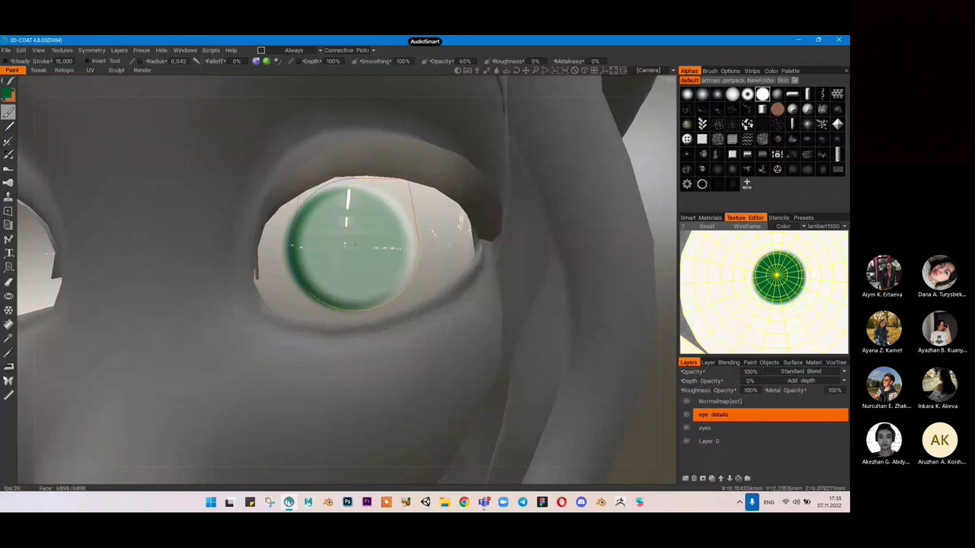
click(342, 244)
drag(343, 245, 343, 246)
click(344, 245)
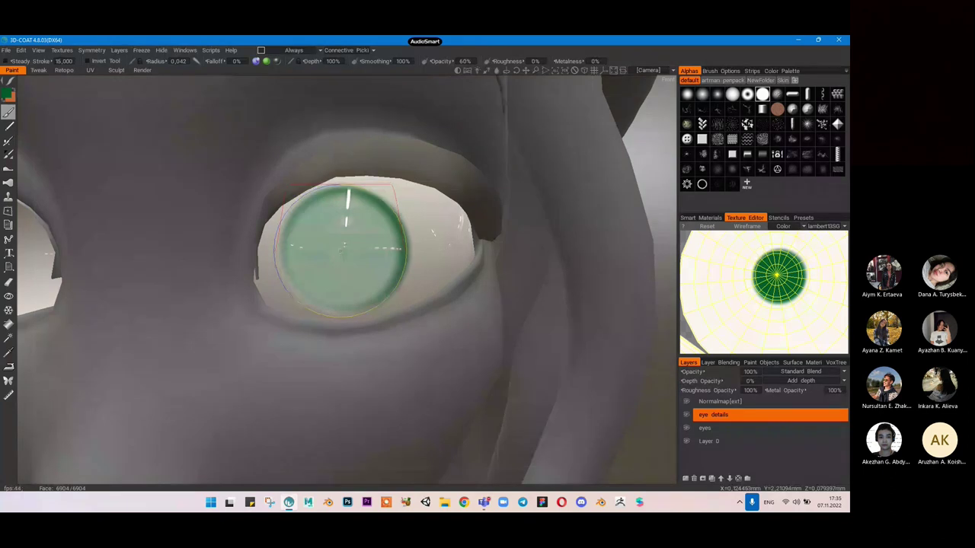
alt+drag(509, 266, 469, 269)
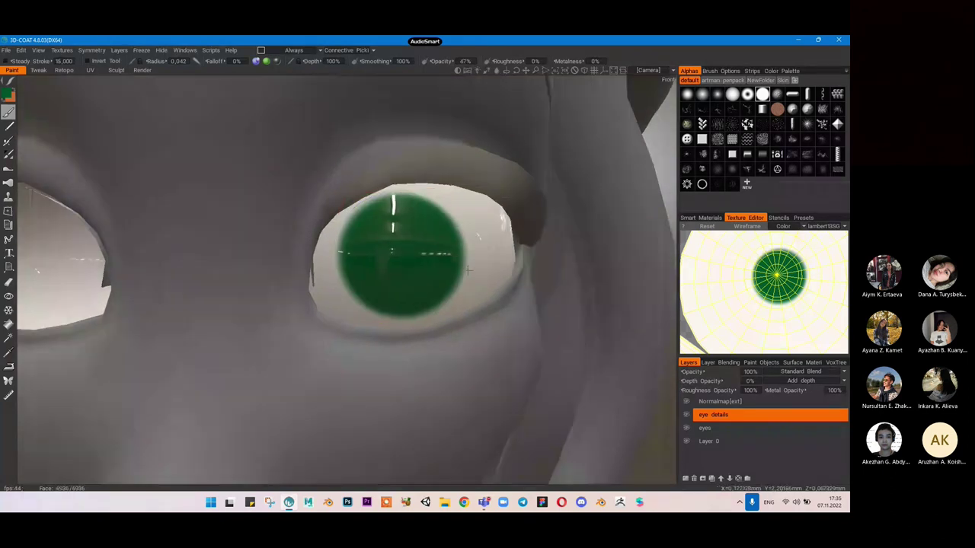
Step: Enlarge the green iris by stamping over its center with the brush radius at 0.048, undoing any misplaced stamps
alt+right_drag(469, 269, 433, 267)
alt+drag(433, 267, 393, 259)
right_drag(396, 242, 440, 226)
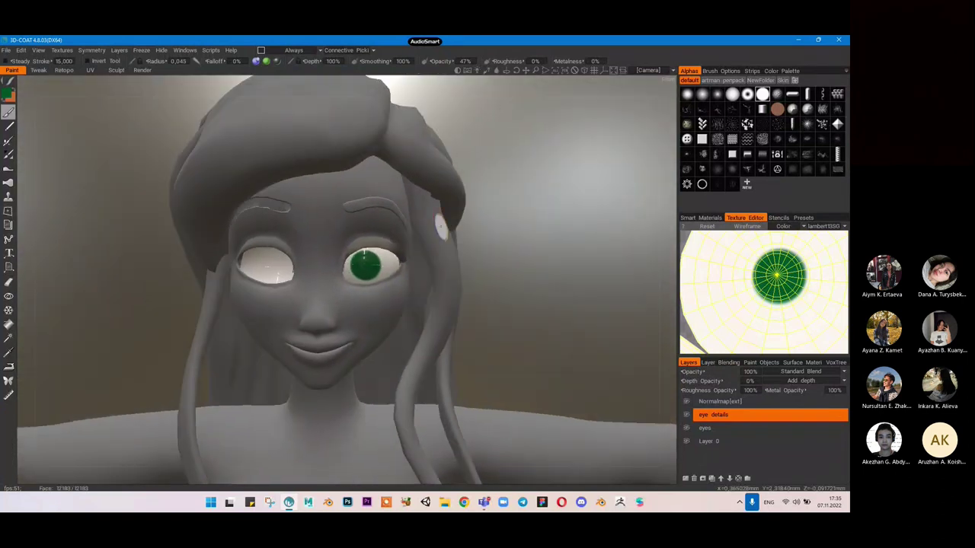
scroll(440, 227, up, 8)
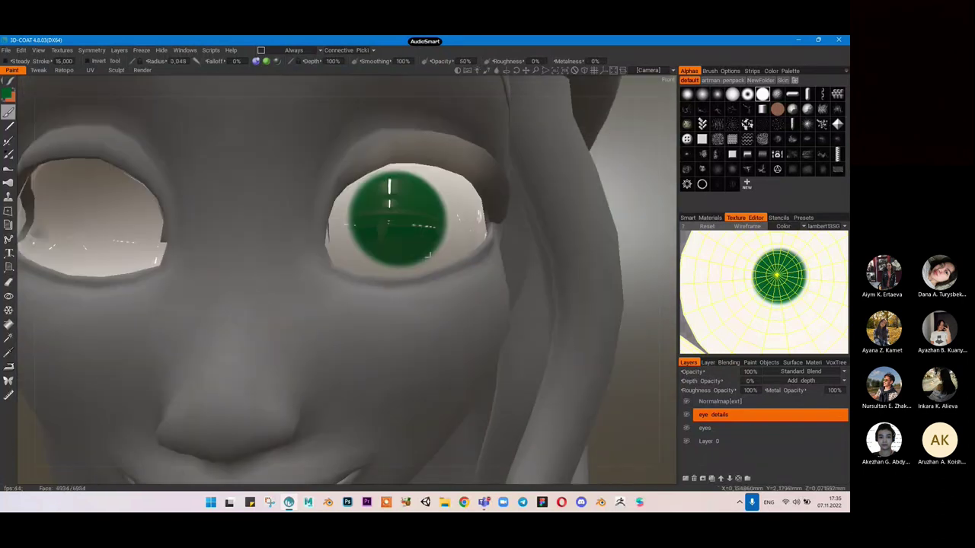
alt+middle_drag(428, 256, 372, 259)
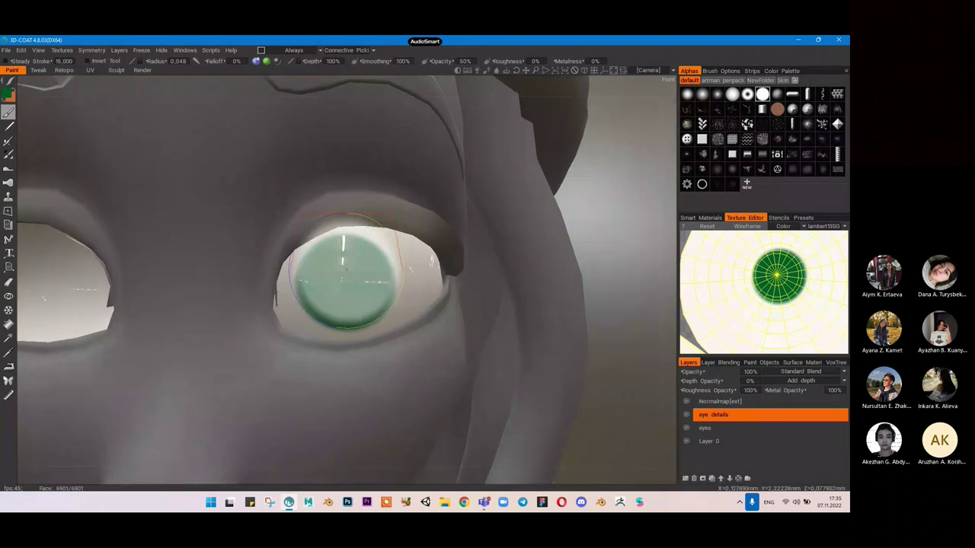
key(ctrl+z)
key(ctrl+z)
scroll(344, 263, down, 3)
click(346, 267)
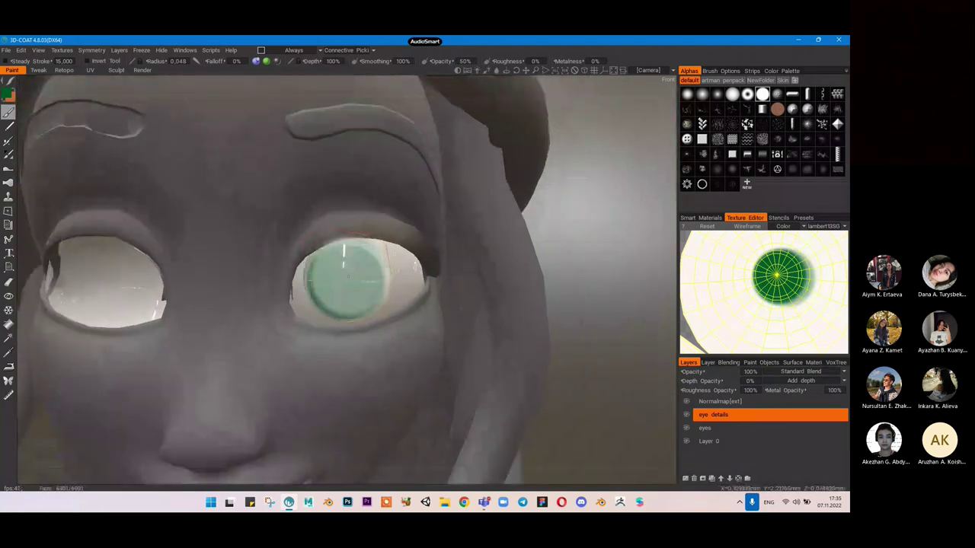
key(ctrl+z)
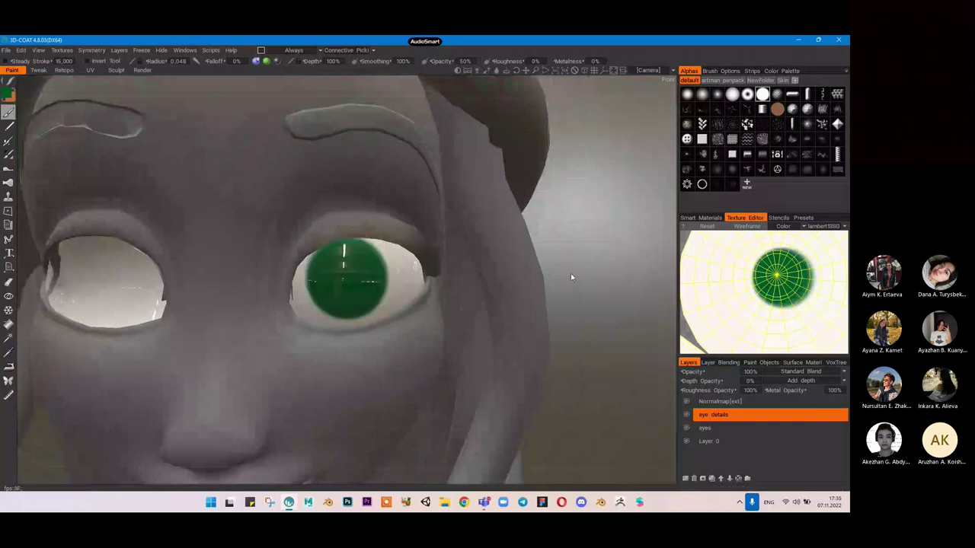
Step: Add a new layer above the eye details layer and name it "eye back"
scroll(571, 276, down, 5)
mouse_move(531, 265)
mouse_down()
mouse_move(452, 258)
mouse_move(543, 266)
mouse_move(530, 260)
mouse_up()
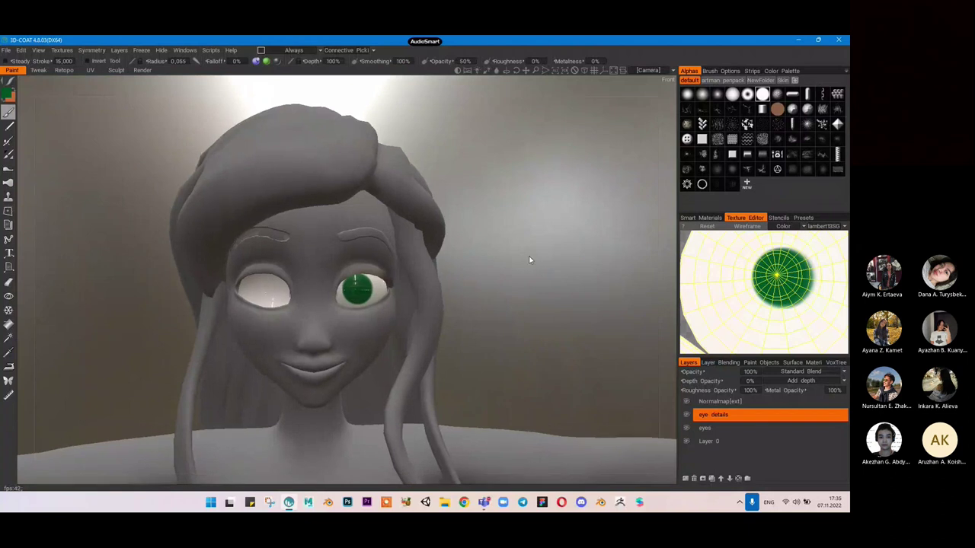
scroll(530, 259, up, 6)
scroll(537, 268, down, 1)
middle_drag(535, 263, 533, 259)
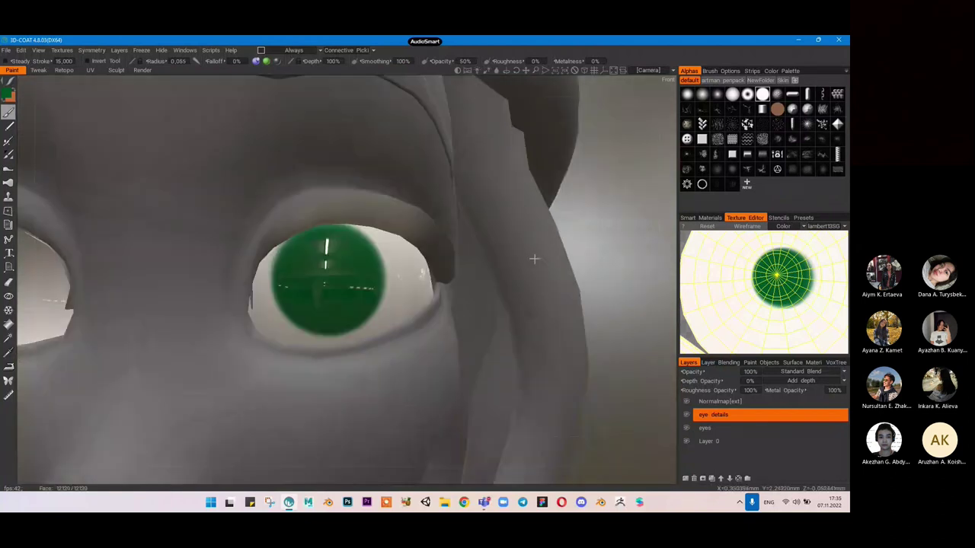
click(684, 478)
double_click(716, 418)
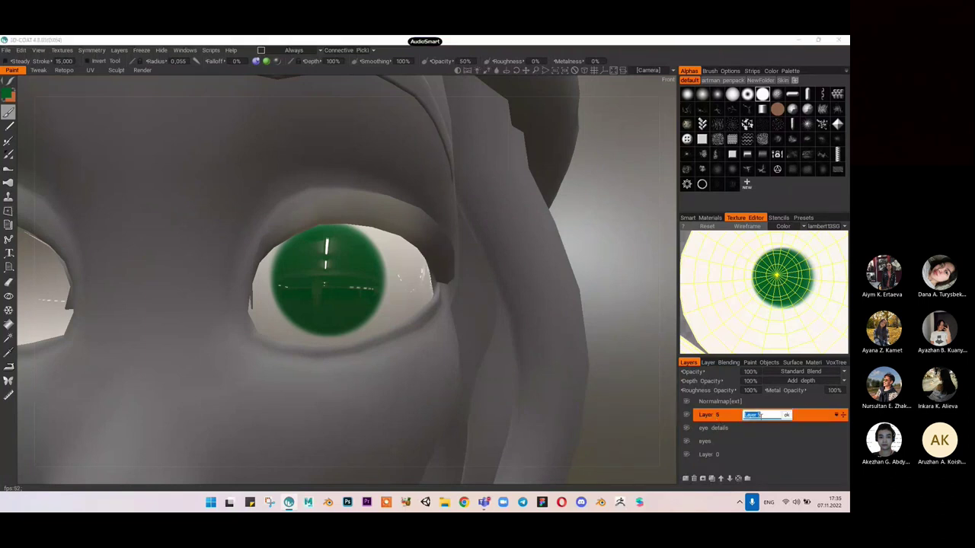
text(eye back)
key(Return)
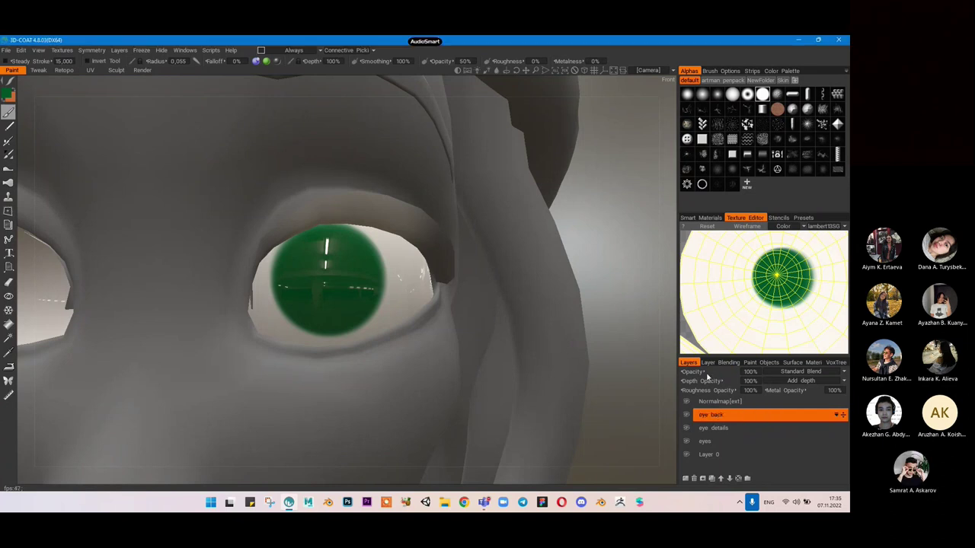
Step: Set the paint color to black
click(8, 93)
click(271, 323)
click(286, 368)
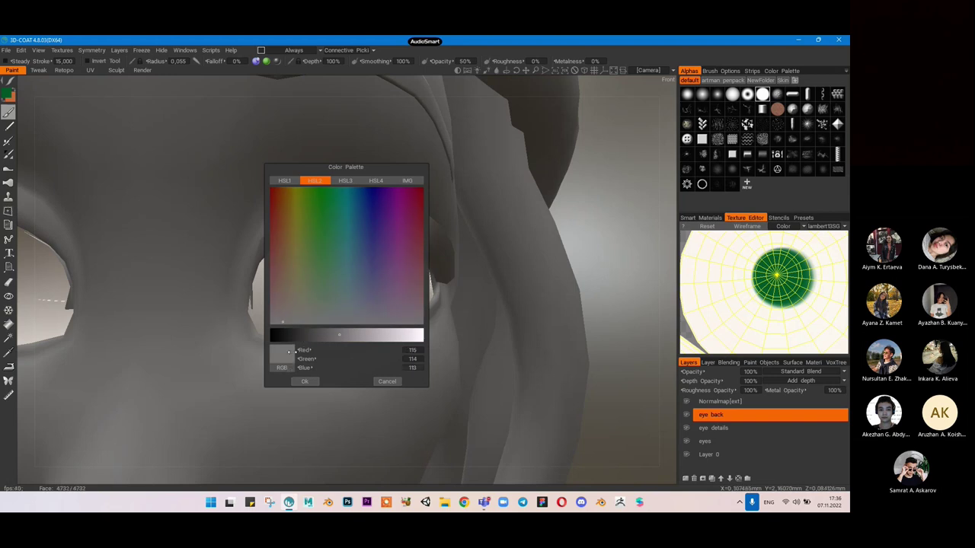
click(275, 335)
click(285, 354)
click(270, 335)
click(306, 382)
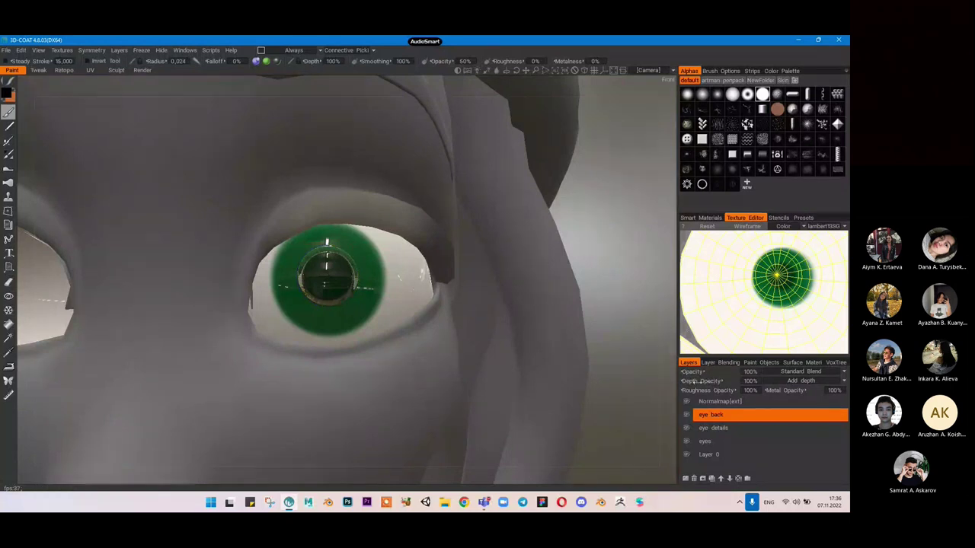
Step: Set the eye back layer's depth opacity to 0% to flatten the relief around the pupil
drag(697, 382, 590, 382)
mouse_move(399, 294)
alt+mouse_down()
mouse_move(363, 293)
mouse_move(381, 293)
alt+mouse_up()
scroll(363, 293, down, 3)
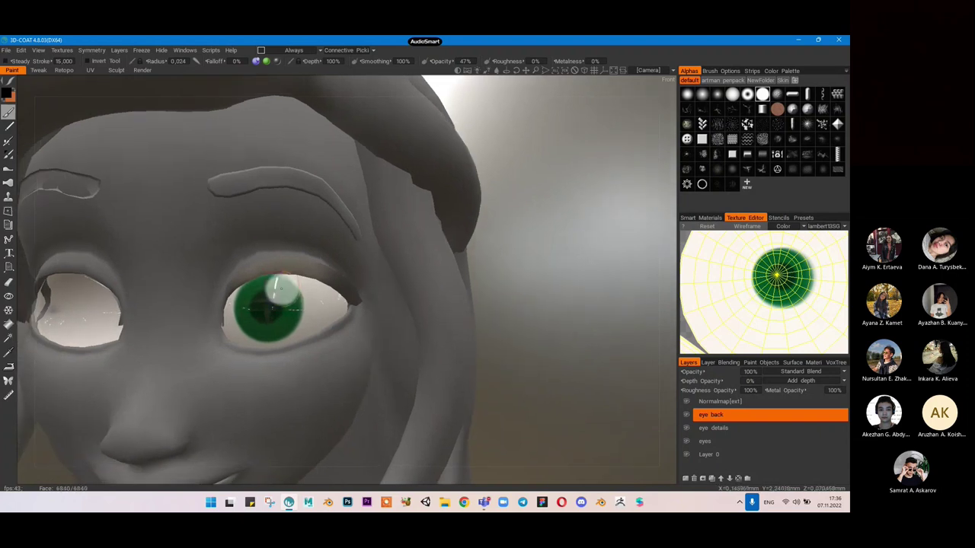
scroll(297, 293, up, 5)
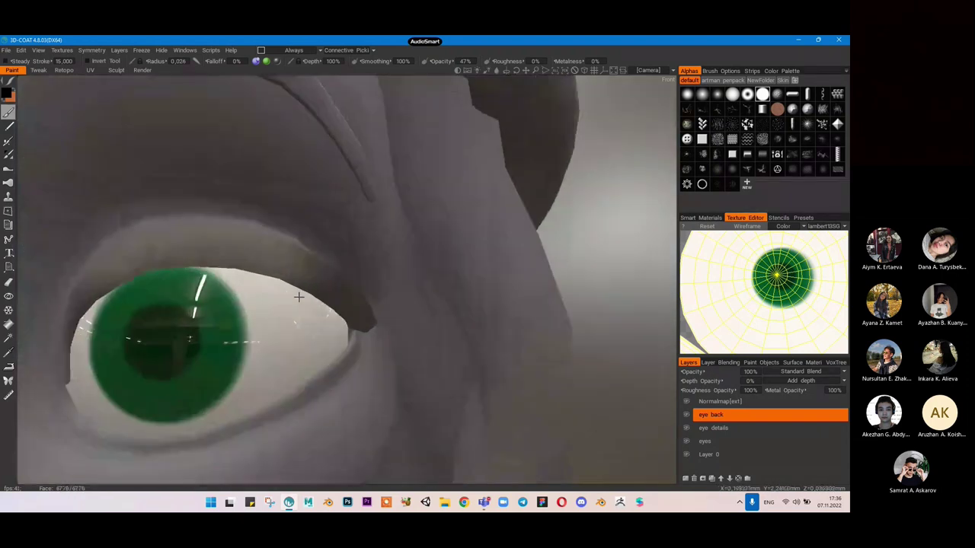
alt+drag(314, 289, 333, 283)
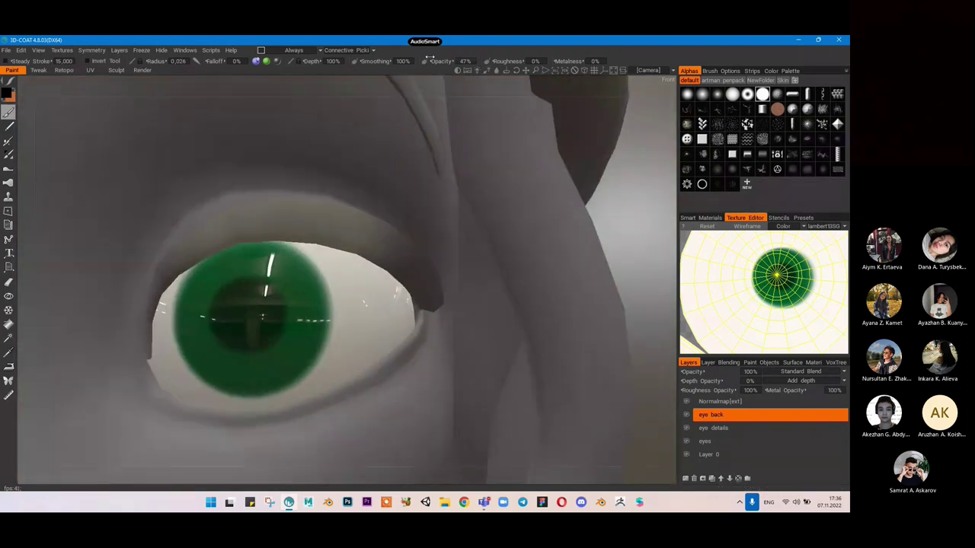
Step: Raise the brush opacity to 100% and stamp a black pupil in the center of the green iris
drag(445, 59, 525, 58)
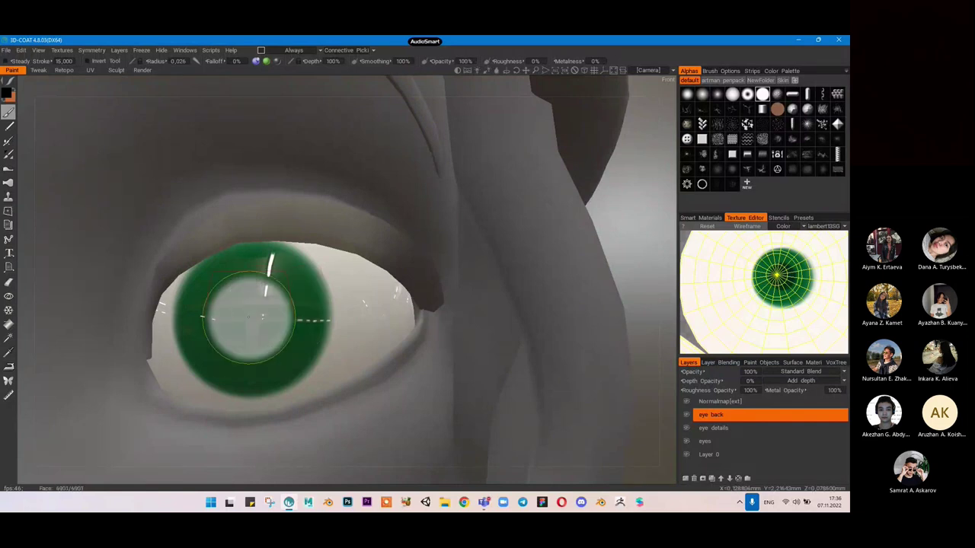
click(250, 316)
scroll(384, 301, down, 8)
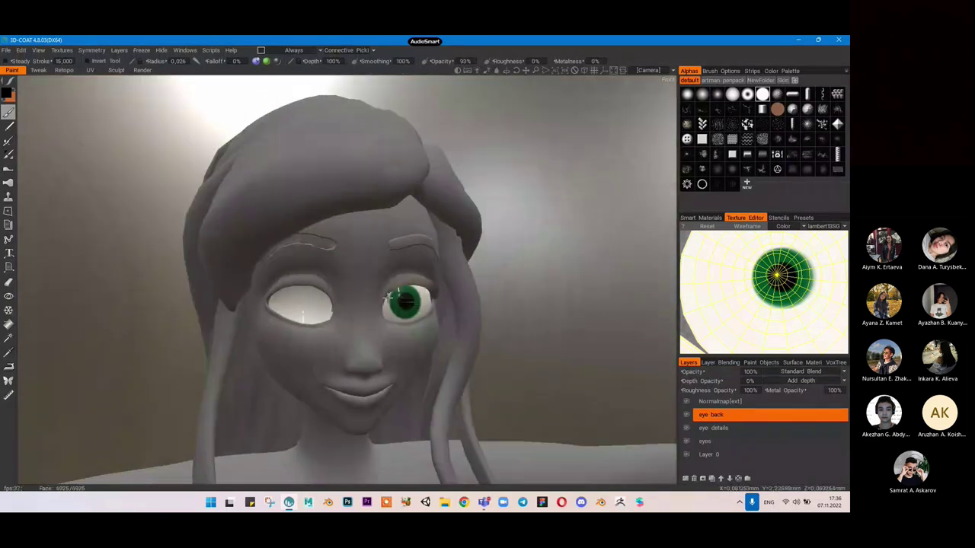
middle_drag(389, 297, 375, 297)
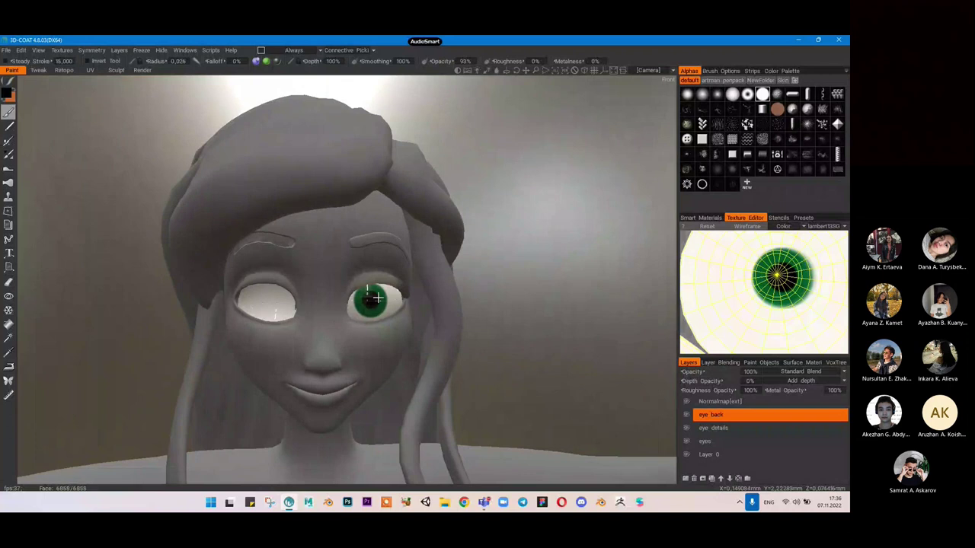
scroll(378, 297, up, 8)
middle_drag(455, 340, 424, 326)
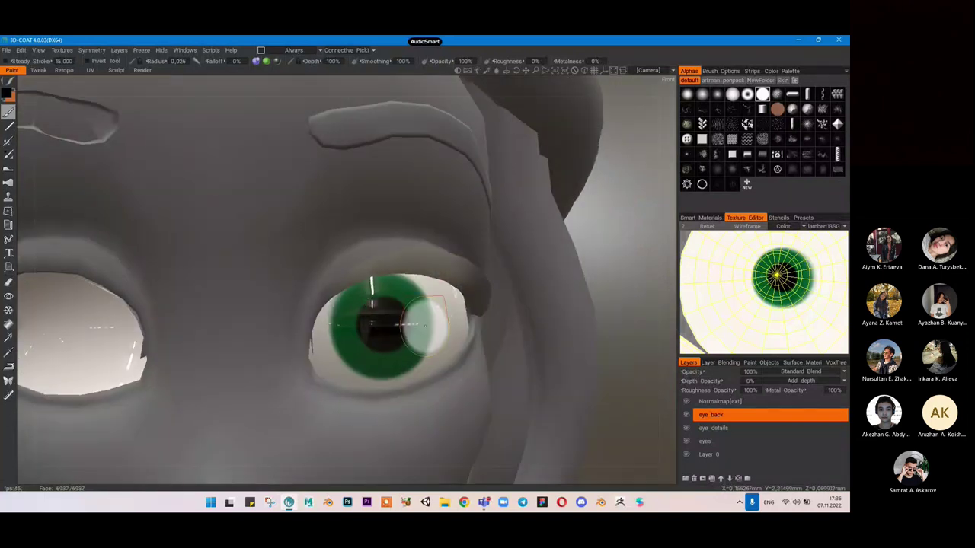
Step: Activate the eye details layer, choose a branching vein alpha, and set the paint color to yellow-green with red 200 and green 220
click(704, 428)
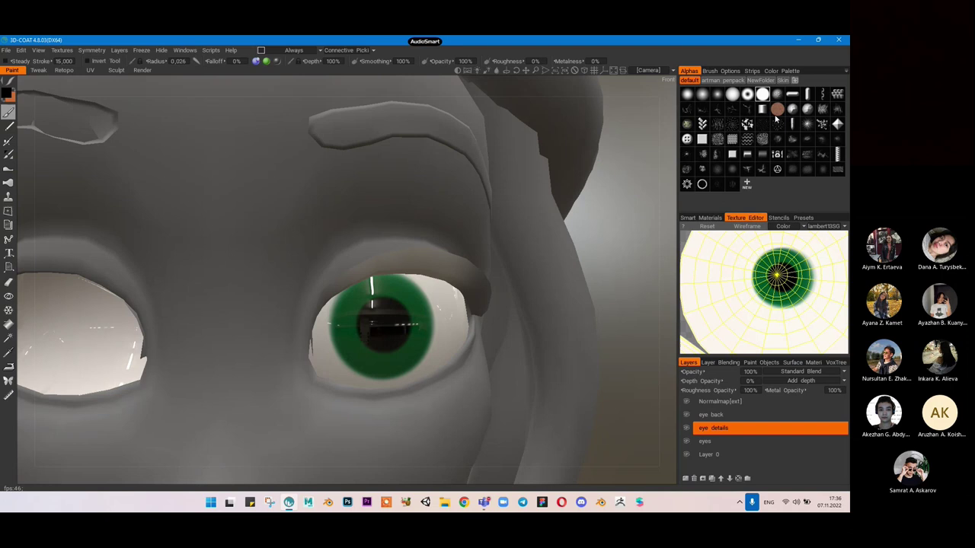
click(688, 111)
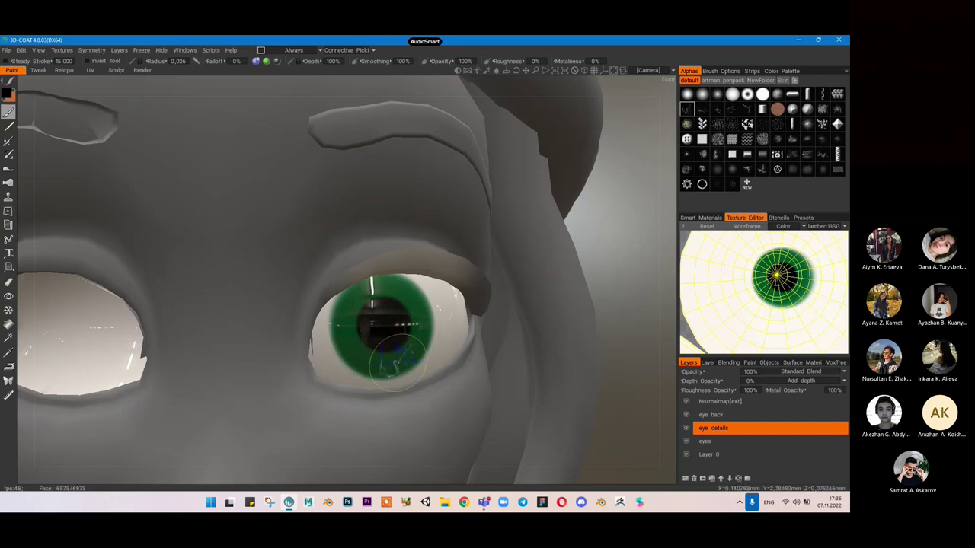
click(7, 93)
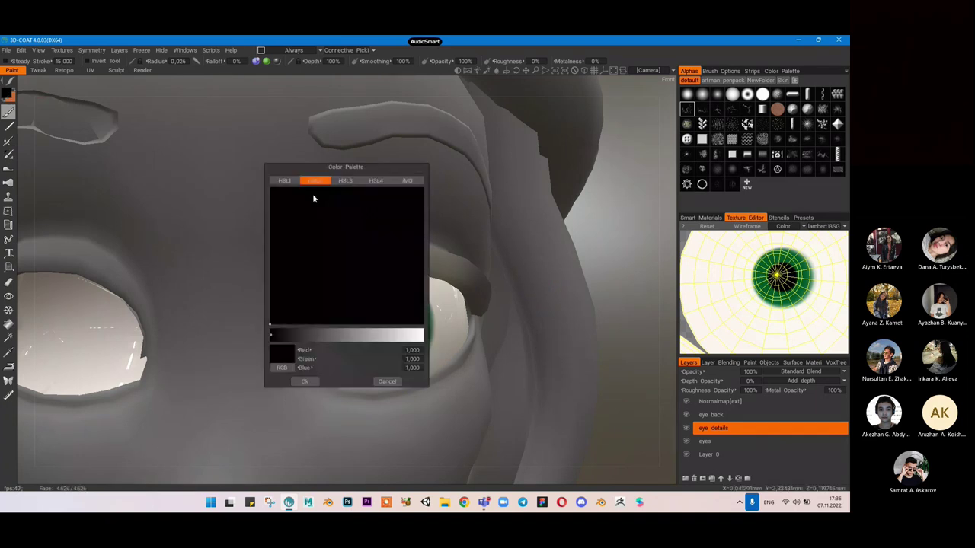
drag(320, 250, 350, 227)
click(287, 181)
click(312, 183)
click(287, 181)
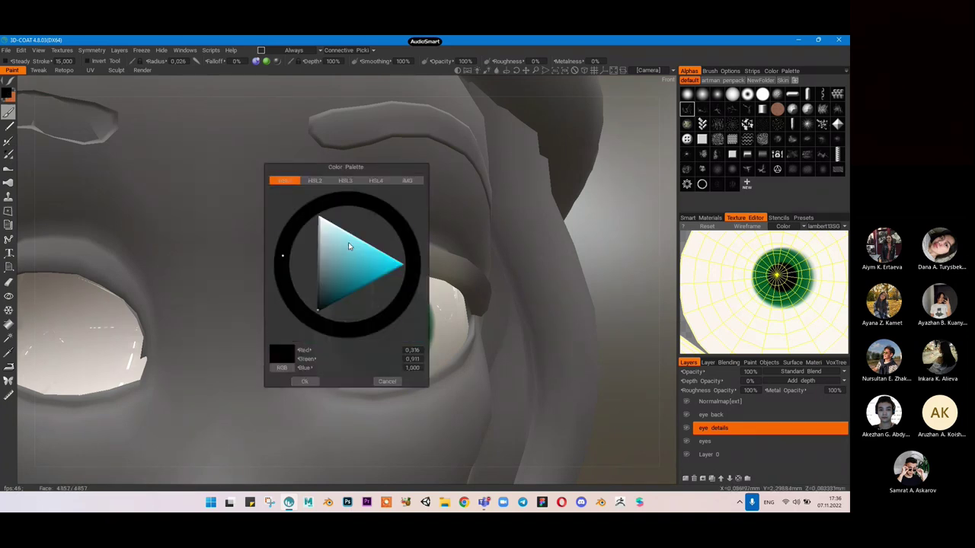
click(358, 263)
click(376, 332)
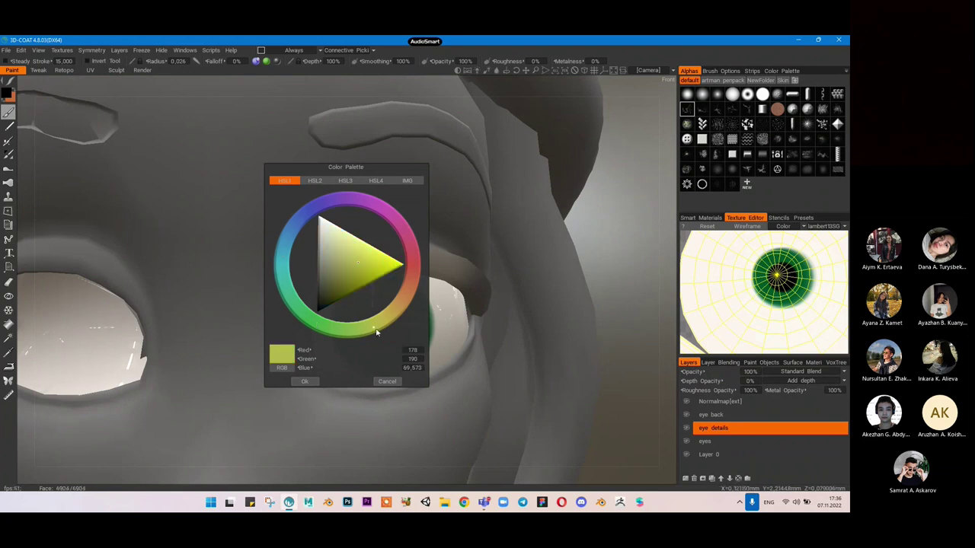
click(376, 266)
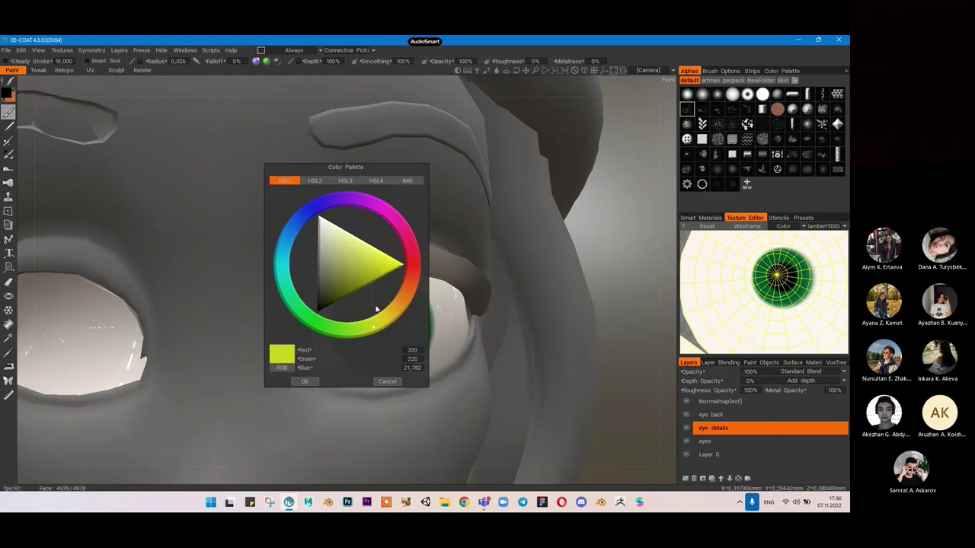
click(304, 382)
Step: Try painting yellow-green veins on the iris around the pupil at 77% brush opacity, and undo the strokes
drag(436, 62, 427, 61)
mouse_move(387, 315)
mouse_down()
mouse_move(368, 314)
mouse_move(381, 330)
mouse_move(374, 344)
mouse_up()
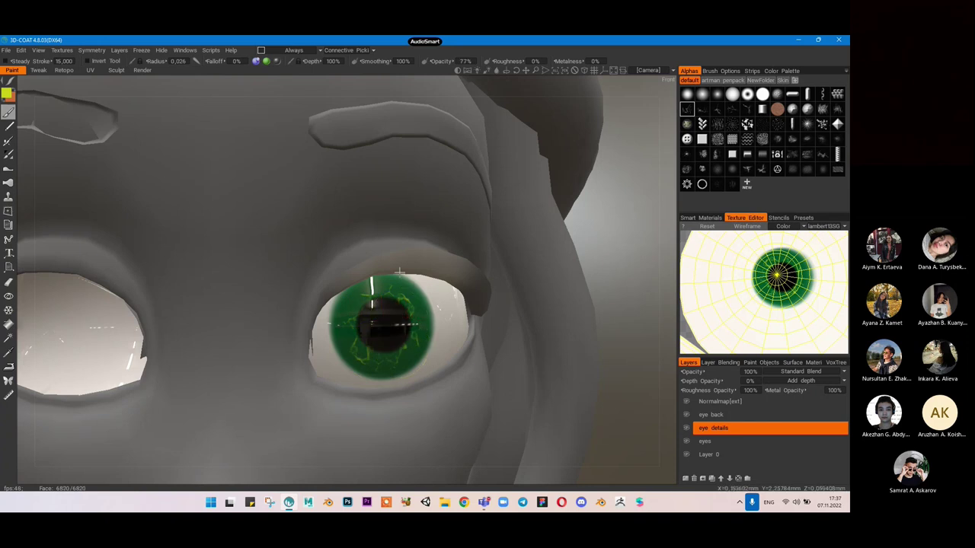
alt+right_drag(399, 320, 355, 265)
alt+drag(356, 265, 330, 267)
alt+right_drag(331, 267, 372, 274)
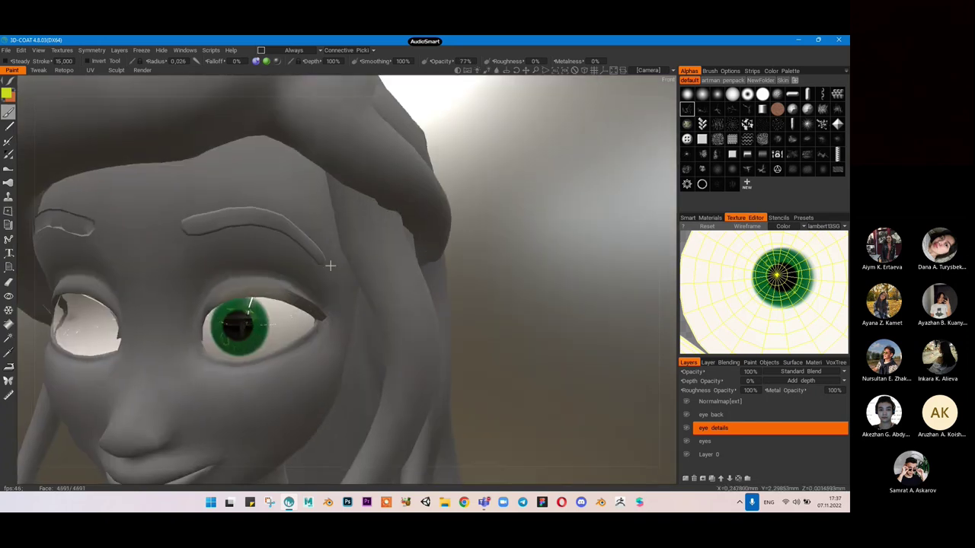
alt+drag(331, 266, 342, 266)
scroll(342, 267, up, 4)
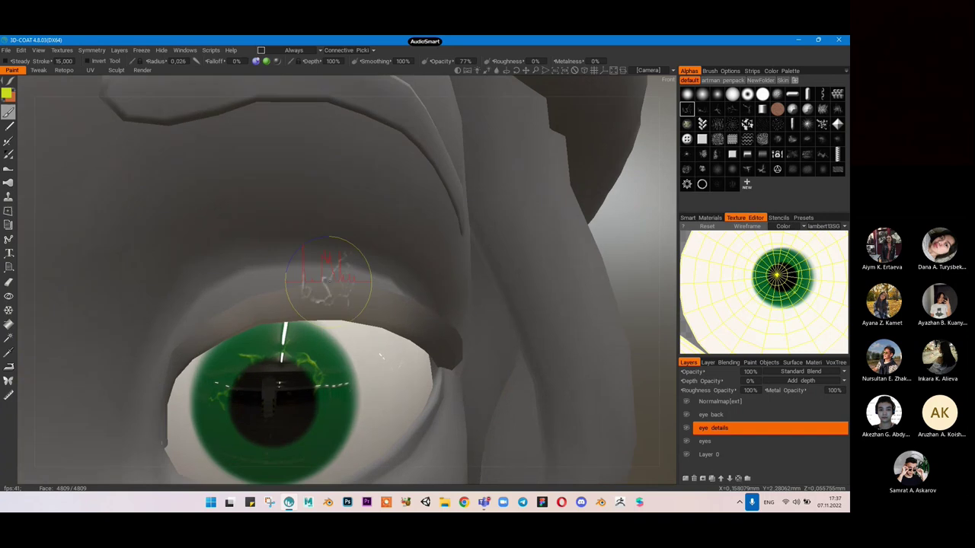
alt+middle_drag(340, 277, 361, 255)
key(ctrl+z)
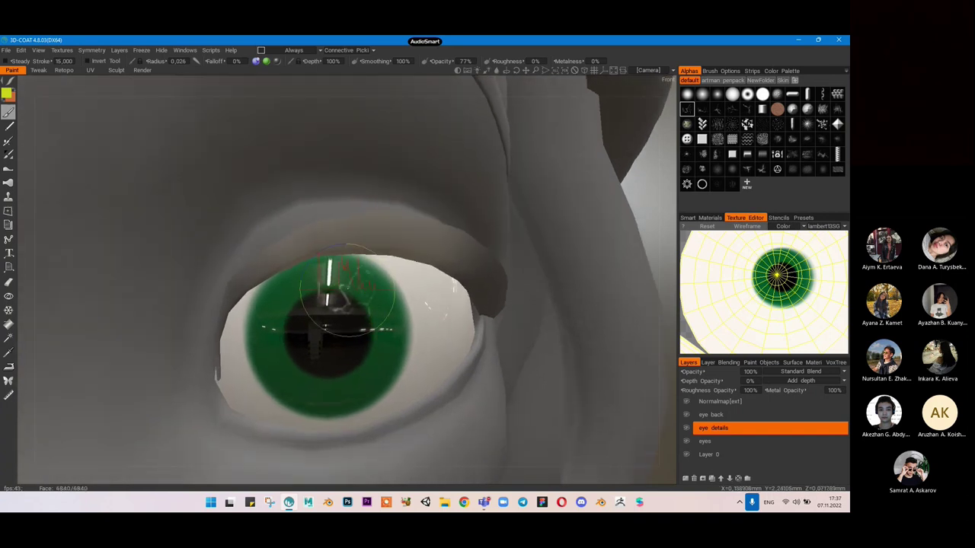
Step: Try a streaked fiber alpha on the upper part of the iris and undo the stroke
click(746, 169)
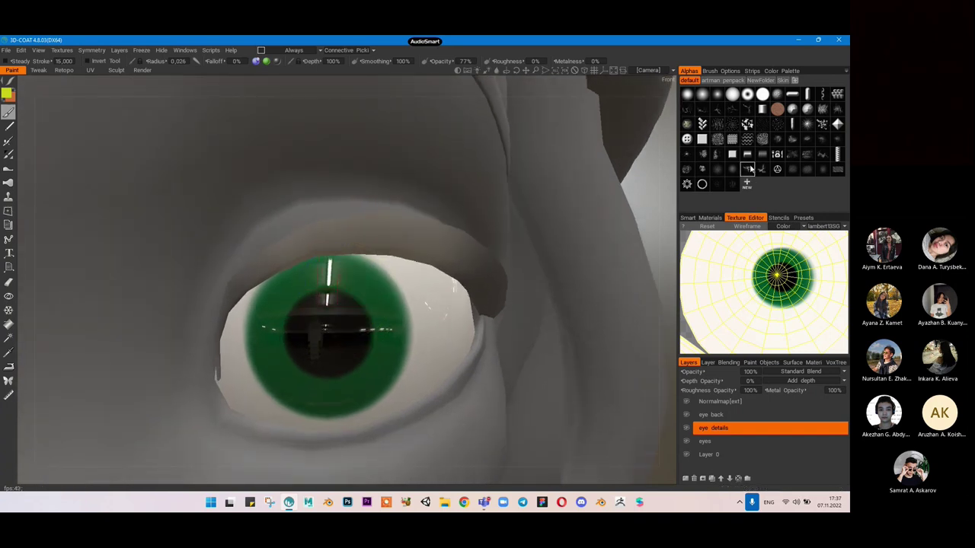
click(833, 112)
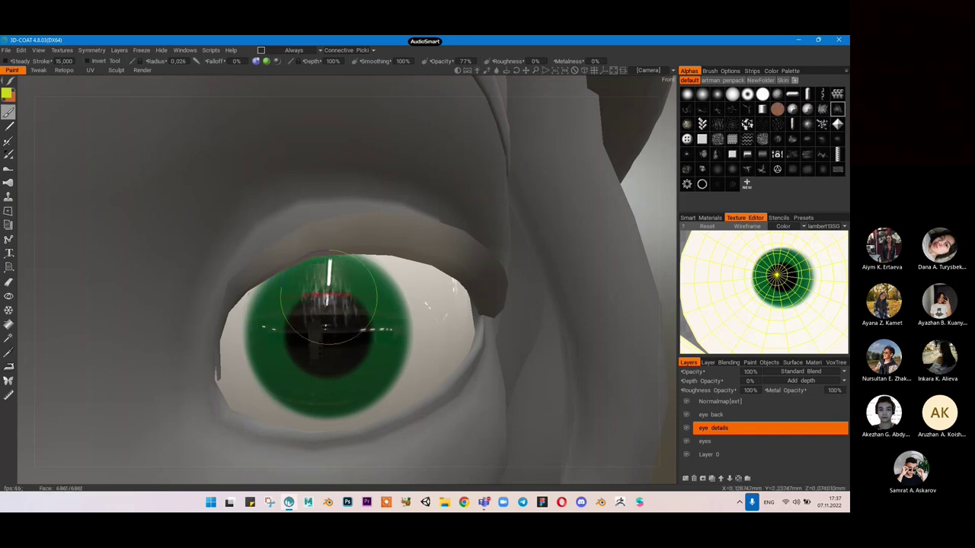
drag(328, 297, 332, 286)
key(ctrl+z)
scroll(397, 303, down, 4)
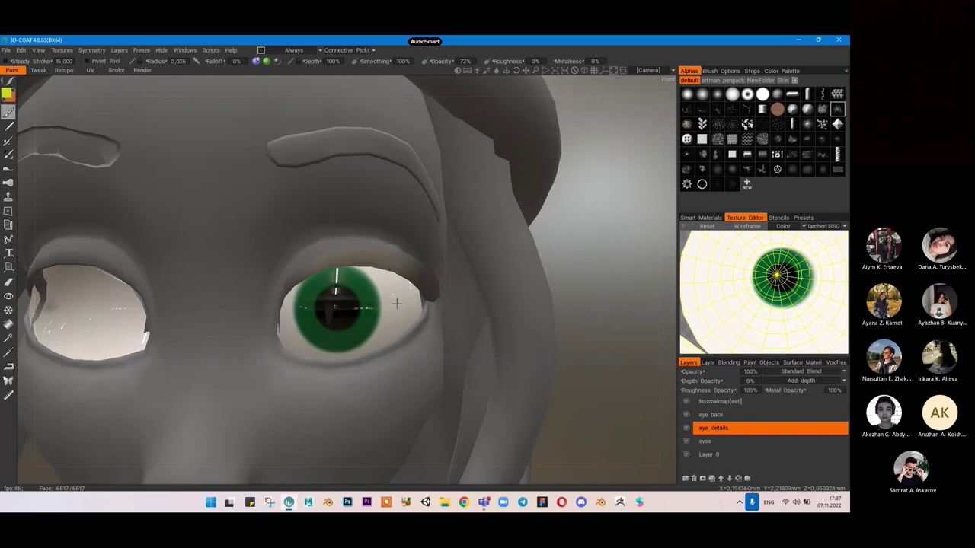
Step: Check the painted eye on the whole face and make the eyes layer active
scroll(397, 304, down, 1)
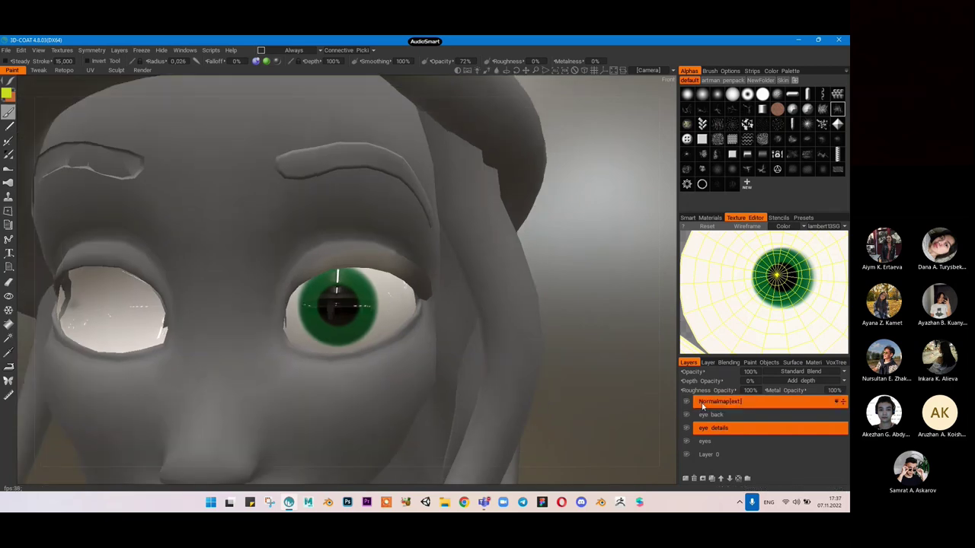
scroll(361, 257, down, 4)
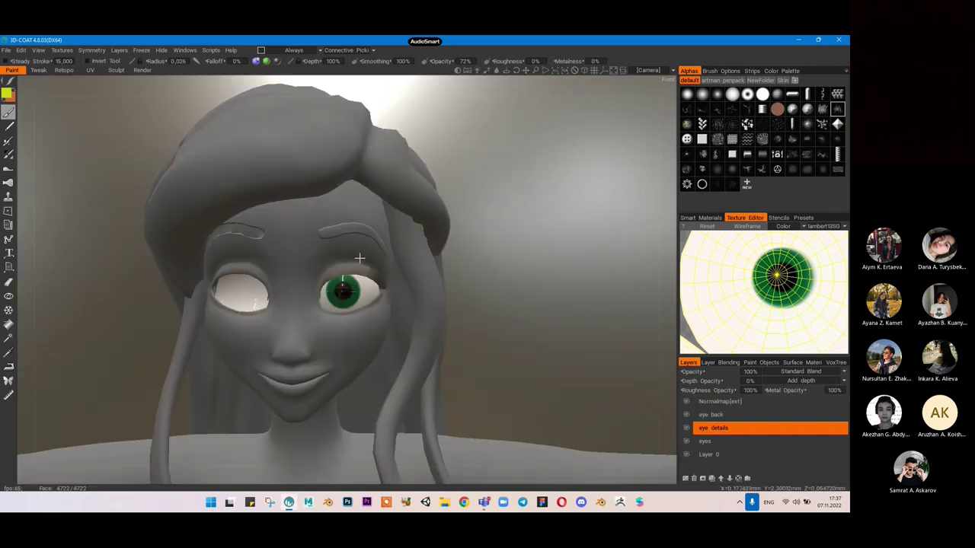
mouse_move(359, 257)
middle_down()
mouse_move(333, 261)
mouse_move(337, 244)
mouse_move(364, 276)
middle_up()
click(719, 442)
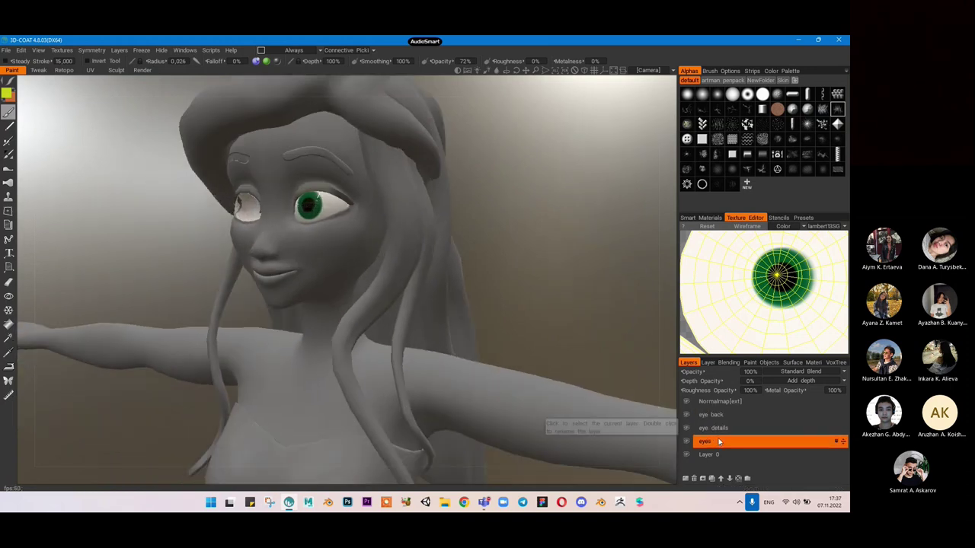
click(727, 427)
click(726, 415)
click(724, 441)
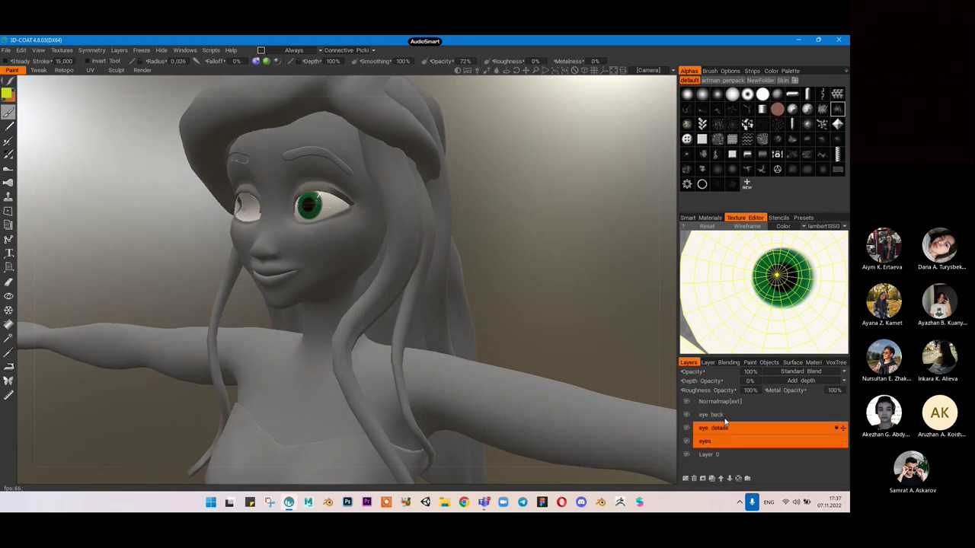
click(748, 478)
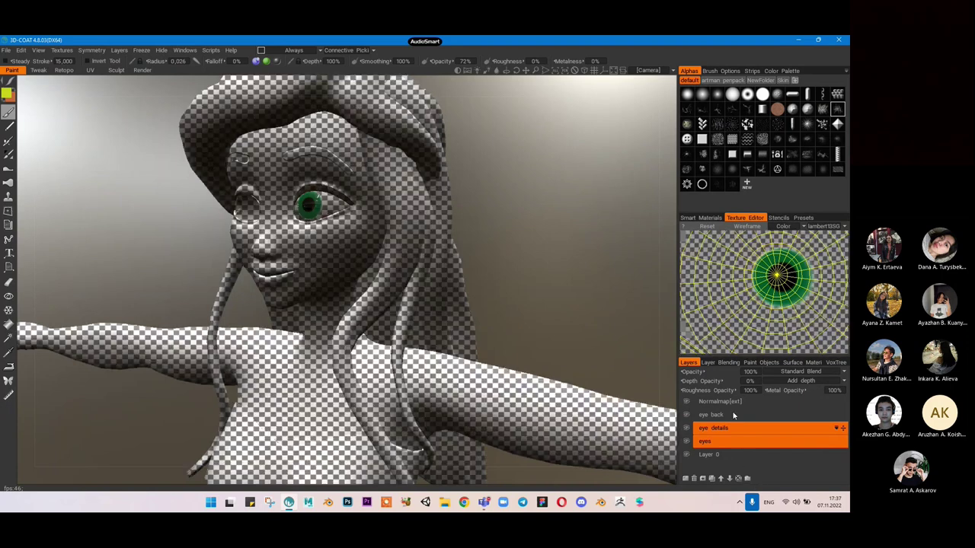
click(733, 415)
ctrl+click(721, 455)
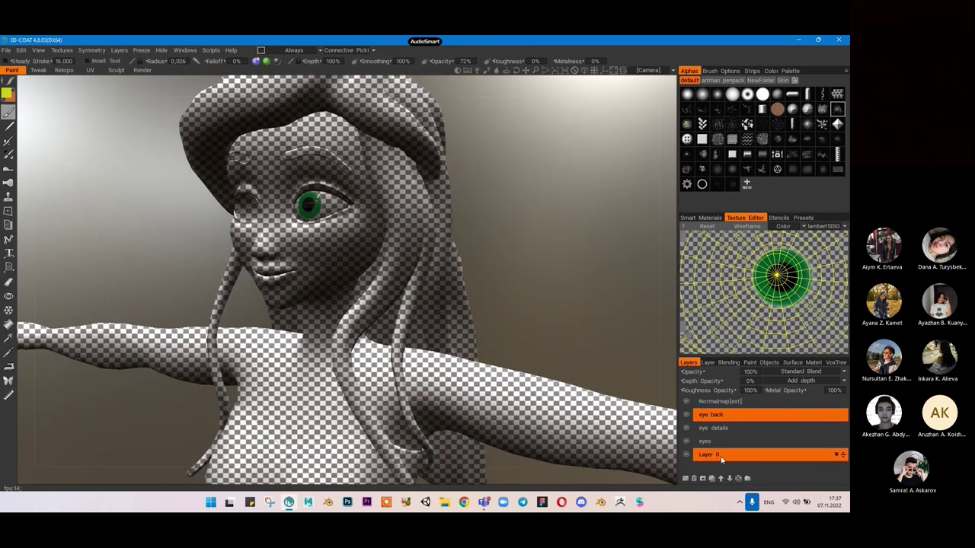
ctrl+click(721, 455)
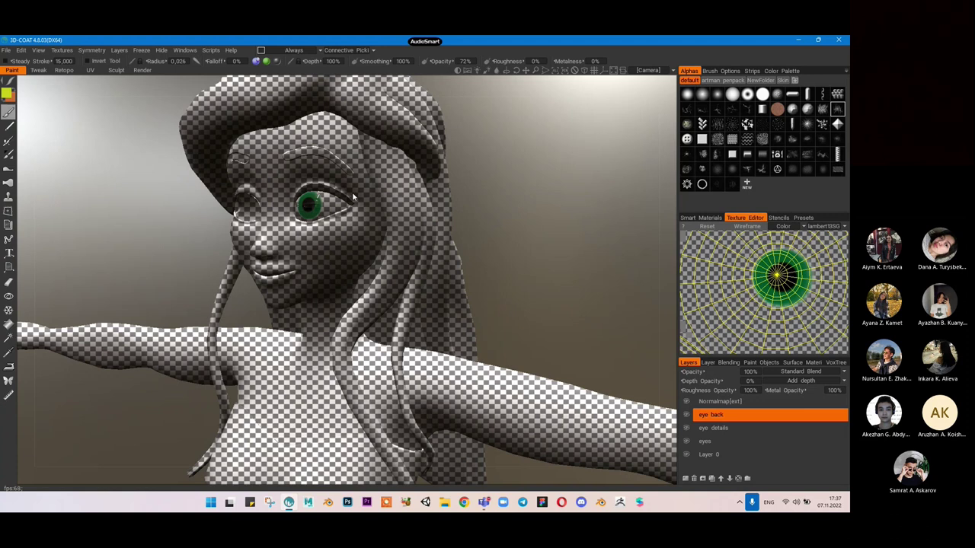
key(ctrl+z)
Step: Select only the eyes layer and add a layers folder above it
ctrl+click(733, 416)
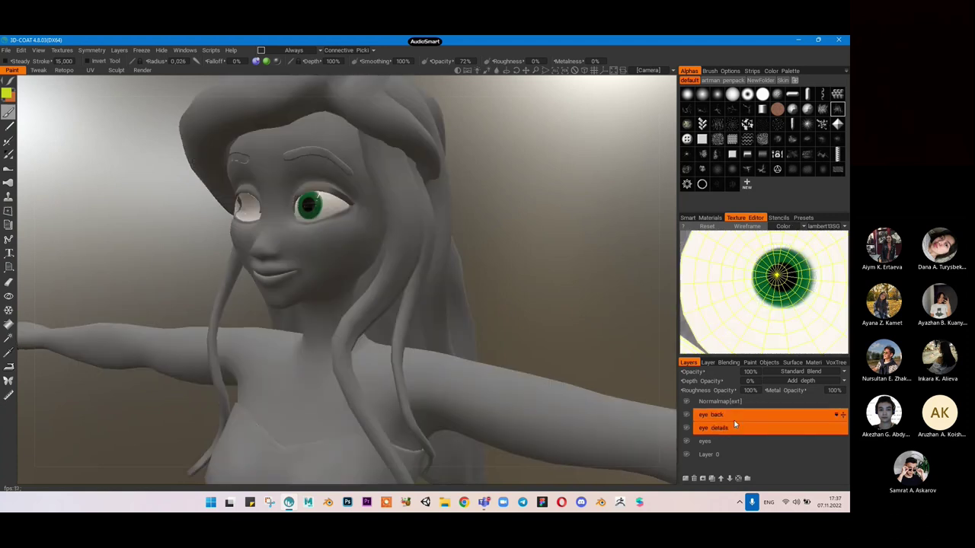
ctrl+click(730, 425)
ctrl+click(715, 443)
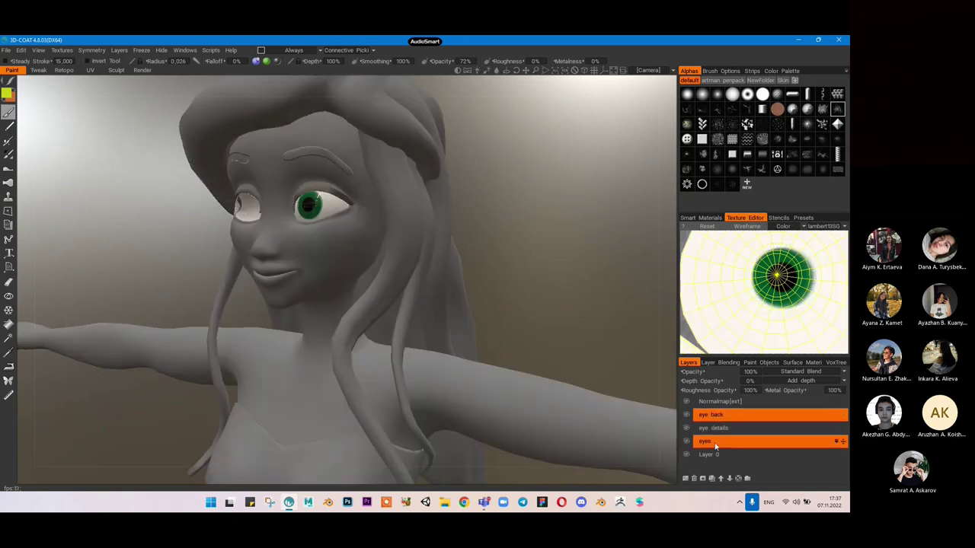
click(715, 442)
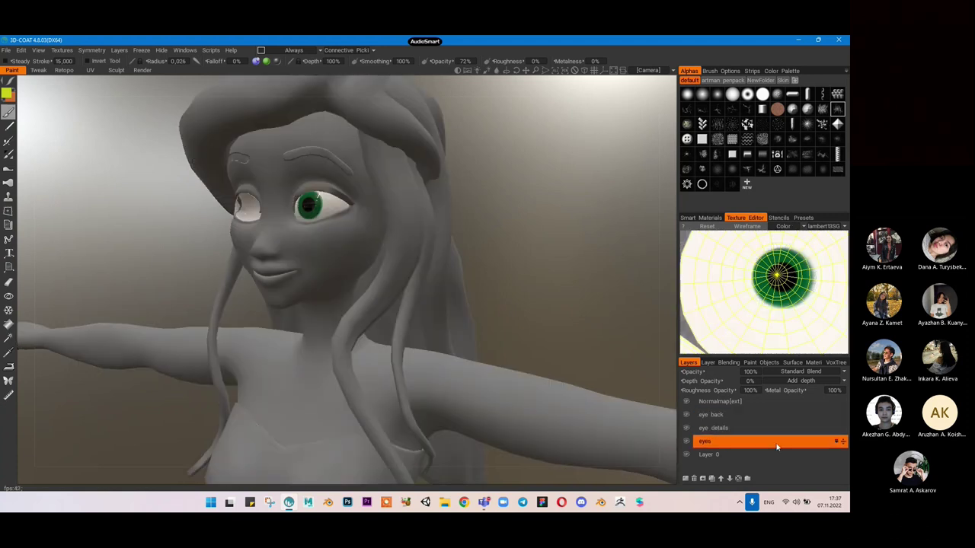
click(746, 478)
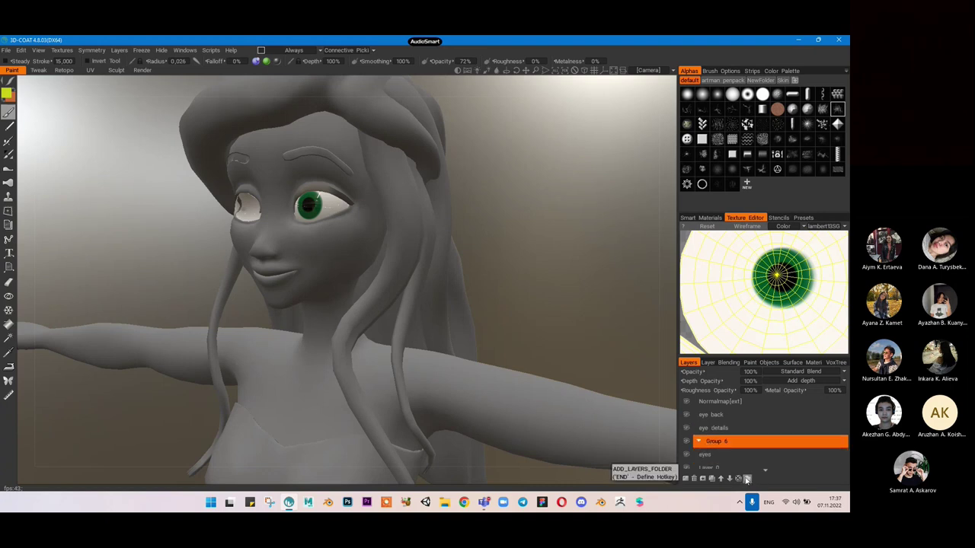
Step: Move the new folder above the eye details and eye back layers
click(705, 426)
drag(705, 427, 719, 439)
shift+click(714, 440)
click(724, 426)
drag(836, 429, 837, 448)
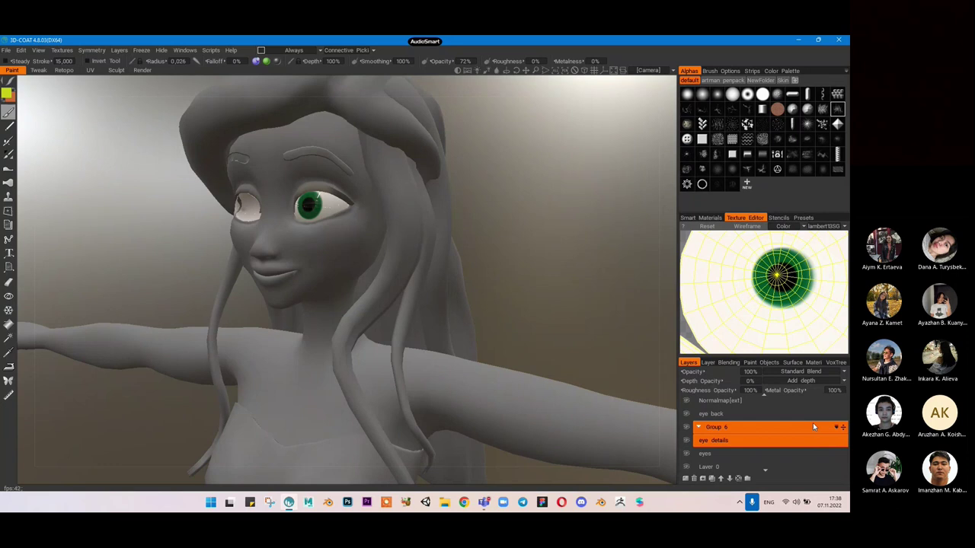
click(839, 414)
drag(840, 414, 726, 428)
Step: Rename the new folder to "eyes group"
click(717, 414)
double_click(717, 414)
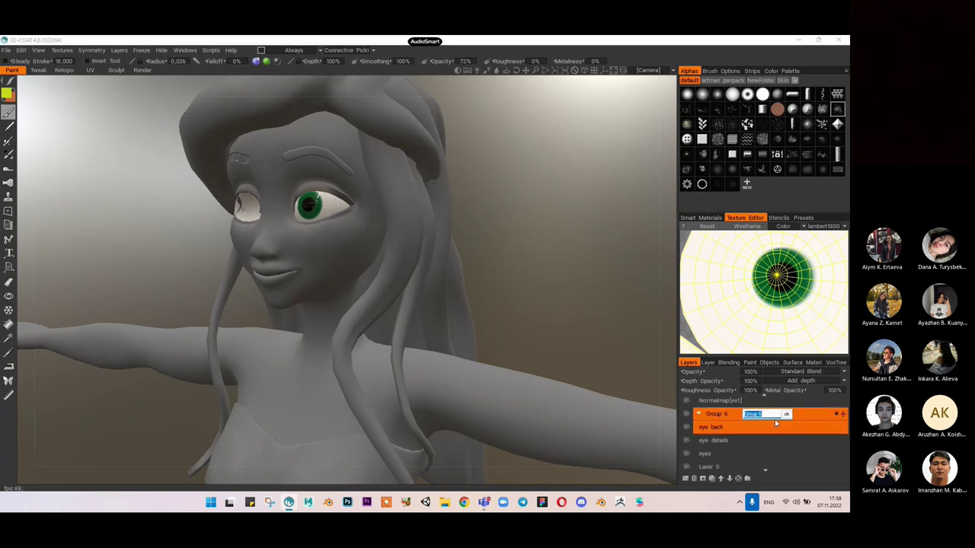
text(eyes g)
key(Return)
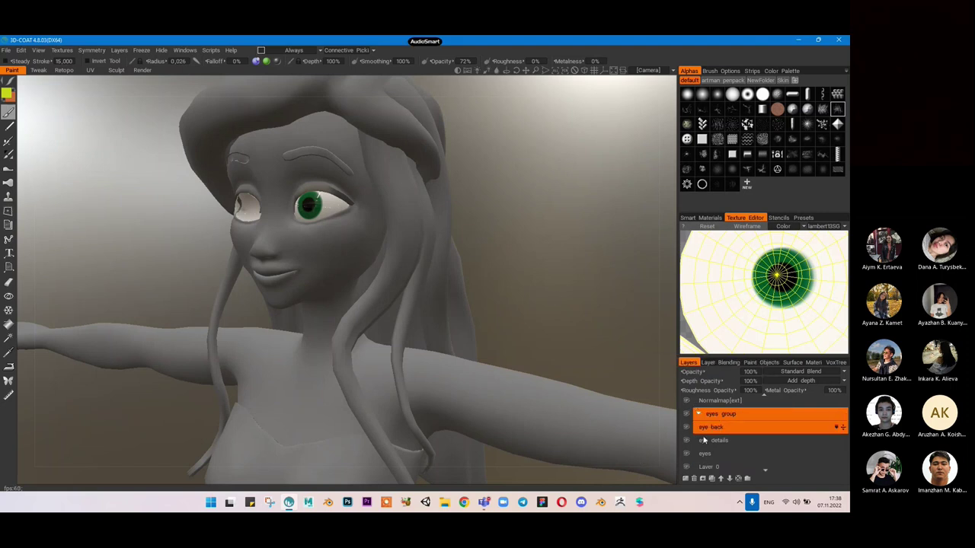
Step: Move the eye back layer into the eyes group folder
click(727, 440)
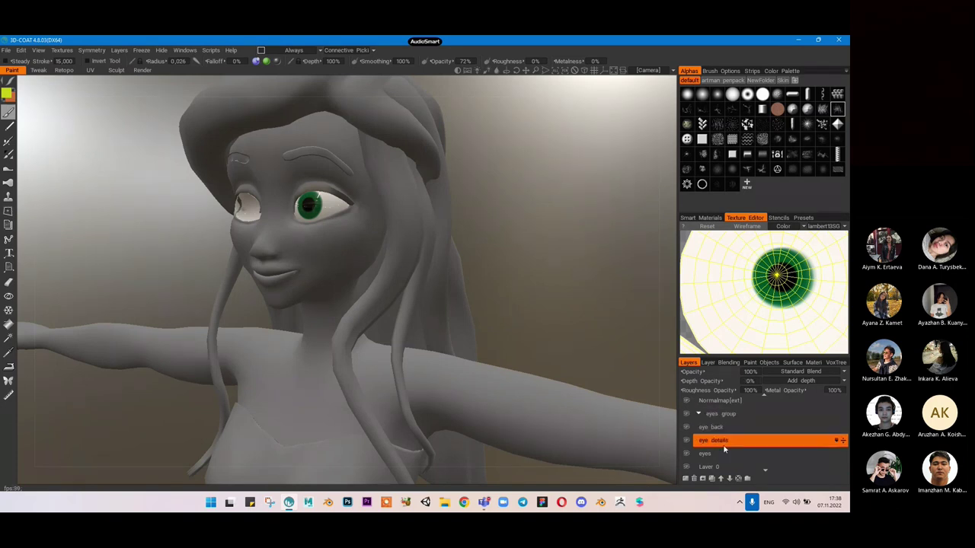
ctrl+click(729, 454)
click(731, 428)
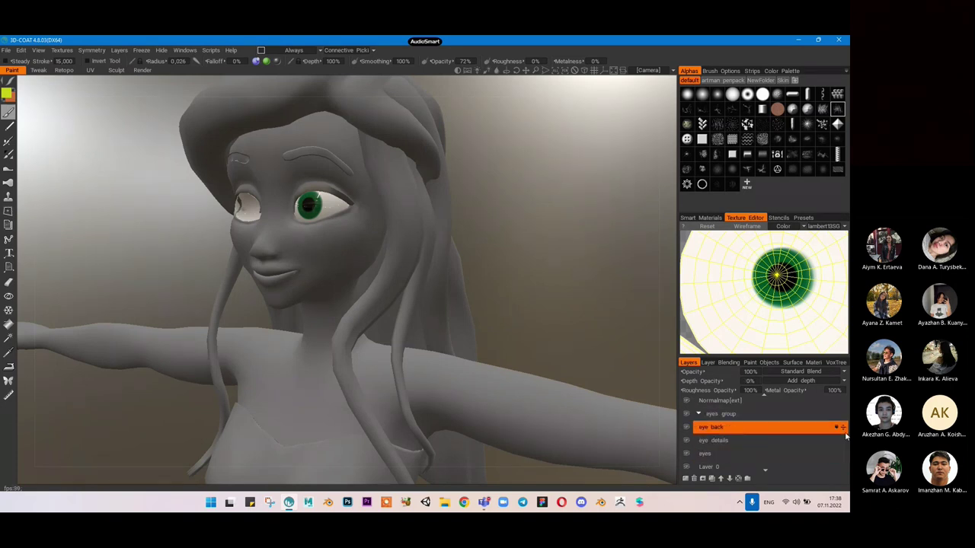
drag(843, 428, 844, 413)
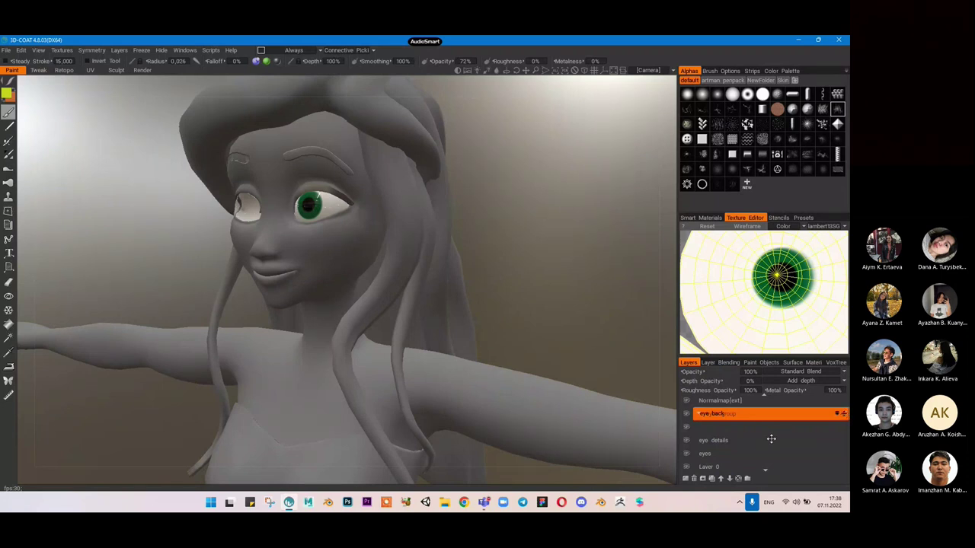
drag(771, 439, 771, 438)
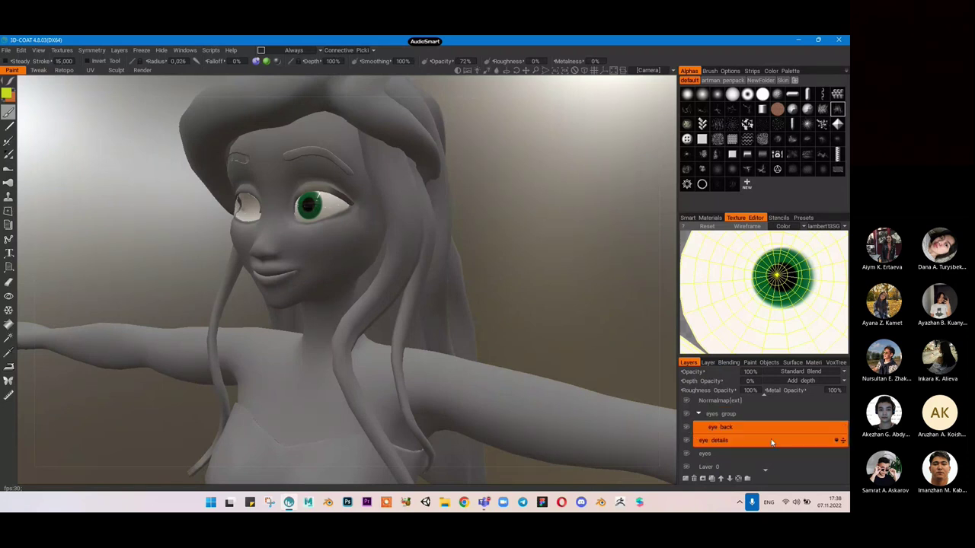
Step: Move the eyes and eye details layers into the eyes group folder and dismiss the chat notification
click(721, 455)
drag(844, 454, 837, 415)
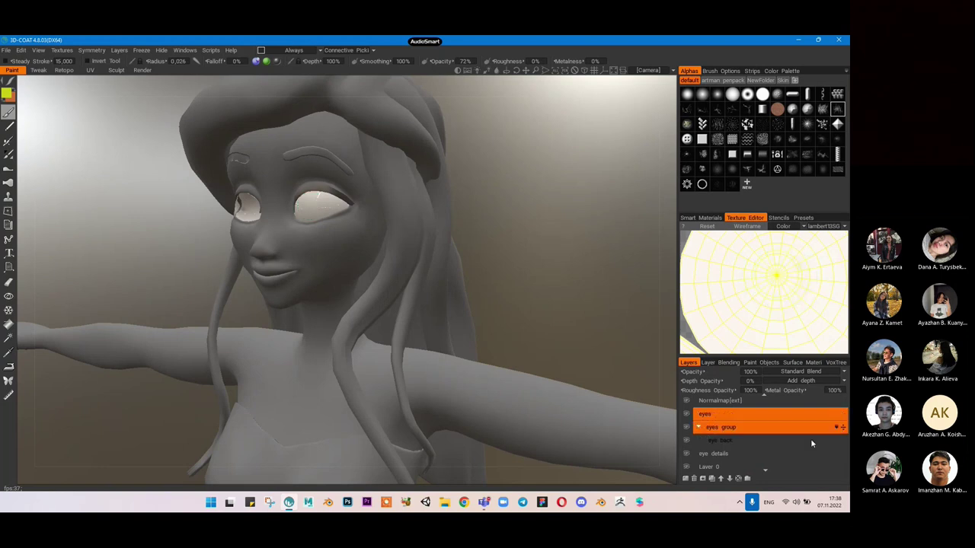
click(729, 457)
drag(840, 454, 840, 430)
click(749, 418)
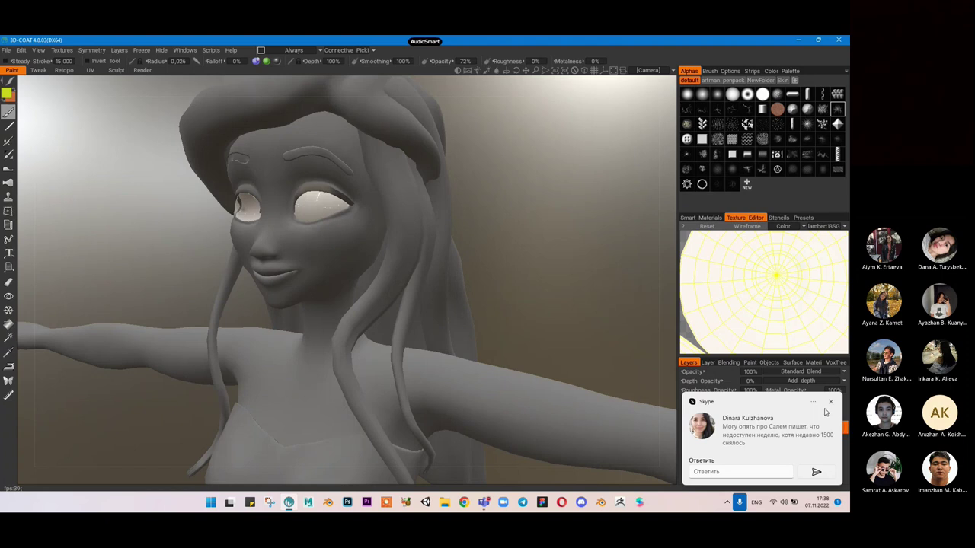
click(830, 402)
Step: Reorder the layers inside the eyes group with eye back uppermost, eye details beneath it and eyes lowest
click(721, 431)
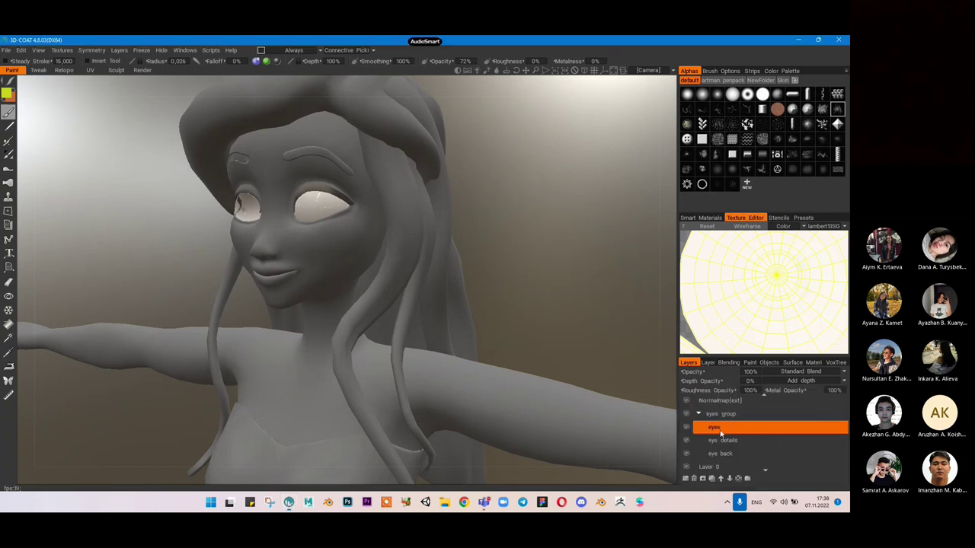
drag(842, 428, 841, 451)
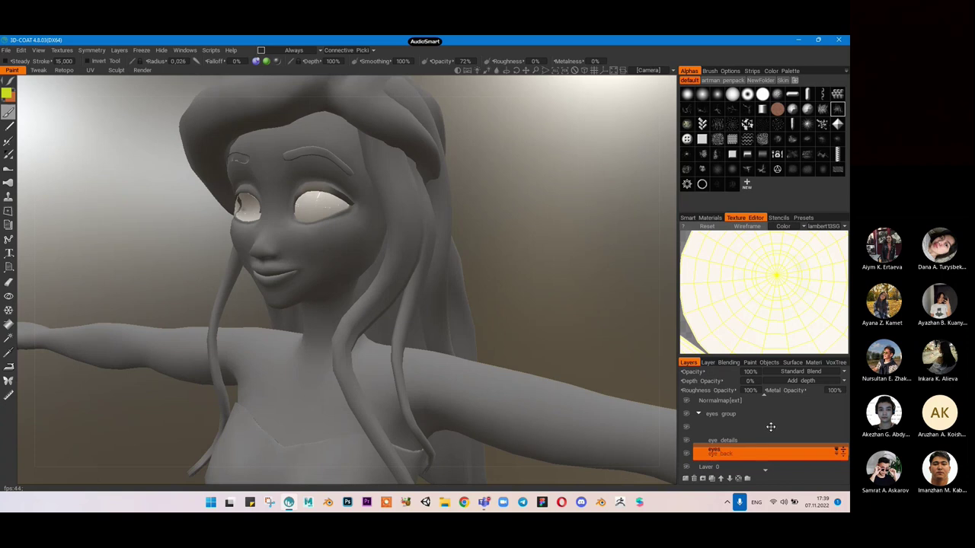
drag(771, 427, 769, 432)
click(721, 458)
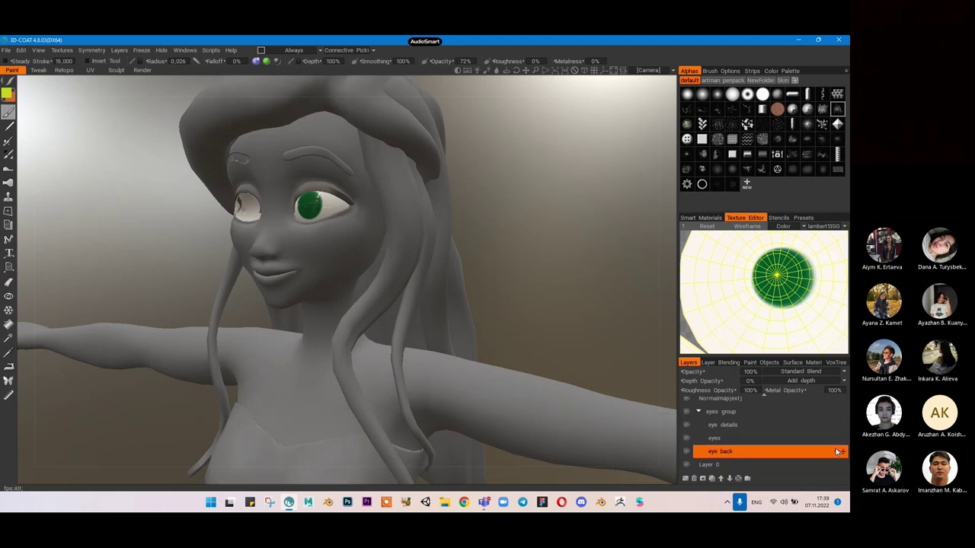
drag(837, 451, 839, 419)
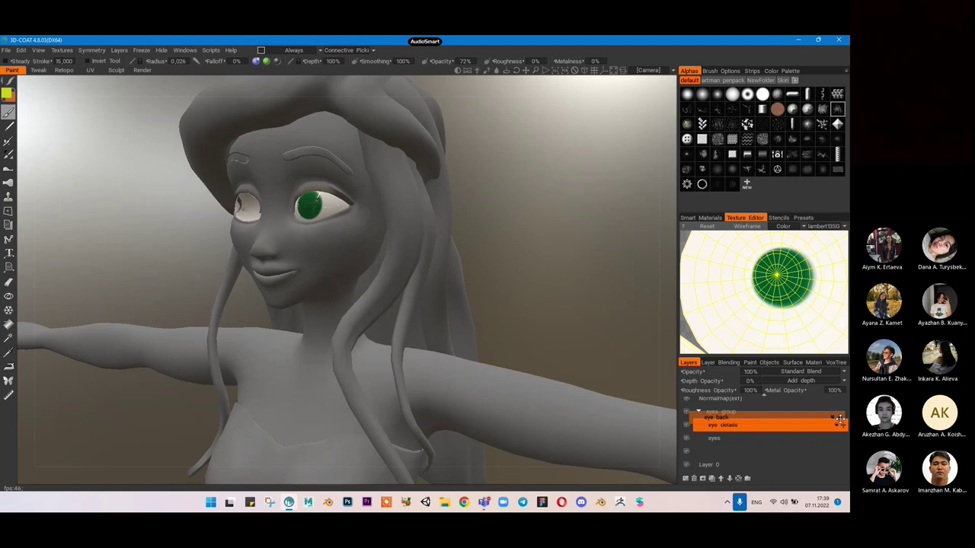
drag(838, 419, 837, 426)
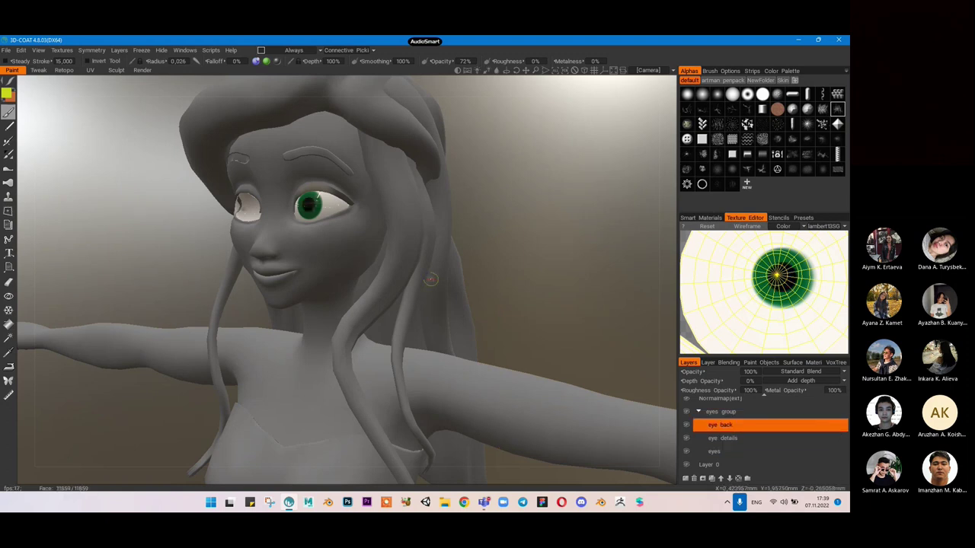
Step: Collapse the eyes group folder and set the paint color to black
mouse_move(489, 280)
mouse_down()
mouse_move(500, 268)
mouse_move(504, 283)
mouse_up()
drag(506, 244, 510, 281)
click(697, 411)
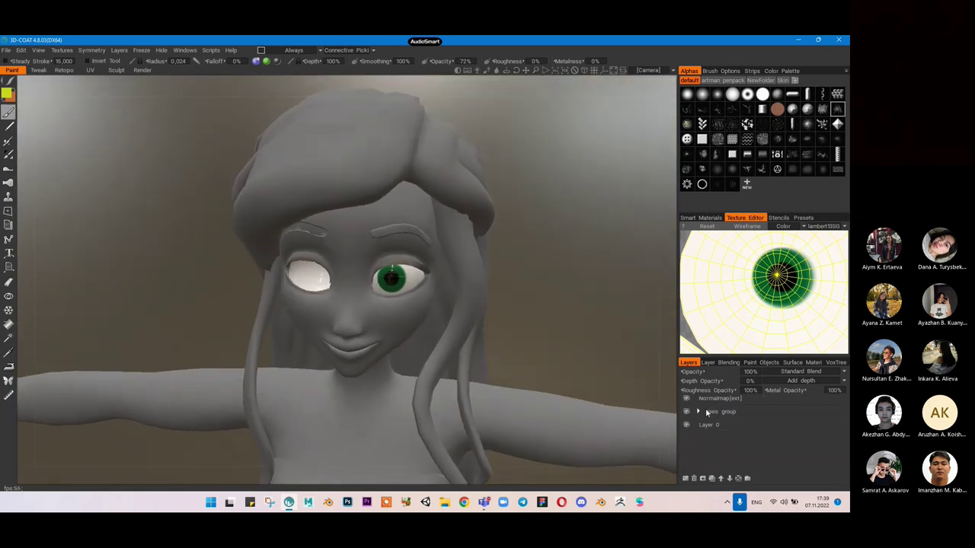
click(6, 93)
drag(341, 271, 298, 337)
click(311, 381)
Step: Hide every surface material except lambert9SG to isolate the eyelash meshes
click(767, 363)
click(793, 362)
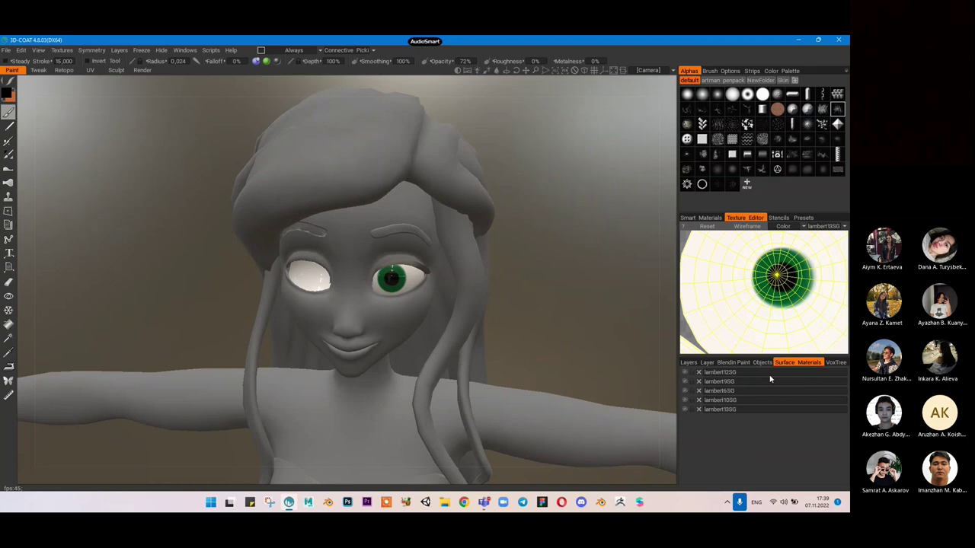
click(684, 378)
click(684, 386)
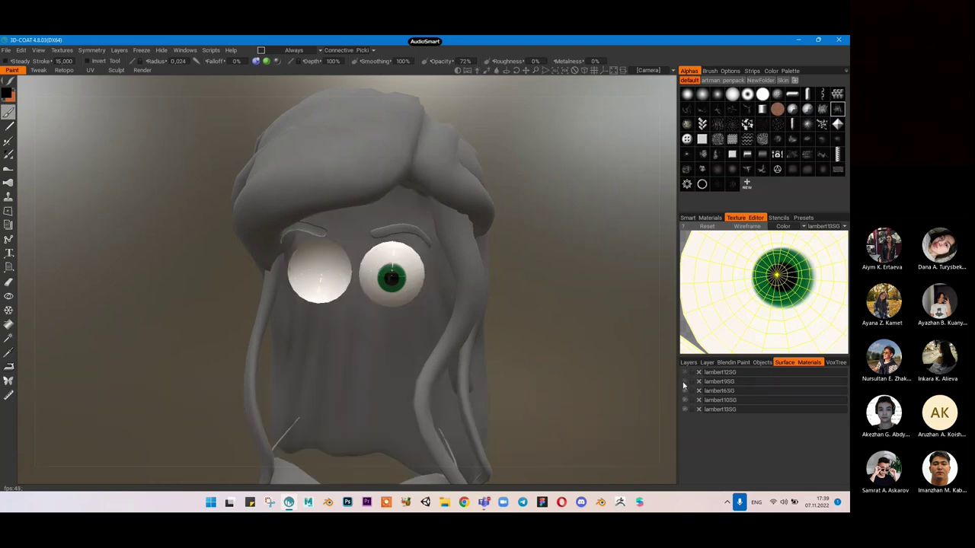
click(685, 409)
click(684, 402)
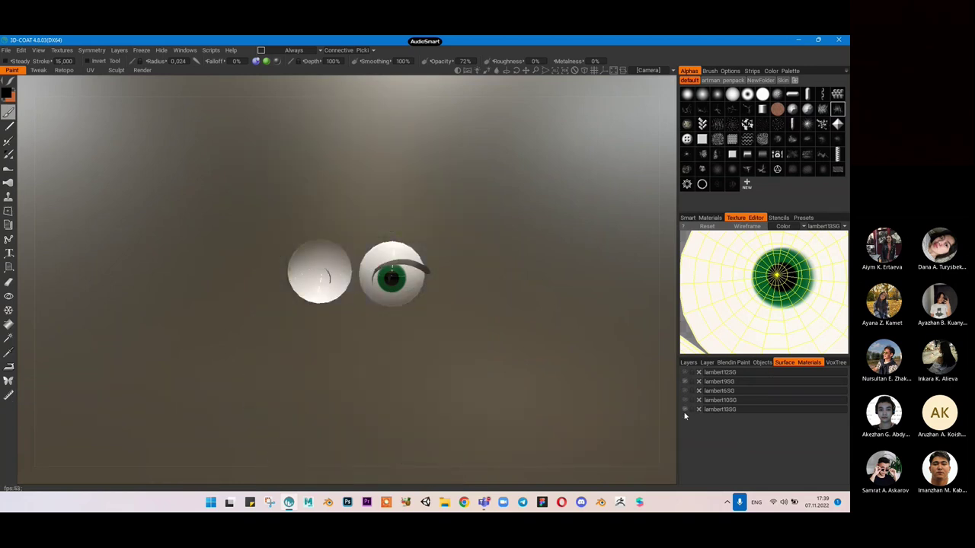
click(685, 411)
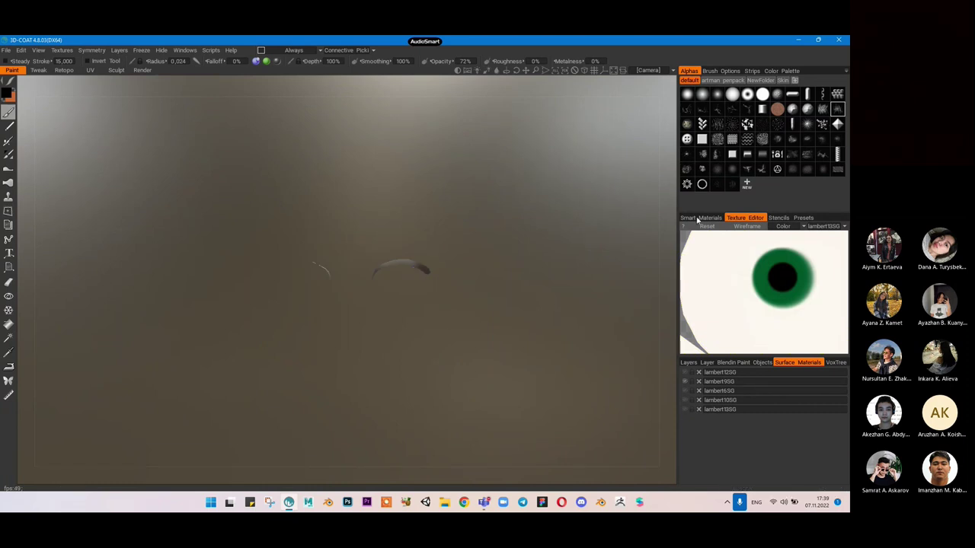
Step: Add a new layer directly above Layer 0 and name it "lashes"
click(687, 362)
click(706, 426)
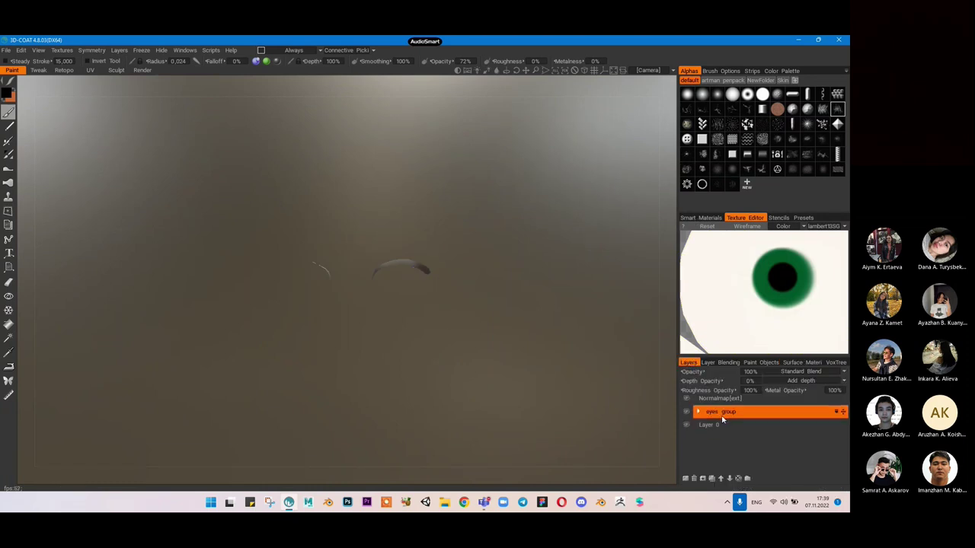
click(686, 479)
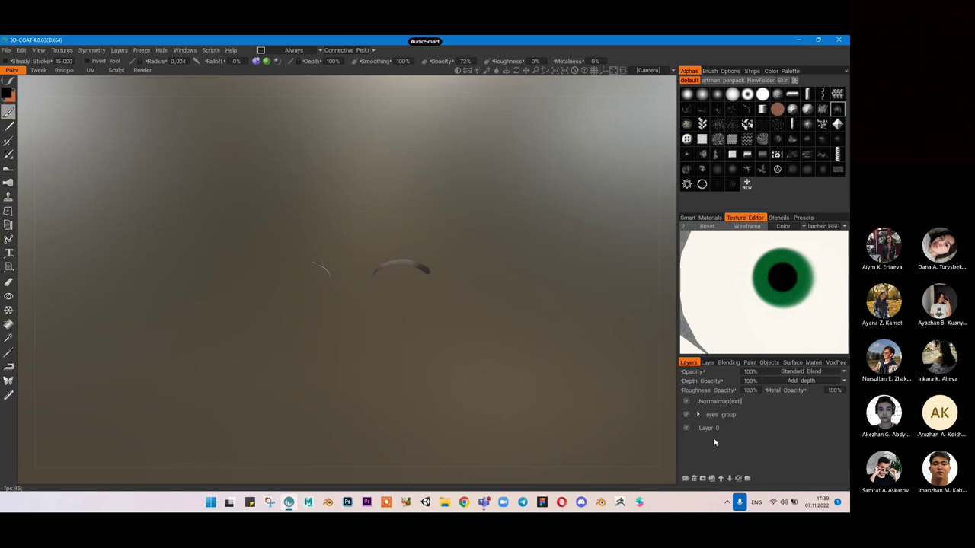
click(716, 429)
click(686, 479)
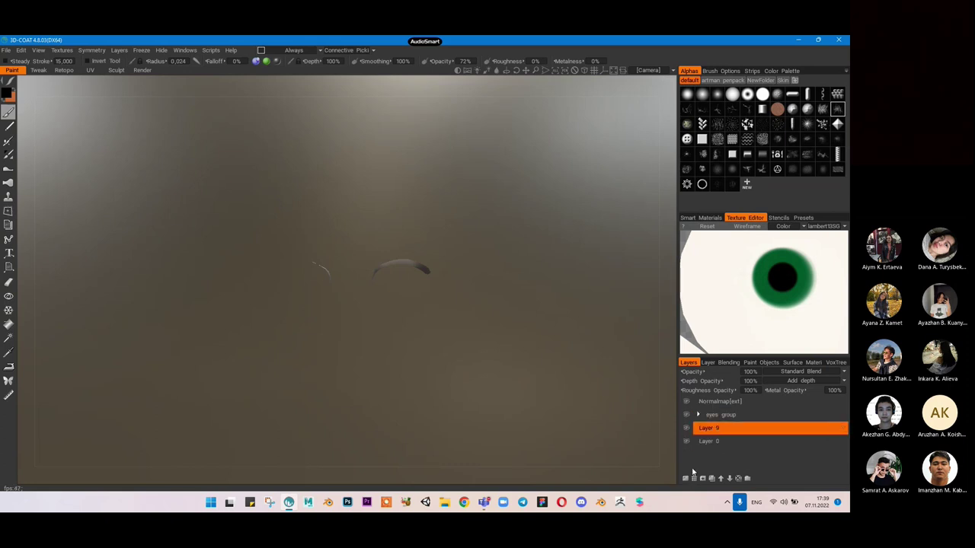
double_click(705, 429)
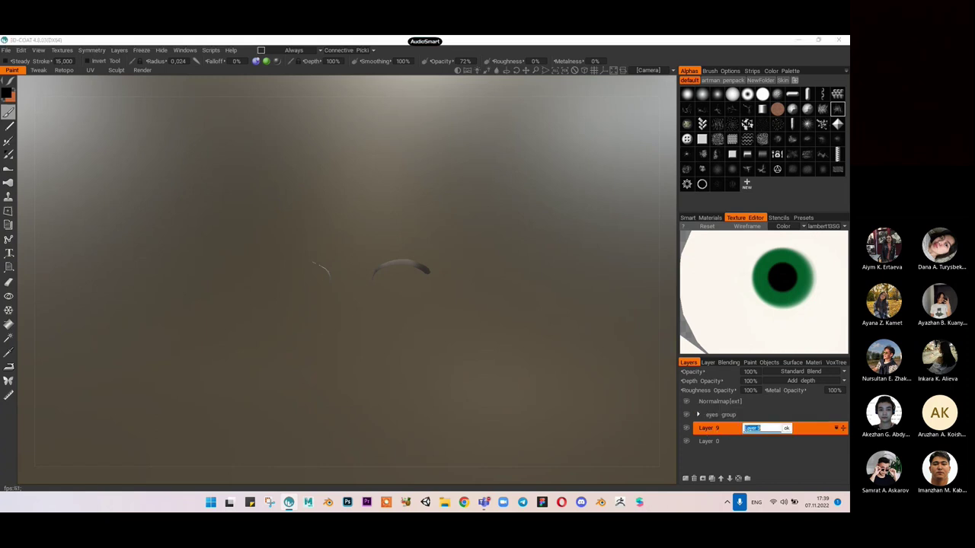
text(lashes)
key(Return)
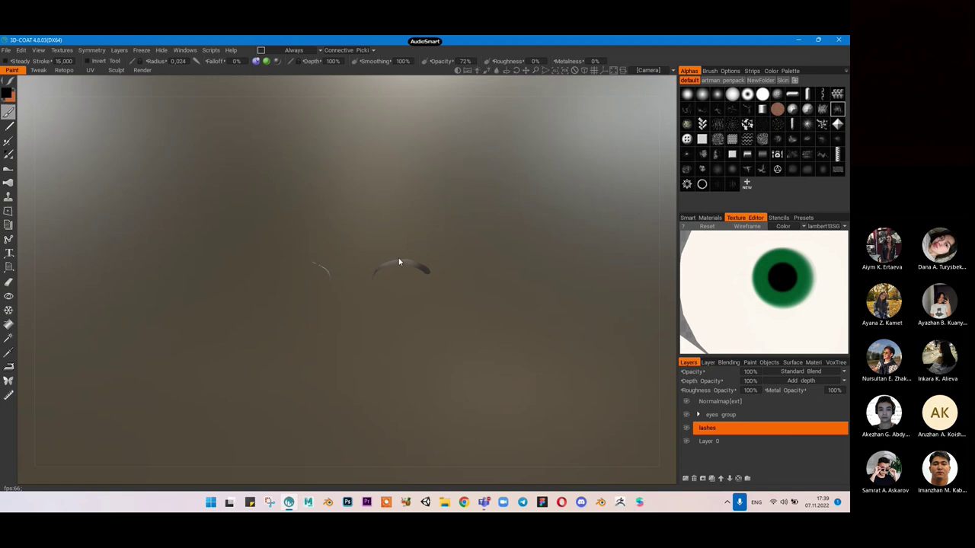
Step: Paint the eyelash black with a hard round brush alpha and set the lashes layer's depth opacity to 0%
click(732, 94)
drag(386, 262, 429, 274)
scroll(415, 273, down, 6)
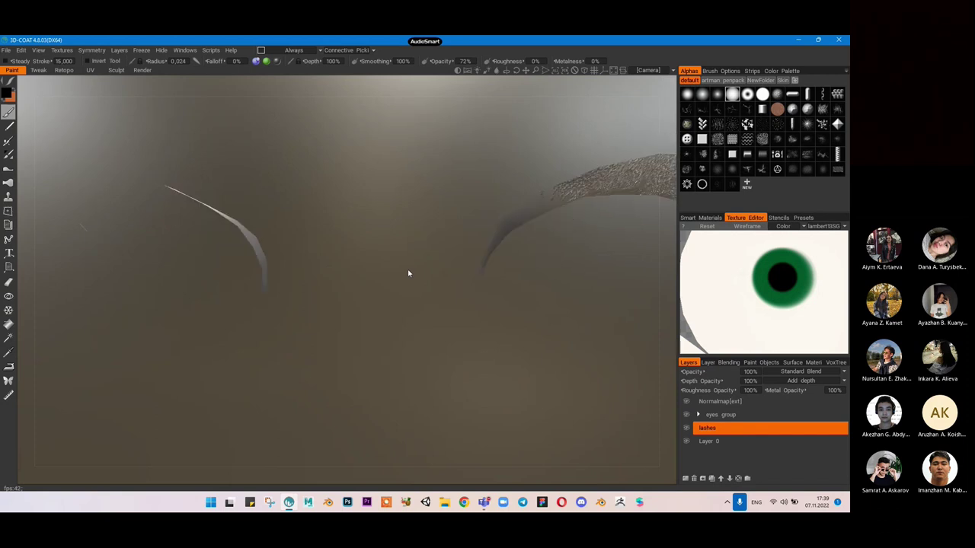
mouse_move(541, 207)
mouse_down()
mouse_move(440, 283)
mouse_move(508, 219)
mouse_move(535, 218)
mouse_move(607, 248)
mouse_move(567, 209)
mouse_move(431, 291)
mouse_move(580, 217)
mouse_up()
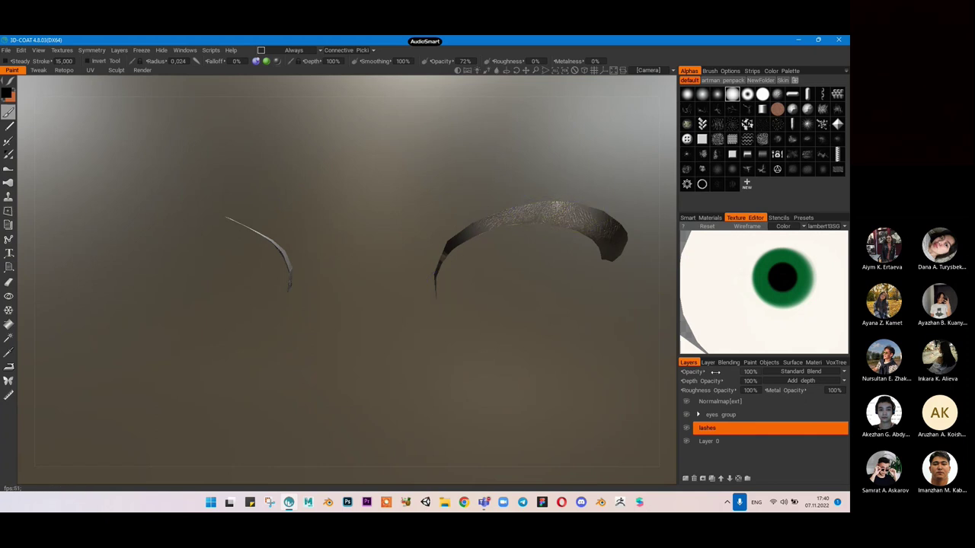
drag(716, 381, 533, 396)
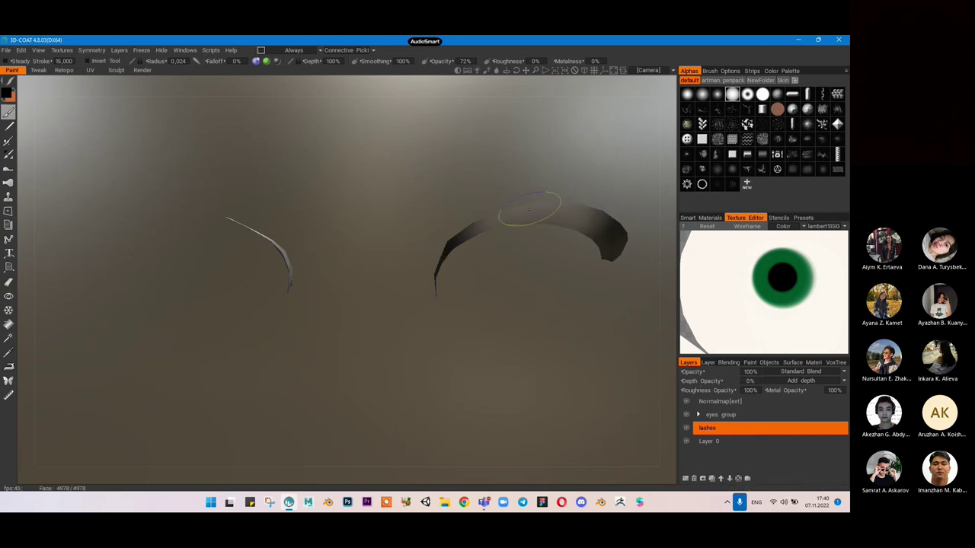
Step: Set the brush opacity to 100% and paint more black over the inner part of the eyelash
alt+drag(491, 229, 450, 213)
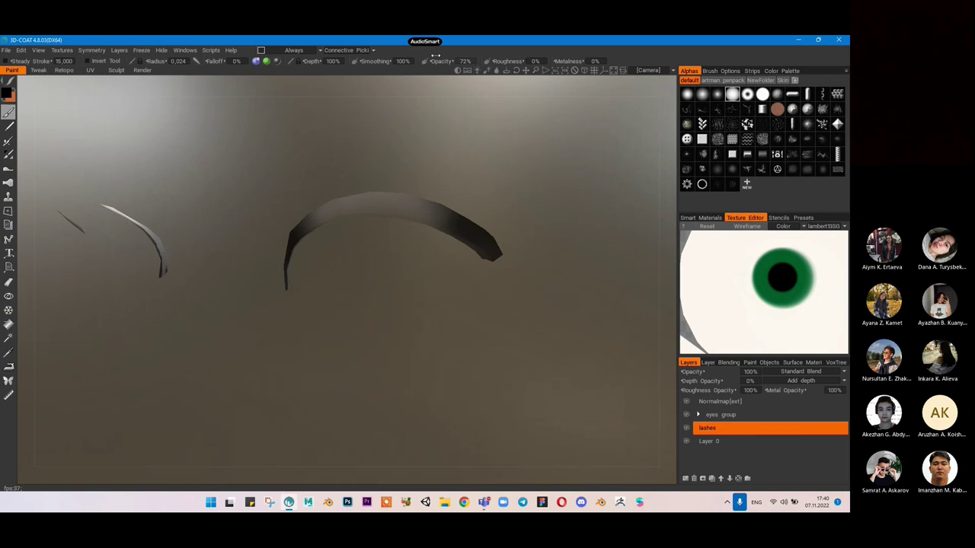
drag(439, 61, 522, 61)
drag(318, 213, 295, 233)
mouse_move(284, 256)
mouse_down()
mouse_move(289, 242)
mouse_move(363, 231)
mouse_move(255, 240)
mouse_up()
scroll(337, 239, down, 5)
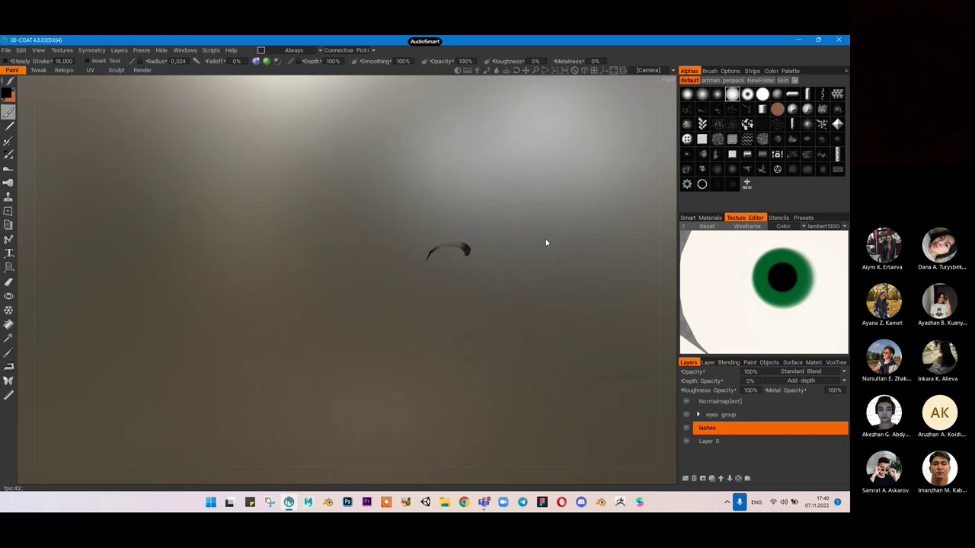
Step: Examine the texture maps of the lambert9SG, lambert6SG and lambert10SG materials in turn
click(813, 227)
click(821, 246)
click(823, 227)
click(823, 244)
click(822, 227)
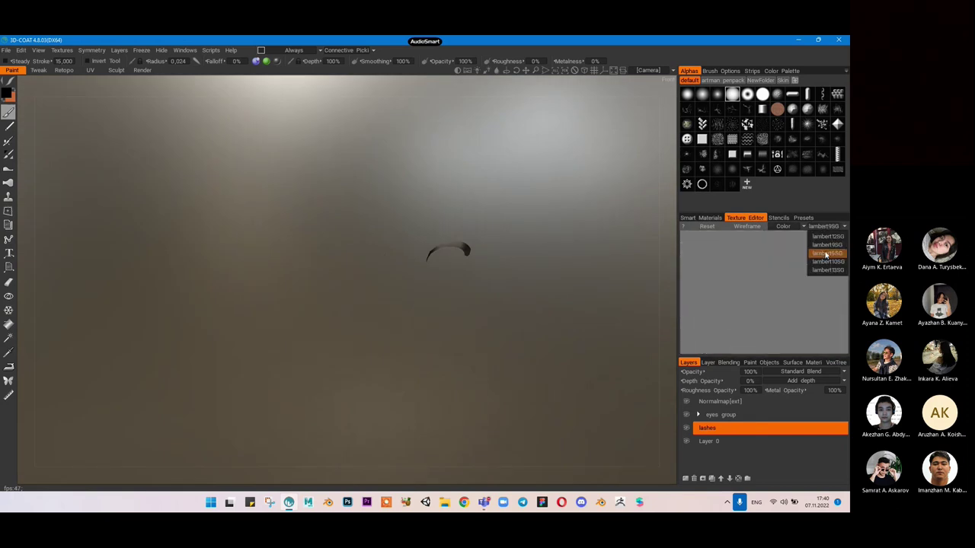
click(823, 255)
click(822, 227)
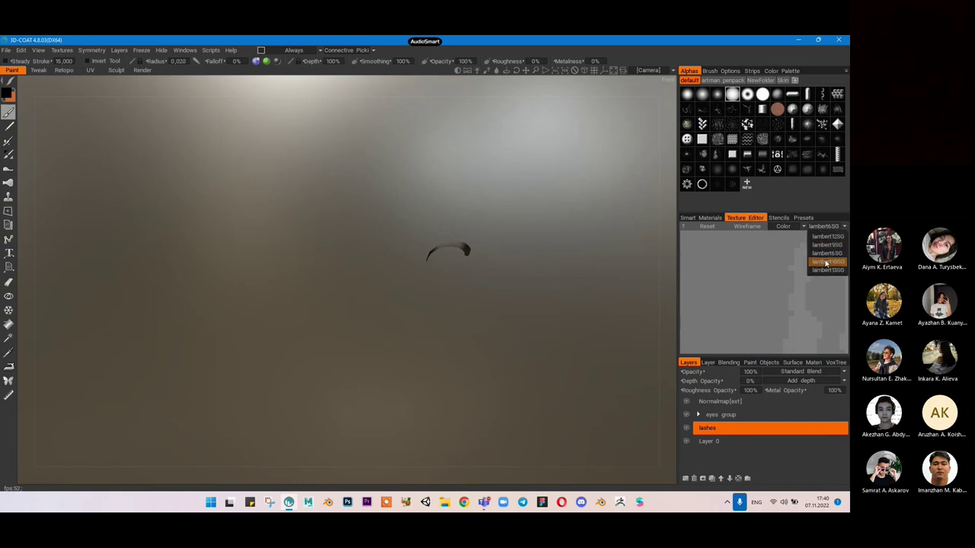
click(823, 264)
right_drag(775, 277, 774, 271)
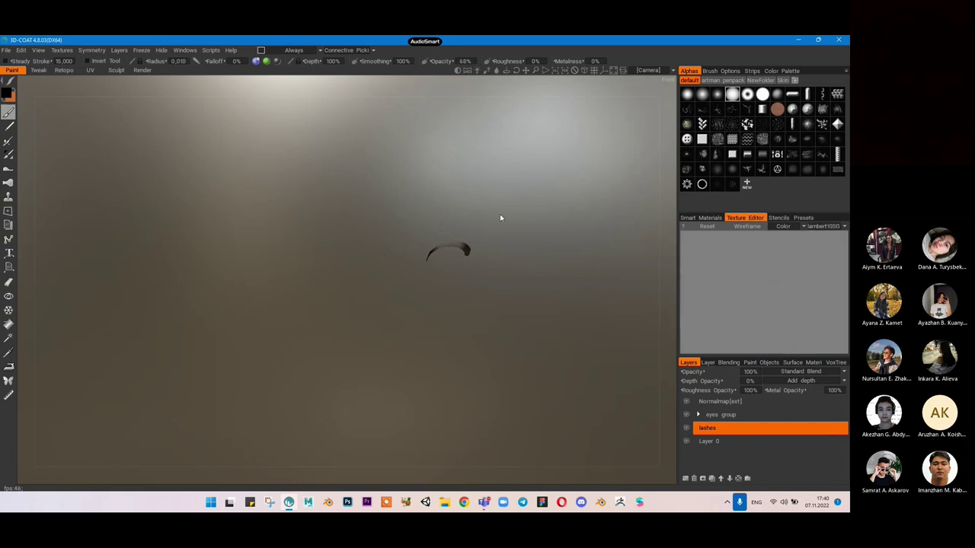
Step: Restore the brush opacity to 100% for the eyelash meshes
scroll(487, 217, up, 10)
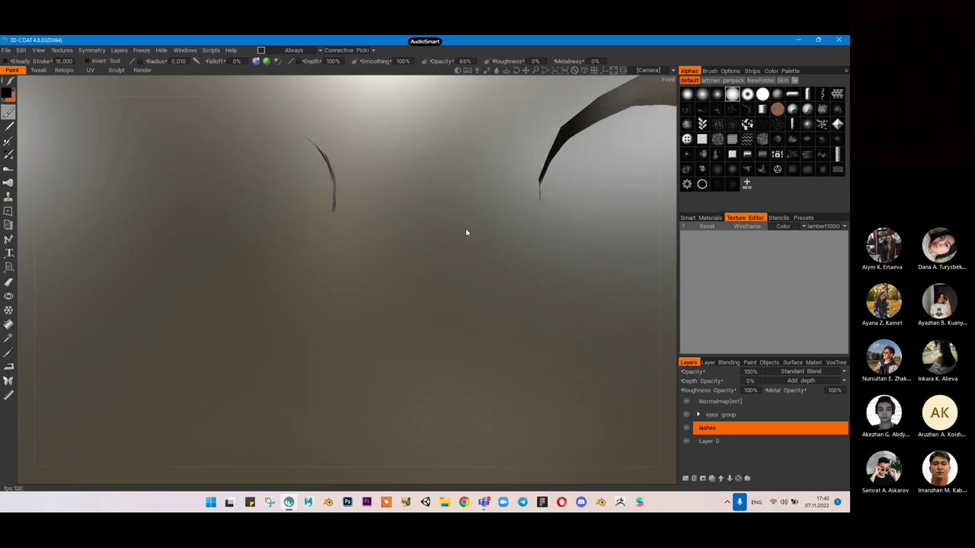
alt+drag(467, 232, 450, 243)
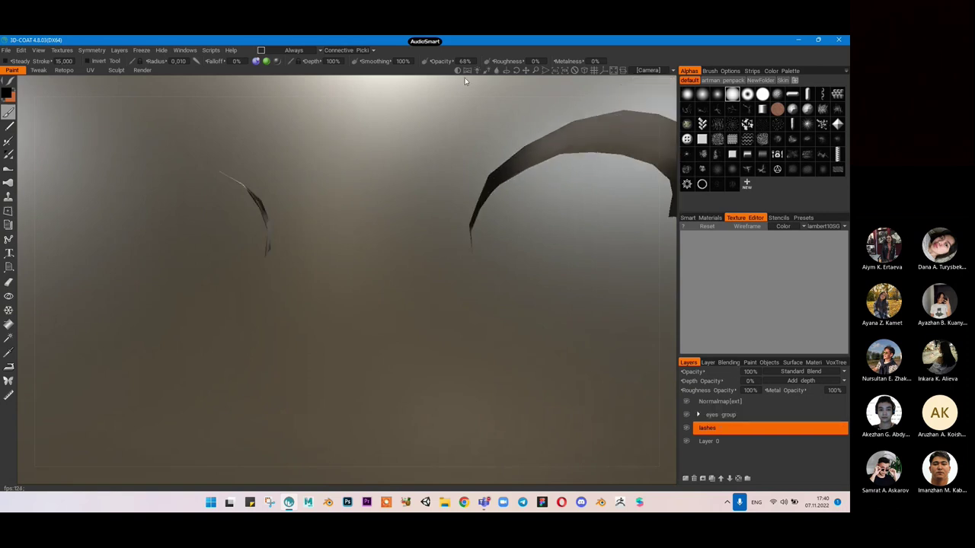
drag(449, 61, 591, 67)
drag(343, 152, 284, 157)
Step: Expand the eyes group, make its eyes layer active and erase that layer's stray light paint from the eyelash
click(739, 403)
click(719, 415)
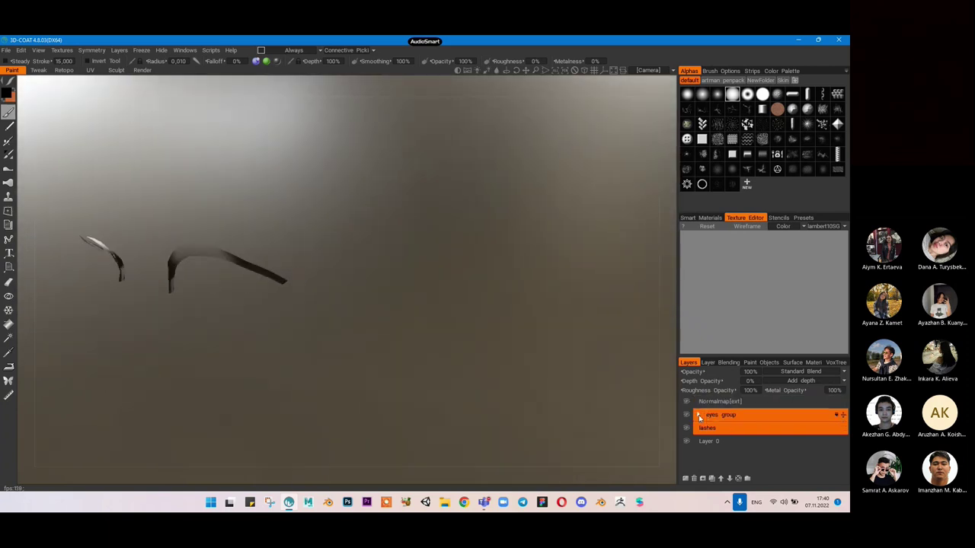
click(698, 417)
click(722, 434)
click(726, 447)
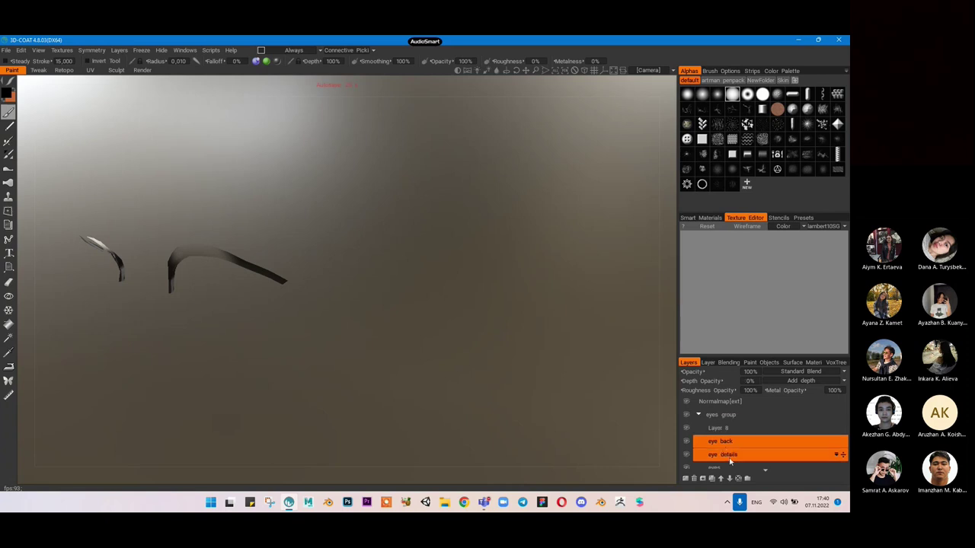
scroll(729, 455, down, 1)
click(723, 439)
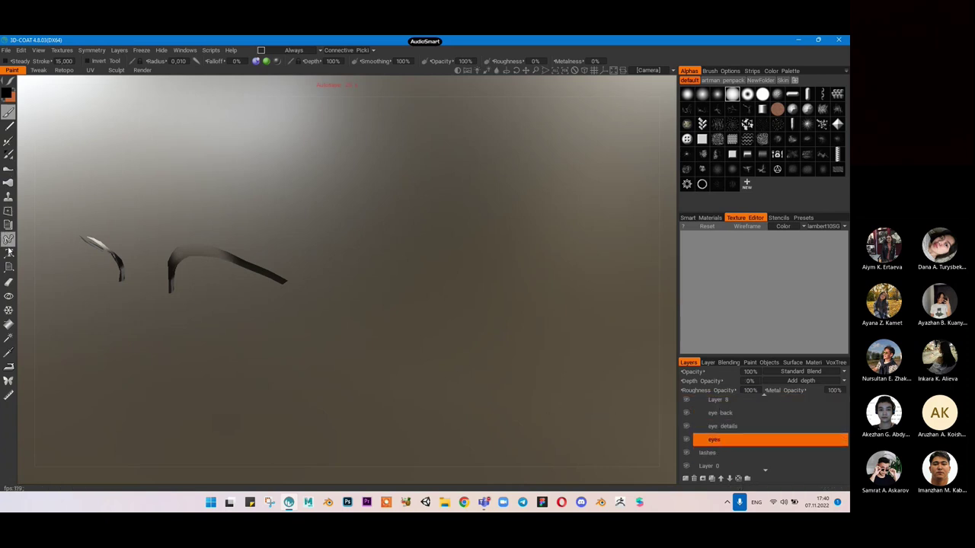
click(10, 284)
mouse_move(200, 250)
mouse_down()
mouse_move(180, 257)
mouse_move(244, 254)
mouse_move(210, 250)
mouse_move(234, 257)
mouse_up()
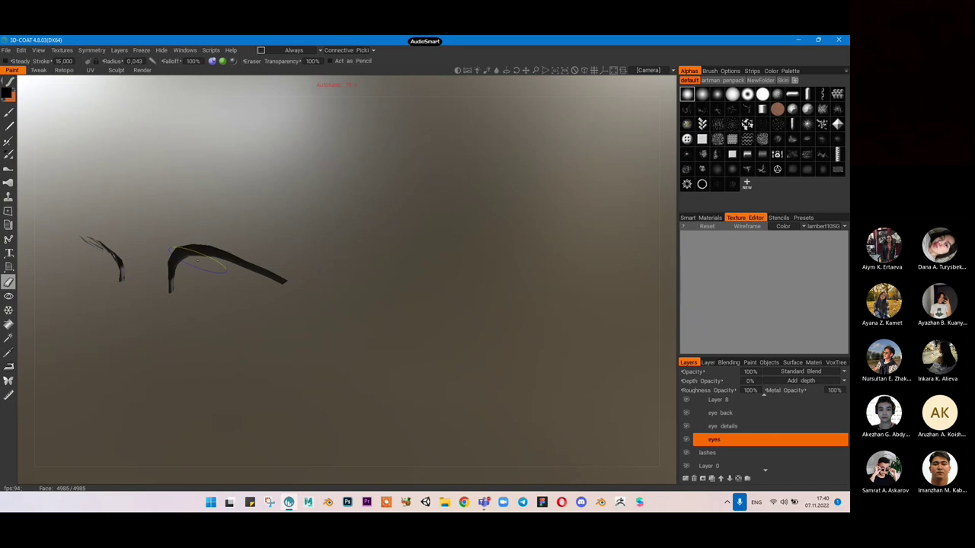
Step: Delete the unneeded Layer 8 from the eyes group and make the lashes layer active
click(724, 412)
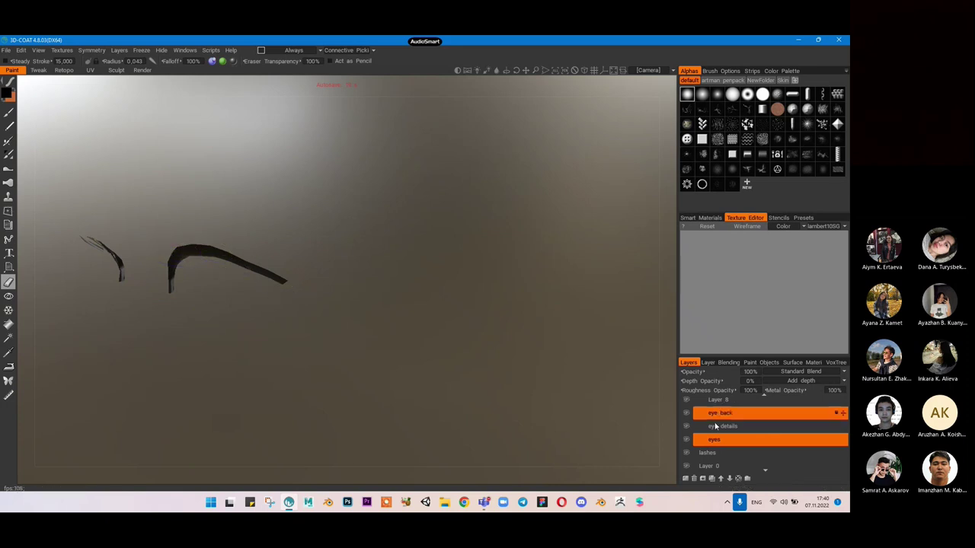
click(724, 402)
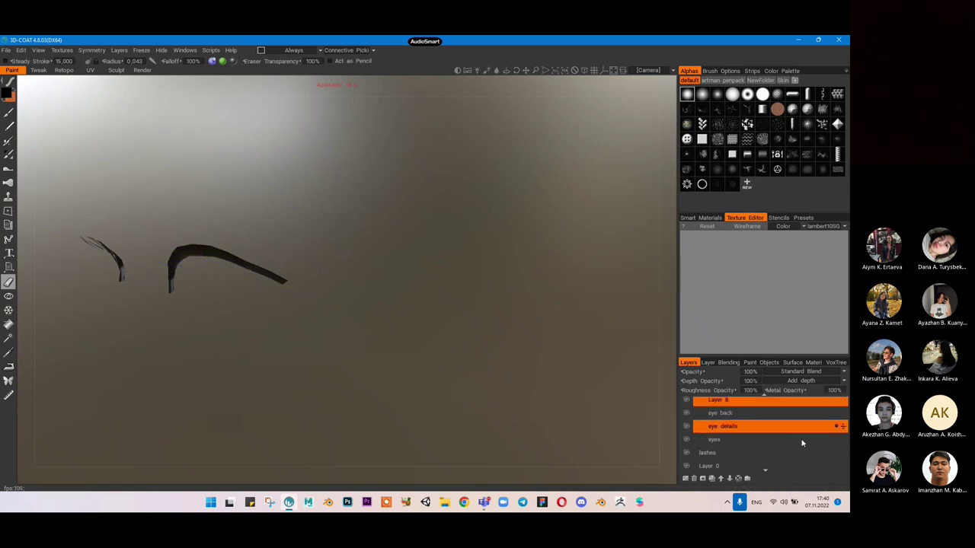
click(693, 479)
click(715, 441)
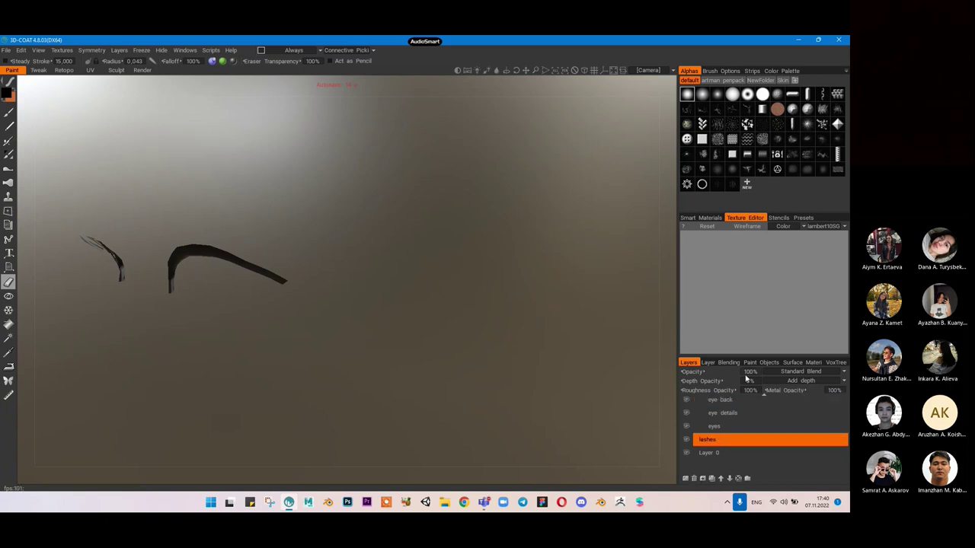
alt+drag(339, 214, 376, 190)
middle_drag(377, 193, 529, 273)
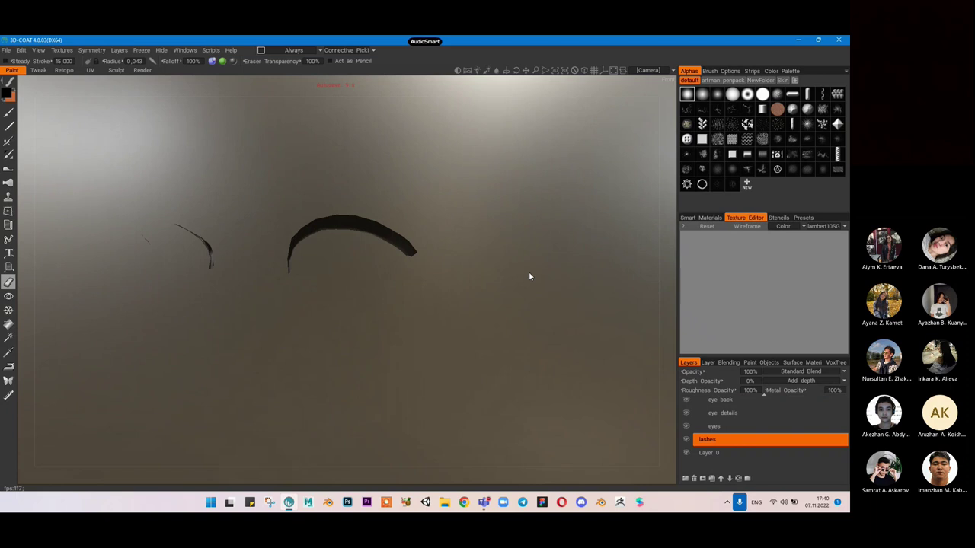
Step: Start saving the project as a 3b file in the 3D character 2022 folder
key(ctrl+s)
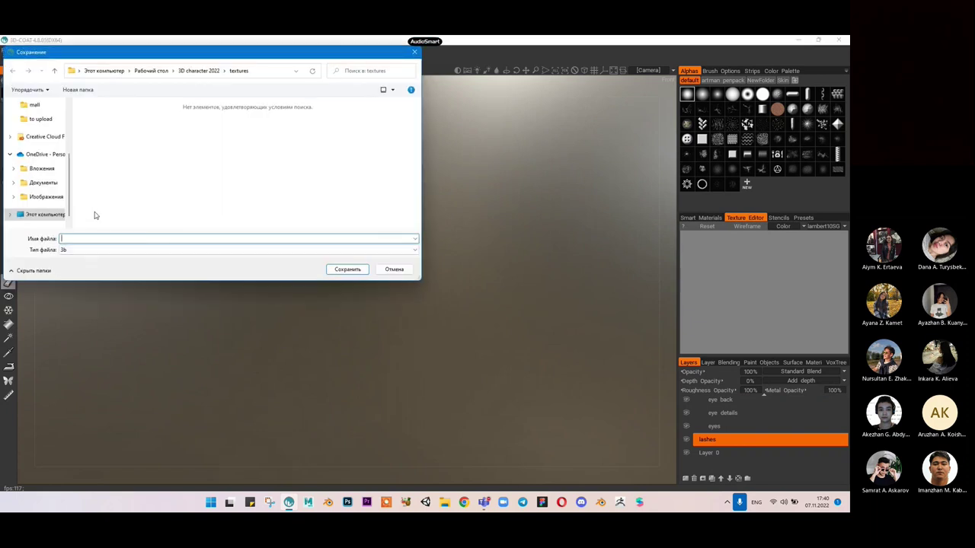
scroll(37, 130, up, 2)
click(46, 147)
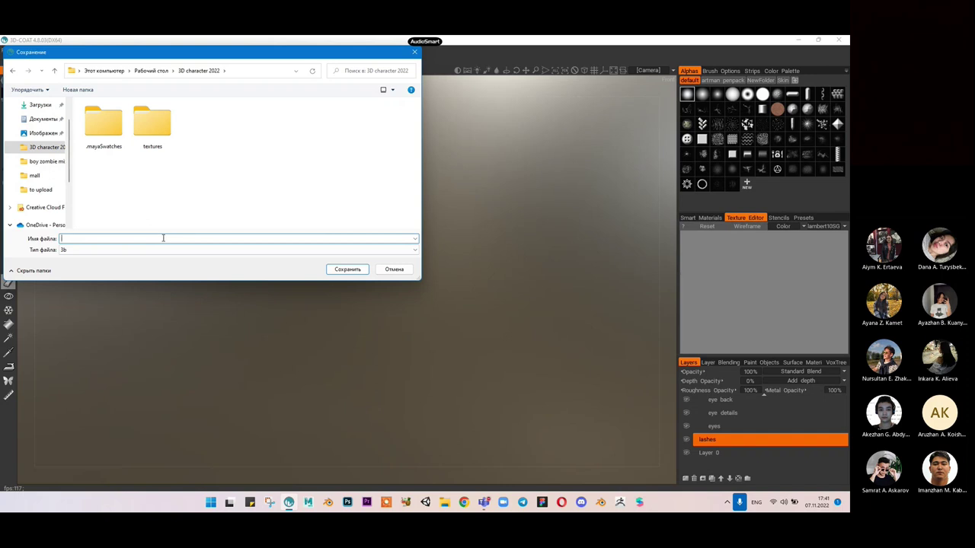
Step: Save the project in the 3D character 2022 folder under the file name character
text(chara)
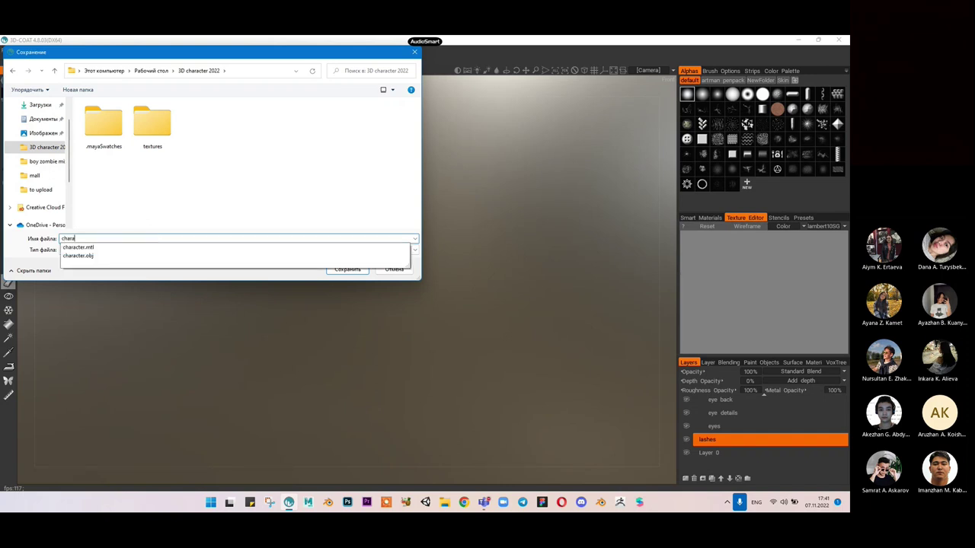
text(cter)
key(Return)
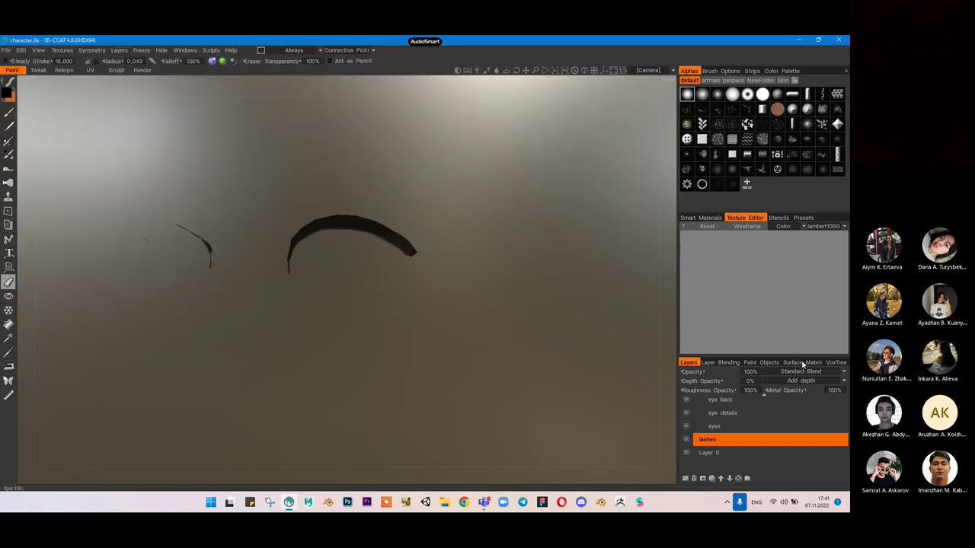
Step: Show the lambert12SG surface material, hide lambert9SG, and return to the layer list
click(802, 363)
click(684, 371)
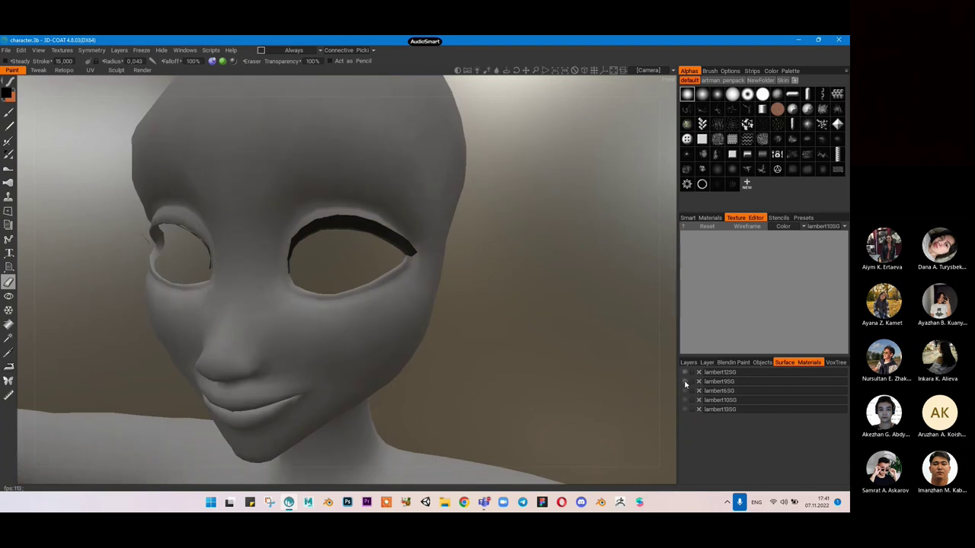
click(685, 383)
scroll(345, 278, down, 6)
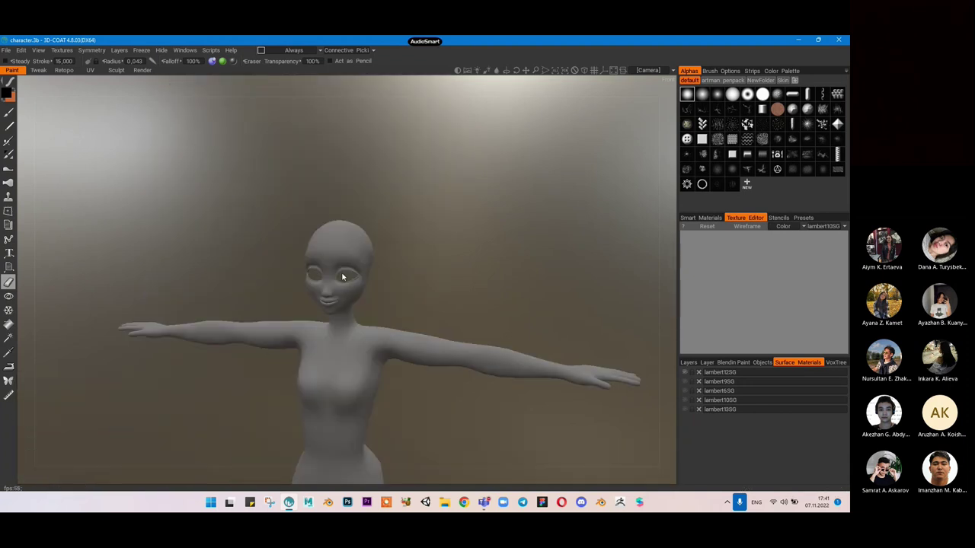
click(703, 364)
click(688, 363)
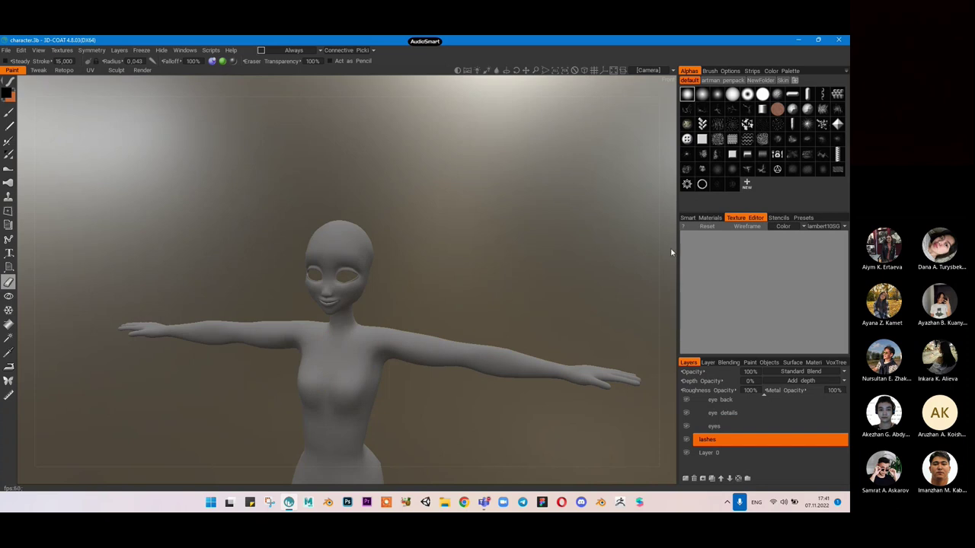
scroll(470, 300, up, 1)
scroll(431, 272, up, 3)
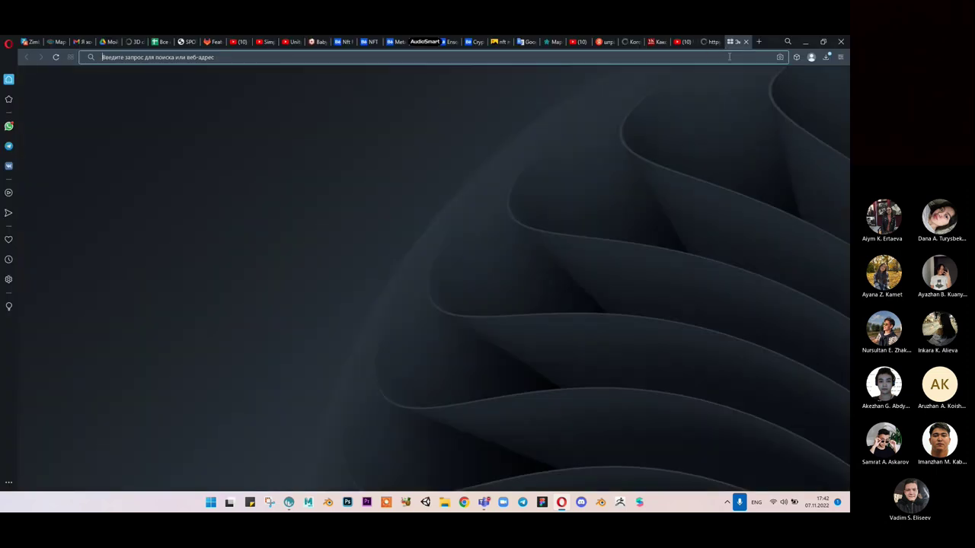
Step: Switch to the Opera browser, open youtube.com and search for "3d coat skin material"
text(you)
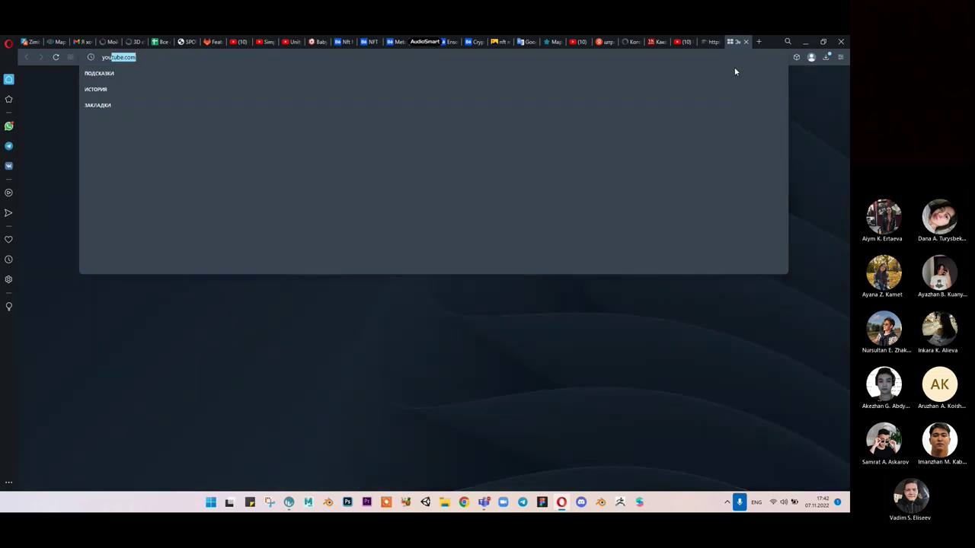
key(Return)
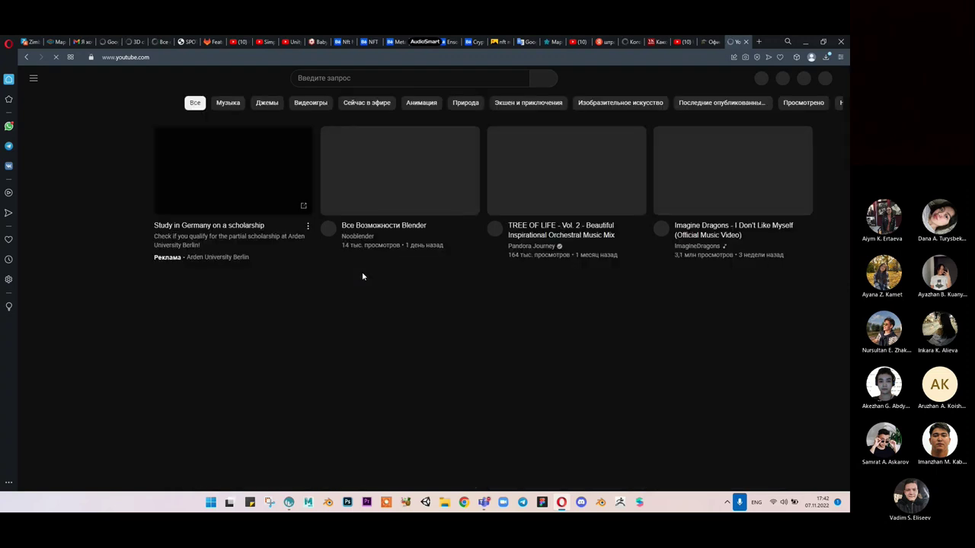
click(408, 78)
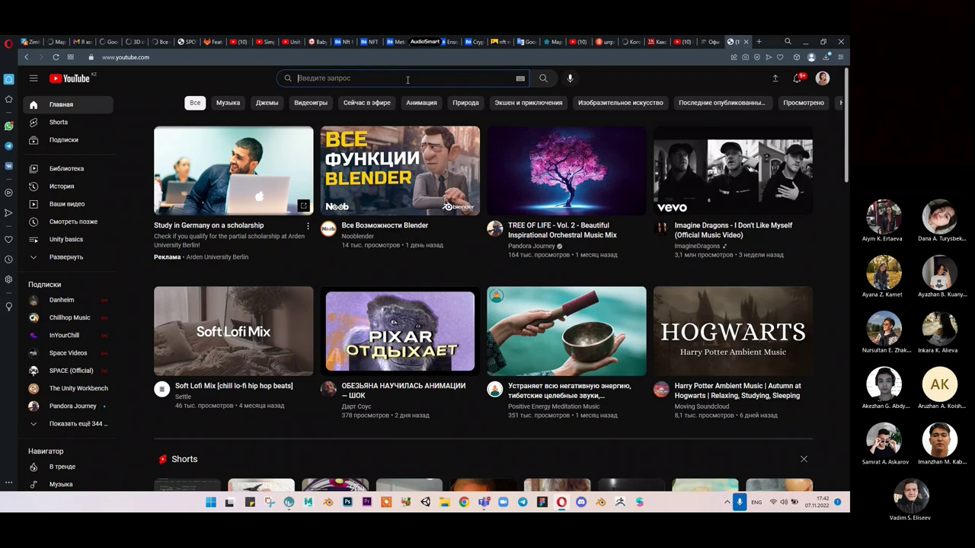
text(ch)
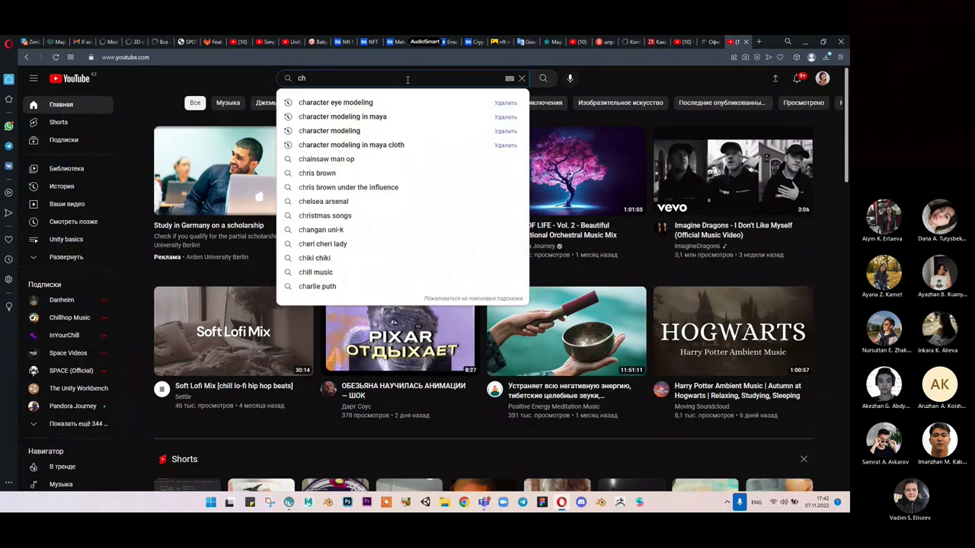
key(BackSpace)
key(BackSpace)
text(3d)
key(Down)
key(Return)
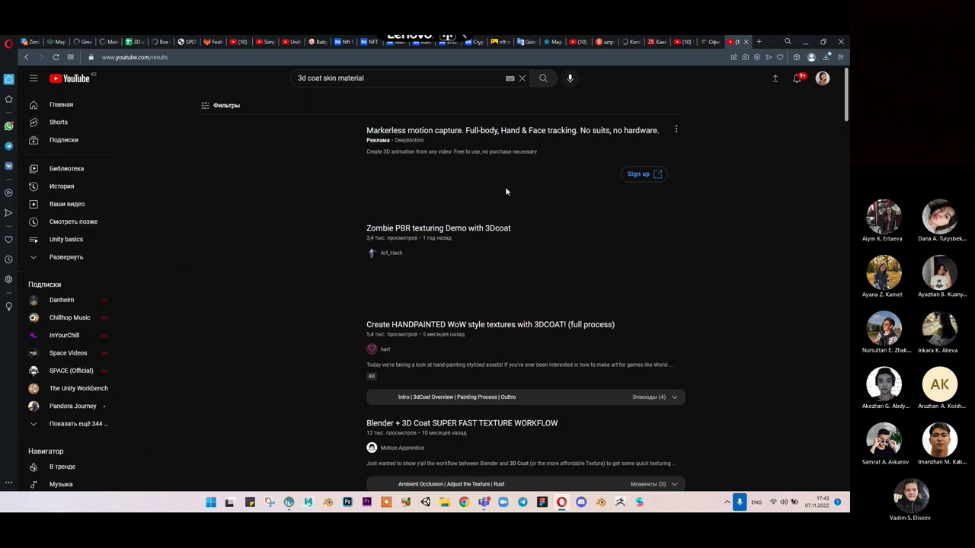
Step: Copy the link of the video "Hand Painted Skin Texturing Process - 3D Coat" from the search results
scroll(505, 192, down, 8)
right_click(287, 220)
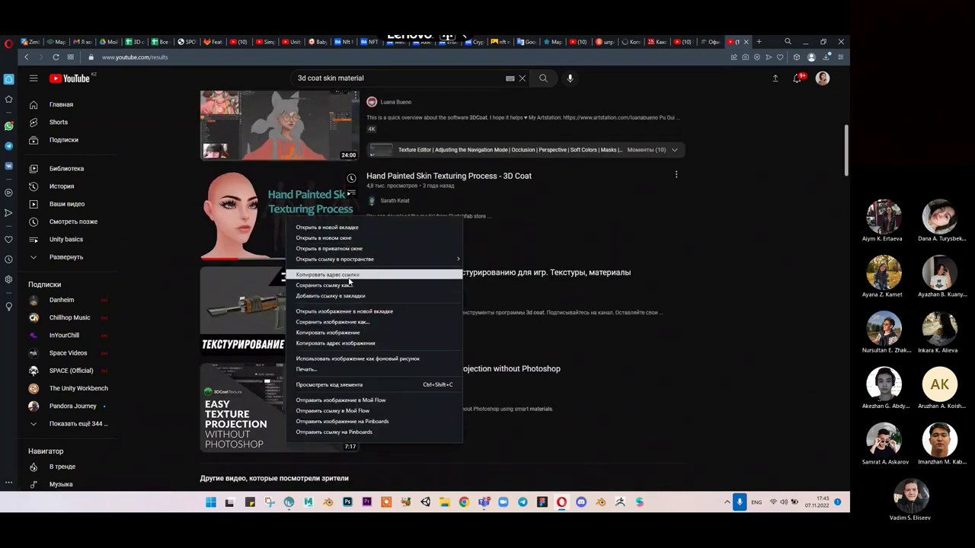
click(349, 279)
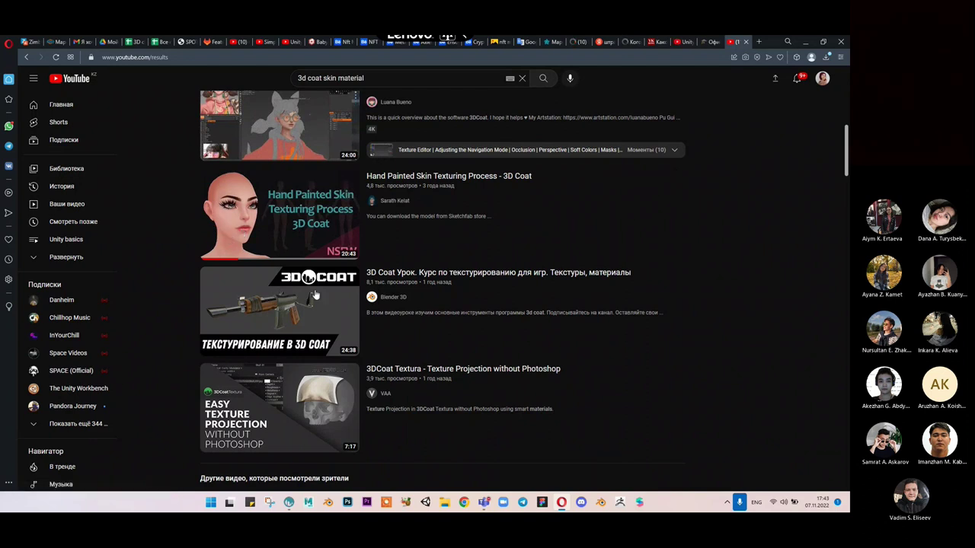
Step: Switch to Telegram and send the copied video link to the "3D character design 2022" work group, then minimize the messenger
key(alt+Tab)
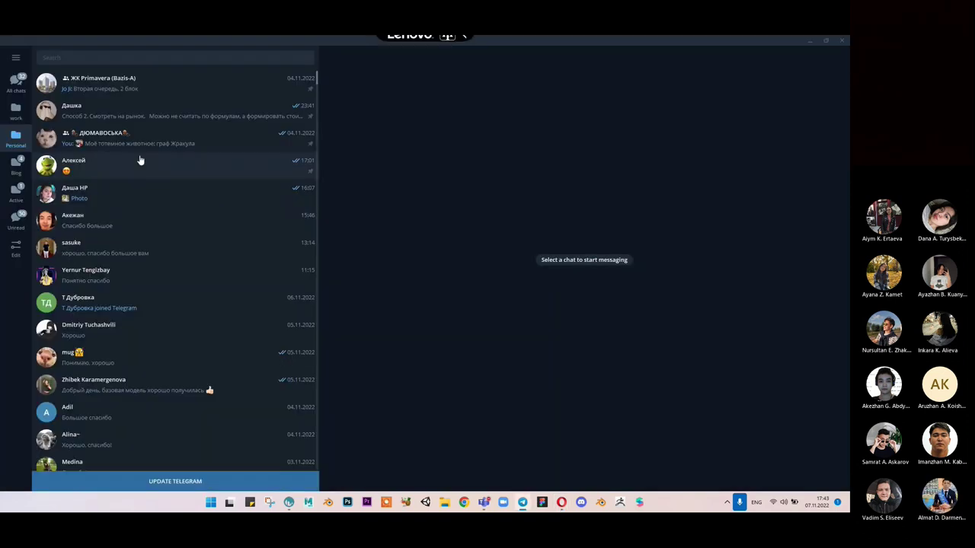
click(14, 112)
click(174, 123)
click(228, 83)
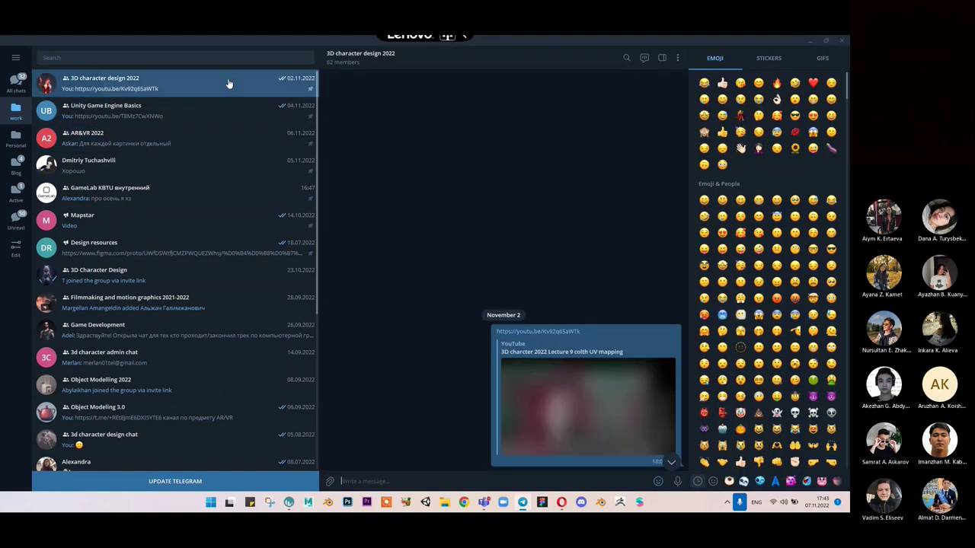
text(https://www.youtube.com/watch?v=7SL_65o2VYY&t=301s)
key(Return)
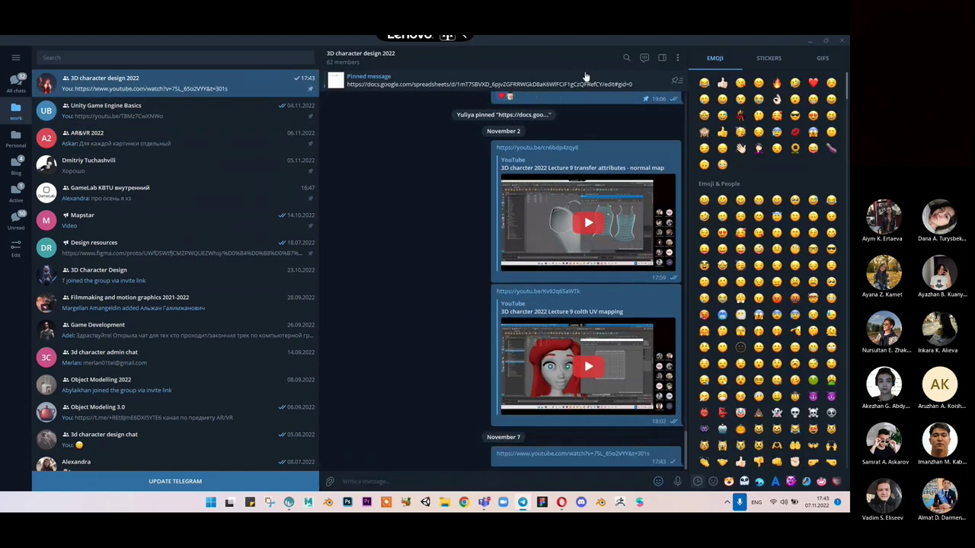
click(810, 41)
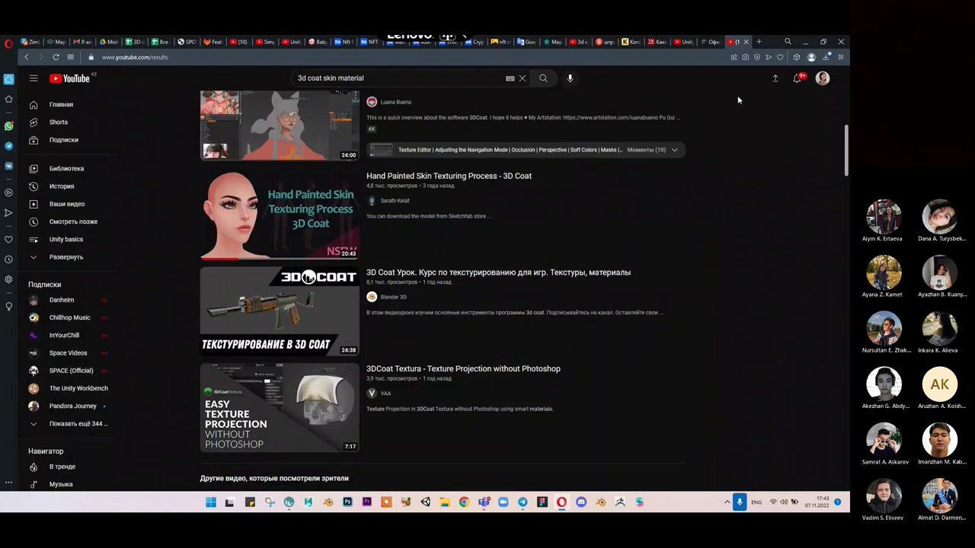
Step: Return to 3D-COAT by minimizing the browser and select Layer 0
click(804, 42)
alt+drag(373, 243, 378, 290)
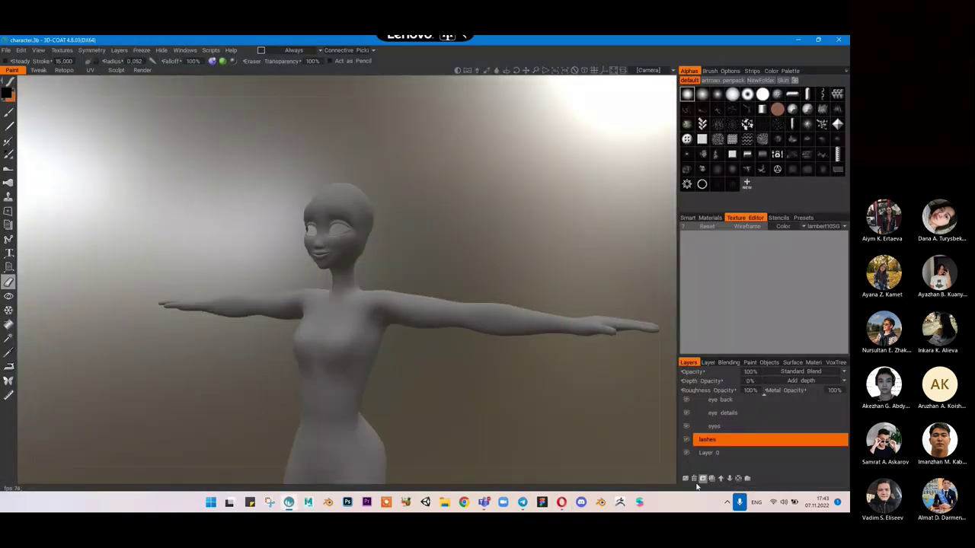
click(716, 452)
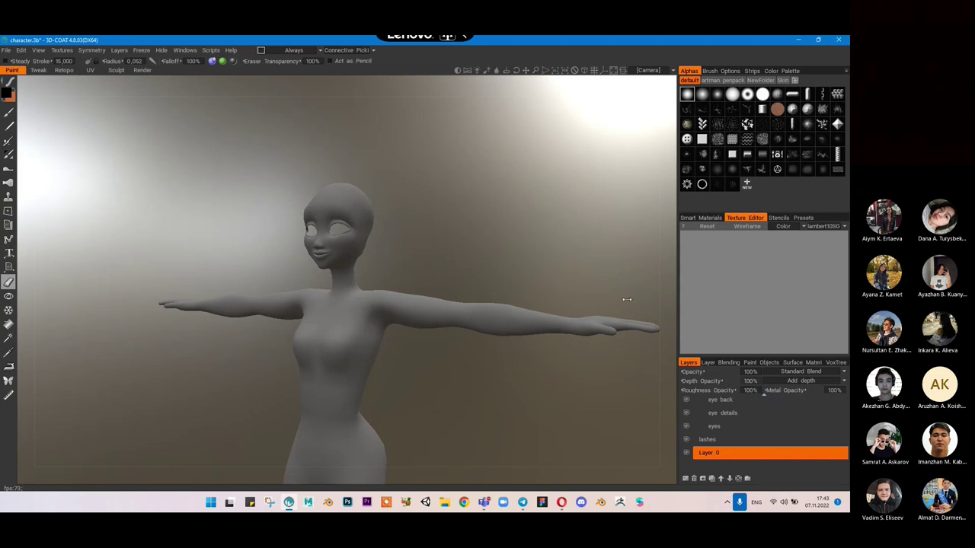
Step: Close the Opera browser and Telegram from the taskbar
right_click(565, 499)
click(573, 475)
right_click(520, 506)
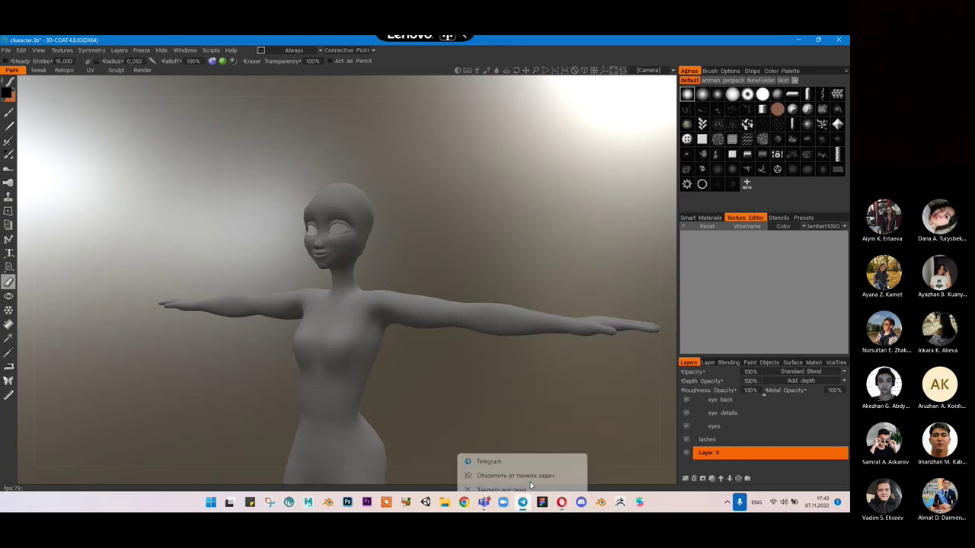
key(Escape)
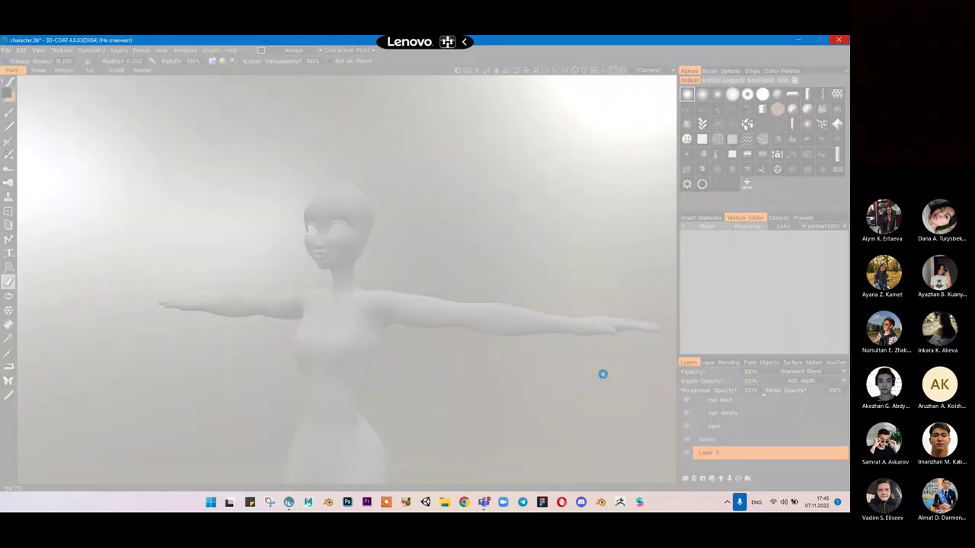
Step: End the frozen 3D-CoatDX64C.exe task in Task Manager and close the manager
key(ctrl+shift+Escape)
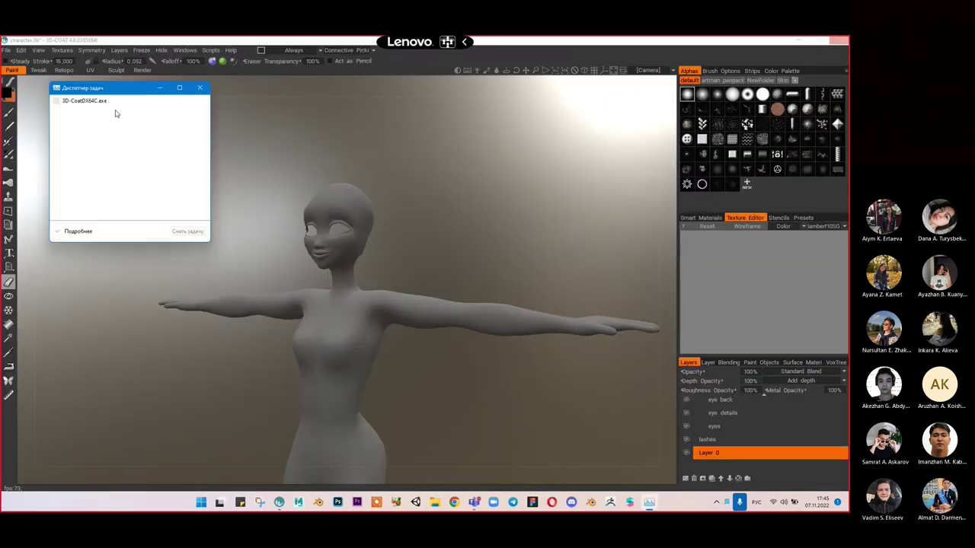
click(114, 102)
click(187, 231)
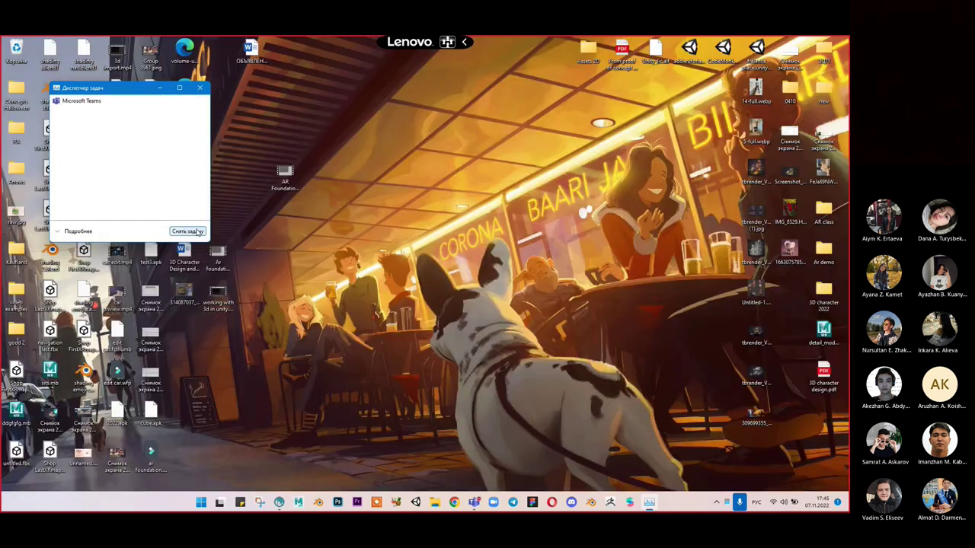
click(200, 88)
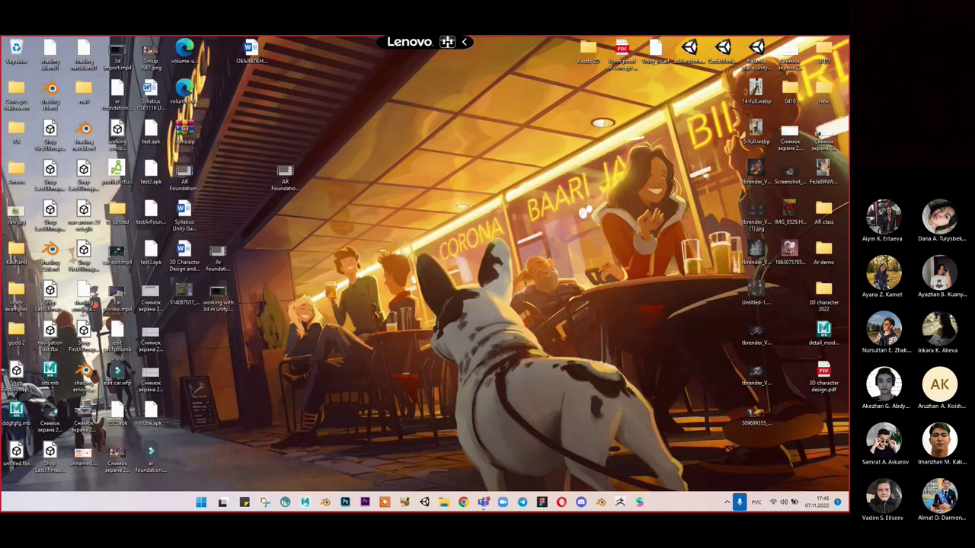
Step: Restart 3D-COAT, dismiss the start dialog and open the saved character.3b project
click(289, 502)
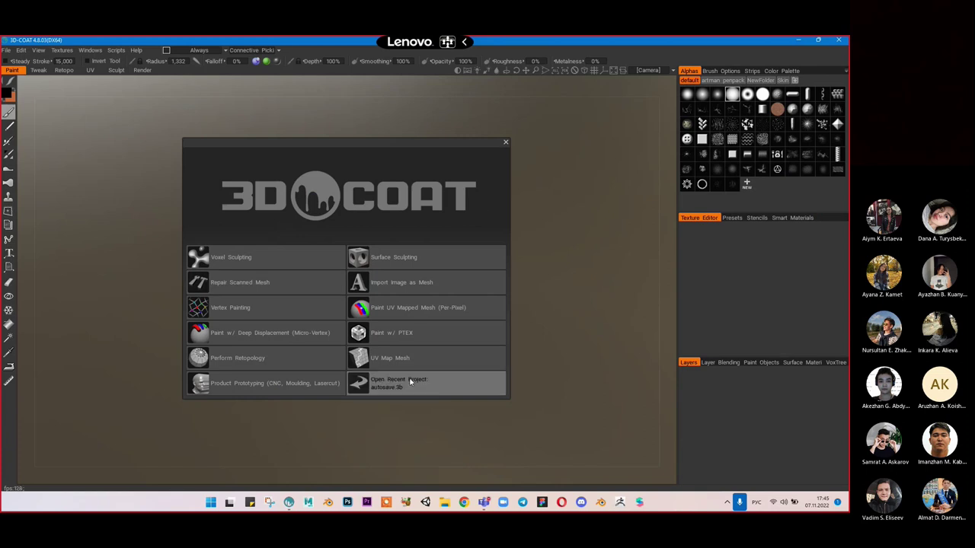
click(506, 143)
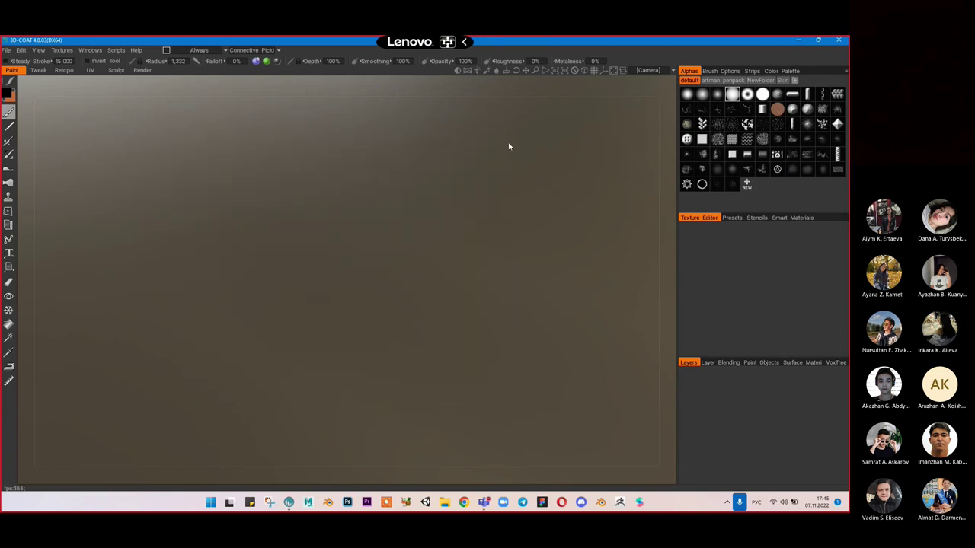
click(6, 50)
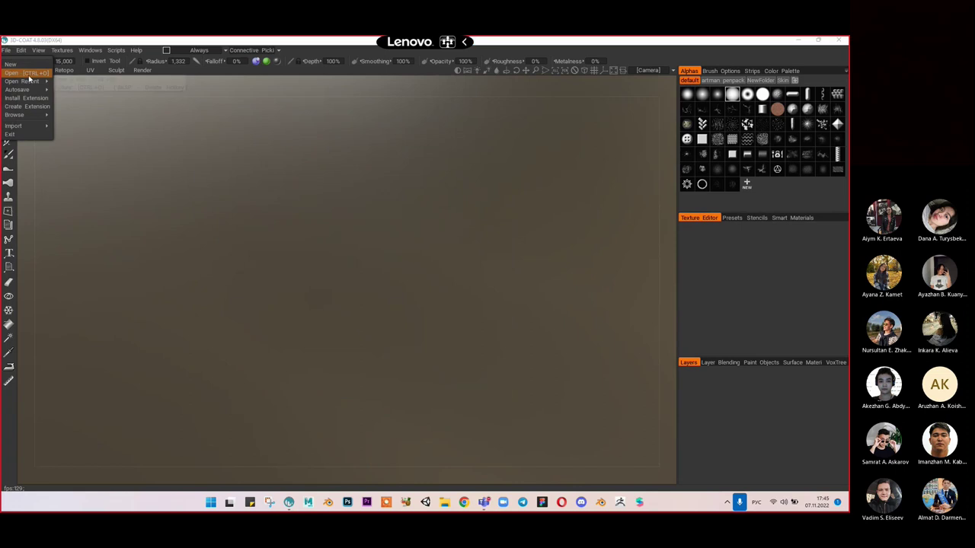
click(29, 74)
double_click(199, 126)
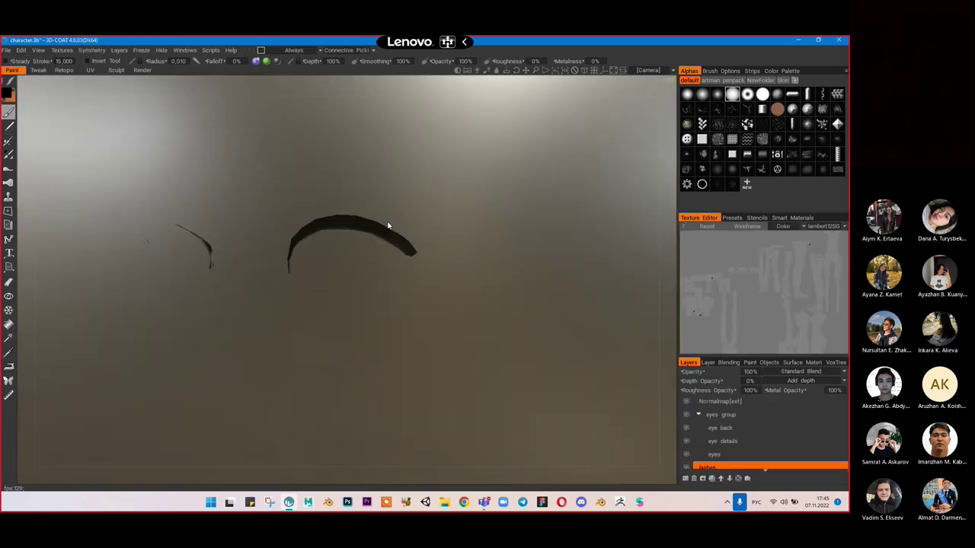
Step: Select Layer 0, then show the lambert12SG surface material and hide lambert9SG
scroll(761, 438, down, 1)
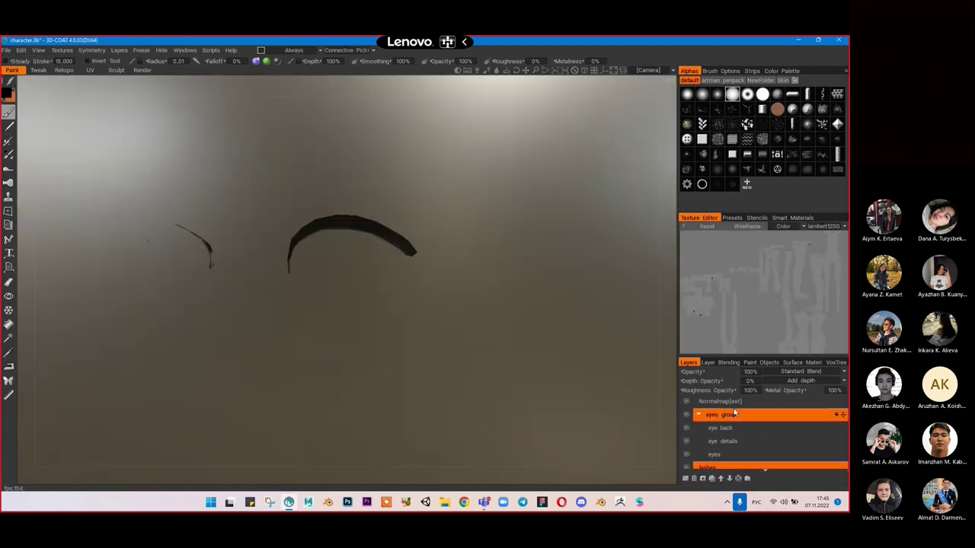
click(741, 439)
click(715, 464)
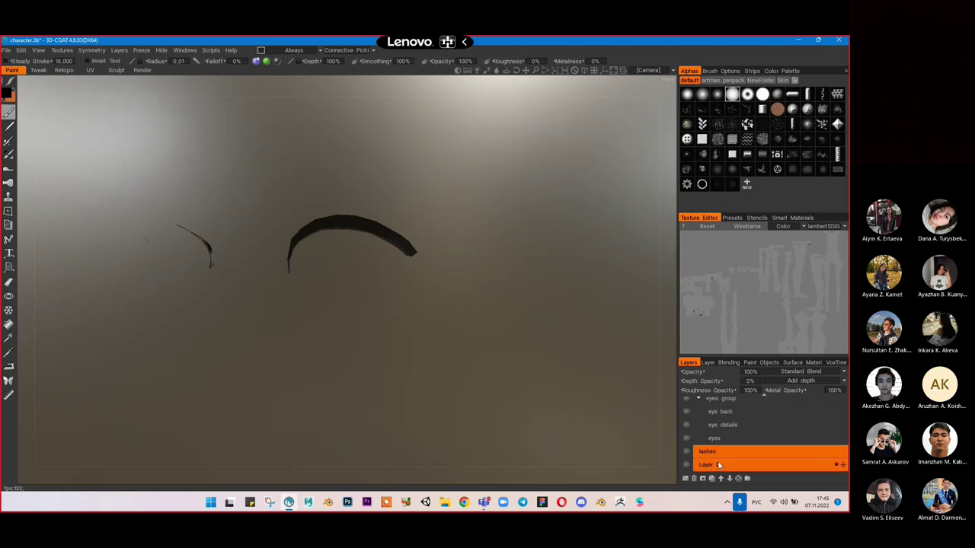
click(792, 363)
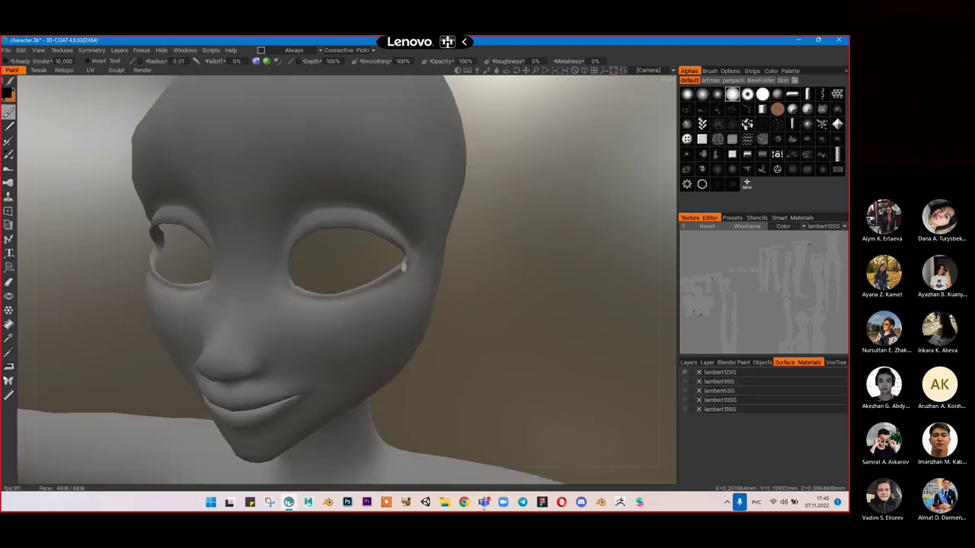
alt+drag(380, 301, 384, 262)
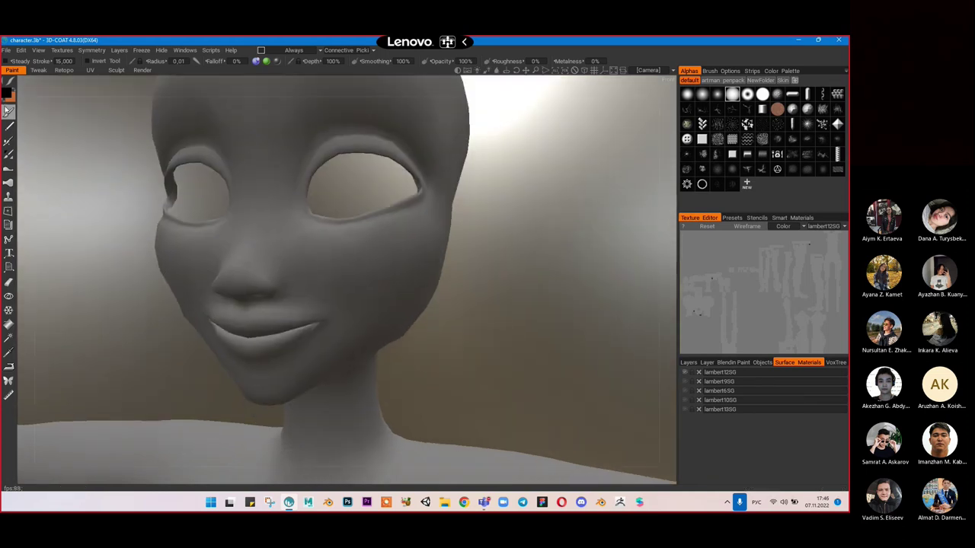
Step: Pick a pale pink, RGB 229, 178, 178, as the primary paint colour in the Color Palette
click(7, 93)
click(335, 244)
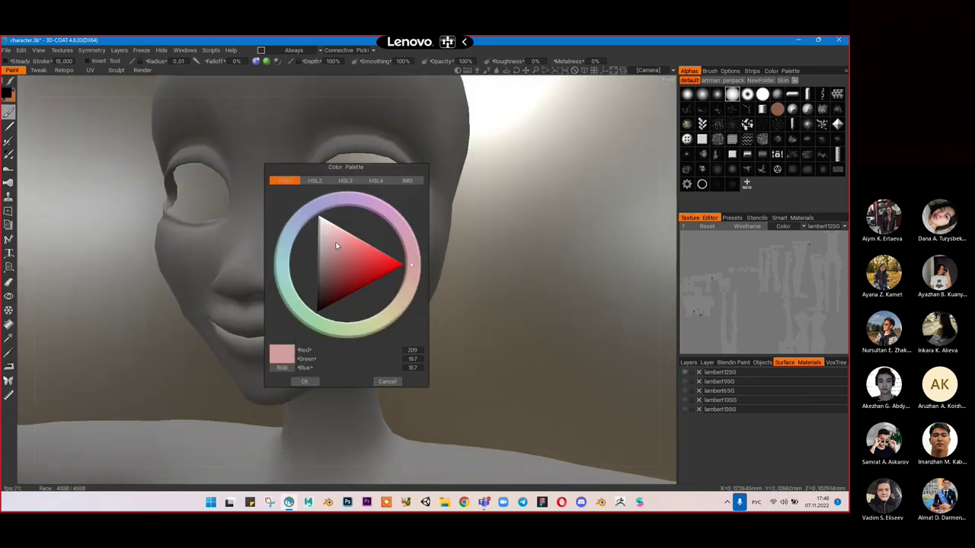
click(335, 238)
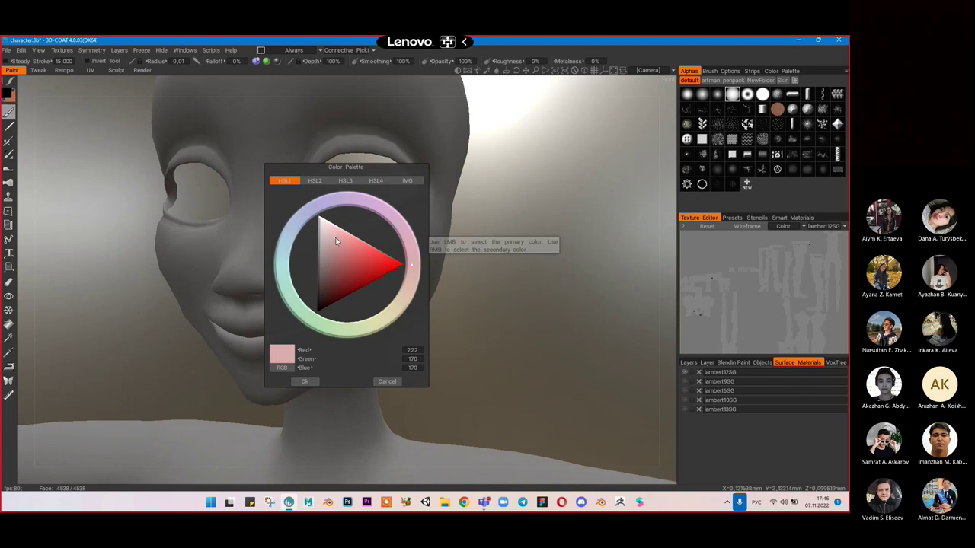
drag(333, 236, 335, 236)
click(336, 235)
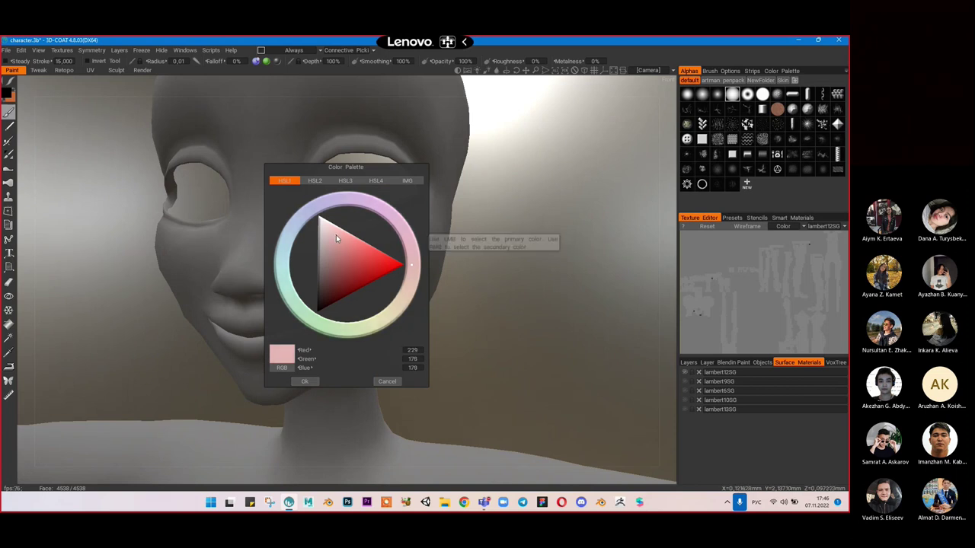
Step: Look through the character reference images in the 3D character 2022 folder and return to 3D-COAT
click(450, 500)
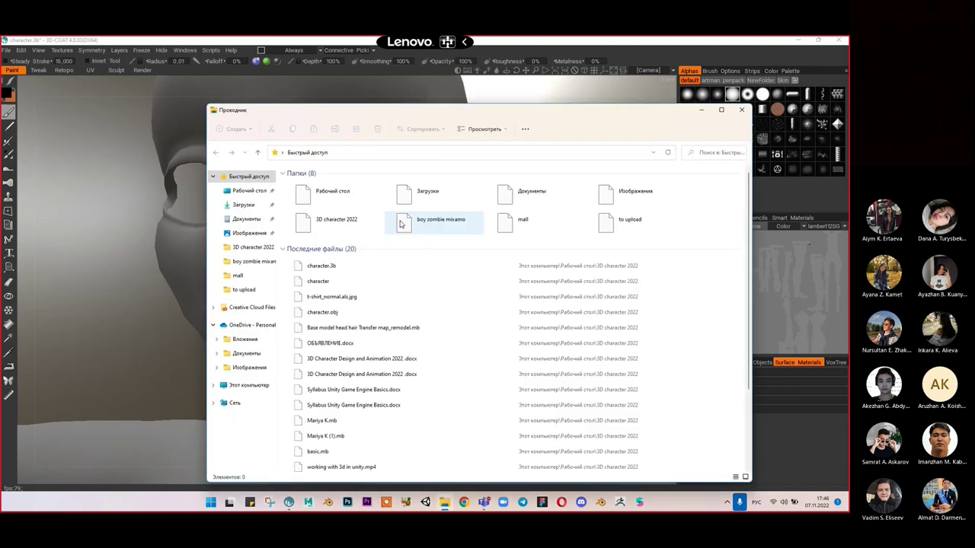
click(373, 221)
double_click(373, 222)
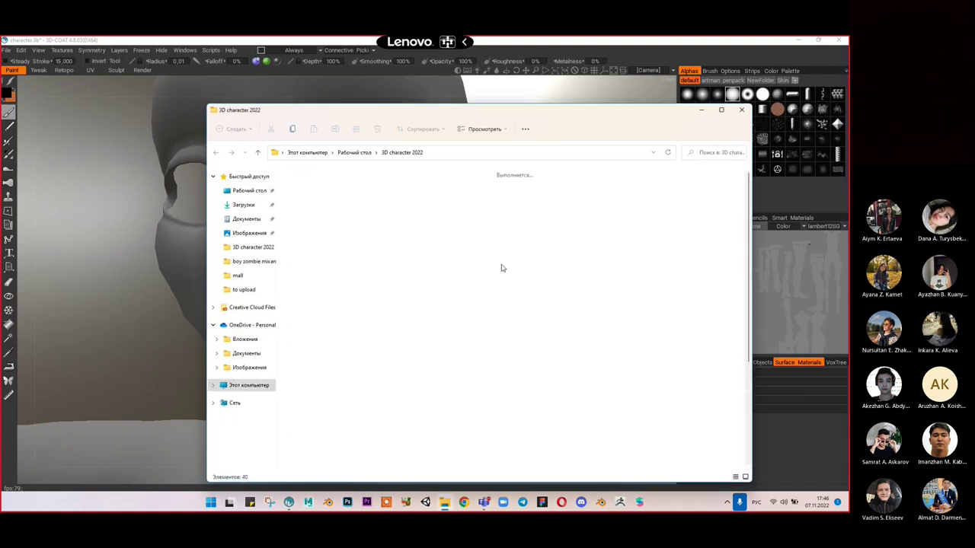
scroll(404, 286, down, 3)
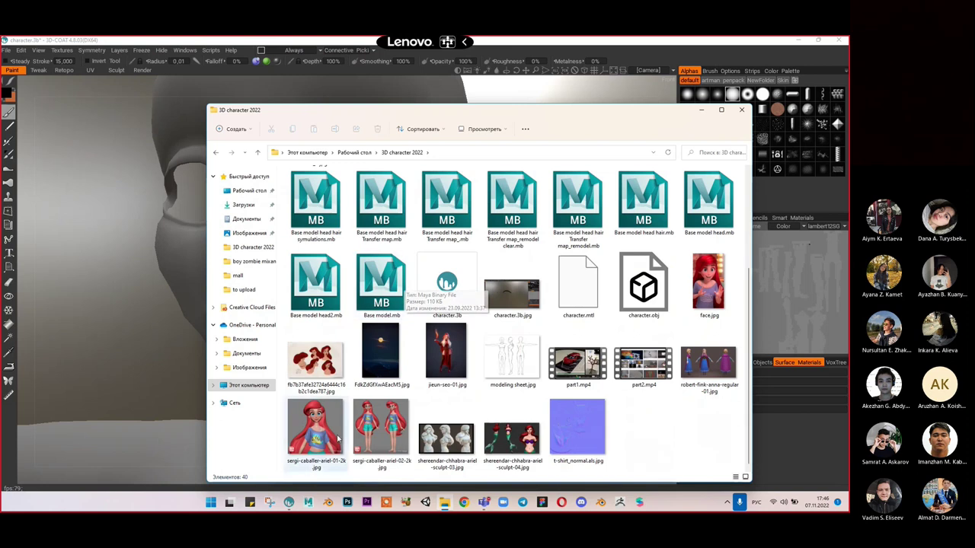
click(700, 110)
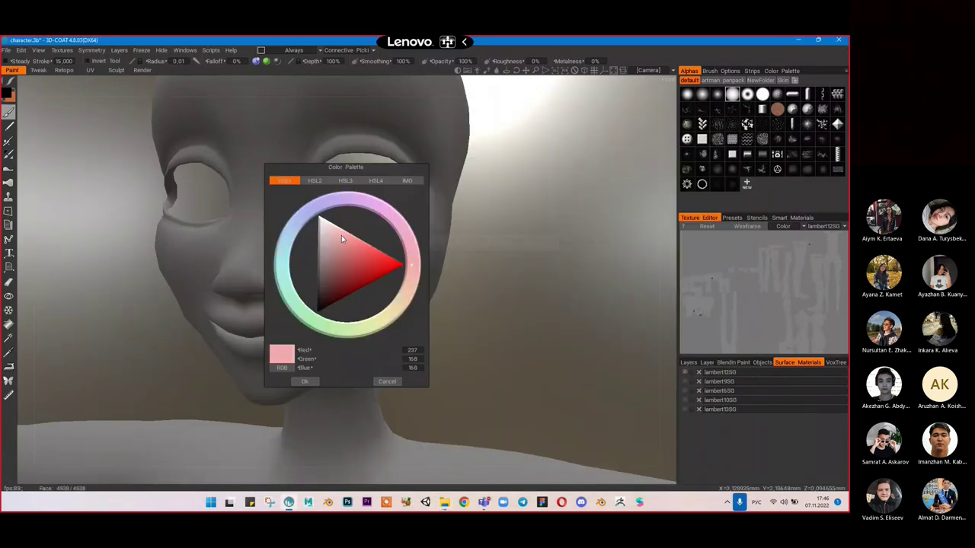
Step: Apply pink RGB 237, 168, 168 as the paint colour and enlarge the brush radius to 0,372
click(304, 382)
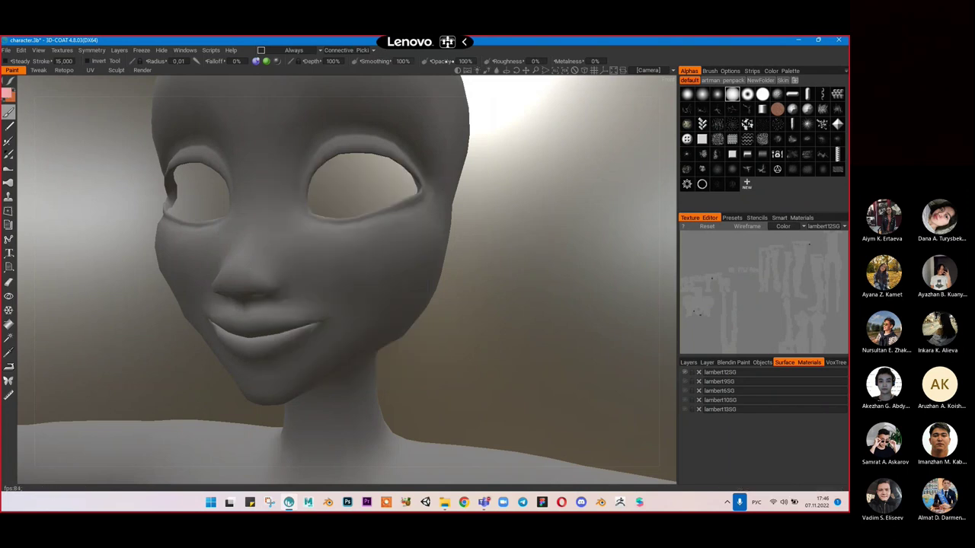
click(696, 364)
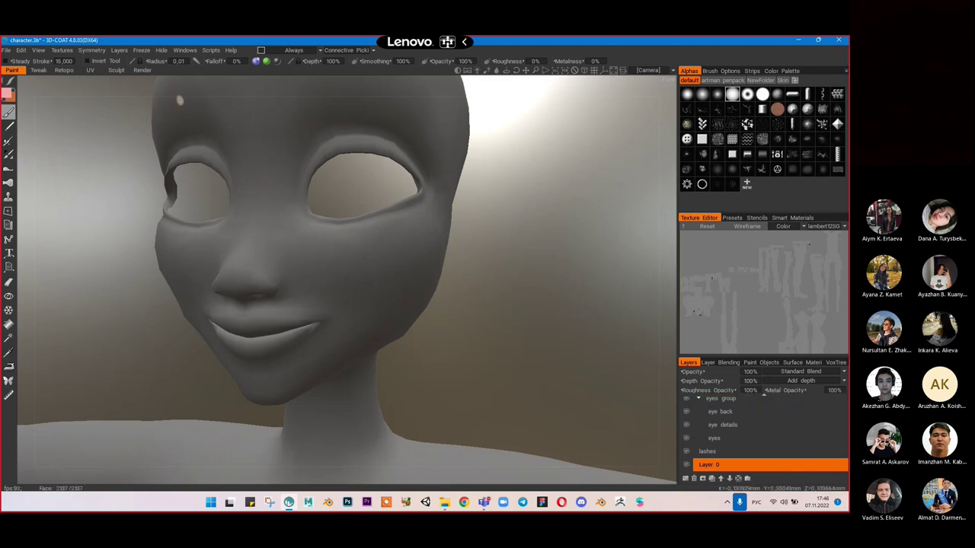
right_click(232, 146)
right_drag(315, 265, 313, 264)
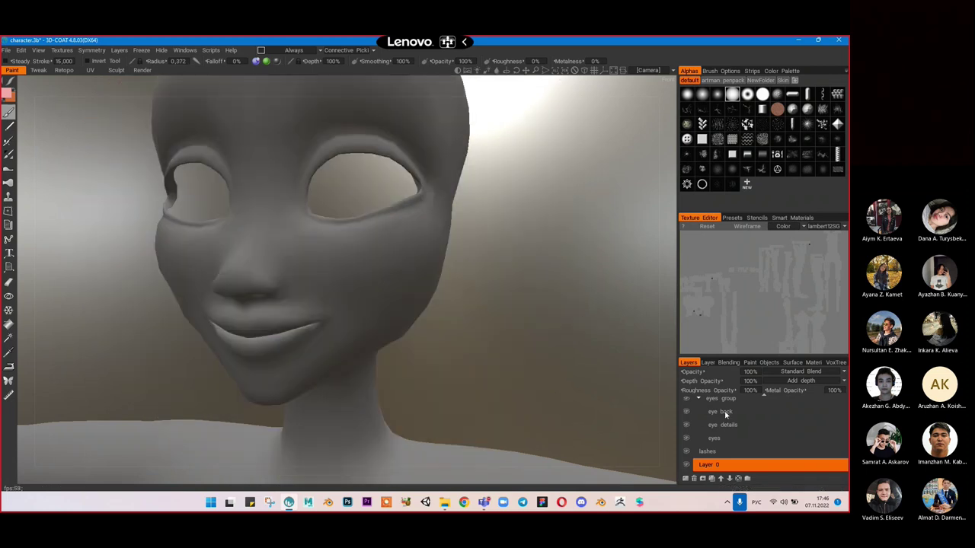
Step: Set the depth opacity and roughness opacity of Layer 0 to 0%
click(714, 463)
click(751, 380)
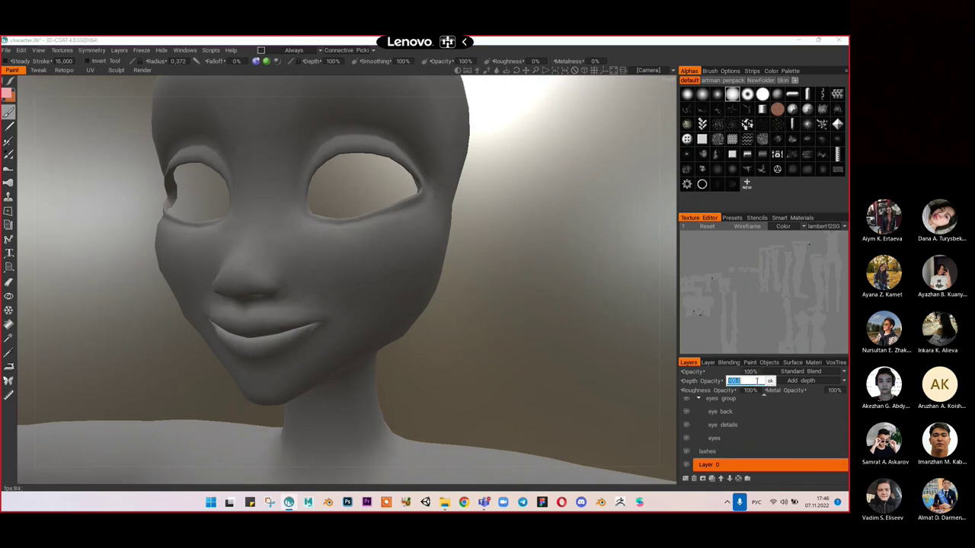
text(0)
key(Return)
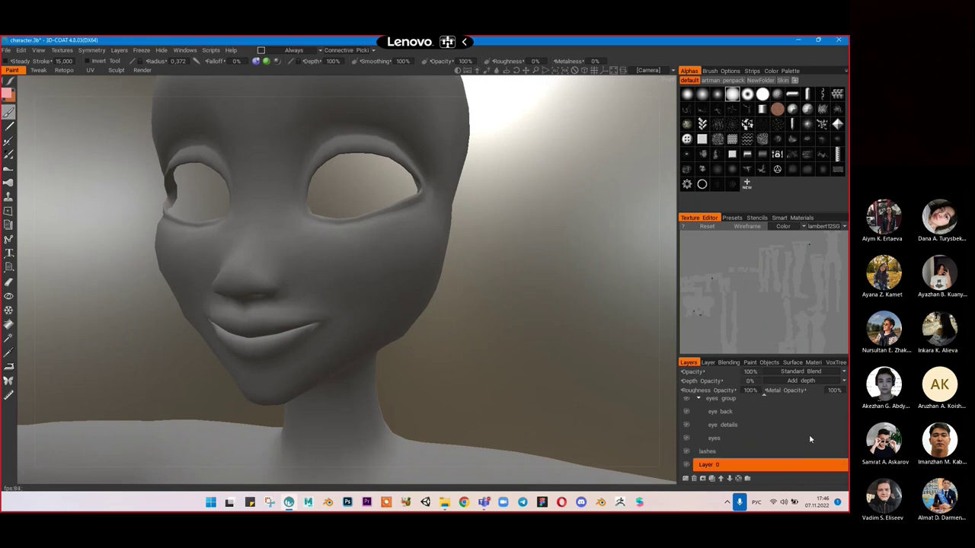
click(751, 391)
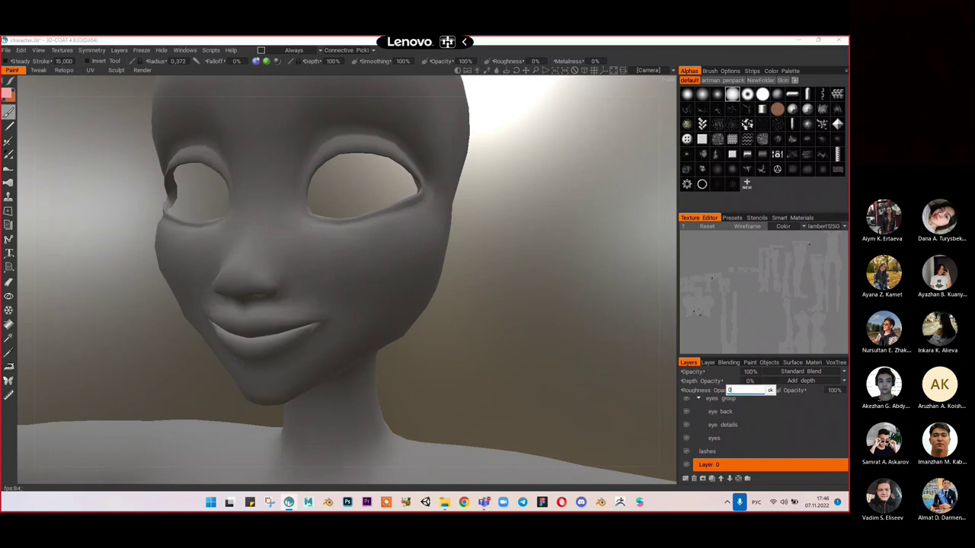
text(0)
key(Return)
click(753, 437)
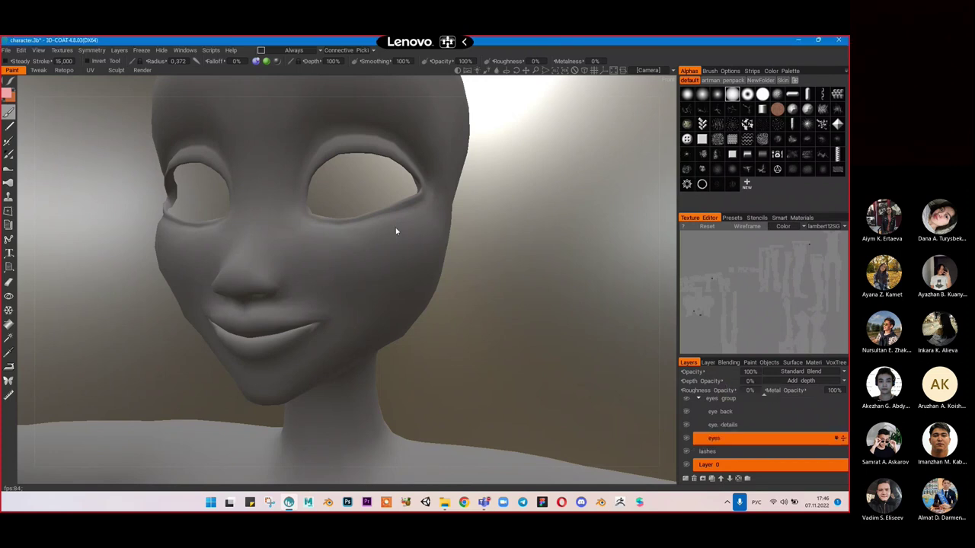
Step: Paint the character's head, arms and front torso with the pink skin colour on Layer 0
alt+middle_drag(543, 257, 542, 209)
alt+right_drag(522, 213, 415, 223)
mouse_move(333, 249)
mouse_down()
mouse_move(355, 216)
mouse_move(339, 294)
mouse_move(208, 303)
mouse_move(591, 337)
mouse_move(455, 337)
mouse_up()
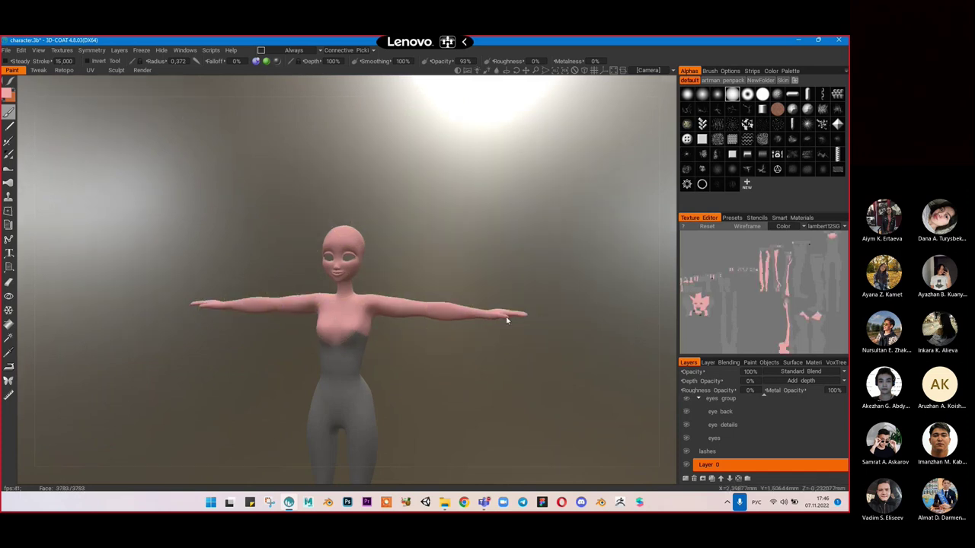
alt+drag(506, 319, 464, 333)
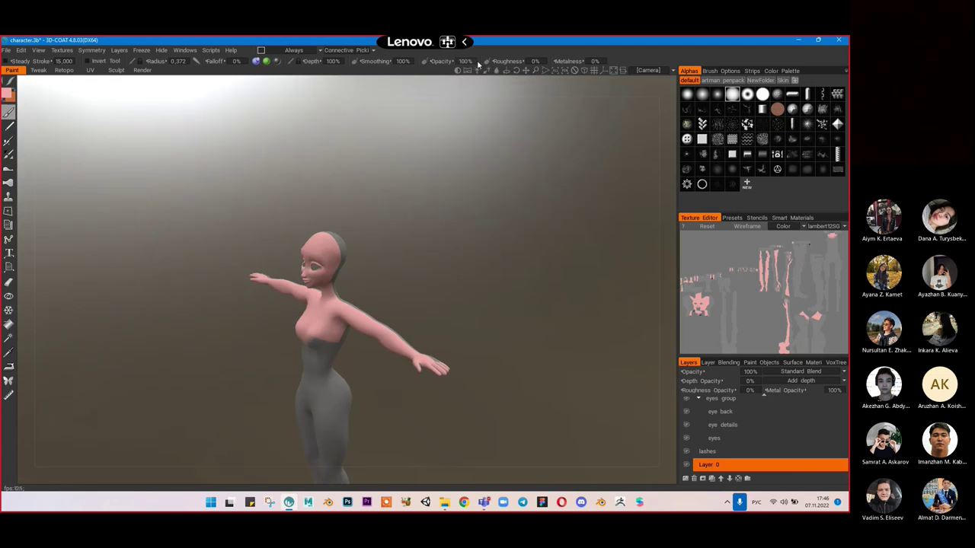
mouse_move(346, 261)
mouse_down()
mouse_move(335, 251)
mouse_move(328, 259)
mouse_up()
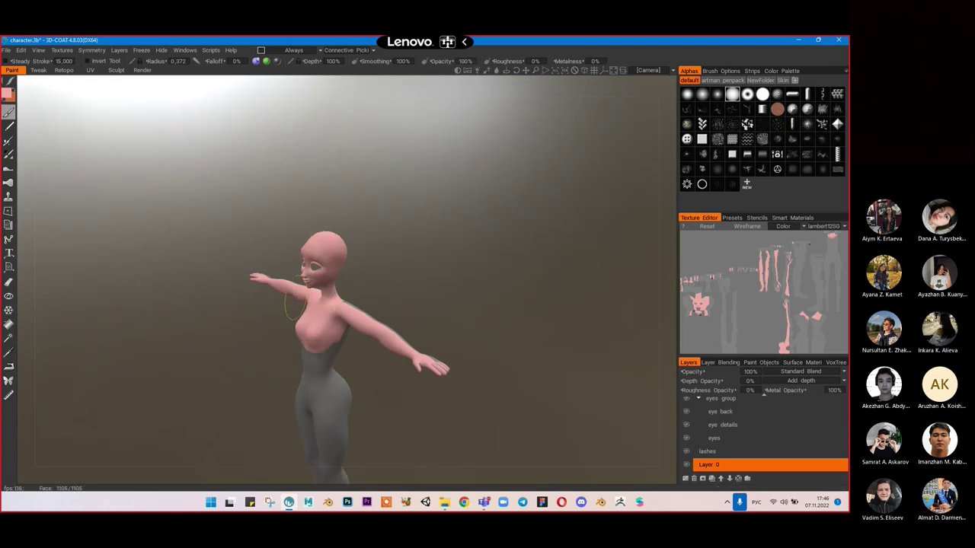
mouse_move(339, 328)
mouse_down()
mouse_move(324, 358)
mouse_move(328, 409)
mouse_move(313, 244)
mouse_move(367, 243)
mouse_up()
Step: Paint the backs of the arms, the sides and back of the torso, and the hips pink
middle_drag(368, 242, 358, 298)
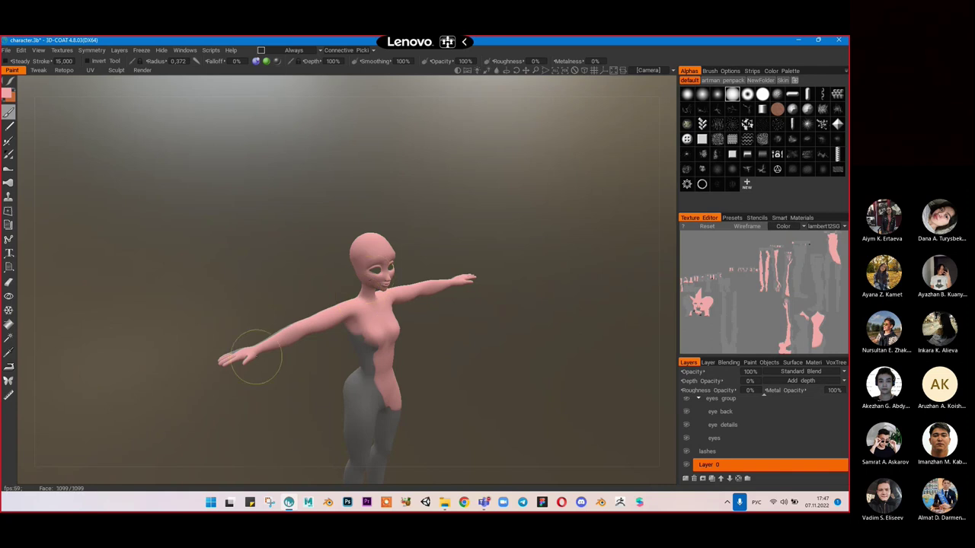
mouse_move(217, 365)
middle_down()
mouse_move(318, 320)
mouse_move(378, 274)
middle_up()
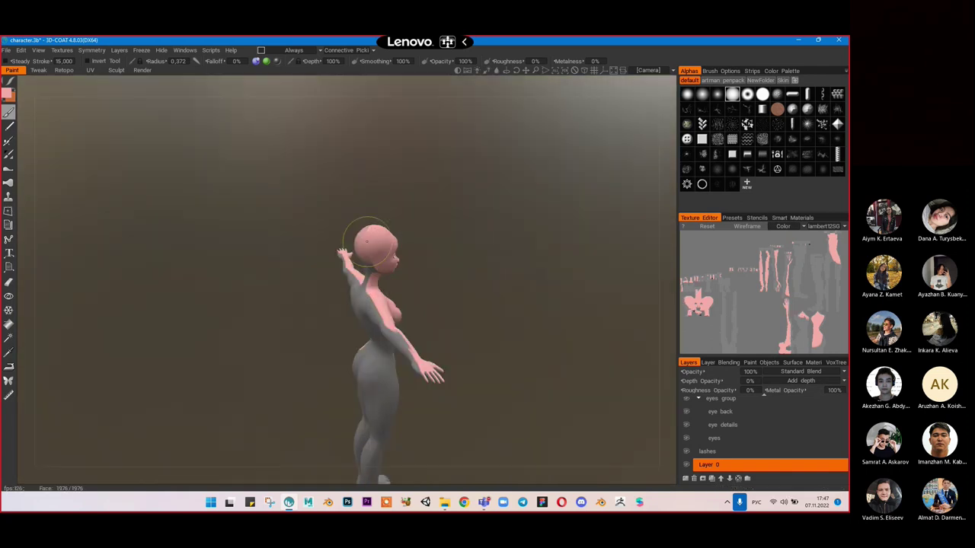
mouse_move(376, 280)
mouse_down()
mouse_move(366, 287)
mouse_move(430, 361)
mouse_move(436, 386)
mouse_up()
mouse_move(290, 286)
middle_down()
mouse_move(348, 287)
mouse_move(375, 314)
middle_up()
mouse_move(375, 313)
mouse_down()
mouse_move(369, 398)
mouse_move(371, 366)
mouse_up()
drag(355, 437, 360, 444)
middle_drag(461, 332, 444, 212)
drag(376, 260, 337, 359)
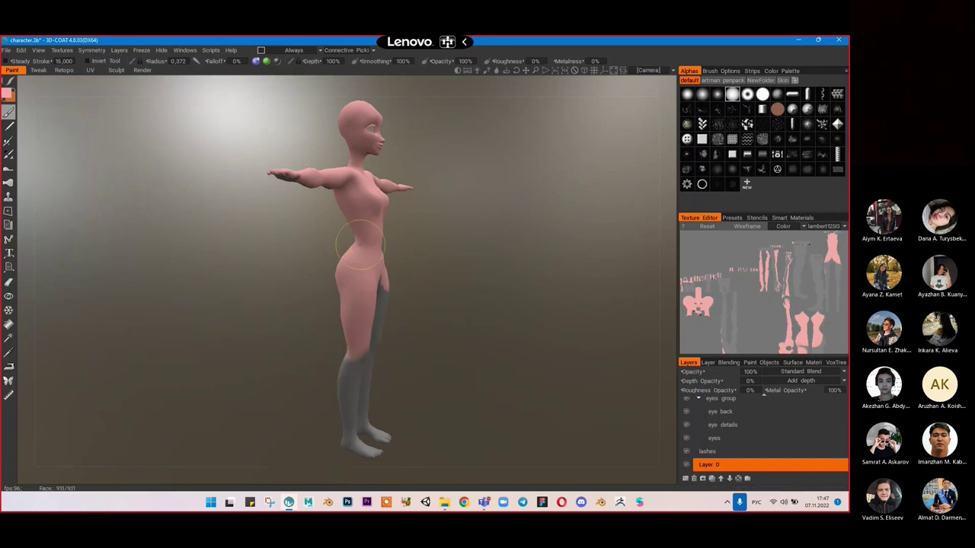
Step: Paint the front, outer and inner surfaces of both legs down to the feet pink
middle_drag(464, 285, 351, 301)
mouse_move(352, 300)
mouse_down()
mouse_move(343, 377)
mouse_move(338, 344)
mouse_move(332, 351)
mouse_move(316, 328)
mouse_up()
mouse_move(322, 409)
middle_down()
mouse_move(335, 358)
mouse_move(319, 307)
middle_up()
mouse_move(312, 385)
mouse_down()
mouse_move(312, 373)
mouse_move(319, 422)
mouse_move(310, 453)
mouse_move(282, 447)
mouse_move(293, 427)
mouse_up()
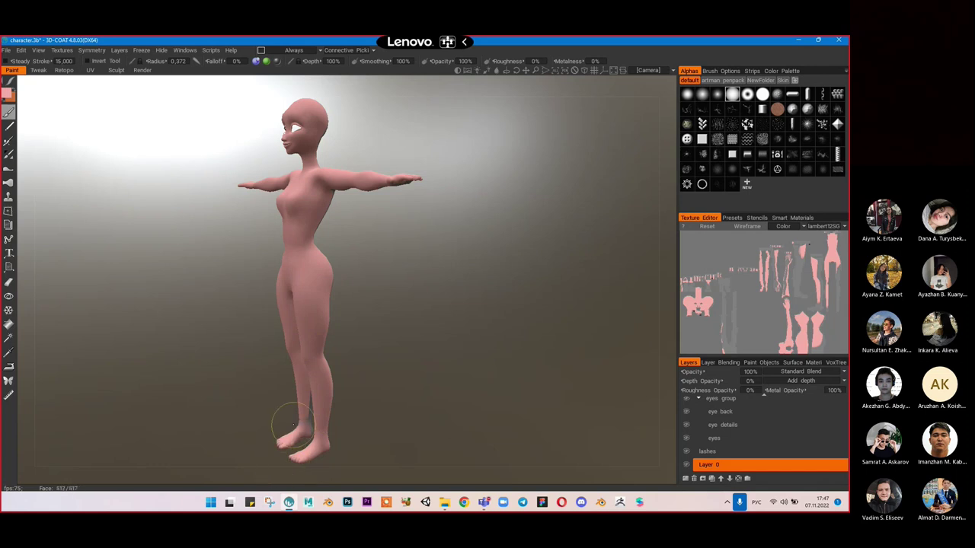
middle_drag(267, 406, 335, 396)
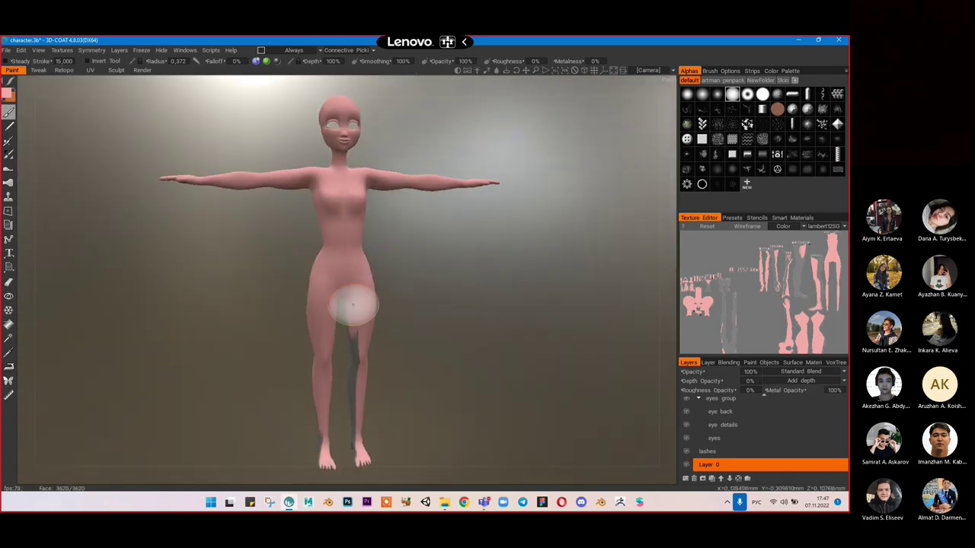
mouse_move(409, 300)
middle_down()
mouse_move(448, 330)
mouse_move(397, 306)
middle_up()
mouse_move(367, 296)
mouse_down()
mouse_move(370, 335)
mouse_move(413, 379)
mouse_up()
middle_drag(380, 346, 335, 343)
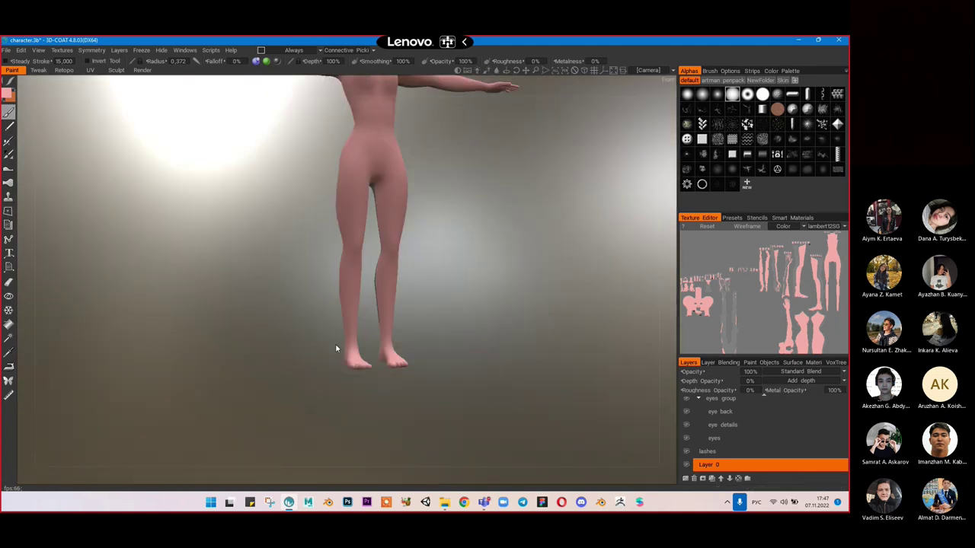
Step: Paint both feet pink, including the toes and soles
scroll(335, 344, up, 5)
middle_drag(409, 358, 414, 273)
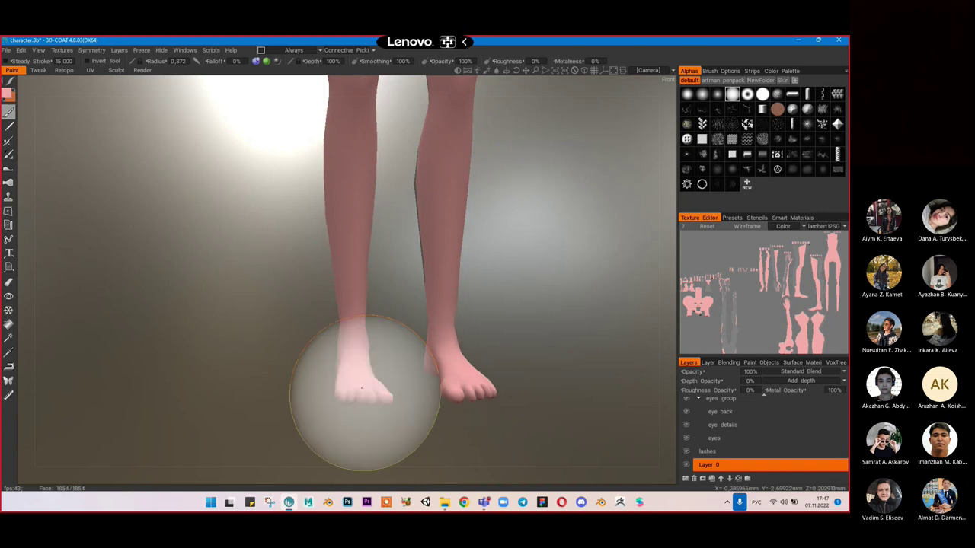
mouse_move(450, 381)
alt+mouse_down()
mouse_move(407, 367)
mouse_move(399, 342)
alt+mouse_up()
scroll(399, 339, down, 6)
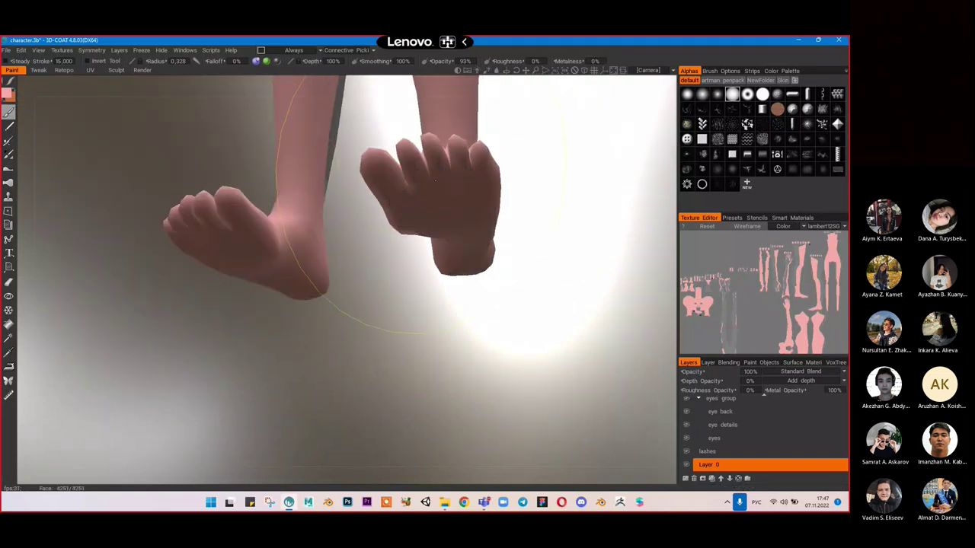
scroll(416, 278, down, 5)
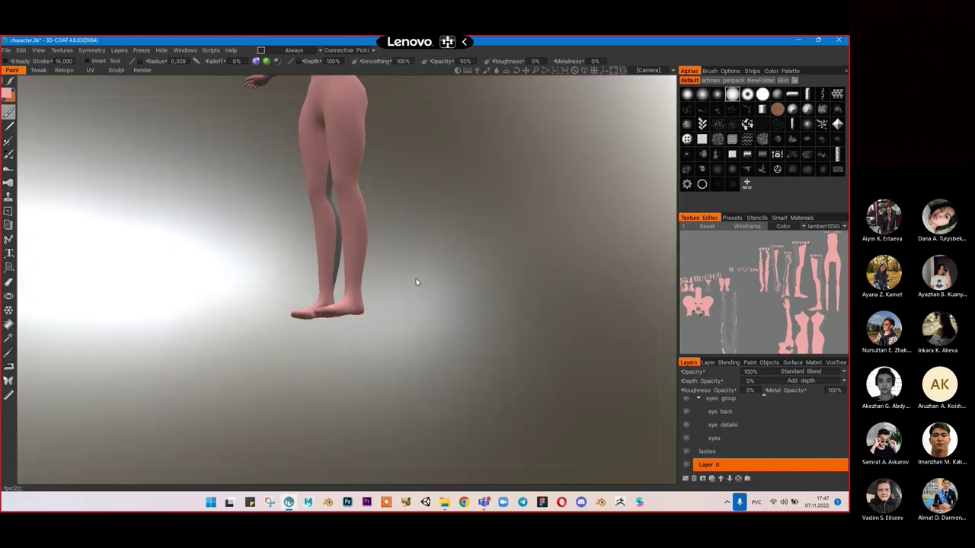
Step: Paint the backs of the thighs and calves pink down to the heels
mouse_move(415, 278)
mouse_down()
mouse_move(280, 295)
mouse_move(326, 293)
mouse_move(328, 97)
mouse_up()
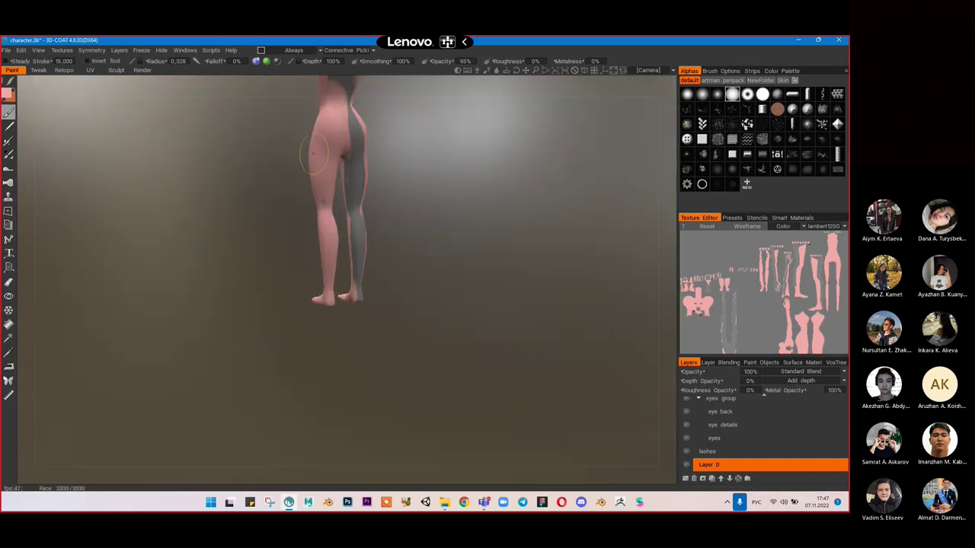
mouse_move(352, 177)
mouse_down()
mouse_move(356, 118)
mouse_move(348, 339)
mouse_move(343, 282)
mouse_move(298, 278)
mouse_move(330, 221)
mouse_up()
drag(356, 169, 349, 286)
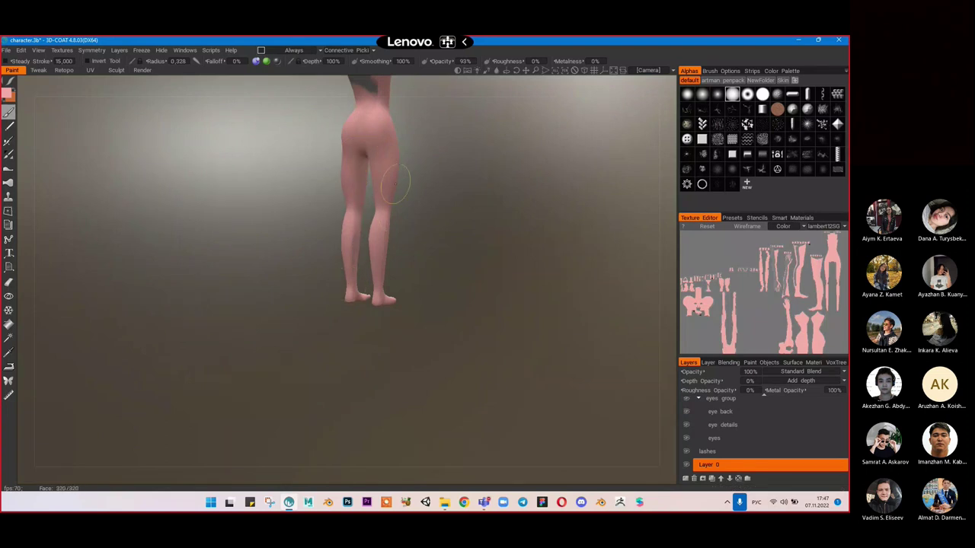
mouse_move(356, 185)
alt+mouse_down()
mouse_move(401, 152)
mouse_move(488, 154)
mouse_move(390, 128)
alt+mouse_up()
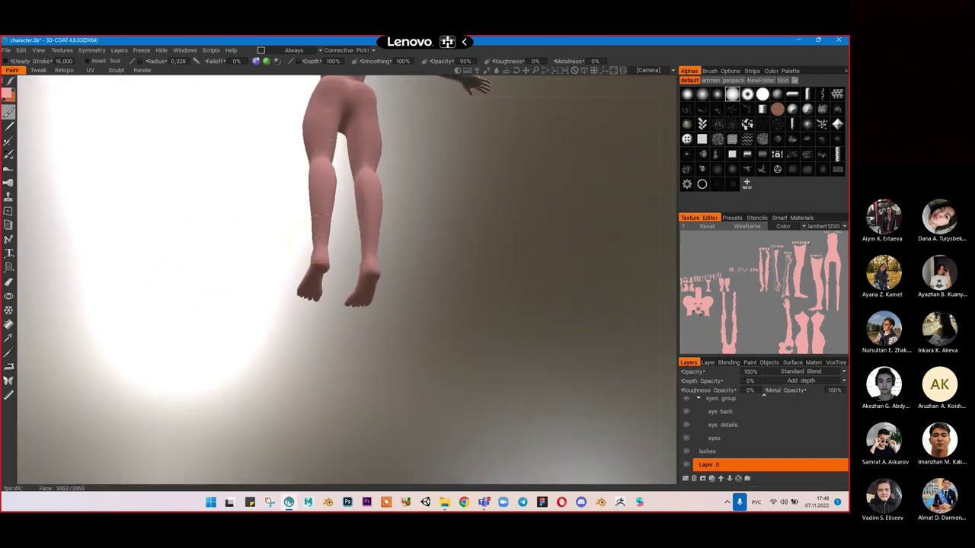
alt+shift+drag(400, 205, 399, 200)
Step: Cover the remaining grey patches on the lower back and the undersides of the arms with pink
alt+middle_drag(399, 199, 398, 331)
mouse_move(353, 227)
mouse_down()
mouse_move(350, 170)
mouse_move(324, 197)
mouse_move(218, 185)
mouse_move(346, 141)
mouse_move(362, 160)
mouse_up()
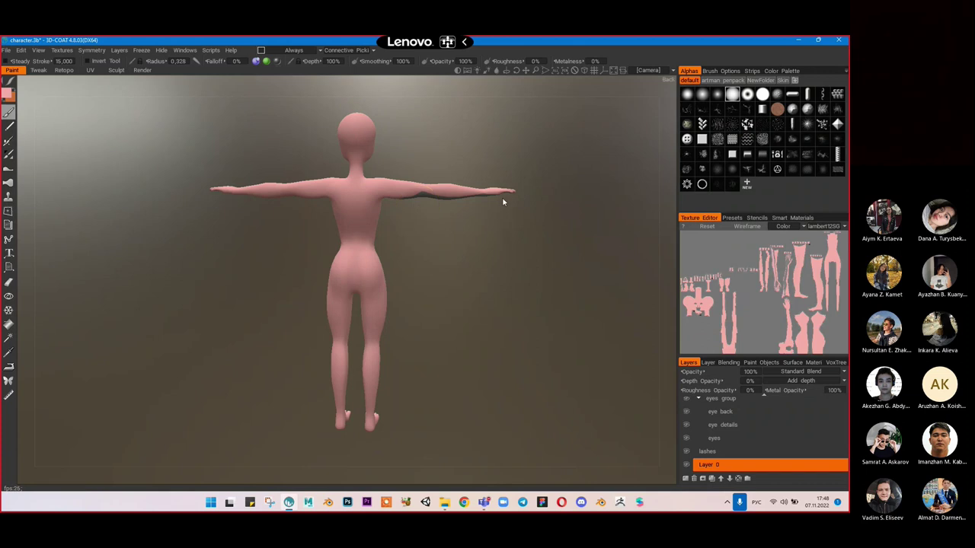
key(ctrl+KP_3)
mouse_move(396, 122)
mouse_down()
mouse_move(389, 188)
mouse_move(404, 115)
mouse_up()
drag(459, 160, 392, 169)
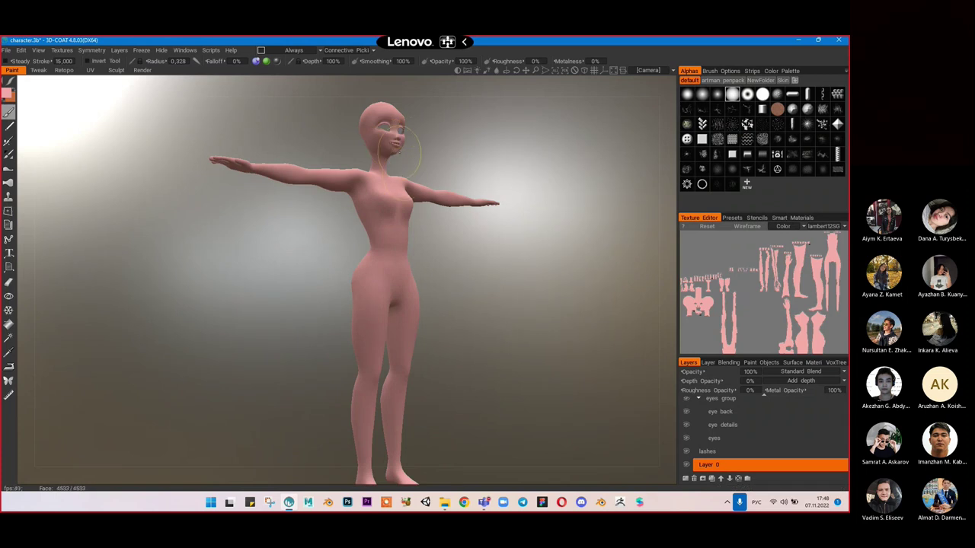
mouse_move(421, 131)
mouse_down()
mouse_move(346, 144)
mouse_move(316, 165)
mouse_up()
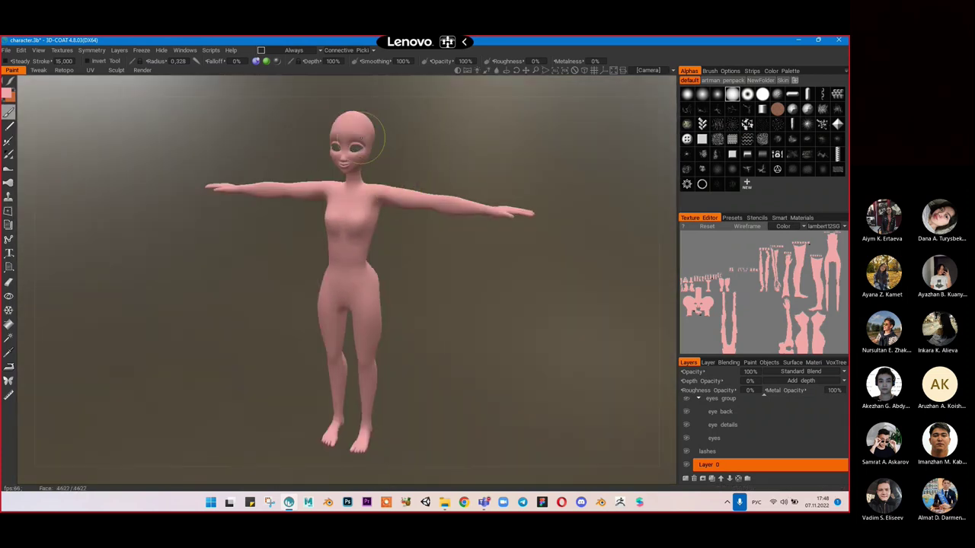
middle_drag(385, 171, 376, 238)
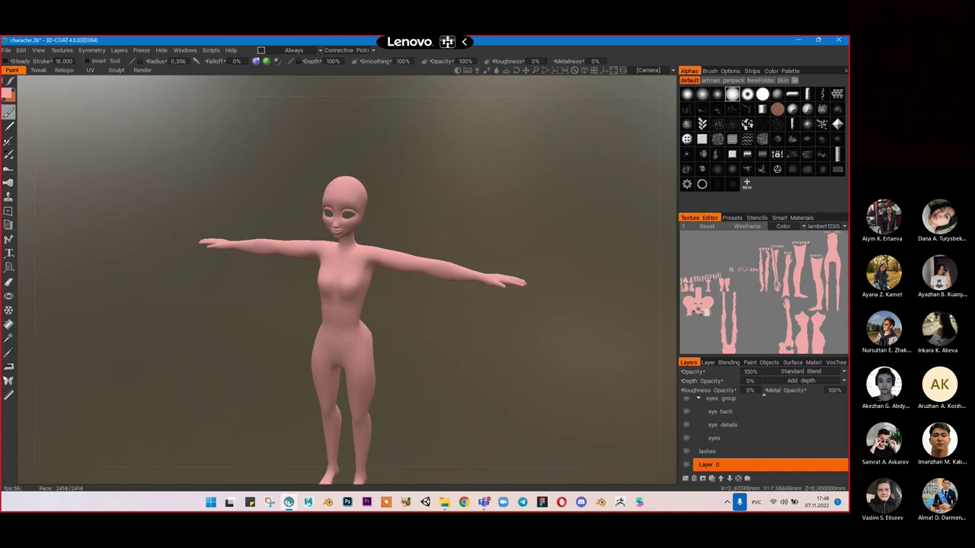
Step: Inspect the painted UV islands in the texture map and the body from all around for unpainted areas
middle_drag(699, 317, 702, 318)
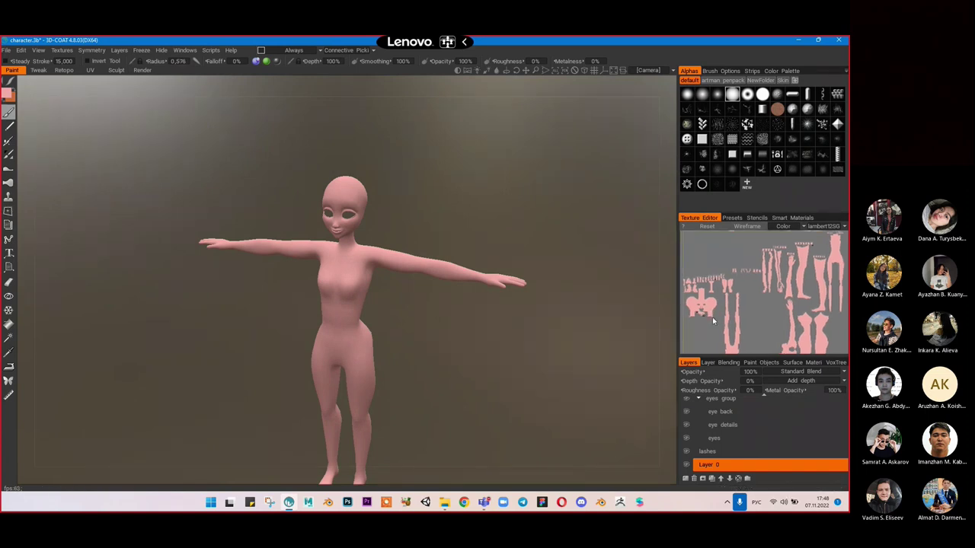
scroll(713, 321, up, 2)
scroll(752, 275, up, 2)
middle_drag(752, 274, 814, 309)
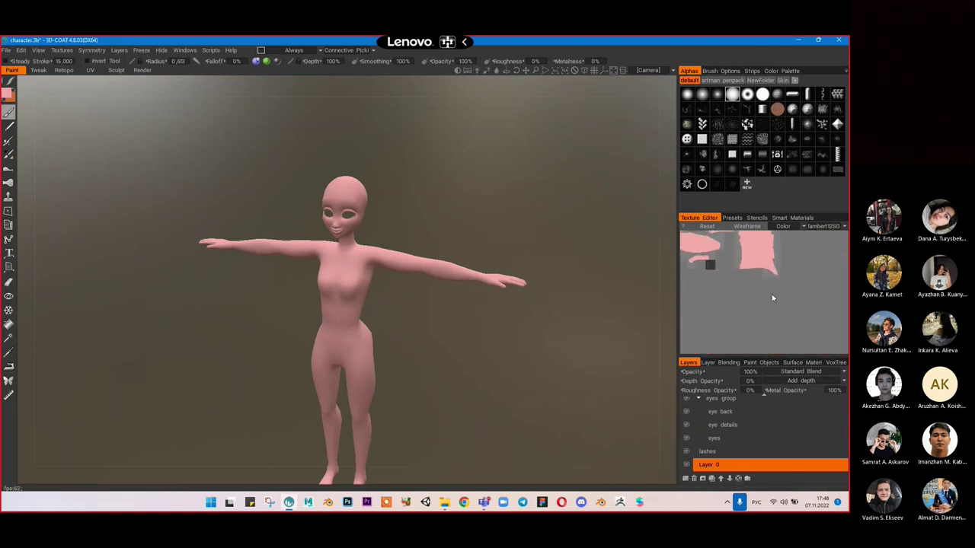
scroll(771, 297, up, 2)
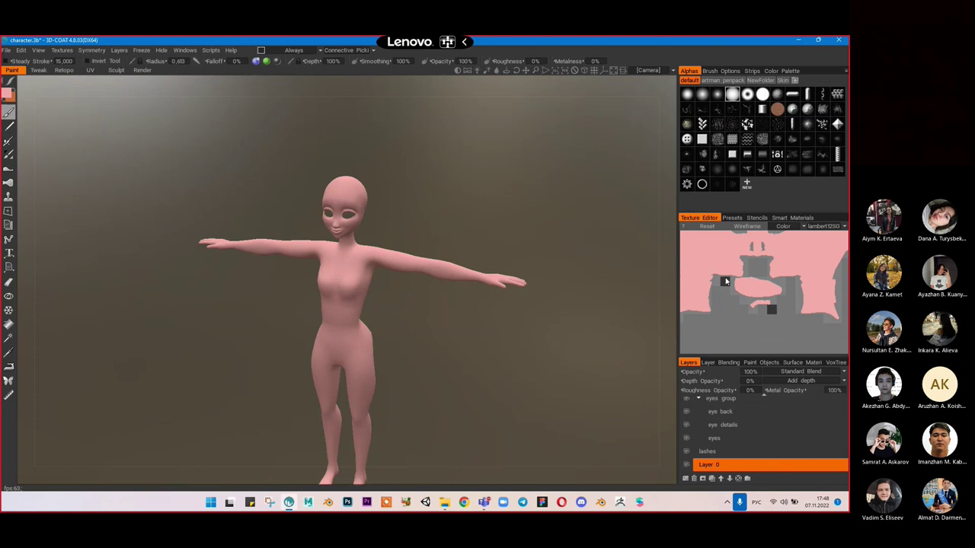
middle_drag(729, 283, 731, 281)
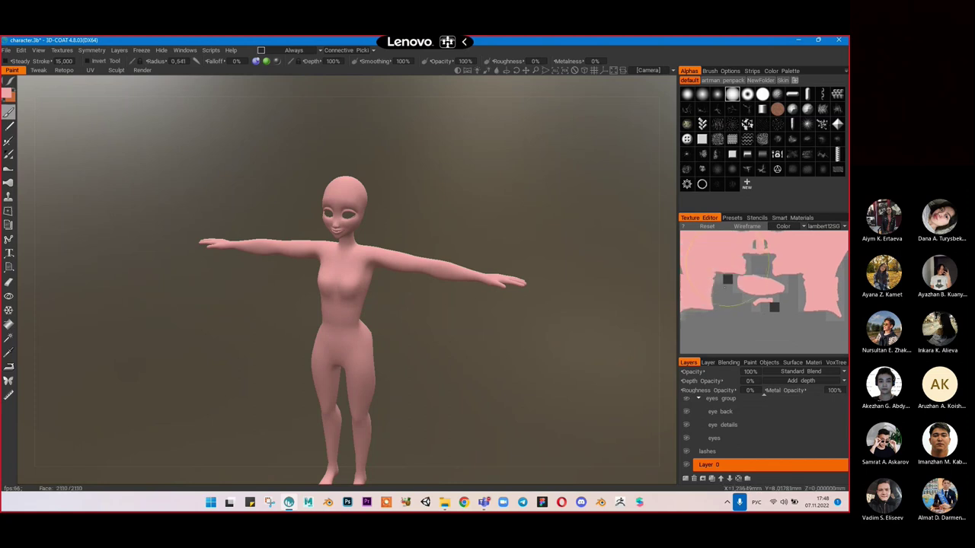
right_drag(480, 234, 371, 242)
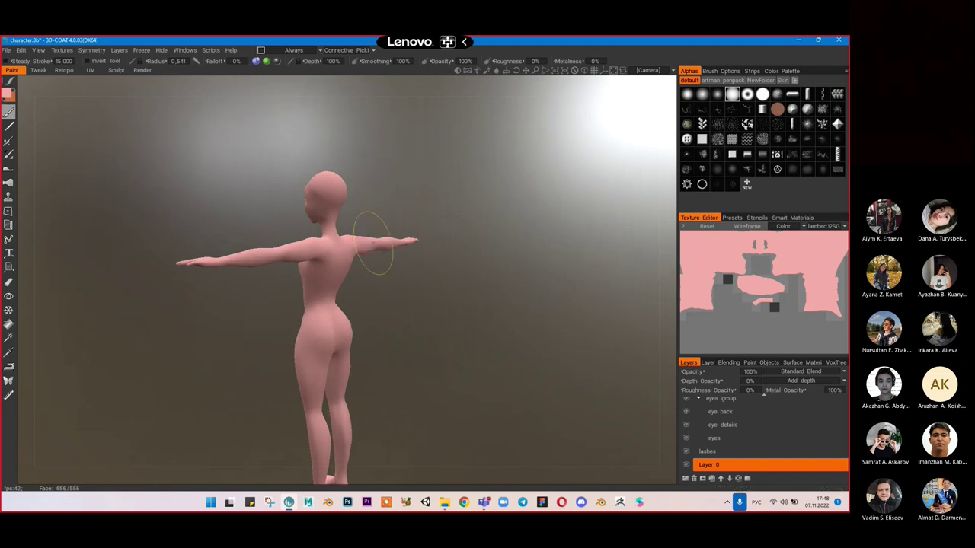
mouse_move(458, 237)
mouse_down()
mouse_move(396, 217)
mouse_move(367, 193)
mouse_up()
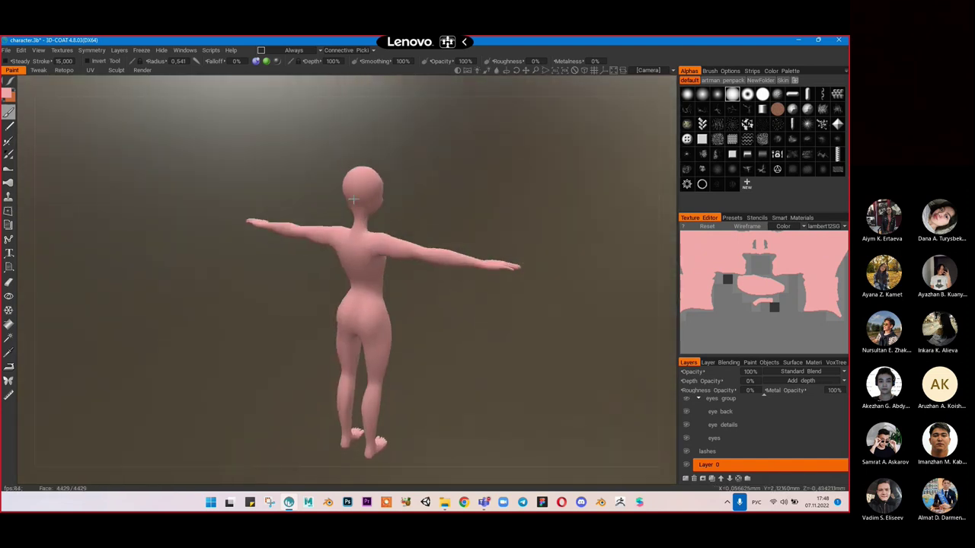
drag(485, 201, 309, 189)
scroll(403, 180, up, 6)
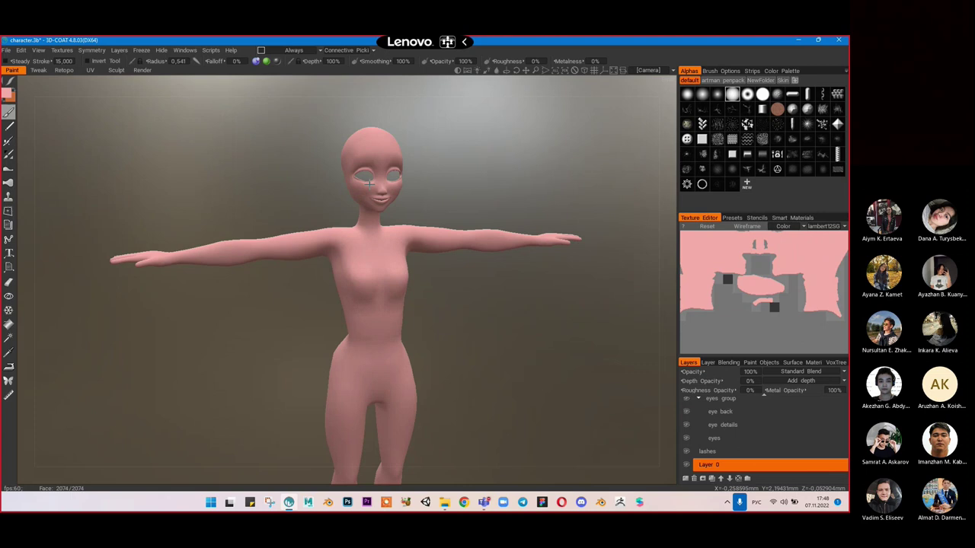
scroll(402, 180, down, 10)
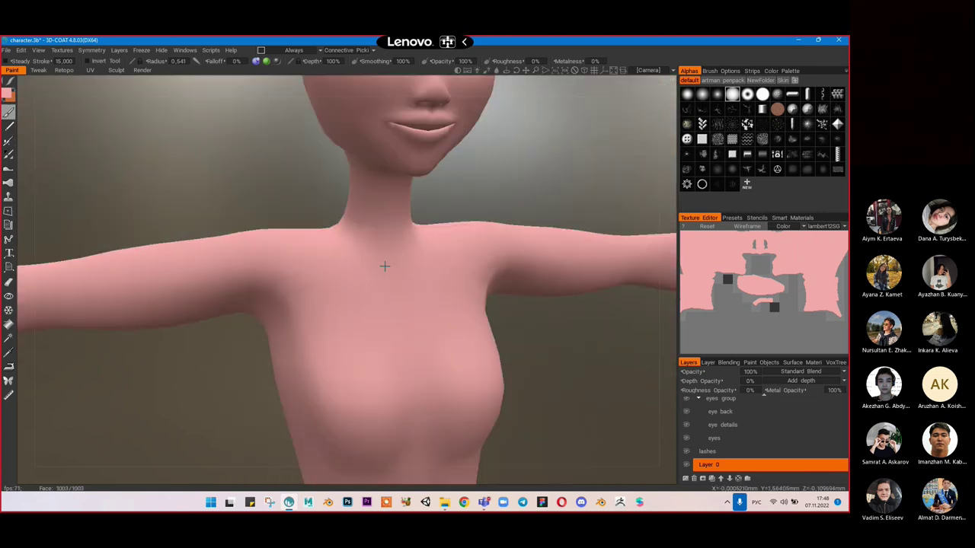
middle_drag(400, 246, 399, 277)
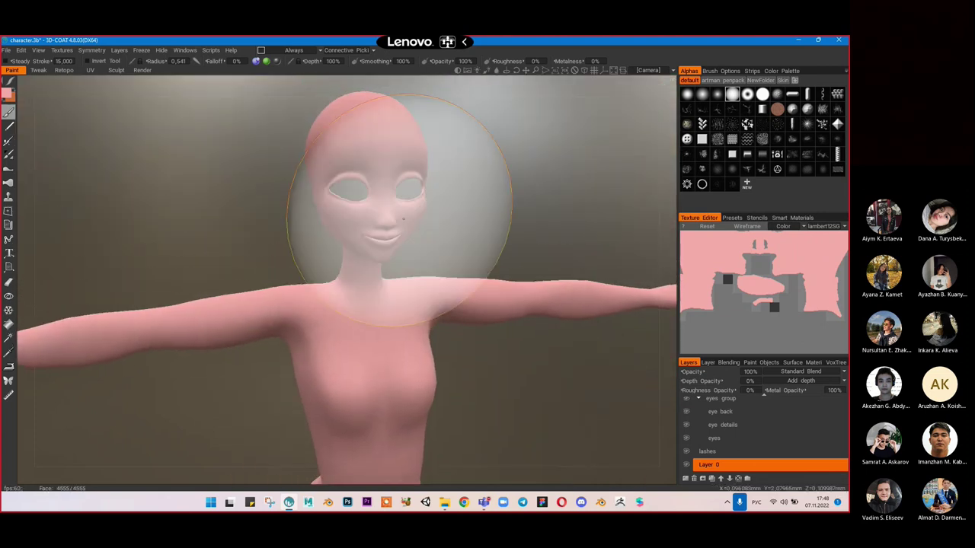
Step: Paint the remaining grey strip on the underside of the arm and hand pink
mouse_move(359, 191)
alt+mouse_down()
mouse_move(581, 183)
mouse_move(511, 203)
mouse_move(274, 169)
mouse_move(275, 134)
mouse_move(282, 262)
alt+mouse_up()
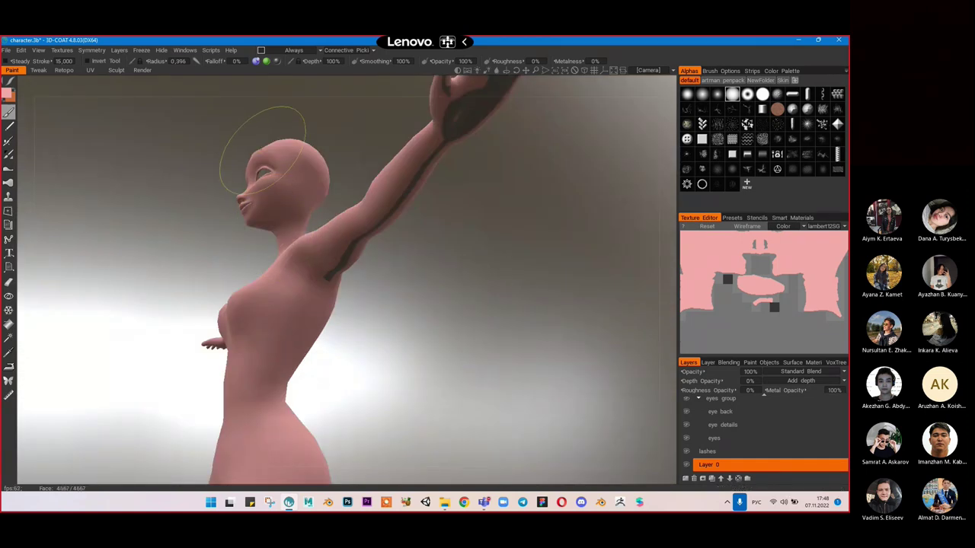
drag(352, 227, 493, 95)
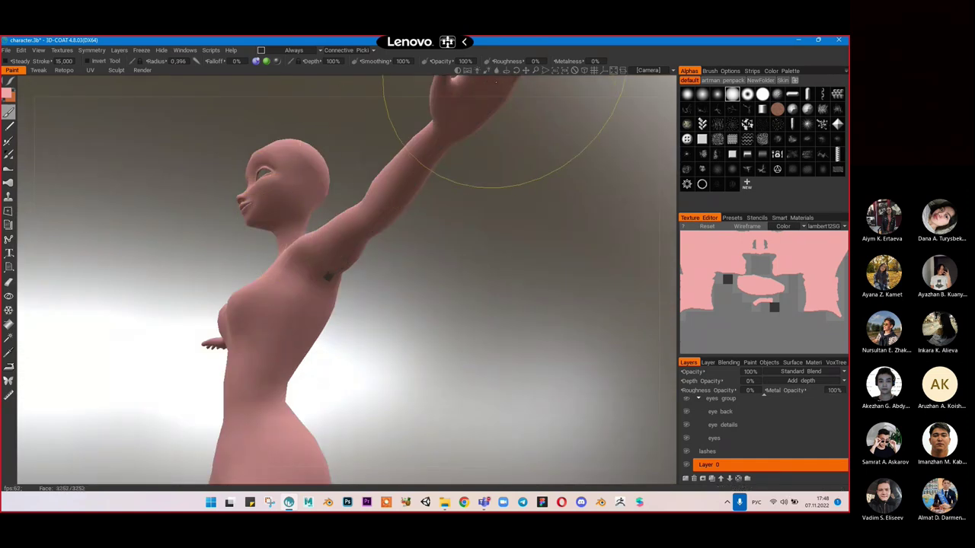
mouse_move(411, 238)
mouse_down()
mouse_move(550, 215)
mouse_move(616, 228)
mouse_move(633, 245)
mouse_move(533, 284)
mouse_move(396, 238)
mouse_up()
Step: Examine the pink coverage of the face, head and upper body up close and from several angles
scroll(386, 234, up, 5)
middle_drag(386, 234, 373, 303)
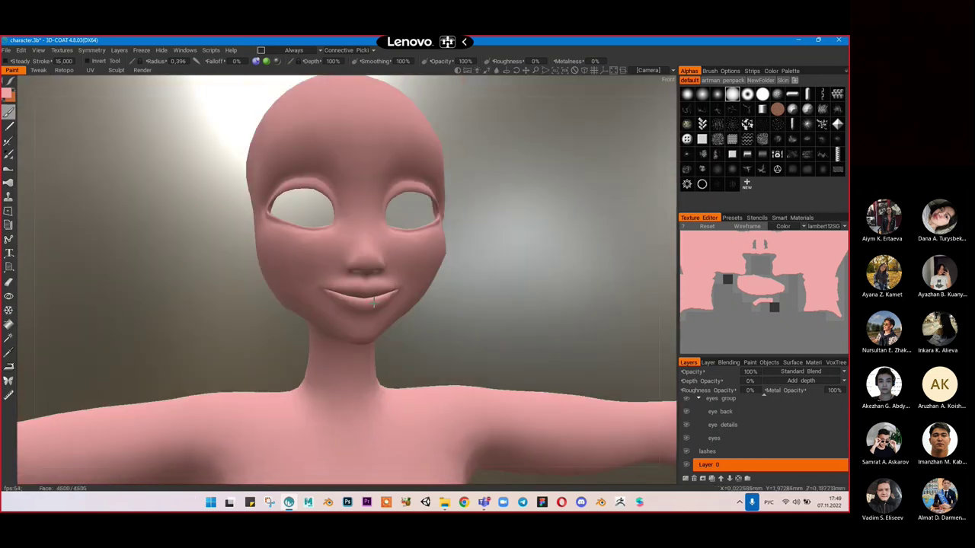
mouse_move(373, 303)
mouse_down()
mouse_move(337, 287)
mouse_move(263, 317)
mouse_move(130, 315)
mouse_move(356, 315)
mouse_move(150, 309)
mouse_move(351, 314)
mouse_move(337, 302)
mouse_move(381, 289)
mouse_move(337, 263)
mouse_move(310, 216)
mouse_move(363, 202)
mouse_move(387, 300)
mouse_up()
scroll(356, 316, down, 5)
scroll(370, 309, up, 5)
scroll(292, 222, down, 5)
scroll(361, 266, up, 2)
drag(362, 269, 468, 266)
alt+middle_drag(468, 266, 416, 298)
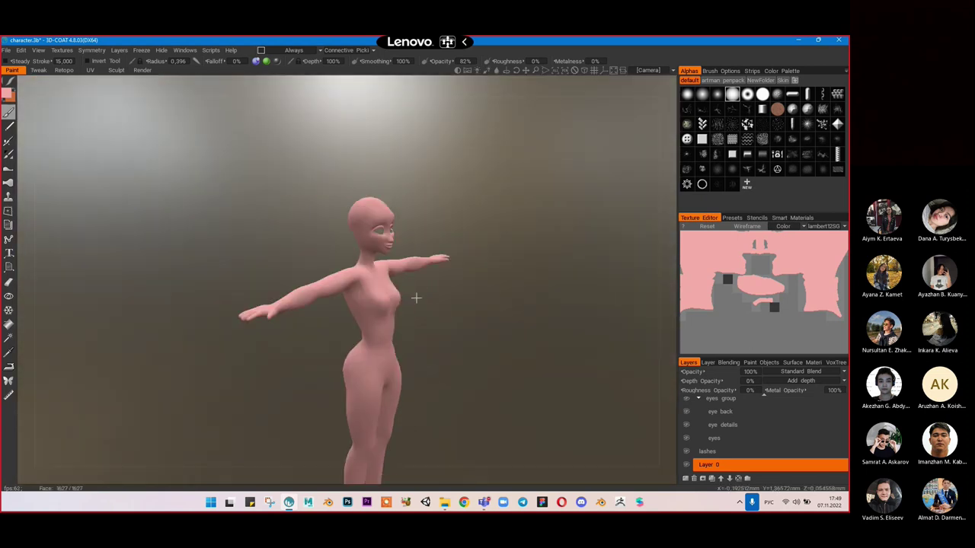
scroll(417, 298, up, 5)
alt+drag(418, 298, 349, 306)
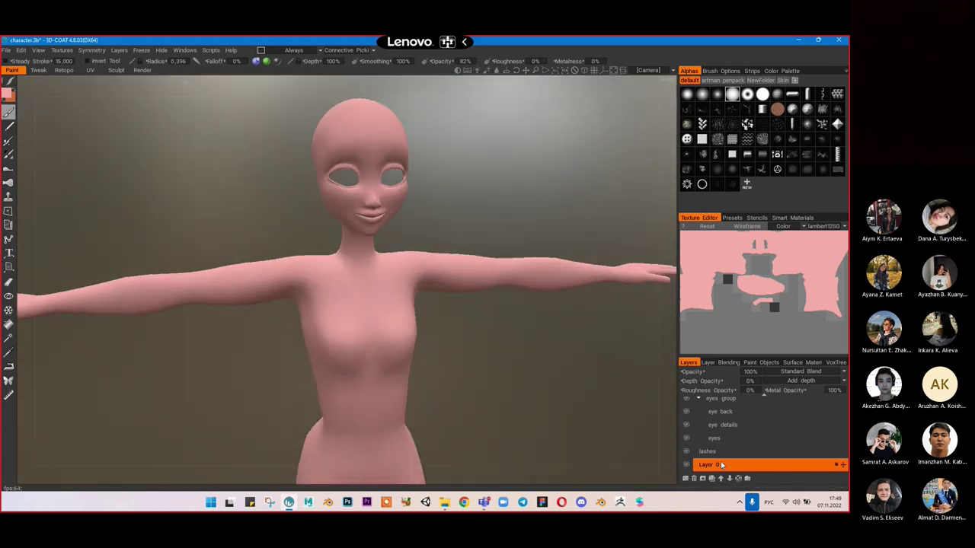
Step: Create a new layer directly above Layer 0 for the skin shading
click(735, 439)
scroll(735, 439, down, 1)
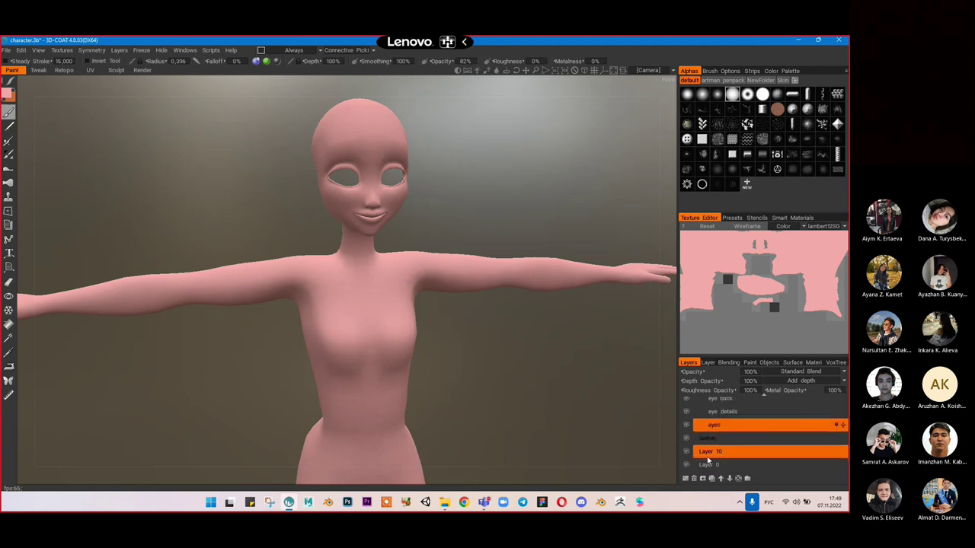
middle_drag(480, 144, 475, 186)
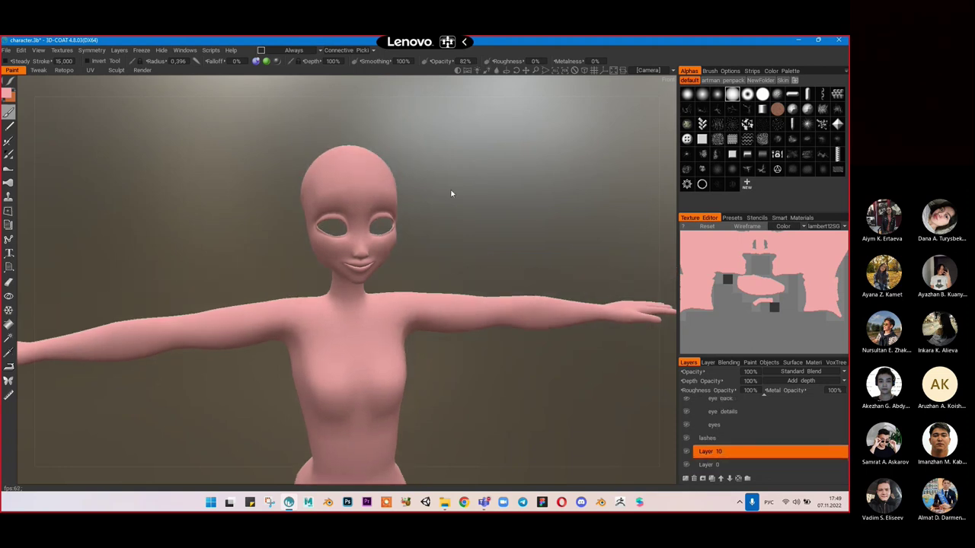
scroll(457, 194, up, 3)
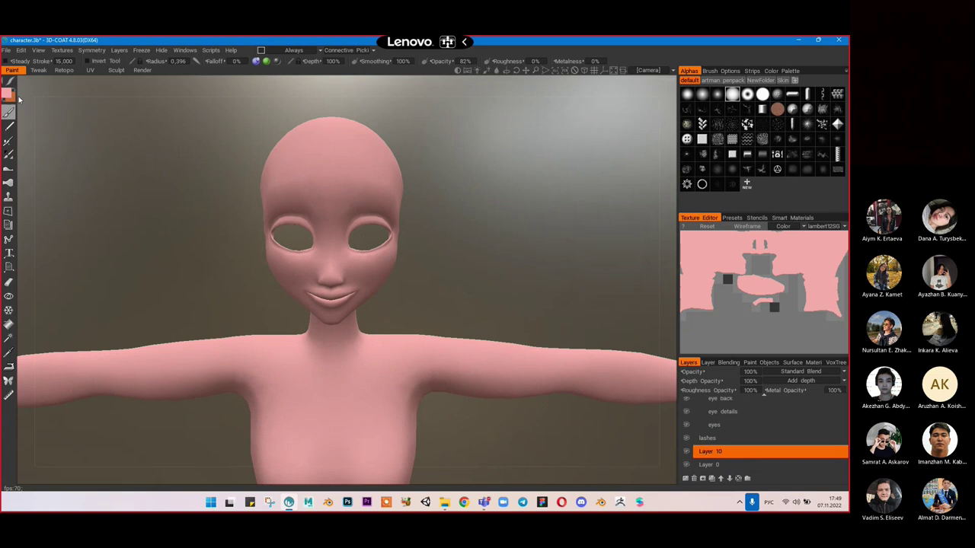
Step: Pick a darker brush colour and a soft round alpha, with brush opacity at 24%
click(9, 94)
mouse_move(346, 255)
mouse_down()
mouse_move(330, 285)
mouse_move(324, 276)
mouse_up()
click(305, 381)
click(700, 94)
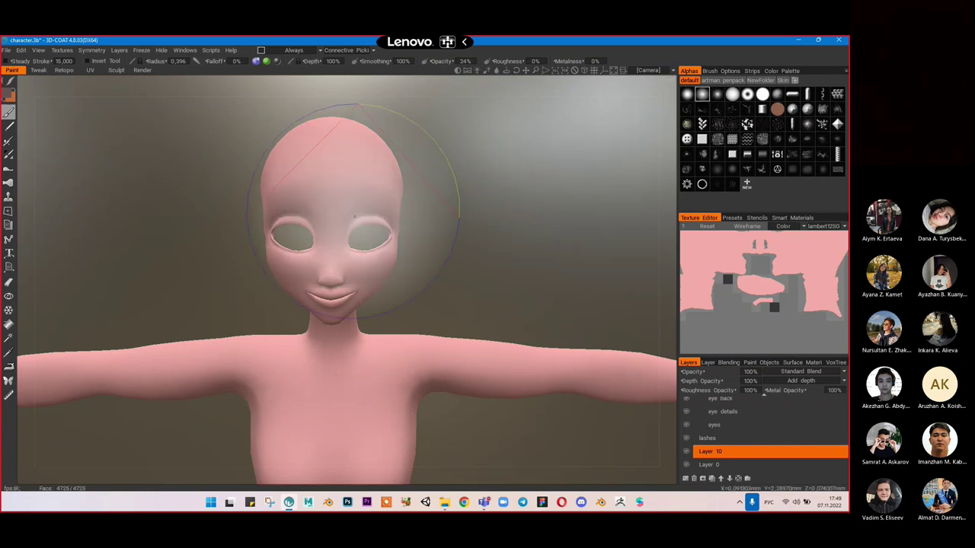
Step: Try a shading stroke beside the nose with brush radius 0.039, then undo it
scroll(373, 226, up, 5)
scroll(373, 226, down, 5)
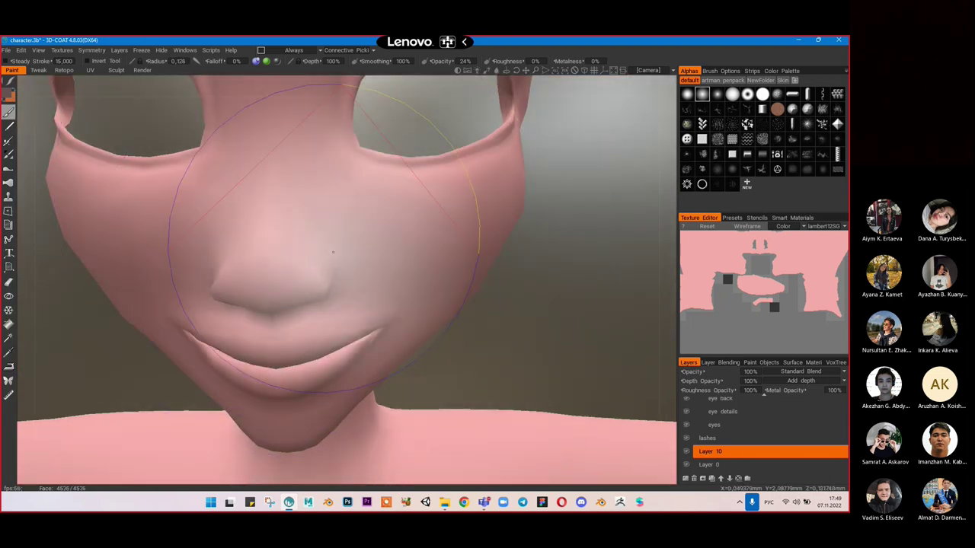
right_drag(332, 252, 262, 253)
drag(332, 214, 336, 264)
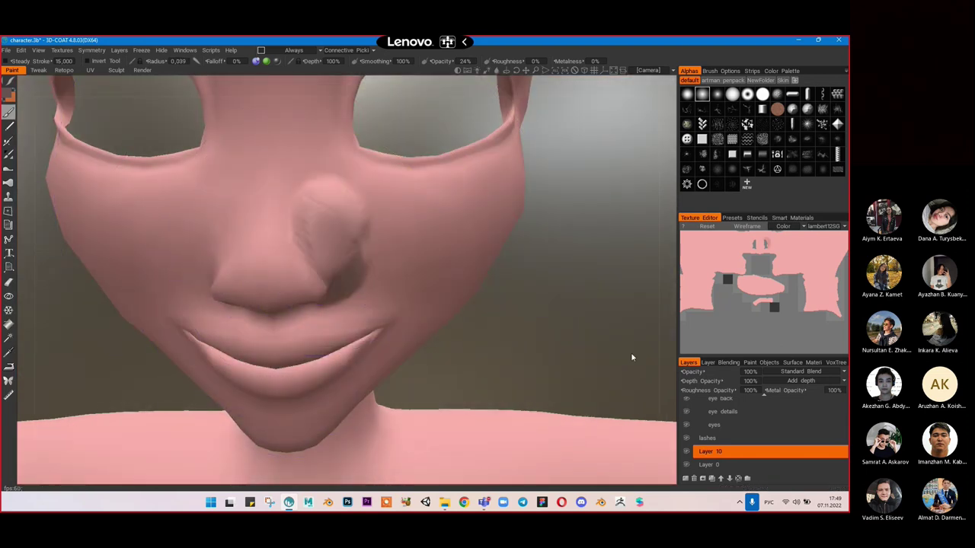
key(ctrl+z)
Step: Set the new layer's depth opacity and roughness opacity to 0%
click(749, 380)
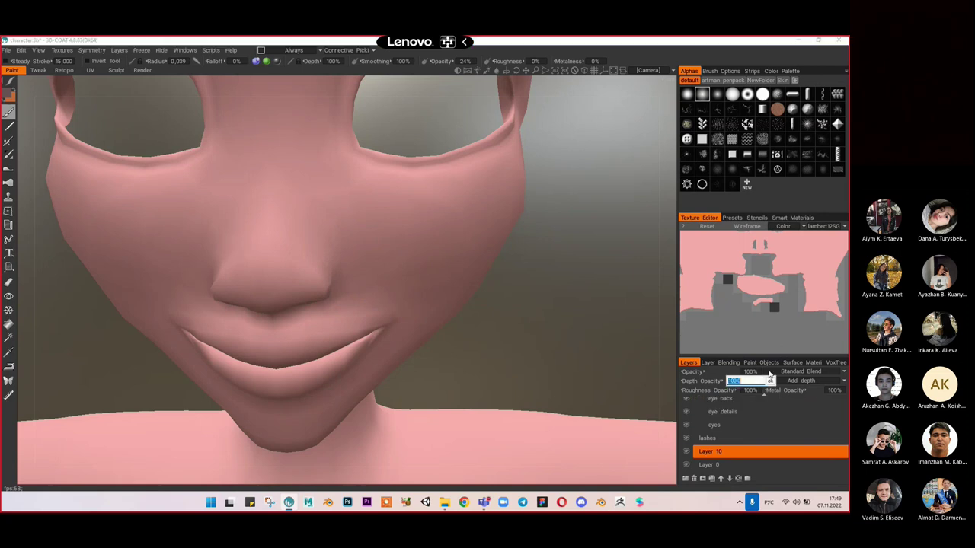
text(0)
click(761, 390)
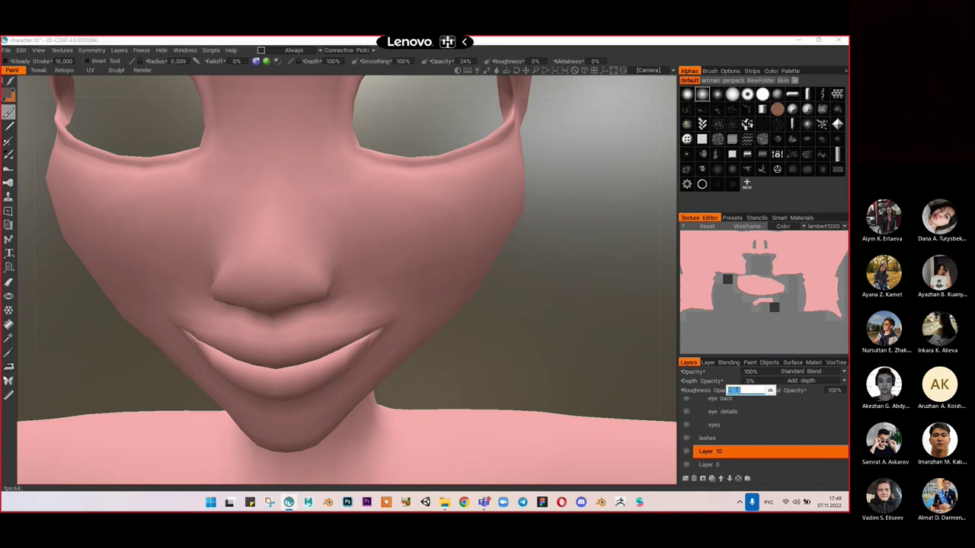
text(0)
key(Return)
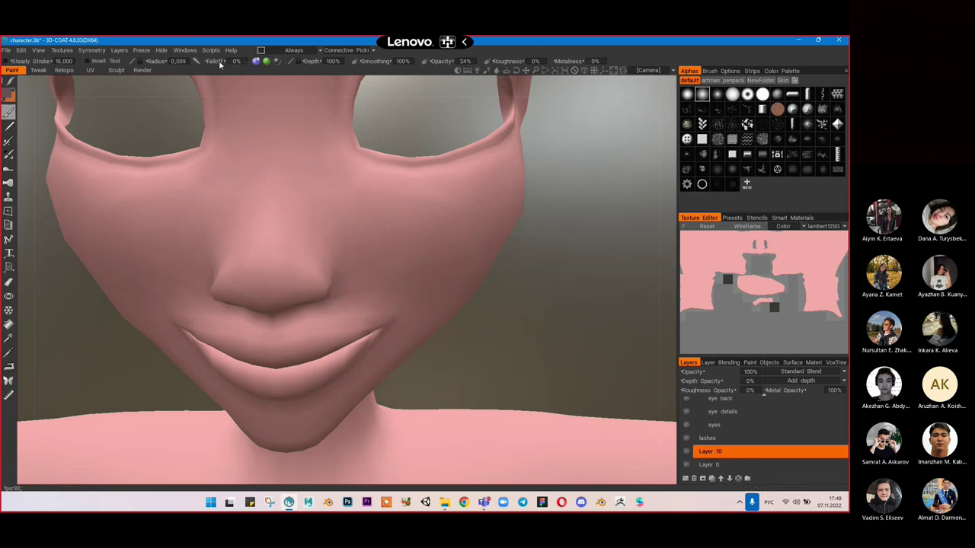
Step: Set the brush falloff to 69% and choose a muted dark red colour, about RGB 140, 72, 72
drag(248, 65, 283, 66)
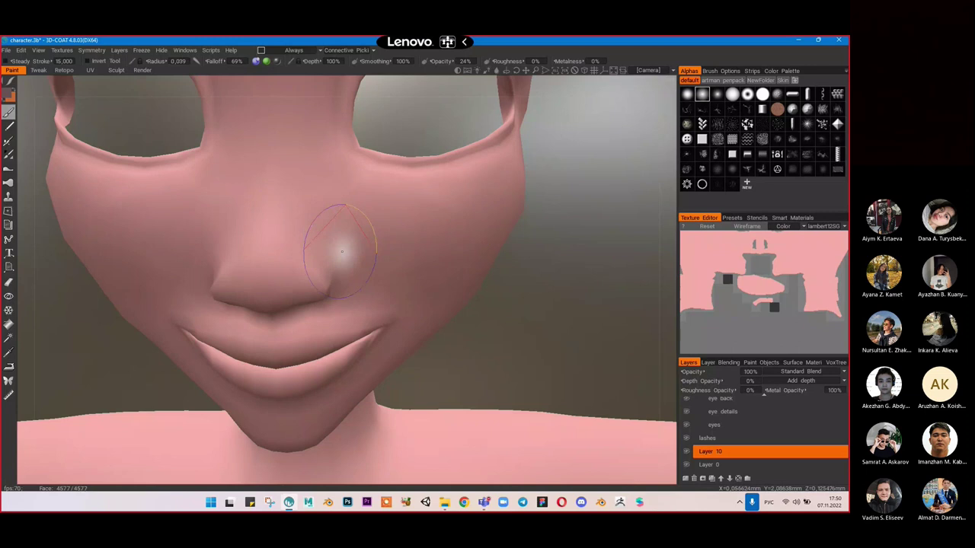
mouse_move(328, 230)
mouse_down()
mouse_move(333, 255)
mouse_move(345, 218)
mouse_move(316, 217)
mouse_move(373, 239)
mouse_move(212, 213)
mouse_up()
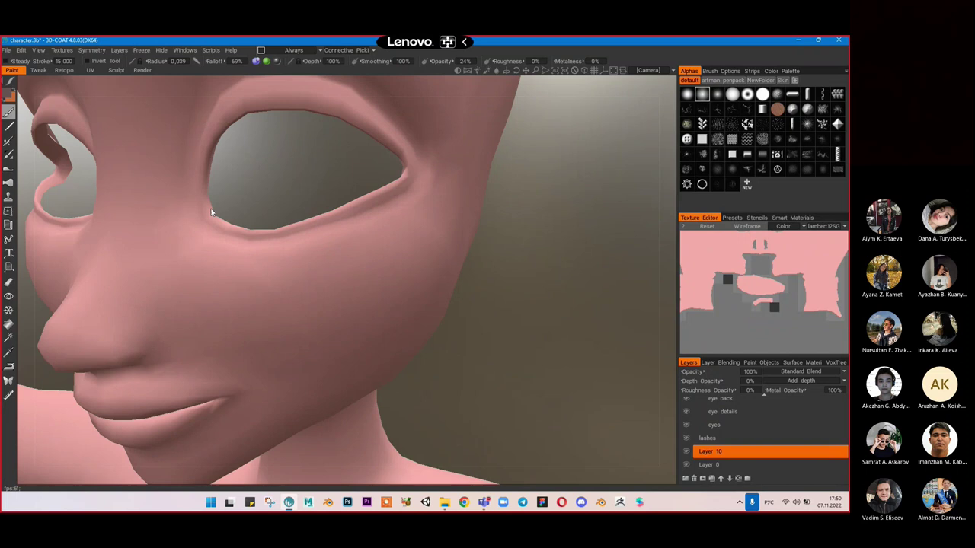
click(8, 94)
click(341, 272)
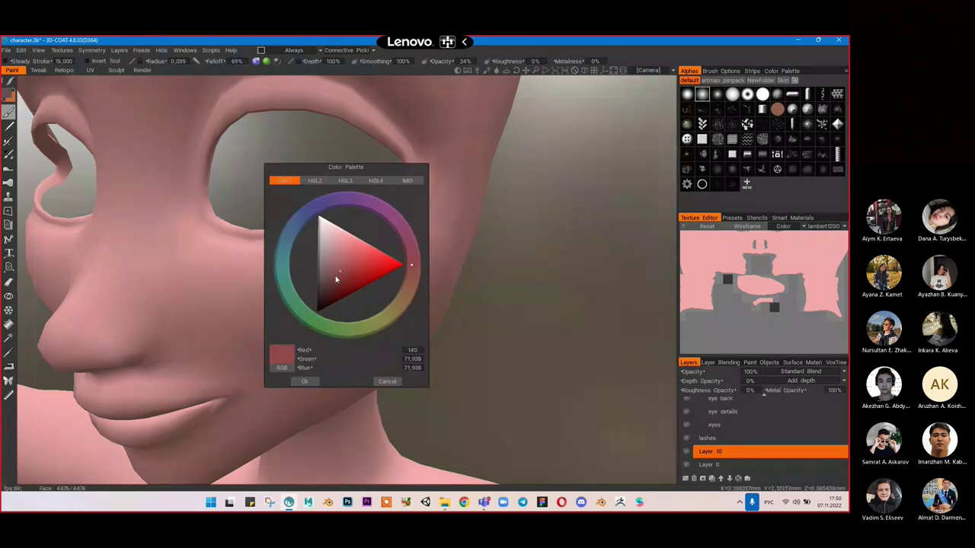
click(304, 381)
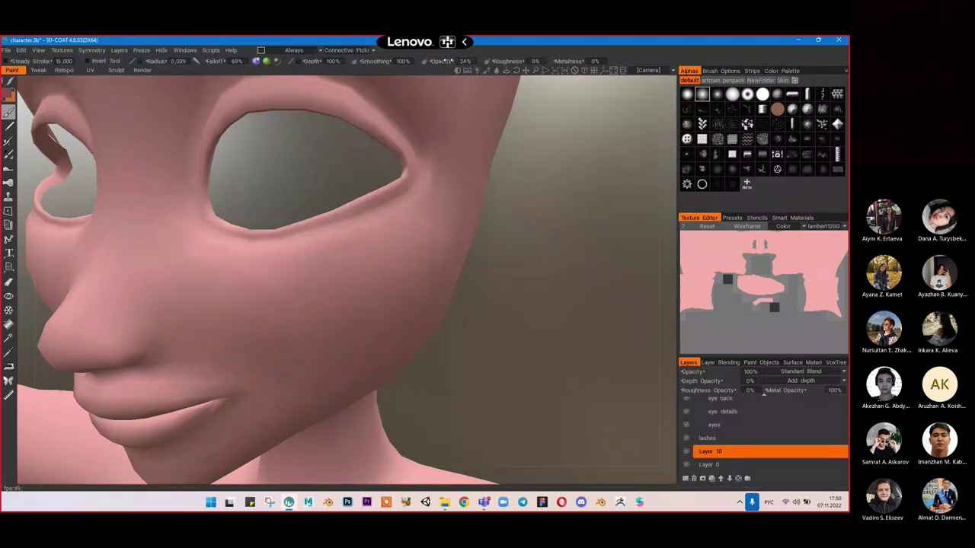
Step: Lower the brush opacity to 23% and set the new layer's blend mode to Multiply
drag(447, 61, 445, 61)
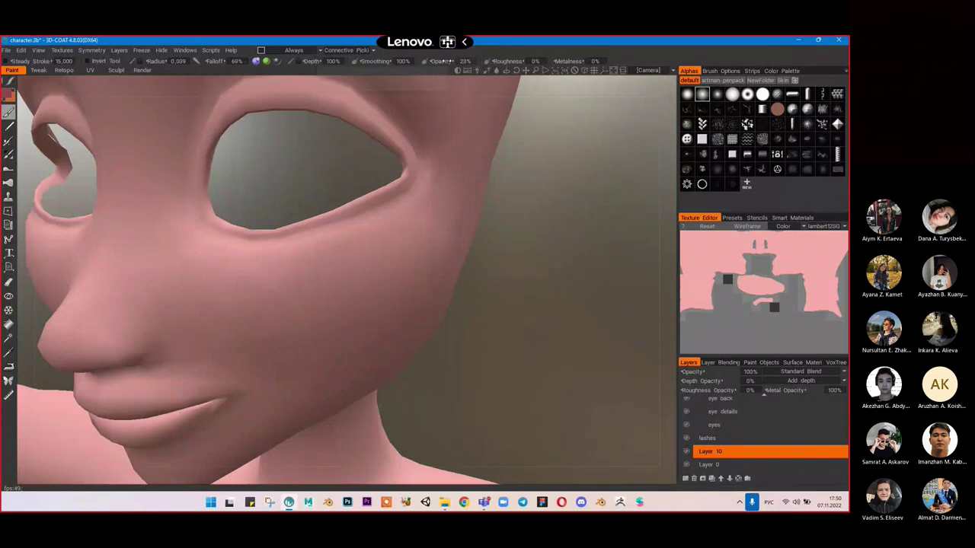
click(806, 371)
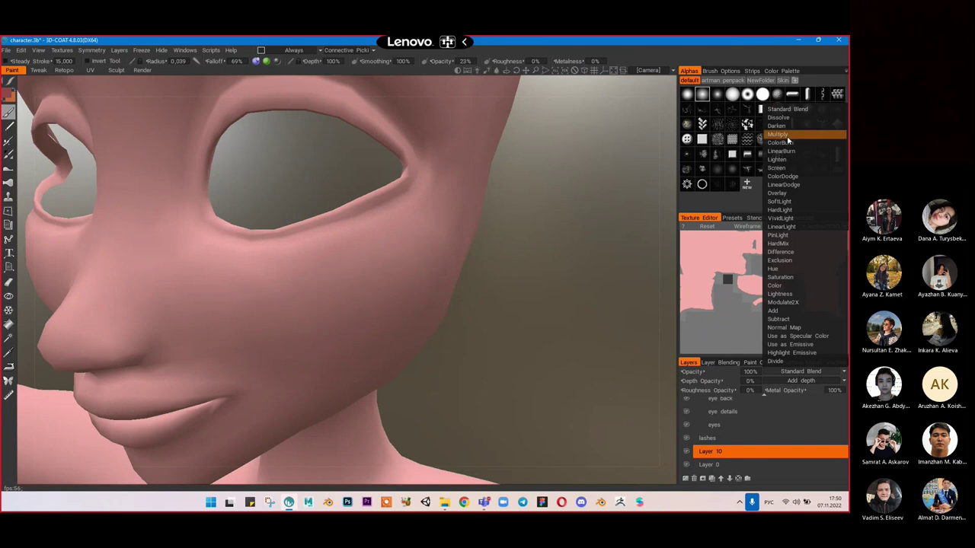
click(788, 137)
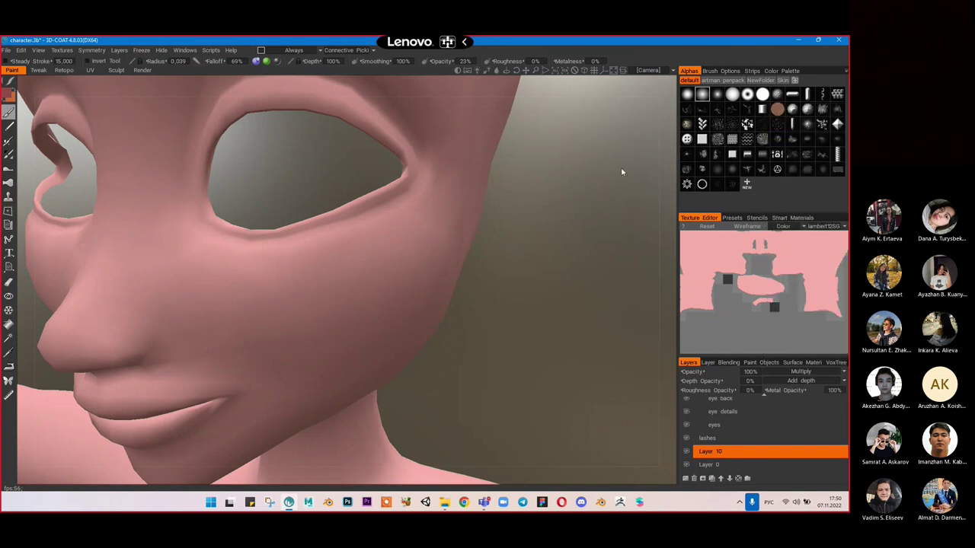
Step: Try shading strokes around the eye on the Multiply layer and undo them
drag(300, 240, 408, 200)
key(ctrl+z)
scroll(518, 226, down, 5)
drag(479, 224, 440, 211)
scroll(441, 211, down, 5)
scroll(450, 218, up, 6)
drag(345, 153, 326, 219)
key(ctrl+z)
Step: Shade the skin above one eye softly with brush radius 0.069 and opacity 16%
right_drag(336, 172, 358, 172)
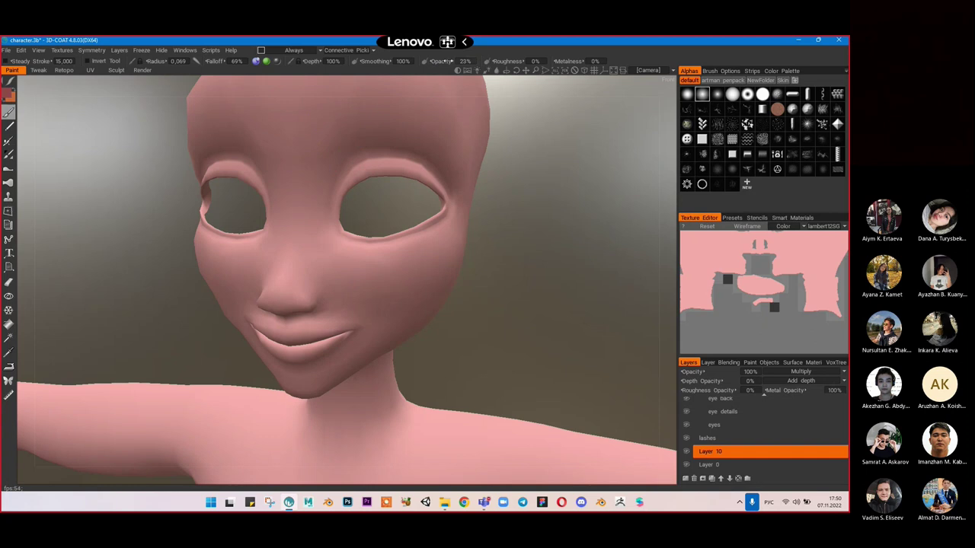
drag(448, 61, 442, 62)
mouse_move(343, 176)
mouse_down()
mouse_move(392, 155)
mouse_move(445, 179)
mouse_up()
scroll(536, 201, down, 2)
drag(536, 201, 509, 201)
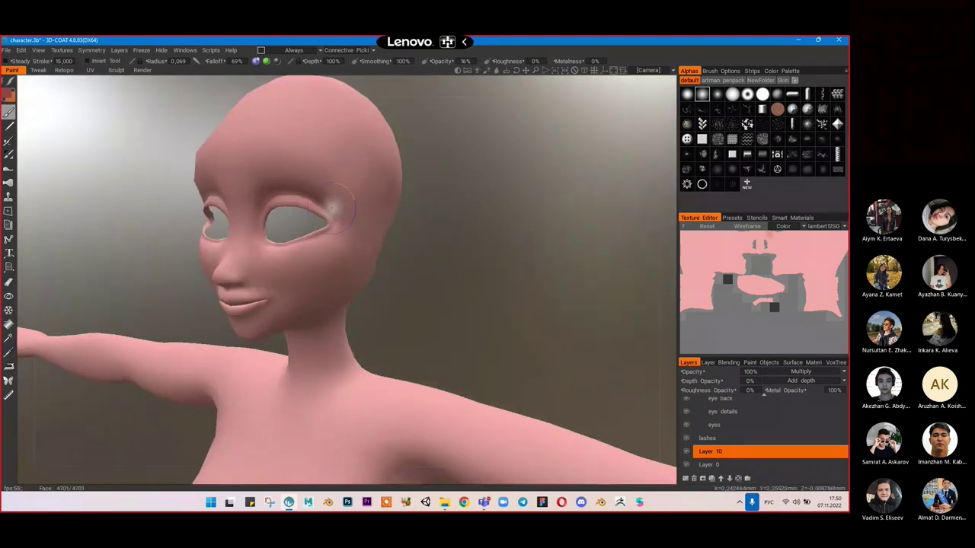
drag(434, 213, 477, 216)
Step: Set up mirror symmetry across the X axis instead of the Y axis, with the symmetry plane shown
click(91, 49)
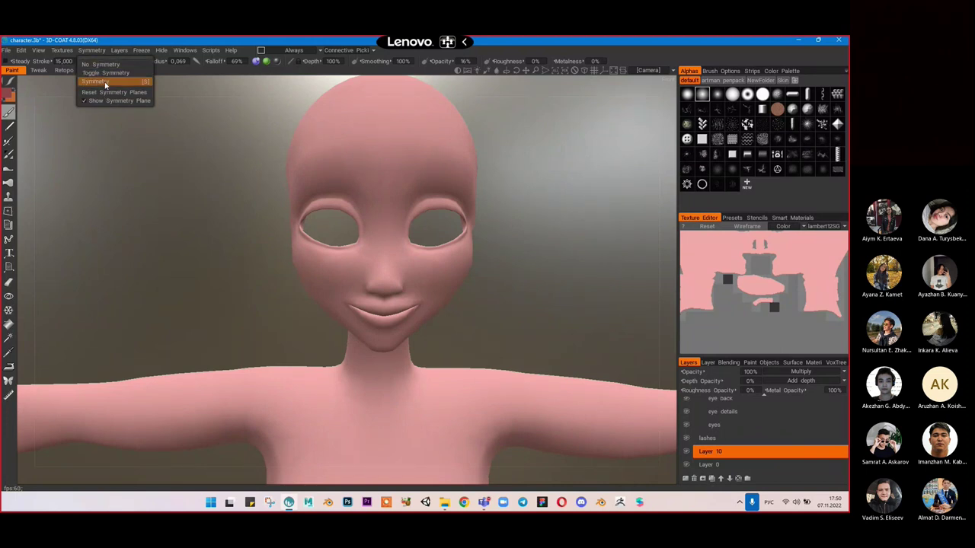
click(104, 80)
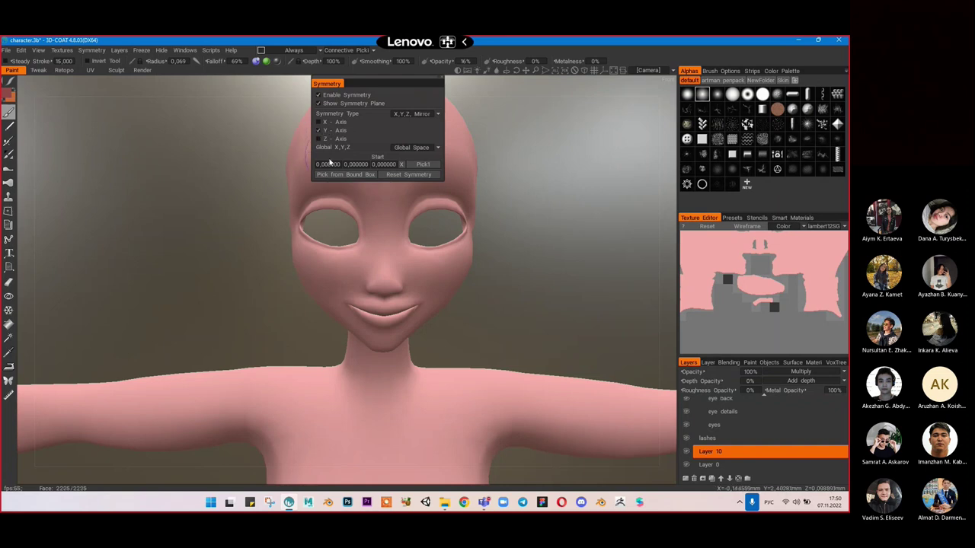
click(318, 103)
click(319, 122)
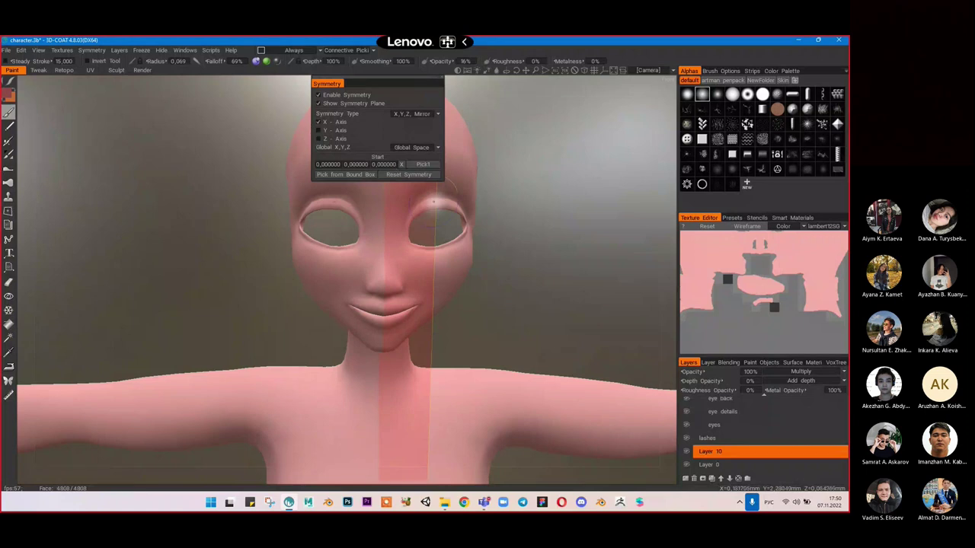
Step: Close the symmetry settings and softly shade the skin around the inner upper eyelid with brush radius 0.065
mouse_move(513, 250)
mouse_down()
mouse_move(380, 243)
mouse_move(512, 231)
mouse_move(470, 275)
mouse_move(424, 279)
mouse_move(349, 217)
mouse_up()
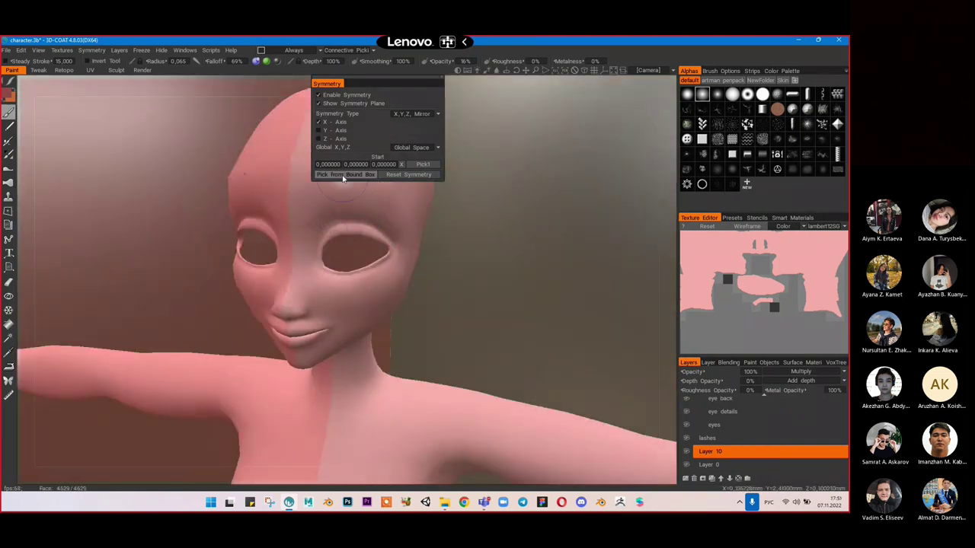
click(442, 80)
scroll(324, 224, up, 8)
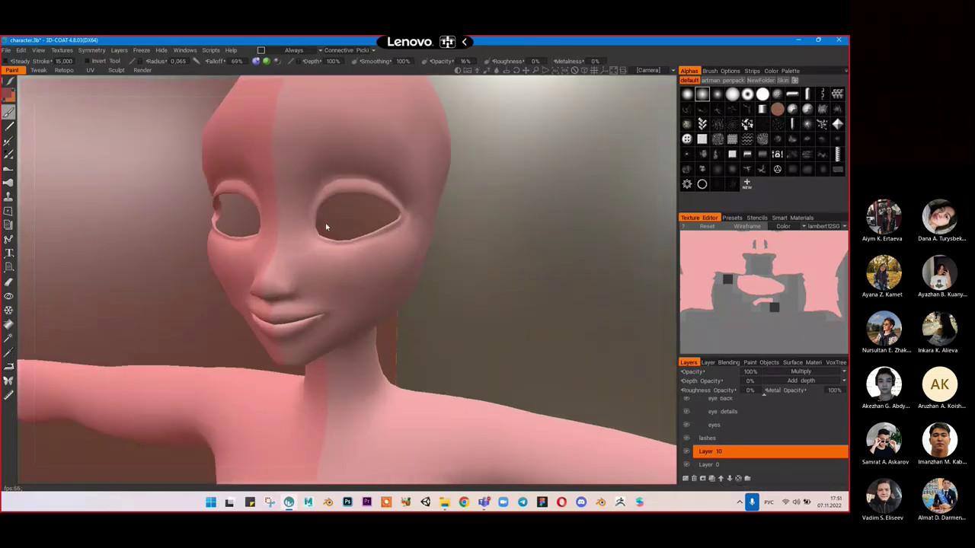
alt+middle_drag(330, 192, 337, 231)
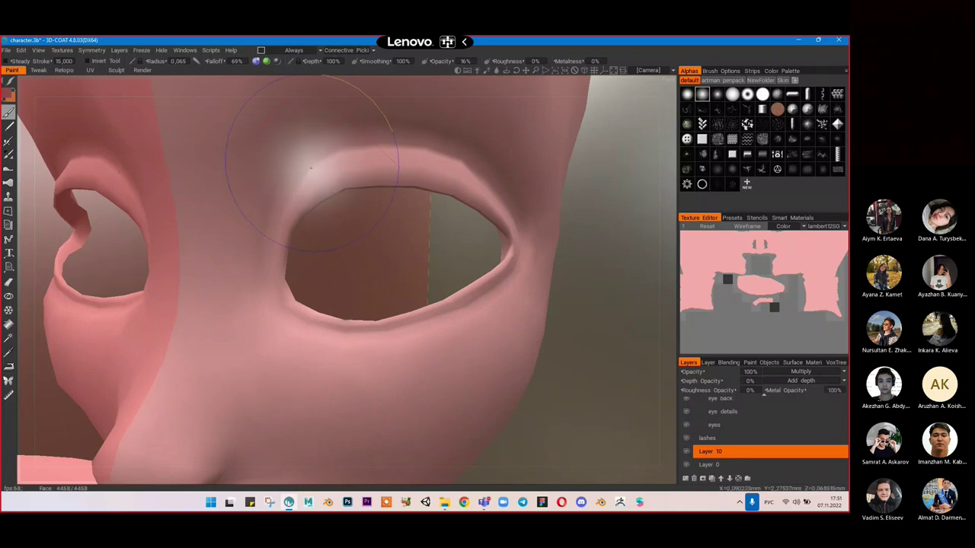
drag(312, 163, 275, 204)
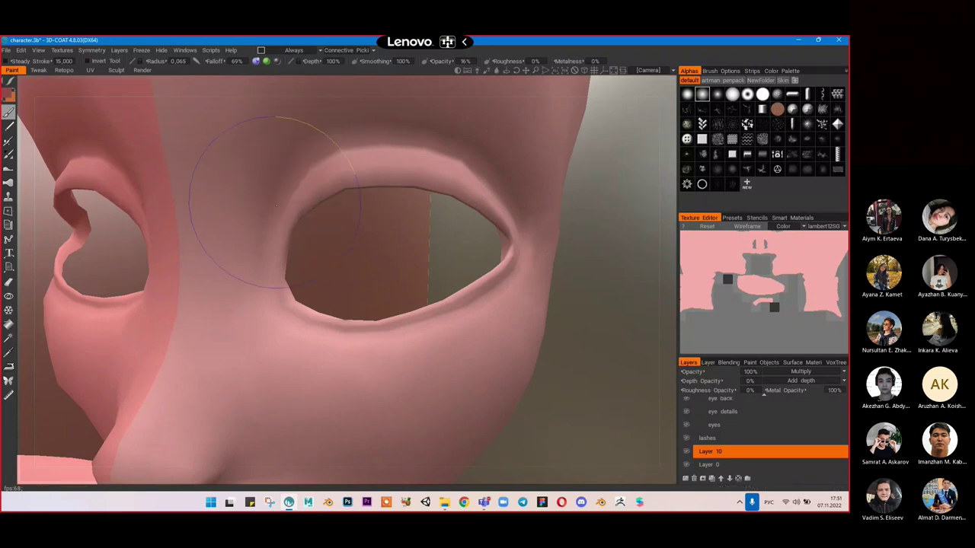
Step: Hide the symmetry plane in the Symmetry settings, leaving X-axis mirroring enabled
click(128, 50)
mouse_move(91, 50)
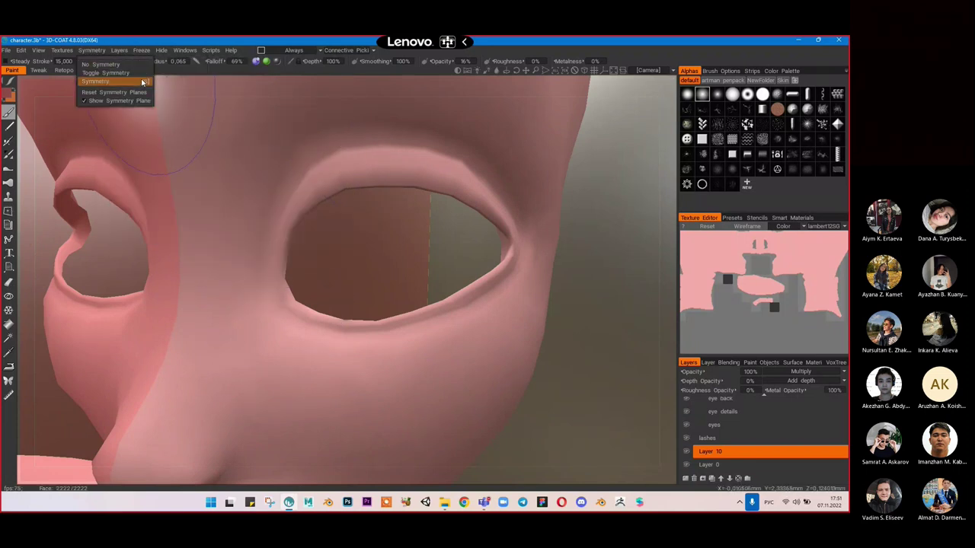
click(141, 78)
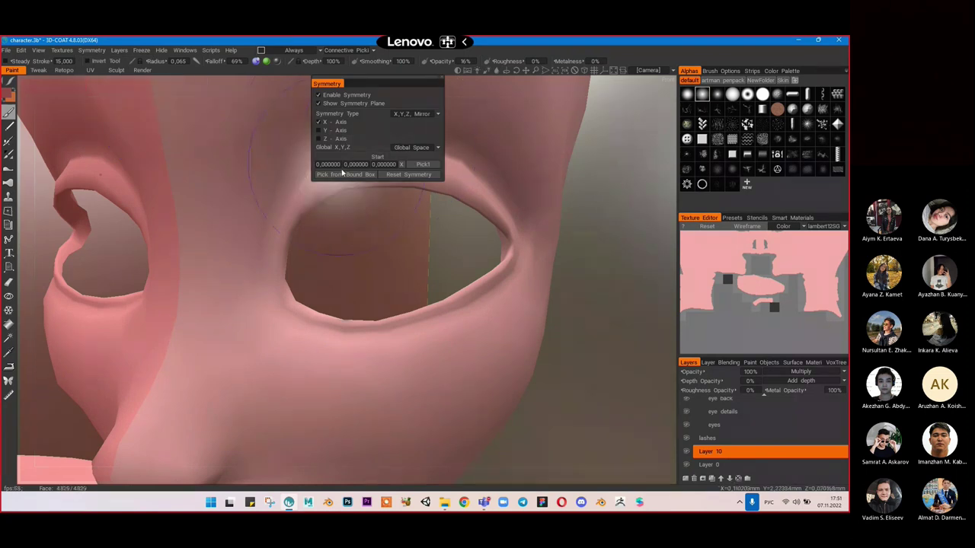
click(352, 104)
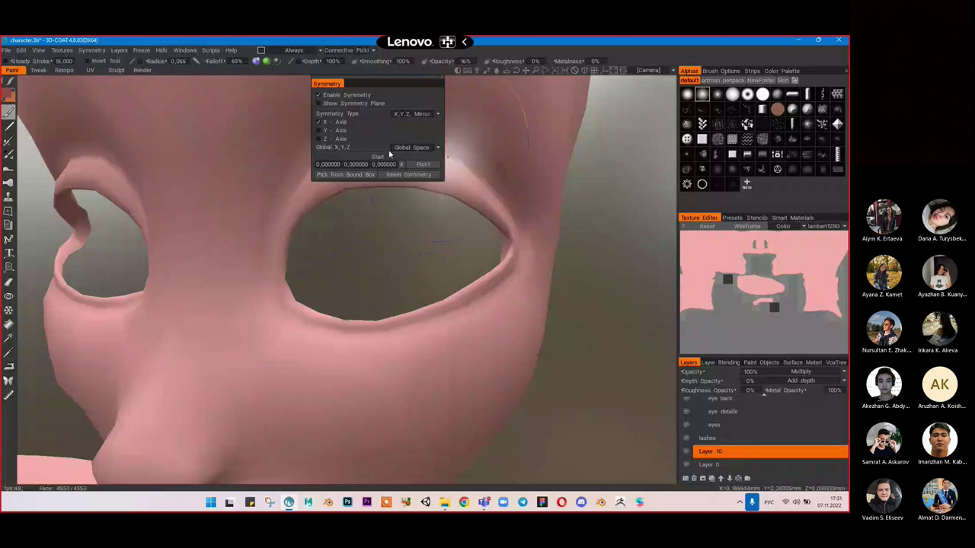
click(441, 78)
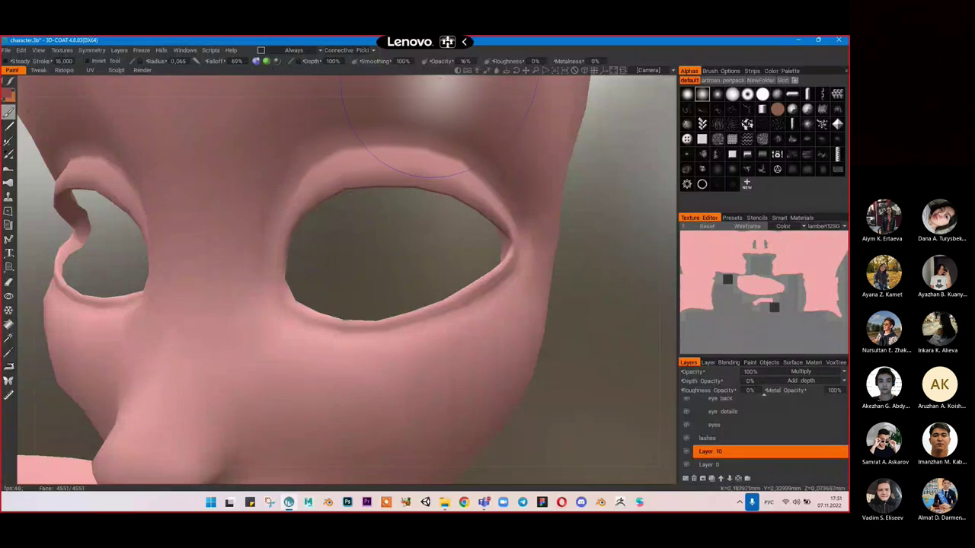
Step: Shade the skin softly above the eyes and around their outer corners on the Multiply layer
scroll(341, 184, down, 2)
scroll(340, 184, down, 3)
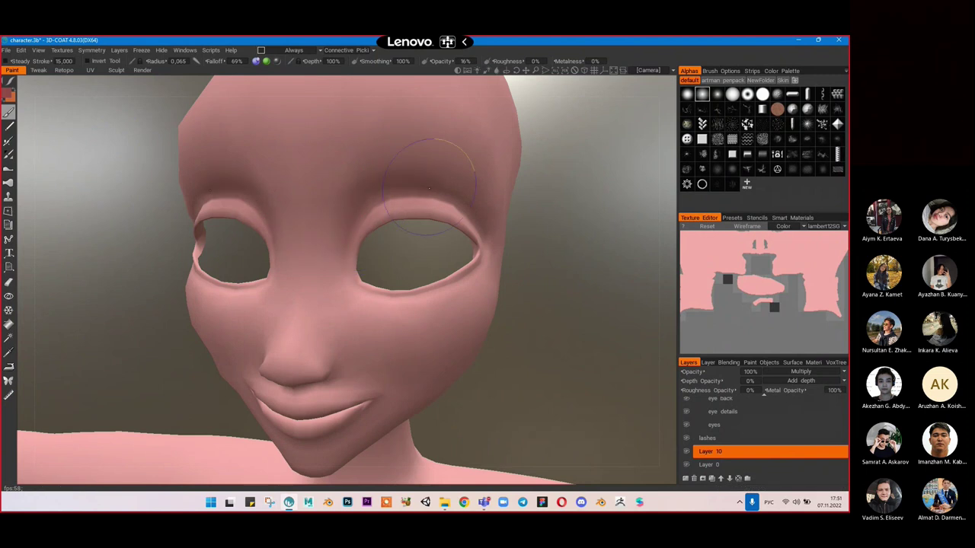
scroll(524, 249, down, 3)
drag(485, 227, 445, 205)
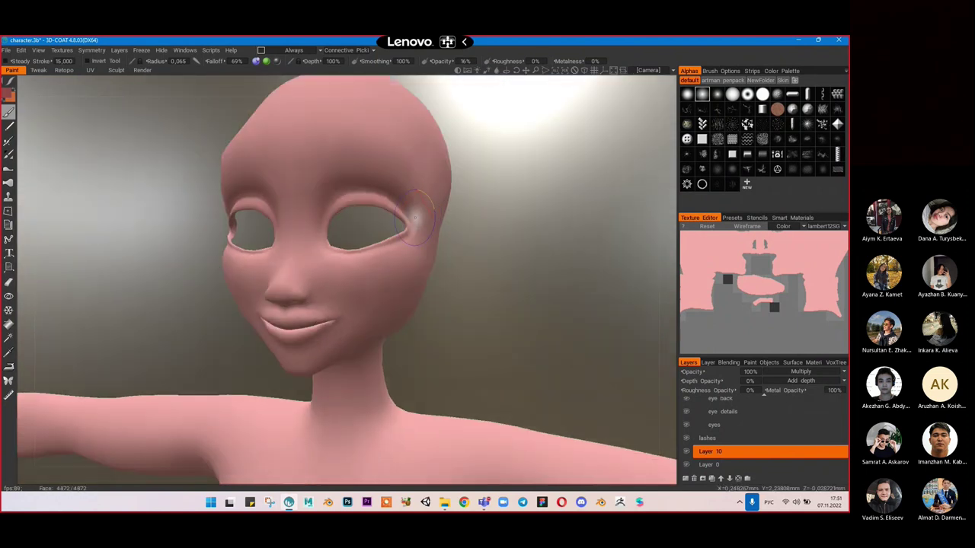
right_drag(351, 255, 515, 221)
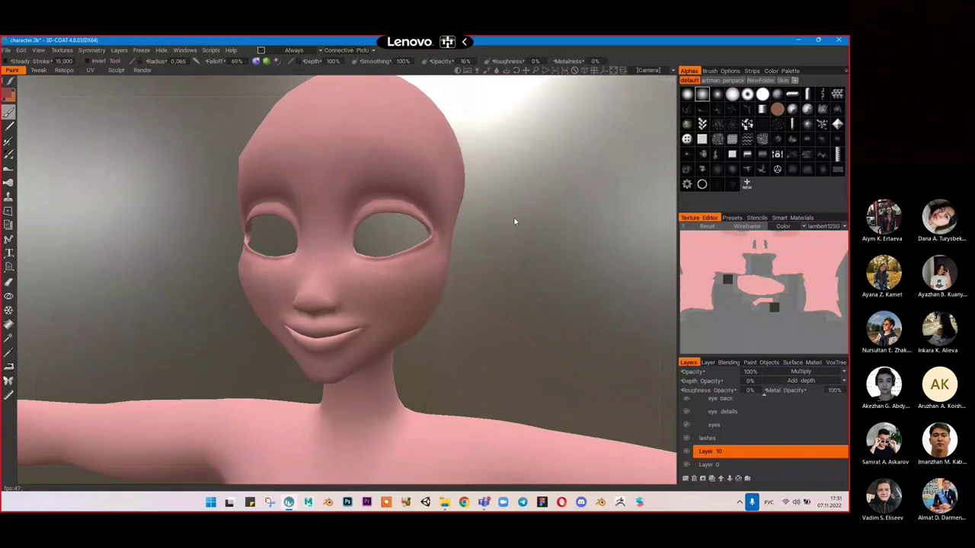
Step: Darken the inner corners and rims of the eyes with brush radius 0.029 and opacity 17%
scroll(359, 253, up, 3)
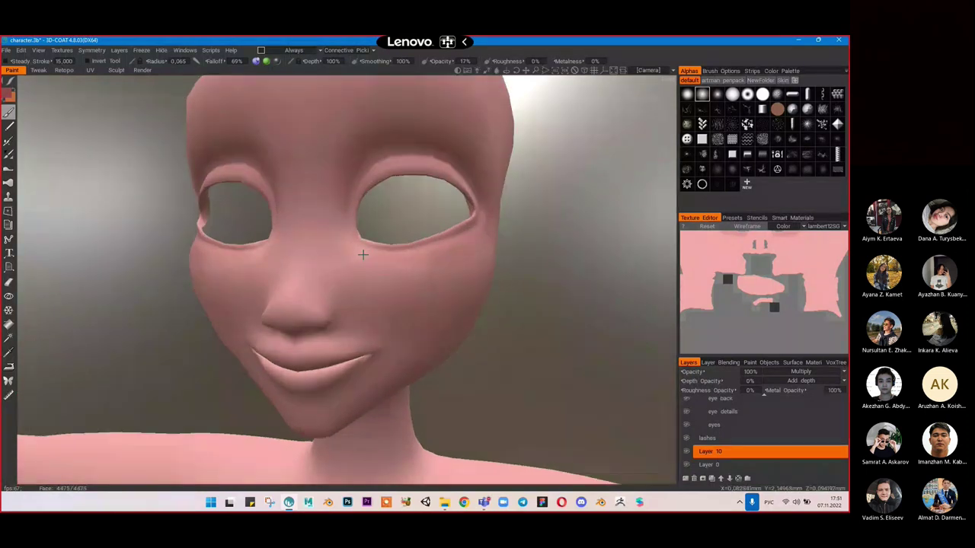
scroll(364, 255, up, 2)
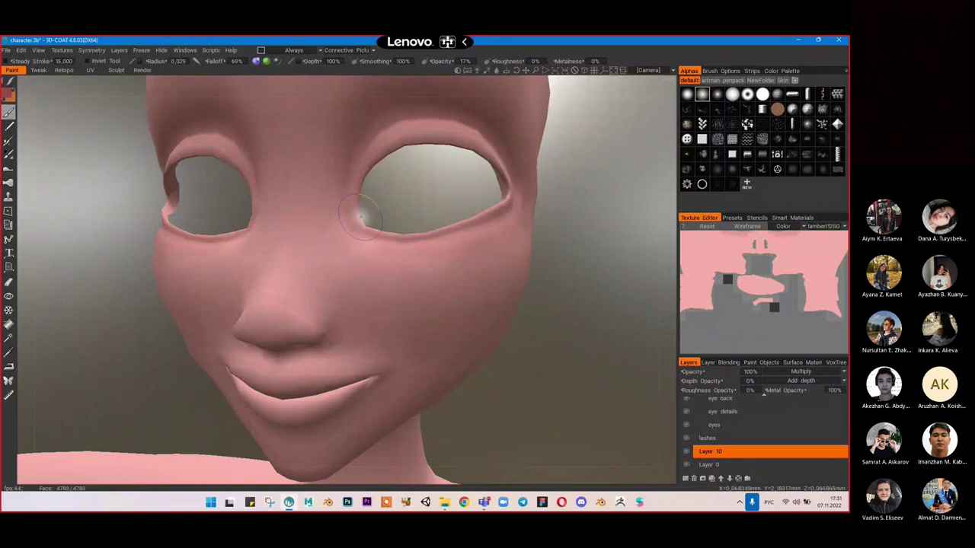
mouse_move(364, 171)
mouse_down()
mouse_move(446, 154)
mouse_move(499, 163)
mouse_up()
alt+drag(370, 157, 388, 159)
right_drag(388, 158, 459, 215)
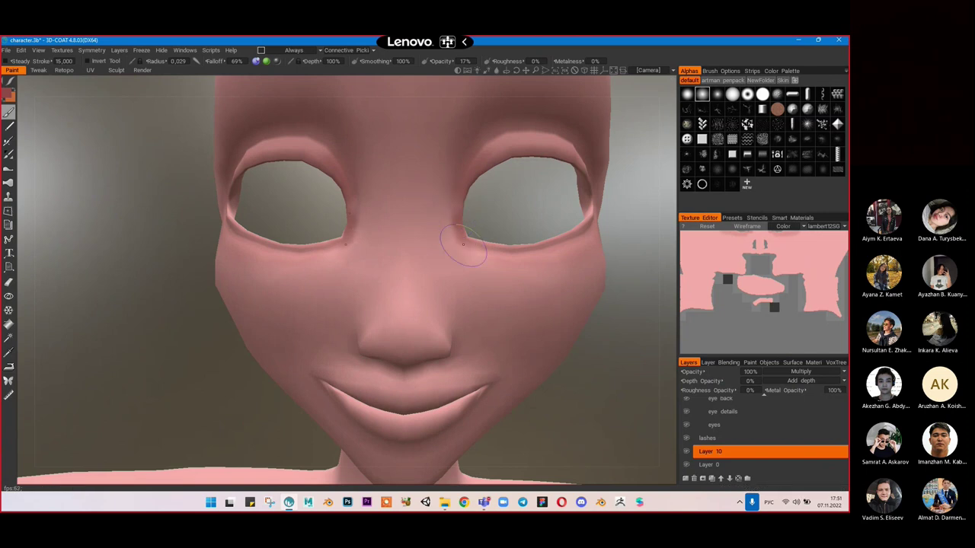
mouse_move(463, 245)
right_down()
mouse_move(572, 243)
mouse_move(525, 210)
right_up()
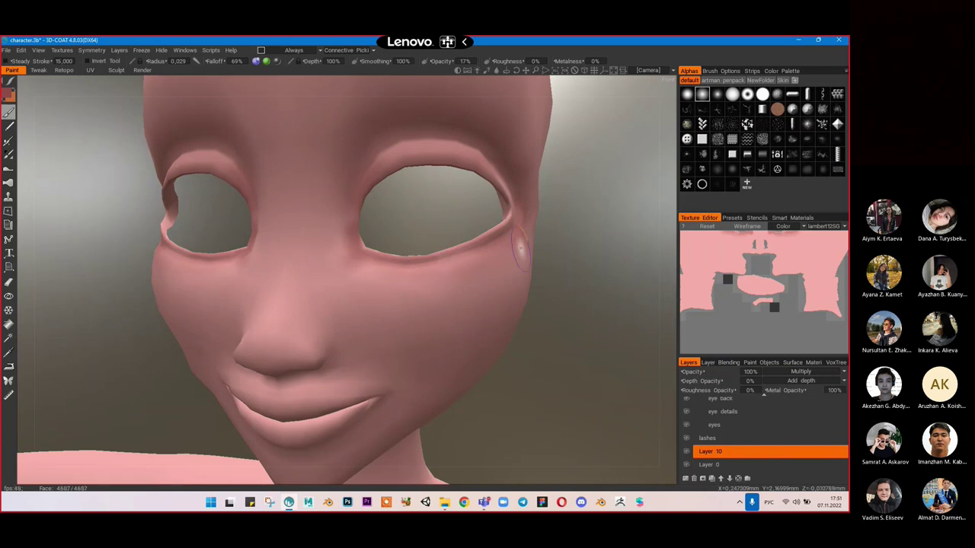
right_drag(520, 248, 407, 163)
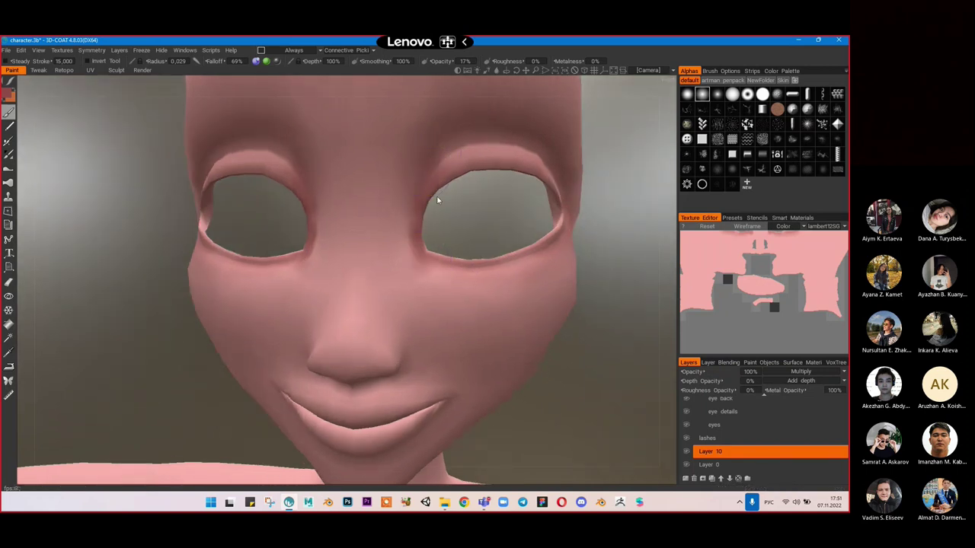
Step: Blend the shading between the inner eye corners and the nose bridge with brush radius 0.050
scroll(404, 171, down, 3)
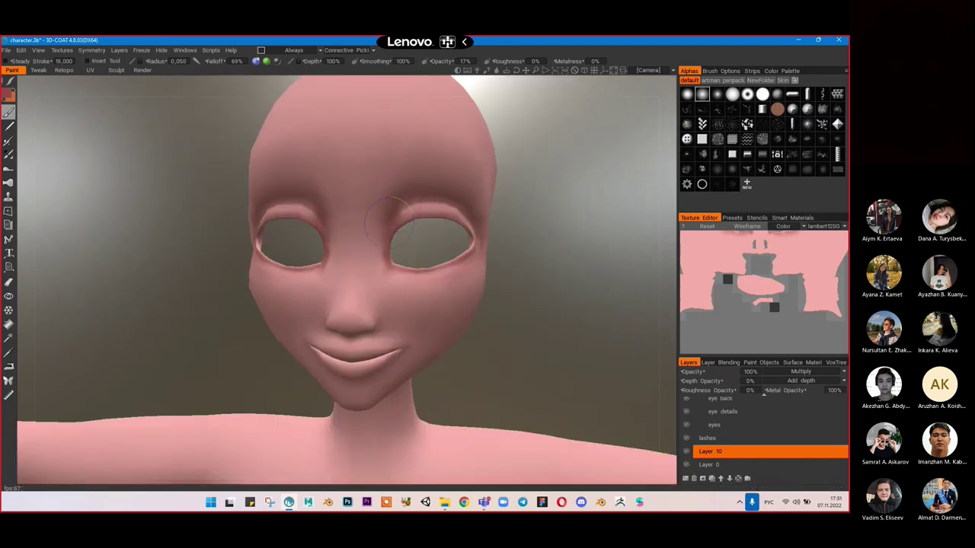
right_drag(493, 226, 431, 213)
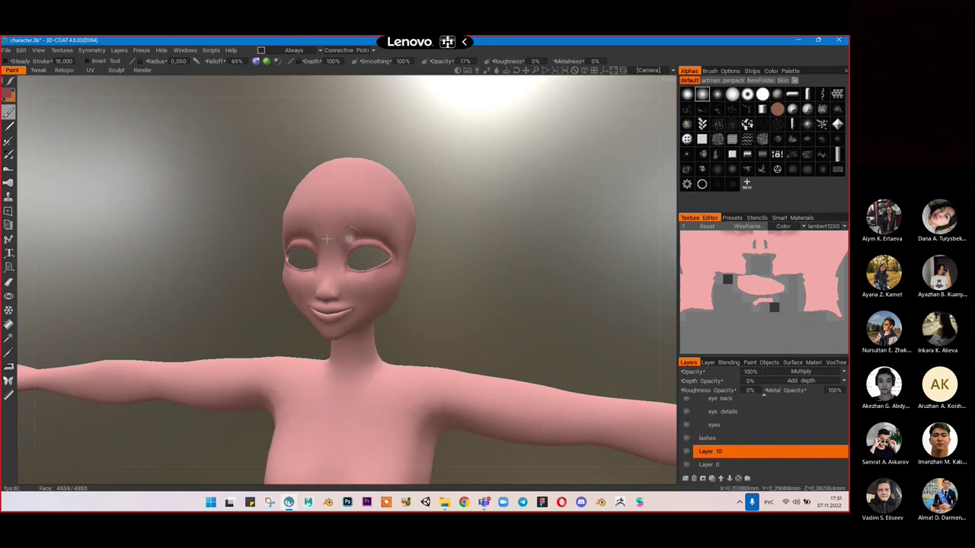
scroll(401, 193, up, 5)
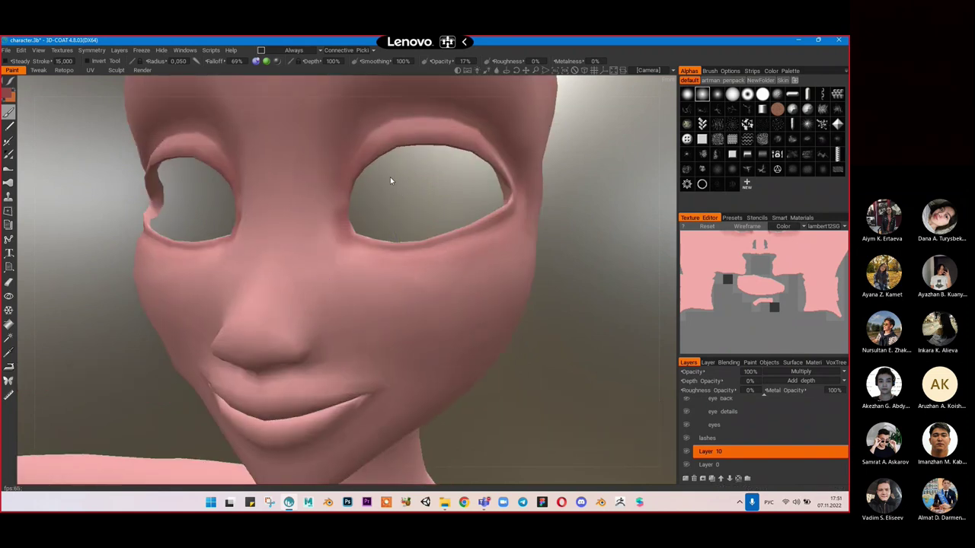
scroll(336, 220, up, 2)
drag(340, 186, 373, 244)
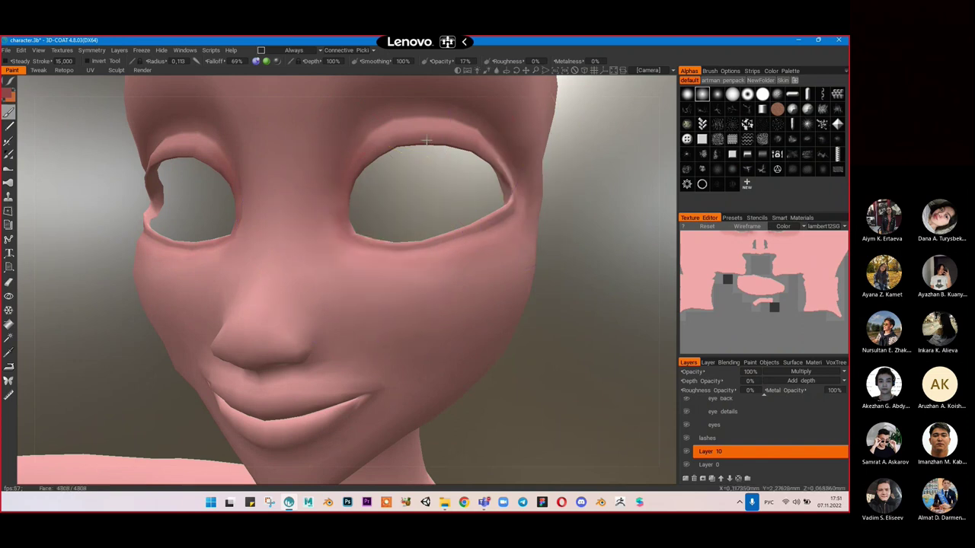
Step: Shade the area around the eyes and the cheeks broadly with brush radius 0.113
scroll(424, 143, down, 3)
drag(364, 181, 398, 175)
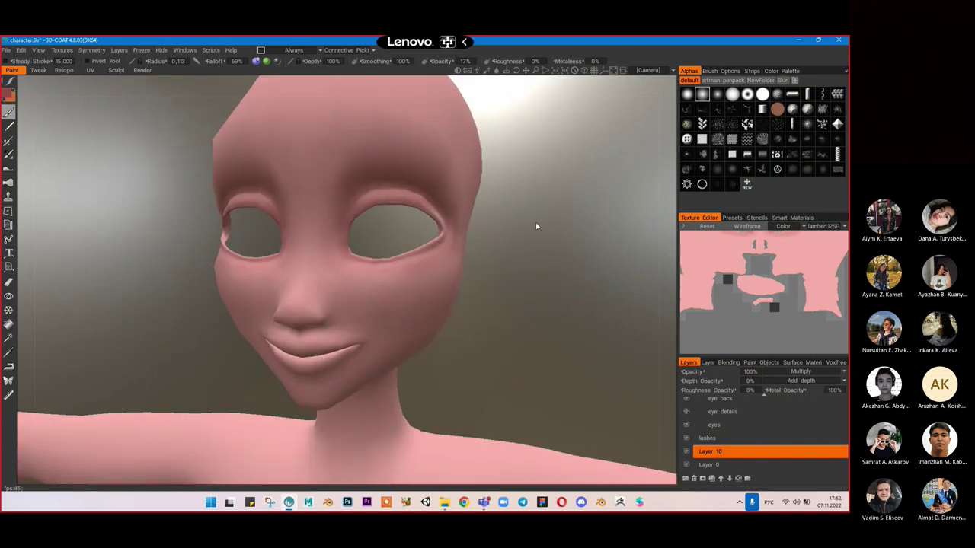
scroll(536, 222, down, 5)
scroll(450, 268, up, 8)
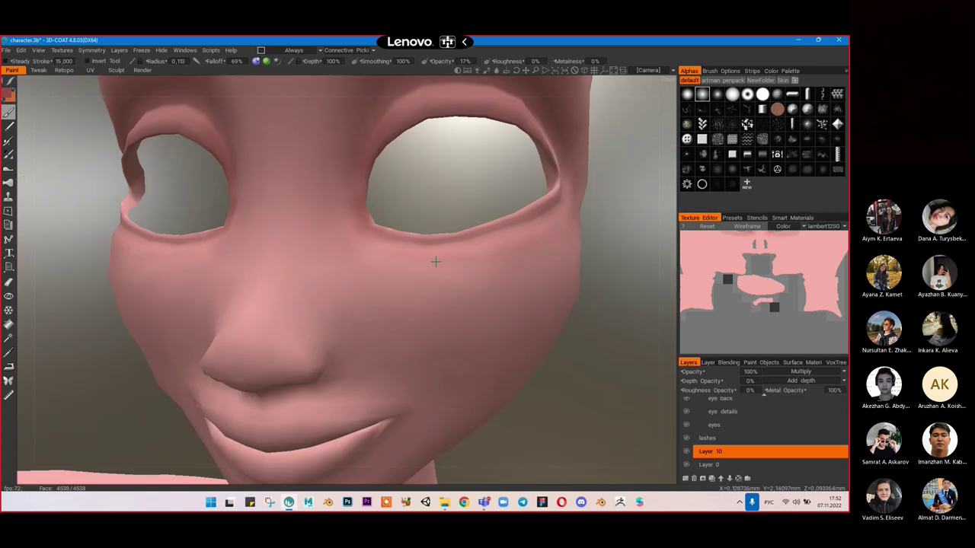
Step: Shade the underside of the nose and the nostrils with brush radius 0.050
mouse_move(358, 336)
right_down()
mouse_move(343, 332)
mouse_move(331, 298)
mouse_move(316, 307)
right_up()
scroll(335, 314, down, 3)
mouse_move(373, 325)
alt+mouse_down()
mouse_move(209, 249)
mouse_move(322, 257)
alt+mouse_up()
scroll(322, 257, down, 3)
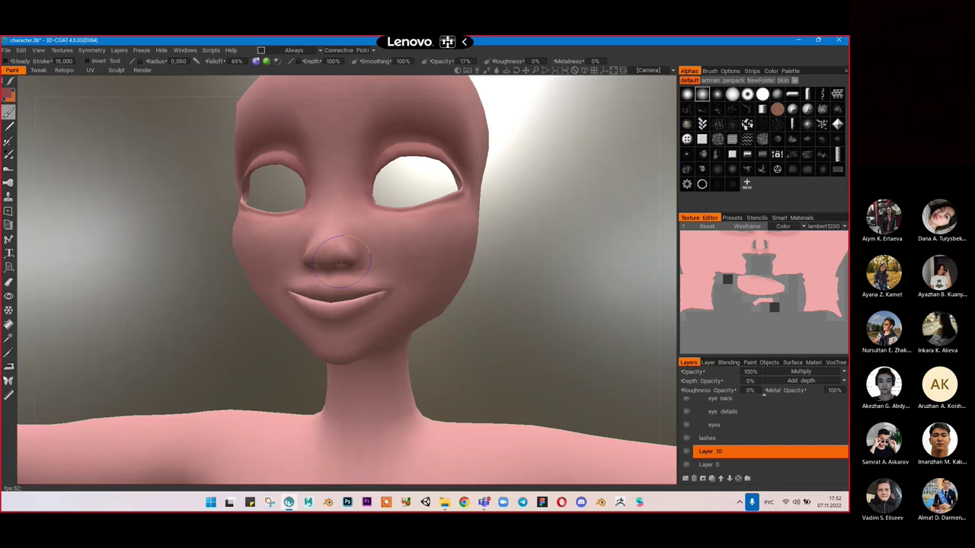
mouse_move(390, 262)
alt+mouse_down()
mouse_move(426, 260)
mouse_move(391, 269)
alt+mouse_up()
scroll(390, 270, up, 4)
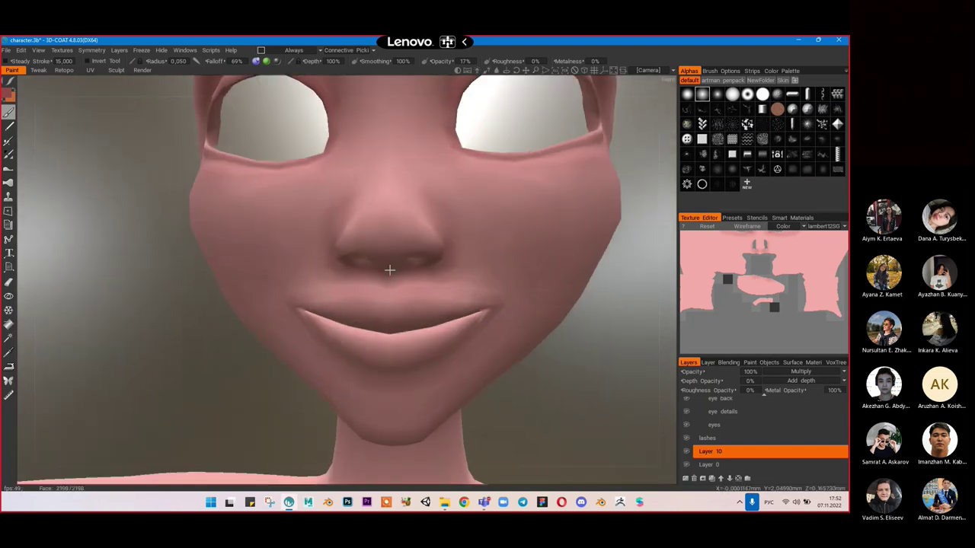
scroll(435, 259, up, 1)
Step: Shade the upper forehead and the sides of the head with brush radius 0.073 and opacity 14%
scroll(435, 259, down, 4)
alt+drag(435, 260, 331, 232)
mouse_move(316, 224)
middle_down()
mouse_move(318, 236)
mouse_move(434, 228)
mouse_move(383, 279)
middle_up()
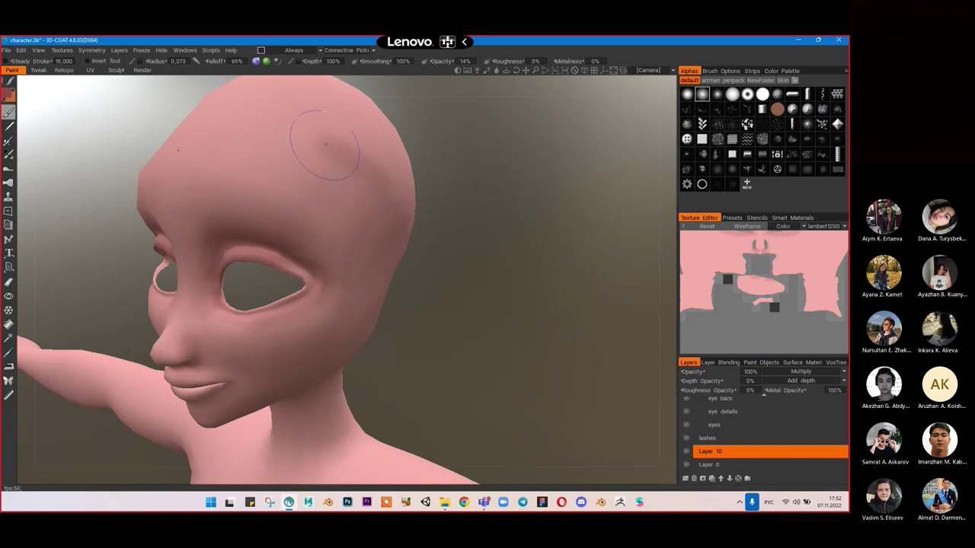
mouse_move(266, 130)
middle_down()
mouse_move(261, 121)
mouse_move(326, 127)
middle_up()
mouse_move(325, 120)
mouse_down()
mouse_move(376, 125)
mouse_move(499, 195)
mouse_move(483, 198)
mouse_up()
Step: Shade the neck below the chin with the same soft brush and save the character file
scroll(472, 193, down, 5)
alt+middle_drag(412, 234, 415, 192)
scroll(456, 206, up, 7)
scroll(468, 212, down, 9)
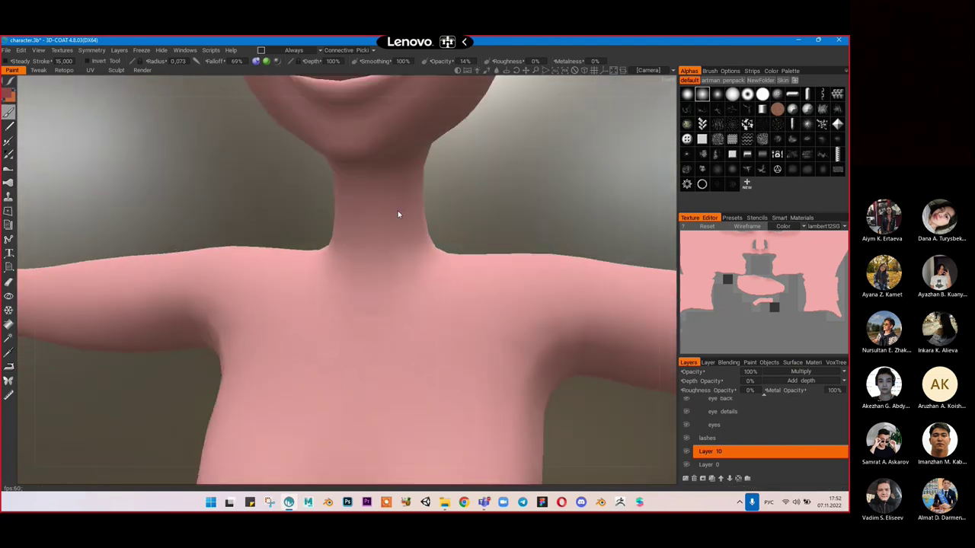
key(ctrl+s)
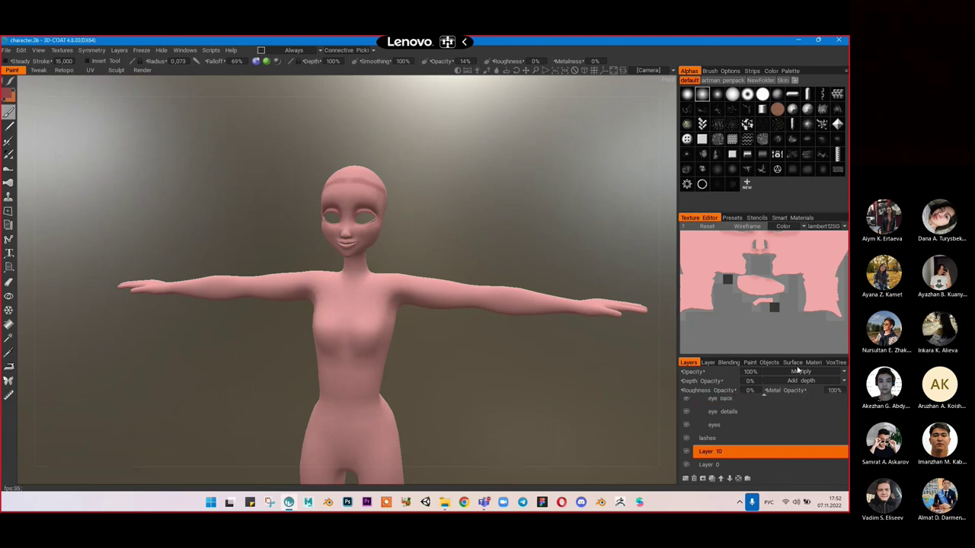
Step: Make all the hidden surface materials visible again, including lambert10SG and lambert13SG, to bring back the hair, eyes and dress
click(792, 363)
click(685, 399)
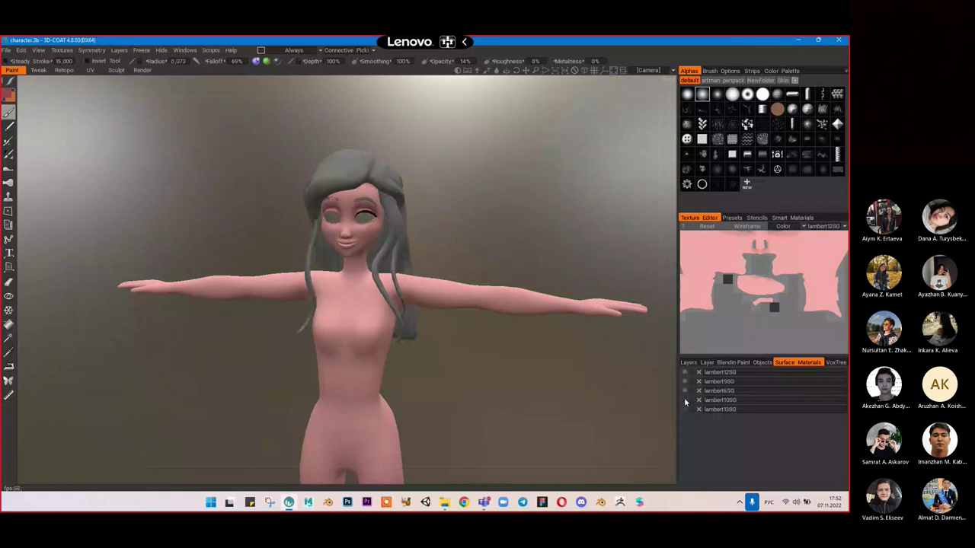
click(685, 409)
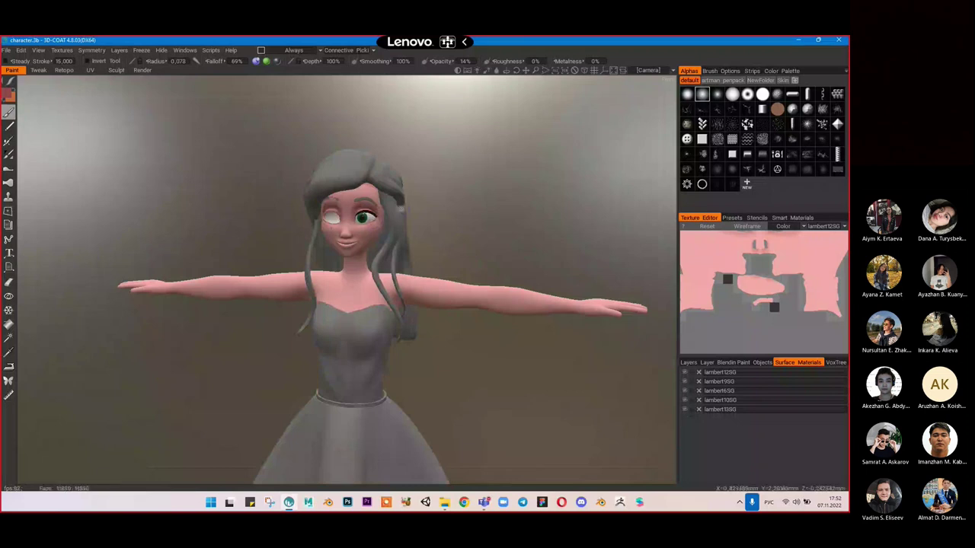
Step: Calculate ambient occlusion for the whole character with the offered settings
click(119, 51)
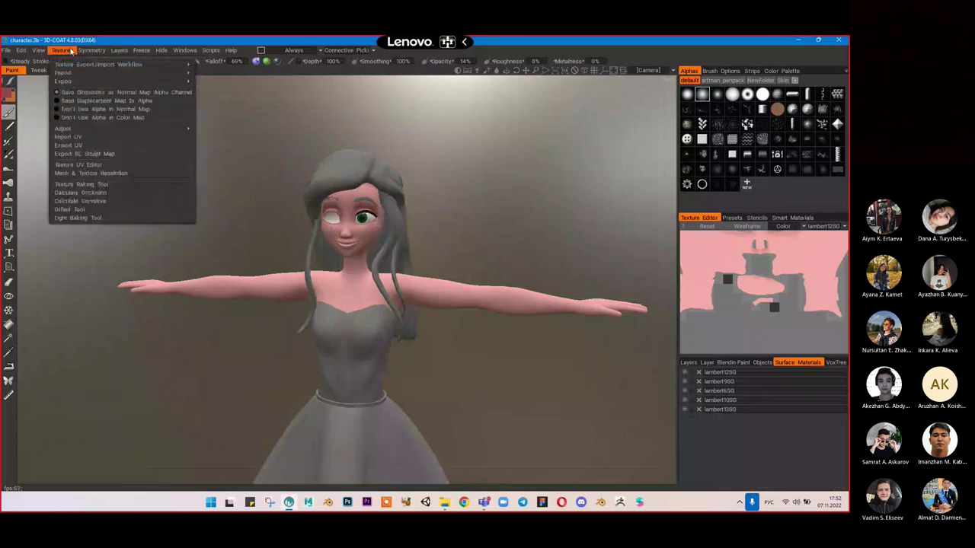
mouse_move(65, 52)
click(94, 193)
click(285, 321)
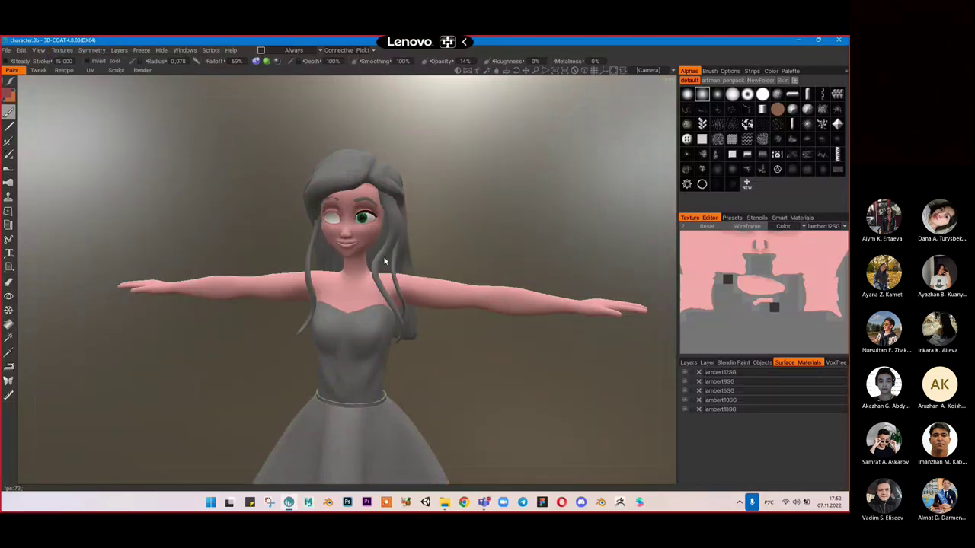
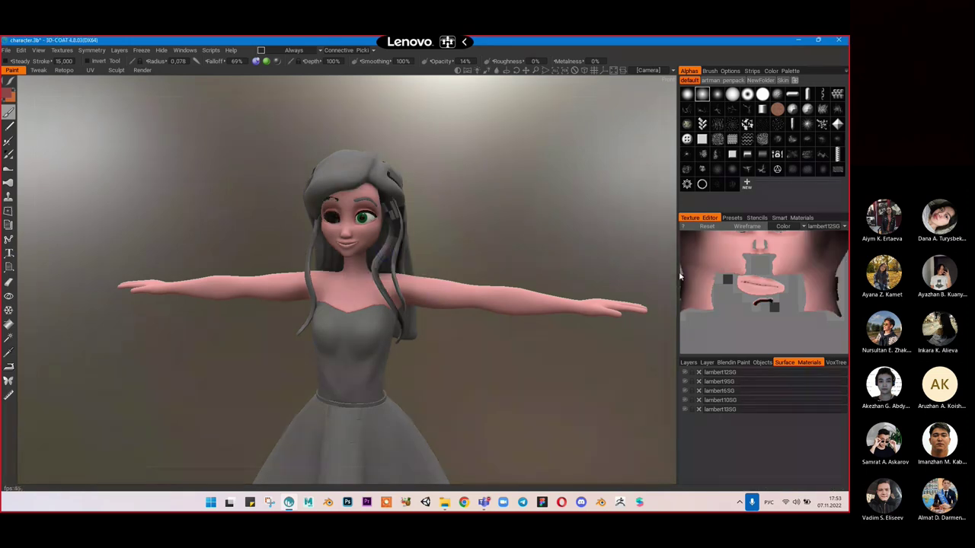
Step: Examine the baked occlusion on the skin's UV texture and on the character's face and hair
scroll(779, 288, down, 5)
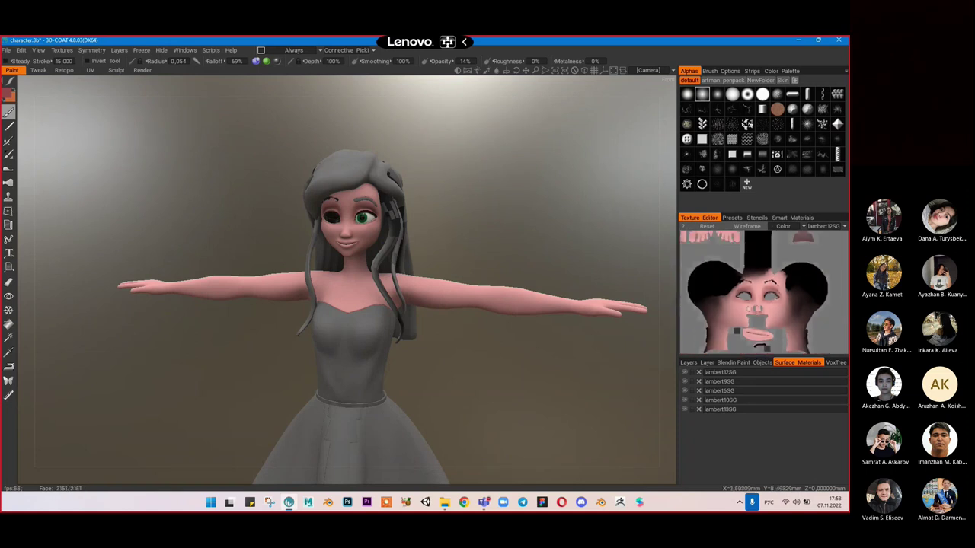
scroll(746, 293, down, 3)
middle_drag(744, 287, 738, 306)
middle_drag(763, 267, 753, 288)
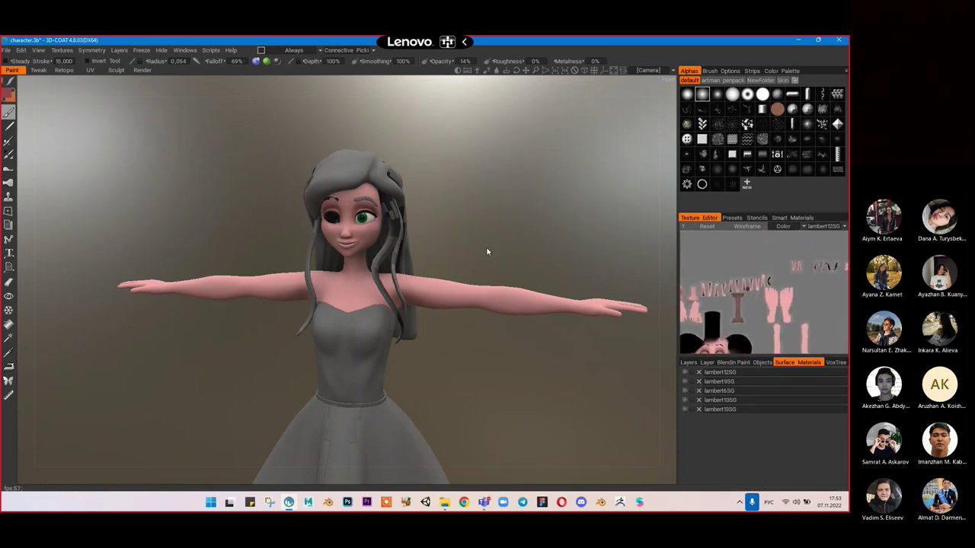
scroll(395, 192, up, 5)
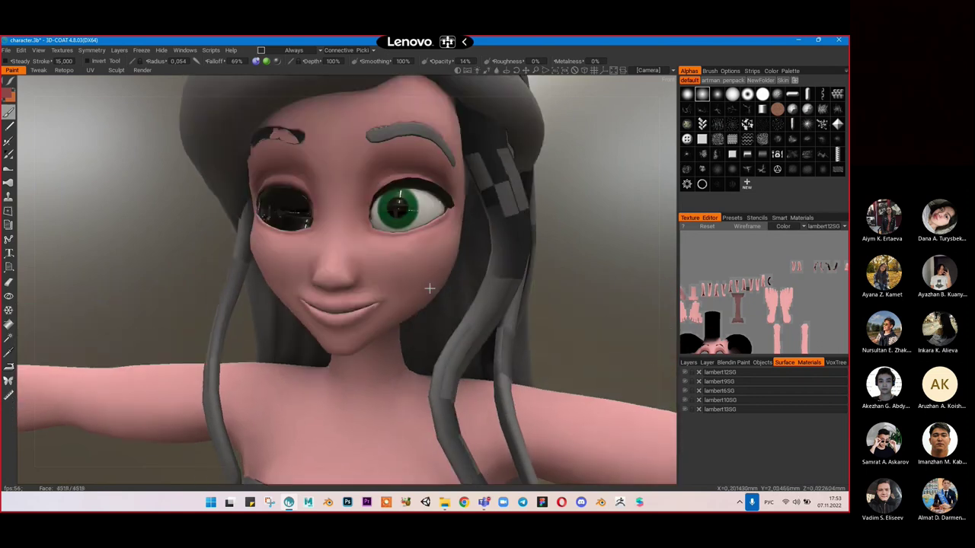
Step: Examine the baked occlusion on the character's face, arms and hair from the front, sides and back
middle_drag(395, 267, 354, 271)
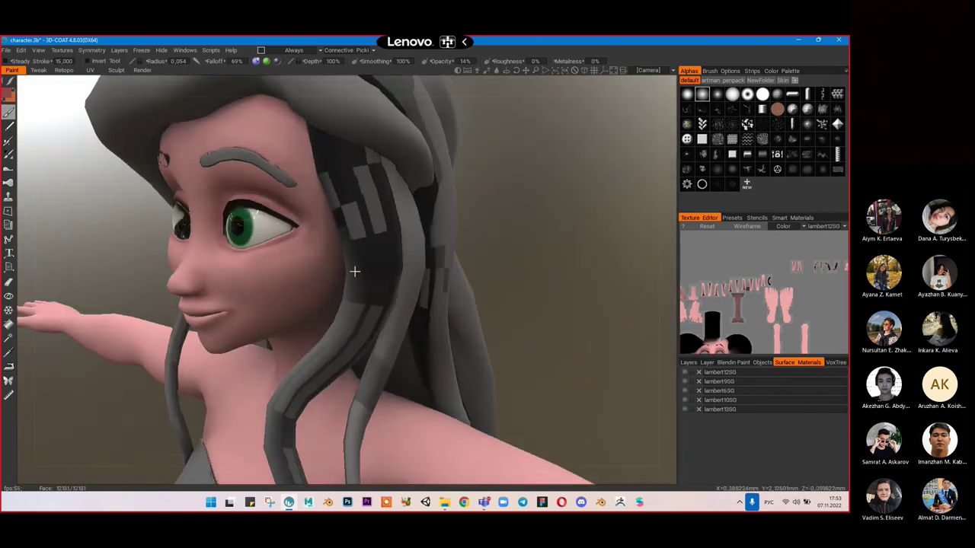
scroll(354, 271, down, 5)
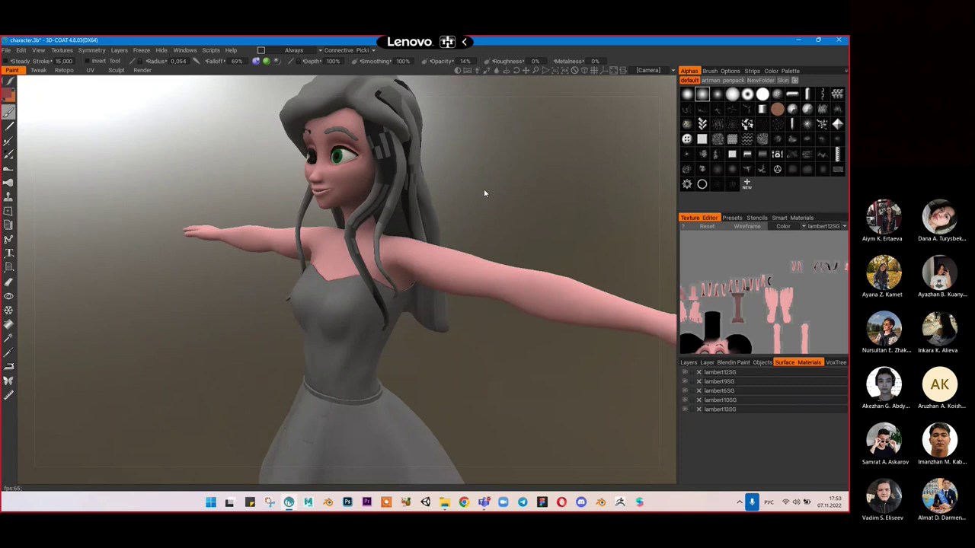
middle_drag(410, 183, 403, 231)
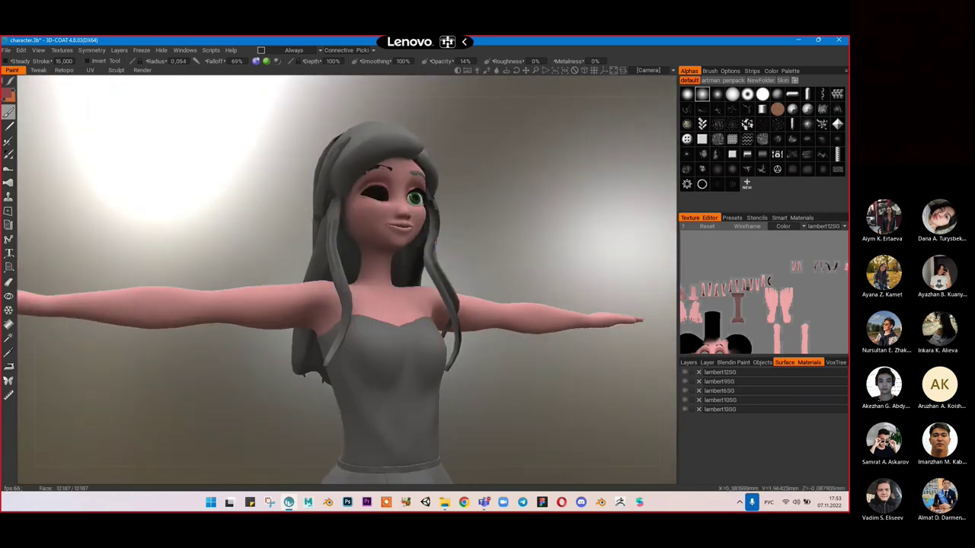
middle_drag(342, 236, 390, 211)
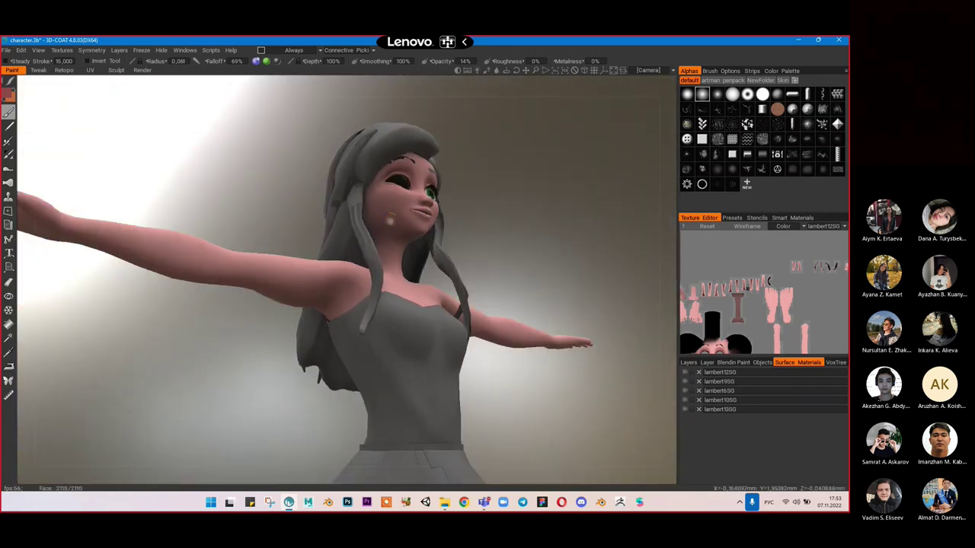
alt+drag(437, 246, 424, 191)
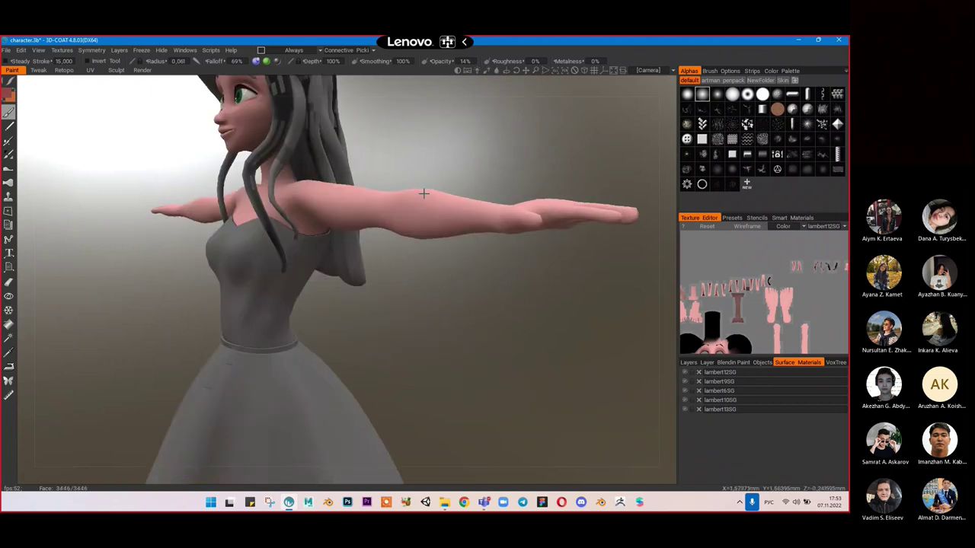
scroll(394, 193, down, 4)
alt+middle_drag(432, 287, 463, 203)
scroll(412, 240, up, 5)
alt+drag(412, 242, 433, 247)
scroll(432, 248, down, 3)
scroll(432, 247, down, 5)
alt+middle_drag(404, 262, 246, 216)
scroll(408, 241, up, 4)
scroll(287, 259, up, 5)
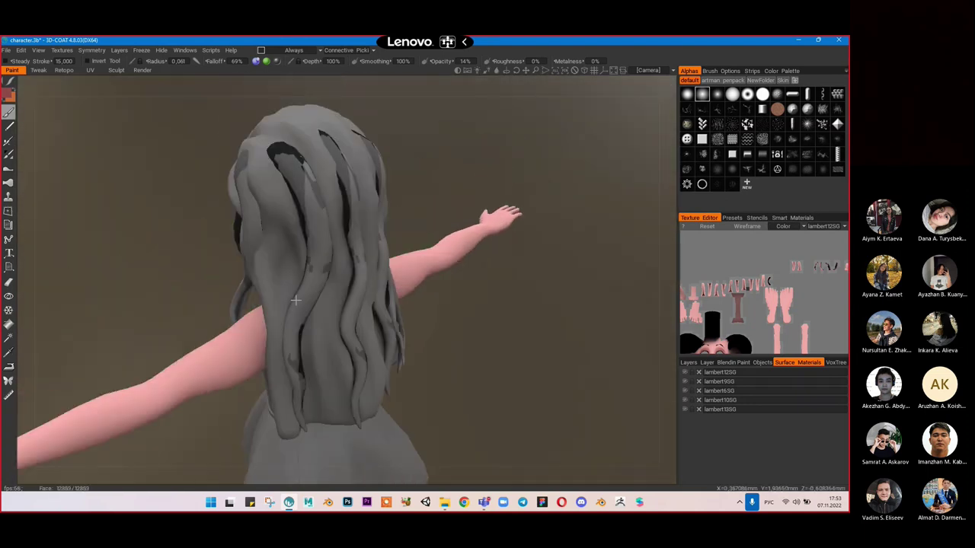
Step: Inspect the occlusion and seam lines on the dress skirt and lower hair from the back and front
middle_drag(293, 239, 355, 128)
alt+middle_drag(366, 308, 374, 229)
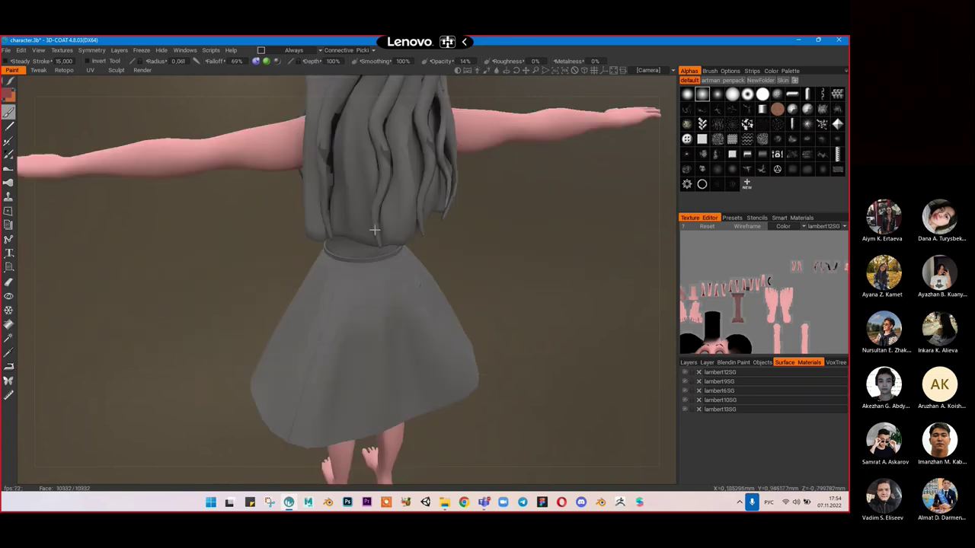
alt+drag(374, 229, 442, 308)
scroll(322, 233, up, 6)
scroll(331, 236, down, 2)
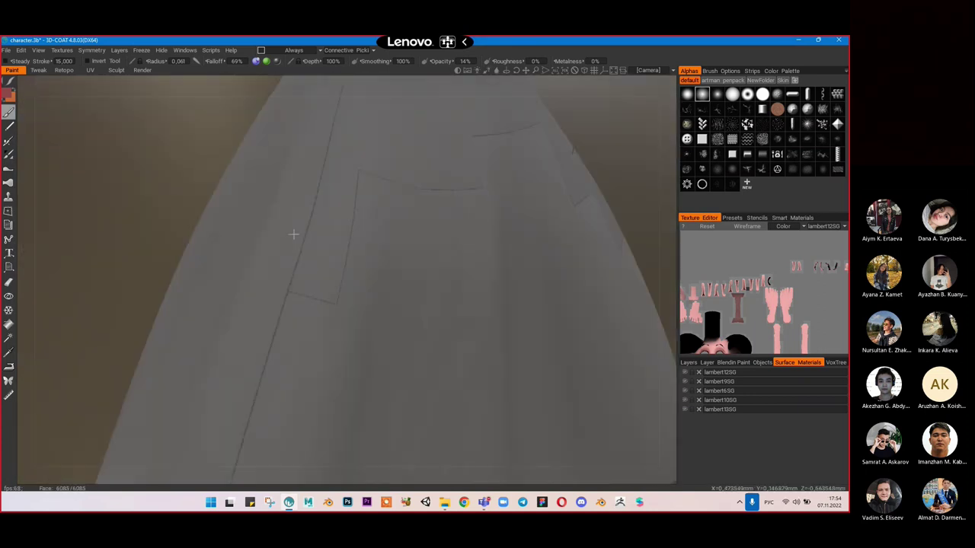
alt+right_drag(463, 263, 404, 264)
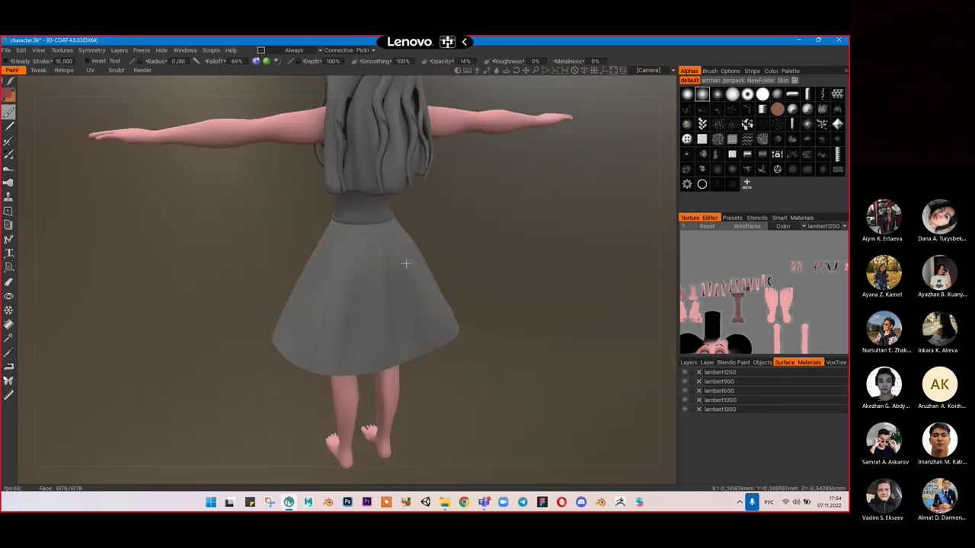
alt+drag(405, 263, 545, 255)
middle_drag(496, 257, 696, 326)
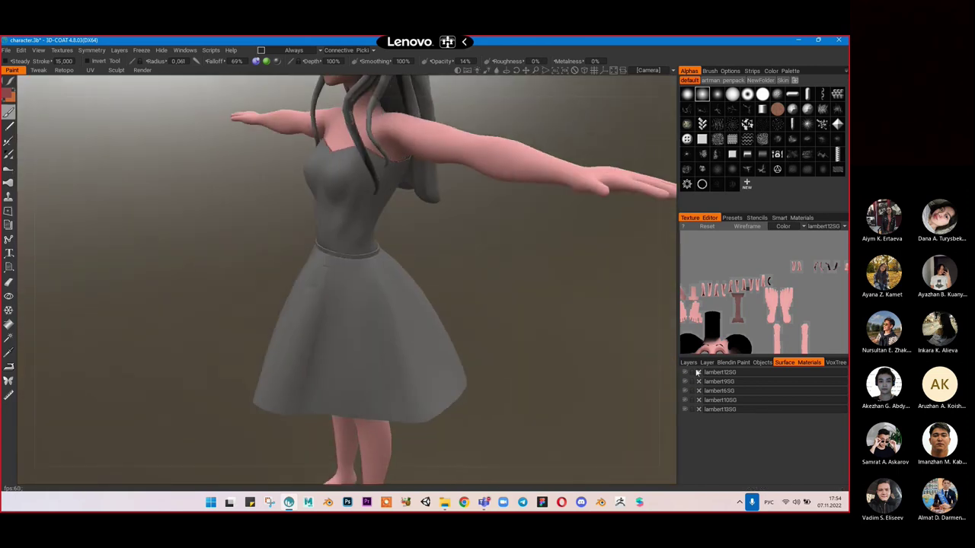
Step: Select the AmbientOcclusion layer and activate the Eraser tool
click(688, 363)
scroll(716, 426, up, 3)
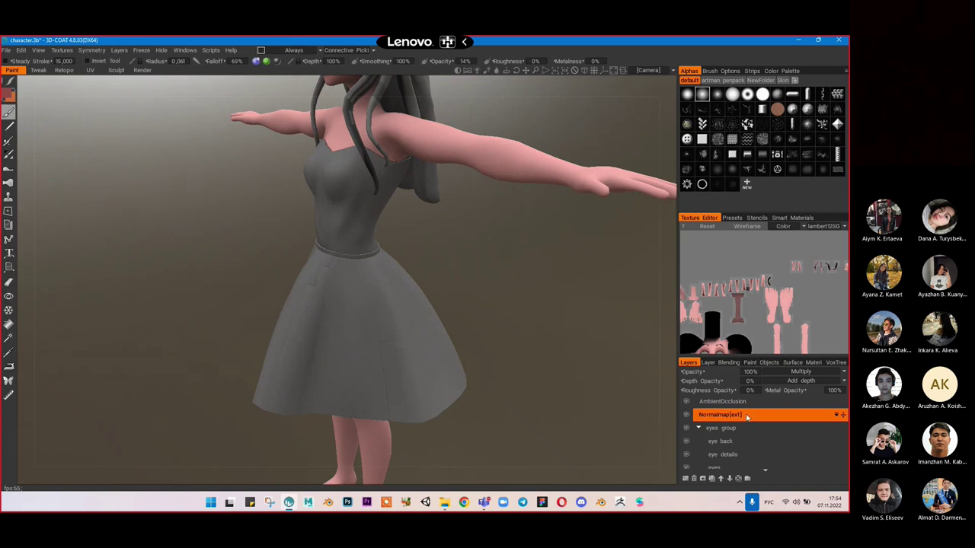
click(730, 401)
middle_drag(457, 330, 357, 283)
scroll(357, 284, up, 3)
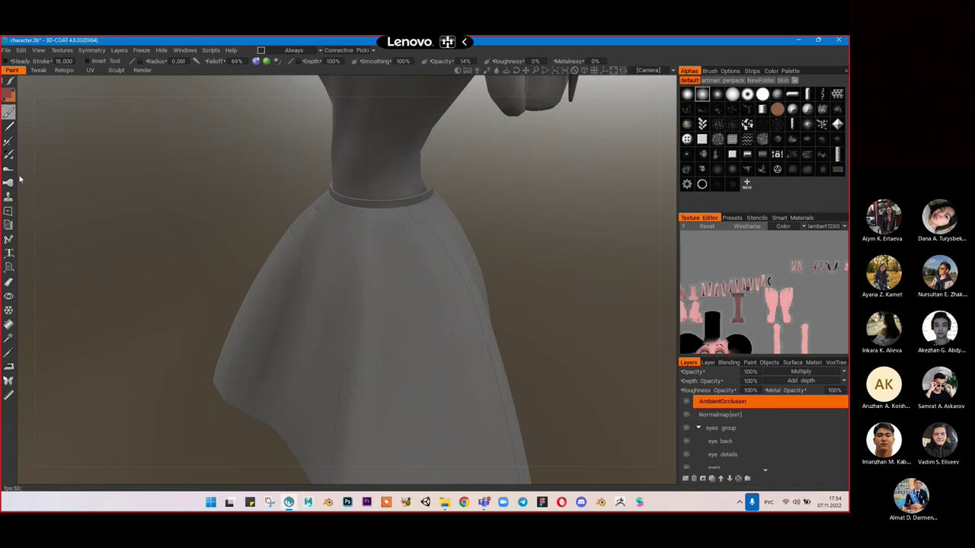
click(8, 281)
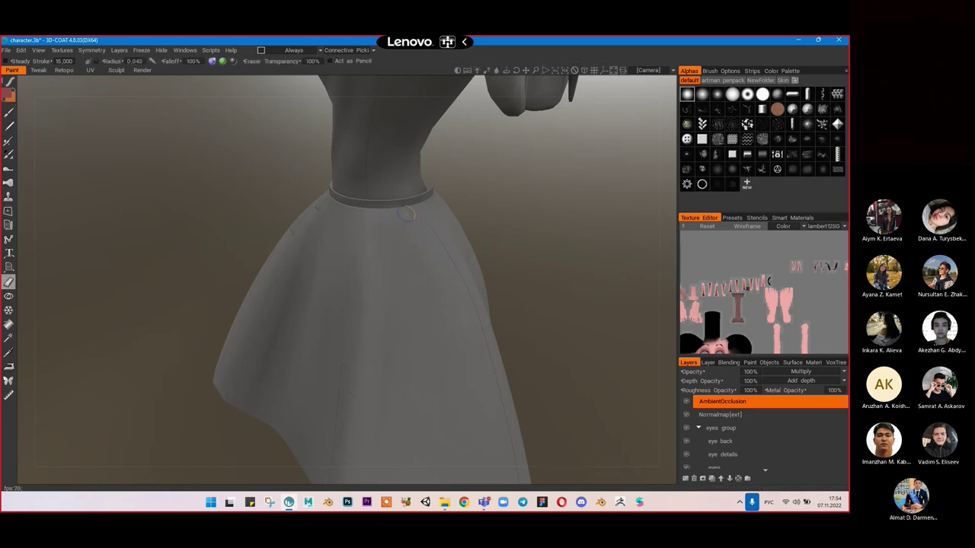
Step: Erase the dark occlusion patches between the back hair strands on the AmbientOcclusion layer, enlarging the eraser radius to 0.086
scroll(396, 228, up, 5)
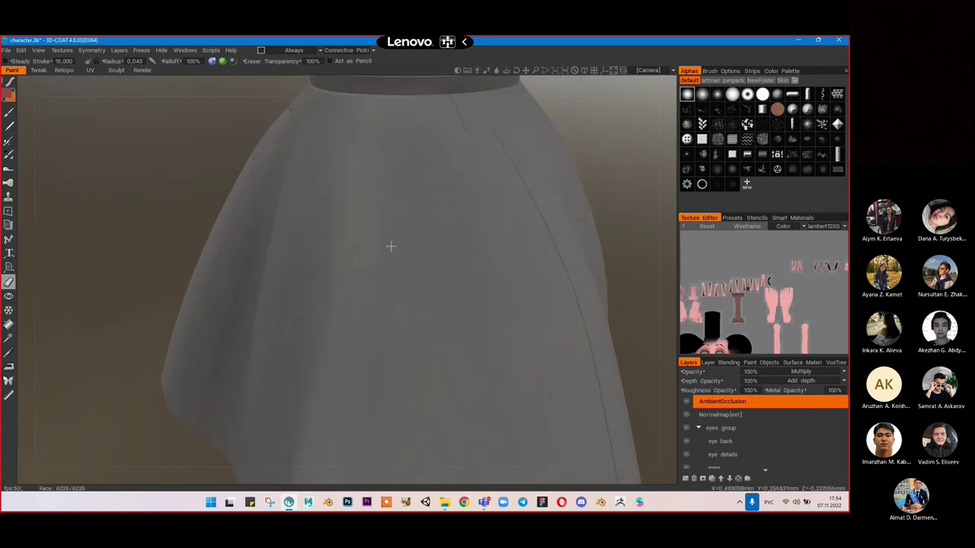
alt+middle_drag(390, 246, 326, 274)
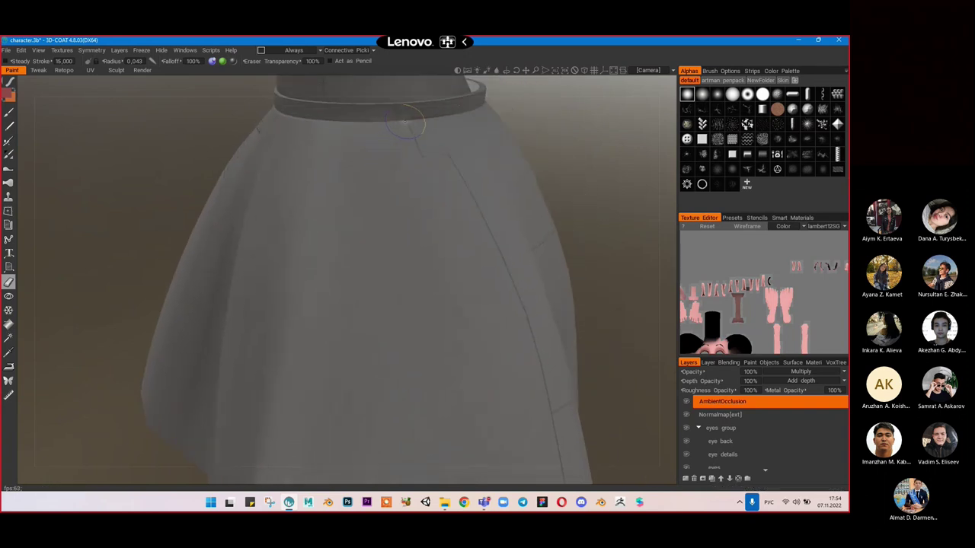
scroll(411, 183, down, 6)
alt+drag(406, 183, 407, 152)
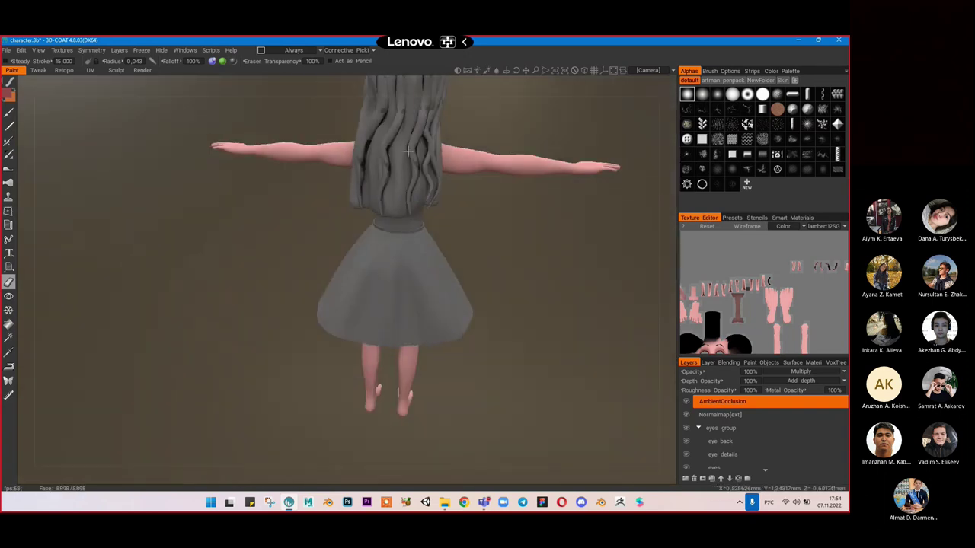
alt+middle_drag(407, 152, 424, 252)
scroll(426, 198, up, 3)
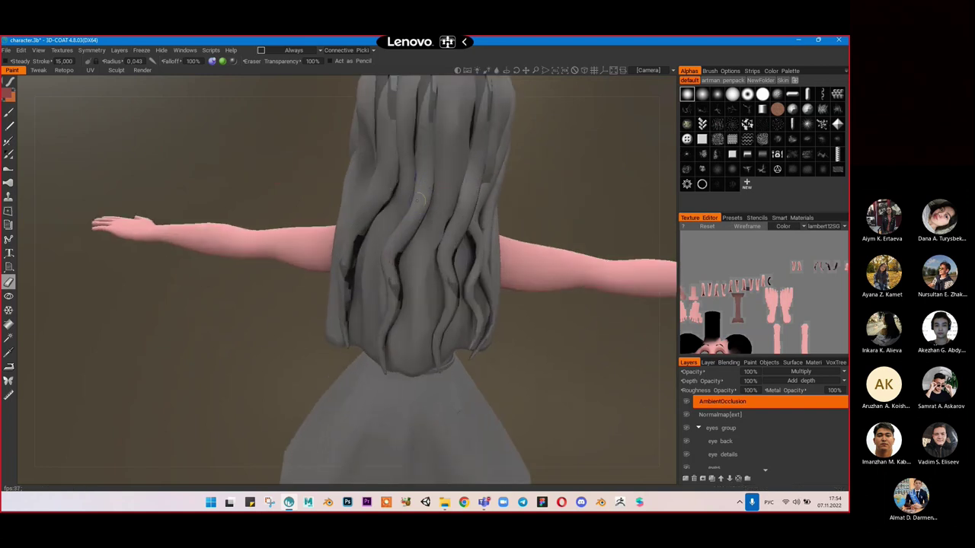
mouse_move(399, 235)
mouse_down()
mouse_move(397, 274)
mouse_move(382, 224)
mouse_move(399, 226)
mouse_up()
scroll(400, 229, up, 3)
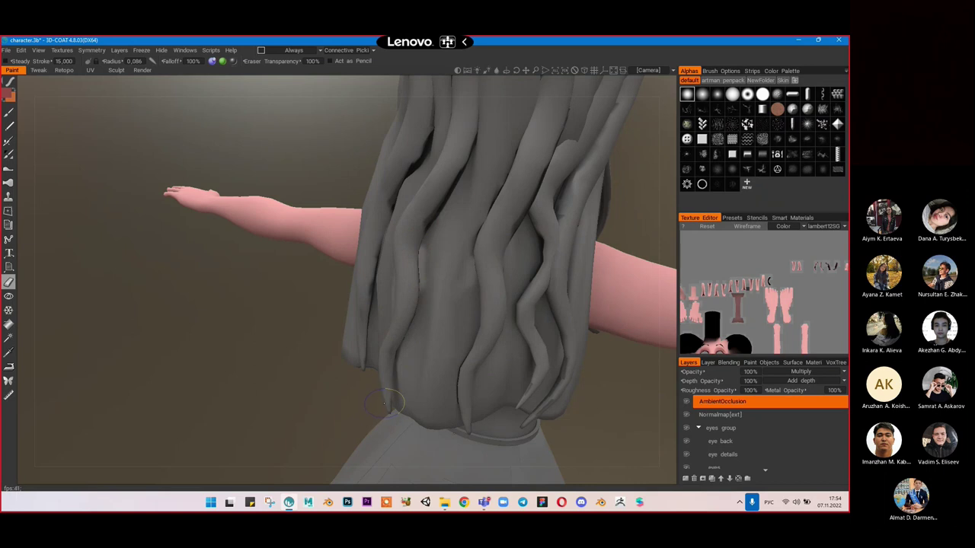
Step: Erase the blocky dark occlusion from the hair beside the character's left cheek with an eraser radius of 0.104
alt+drag(444, 218, 620, 226)
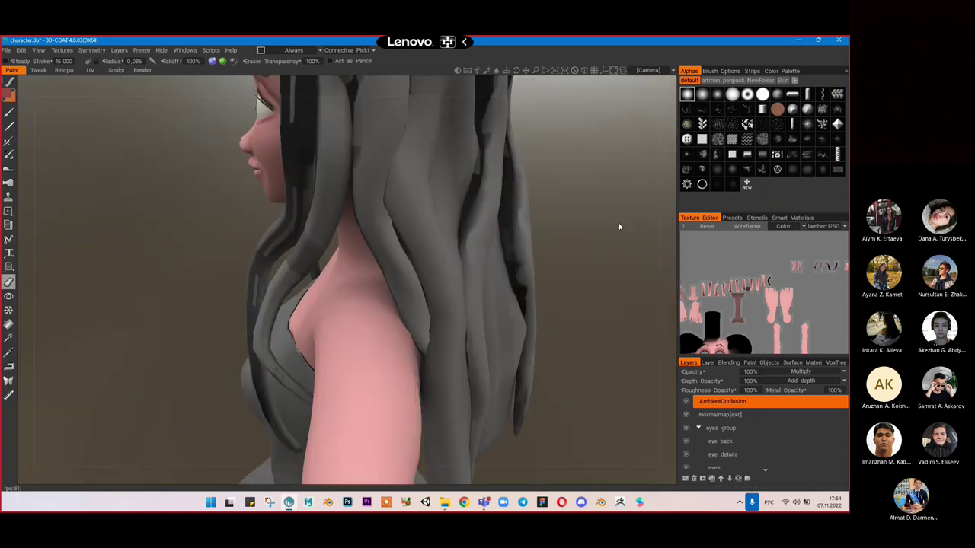
alt+right_drag(620, 226, 502, 215)
alt+drag(501, 215, 594, 214)
alt+drag(383, 230, 419, 212)
scroll(420, 212, up, 2)
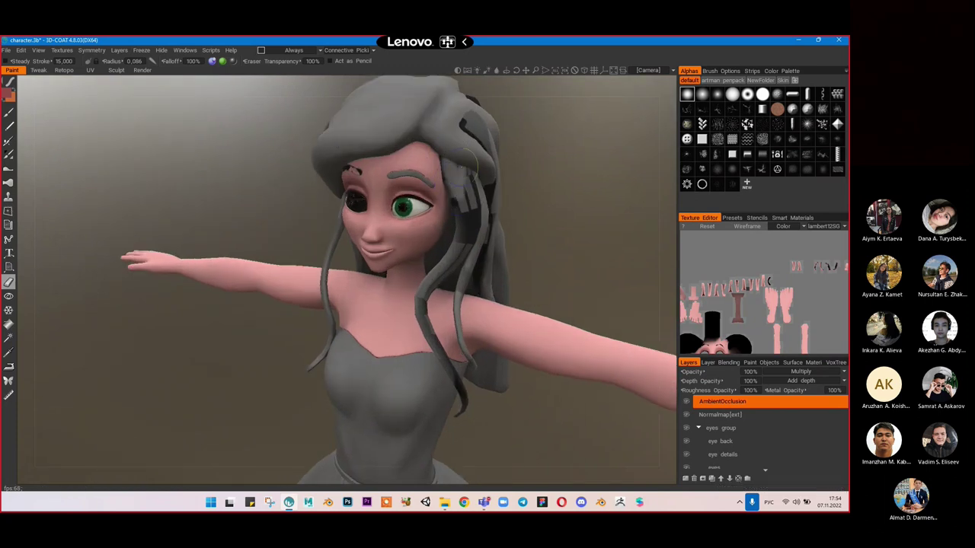
scroll(480, 191, up, 3)
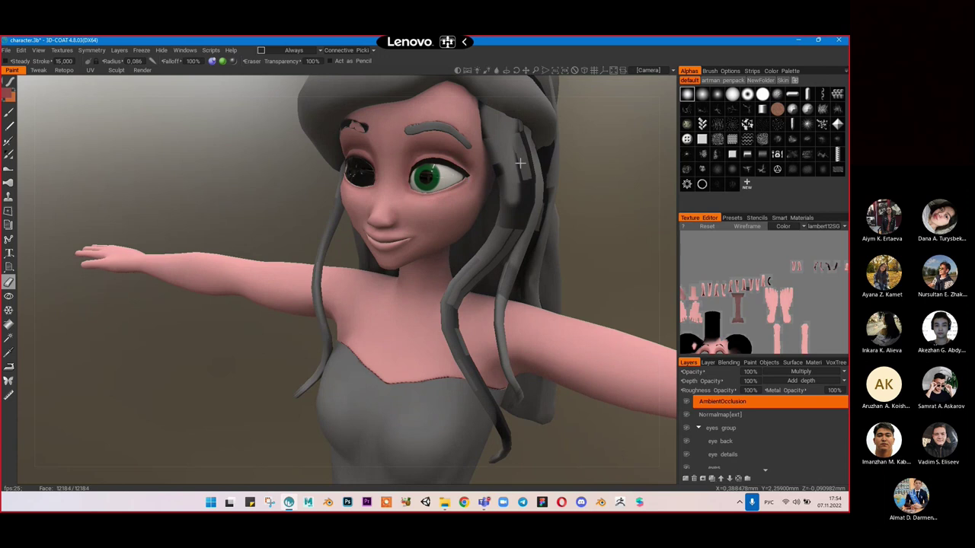
middle_drag(495, 204, 485, 223)
mouse_move(479, 200)
mouse_down()
mouse_move(488, 227)
mouse_move(485, 196)
mouse_up()
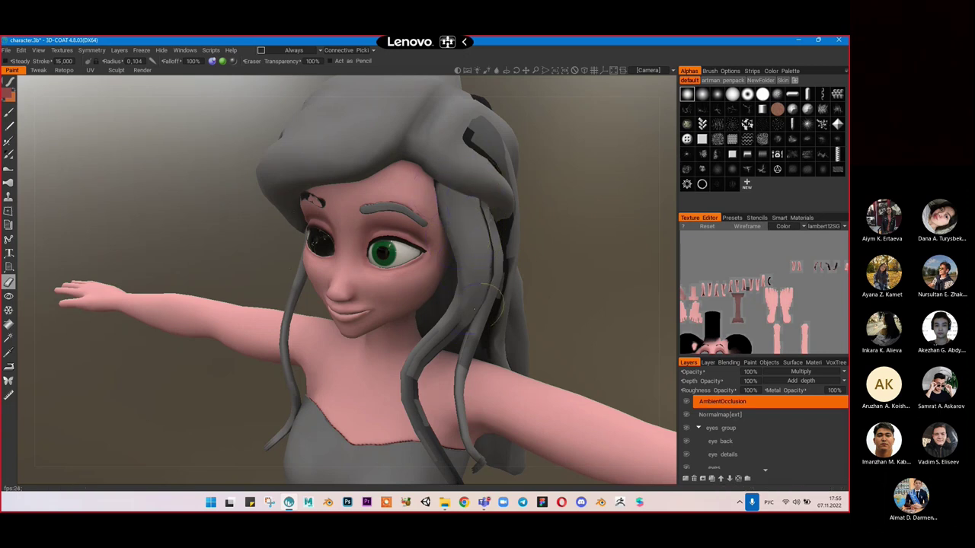
Step: Erase the black occlusion patches from the crown and left side of the character's hair
alt+drag(465, 301, 392, 312)
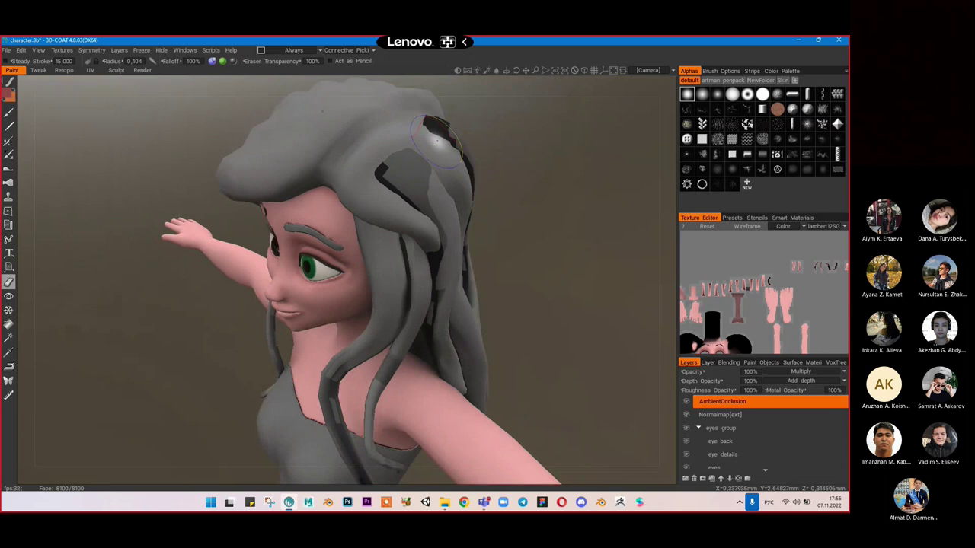
drag(411, 214, 381, 163)
right_drag(380, 161, 344, 160)
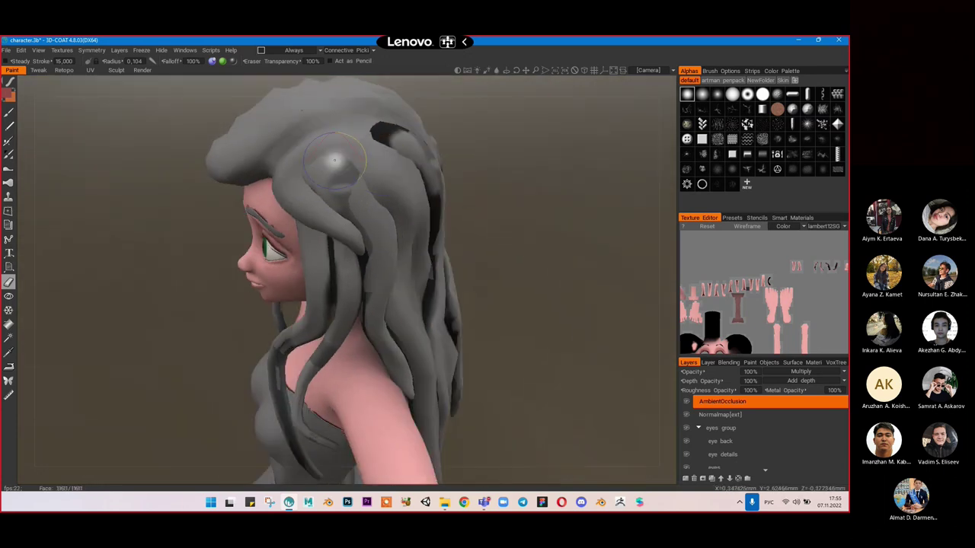
mouse_move(344, 160)
mouse_down()
mouse_move(346, 178)
mouse_move(328, 171)
mouse_move(381, 251)
mouse_move(377, 288)
mouse_move(361, 257)
mouse_up()
mouse_move(379, 168)
alt+mouse_down()
mouse_move(358, 172)
mouse_move(332, 159)
mouse_move(369, 161)
mouse_move(333, 135)
mouse_move(329, 177)
alt+mouse_up()
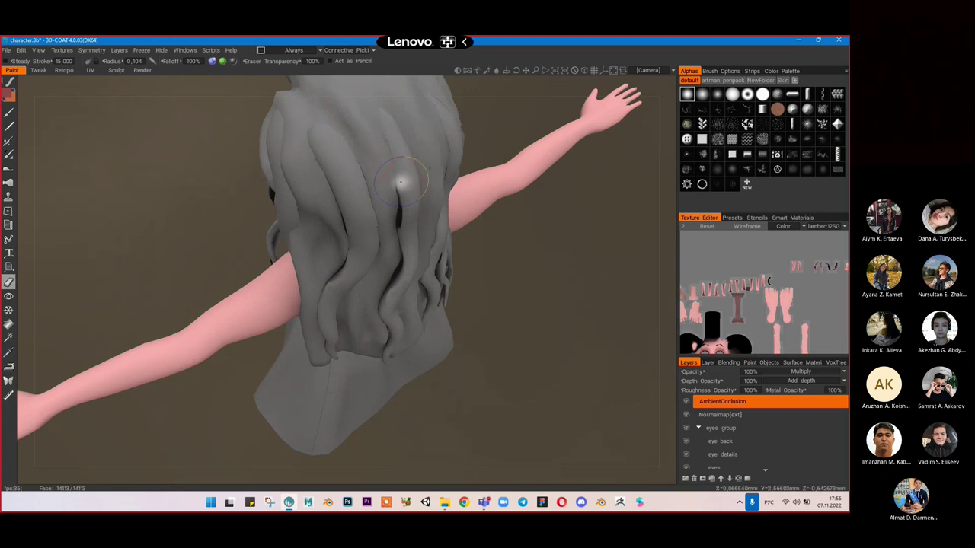
Step: Clean the remaining dark occlusion from the lower back strands of the hair with a 0.182 eraser radius
alt+drag(415, 194, 398, 261)
alt+drag(393, 342, 467, 257)
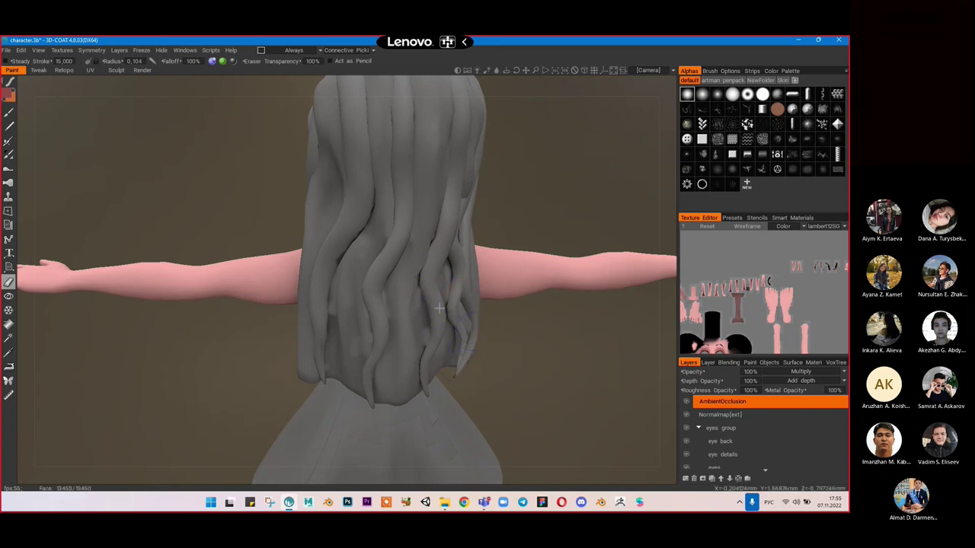
middle_drag(438, 308, 447, 281)
scroll(387, 295, up, 4)
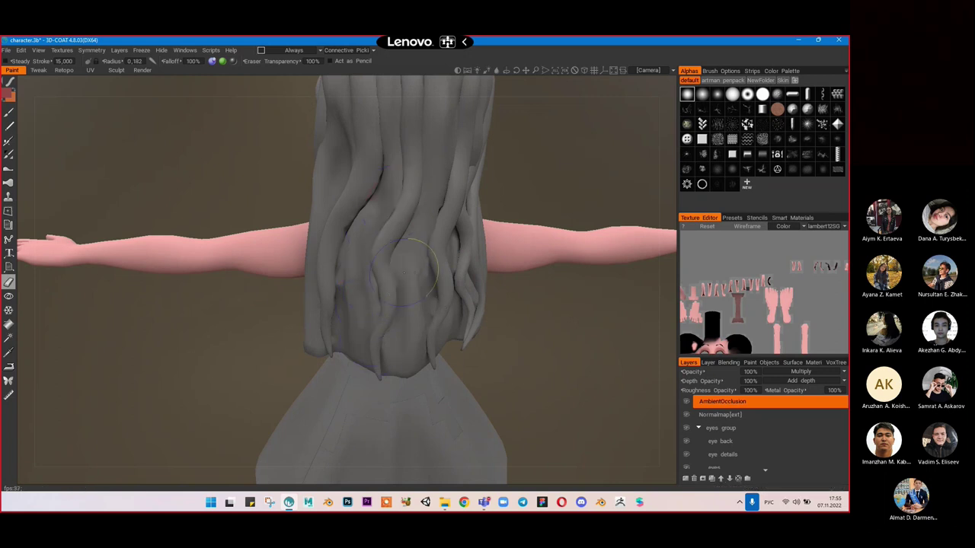
mouse_move(450, 337)
middle_down()
mouse_move(443, 270)
mouse_move(358, 218)
middle_up()
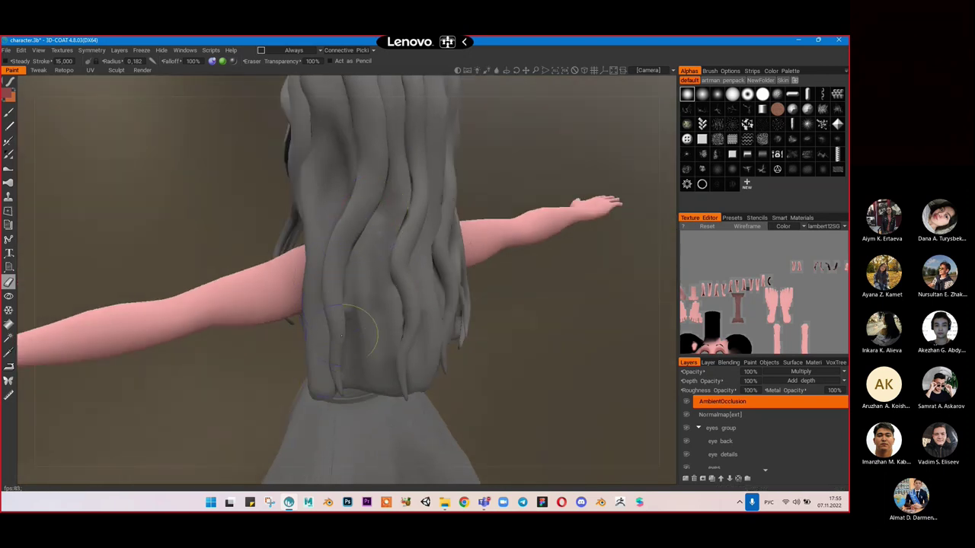
Step: Erase the dark occlusion spots between the hair strands on the character's right side
scroll(368, 238, down, 5)
alt+drag(369, 238, 331, 234)
scroll(427, 211, up, 3)
alt+drag(426, 211, 488, 242)
scroll(489, 244, up, 5)
scroll(482, 241, down, 2)
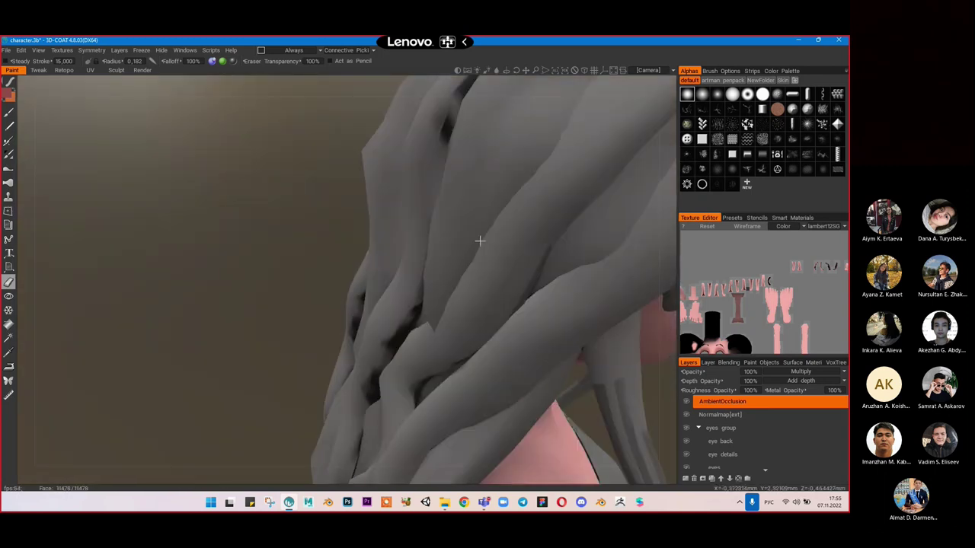
scroll(480, 241, down, 5)
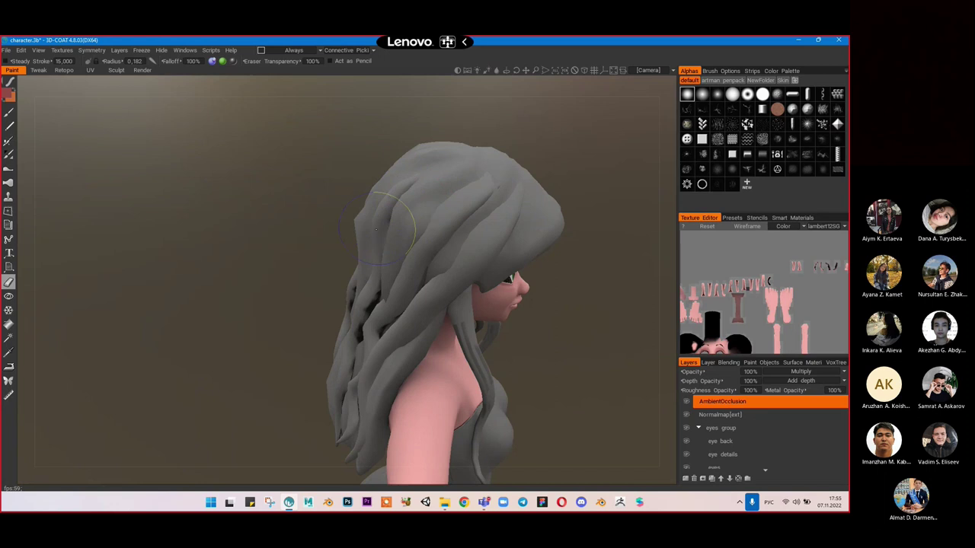
mouse_move(367, 334)
middle_down()
mouse_move(403, 288)
mouse_move(364, 328)
middle_up()
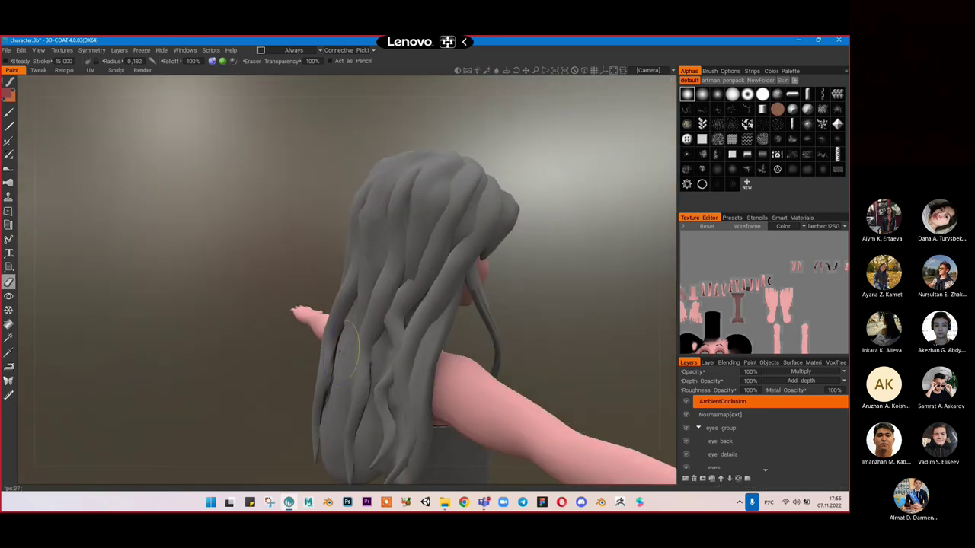
scroll(320, 450, down, 3)
alt+drag(426, 236, 459, 202)
scroll(491, 224, up, 8)
scroll(489, 209, down, 5)
middle_drag(459, 203, 427, 204)
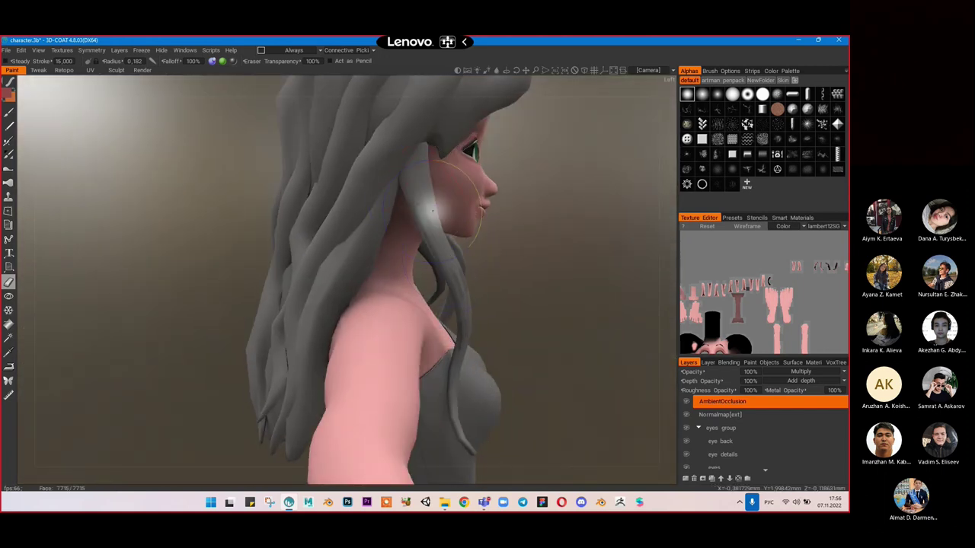
Step: Hide the skin's lambert12SG surface material to expose the inner side of the hair
middle_drag(492, 212, 365, 210)
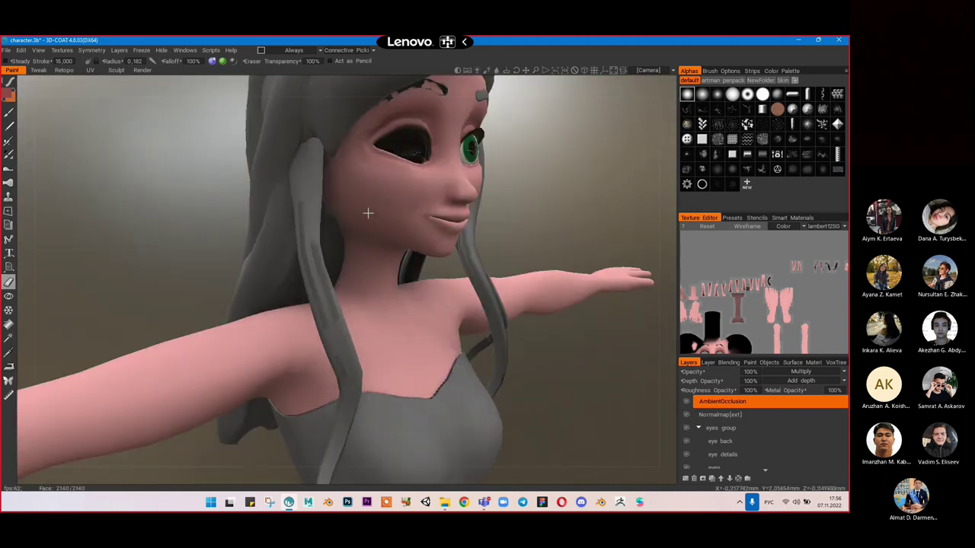
click(806, 363)
click(686, 401)
click(685, 401)
click(683, 392)
click(684, 392)
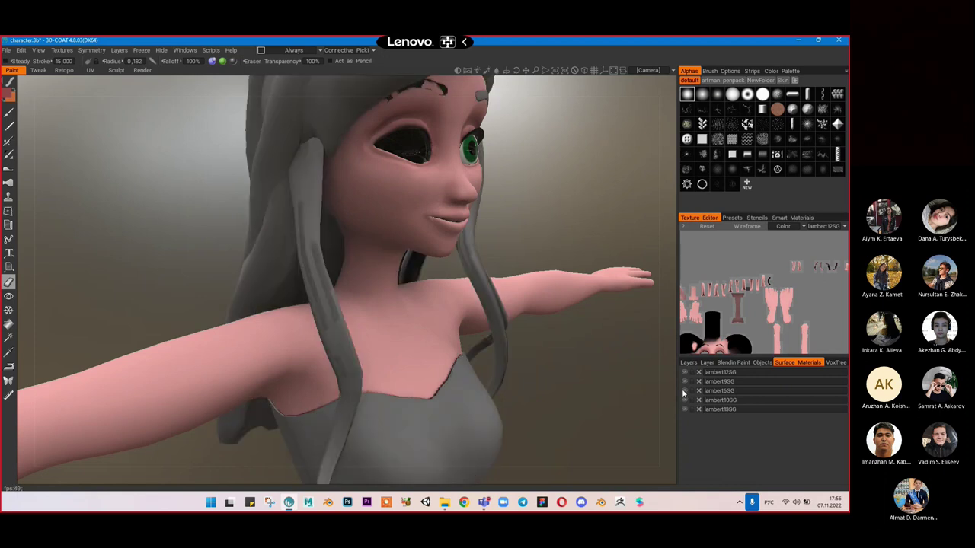
click(685, 372)
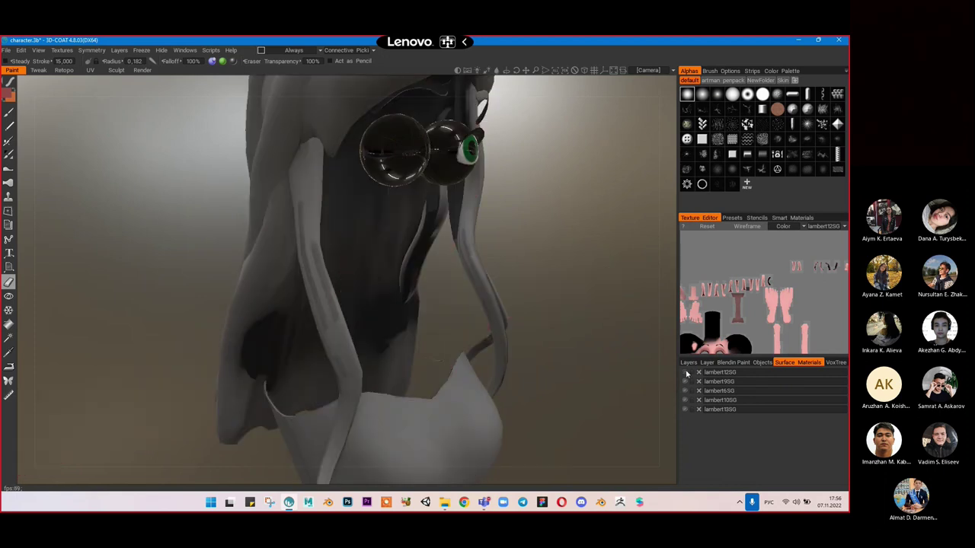
Step: Hide the dress's lambert10SG surface material and erase the dark occlusion along the long front strands on the hair's exposed side
scroll(527, 331, down, 2)
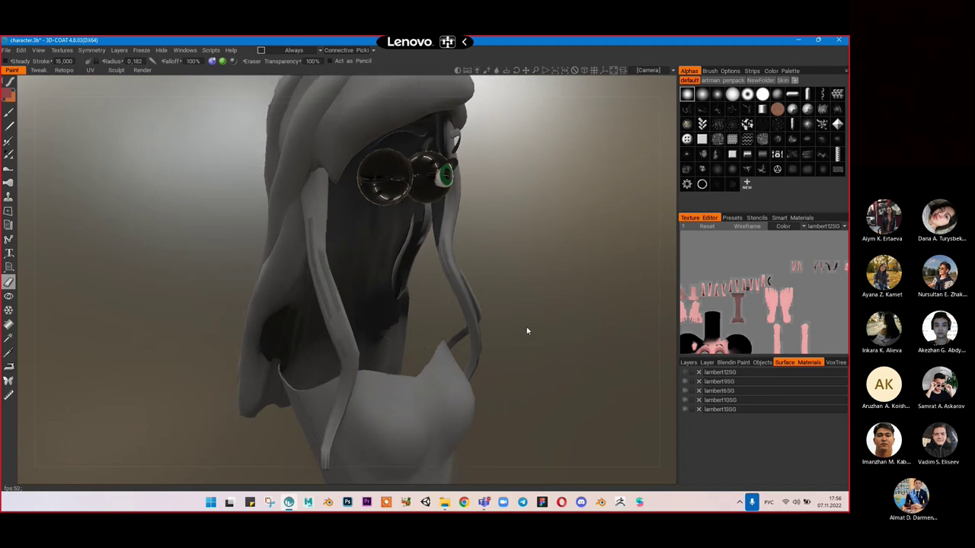
click(684, 400)
drag(374, 285, 327, 217)
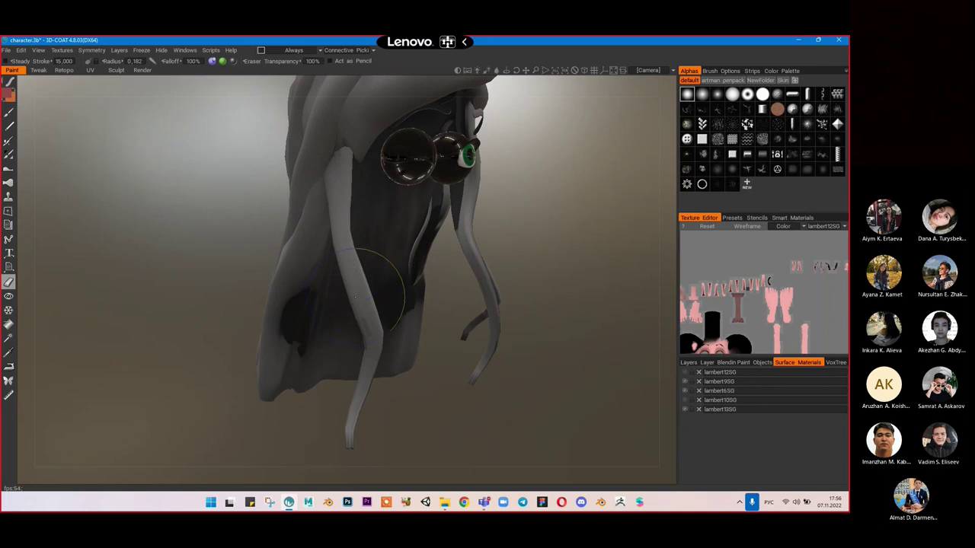
click(346, 251)
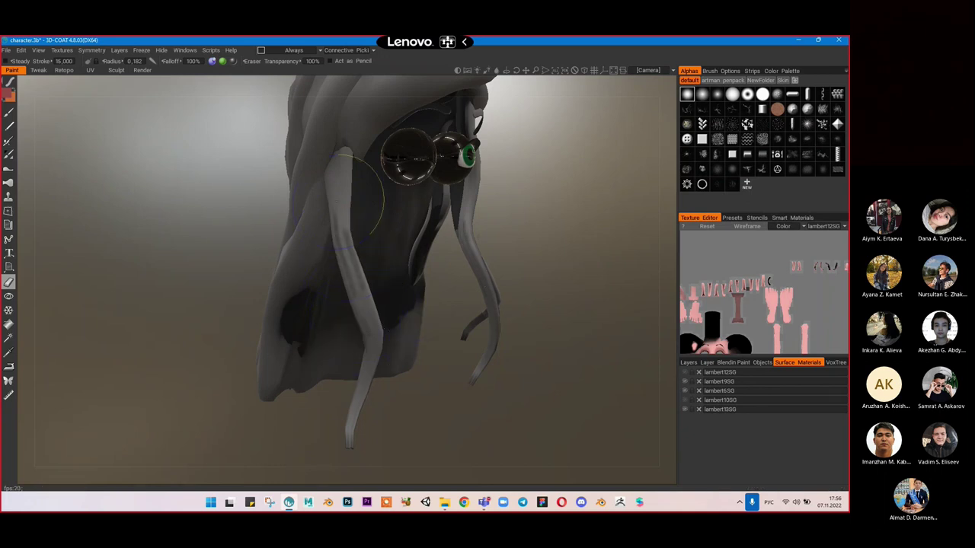
alt+drag(360, 262, 411, 267)
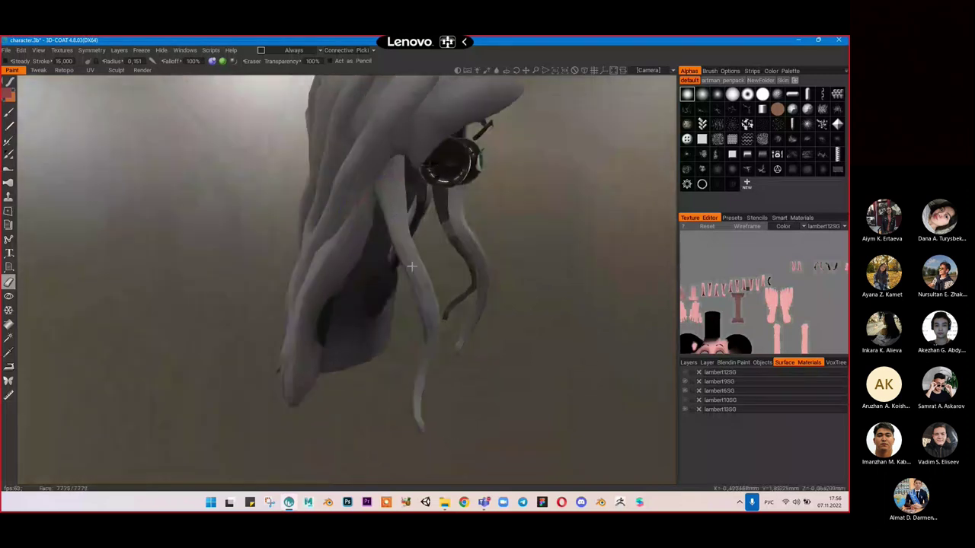
middle_drag(411, 266, 414, 254)
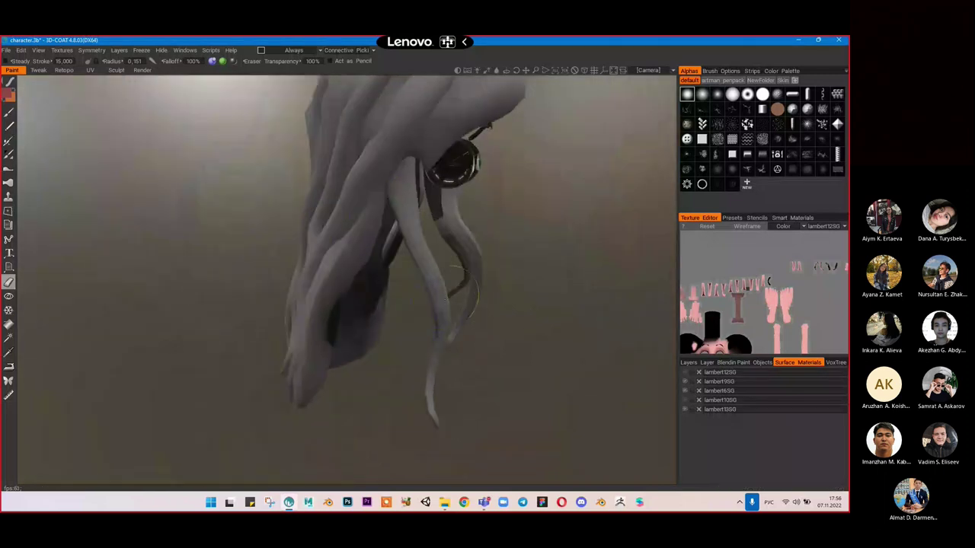
middle_drag(440, 347, 474, 267)
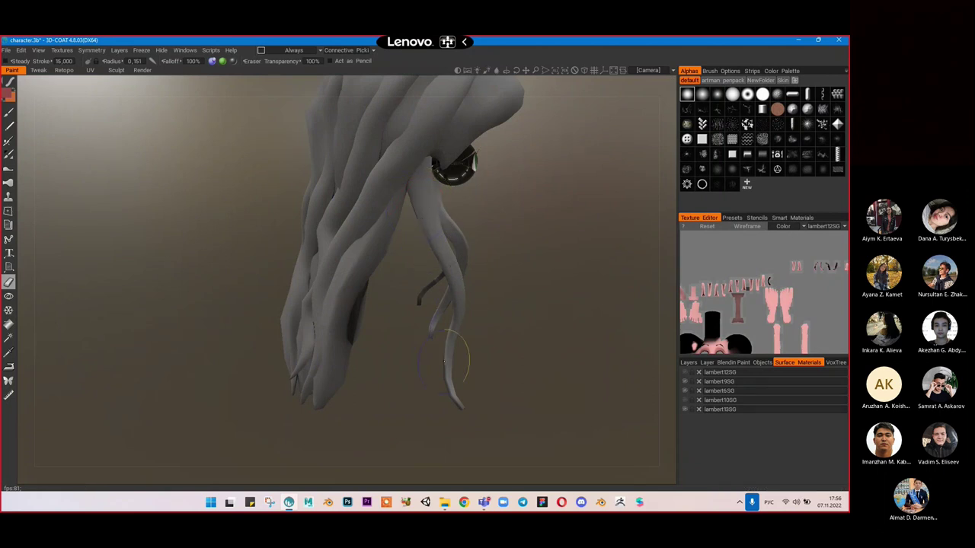
Step: Erase the dark occlusion from the front strands and their tips on the opposite side of the hair with a 0.151 eraser radius
middle_drag(465, 358, 226, 326)
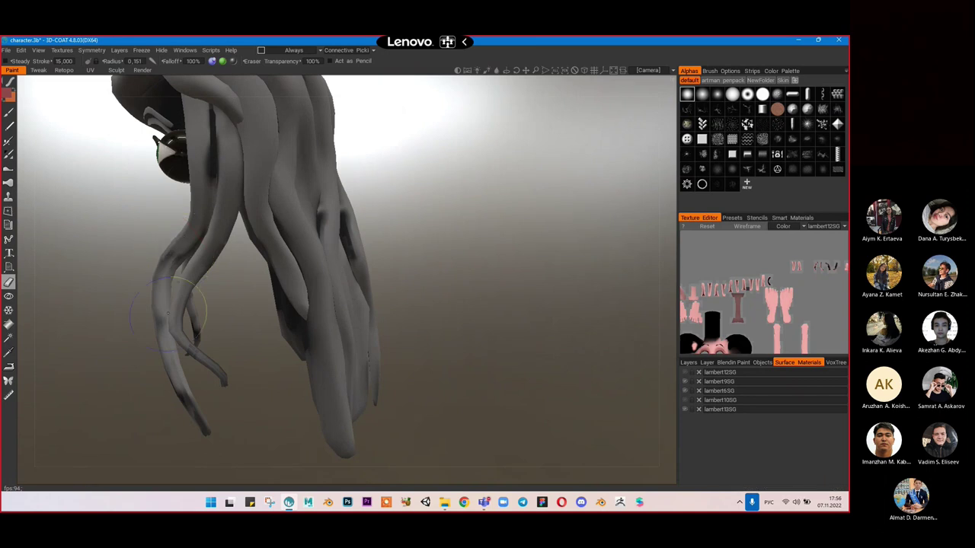
middle_drag(178, 257, 180, 279)
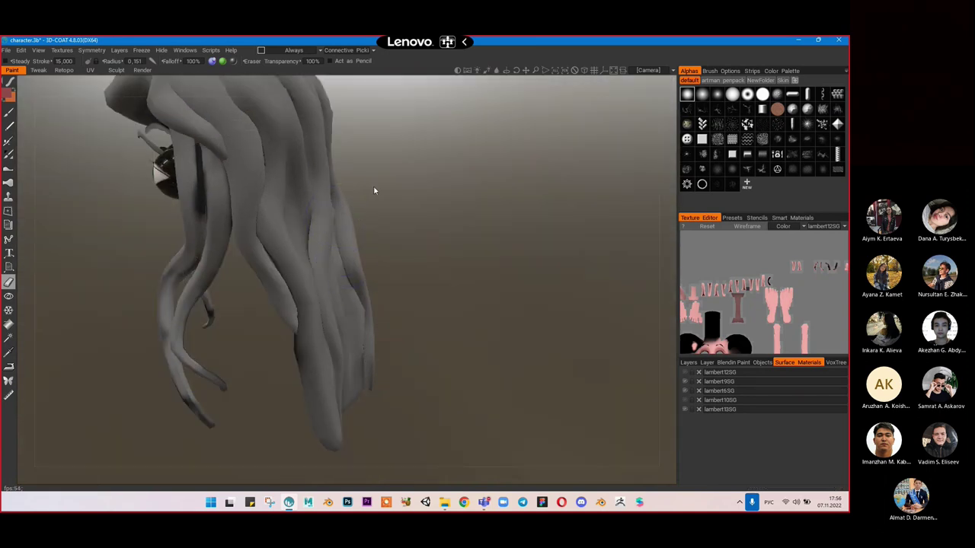
middle_drag(387, 212, 394, 246)
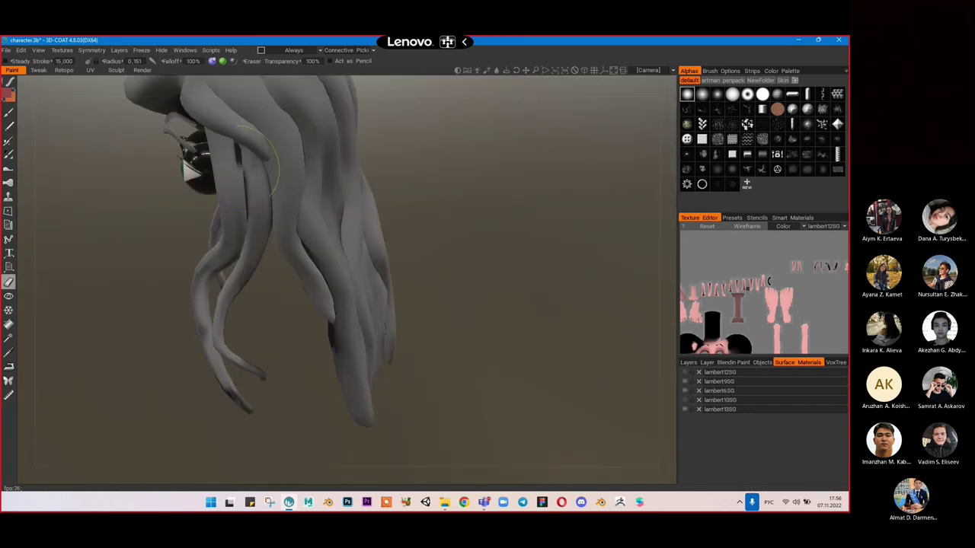
middle_drag(260, 316, 307, 248)
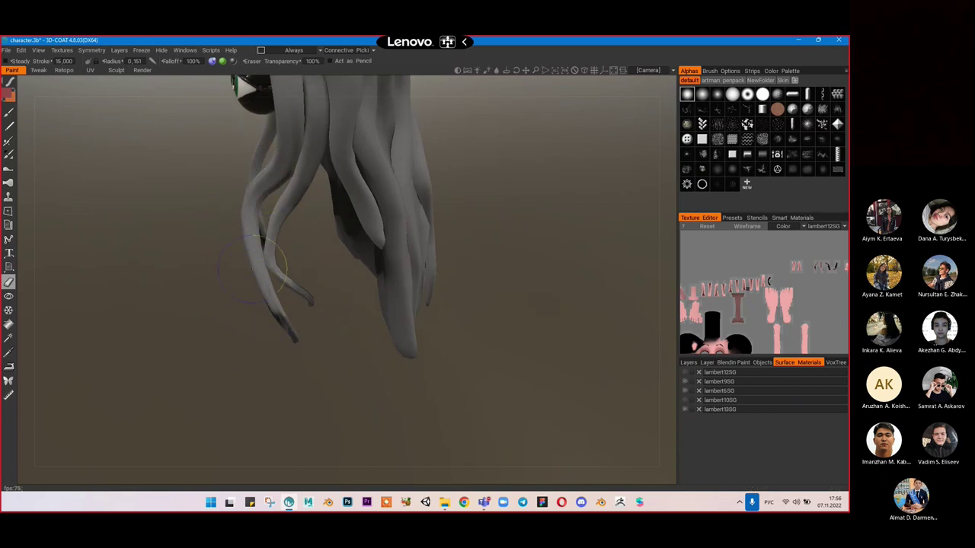
drag(279, 315, 295, 326)
Step: Clean the remaining occlusion off the inner faces of the front strands with a 0.171 eraser radius
drag(308, 283, 487, 266)
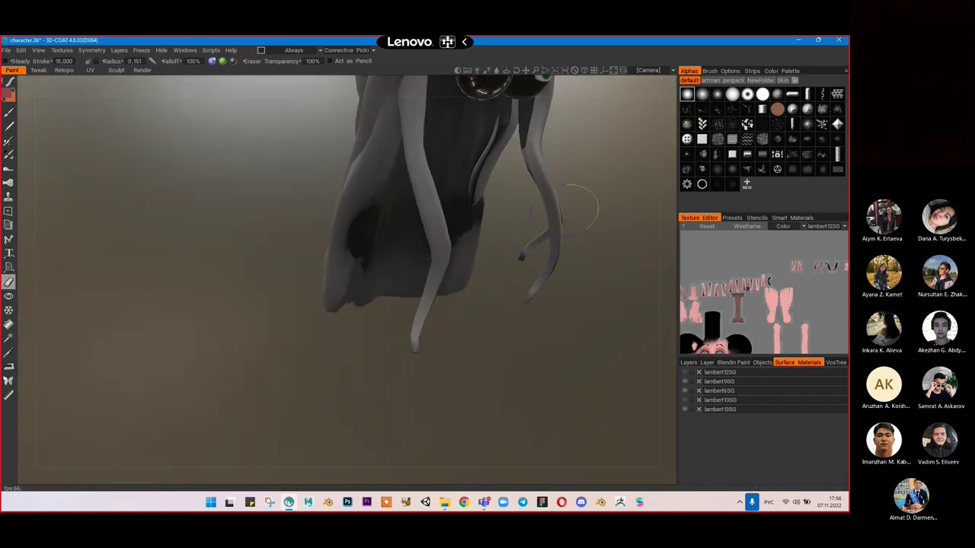
mouse_move(571, 293)
mouse_down()
mouse_move(614, 221)
mouse_move(582, 185)
mouse_move(474, 264)
mouse_up()
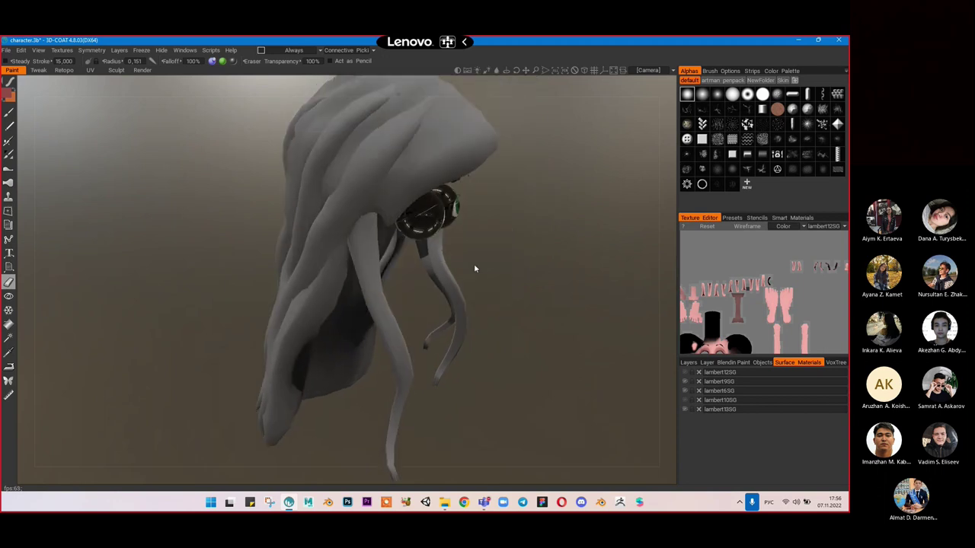
mouse_move(422, 236)
mouse_down()
mouse_move(458, 290)
mouse_move(425, 238)
mouse_up()
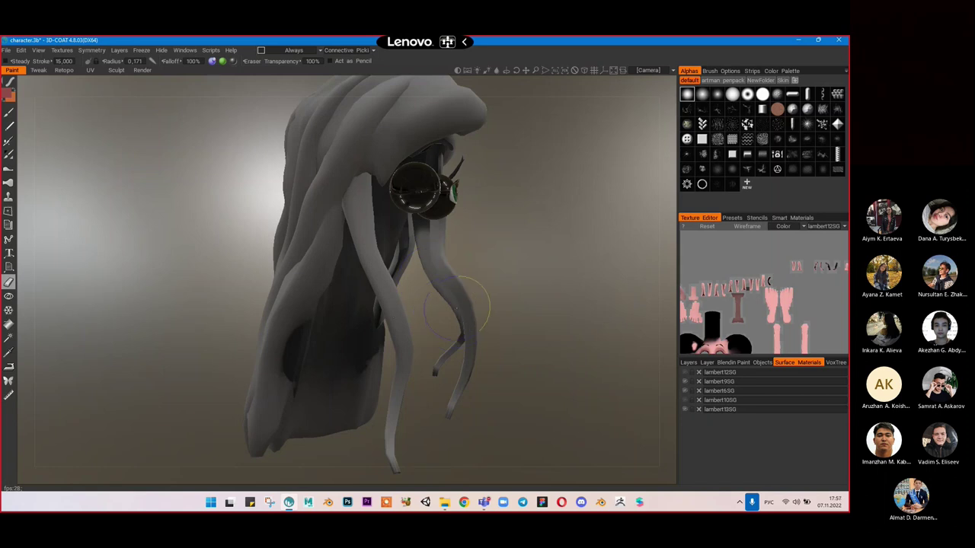
drag(514, 263, 497, 229)
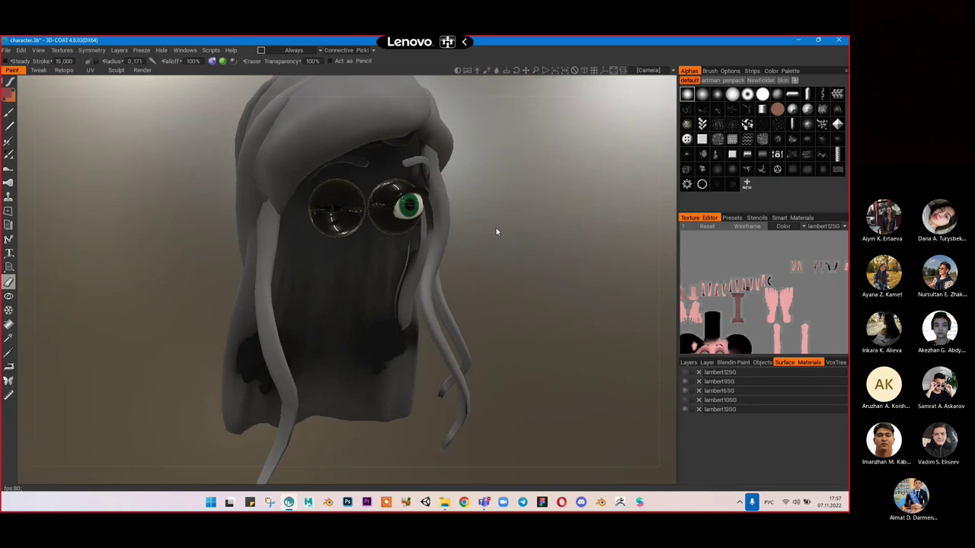
Step: Show the lambert10SG and lambert12SG surface materials again and frame the whole character
scroll(495, 231, down, 5)
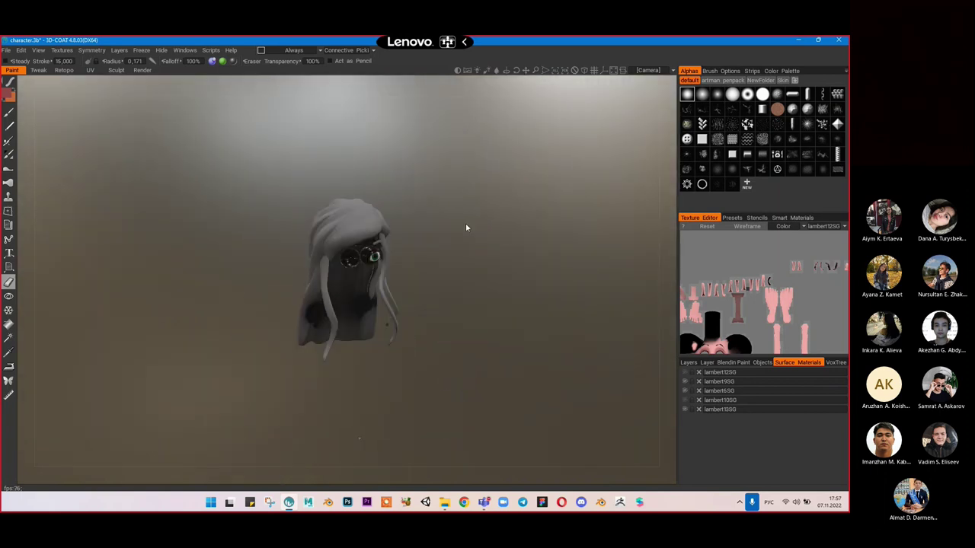
click(683, 400)
click(685, 373)
drag(518, 289, 440, 320)
middle_drag(440, 320, 439, 239)
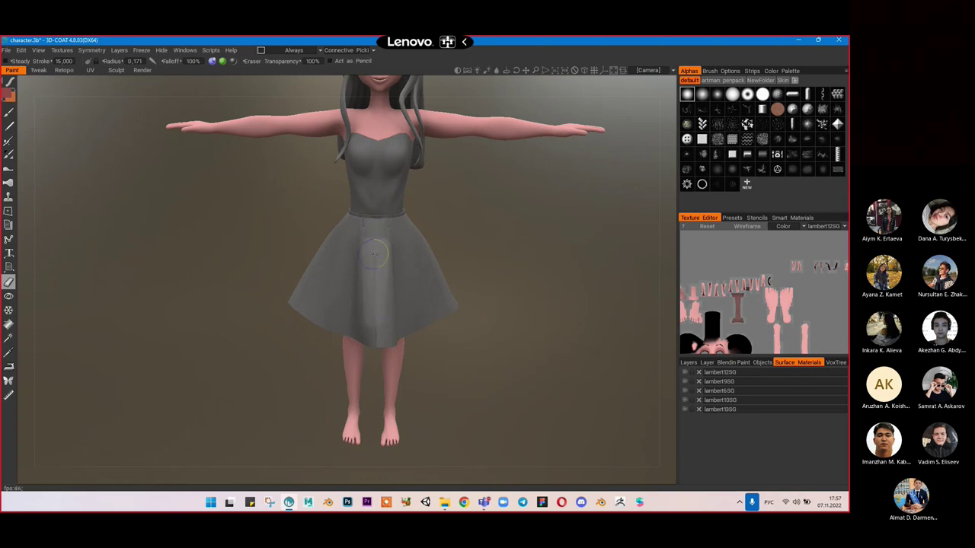
Step: Examine the baked occlusion on the skirt, bodice, face and hair from several angles
alt+right_drag(365, 249, 418, 258)
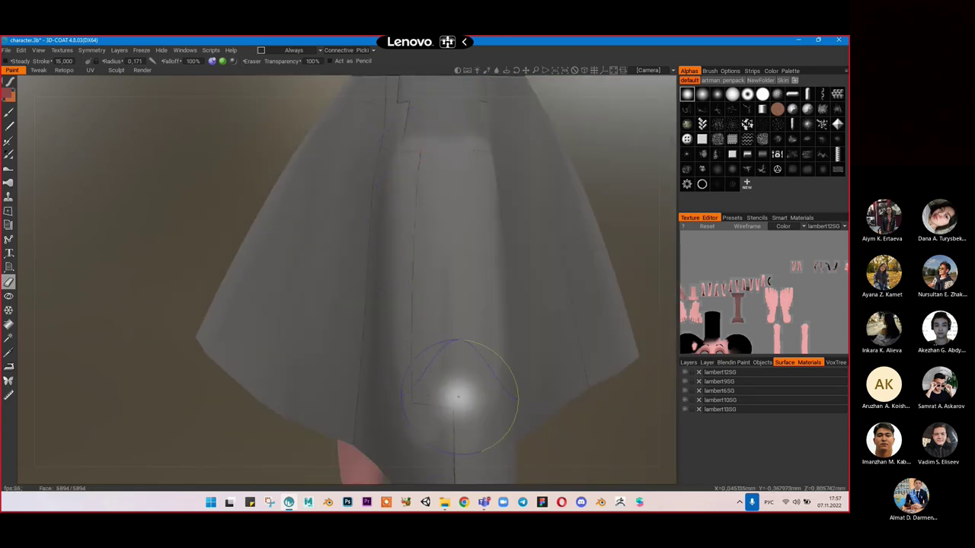
scroll(487, 306, down, 10)
right_drag(442, 305, 335, 297)
alt+drag(353, 277, 452, 245)
alt+middle_drag(451, 245, 403, 363)
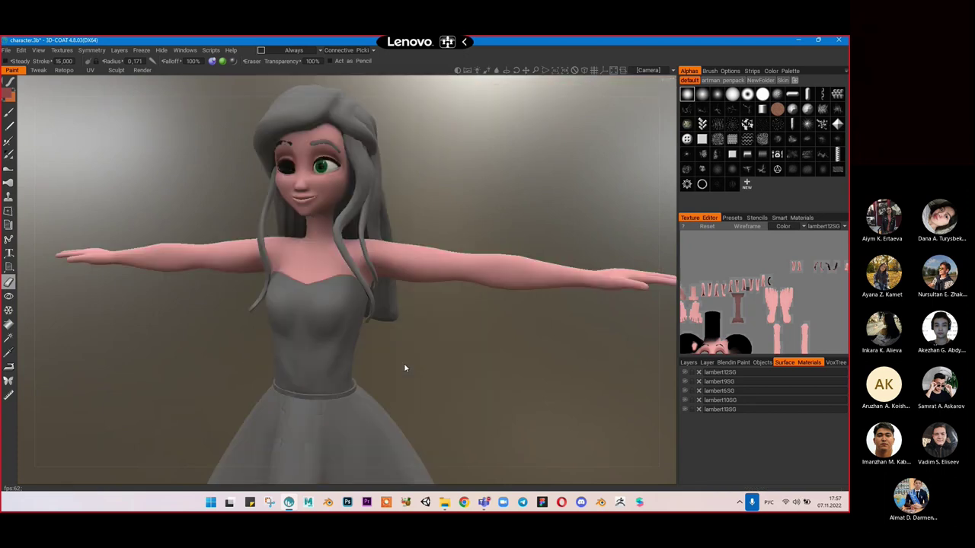
alt+middle_drag(426, 300, 428, 326)
mouse_move(428, 326)
alt+mouse_down()
mouse_move(362, 328)
mouse_move(426, 330)
alt+mouse_up()
right_drag(425, 331, 378, 256)
scroll(389, 260, up, 4)
scroll(396, 263, down, 3)
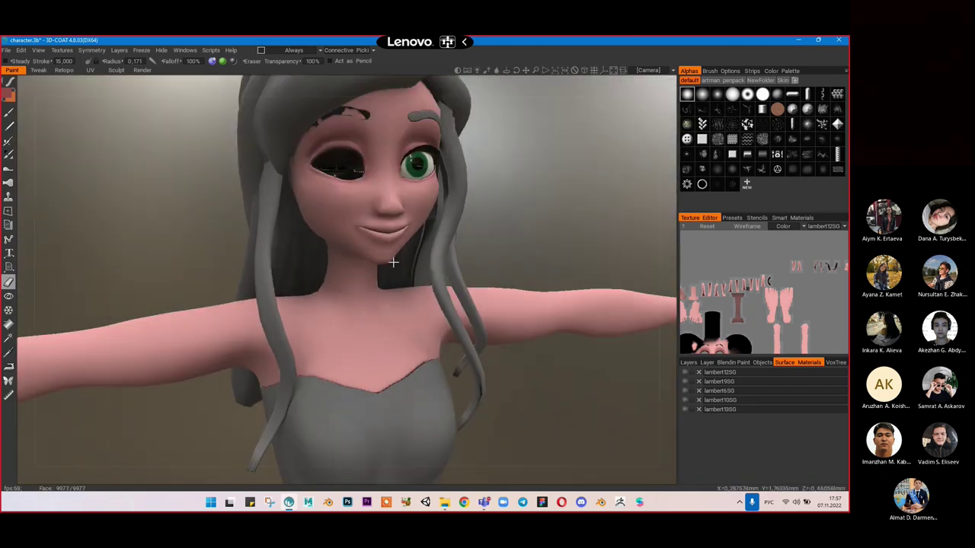
alt+middle_drag(578, 289, 597, 195)
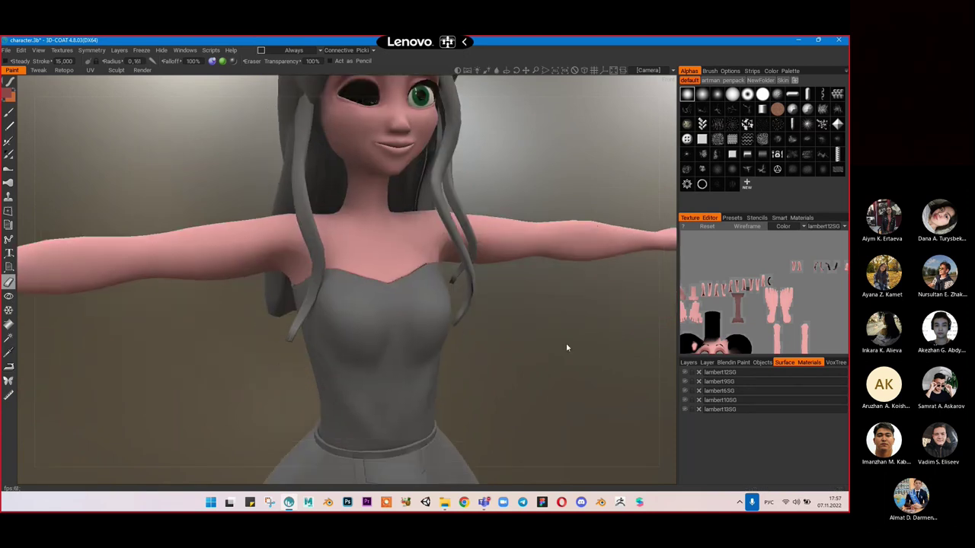
Step: Switch the AmbientOcclusion layer to Standard Blend and review the baked occlusion on the upper body
click(685, 364)
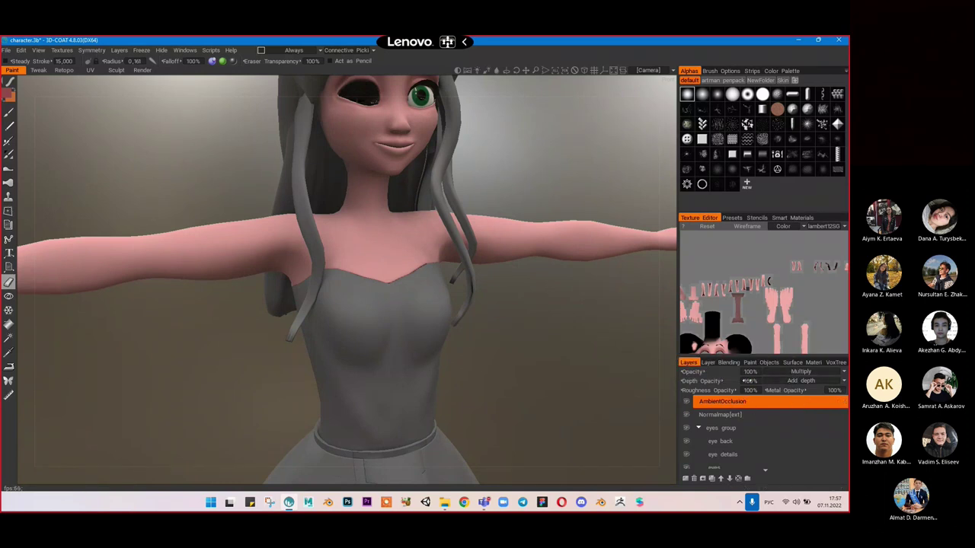
click(802, 372)
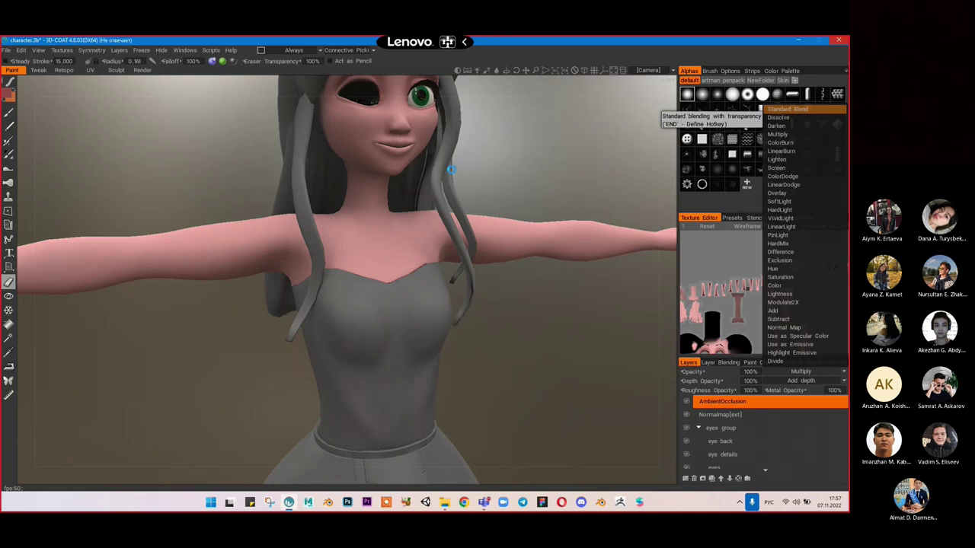
click(788, 108)
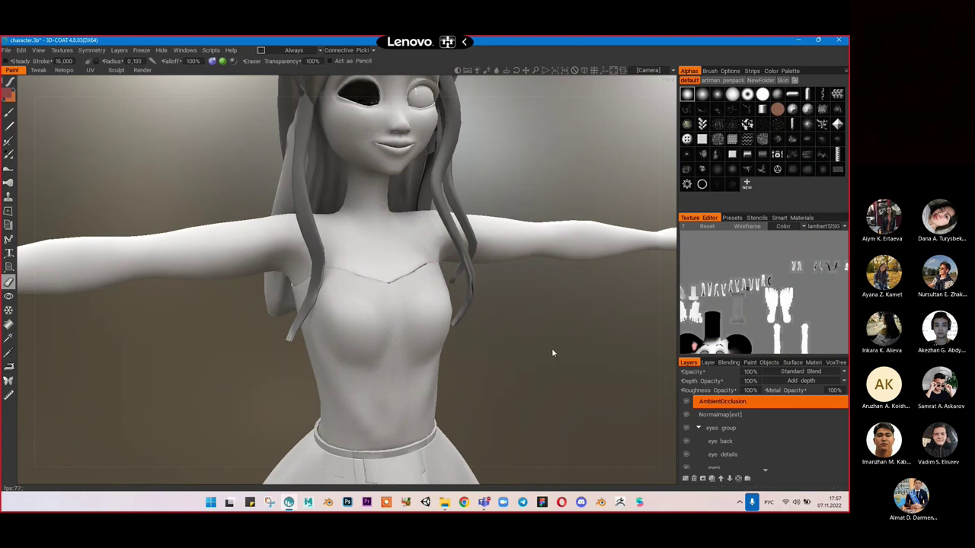
right_drag(603, 355, 476, 328)
drag(477, 329, 403, 319)
scroll(403, 322, up, 4)
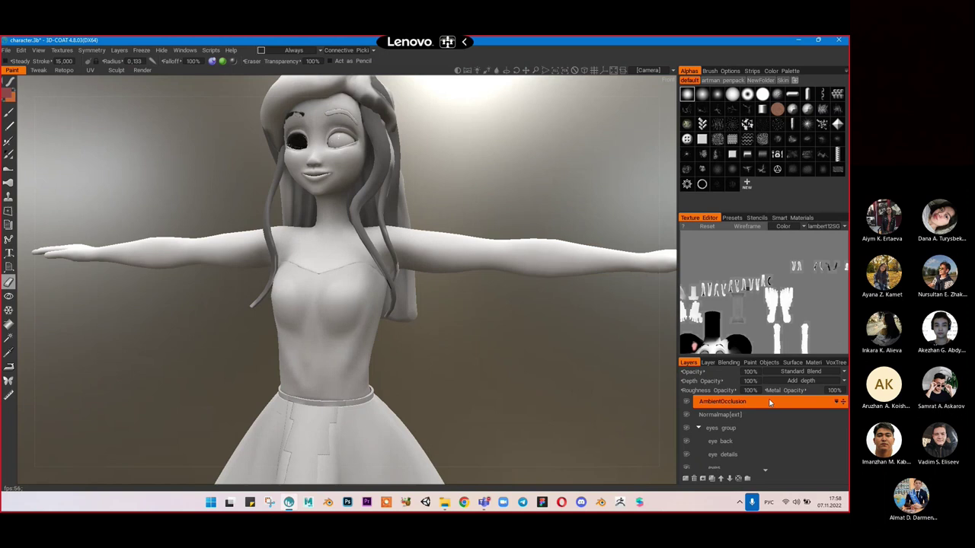
Step: Set the AmbientOcclusion layer's blending back to Multiply and check the bodice shading
click(805, 373)
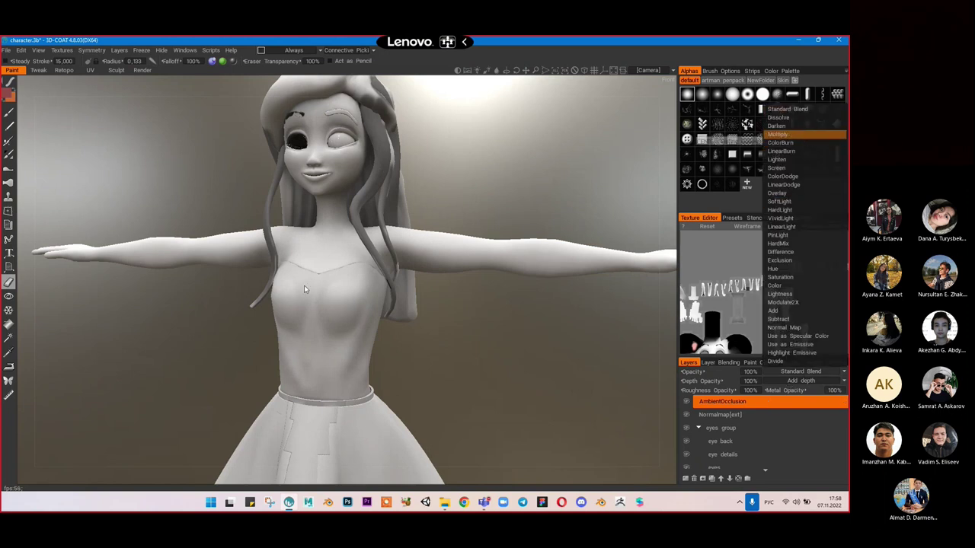
click(350, 253)
drag(458, 171, 466, 215)
scroll(466, 215, up, 5)
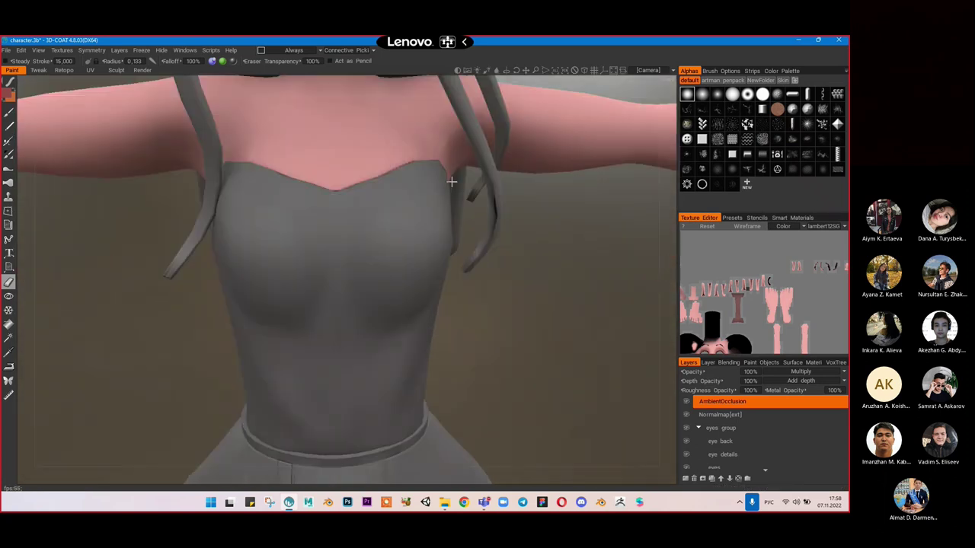
scroll(452, 182, down, 6)
Step: Collapse the eyes group and rename Layer 0 as body
click(698, 427)
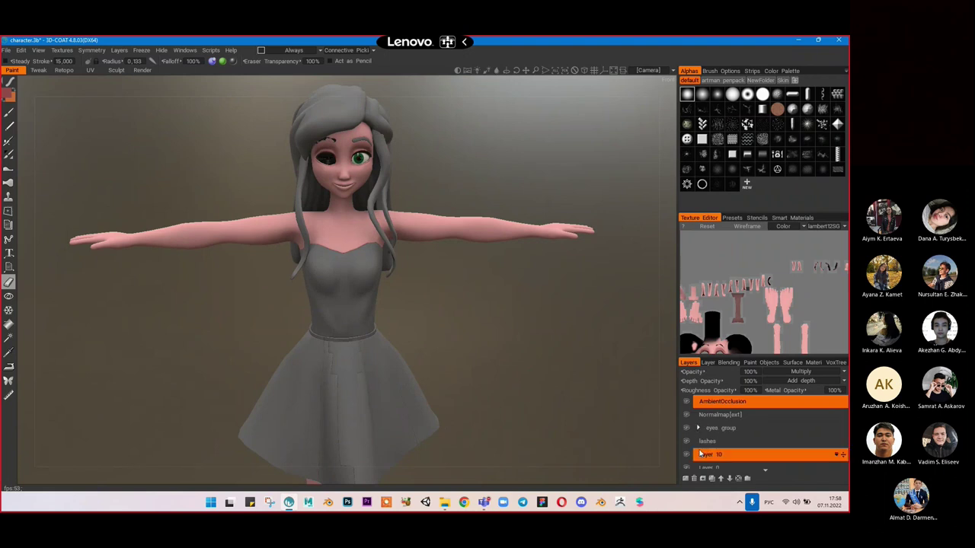
click(708, 441)
click(710, 451)
click(709, 463)
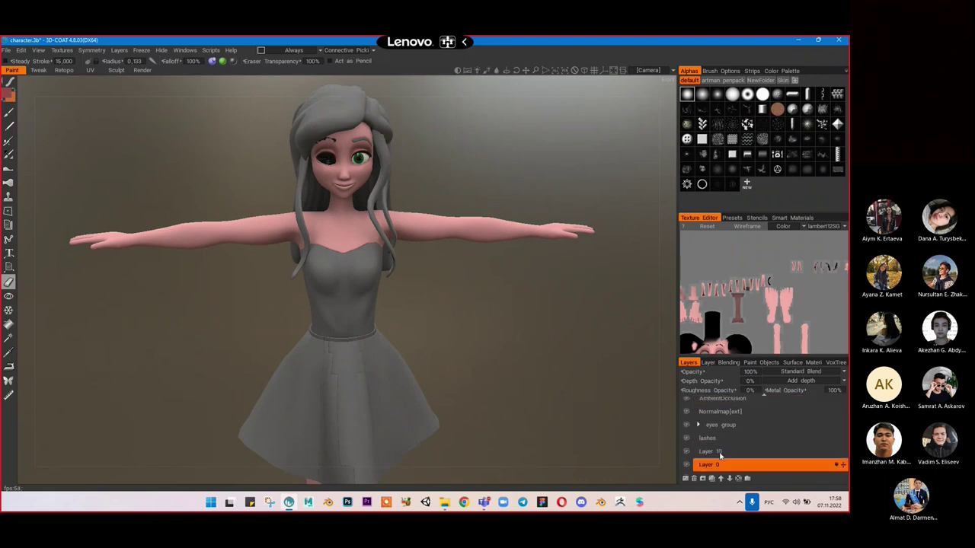
drag(457, 294, 417, 290)
click(707, 454)
double_click(726, 466)
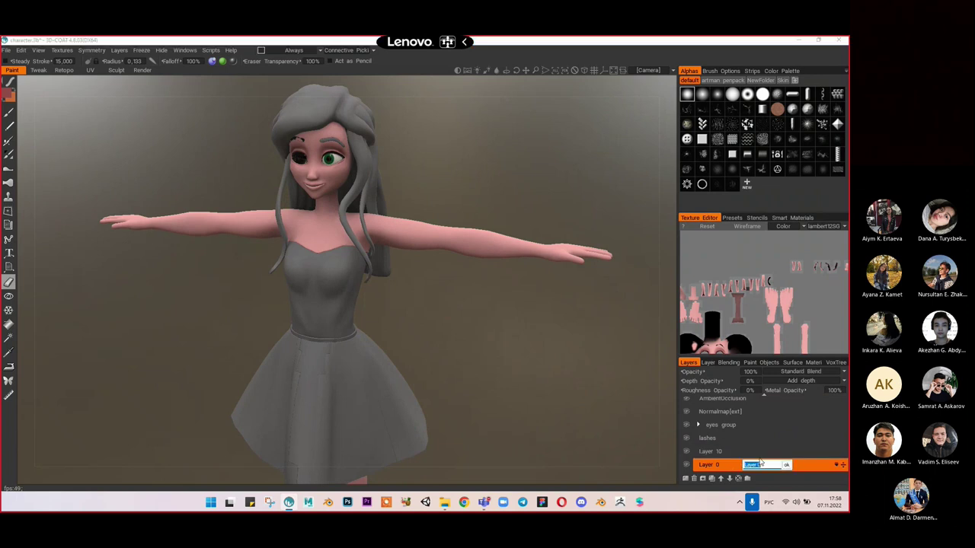
text(bo)
Step: Rename Layer 10 as body details, and change that name to body shados
double_click(759, 452)
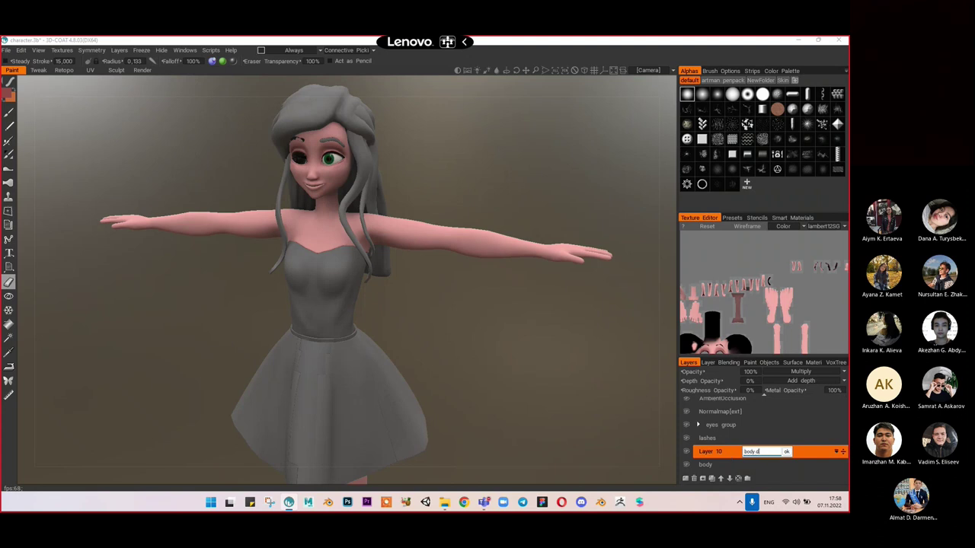
text(body details)
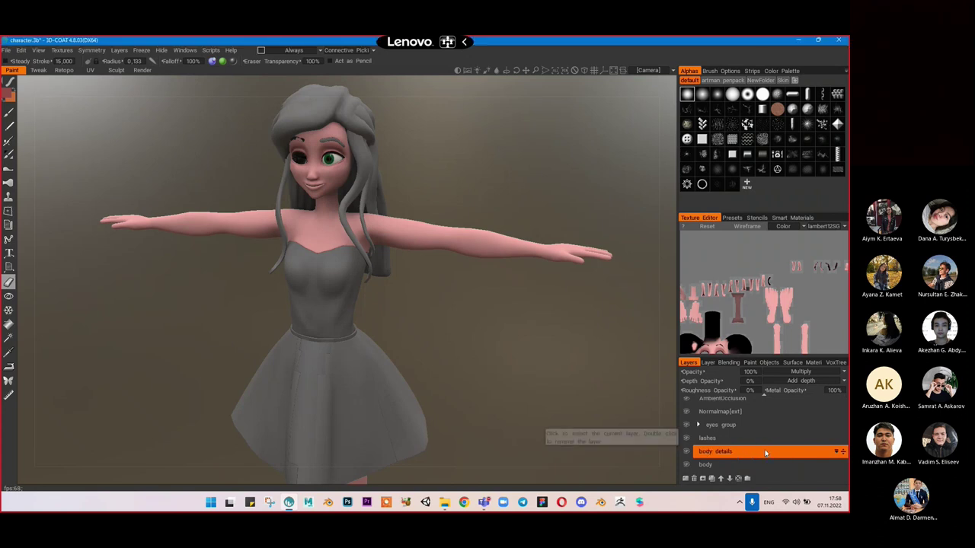
key(Return)
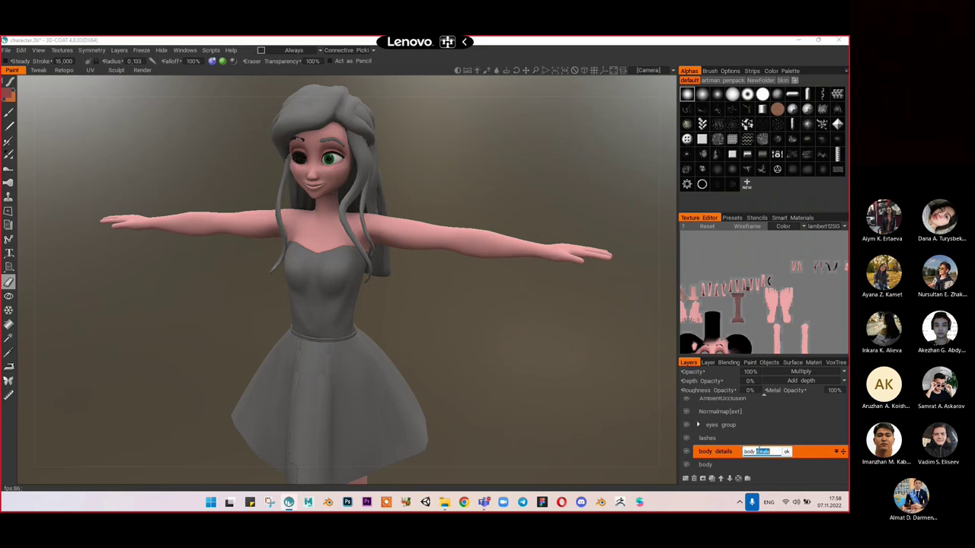
text(body shados)
key(Return)
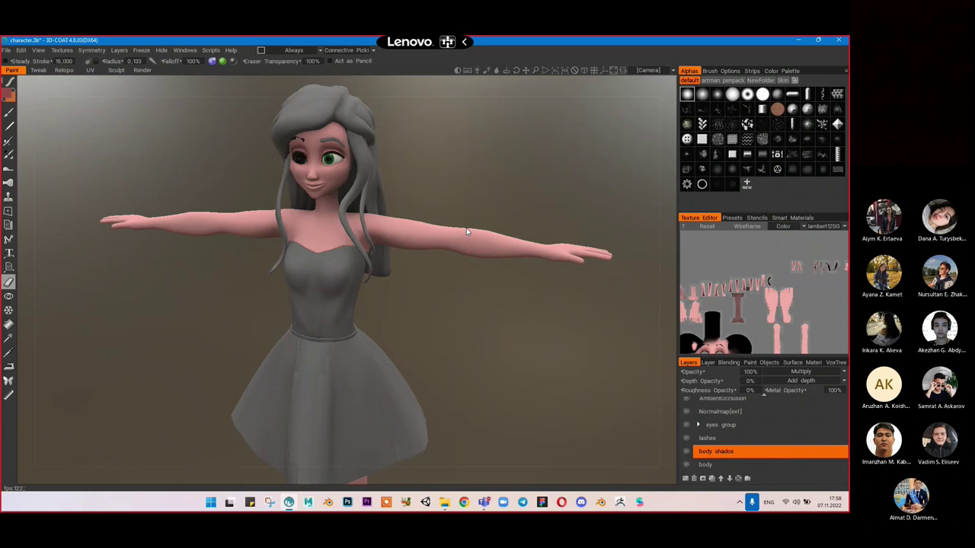
Step: Zoom in on the face and add a new empty layer directly above the body shados layer
alt+middle_drag(466, 228, 458, 300)
alt+right_drag(459, 300, 375, 255)
alt+drag(390, 228, 385, 269)
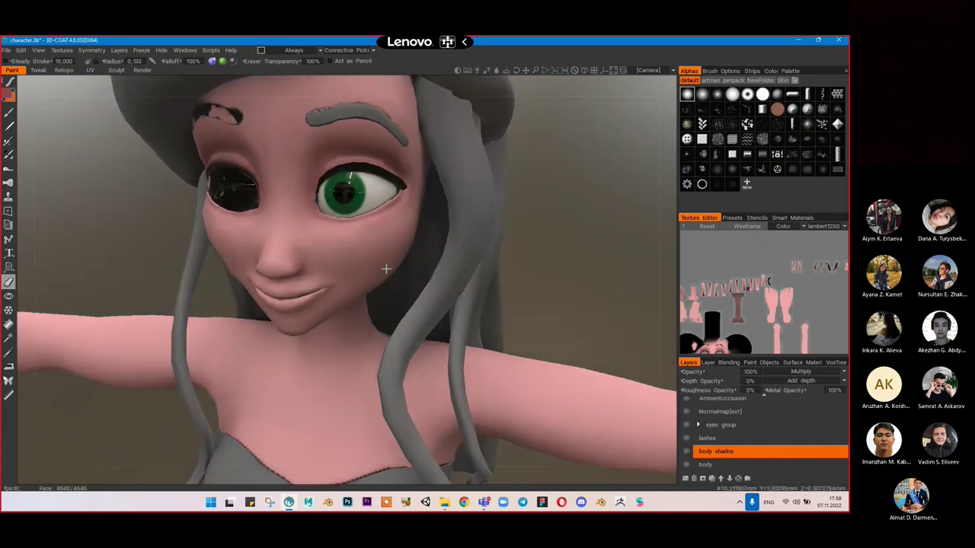
click(704, 464)
click(686, 478)
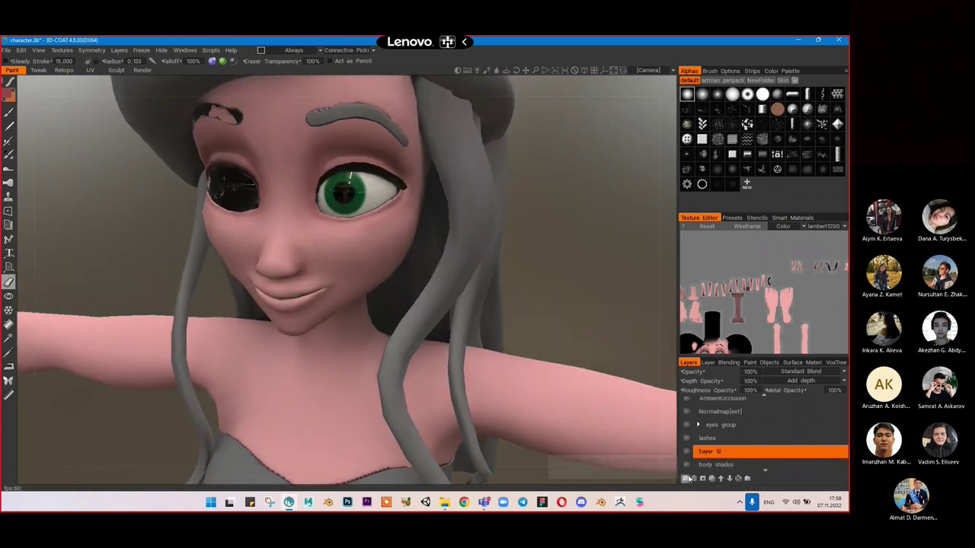
Step: Make the body layer active and set the paint colour to a lighter skin pink for work around the mouth
alt+drag(365, 162, 379, 265)
scroll(366, 214, up, 4)
alt+drag(393, 213, 399, 274)
scroll(715, 456, down, 1)
click(714, 465)
click(9, 93)
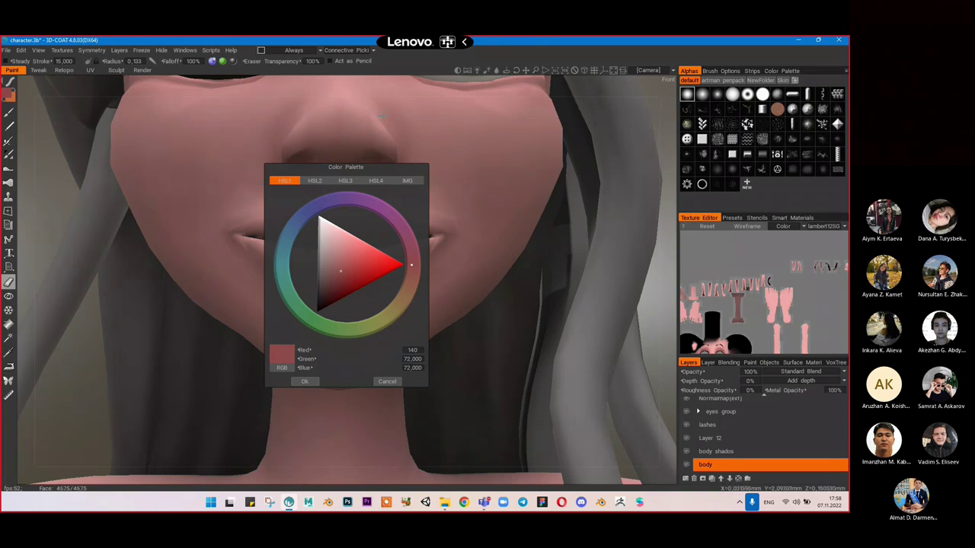
click(337, 258)
click(340, 254)
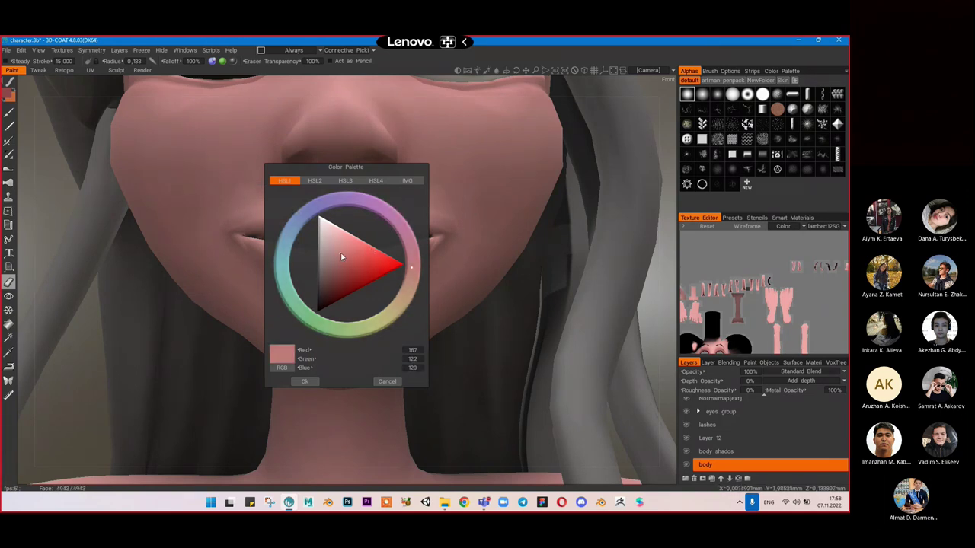
click(306, 382)
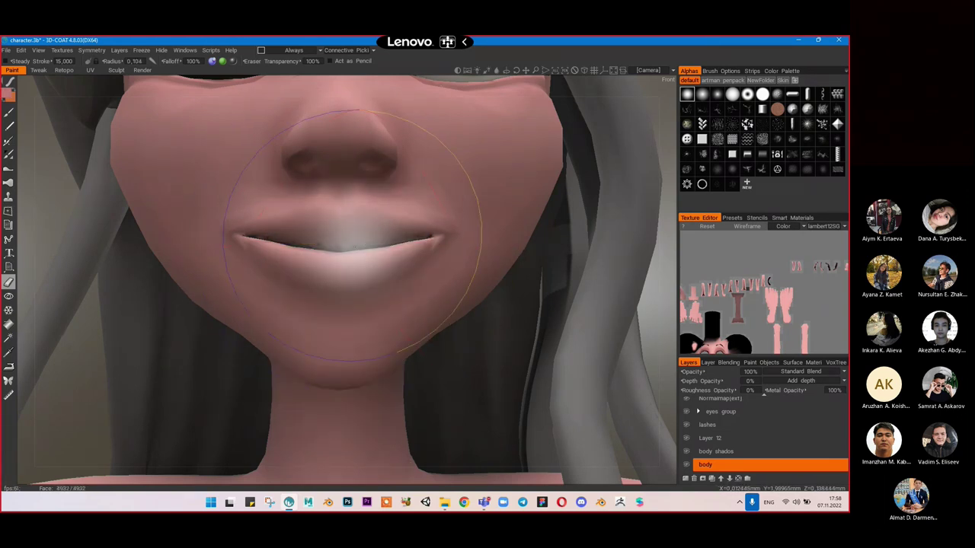
Step: Try to erase and paint over the dark marks along the mouth line on the body layer, undoing each attempt
drag(367, 245, 318, 247)
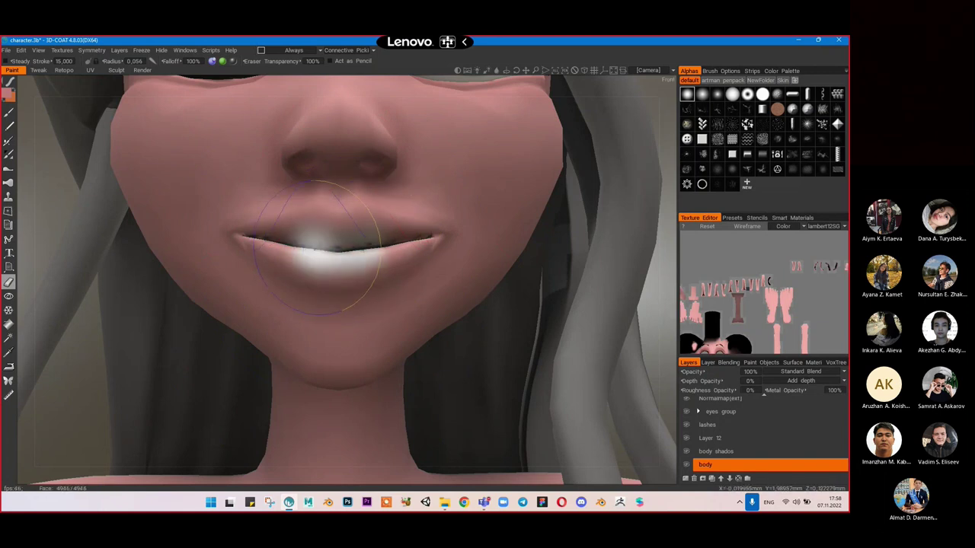
key(ctrl+z)
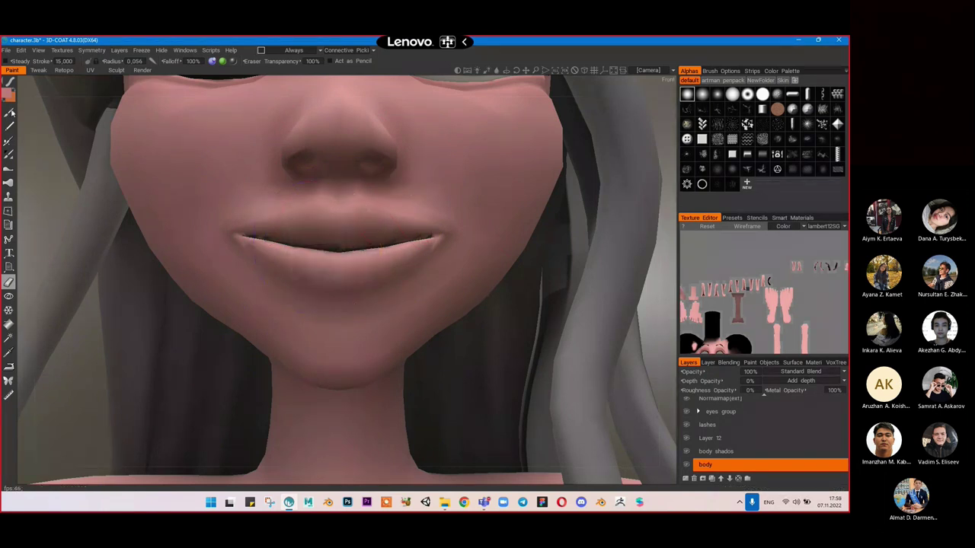
click(10, 112)
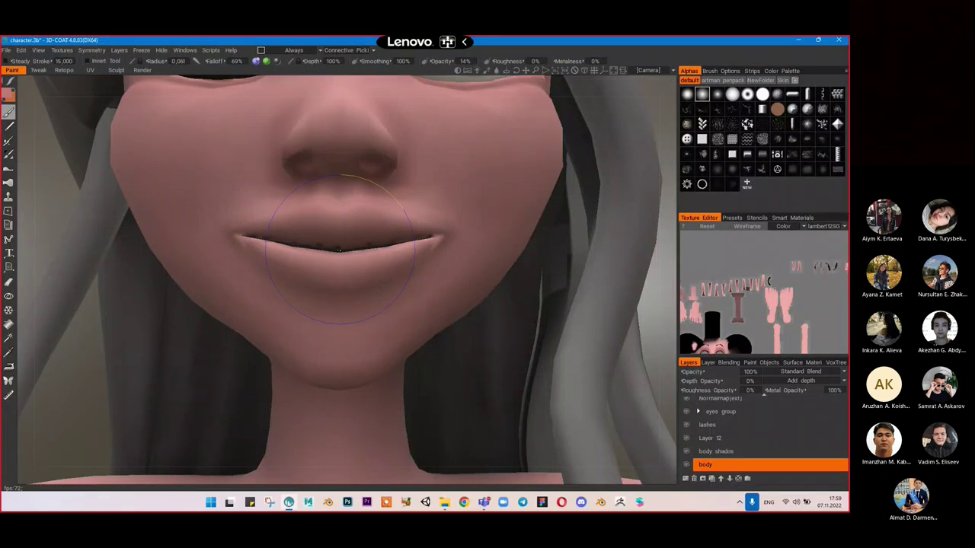
scroll(361, 233, up, 2)
drag(373, 196, 391, 191)
key(ctrl+z)
key(ctrl+y)
key(ctrl+z)
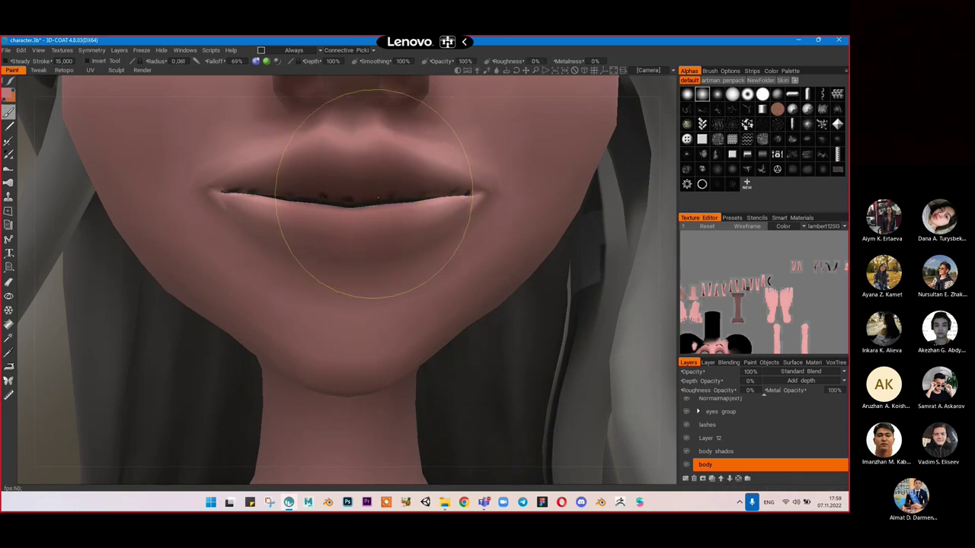
Step: Erase the dark spots between the lips on the AmbientOcclusion layer
mouse_move(416, 194)
mouse_down()
mouse_move(439, 192)
mouse_move(373, 201)
mouse_move(401, 205)
mouse_up()
mouse_move(376, 183)
alt+right_down()
mouse_move(406, 215)
mouse_move(335, 207)
alt+right_up()
scroll(739, 427, up, 1)
click(738, 415)
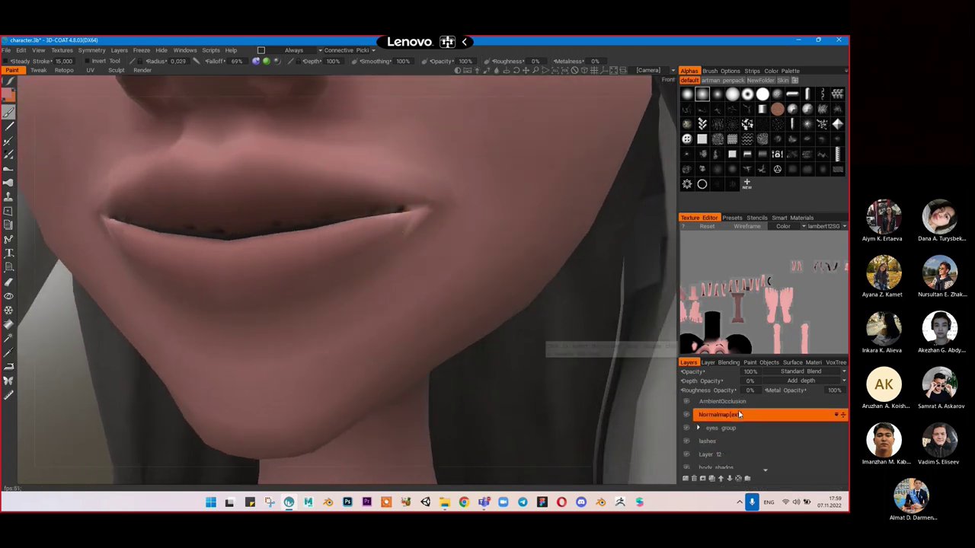
click(733, 402)
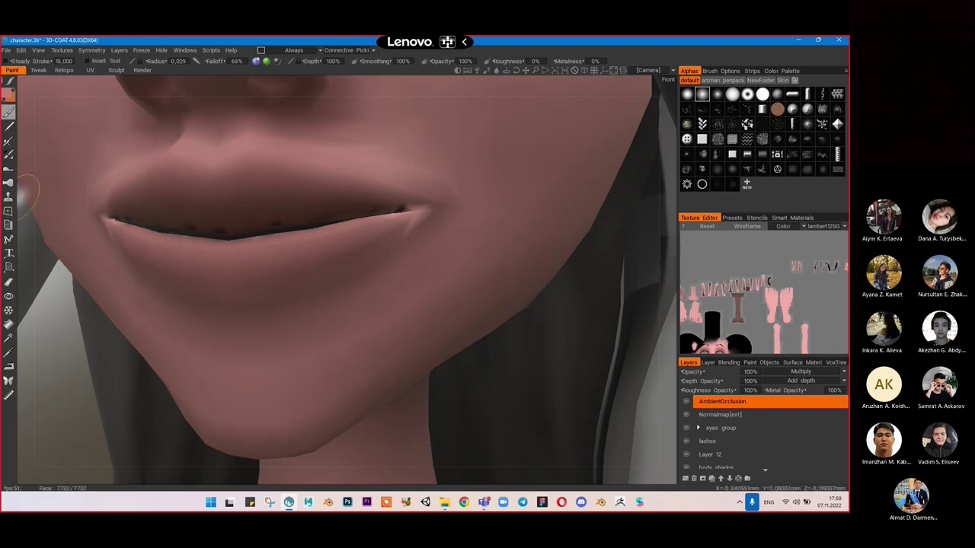
click(8, 282)
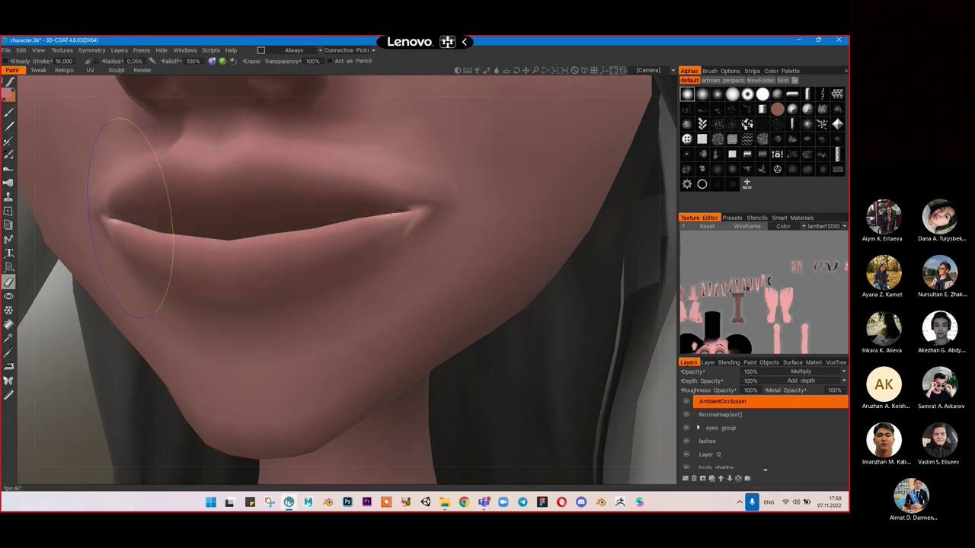
scroll(366, 213, down, 3)
mouse_move(366, 213)
alt+mouse_down()
mouse_move(317, 215)
mouse_move(378, 179)
mouse_move(369, 224)
alt+mouse_up()
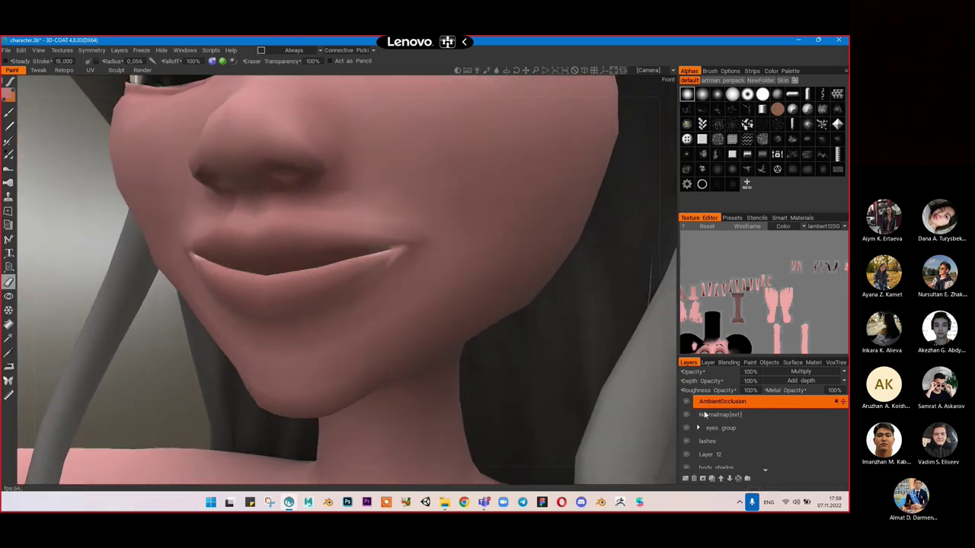
Step: Rename Layer 12 as lips
scroll(716, 438, down, 1)
click(724, 453)
click(720, 464)
click(720, 438)
click(719, 451)
click(719, 438)
click(718, 424)
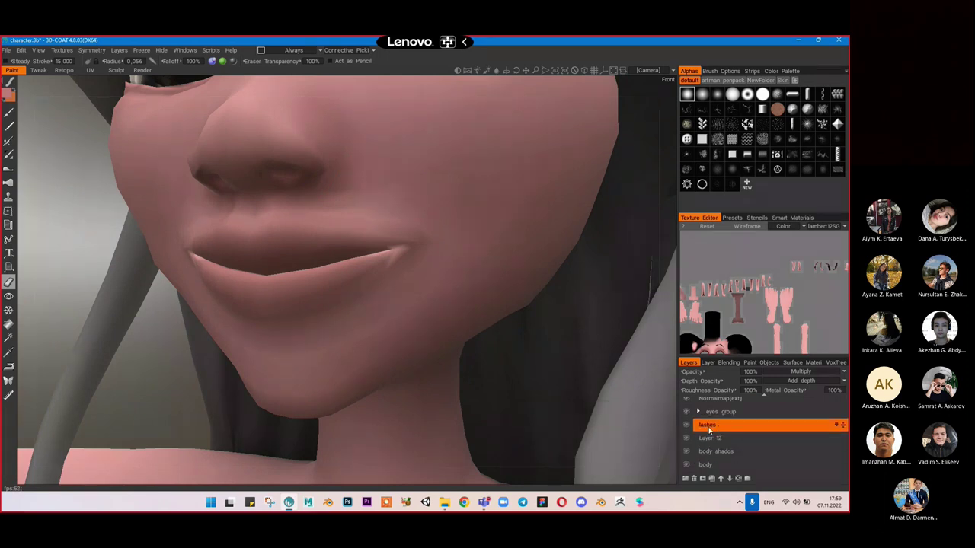
click(716, 438)
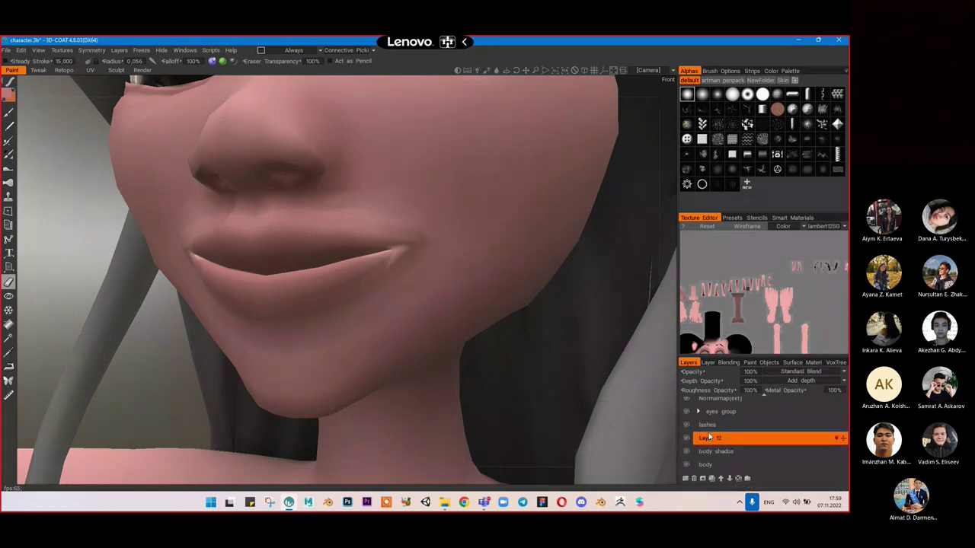
double_click(738, 438)
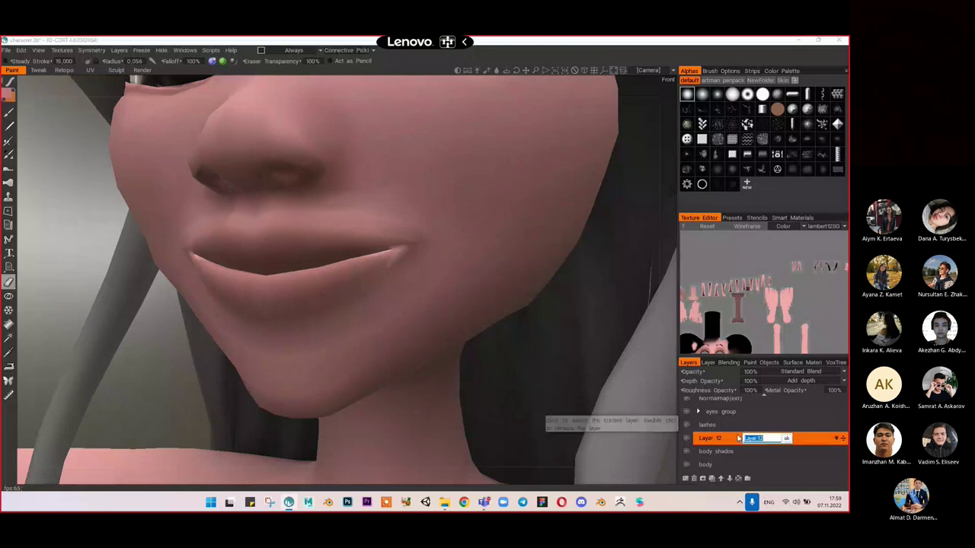
text(lips)
key(Return)
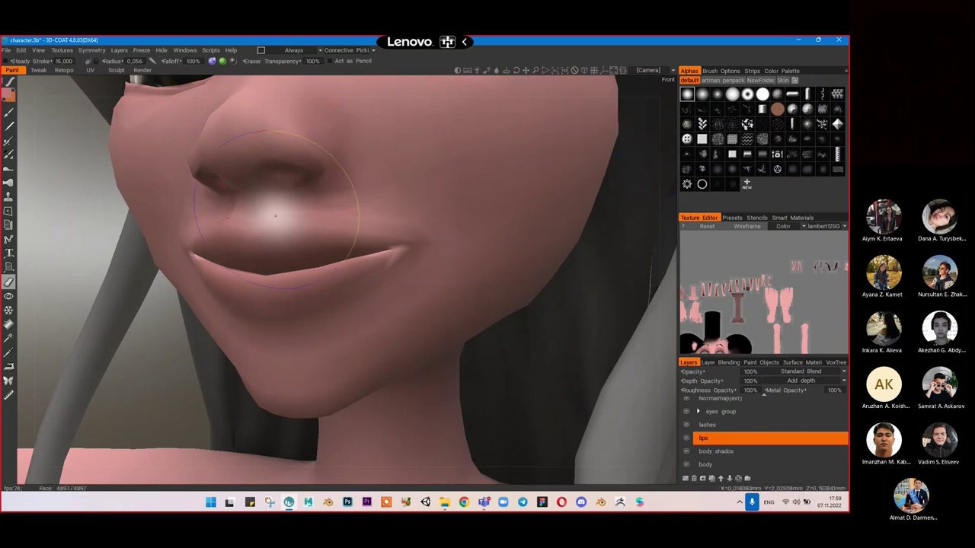
Step: Check the lip colour in the reference image sergi-caballer-ariel-01-2k.jpg and return to the colour palette
key(c)
mouse_move(352, 271)
mouse_down()
mouse_move(342, 287)
mouse_move(362, 282)
mouse_up()
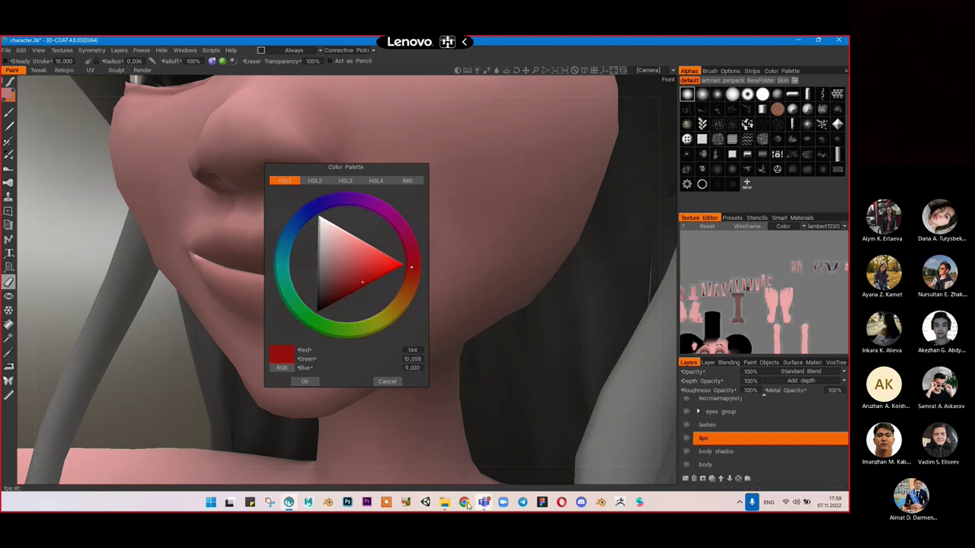
click(441, 504)
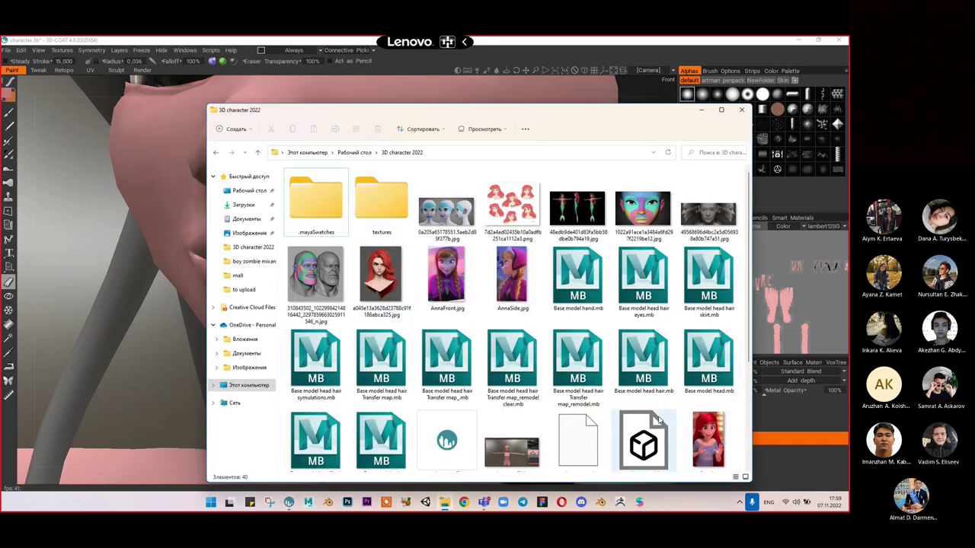
scroll(643, 411, down, 2)
double_click(380, 285)
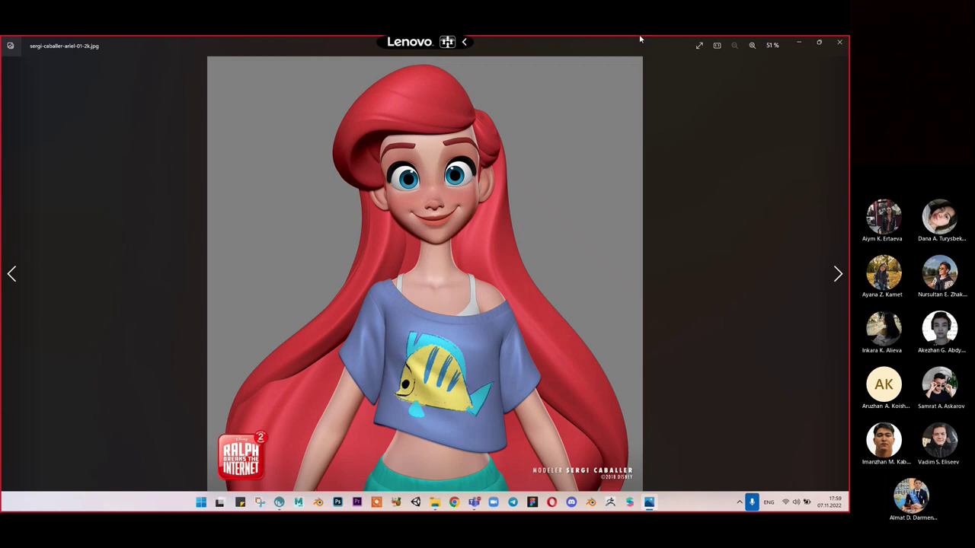
click(839, 43)
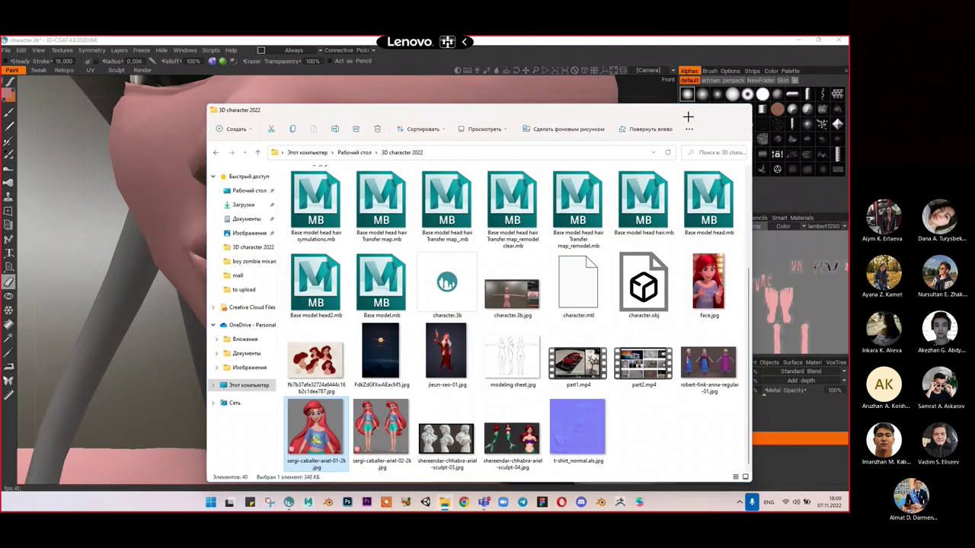
click(696, 112)
Step: Set the paint colour to bright red with RGB values 217, 26, 20
click(382, 264)
click(383, 267)
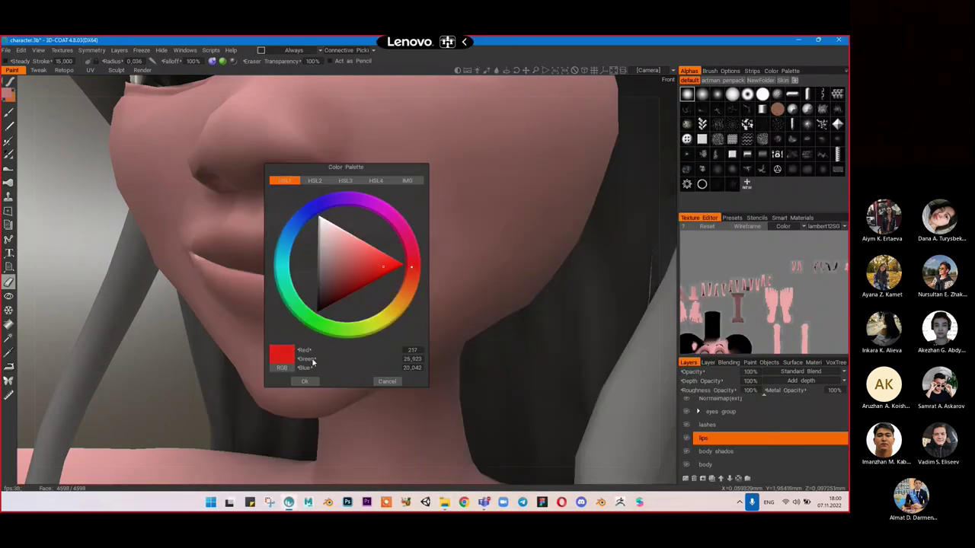
click(304, 382)
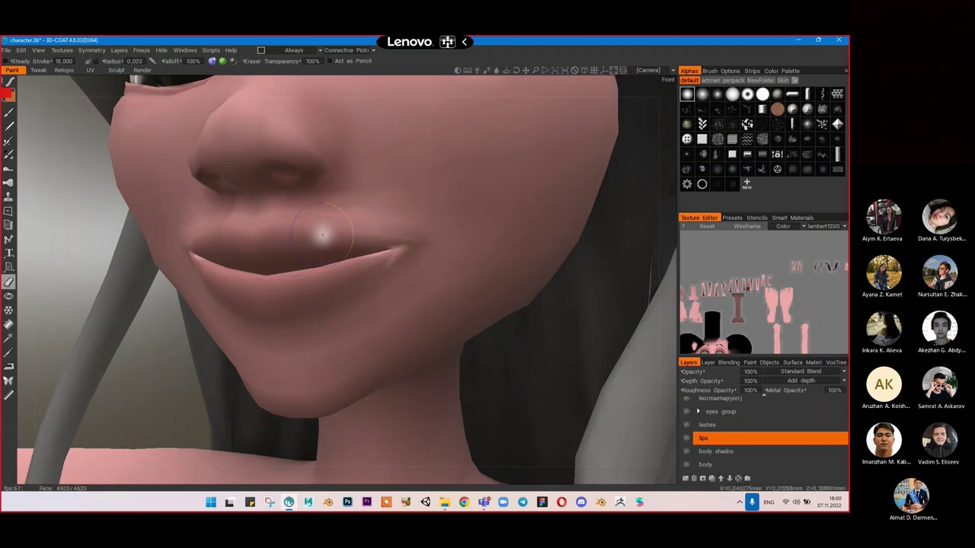
click(8, 93)
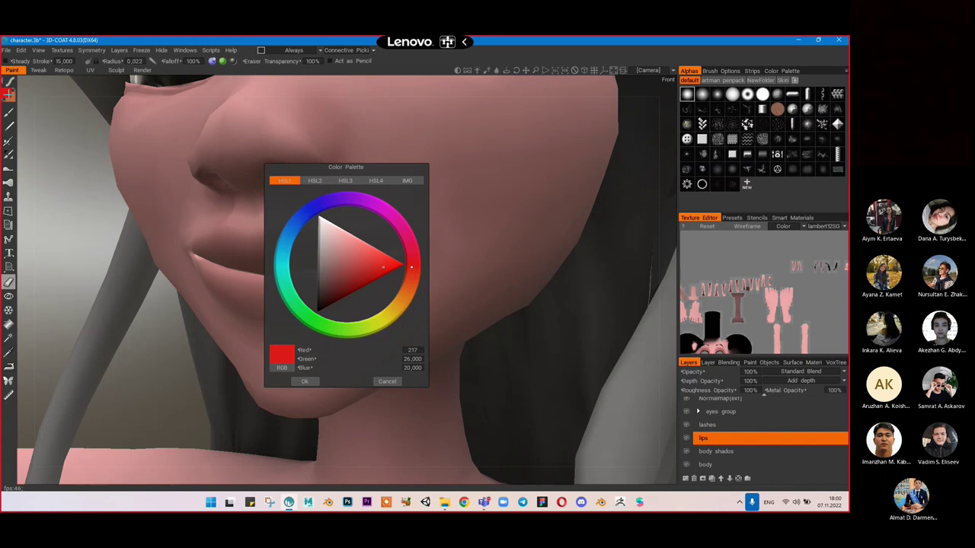
click(7, 112)
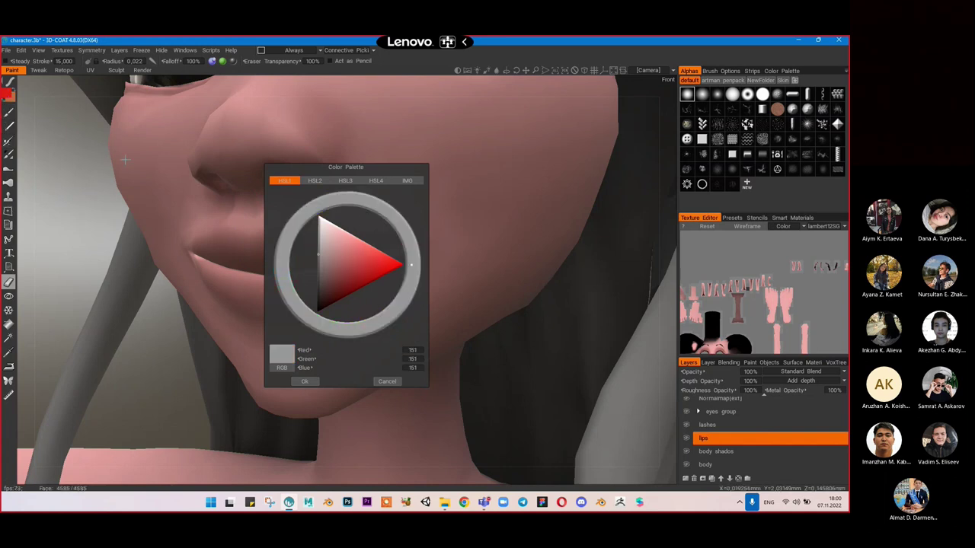
drag(319, 254, 318, 253)
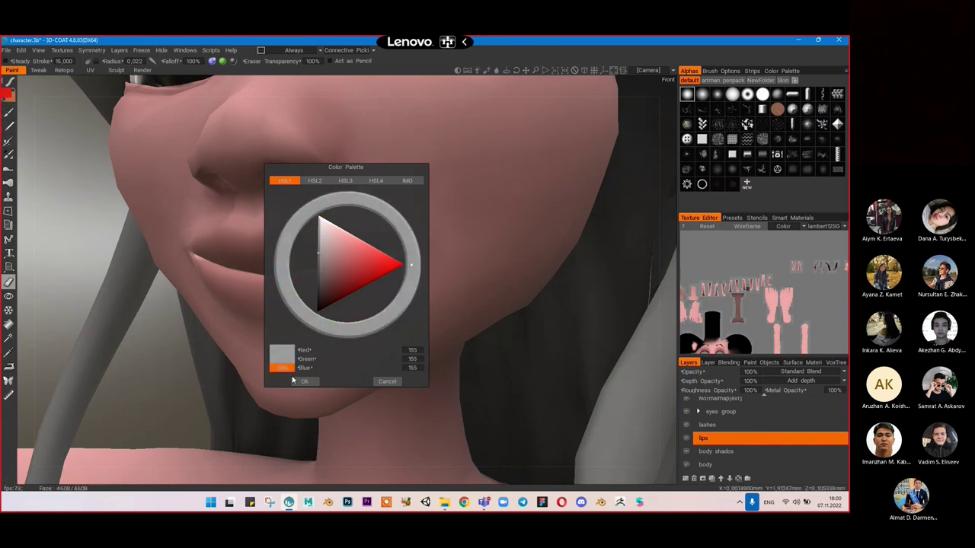
click(386, 382)
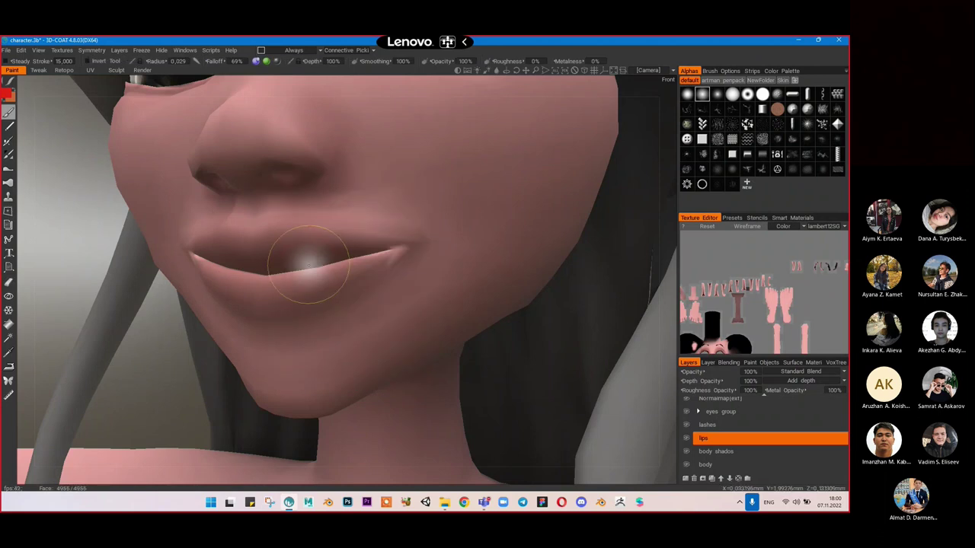
Step: Paint the first red strokes at the middle of the lips and set the lips layer's depth opacity to 0%
drag(308, 264, 272, 266)
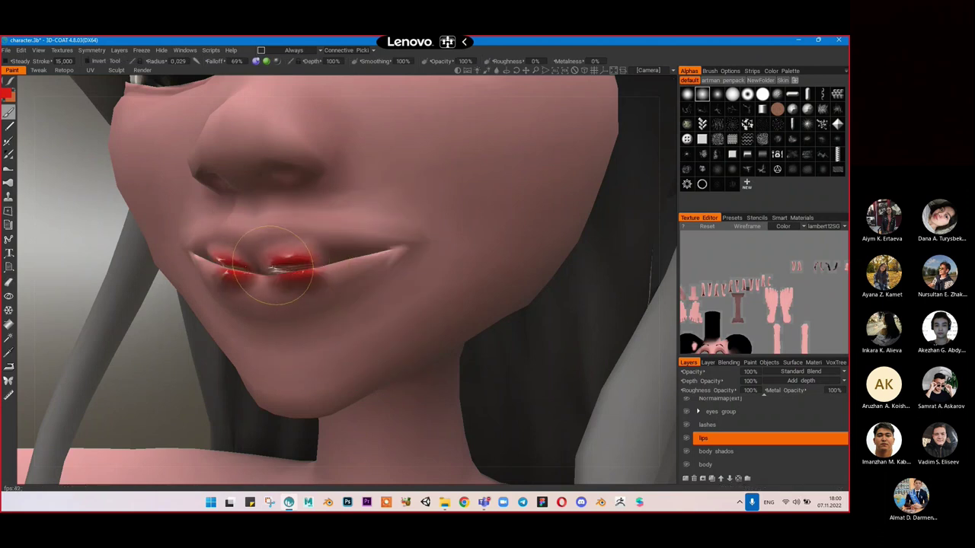
click(748, 381)
click(770, 382)
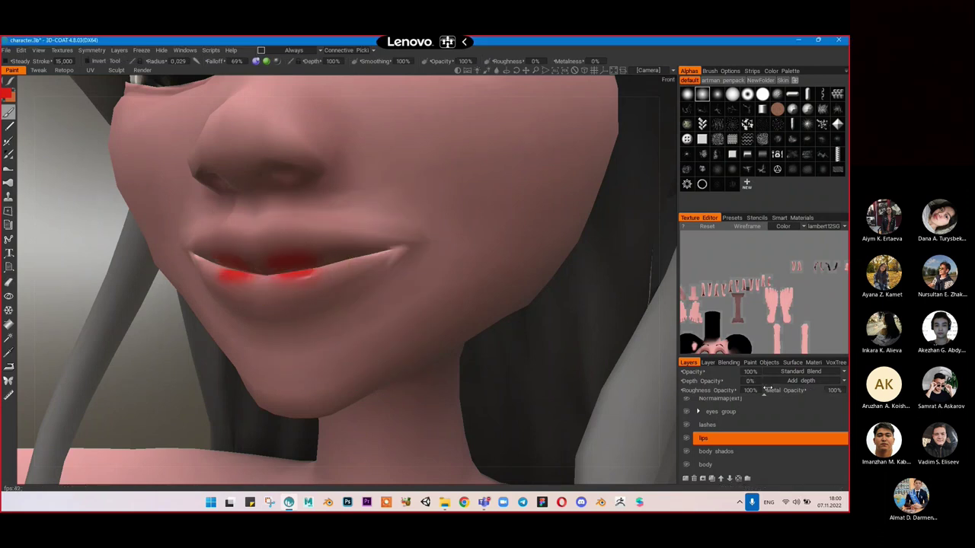
Step: Try 20% roughness opacity on the lips layer, and set it to 50% instead
click(751, 390)
text(20)
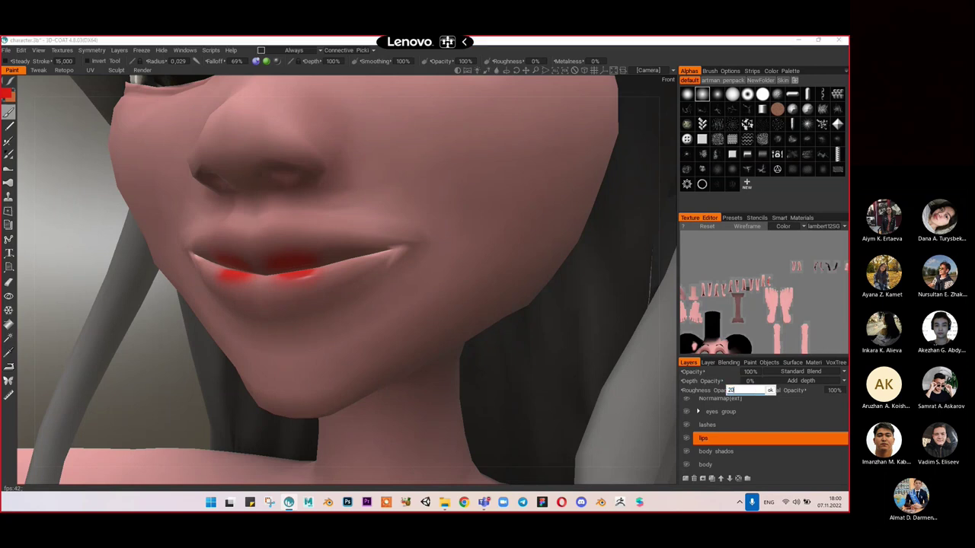
key(Return)
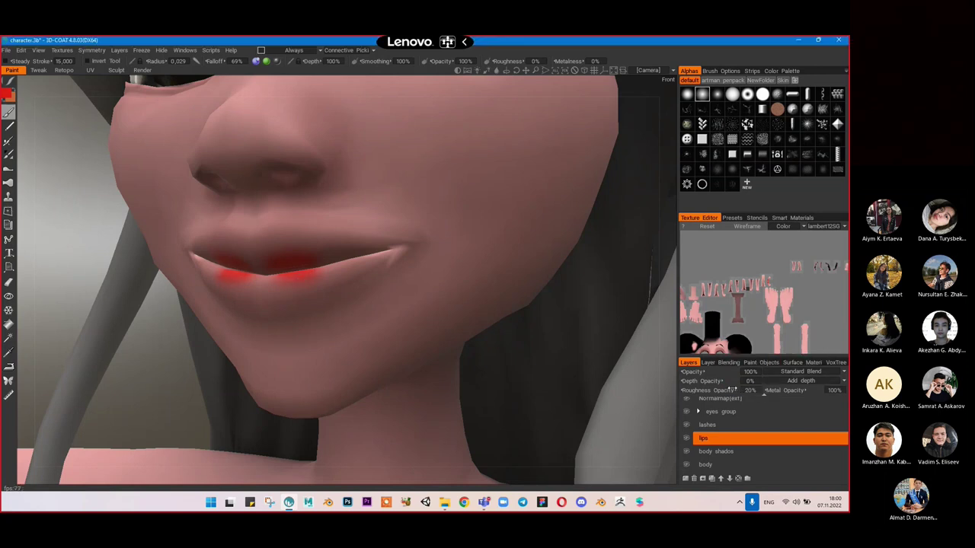
click(748, 391)
click(772, 419)
click(749, 390)
text(50)
key(Return)
Step: Paint the upper and lower lips solid red out to the mouth corners, using a smaller brush for the corners
mouse_move(281, 255)
mouse_down()
mouse_move(228, 240)
mouse_move(282, 235)
mouse_move(339, 252)
mouse_move(375, 247)
mouse_move(256, 283)
mouse_move(396, 254)
mouse_move(289, 307)
mouse_move(327, 262)
mouse_up()
mouse_move(328, 261)
right_down()
mouse_move(359, 236)
mouse_move(376, 235)
mouse_move(355, 256)
right_up()
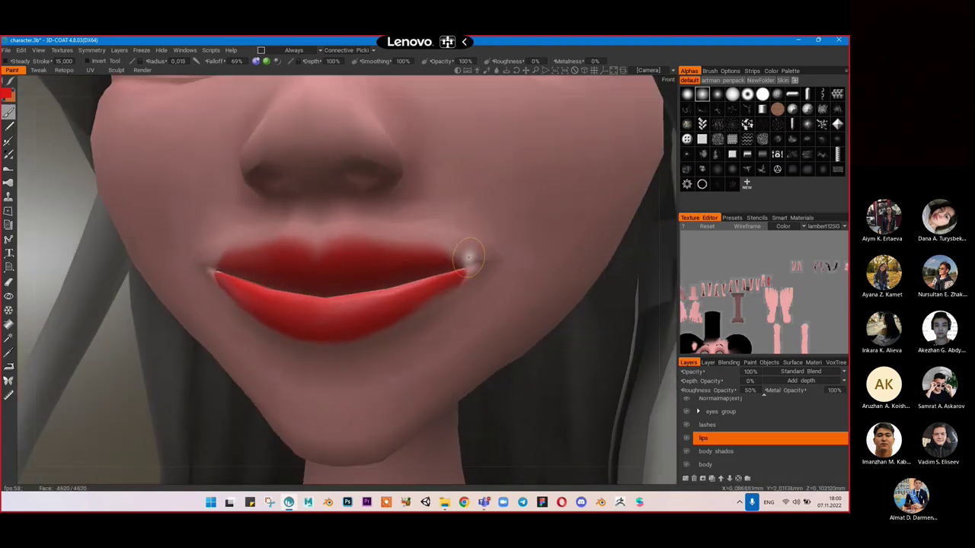
mouse_move(468, 258)
mouse_down()
mouse_move(437, 262)
mouse_move(467, 261)
mouse_up()
key(bracketleft)
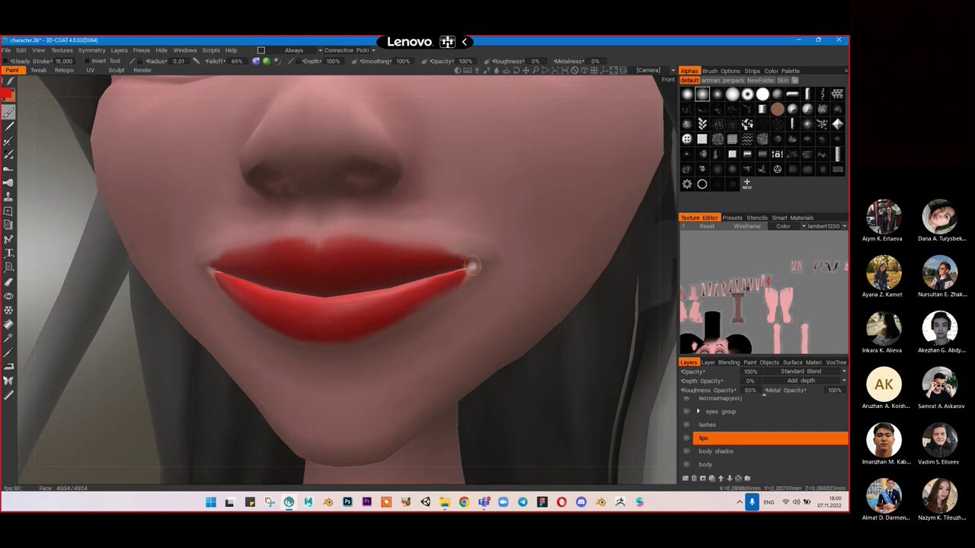
Step: Erase excess red along the lip edges and mouth corners on the lips layer, undoing the last eraser stroke
alt+drag(420, 291, 439, 283)
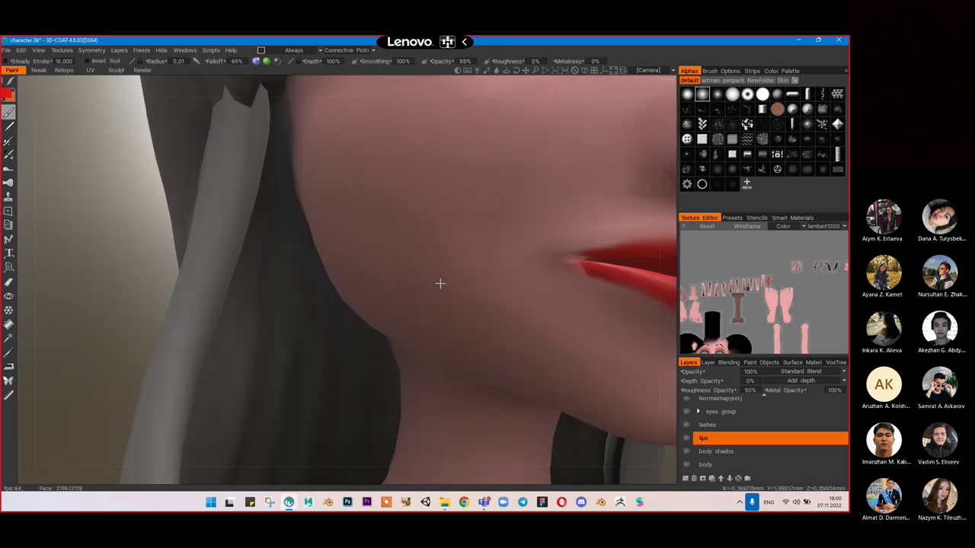
alt+right_drag(440, 283, 416, 281)
middle_drag(414, 281, 333, 294)
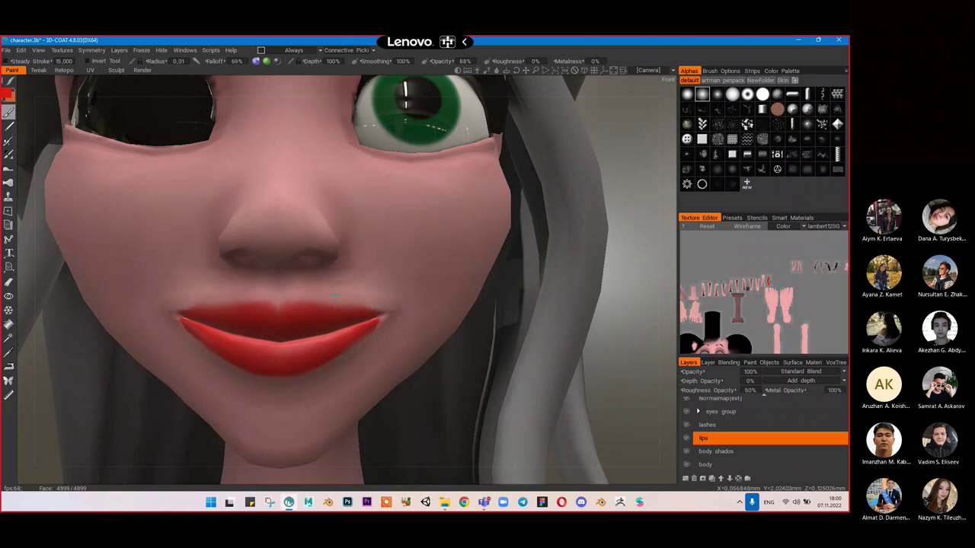
click(9, 283)
mouse_move(373, 341)
mouse_down()
mouse_move(370, 300)
mouse_move(279, 303)
mouse_move(315, 299)
mouse_move(283, 303)
mouse_move(292, 297)
mouse_up()
key(ctrl+z)
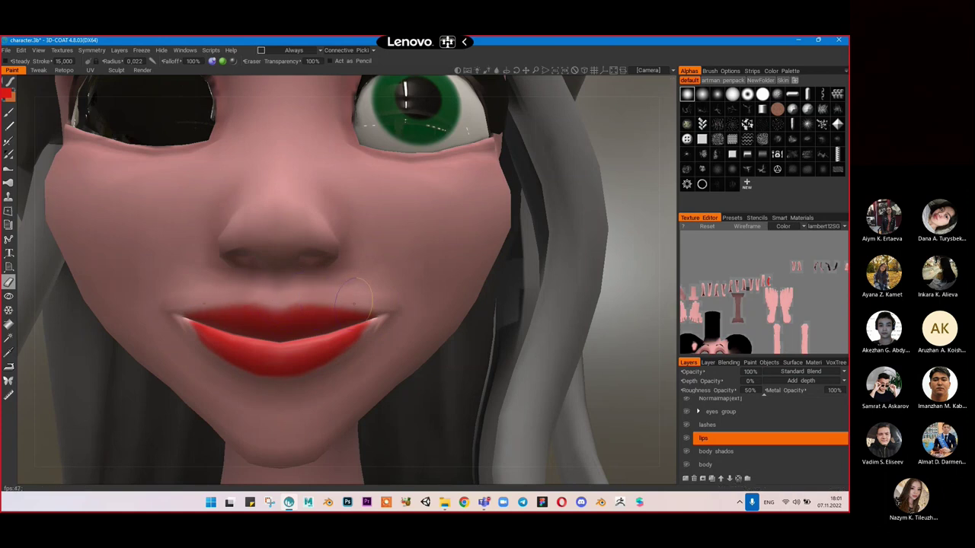
Step: Repaint red along the upper and lower lips out to the mouth corner seen from the side
alt+right_drag(411, 296, 361, 300)
alt+drag(361, 300, 402, 290)
alt+middle_drag(402, 290, 493, 252)
alt+right_drag(328, 276, 348, 279)
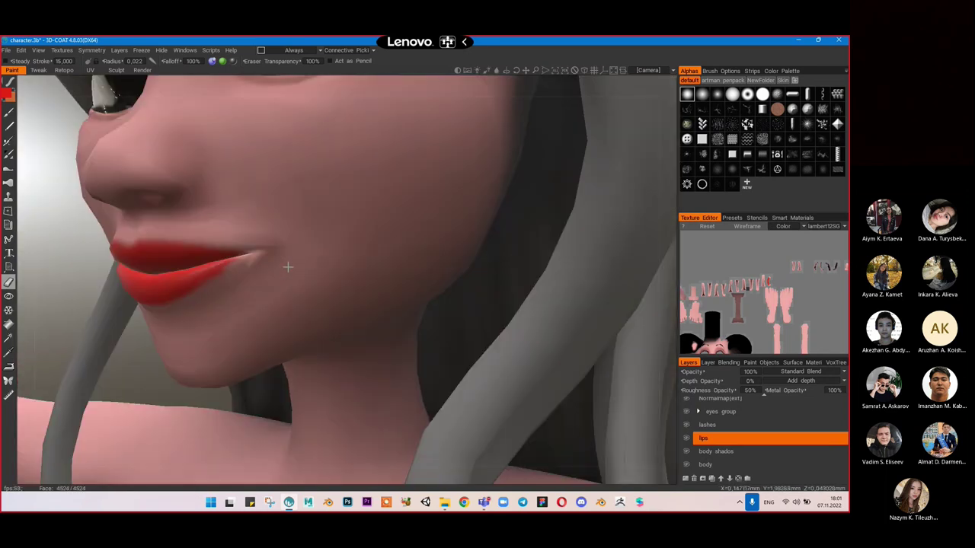
alt+middle_drag(287, 266, 432, 247)
click(10, 109)
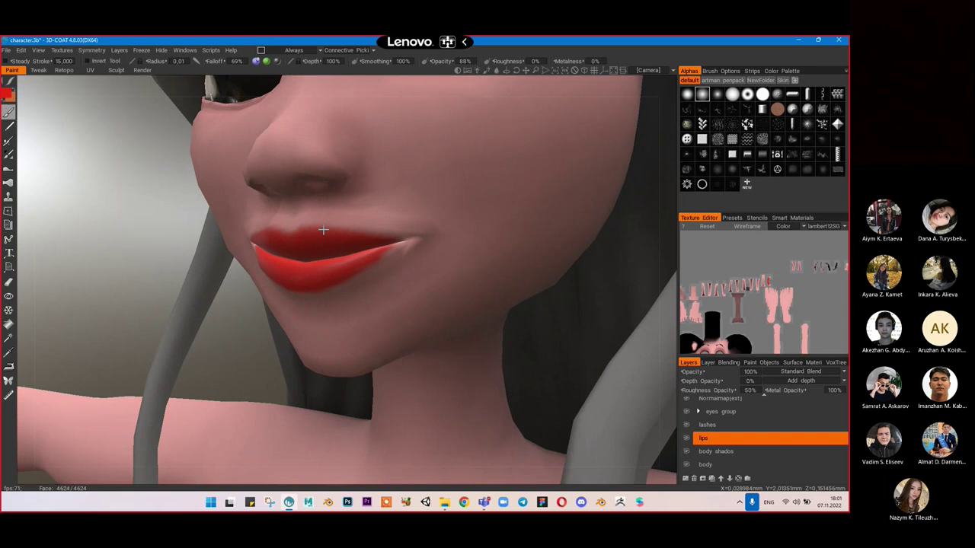
scroll(322, 233, up, 2)
drag(514, 178, 406, 233)
drag(488, 189, 359, 256)
mouse_move(479, 197)
mouse_down()
mouse_move(424, 241)
mouse_move(384, 256)
mouse_up()
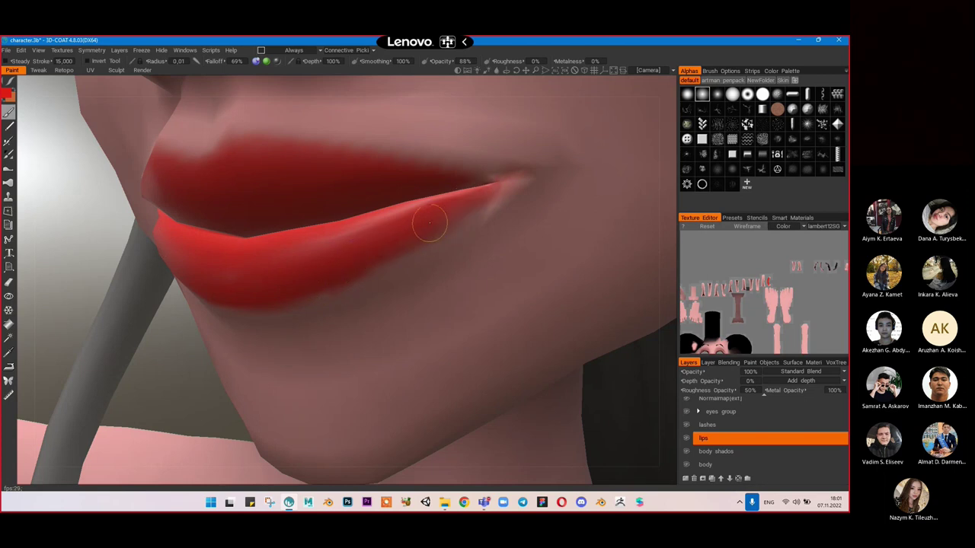
drag(494, 188, 504, 185)
drag(482, 205, 496, 199)
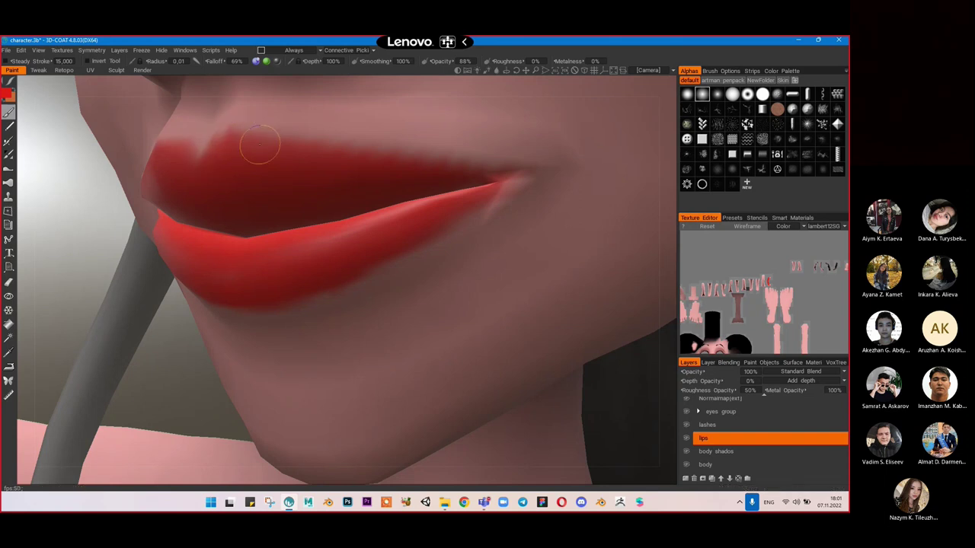
Step: Erase the excess red above the middle of the upper lip to shape the cupid's bow
alt+drag(414, 181, 432, 182)
mouse_move(432, 182)
alt+right_down()
mouse_move(338, 188)
mouse_move(425, 219)
mouse_move(259, 273)
alt+right_up()
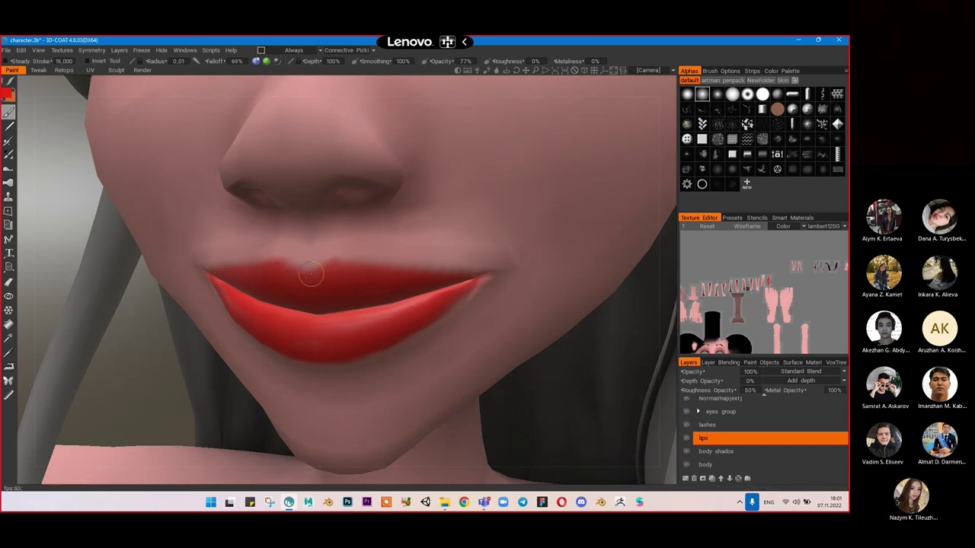
click(9, 282)
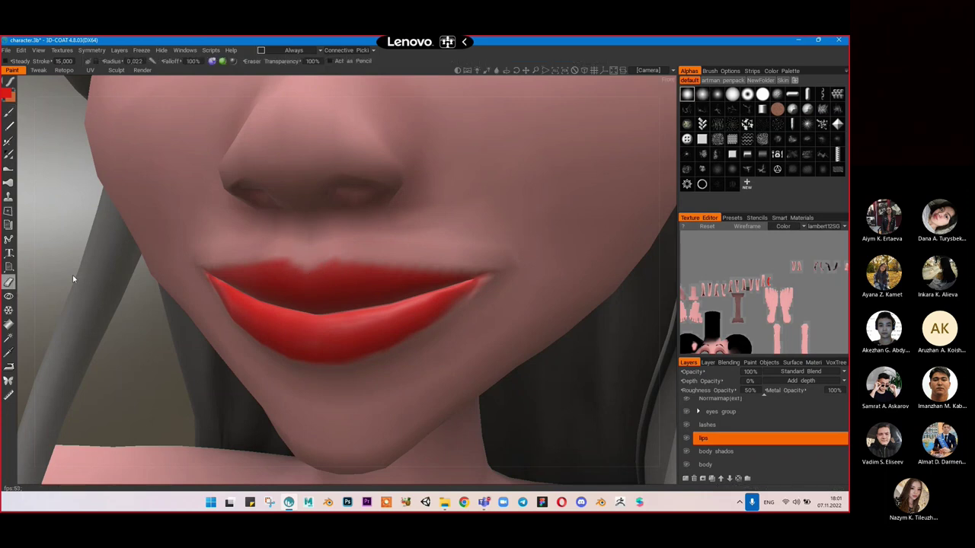
drag(344, 246, 348, 246)
click(322, 254)
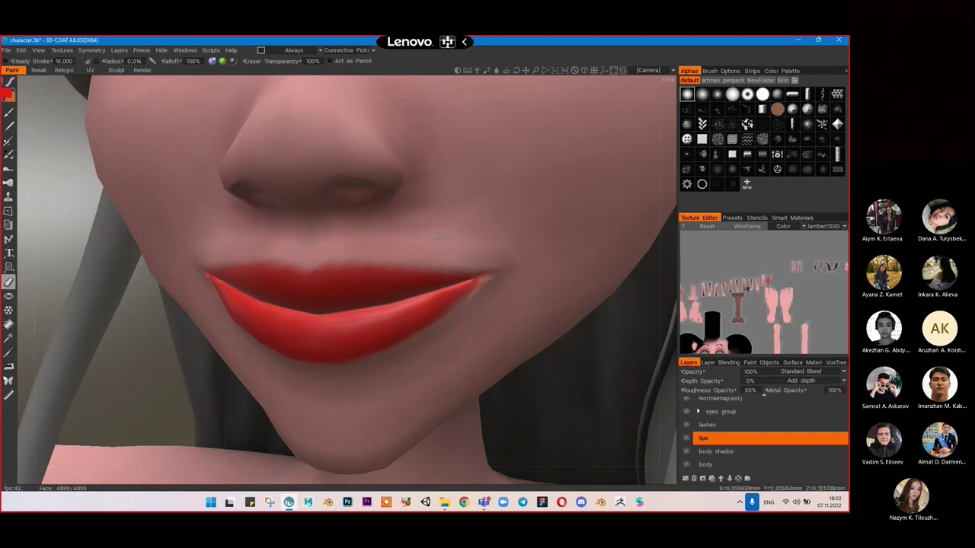
Step: Set the paint brush's falloff to 0% and save the scene
scroll(439, 239, down, 6)
scroll(397, 293, up, 4)
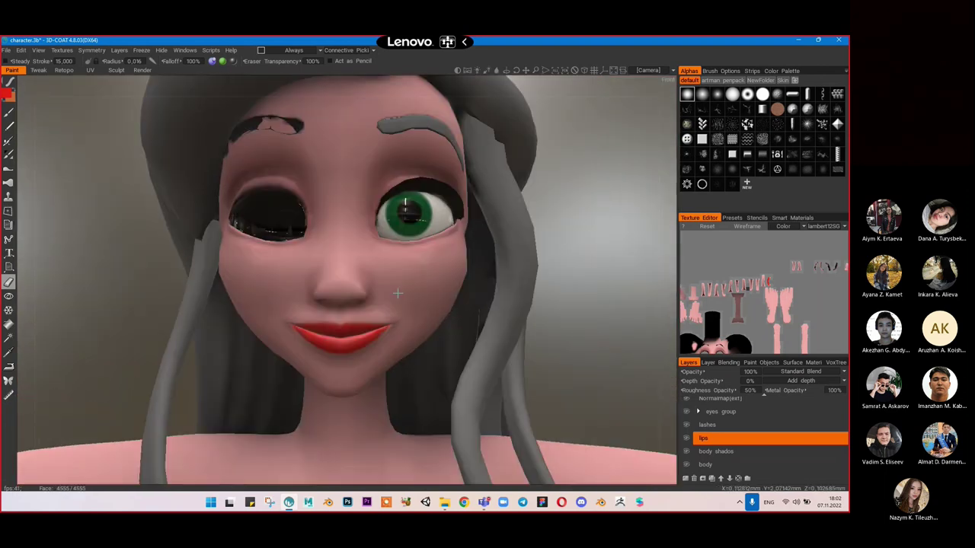
middle_drag(397, 293, 368, 267)
scroll(352, 290, up, 5)
scroll(373, 271, up, 3)
click(8, 112)
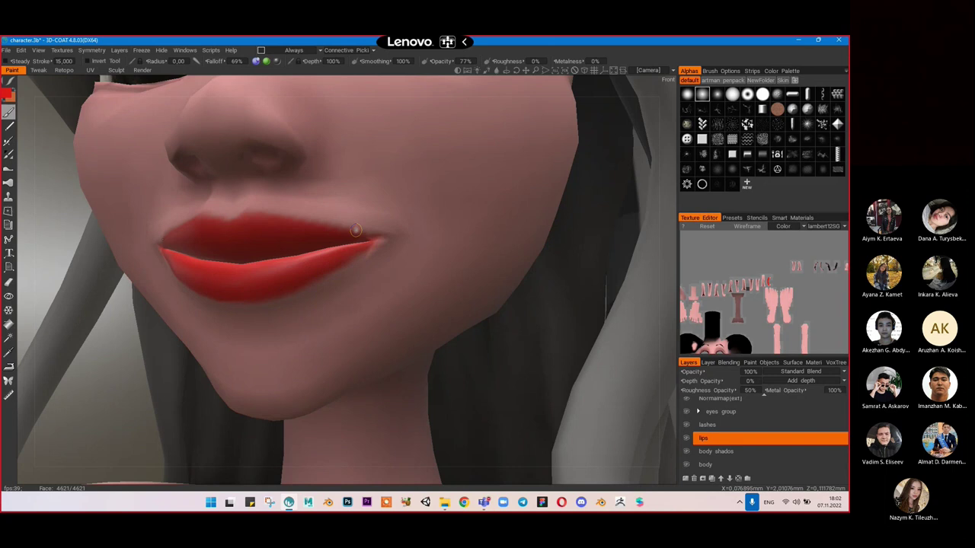
drag(227, 63, 149, 68)
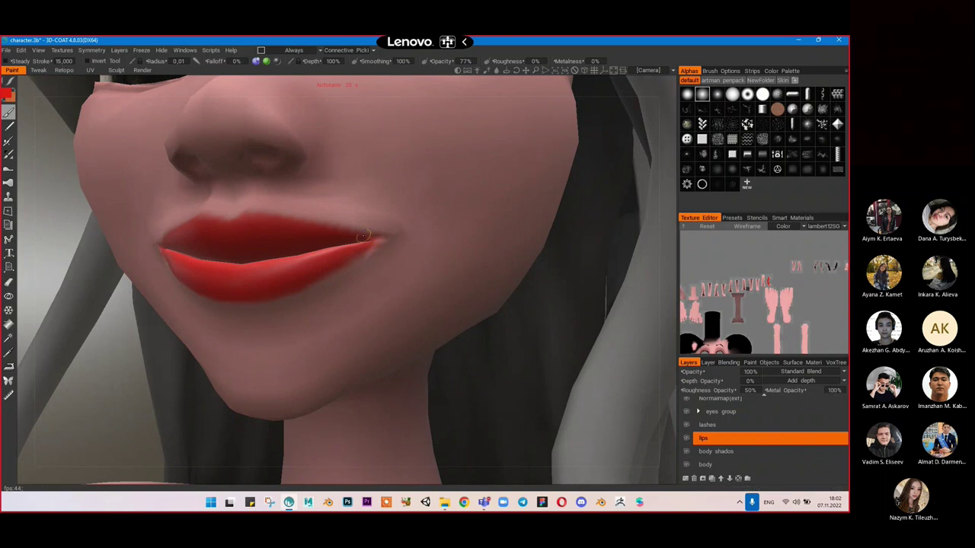
key(ctrl+s)
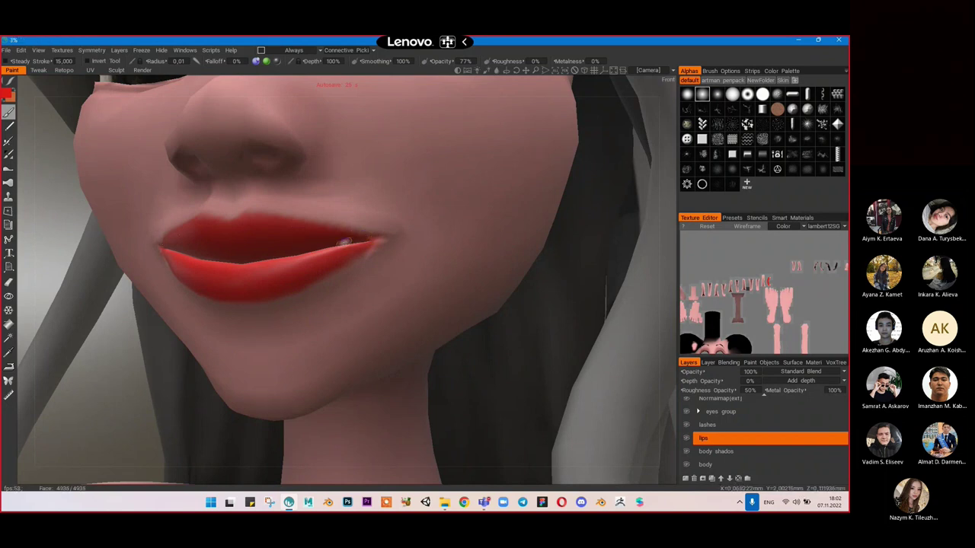
Step: Pick a dark muted red as the paint colour and lower the brush opacity to 42%
click(7, 96)
click(336, 286)
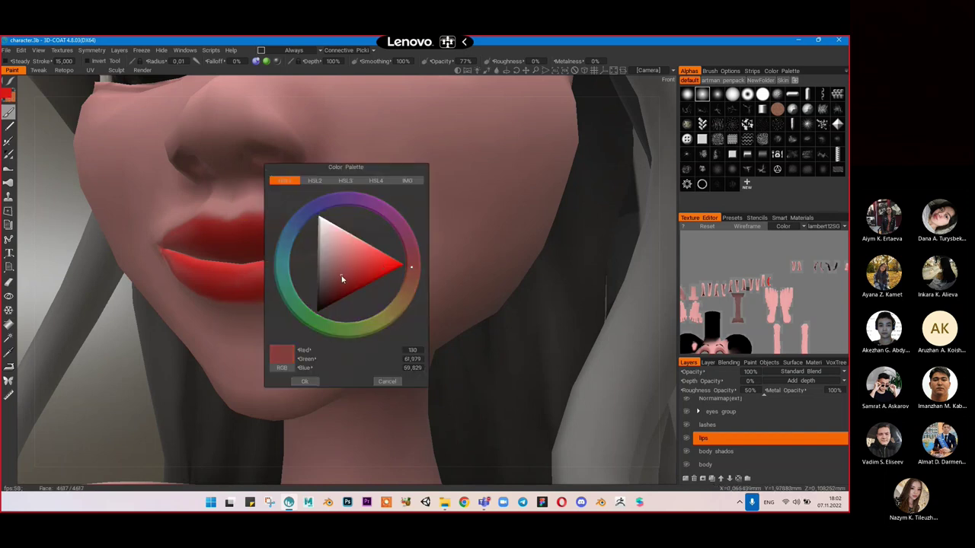
click(317, 381)
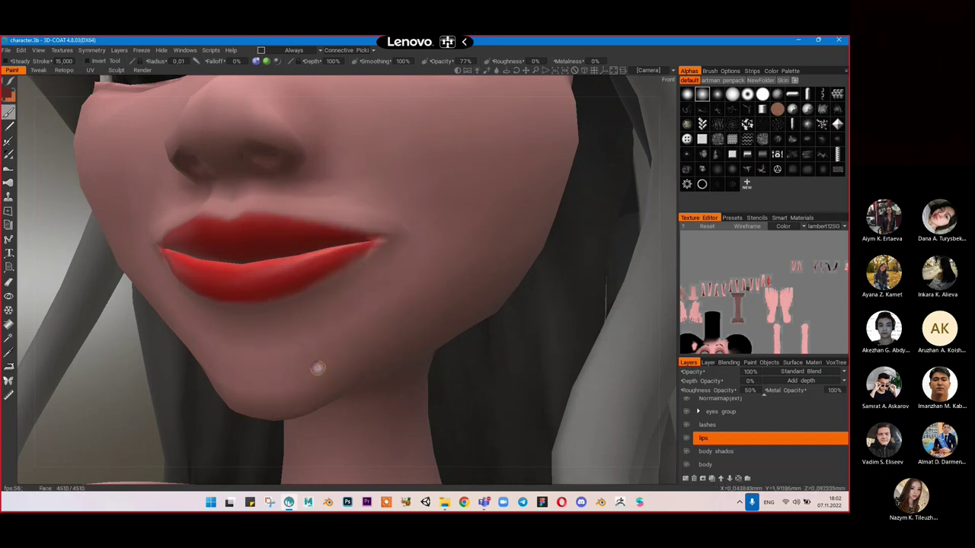
drag(442, 60, 431, 61)
mouse_move(266, 259)
mouse_down()
mouse_move(238, 258)
mouse_move(358, 244)
mouse_move(418, 221)
mouse_up()
mouse_move(455, 227)
right_down()
mouse_move(404, 228)
mouse_move(409, 240)
right_up()
mouse_move(361, 222)
mouse_down()
mouse_move(342, 226)
mouse_move(384, 220)
mouse_up()
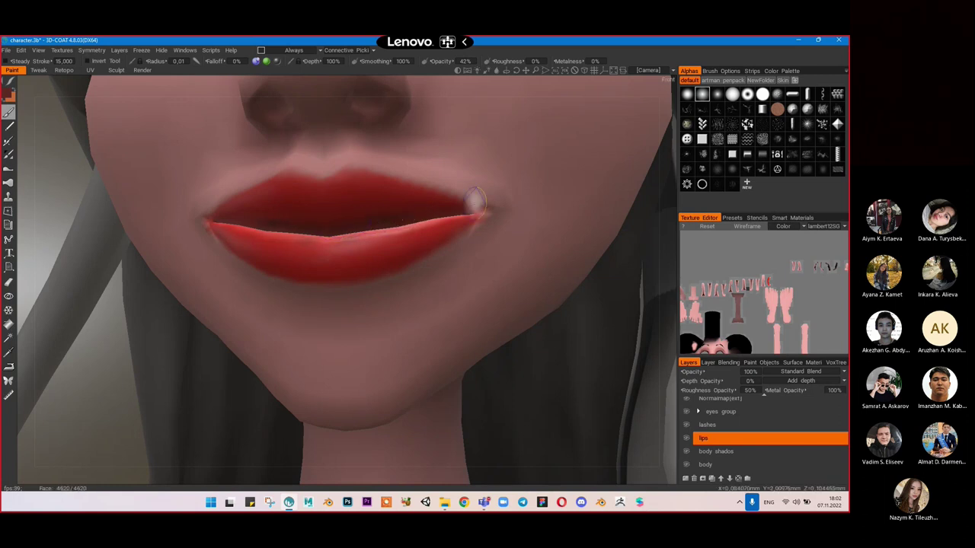
Step: Create a layer above lips with 0% depth opacity, 40% roughness opacity and Darken blending, undoing the stray test stroke
click(685, 478)
drag(387, 216, 327, 230)
key(ctrl+z)
click(743, 380)
text(0)
key(Return)
click(750, 389)
text(40)
key(Return)
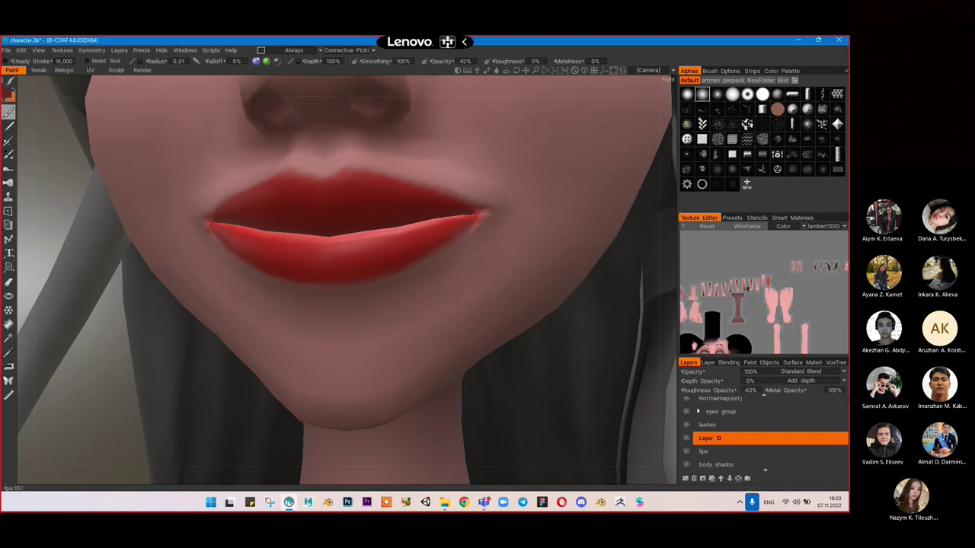
click(815, 370)
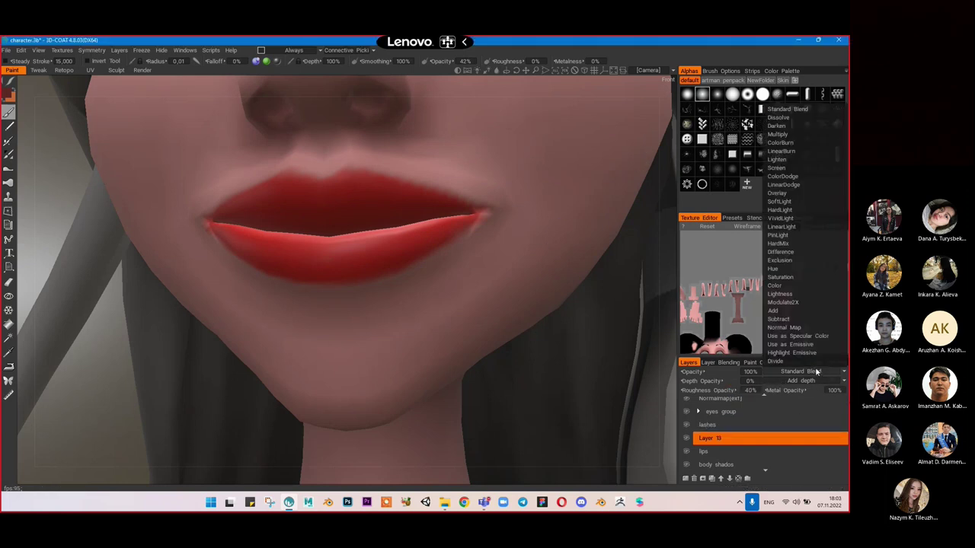
click(776, 126)
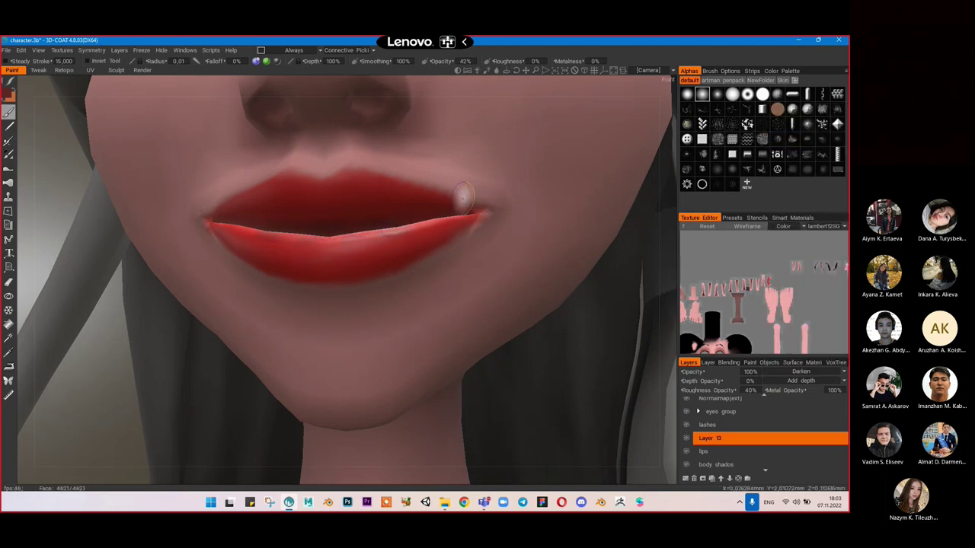
Step: Paint dark red shading along the line between the lips and around the lower lip on the new layer
alt+middle_drag(374, 186, 370, 211)
alt+right_drag(370, 211, 381, 217)
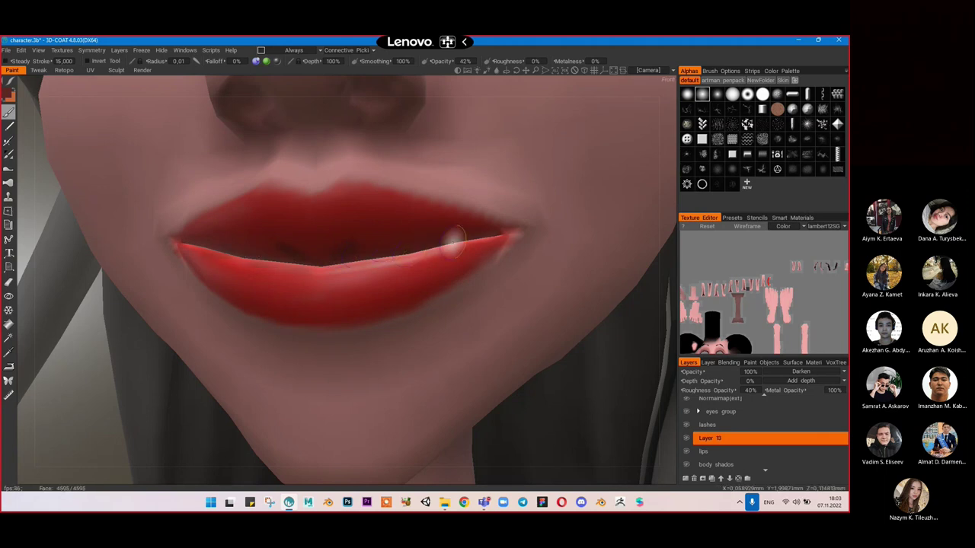
alt+right_drag(455, 242, 387, 246)
mouse_move(388, 246)
alt+mouse_down()
mouse_move(346, 248)
mouse_move(388, 240)
alt+mouse_up()
alt+right_drag(369, 264, 390, 268)
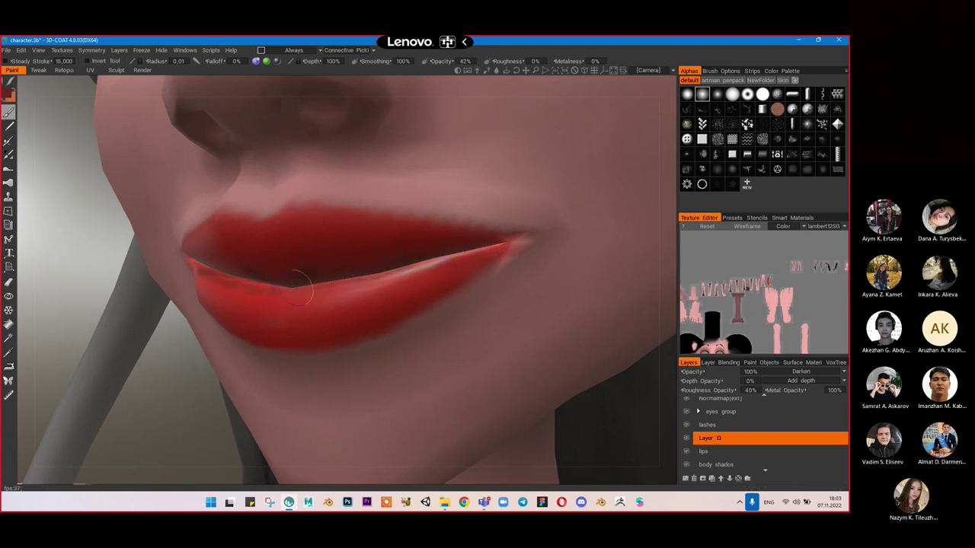
mouse_move(465, 248)
alt+mouse_down()
mouse_move(474, 243)
mouse_move(439, 279)
mouse_move(416, 269)
alt+mouse_up()
alt+right_drag(416, 269, 427, 272)
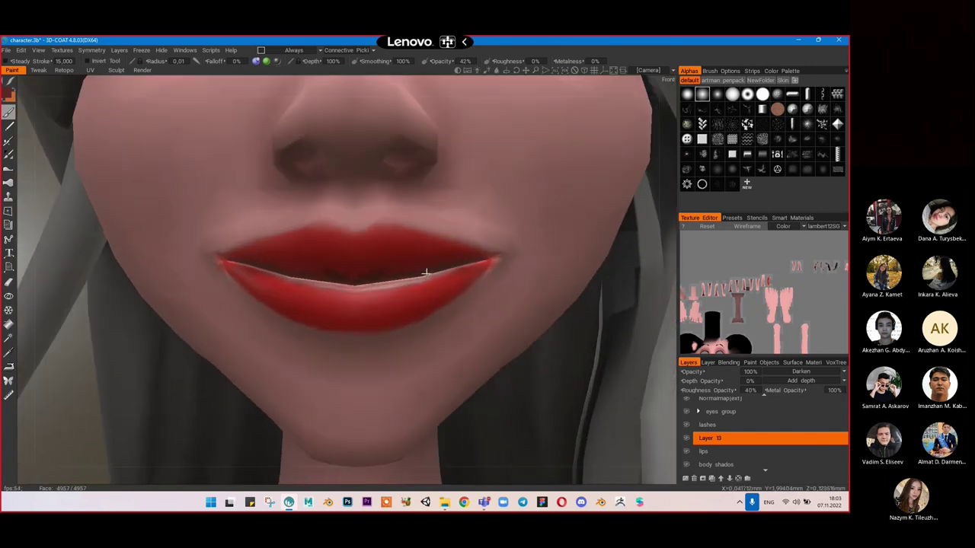
scroll(425, 271, up, 2)
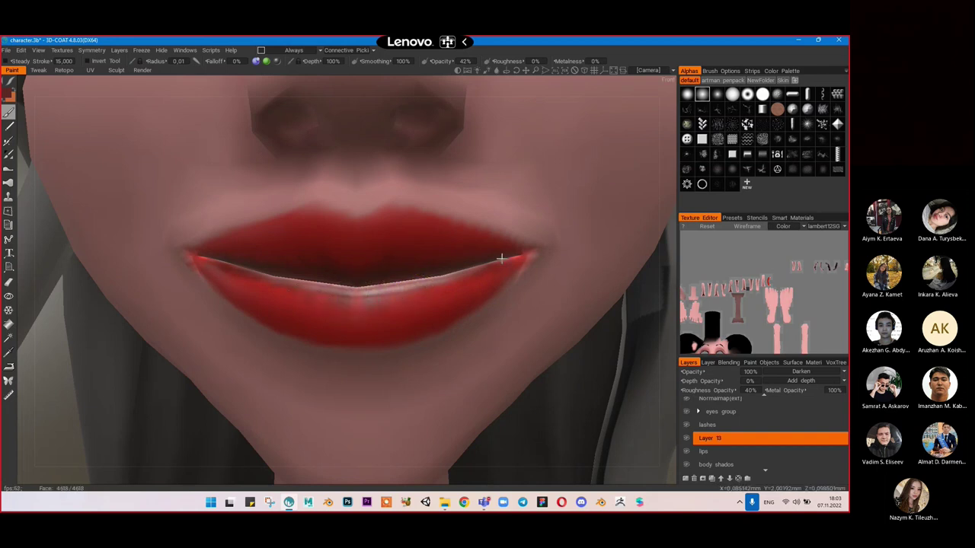
Step: Lower the lip shading layer's opacity to 45%
alt+drag(501, 257, 450, 248)
alt+right_drag(450, 248, 433, 253)
alt+drag(432, 253, 462, 275)
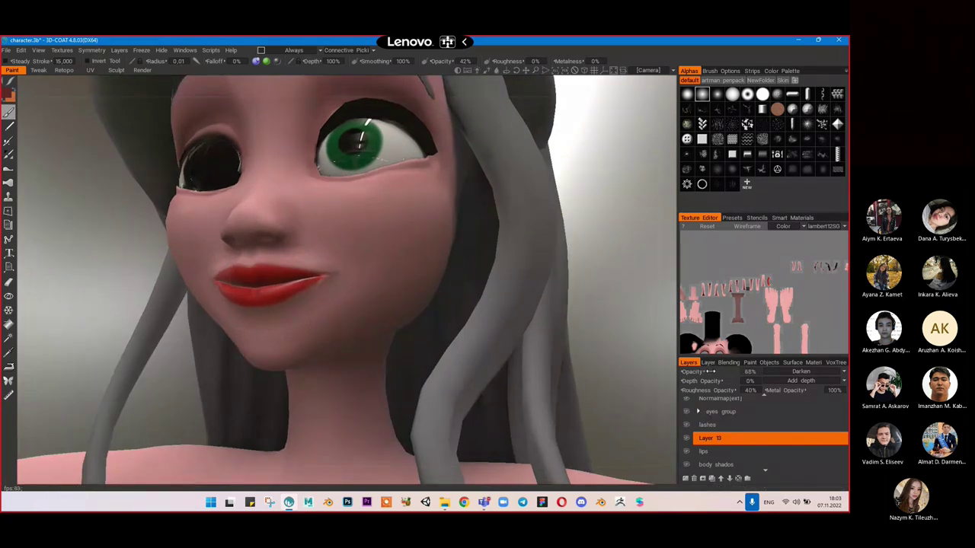
alt+drag(448, 283, 470, 294)
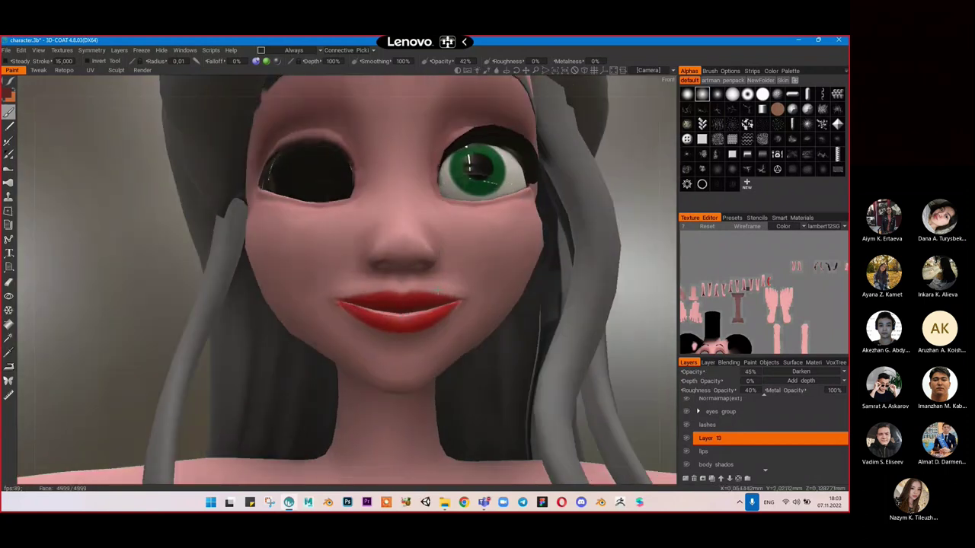
alt+right_drag(469, 294, 411, 286)
Step: Examine the shaded lips on the face and upper body from several angles and distances
alt+drag(412, 286, 372, 322)
alt+middle_drag(373, 323, 338, 290)
alt+right_drag(337, 290, 368, 303)
scroll(343, 297, down, 6)
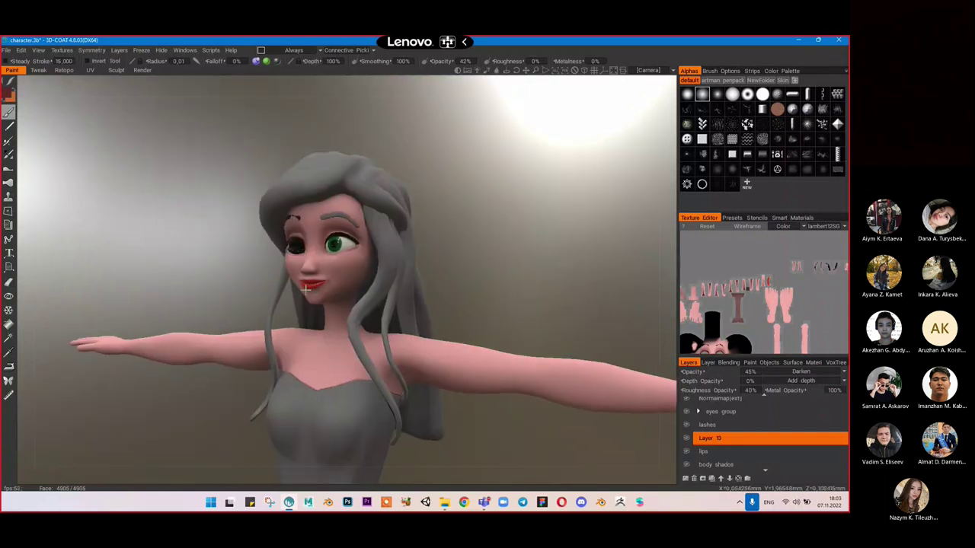
scroll(327, 298, up, 4)
scroll(331, 302, up, 1)
alt+middle_drag(300, 287, 304, 300)
scroll(306, 300, down, 5)
alt+drag(335, 296, 405, 294)
scroll(426, 290, up, 5)
scroll(419, 248, down, 4)
scroll(420, 248, down, 4)
alt+drag(420, 247, 373, 240)
scroll(401, 251, up, 2)
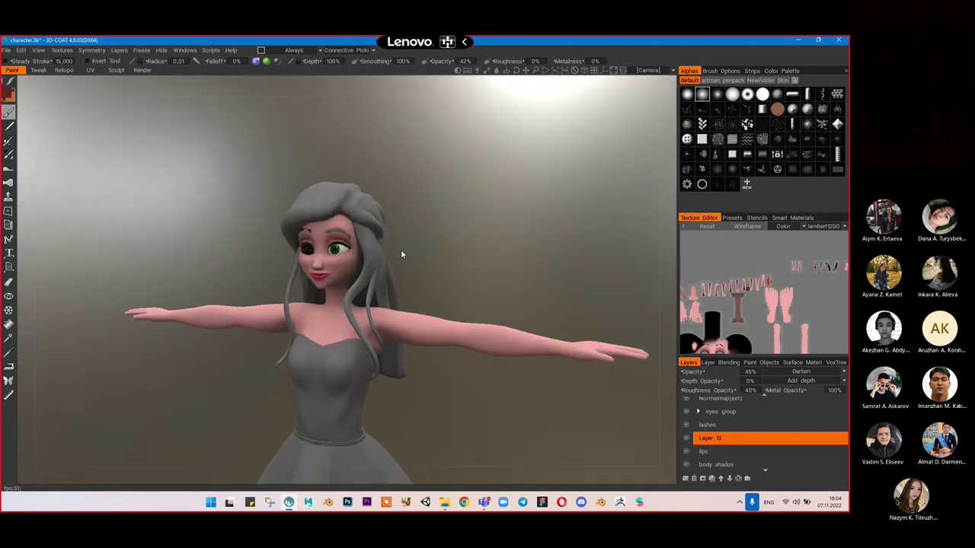
alt+middle_drag(416, 234, 417, 252)
scroll(762, 426, up, 1)
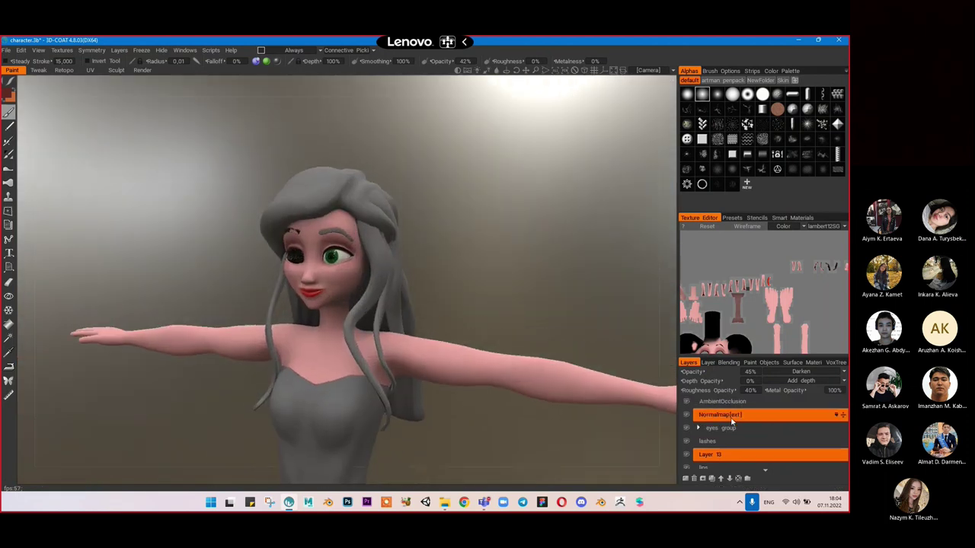
Step: Set the AmbientOcclusion layer's opacity to 60% and save the scene
click(722, 401)
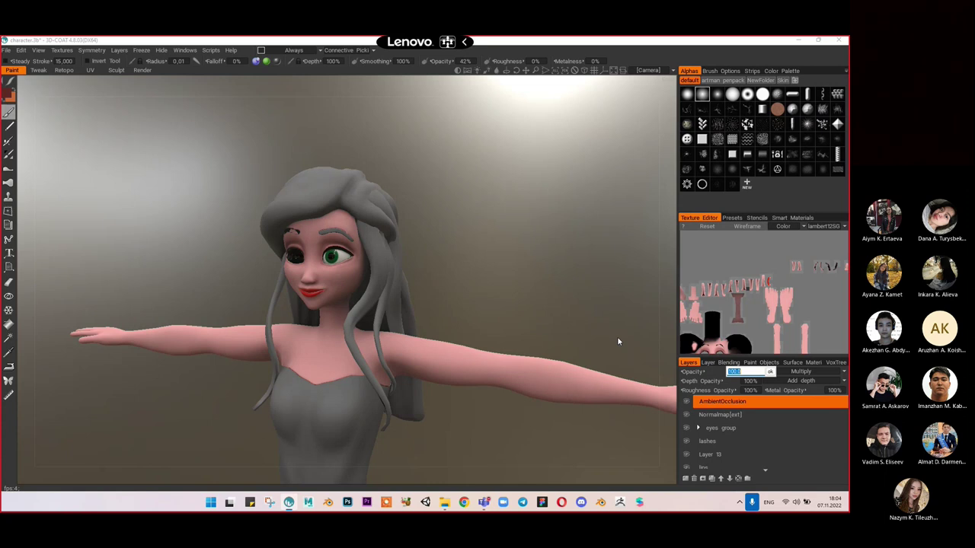
text(60)
key(Return)
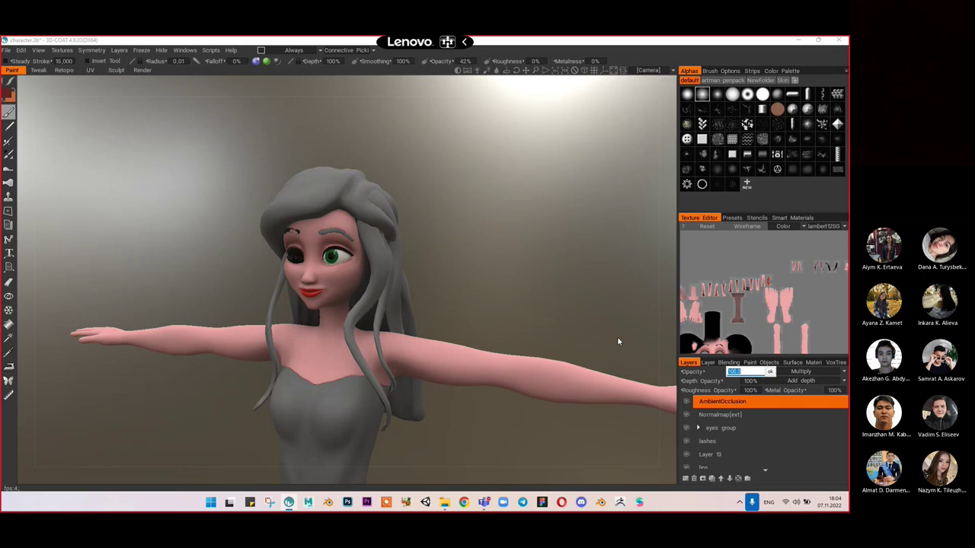
text(60)
key(Return)
key(s)
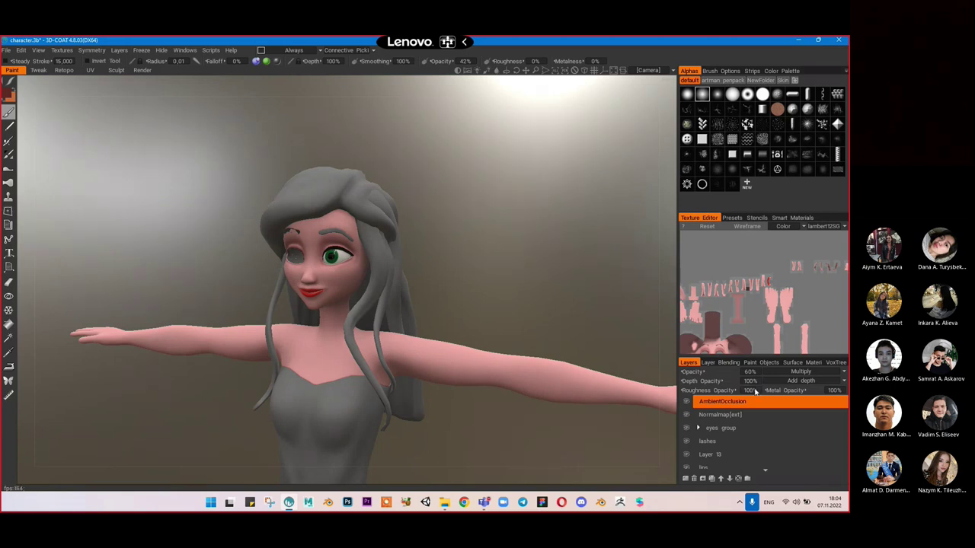
Step: Examine the face and upper body with the softened ambient occlusion from the front and the side
mouse_move(528, 261)
mouse_down()
mouse_move(385, 254)
mouse_move(520, 259)
mouse_up()
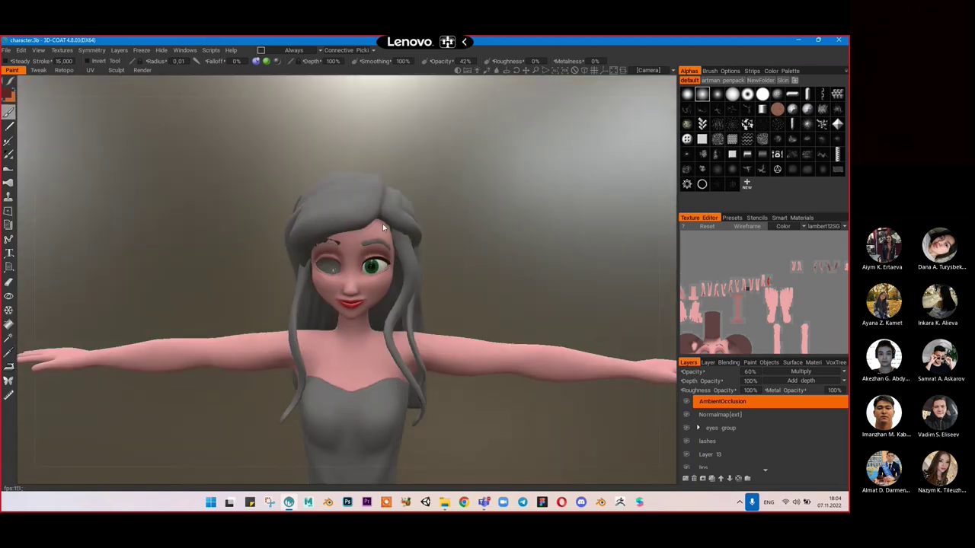
scroll(383, 224, up, 10)
scroll(424, 231, down, 10)
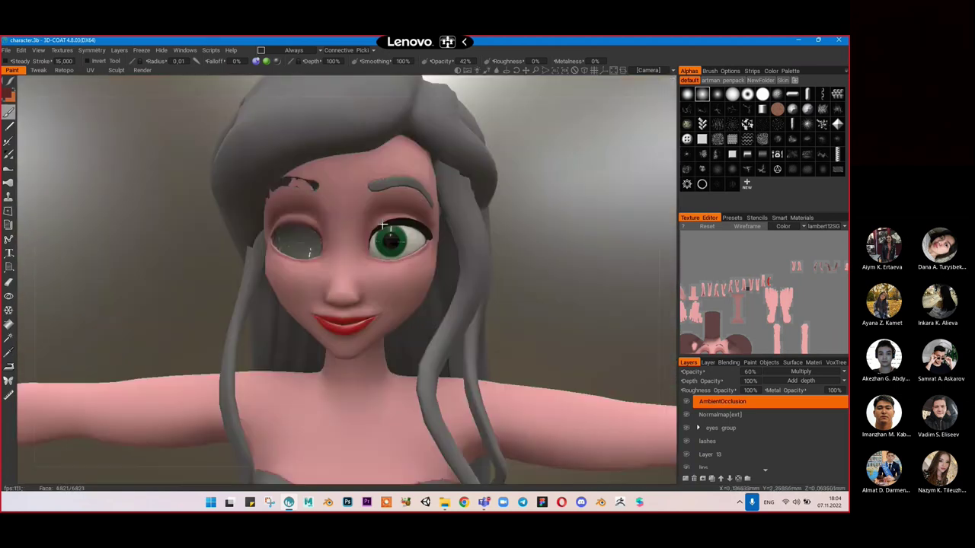
scroll(383, 225, down, 4)
drag(499, 251, 432, 277)
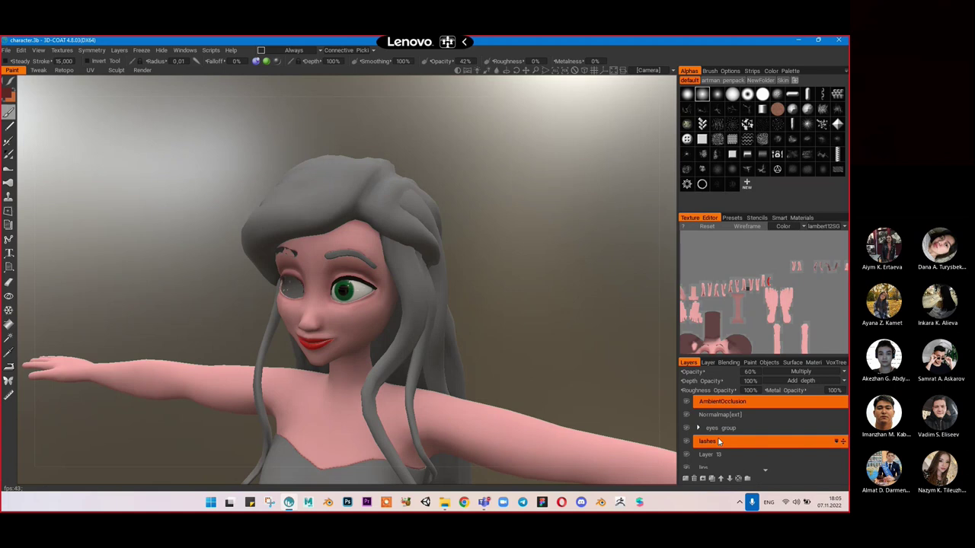
Step: Add a new layer directly below AmbientOcclusion and name it hairs
click(683, 480)
scroll(729, 426, down, 3)
scroll(728, 425, up, 3)
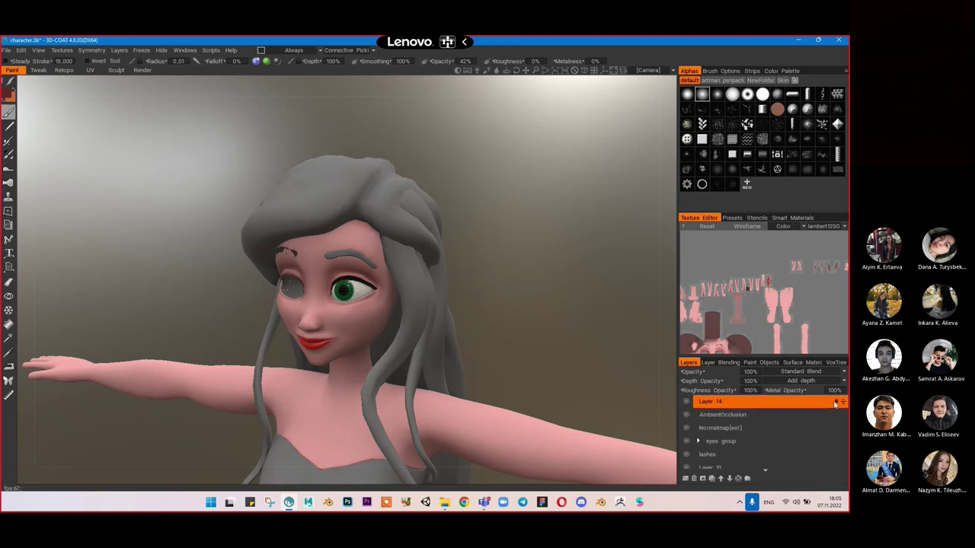
drag(836, 404, 841, 421)
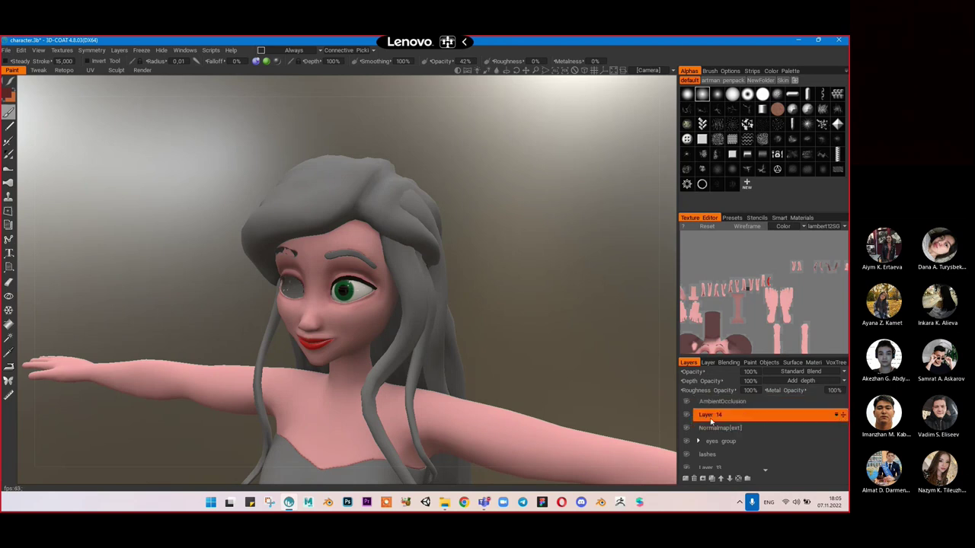
double_click(712, 416)
text(hai)
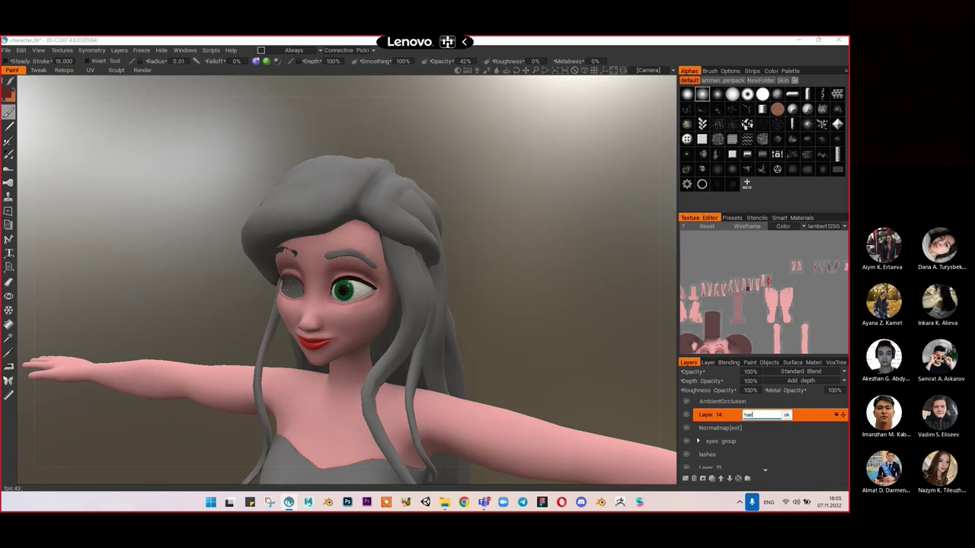
text(rs)
key(Return)
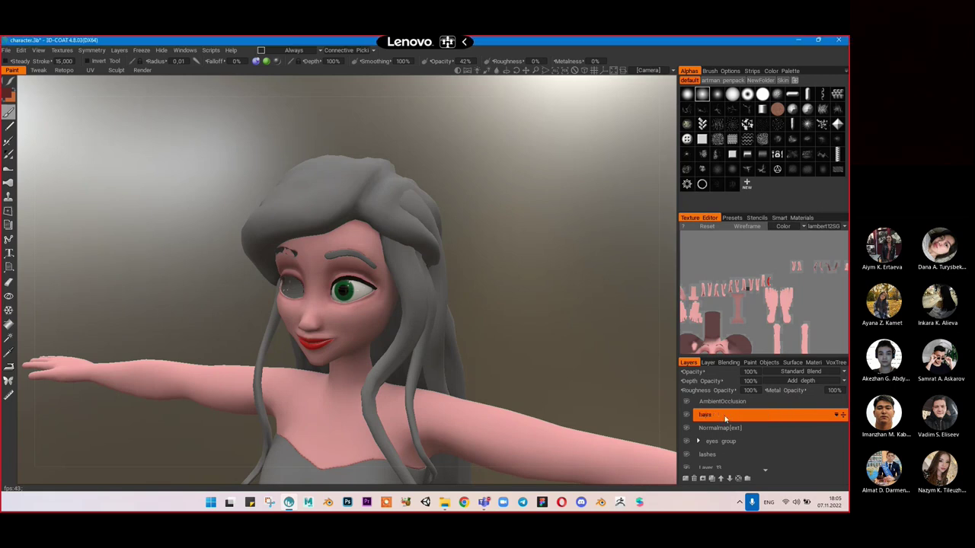
Step: Hide every surface material except lambert6SG so that only the hair and eyebrows are displayed
click(799, 363)
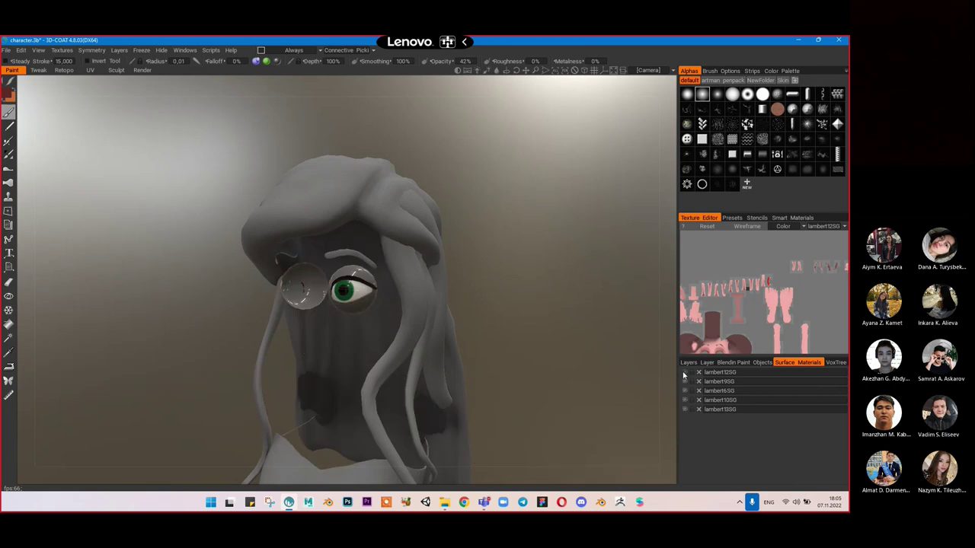
click(685, 390)
click(685, 390)
click(686, 401)
click(684, 407)
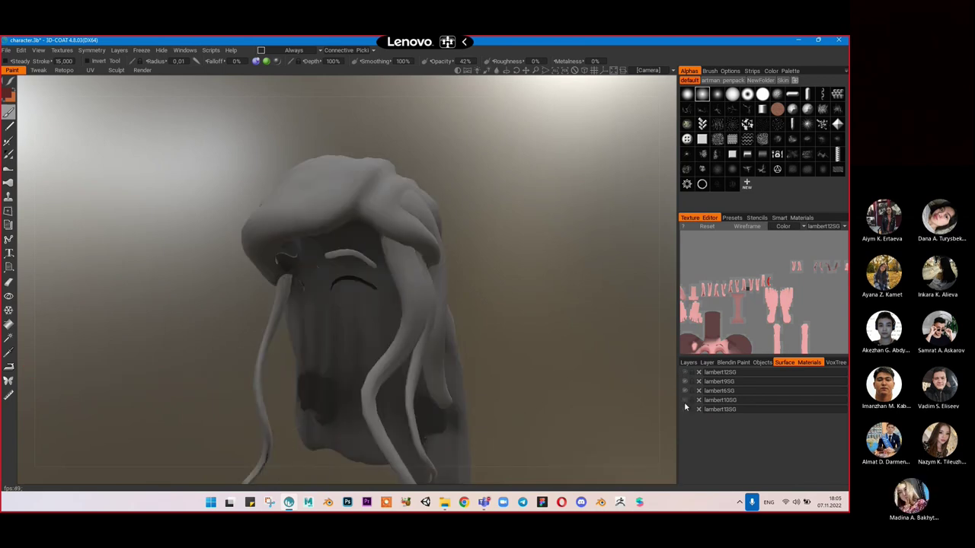
click(685, 383)
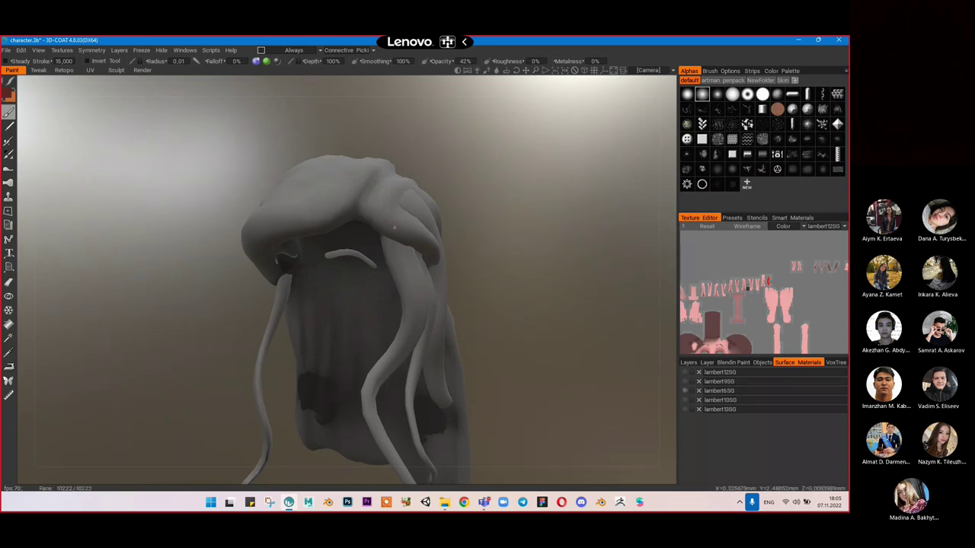
middle_drag(463, 276, 468, 207)
scroll(450, 208, down, 5)
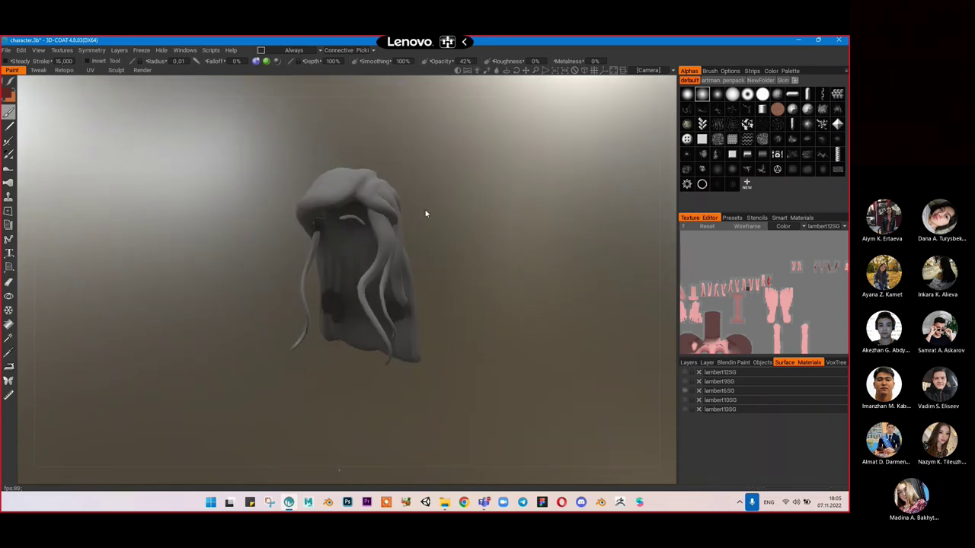
Step: Return to the hairs layer and set the paint colour to a strong red, about RGB 177, 7, 0
click(688, 362)
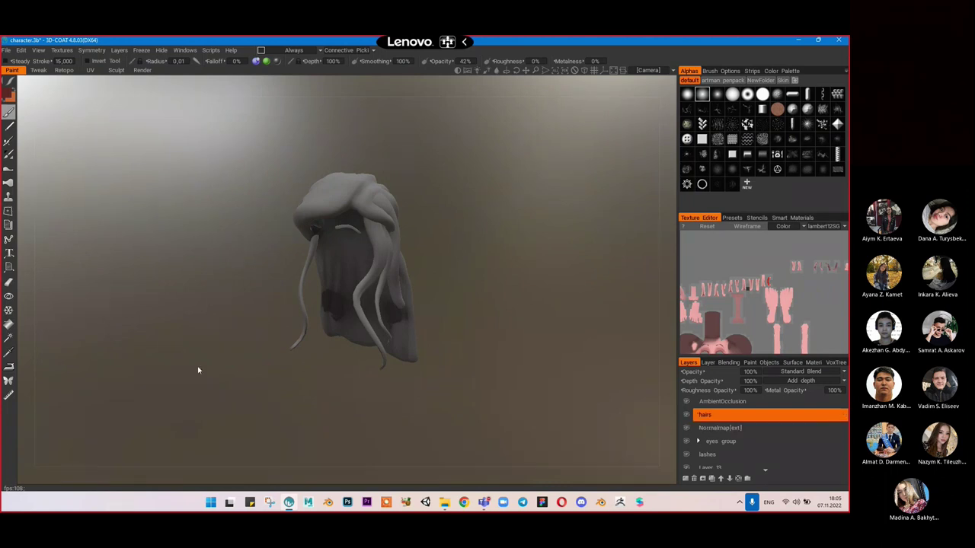
click(8, 93)
drag(358, 263, 380, 276)
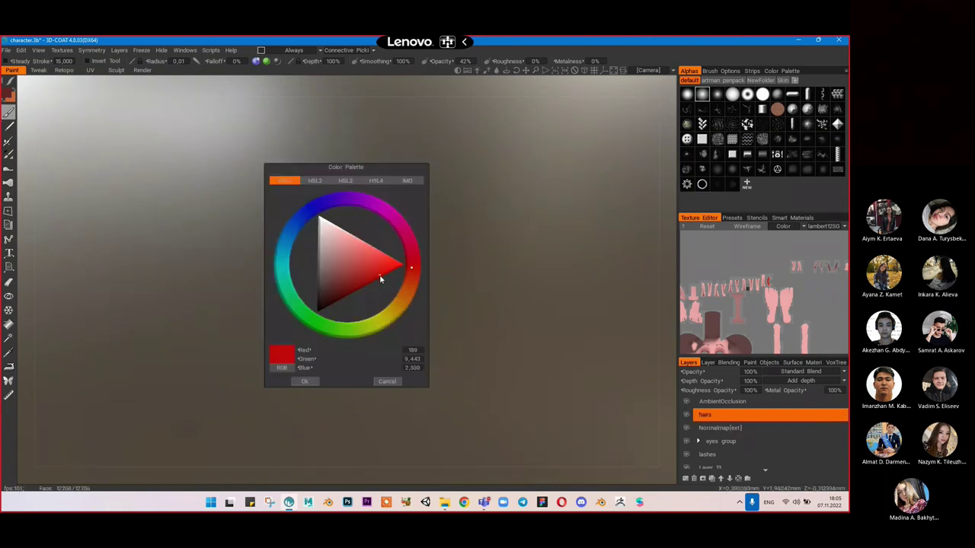
click(305, 381)
Step: Raise the brush opacity to 100%, enlarge the radius to about 0.396, and paint the upper front of the hair red
alt+drag(357, 212, 313, 226)
scroll(328, 227, up, 2)
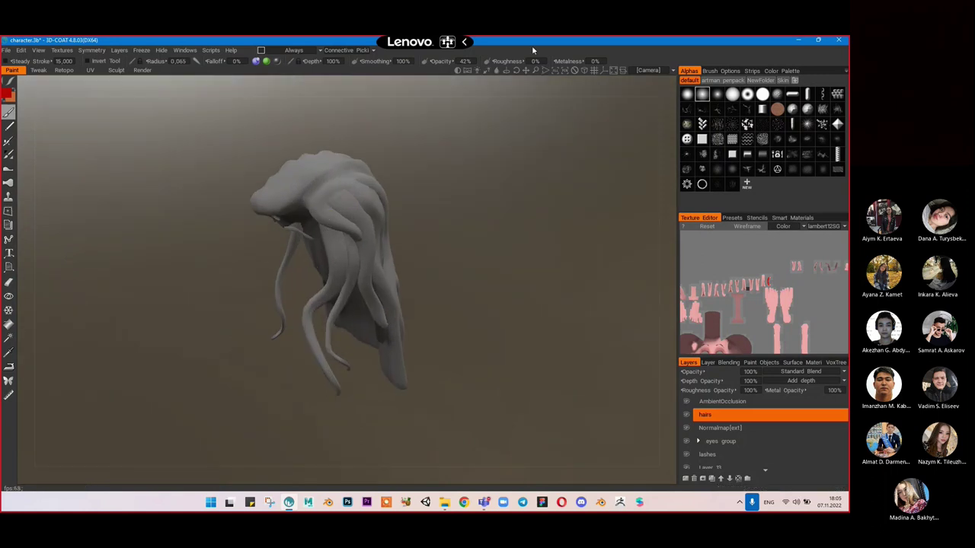
drag(489, 56, 533, 79)
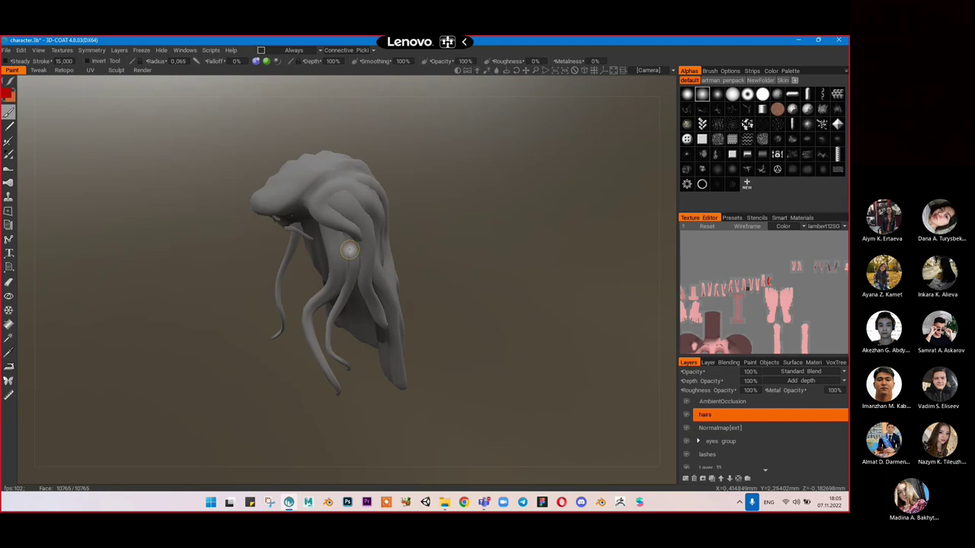
right_drag(319, 191, 336, 180)
drag(332, 178, 307, 203)
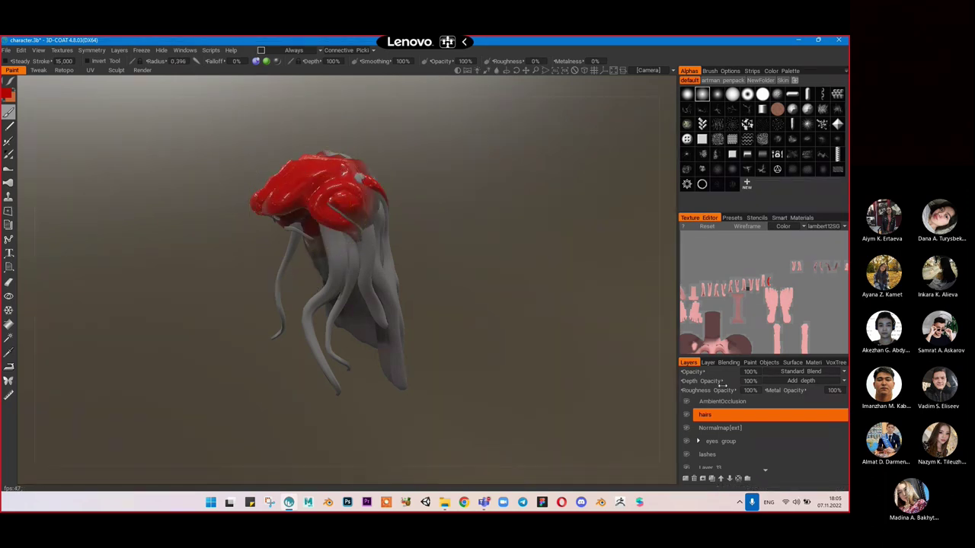
Step: Set the hairs layer's depth opacity to 0% and its roughness opacity to 30%
double_click(748, 382)
text(0)
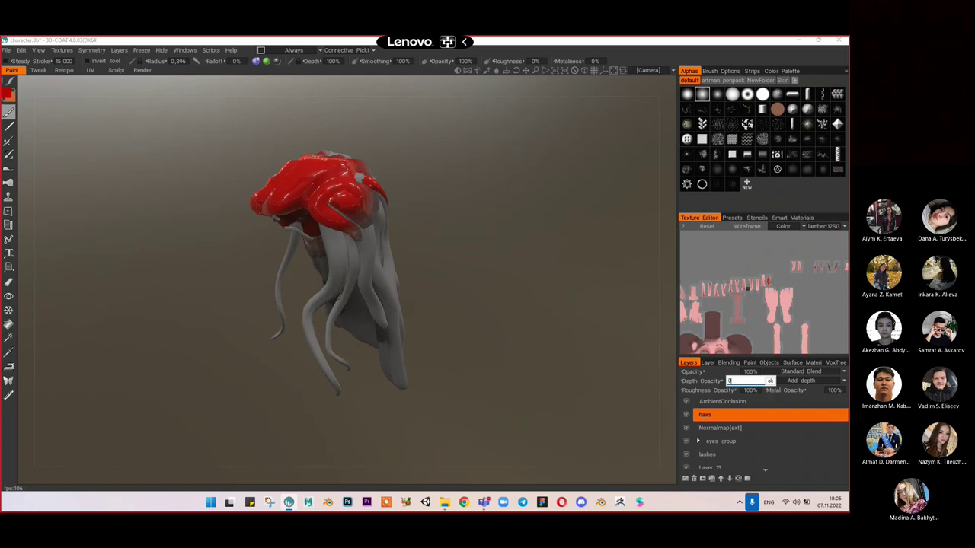
key(Return)
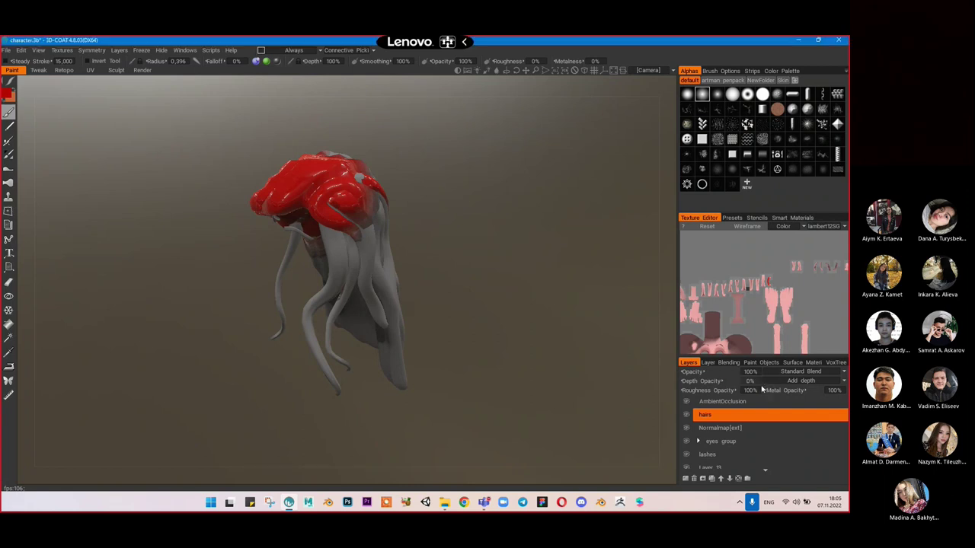
double_click(762, 389)
text(20)
key(Return)
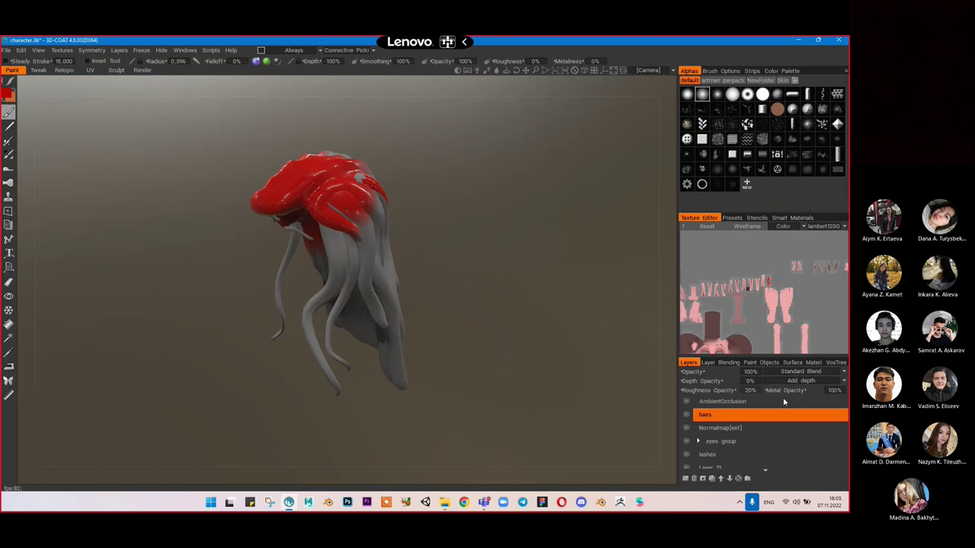
double_click(754, 390)
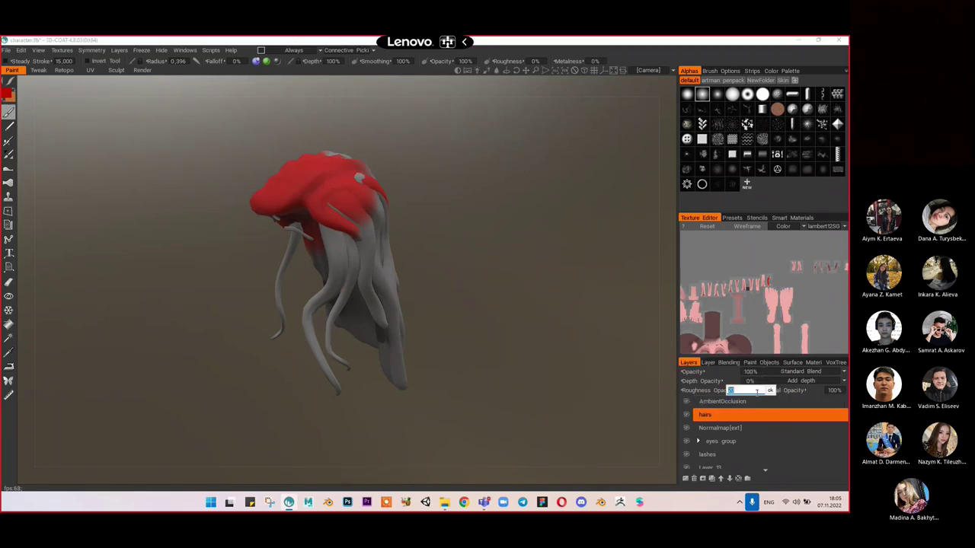
key(Return)
Step: Paint the long strands on the side and back of the hair red
mouse_move(370, 226)
alt+mouse_down()
mouse_move(328, 221)
mouse_move(338, 303)
mouse_move(297, 185)
mouse_move(304, 283)
mouse_move(294, 370)
mouse_move(303, 346)
alt+mouse_up()
alt+drag(347, 253, 298, 275)
mouse_move(319, 199)
mouse_down()
mouse_move(338, 269)
mouse_move(337, 398)
mouse_move(323, 366)
mouse_up()
Step: Display the lambert6SG hair texture in the texture editor
click(831, 228)
click(831, 236)
click(831, 228)
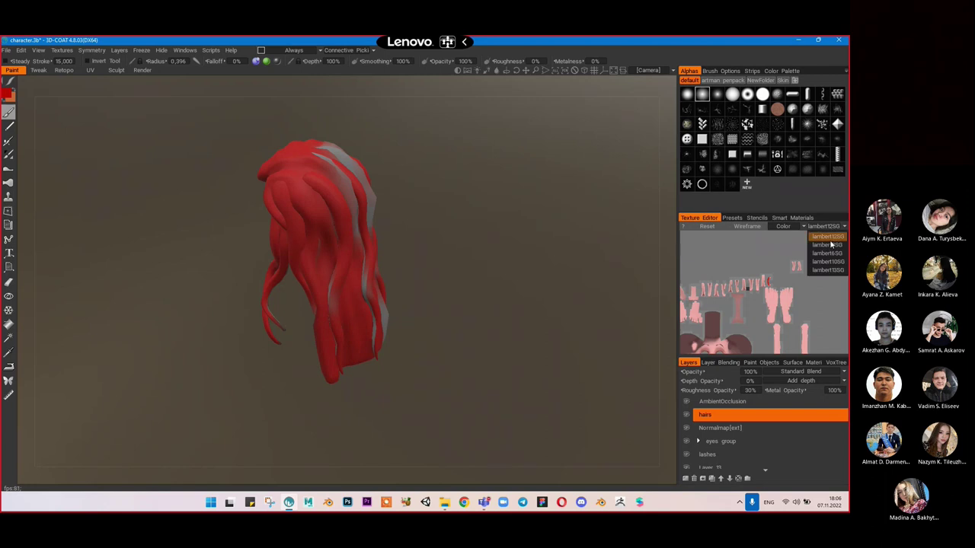
click(830, 245)
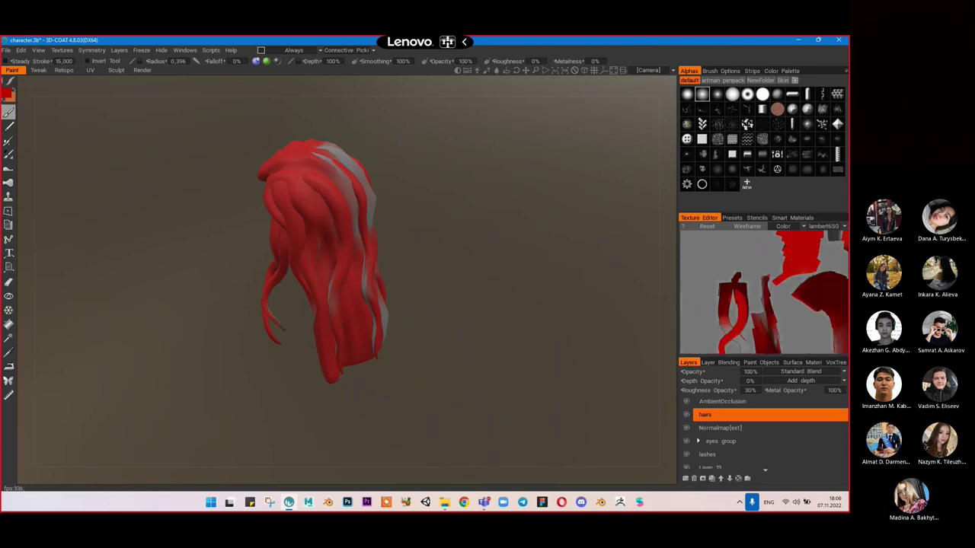
Step: Paint the remaining grey hair islands red on the lambert6SG texture with a 5.131 brush radius at 100% opacity
scroll(774, 308, down, 5)
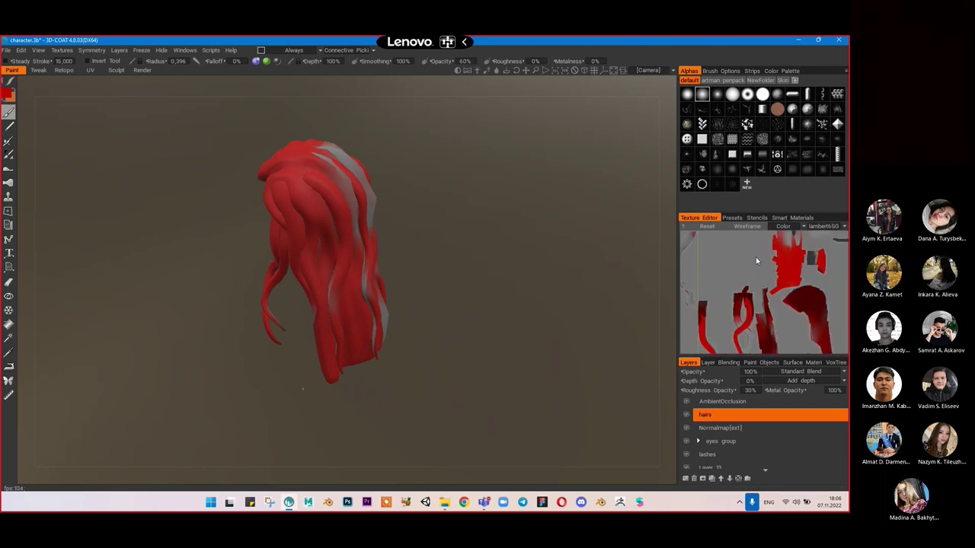
middle_drag(789, 302, 761, 267)
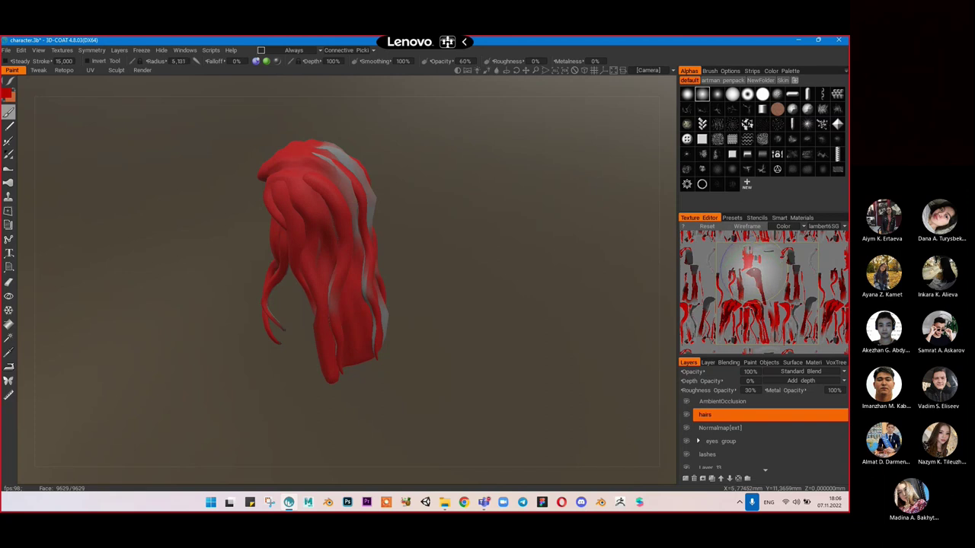
mouse_move(776, 259)
middle_down()
mouse_move(805, 257)
mouse_move(793, 255)
middle_up()
drag(444, 63, 547, 64)
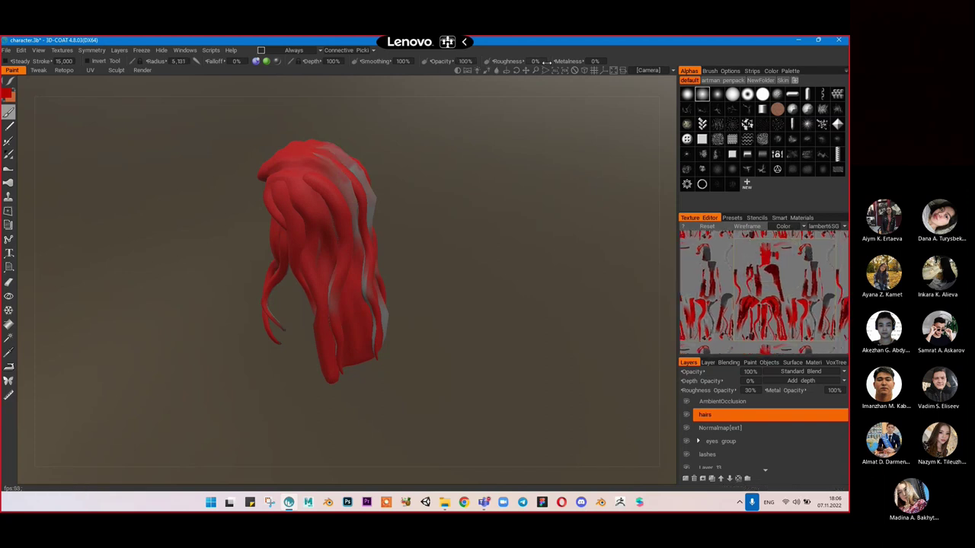
middle_drag(797, 277, 805, 259)
drag(787, 246, 780, 245)
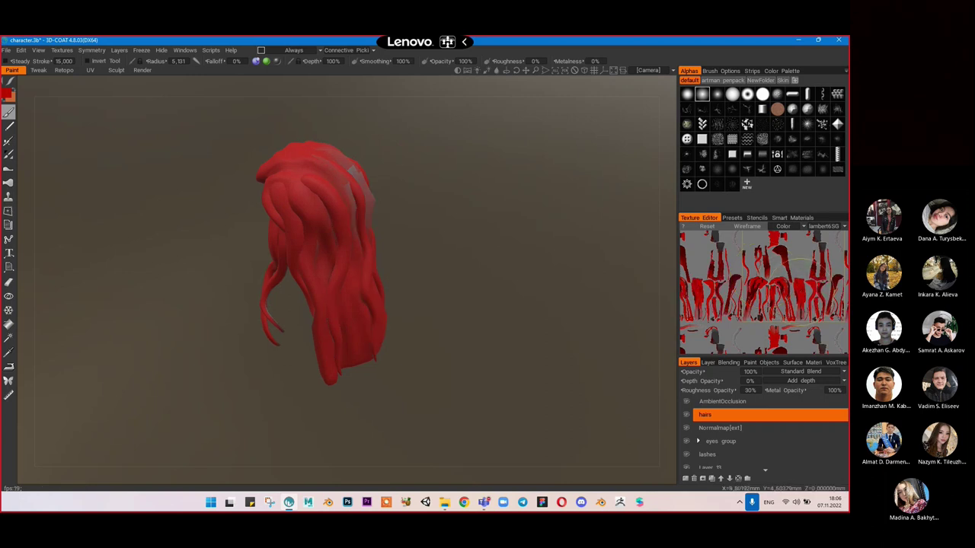
drag(800, 293, 813, 306)
middle_drag(772, 309, 764, 317)
middle_drag(815, 277, 810, 275)
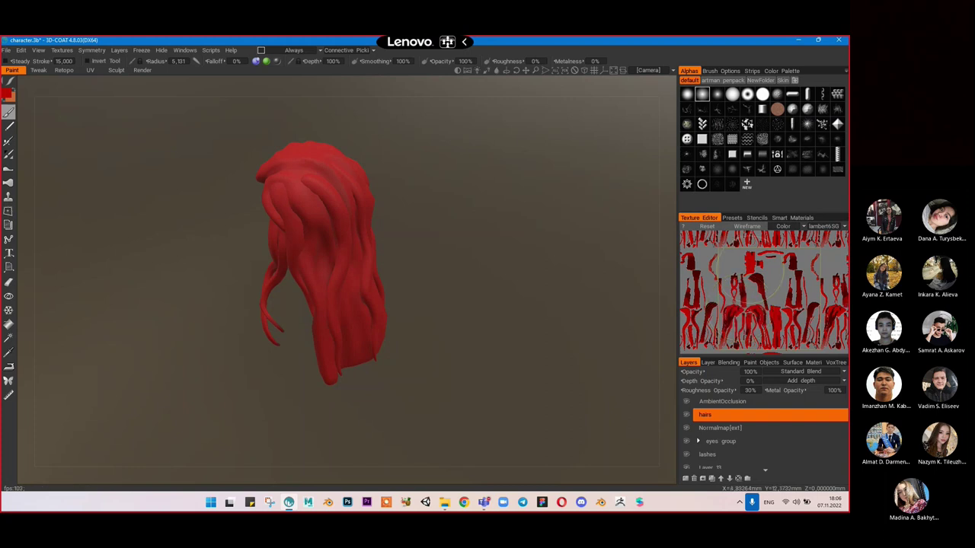
Step: Examine the hairs layer's blending settings and check the red hair for gaps on its texture and on the model
click(710, 362)
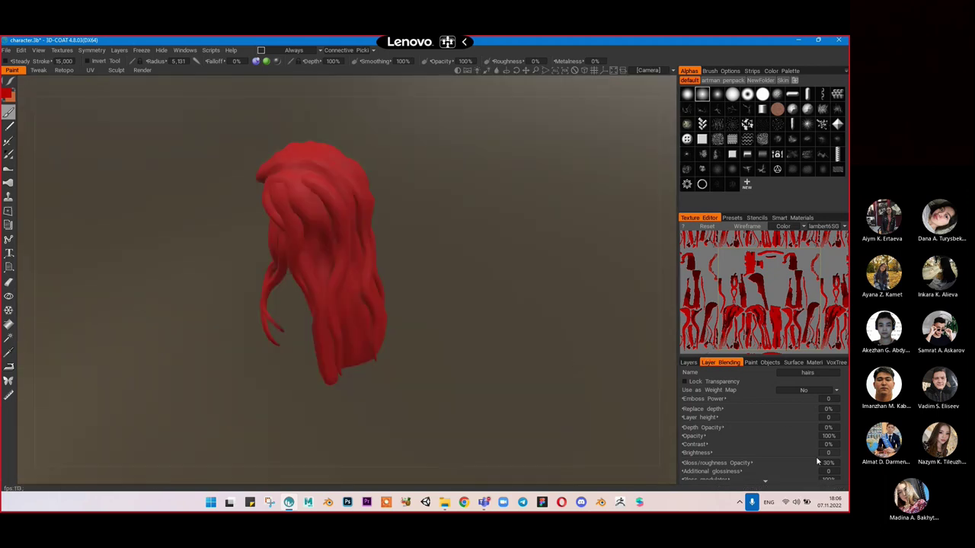
middle_drag(805, 261, 778, 274)
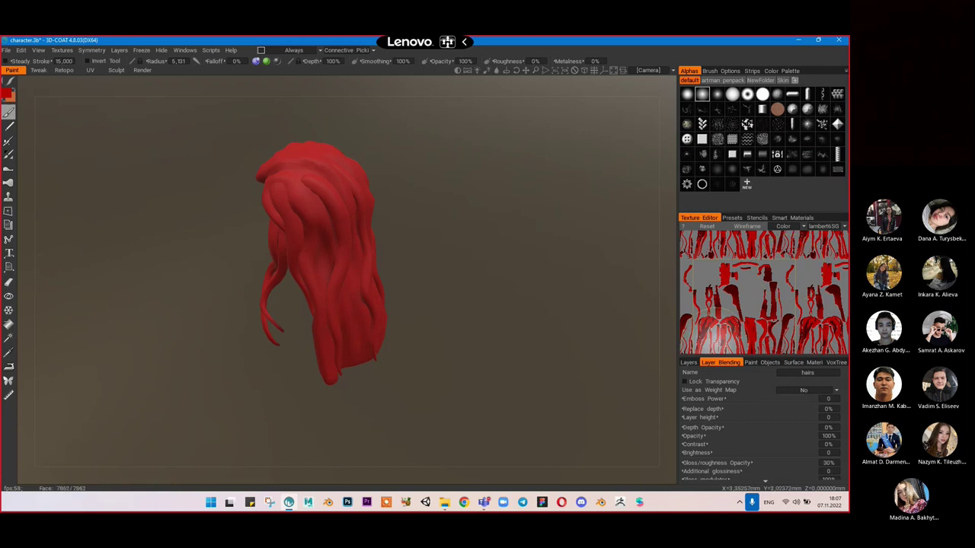
middle_drag(760, 300, 773, 269)
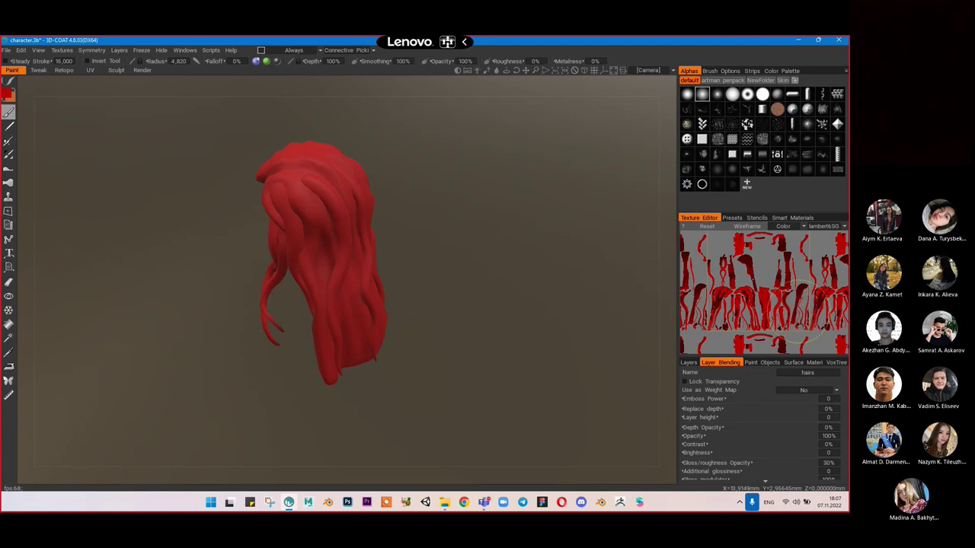
mouse_move(769, 268)
middle_down()
mouse_move(766, 283)
mouse_move(775, 261)
middle_up()
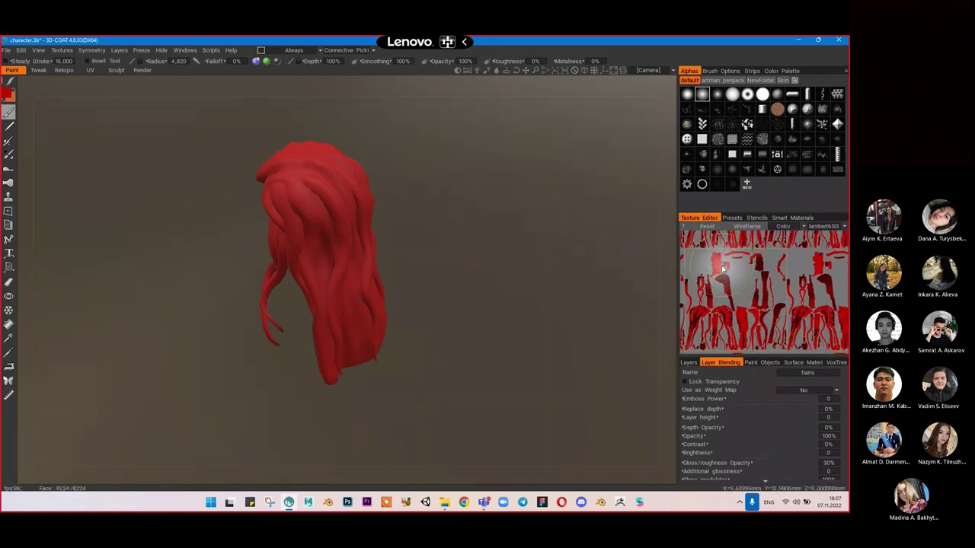
mouse_move(758, 338)
middle_down()
mouse_move(778, 336)
mouse_move(750, 333)
mouse_move(770, 326)
middle_up()
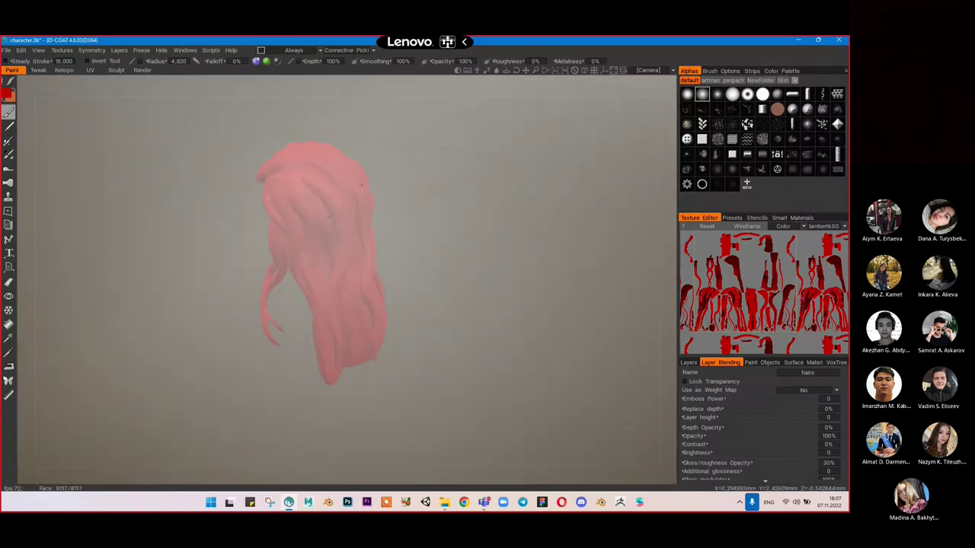
right_drag(369, 190, 336, 222)
mouse_move(337, 222)
alt+mouse_down()
mouse_move(342, 211)
mouse_move(477, 197)
mouse_move(451, 218)
alt+mouse_up()
mouse_move(451, 218)
middle_down()
mouse_move(456, 233)
mouse_move(365, 210)
middle_up()
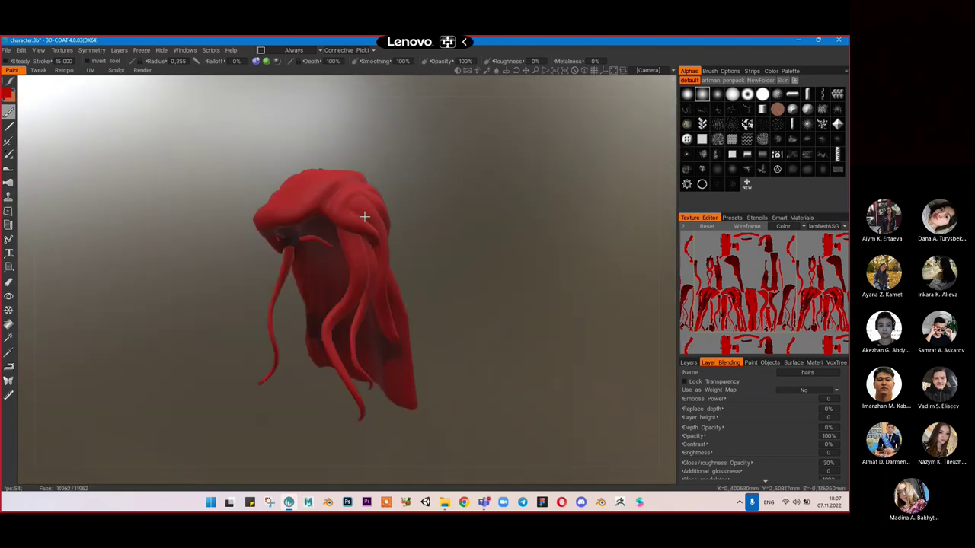
Step: Add a new layer directly above hairs and choose a darker red as the paint colour
click(689, 363)
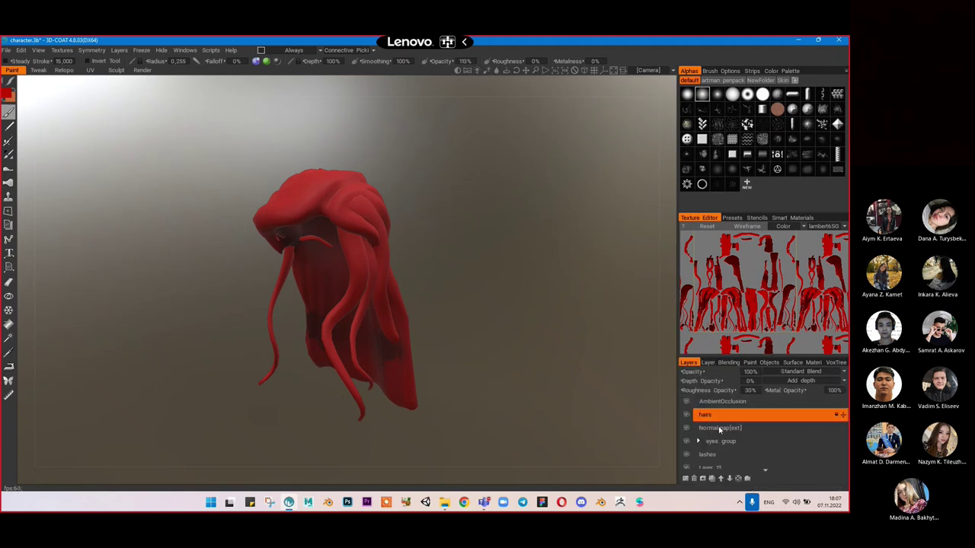
click(685, 478)
middle_drag(511, 255, 455, 201)
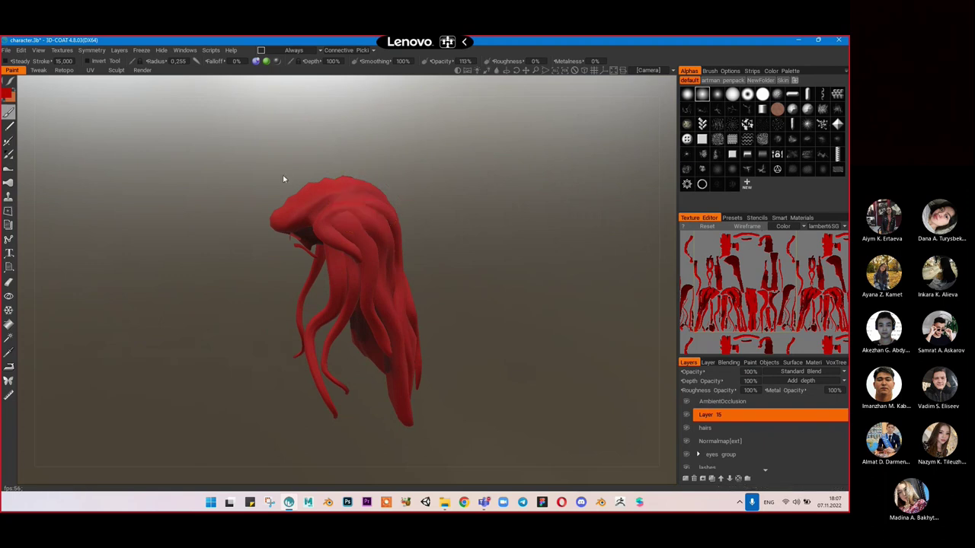
scroll(304, 185, up, 5)
middle_drag(304, 183, 194, 152)
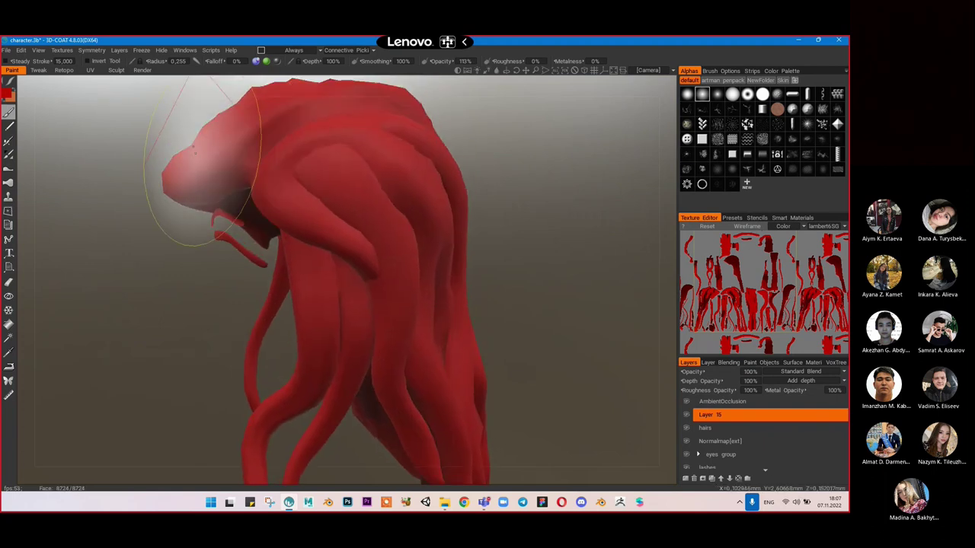
click(7, 94)
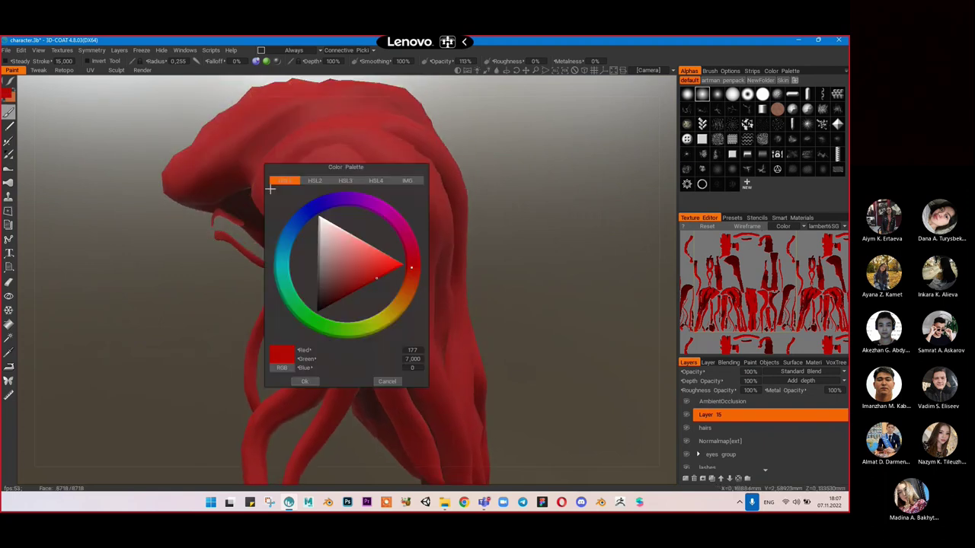
click(347, 285)
click(305, 382)
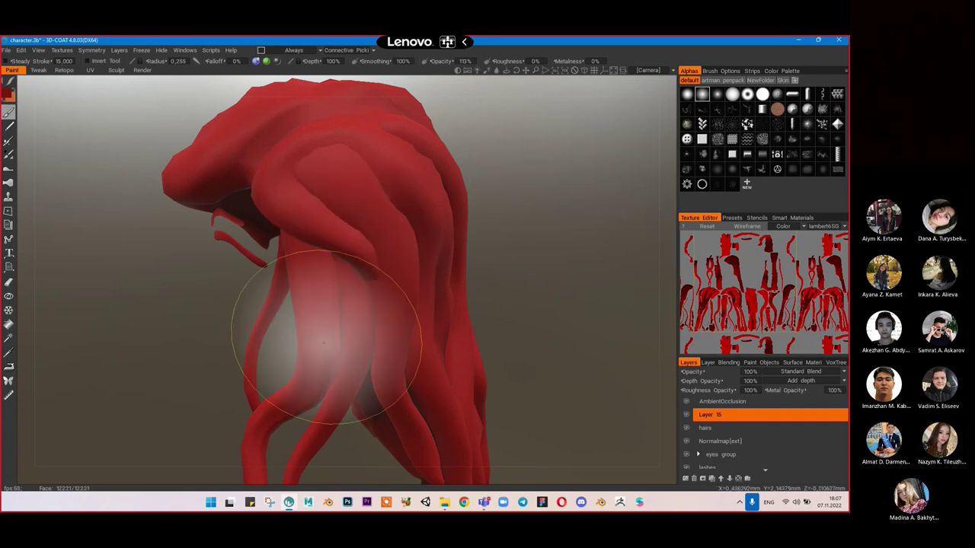
Step: Try a dark red stroke on the side of the hair with a 0.069 brush radius and undo it
right_drag(296, 215, 306, 171)
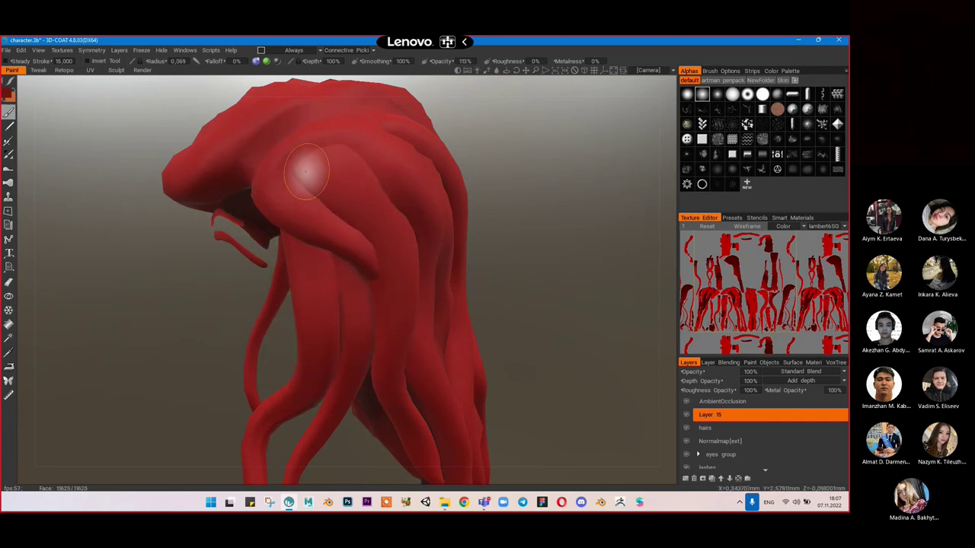
drag(306, 171, 355, 210)
key(ctrl+z)
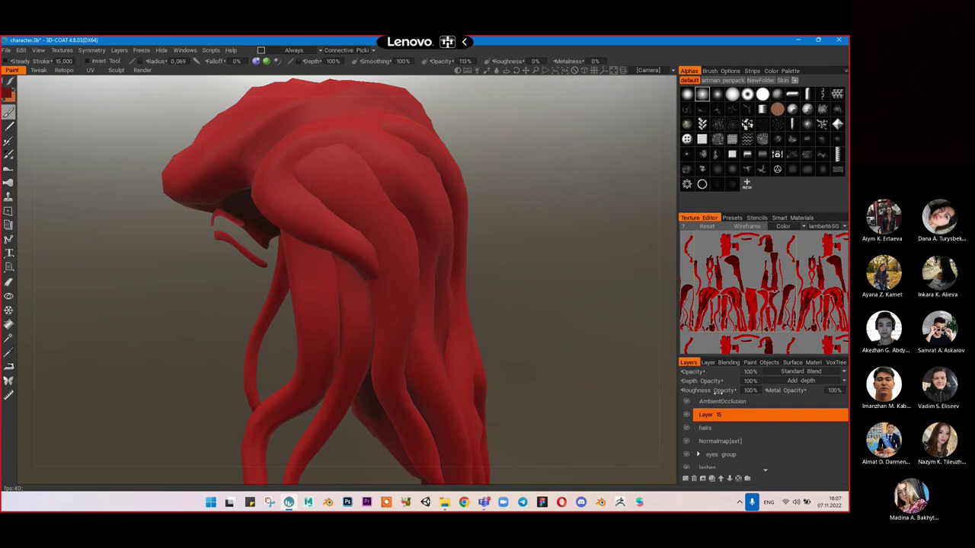
Step: Set the new layer above hairs to 0% depth opacity and 30% roughness opacity
click(752, 380)
text(0)
key(Return)
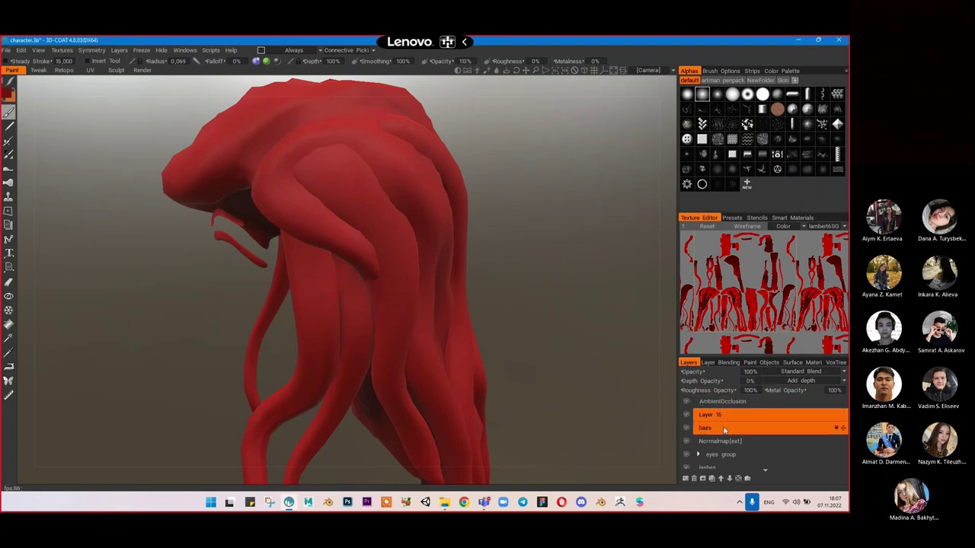
click(726, 429)
click(722, 415)
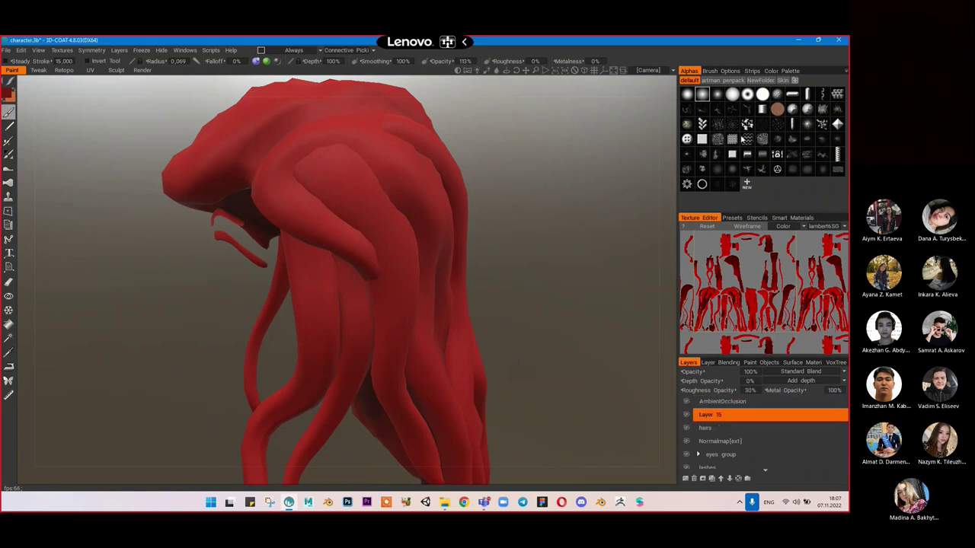
Step: Choose the softer round brush alpha and try a dark stroke across the side locks, undoing it
click(716, 95)
mouse_move(285, 203)
mouse_down()
mouse_move(305, 182)
mouse_move(378, 261)
mouse_up()
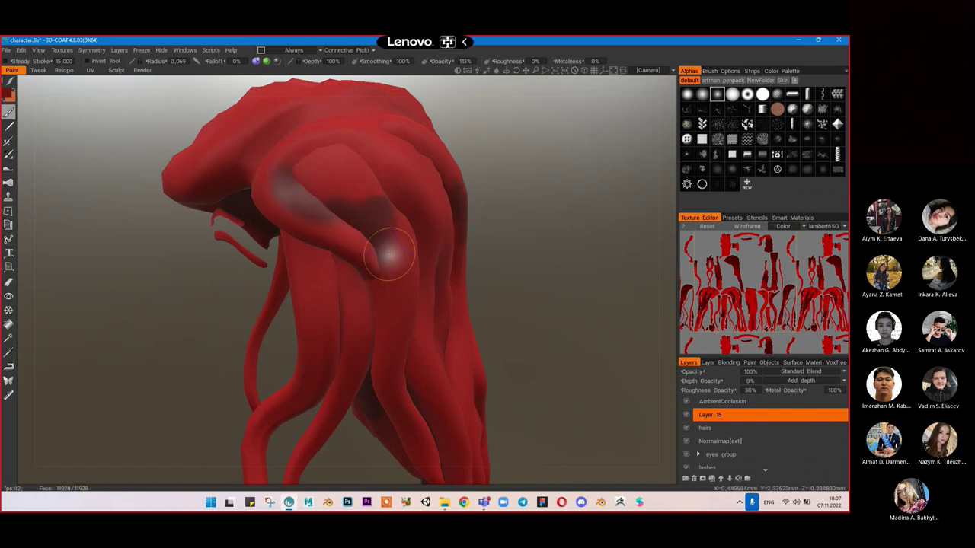
key(ctrl+z)
Step: Change the shading layer's blend mode to Multiply, test it with a stroke on the side hair and undo the stroke
click(813, 371)
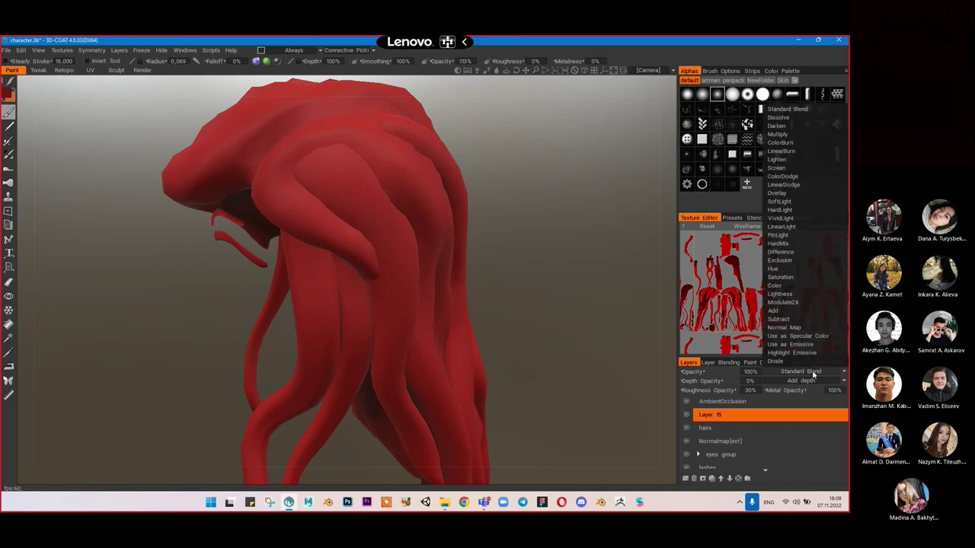
click(800, 135)
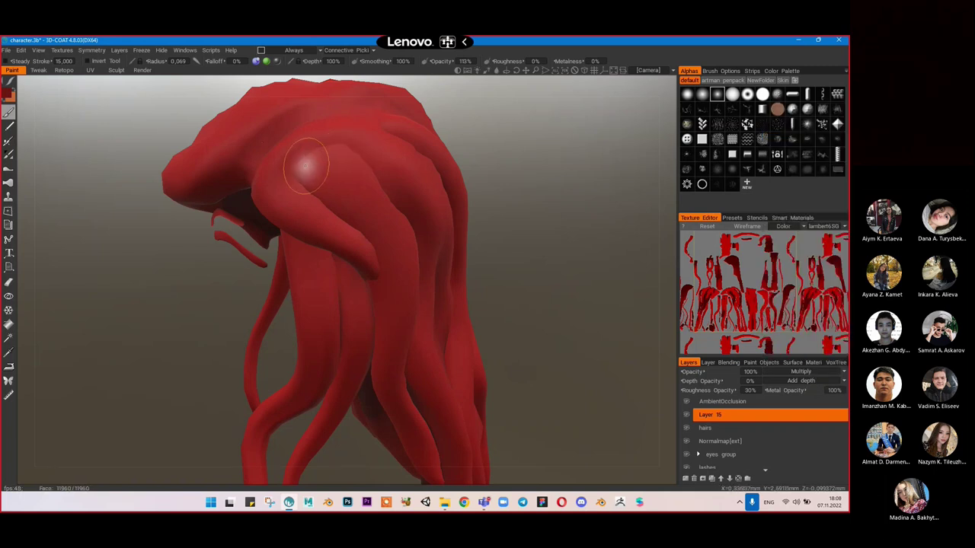
drag(309, 167, 369, 217)
key(ctrl+z)
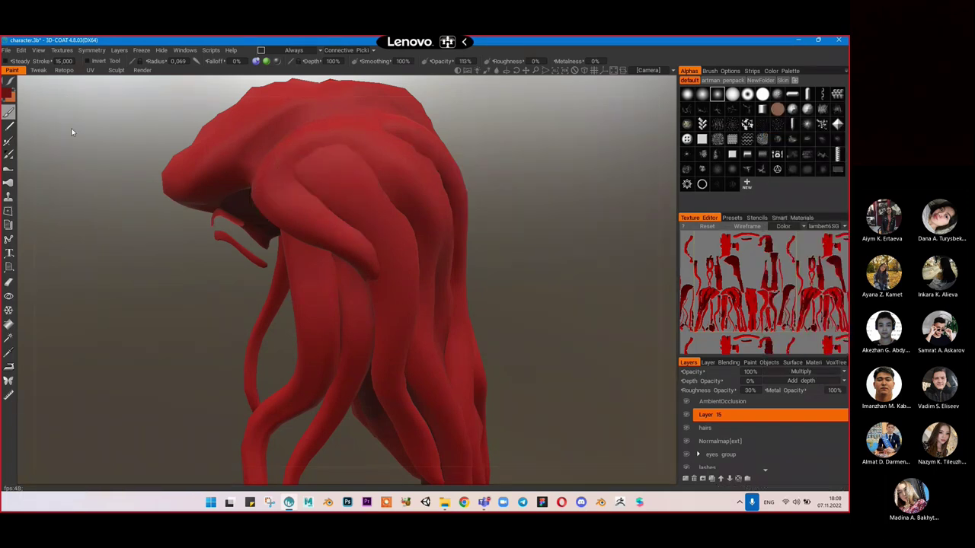
Step: Adjust the dark red paint colour and lower the brush opacity to 26%
click(8, 92)
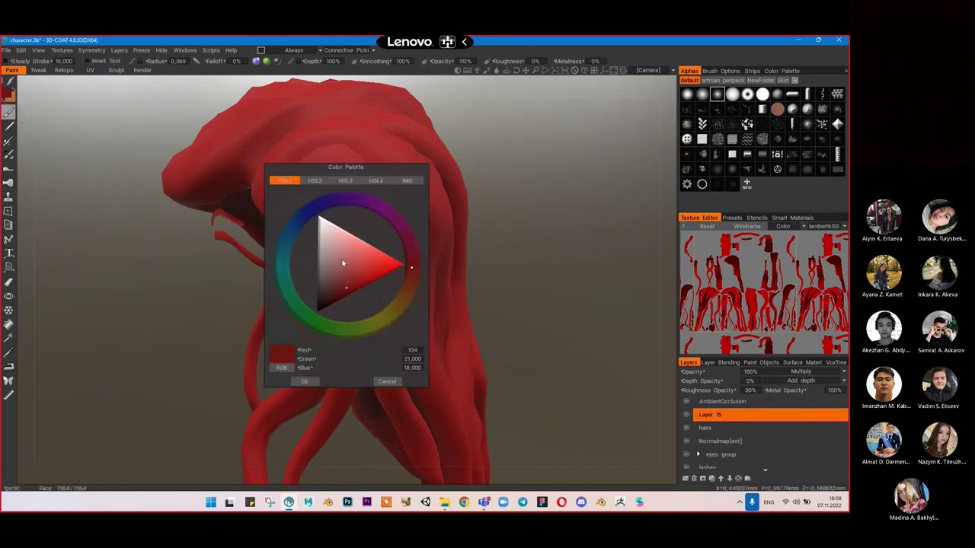
mouse_move(332, 284)
mouse_down()
mouse_move(358, 292)
mouse_move(349, 290)
mouse_up()
click(304, 381)
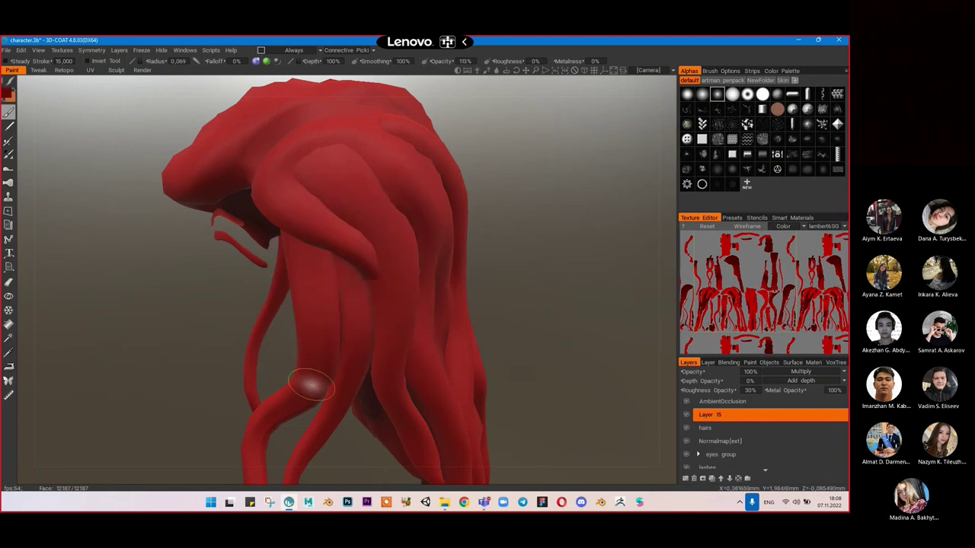
drag(433, 61, 384, 78)
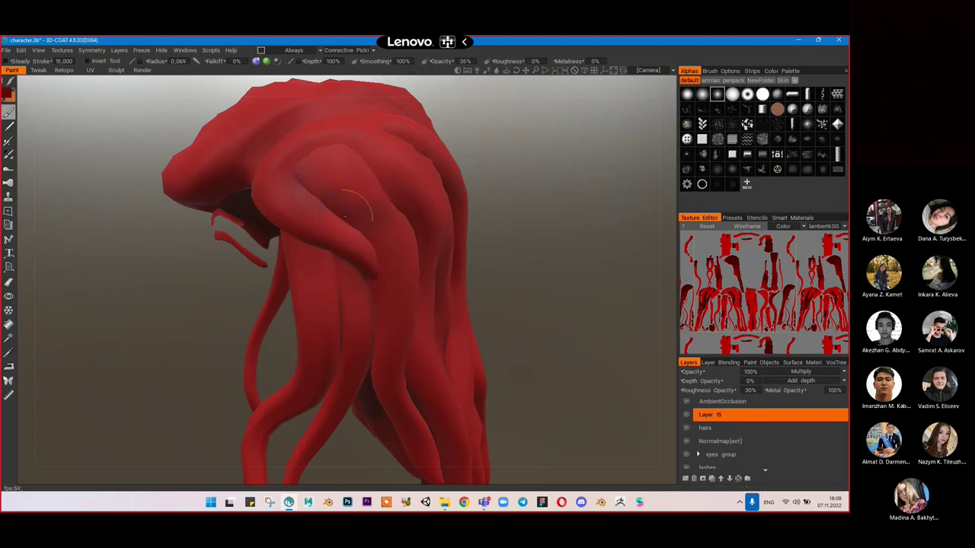
Step: Shade the recesses between the side and back strands in dark red with a 0.047 brush radius at 26% opacity
mouse_move(358, 183)
alt+mouse_down()
mouse_move(345, 187)
mouse_move(316, 167)
alt+mouse_up()
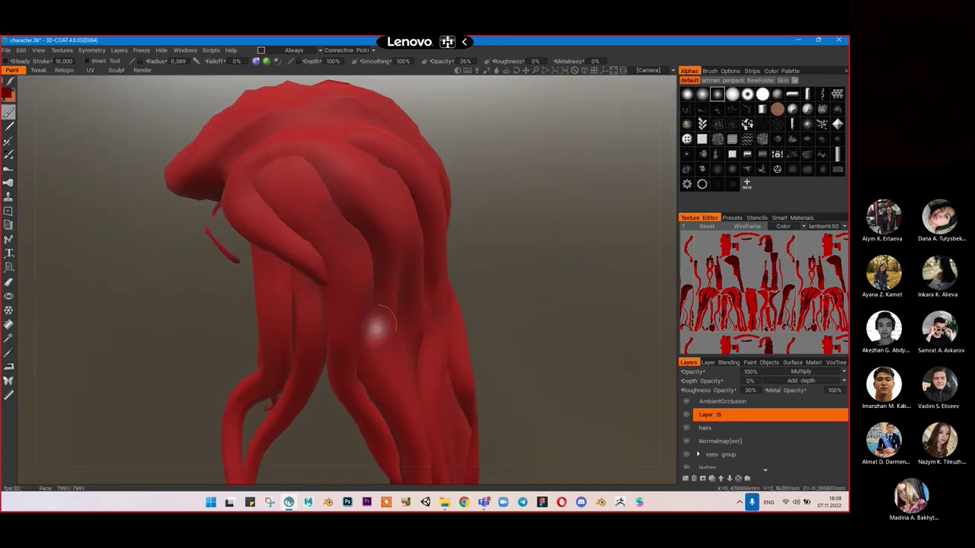
alt+drag(455, 286, 342, 191)
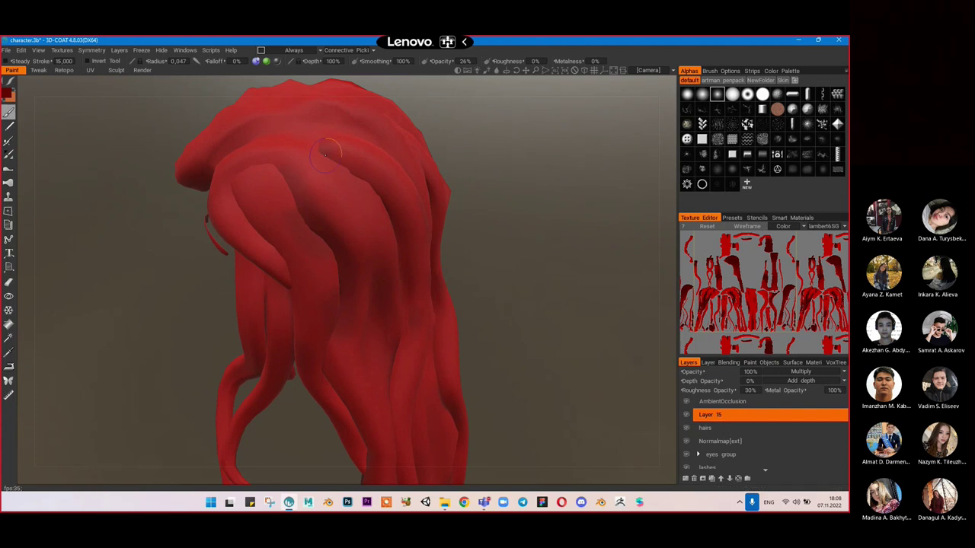
mouse_move(407, 328)
alt+mouse_down()
mouse_move(364, 313)
mouse_move(330, 185)
alt+mouse_up()
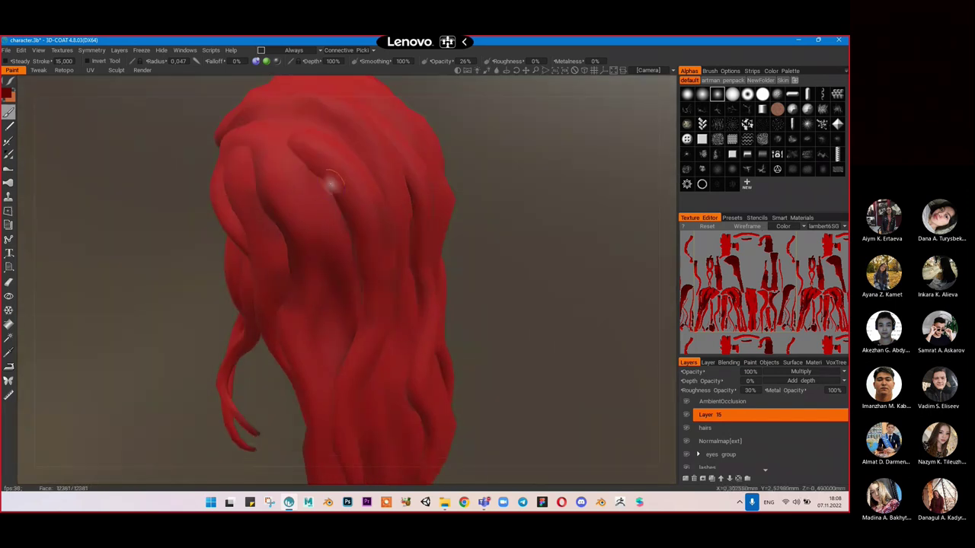
mouse_move(291, 152)
mouse_down()
mouse_move(327, 203)
mouse_move(345, 260)
mouse_up()
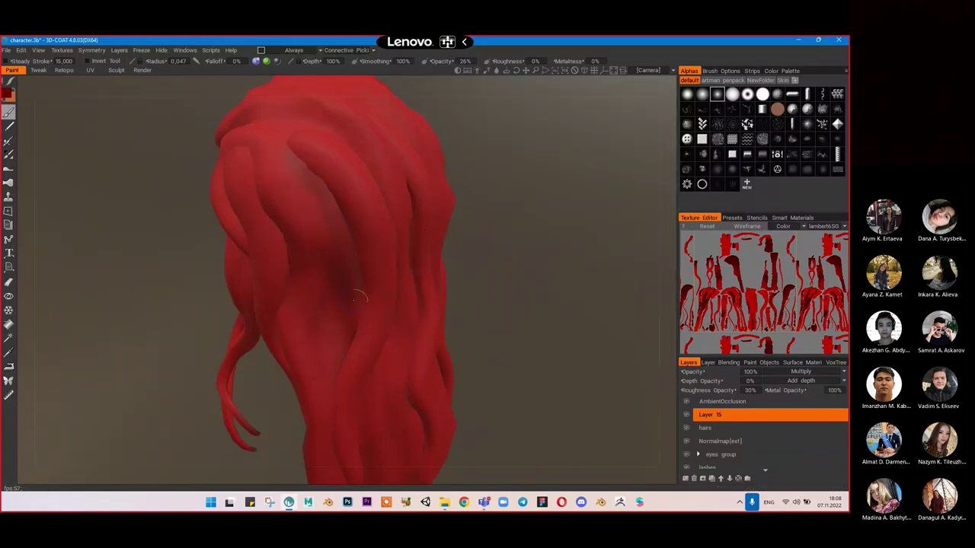
mouse_move(282, 130)
alt+mouse_down()
mouse_move(315, 122)
mouse_move(331, 178)
mouse_move(307, 175)
alt+mouse_up()
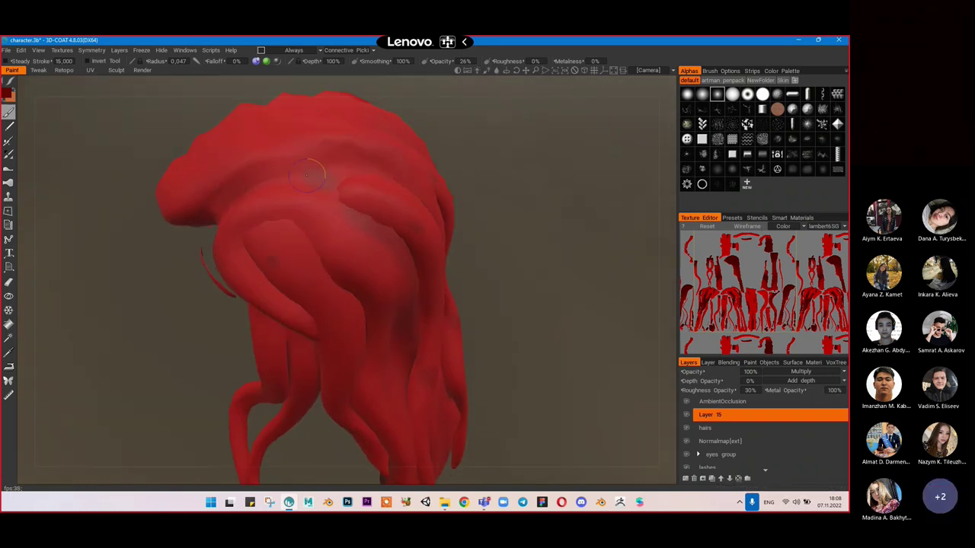
Step: Darken the grooves around the crown and upper back strands using the 0.047 radius brush at 26% opacity
alt+drag(381, 154, 398, 152)
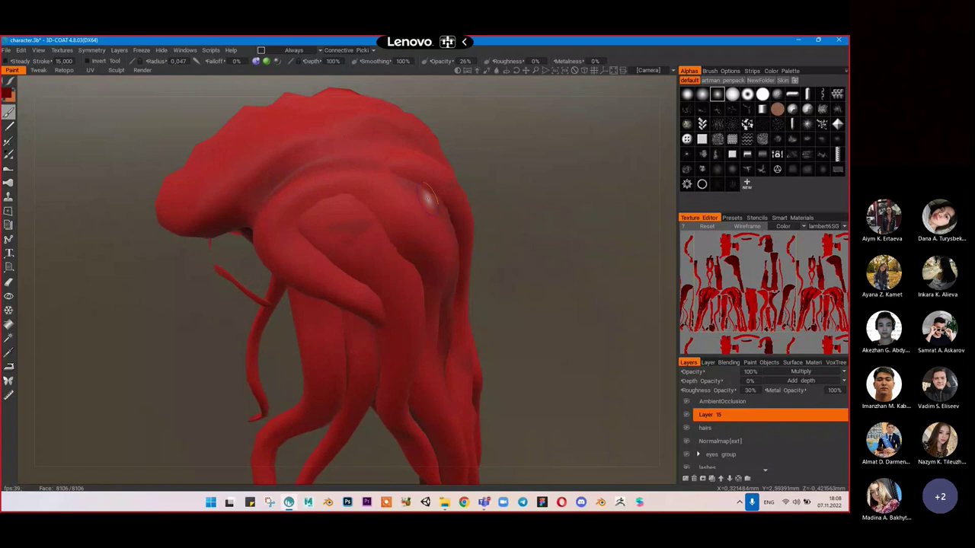
mouse_move(424, 211)
middle_down()
mouse_move(414, 191)
mouse_move(434, 211)
mouse_move(368, 235)
middle_up()
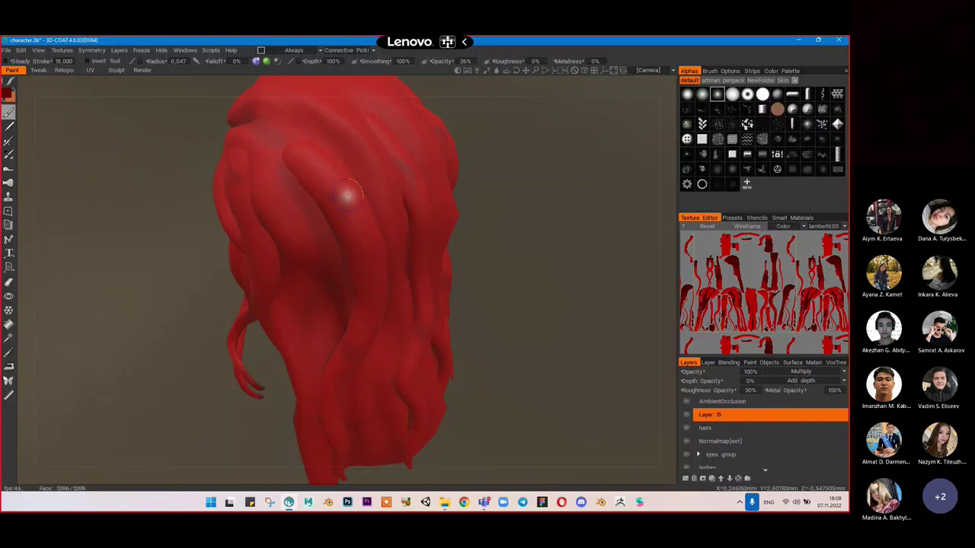
middle_drag(398, 248, 377, 249)
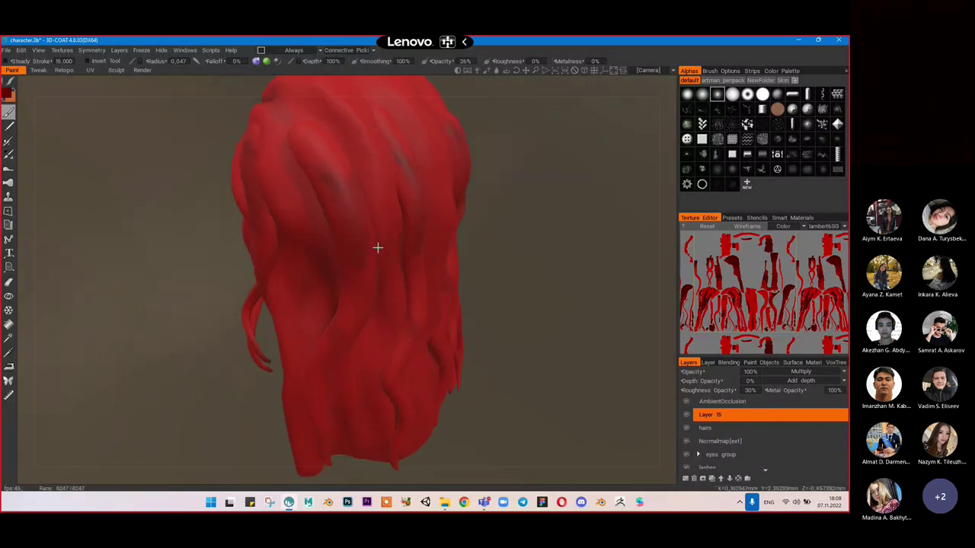
mouse_move(354, 181)
middle_down()
mouse_move(434, 163)
mouse_move(373, 157)
mouse_move(368, 186)
middle_up()
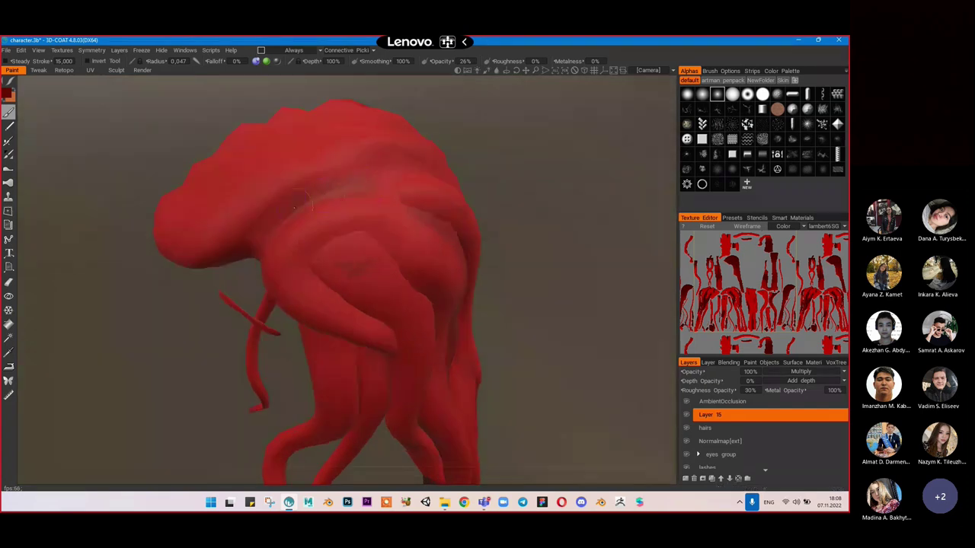
Step: Shade the creases around the temple and the large side lock with a 0.039 brush radius at 26% opacity
mouse_move(273, 228)
middle_down()
mouse_move(342, 195)
mouse_move(355, 159)
mouse_move(322, 163)
middle_up()
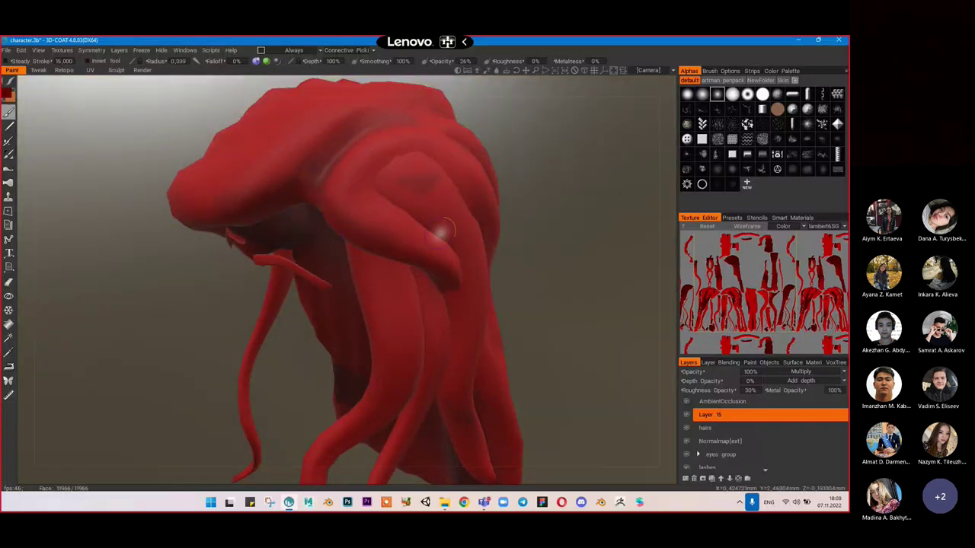
alt+drag(440, 232, 396, 193)
mouse_move(392, 135)
middle_down()
mouse_move(343, 185)
mouse_move(376, 178)
mouse_move(318, 153)
middle_up()
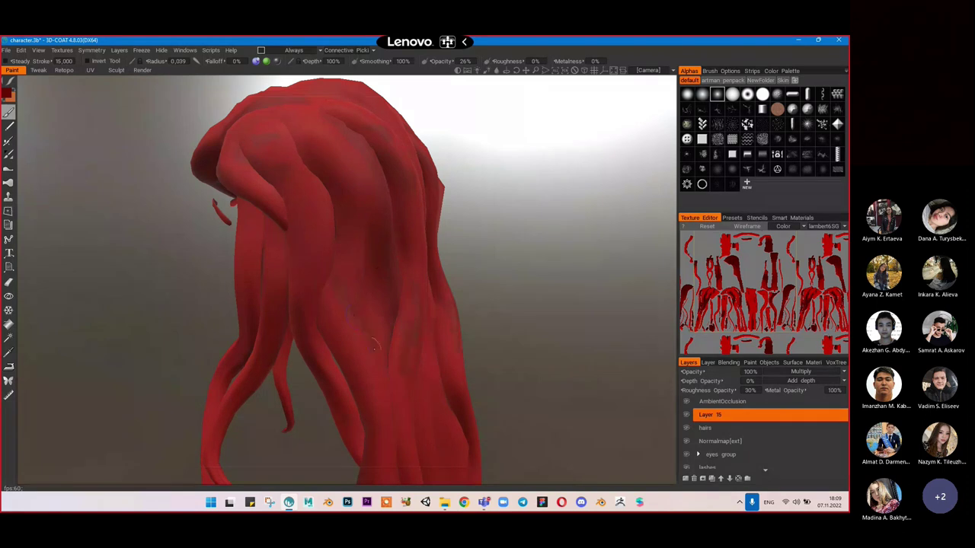
Step: Shade the gaps between the lower back strands, enlarging the brush radius to 0.088 and reducing opacity to 12%
middle_drag(376, 330, 411, 264)
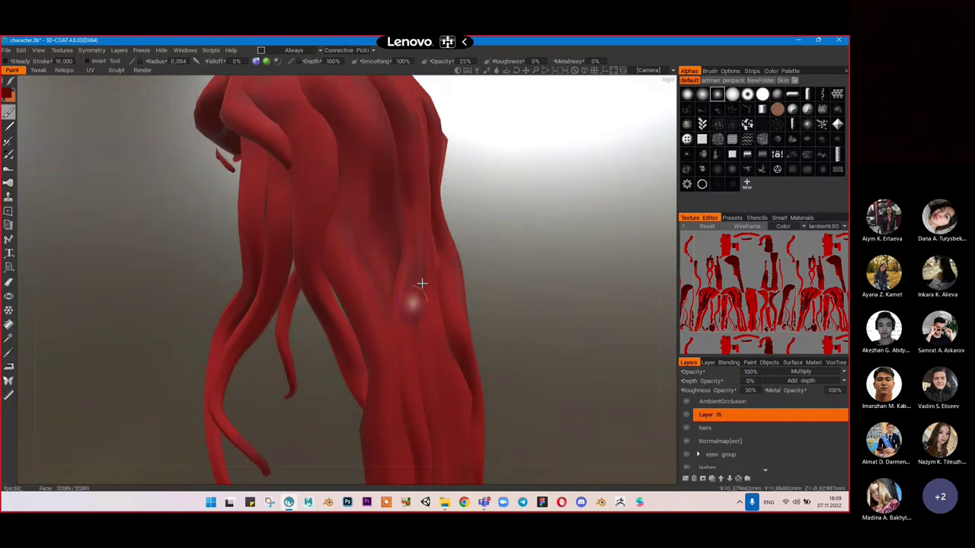
mouse_move(423, 264)
middle_down()
mouse_move(355, 278)
mouse_move(359, 266)
middle_up()
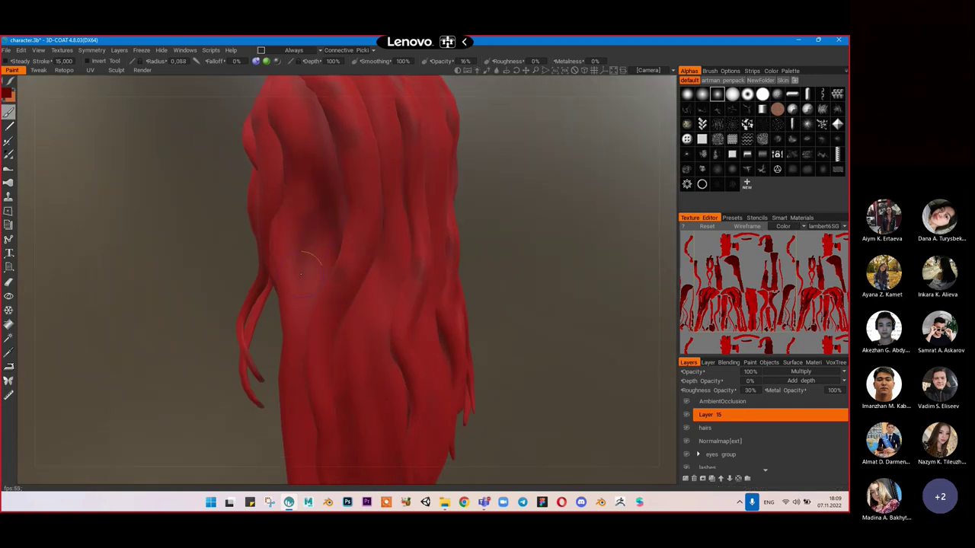
mouse_move(431, 283)
middle_down()
mouse_move(398, 287)
mouse_move(403, 278)
mouse_move(383, 272)
middle_up()
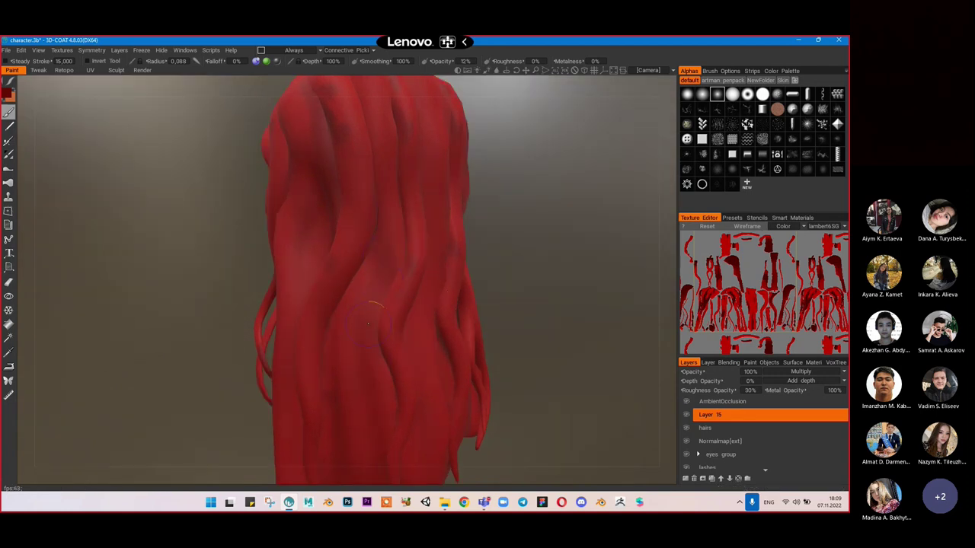
mouse_move(377, 436)
middle_down()
mouse_move(428, 370)
mouse_move(424, 343)
middle_up()
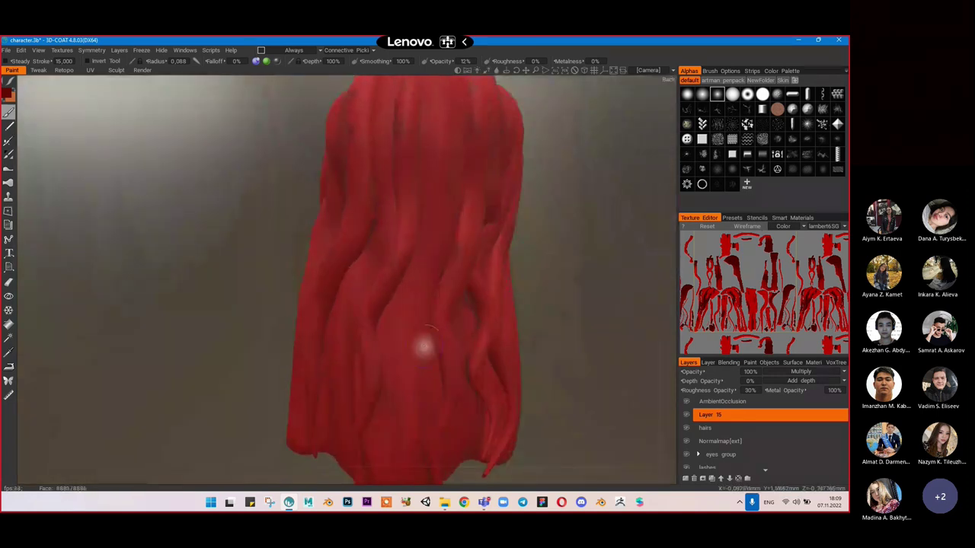
Step: Softly deepen the shadows over the back and opposite side of the whole hair with the 0.088 radius brush at 12% opacity
scroll(442, 438, down, 5)
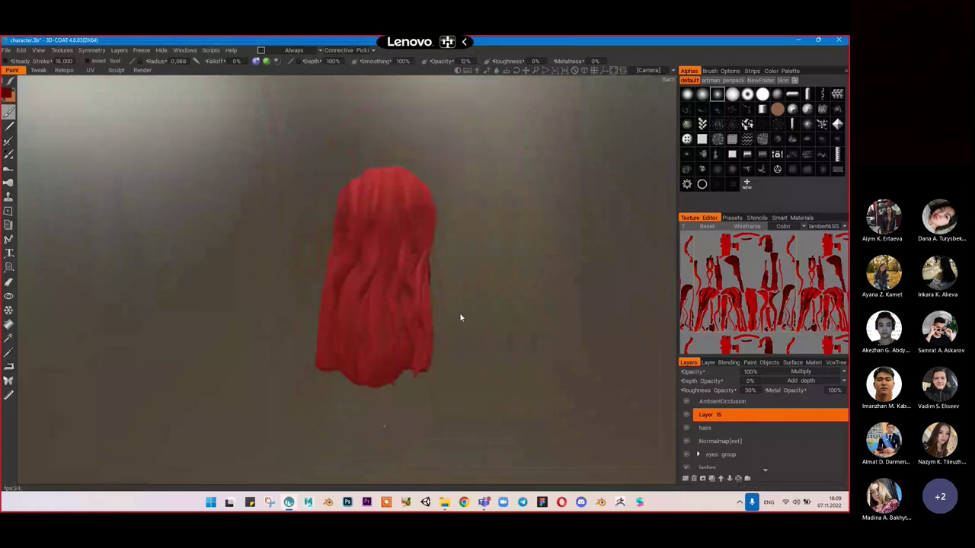
middle_drag(459, 313, 406, 306)
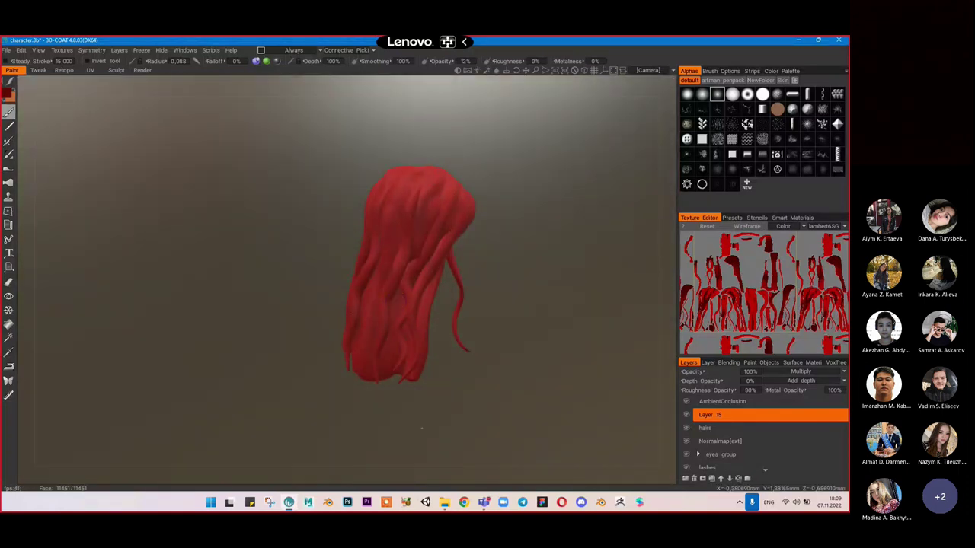
middle_drag(421, 429, 402, 263)
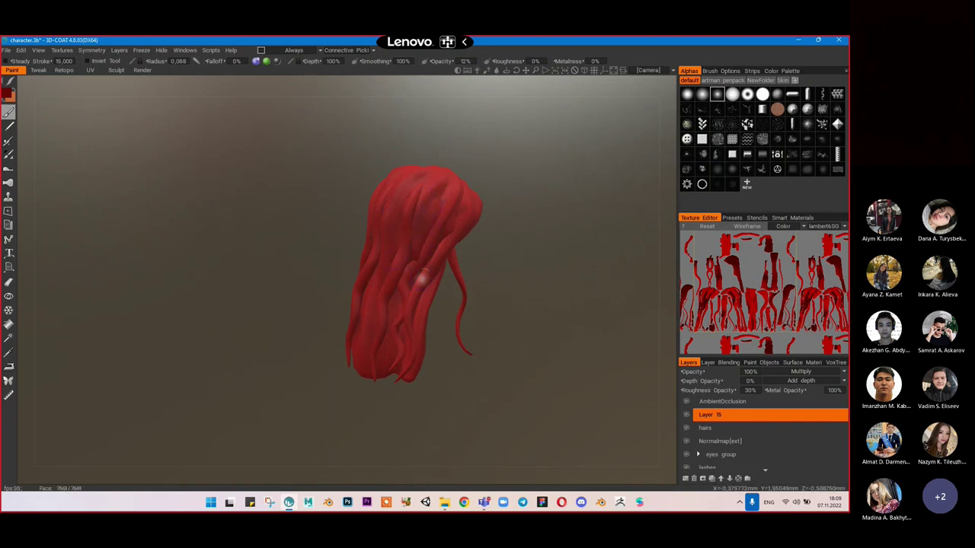
mouse_move(426, 343)
middle_down()
mouse_move(446, 200)
mouse_move(411, 211)
mouse_move(454, 200)
middle_up()
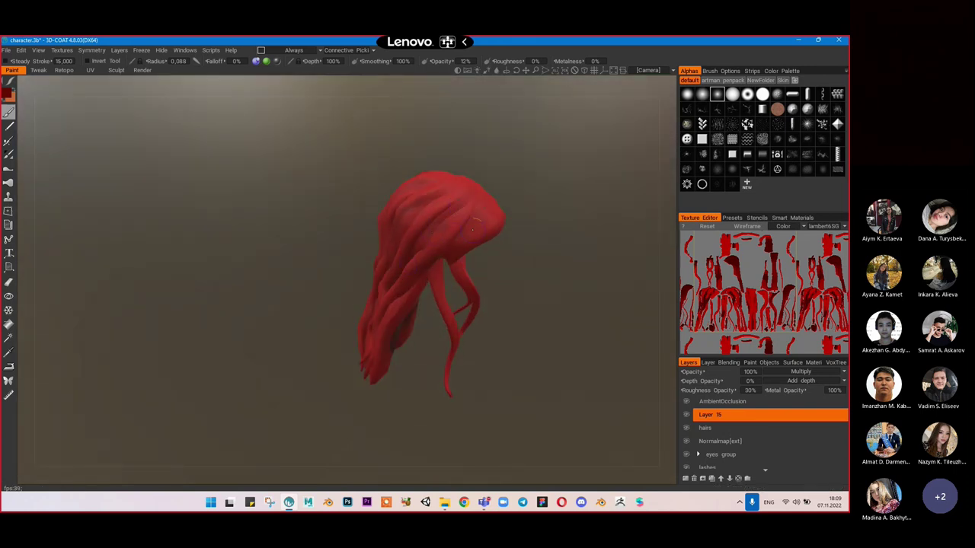
Step: Add broad soft shading over the crown and hair lengths with the brush radius increased to 0.113 at 12% opacity
mouse_move(474, 211)
middle_down()
mouse_move(388, 198)
mouse_move(435, 206)
mouse_move(396, 191)
mouse_move(515, 148)
mouse_move(513, 190)
mouse_move(476, 213)
middle_up()
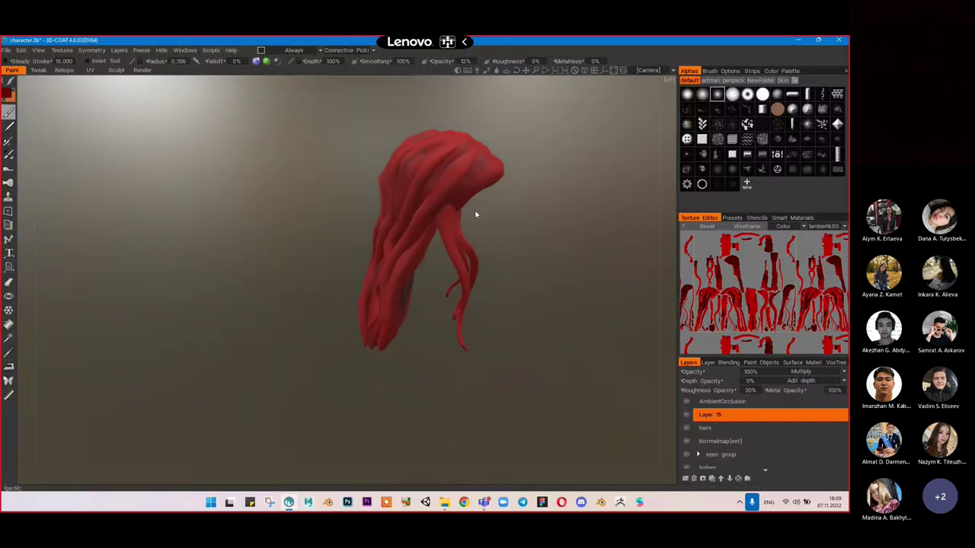
mouse_move(459, 261)
middle_down()
mouse_move(457, 243)
mouse_move(474, 254)
middle_up()
mouse_move(399, 301)
middle_down()
mouse_move(411, 263)
mouse_move(402, 257)
middle_up()
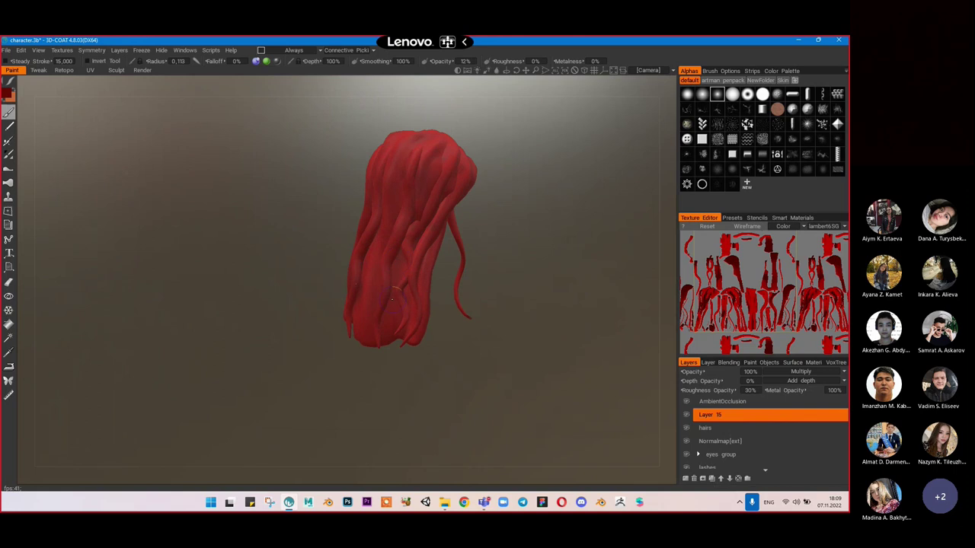
middle_drag(431, 216, 363, 184)
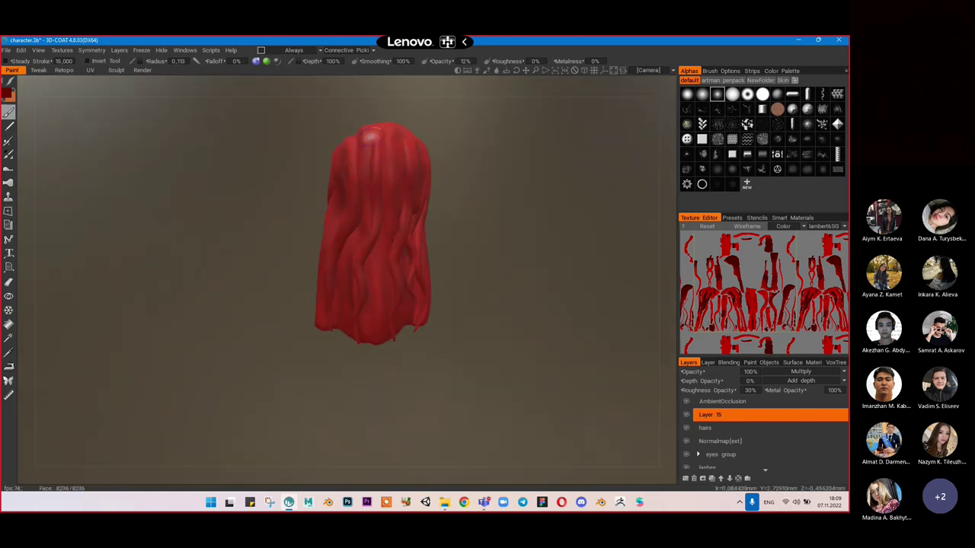
mouse_move(358, 233)
middle_down()
mouse_move(392, 235)
mouse_move(363, 235)
mouse_move(425, 215)
mouse_move(322, 218)
mouse_move(370, 196)
middle_up()
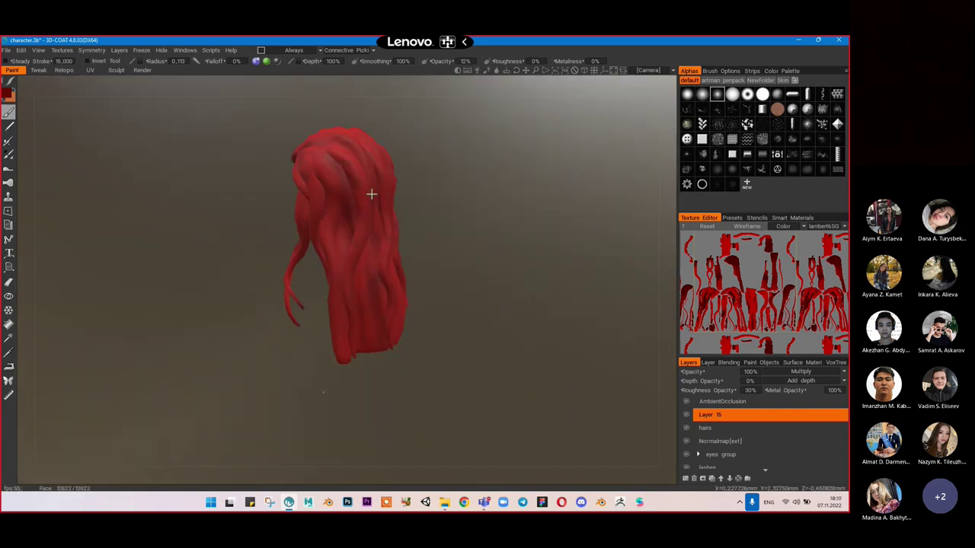
Step: Blend soft dark red shading over the back strands with a 0.069 brush radius at about 10% opacity
scroll(380, 202, up, 5)
mouse_move(345, 158)
middle_down()
mouse_move(339, 185)
mouse_move(327, 137)
middle_up()
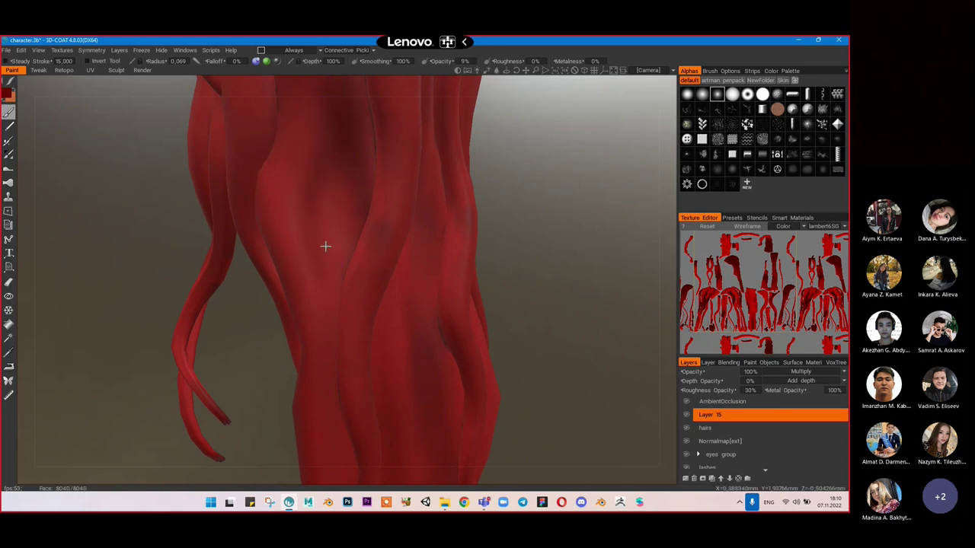
scroll(340, 239, down, 8)
middle_drag(350, 232, 373, 217)
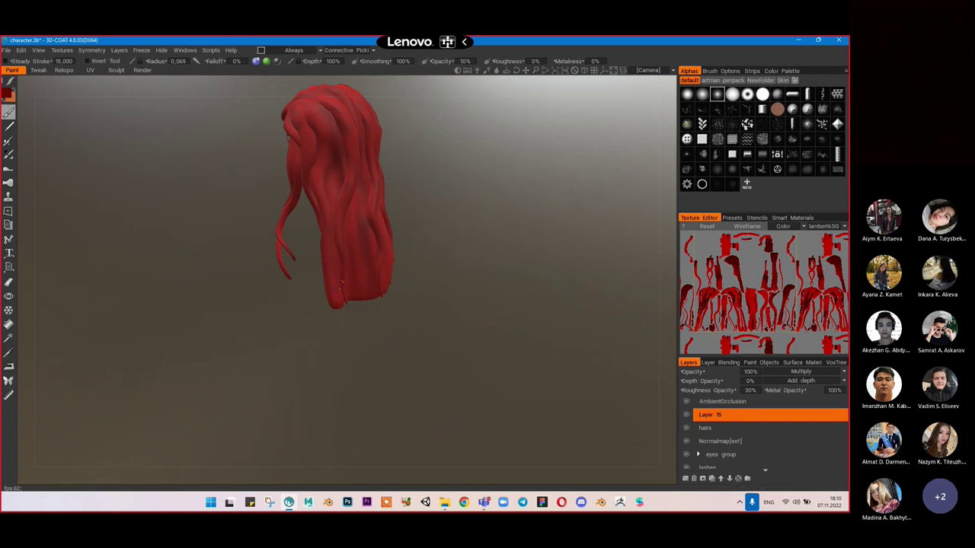
middle_drag(346, 308, 385, 226)
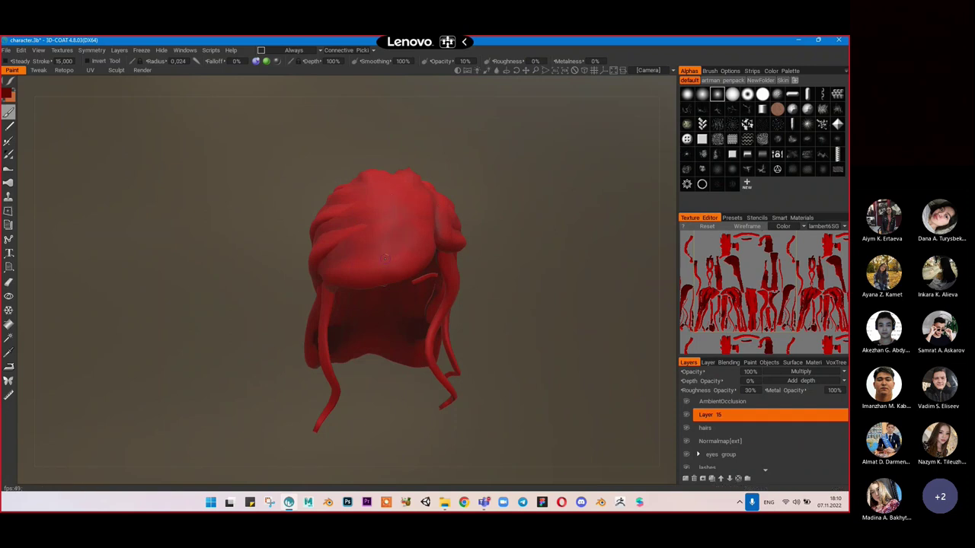
Step: Shade the front fringe and the crease beside it with a 0.024 brush radius at 10% opacity
alt+drag(368, 200, 342, 204)
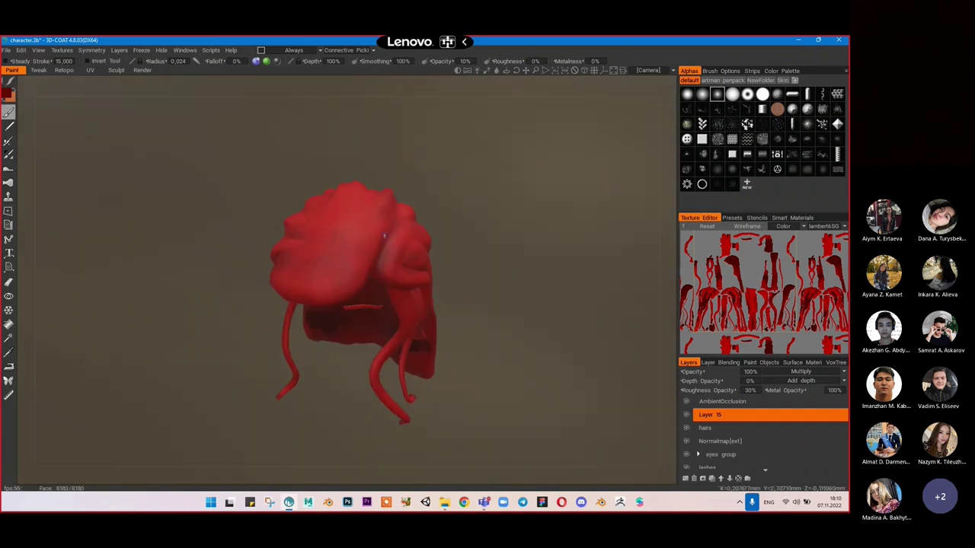
alt+drag(386, 233, 351, 182)
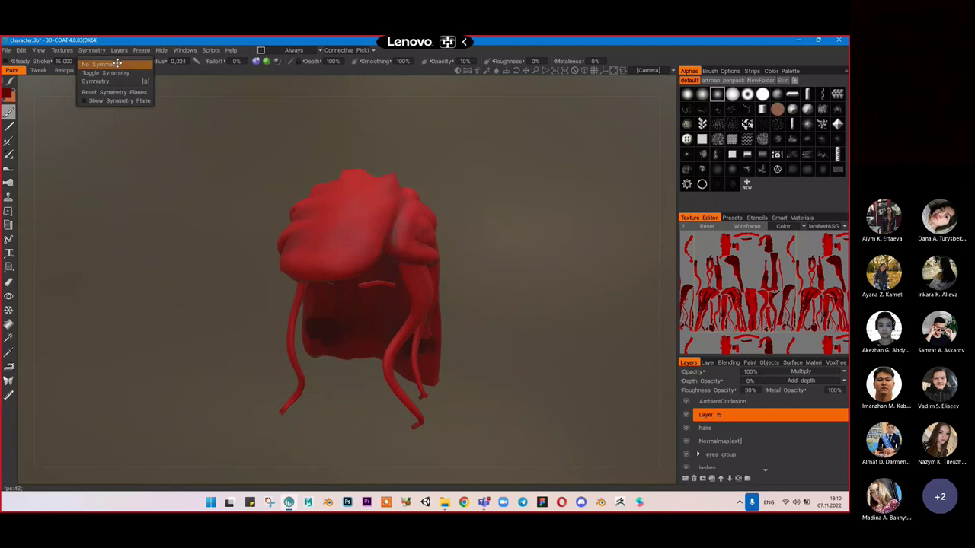
alt+drag(435, 218, 224, 229)
Step: Erase excess dark shading from the raised strands around the side, back and front with the Eraser at 0.076 radius
click(8, 281)
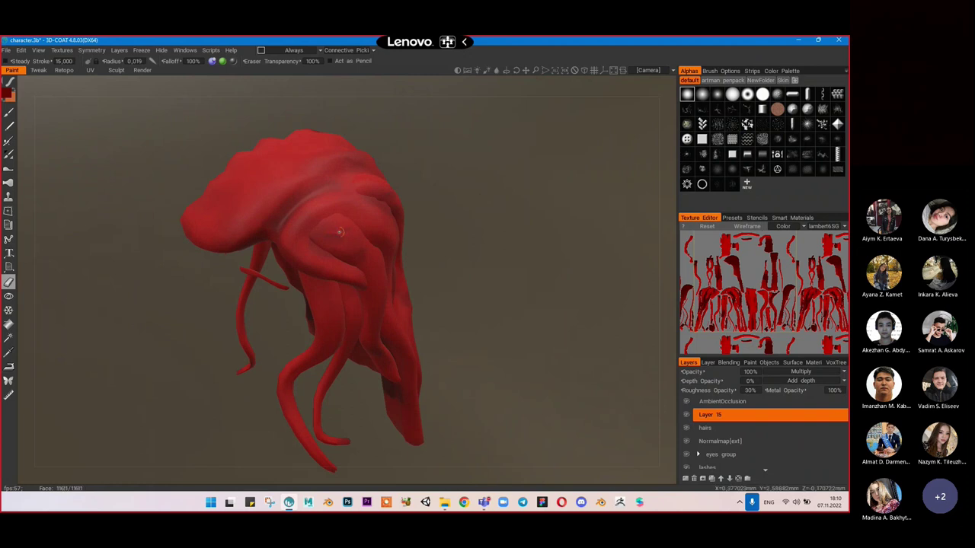
right_drag(339, 232, 360, 232)
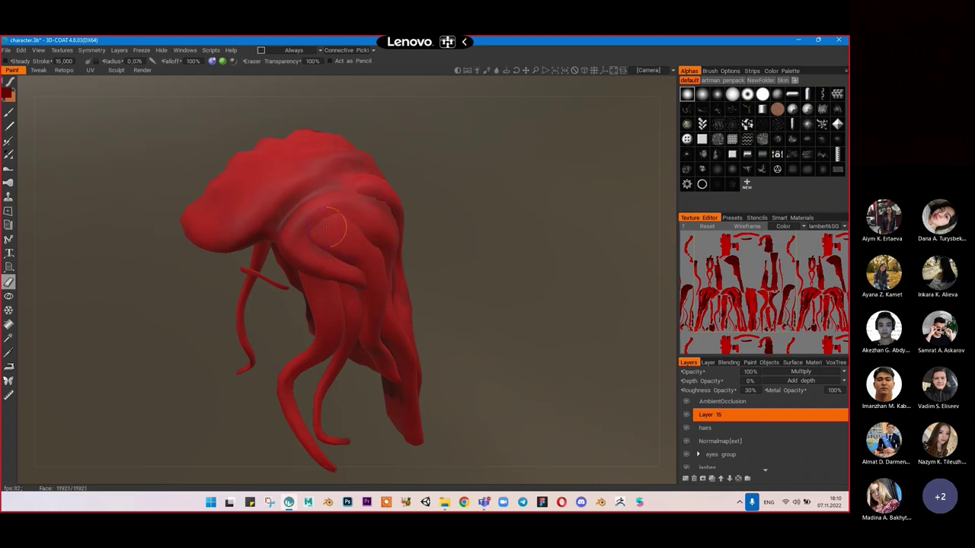
alt+drag(371, 264, 324, 216)
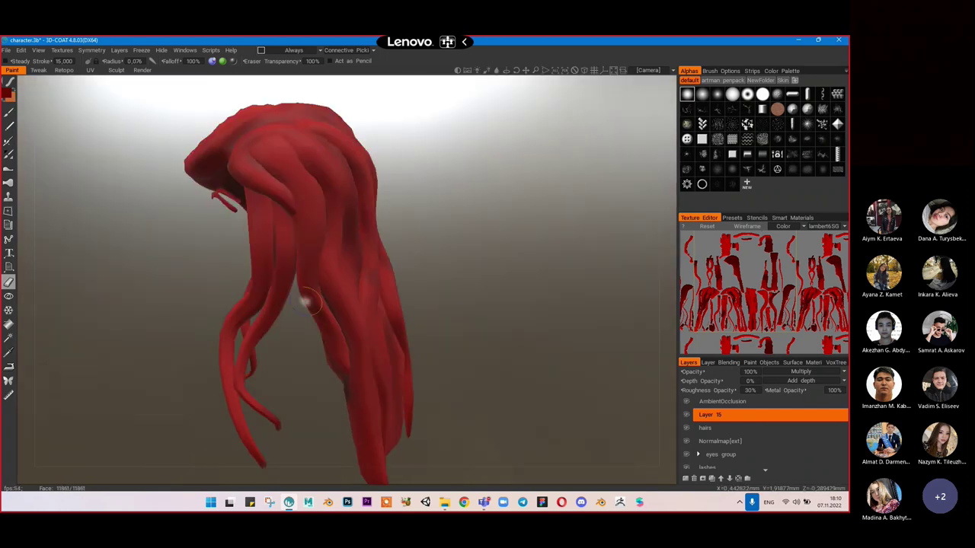
mouse_move(332, 327)
middle_down()
mouse_move(304, 281)
mouse_move(300, 169)
middle_up()
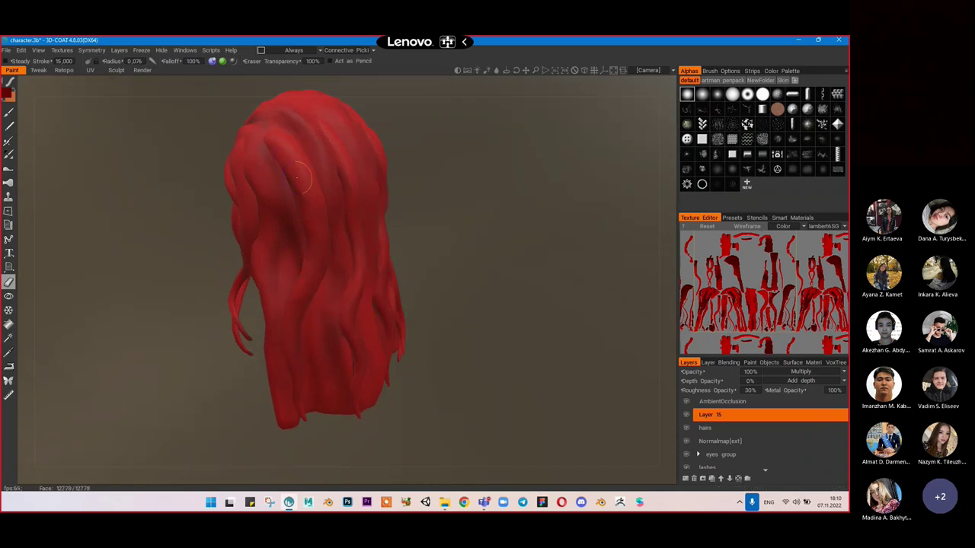
mouse_move(322, 261)
middle_down()
mouse_move(322, 208)
mouse_move(345, 176)
middle_up()
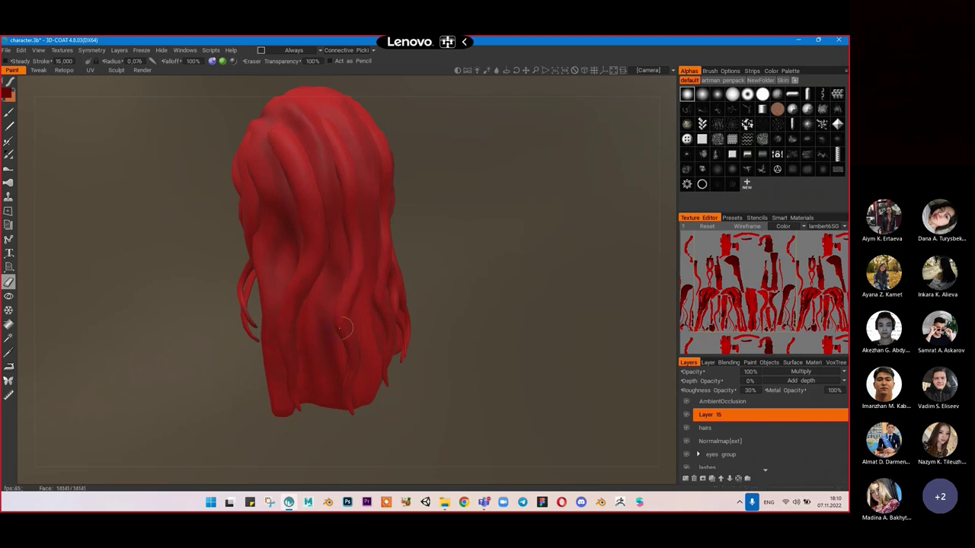
middle_drag(400, 325, 343, 220)
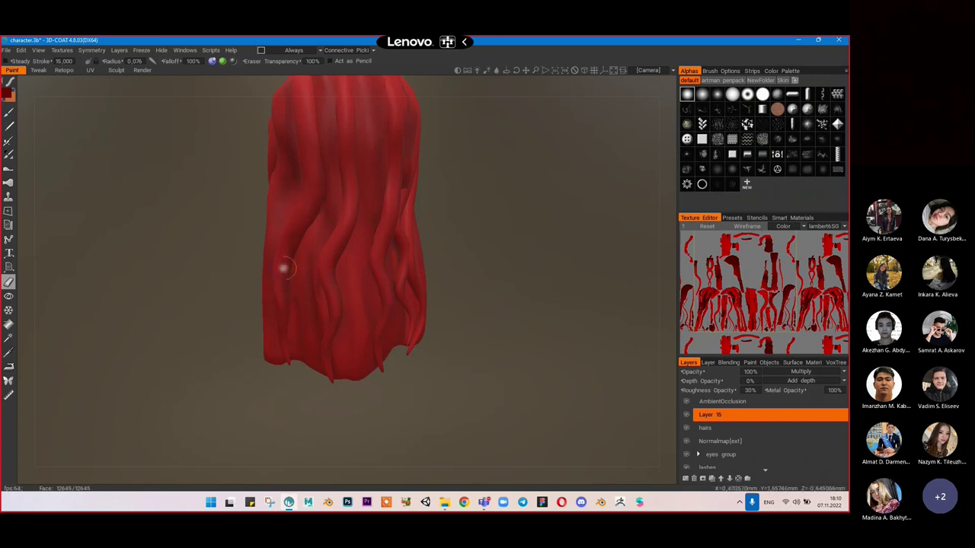
mouse_move(376, 278)
alt+mouse_down()
mouse_move(413, 164)
mouse_move(445, 182)
alt+mouse_up()
alt+middle_drag(445, 181, 416, 213)
alt+drag(416, 213, 392, 209)
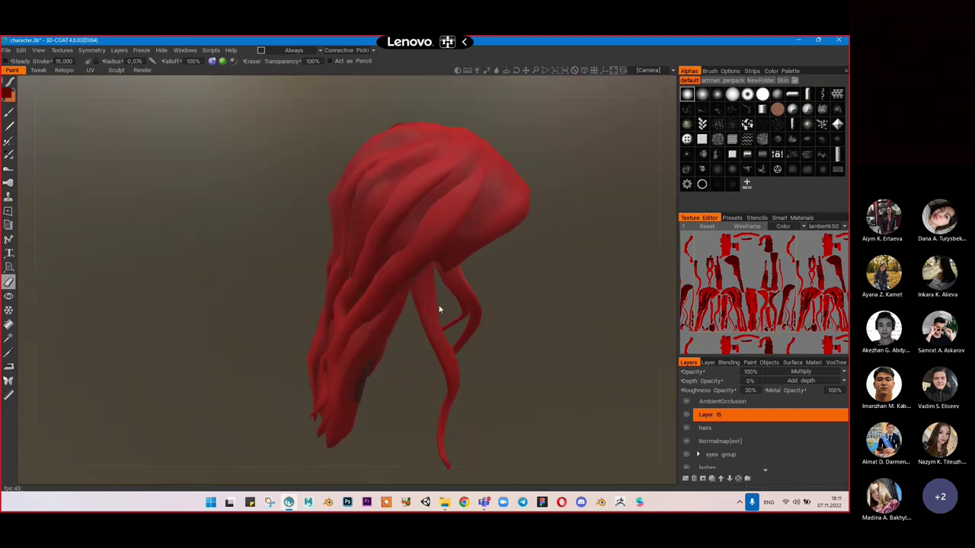
drag(398, 312, 411, 215)
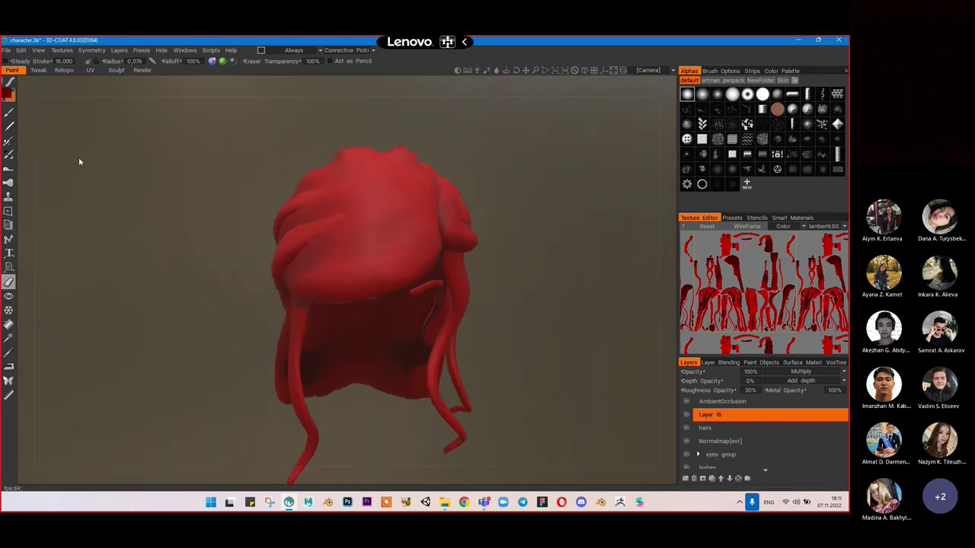
Step: Faintly shade the fringe and parting crease with the brush at 3% opacity, using radii of 0.039 and 0.011
click(12, 114)
alt+drag(363, 177, 427, 214)
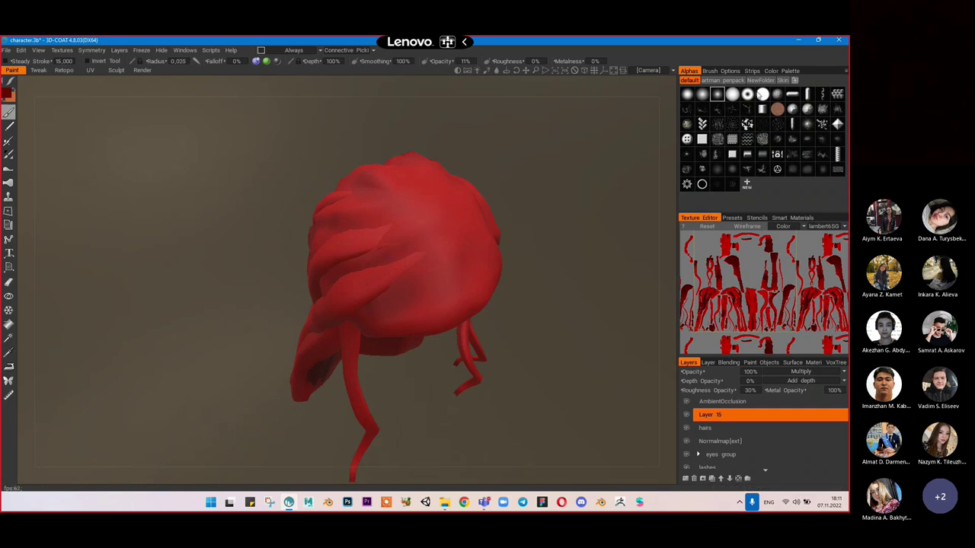
drag(449, 62, 440, 62)
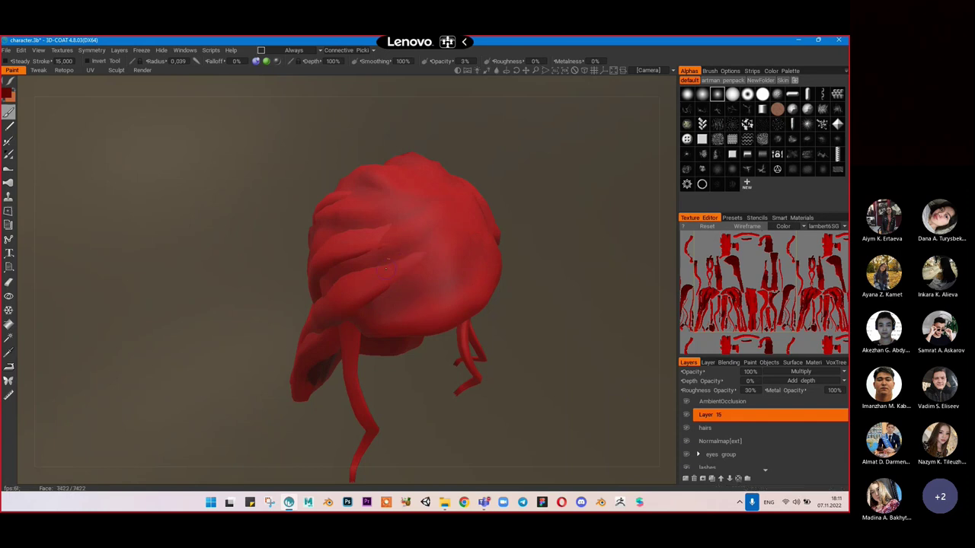
right_drag(524, 244, 348, 212)
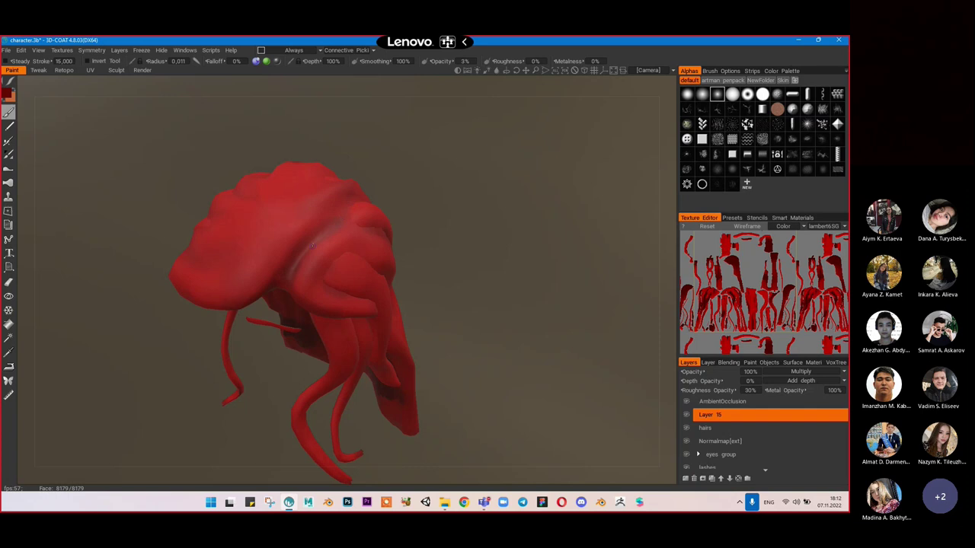
middle_drag(310, 244, 303, 223)
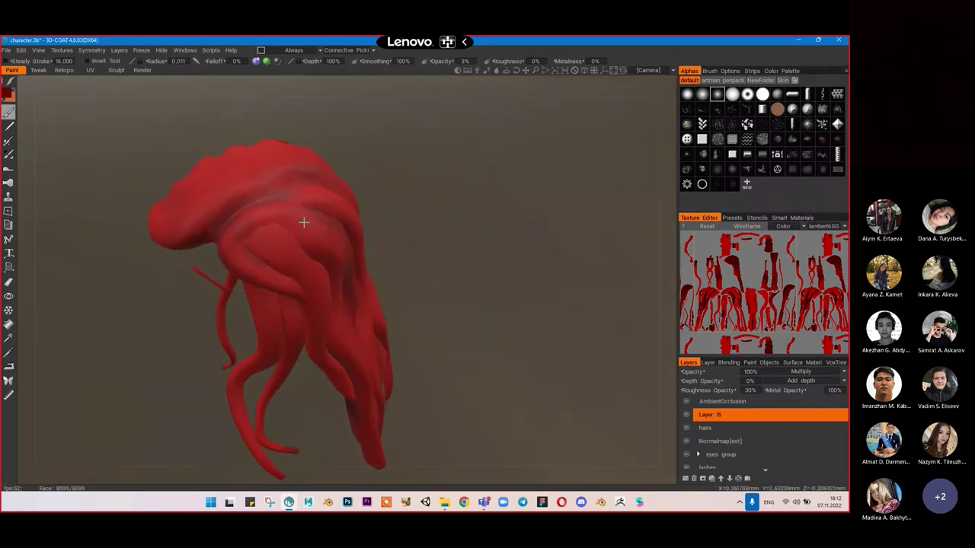
mouse_move(319, 280)
middle_down()
mouse_move(322, 251)
mouse_move(274, 220)
middle_up()
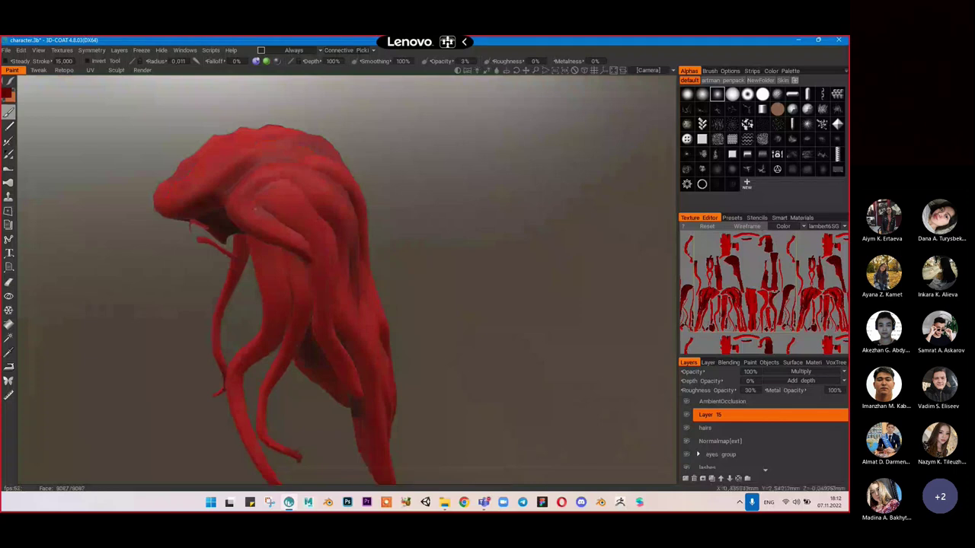
middle_drag(300, 184, 321, 182)
Step: Add a new layer above Layer 15 and pick a brighter red as the paint colour
click(693, 478)
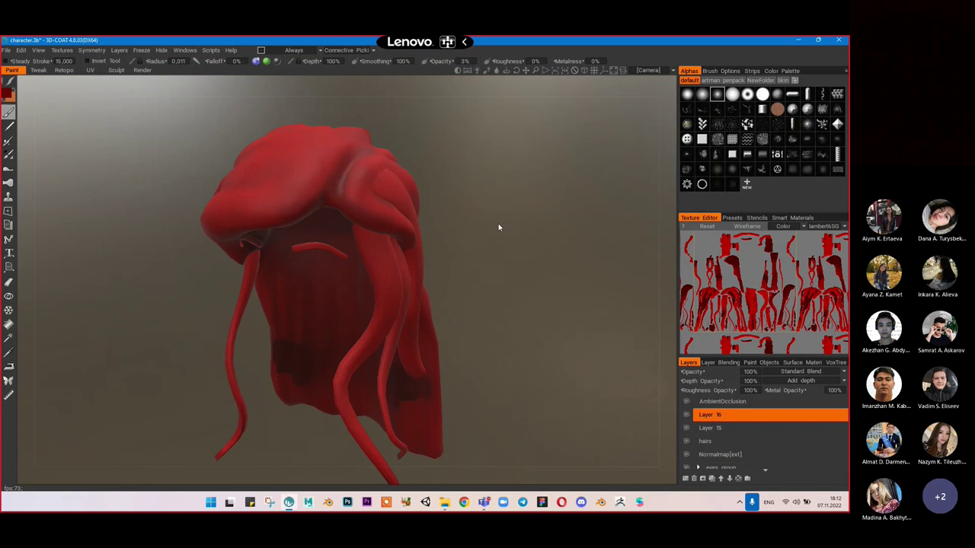
click(8, 93)
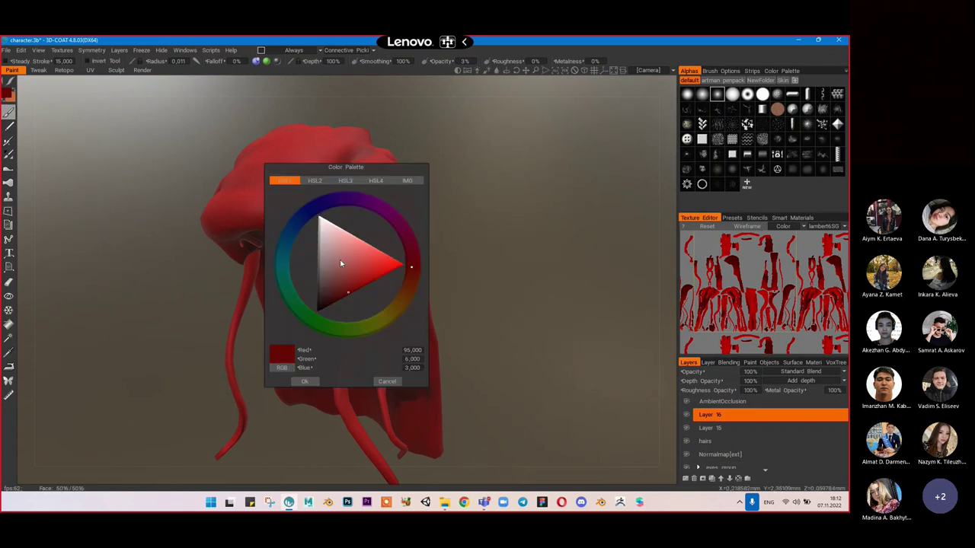
click(354, 275)
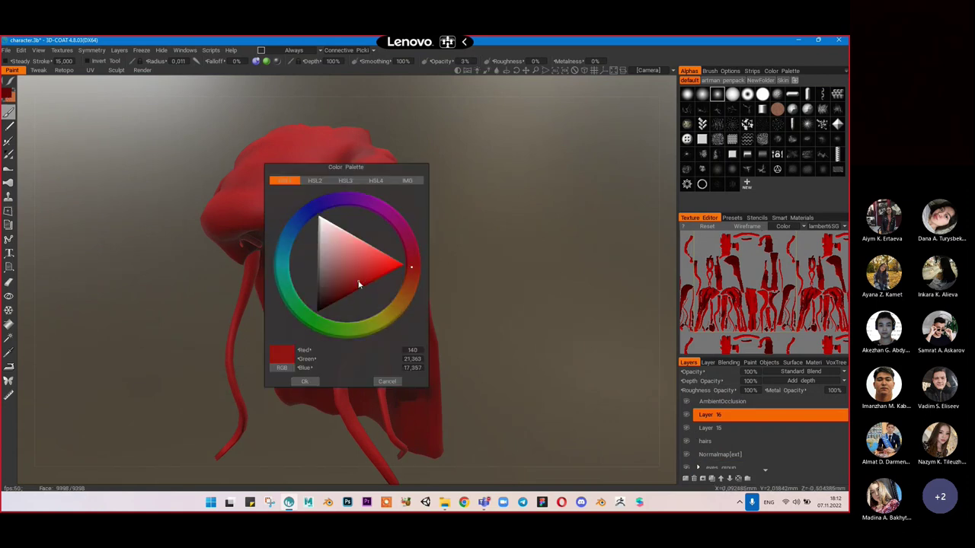
click(365, 277)
click(366, 268)
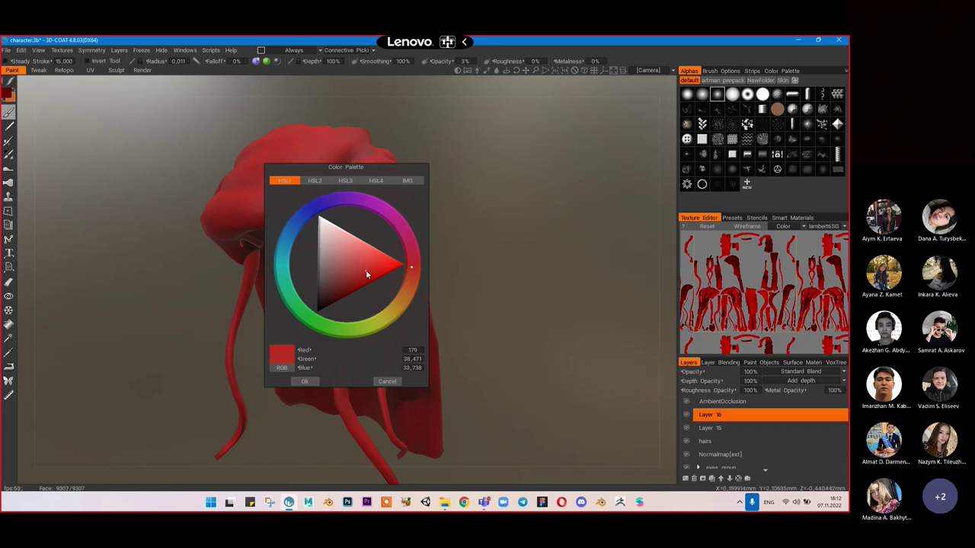
click(484, 171)
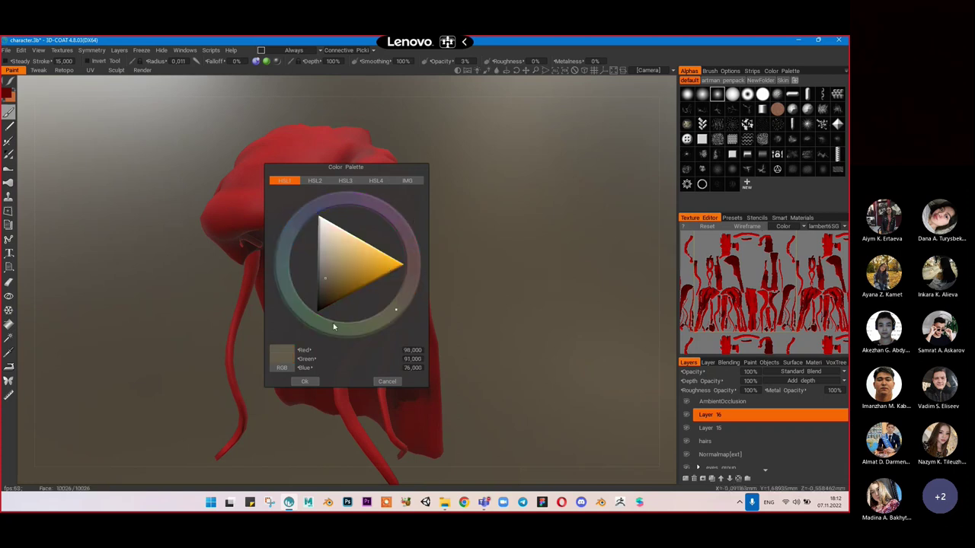
click(344, 278)
click(409, 263)
click(411, 275)
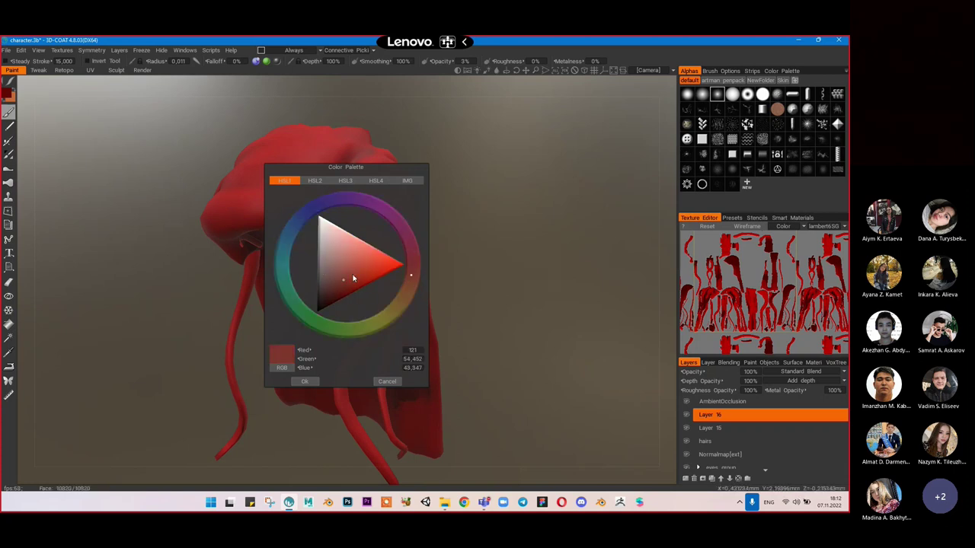
click(364, 269)
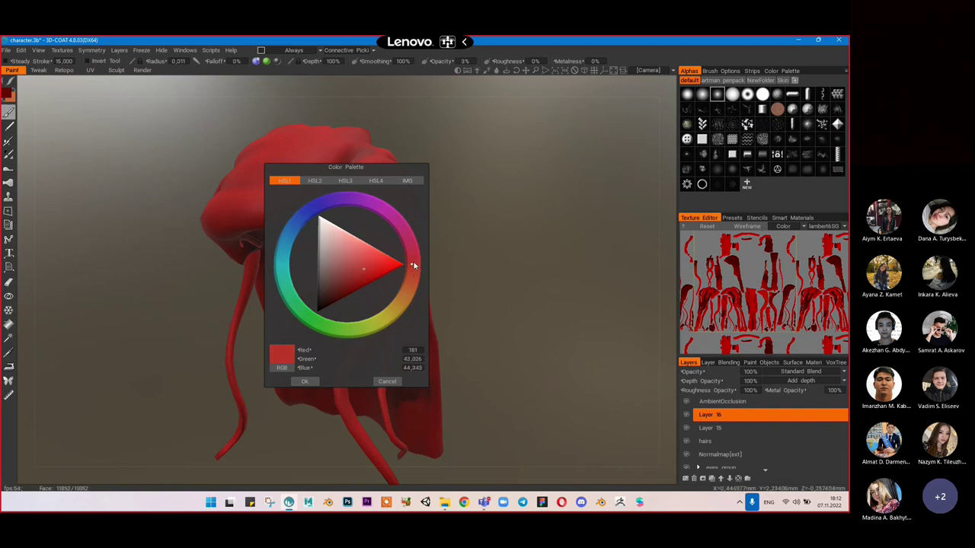
click(411, 263)
click(363, 261)
drag(362, 261, 375, 269)
click(304, 381)
Step: Set the new layer's depth opacity to 0% and its roughness opacity to 30%
drag(324, 354, 261, 196)
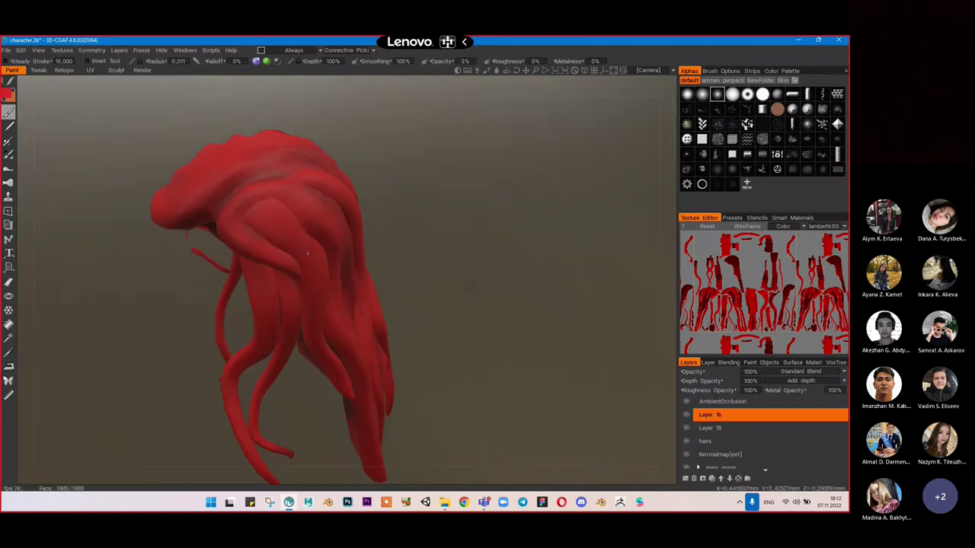
double_click(724, 379)
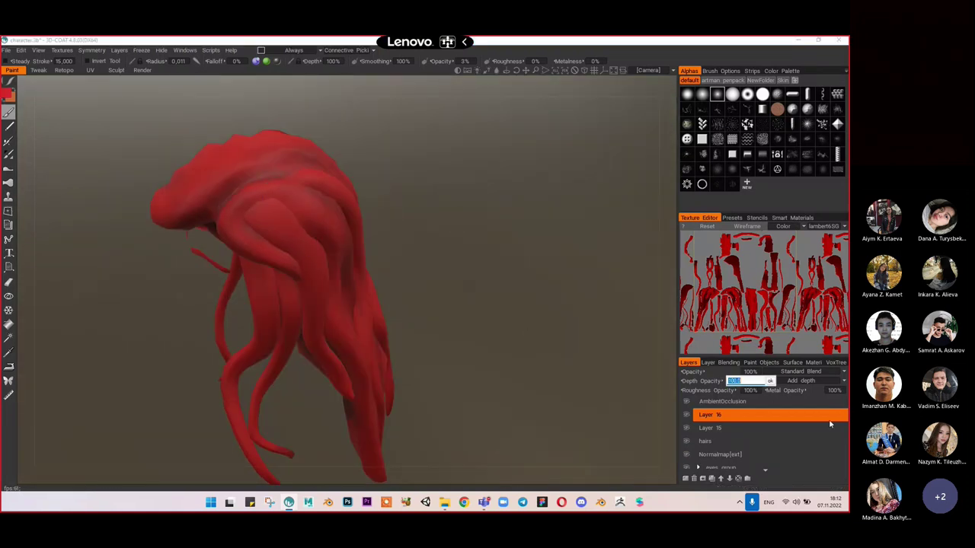
key(Return)
click(754, 391)
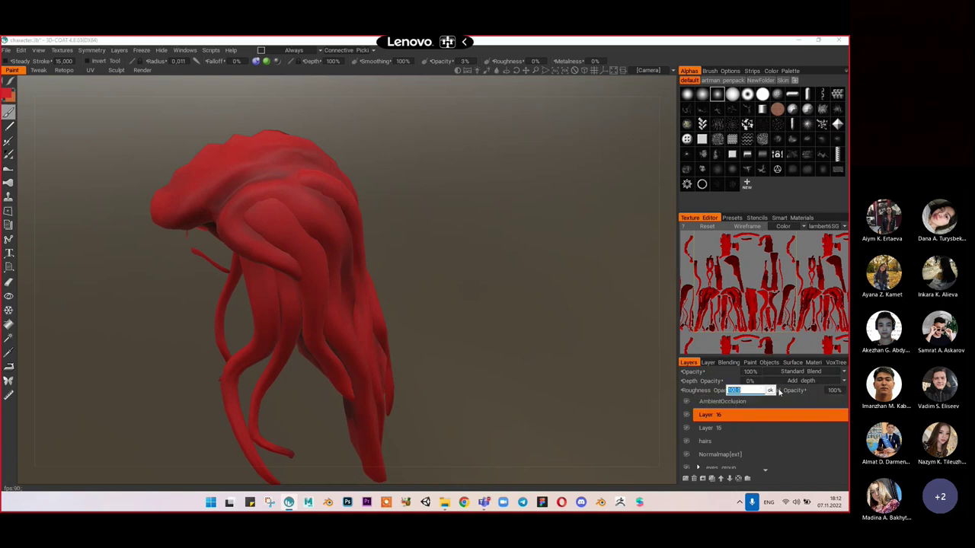
text(0)
key(Return)
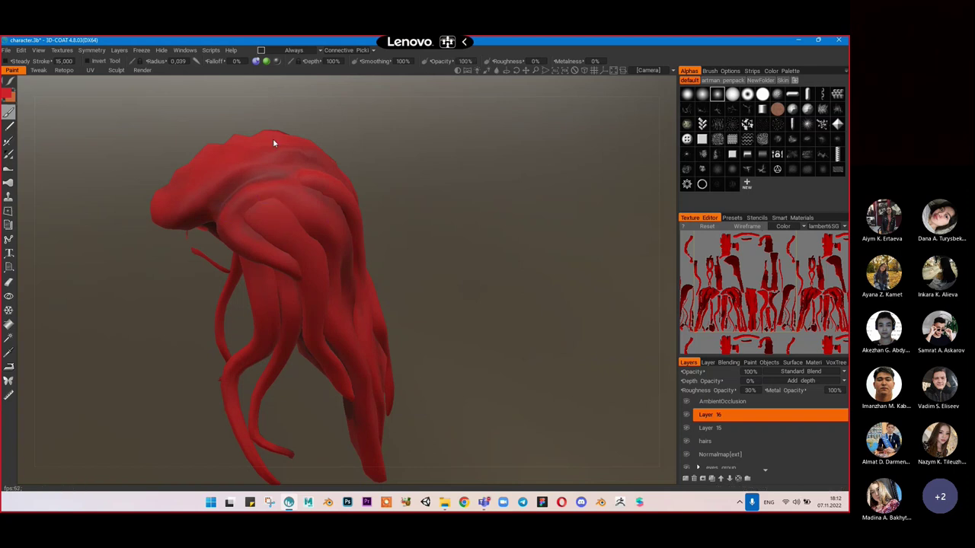
Step: Paint bright red highlights along the temple lock and side strands at 100% opacity, reducing the brush radius to 0.022
drag(267, 207, 321, 271)
mouse_move(324, 212)
alt+mouse_down()
mouse_move(279, 211)
mouse_move(270, 255)
alt+mouse_up()
key(bracketleft)
key(bracketleft)
key(bracketleft)
key(bracketleft)
key(bracketleft)
key(bracketleft)
drag(240, 211, 258, 246)
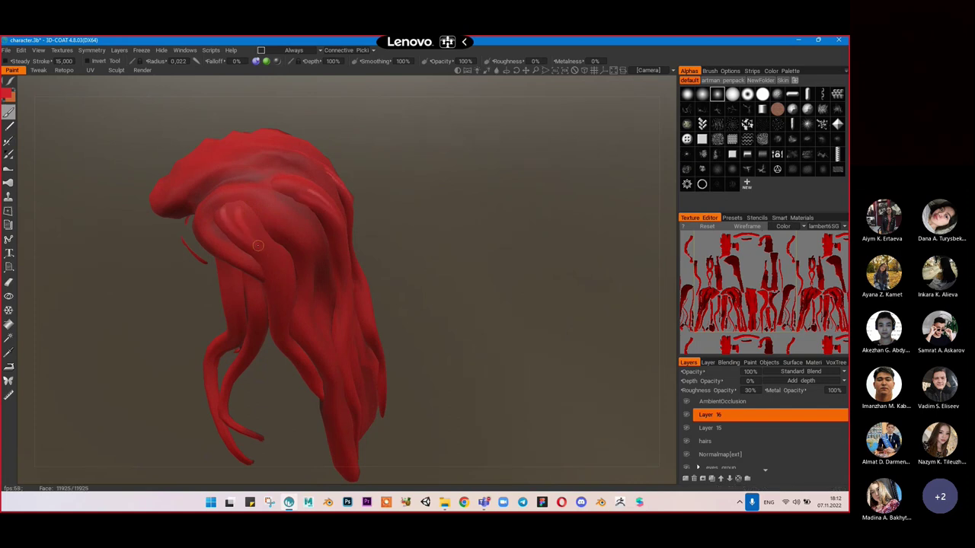
Step: Highlight the side and upper back strands with a 0.016 brush radius at 100% opacity, undoing the last stroke
mouse_move(288, 216)
right_down()
mouse_move(278, 196)
mouse_move(250, 199)
right_up()
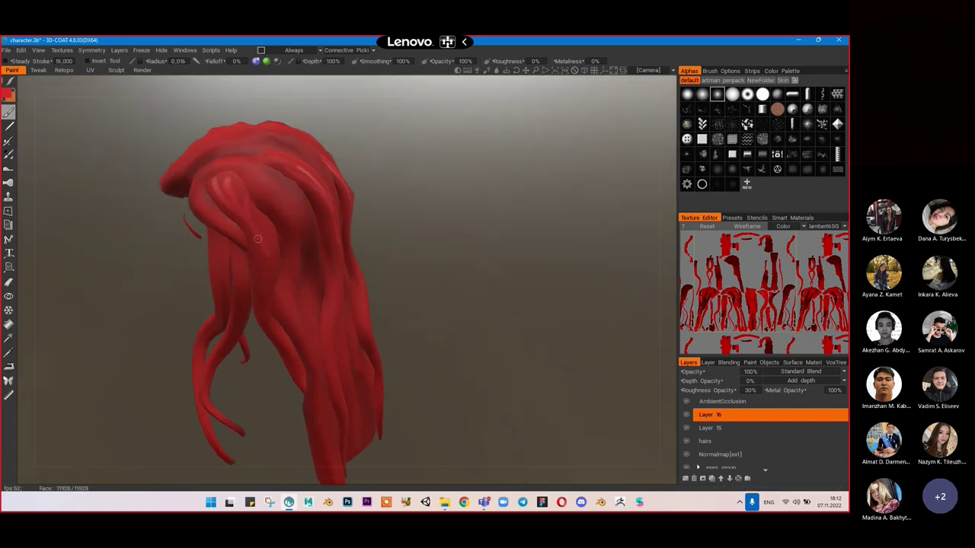
mouse_move(337, 248)
right_down()
mouse_move(294, 262)
mouse_move(240, 194)
right_up()
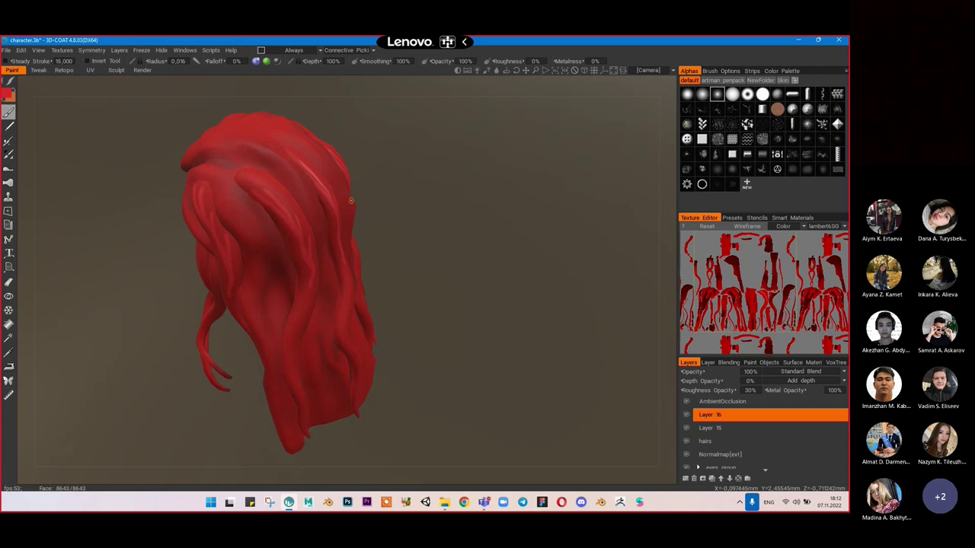
drag(239, 171, 294, 222)
key(ctrl+z)
Step: Switch the stroke mode to line and trace highlights point by point along the side strand with a 0.016 brush radius
click(9, 81)
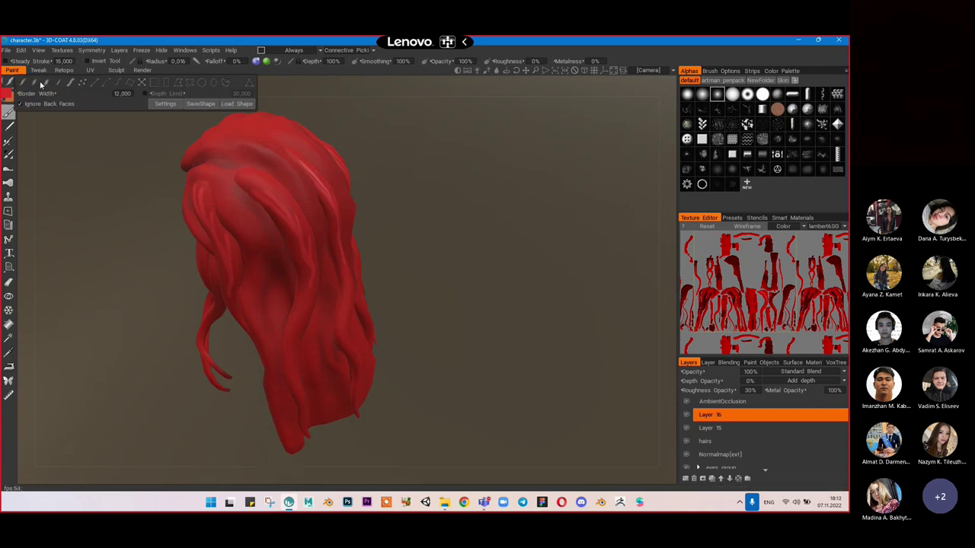
click(95, 83)
drag(242, 172, 269, 181)
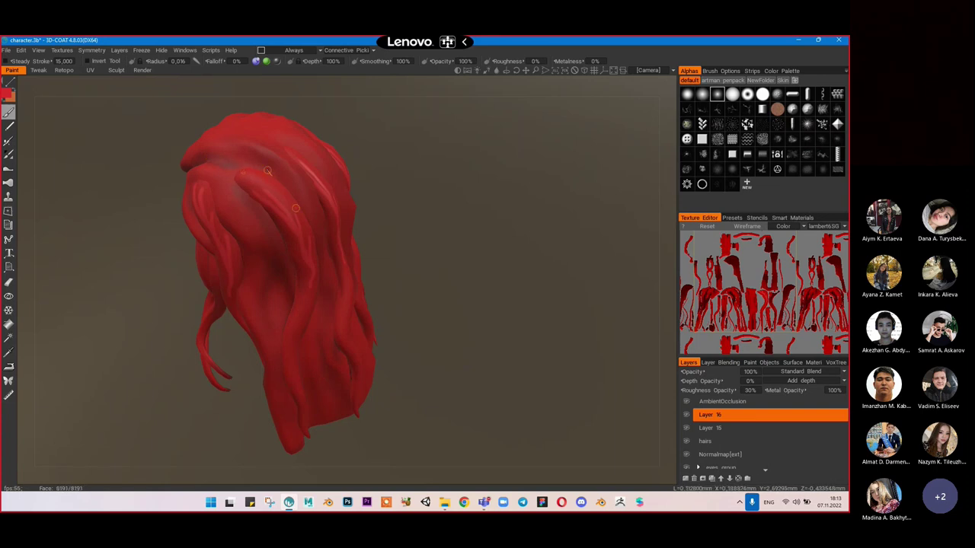
mouse_move(259, 180)
mouse_down()
mouse_move(277, 190)
mouse_move(264, 191)
mouse_move(264, 204)
mouse_up()
click(272, 205)
click(283, 222)
click(293, 237)
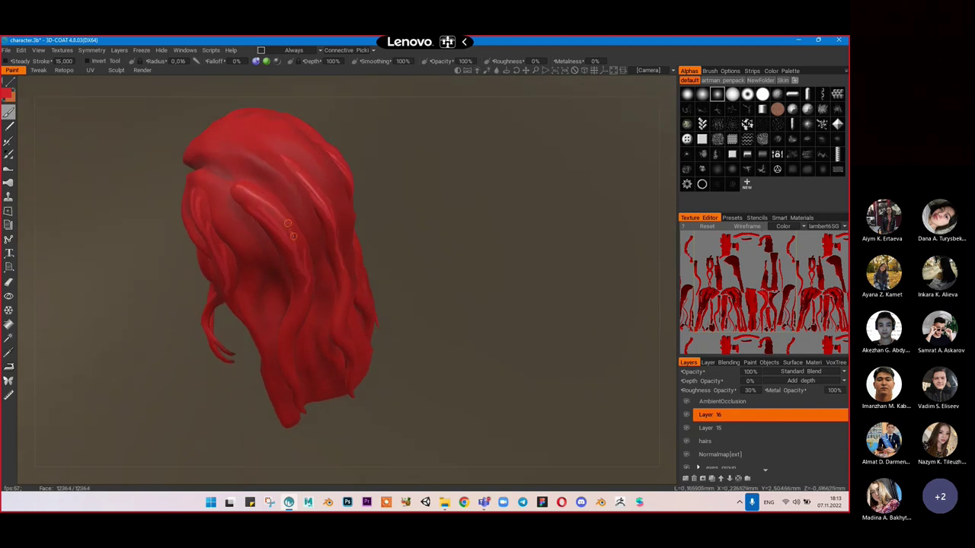
click(308, 287)
click(301, 313)
alt+drag(337, 315, 301, 274)
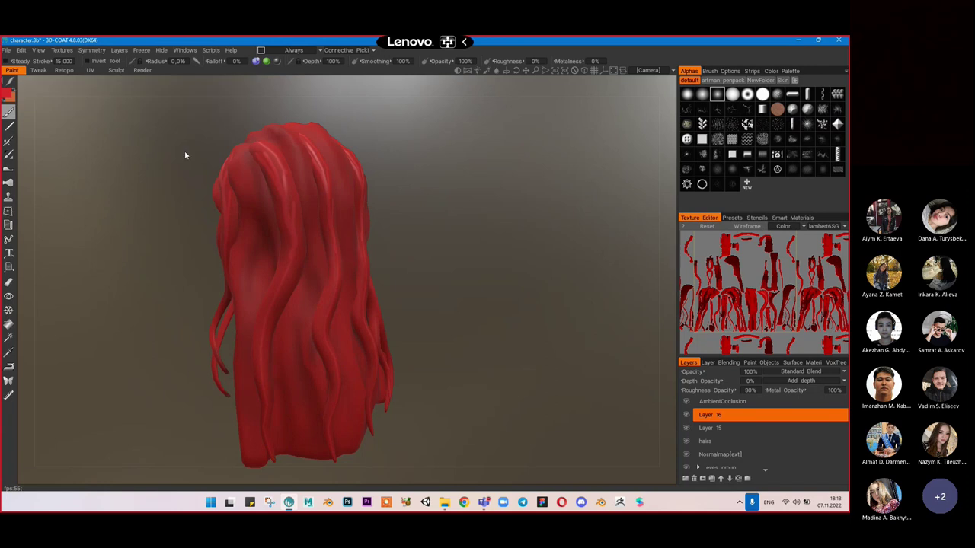
Step: Highlight the wavy back strands with a freehand brush, enlarging the radius to 0.029 and lowering the opacity to 93%
alt+drag(258, 170, 269, 181)
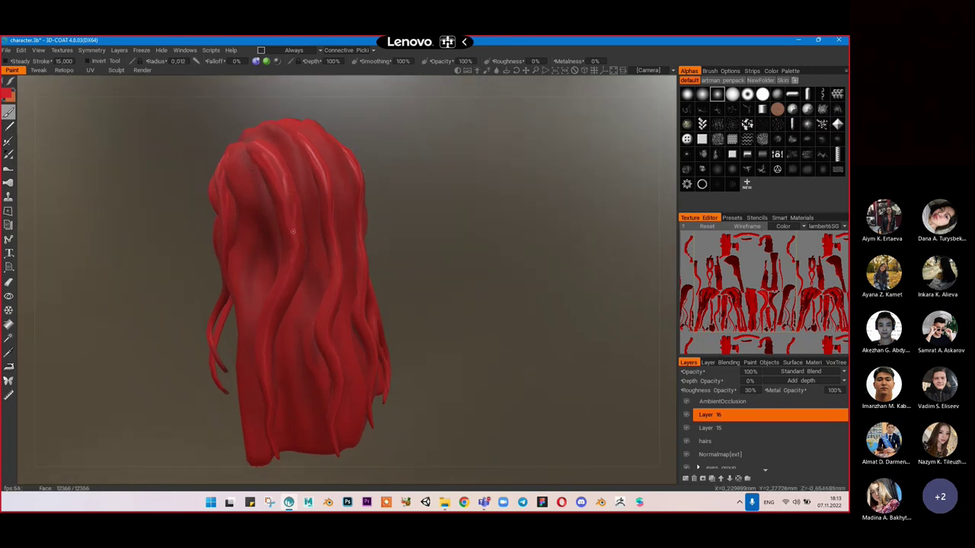
mouse_move(10, 80)
right_drag(282, 215, 293, 215)
drag(443, 63, 436, 62)
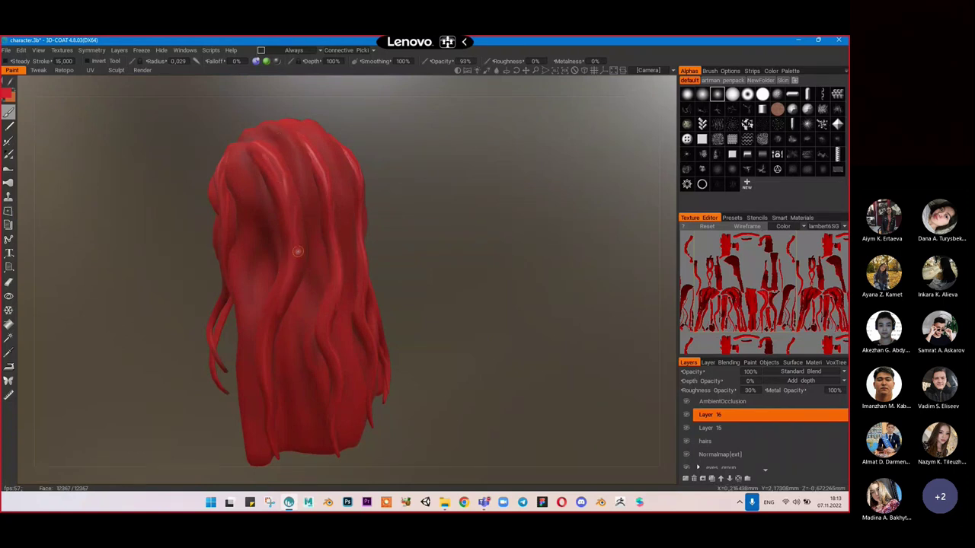
alt+drag(283, 285, 279, 288)
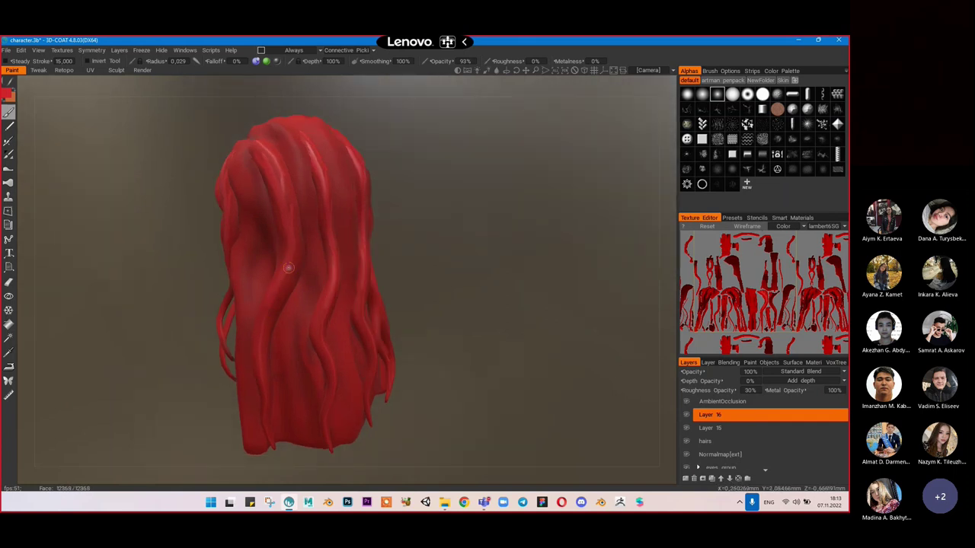
mouse_move(262, 312)
alt+mouse_down()
mouse_move(297, 293)
mouse_move(284, 137)
mouse_move(357, 176)
alt+mouse_up()
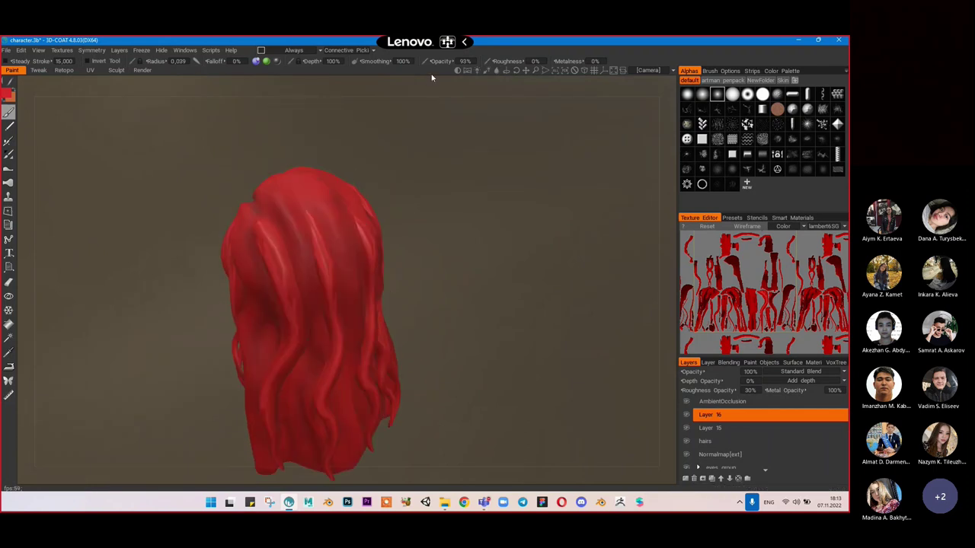
Step: Try highlighting the strand above the temple lock at 68% opacity with progressively smaller brushes, undoing the strokes
drag(440, 64, 418, 66)
alt+drag(335, 223, 420, 293)
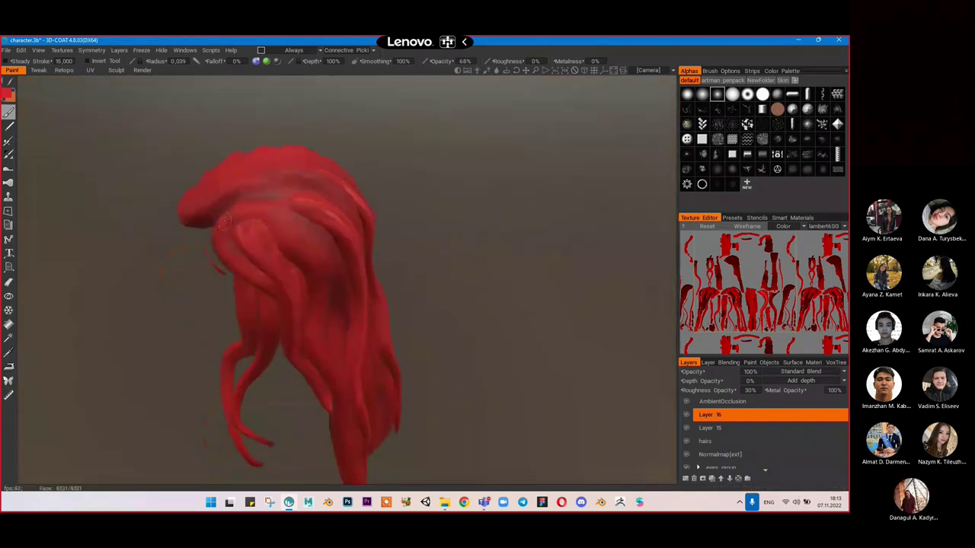
mouse_move(298, 233)
alt+mouse_down()
mouse_move(243, 202)
mouse_move(280, 211)
mouse_move(309, 235)
alt+mouse_up()
key(bracketleft)
key(bracketleft)
key(ctrl+z)
mouse_move(215, 207)
mouse_down()
mouse_move(277, 203)
mouse_move(313, 233)
mouse_up()
key(ctrl+z)
Step: Try highlighting the same upper temple strand with a 0.017 brush radius and a higher opacity, undoing the strokes
key(bracketleft)
mouse_move(215, 204)
mouse_down()
mouse_move(255, 199)
mouse_move(319, 245)
mouse_up()
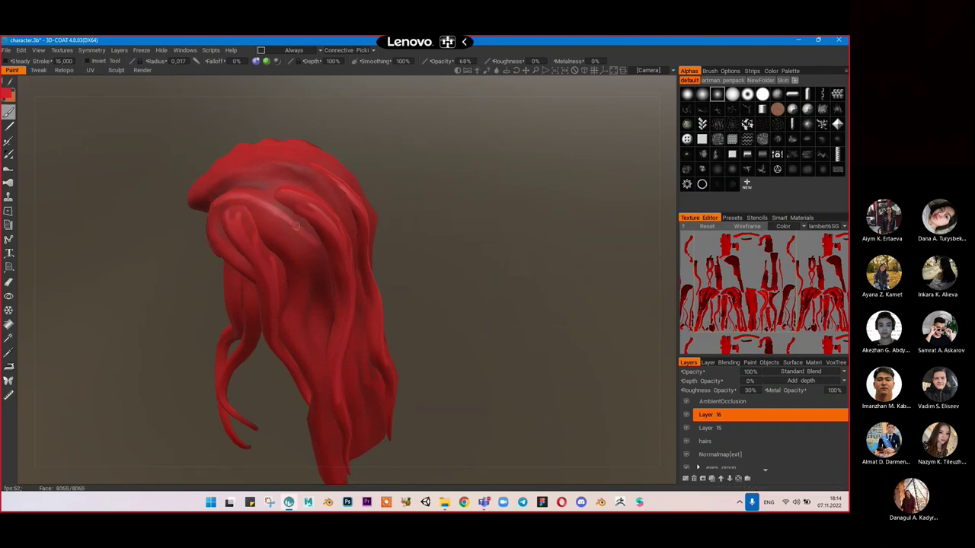
alt+drag(295, 205, 366, 198)
key(ctrl+z)
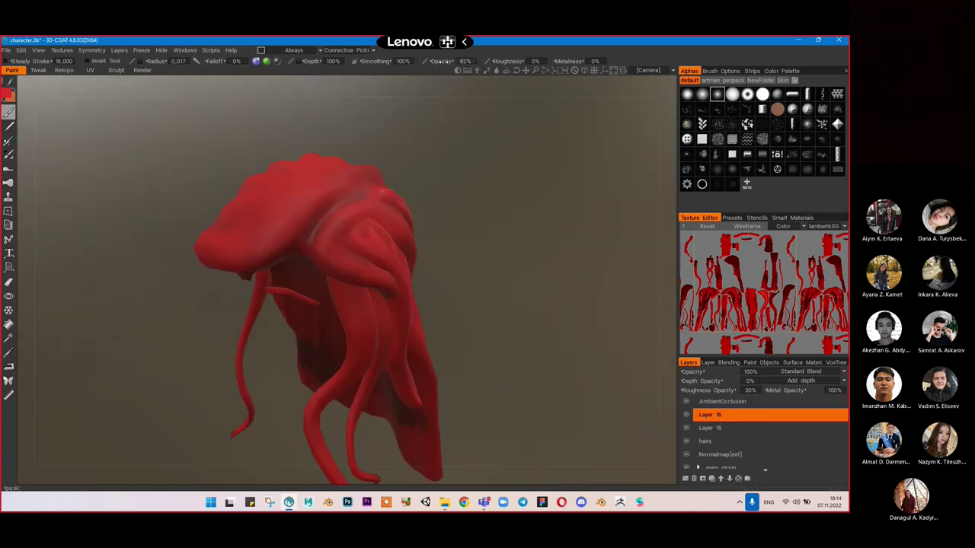
drag(427, 71, 424, 73)
drag(324, 240, 349, 221)
key(ctrl+z)
Step: Brush soft highlights over the temple and side strands at 30% opacity, enlarging the brush radius to 0.039
drag(435, 64, 415, 70)
alt+drag(378, 192, 329, 207)
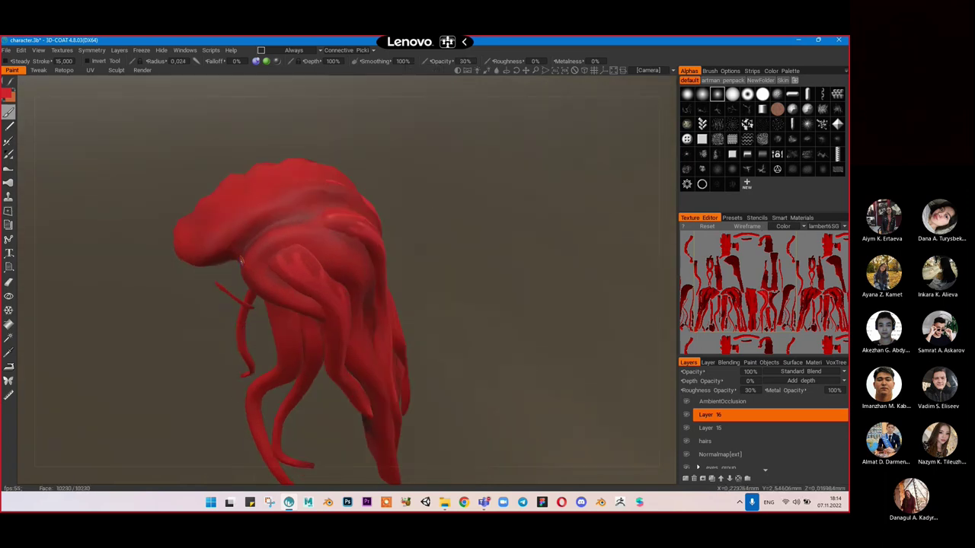
alt+drag(291, 233, 294, 224)
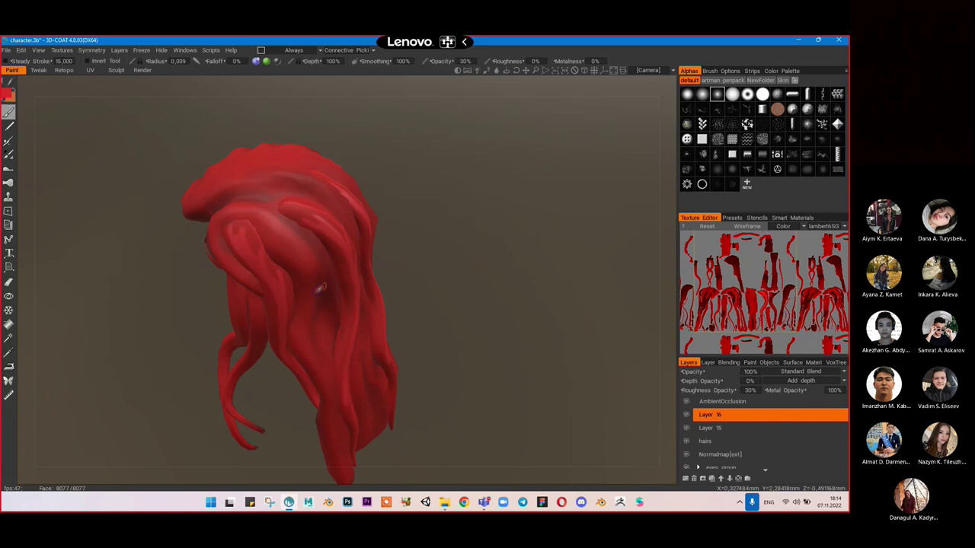
alt+drag(339, 226, 316, 226)
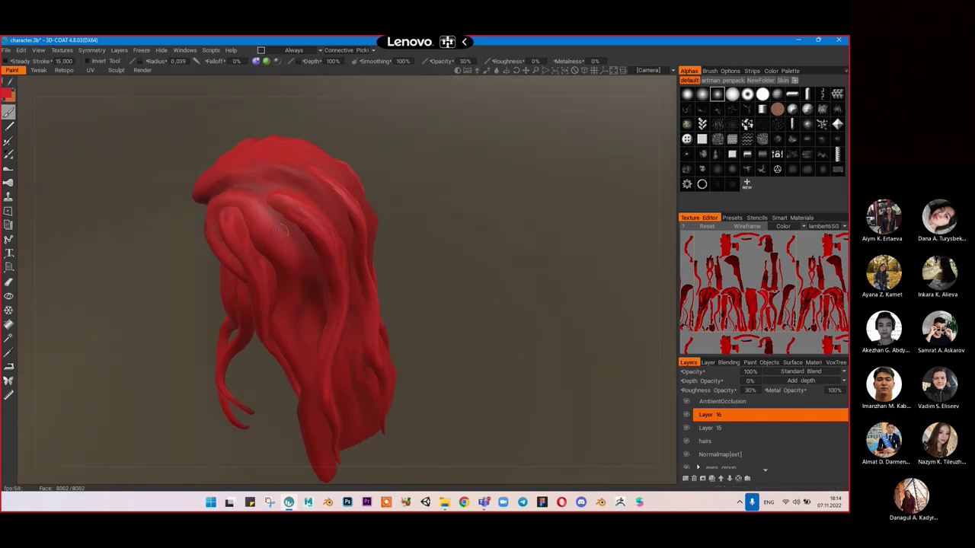
alt+drag(340, 278, 308, 177)
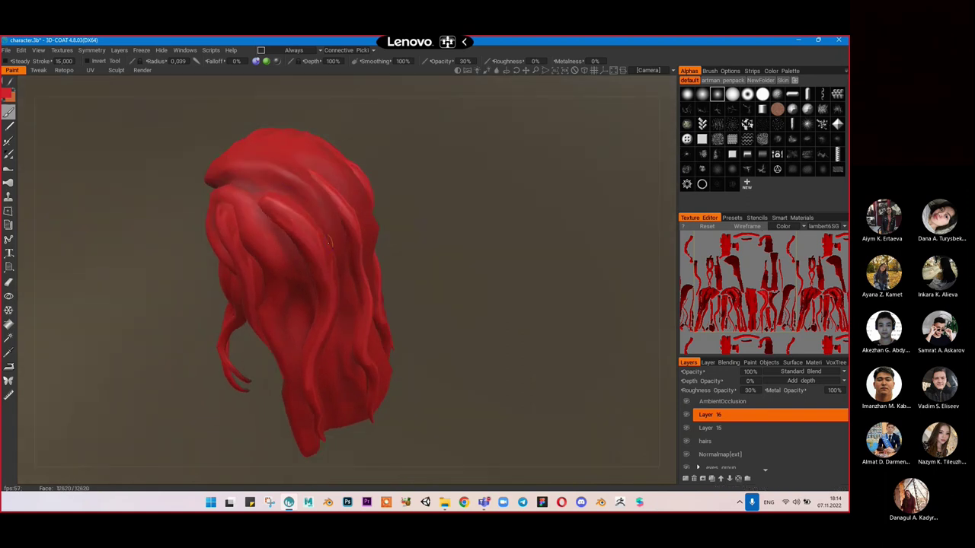
alt+drag(358, 225, 319, 204)
Step: Paint soft highlights across the crown and upper back of the hair with a 0.039 brush radius, lowering the opacity to 28%
alt+drag(339, 287, 313, 134)
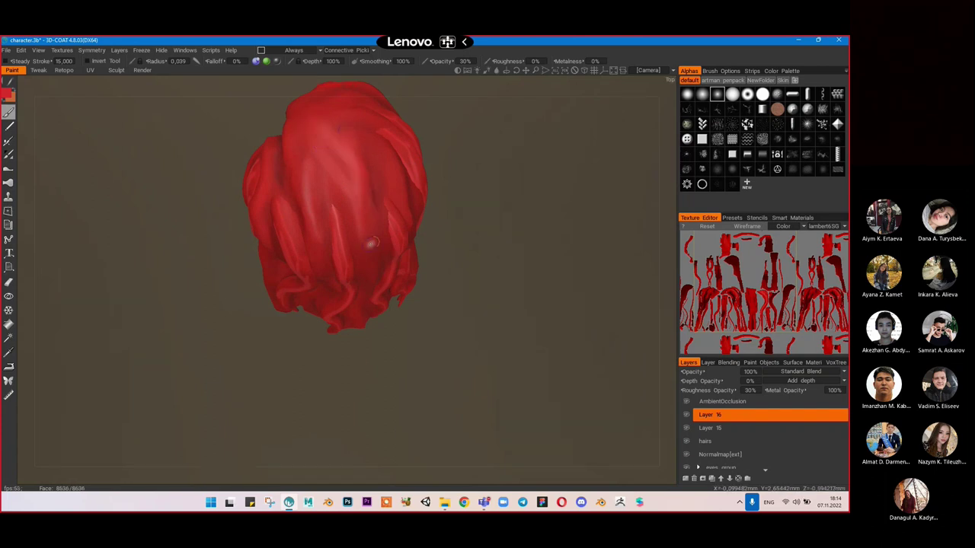
mouse_move(373, 220)
alt+mouse_down()
mouse_move(374, 166)
mouse_move(386, 149)
alt+mouse_up()
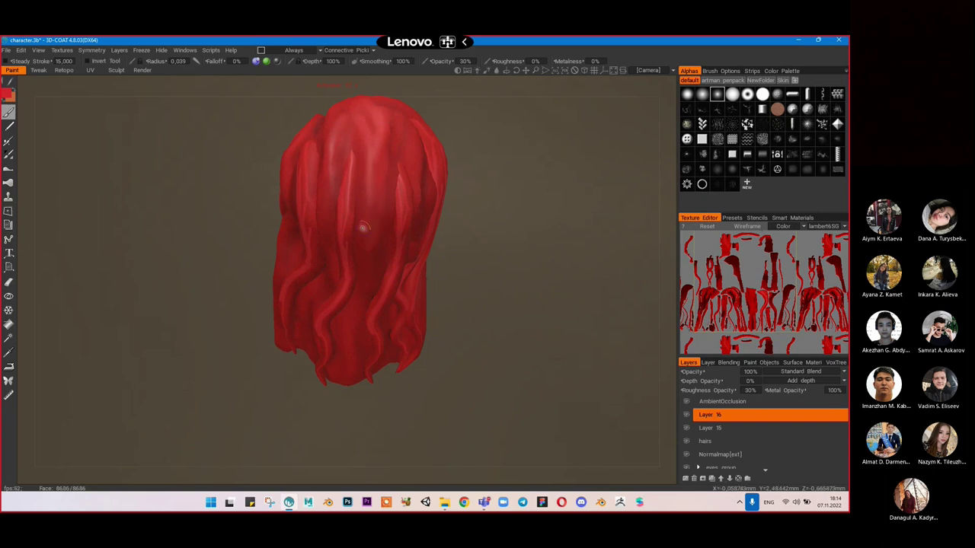
alt+drag(370, 196, 460, 160)
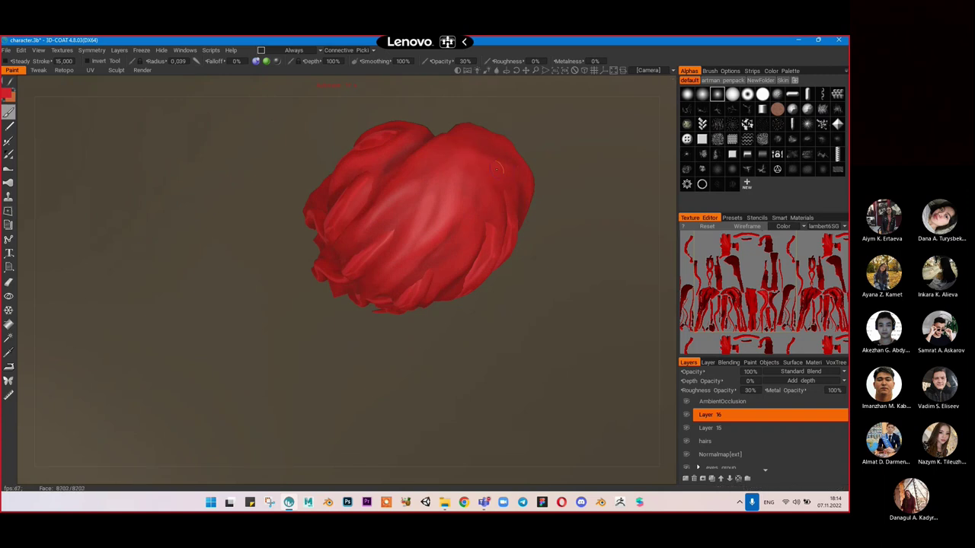
right_drag(502, 164, 409, 113)
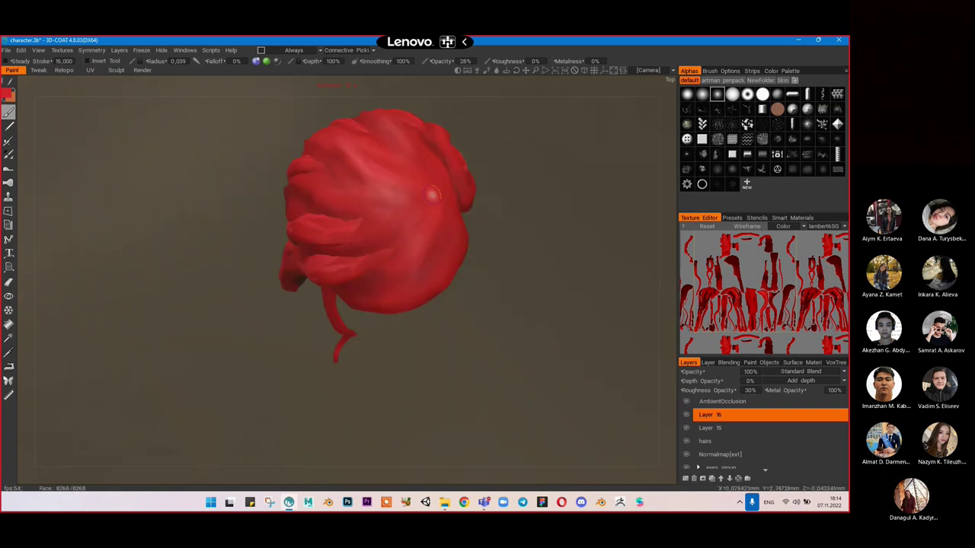
mouse_move(417, 266)
right_down()
mouse_move(475, 203)
mouse_move(455, 172)
right_up()
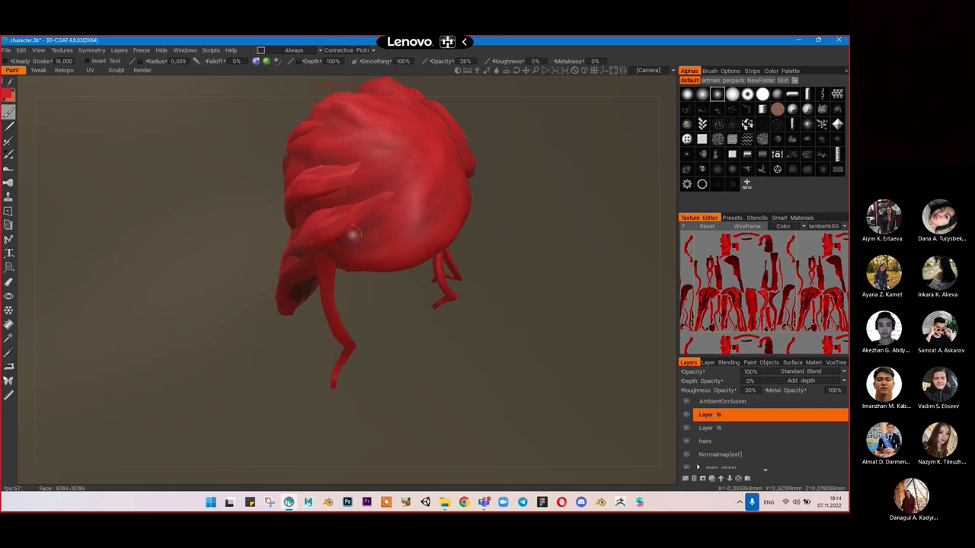
Step: Save the project and set the brush radius to 0.022 for highlighting the front hair at 28% opacity
scroll(415, 198, down, 2)
key(ctrl+s)
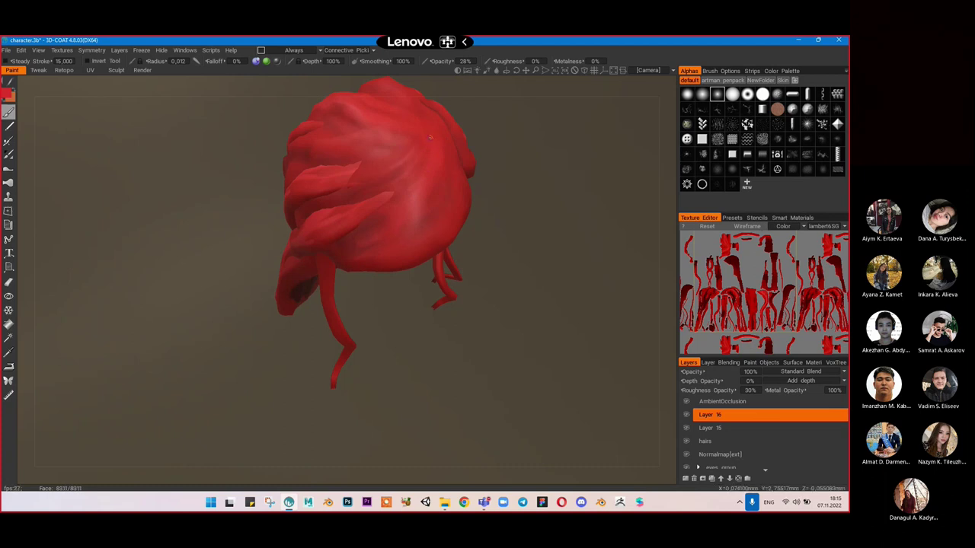
alt+drag(418, 131, 401, 109)
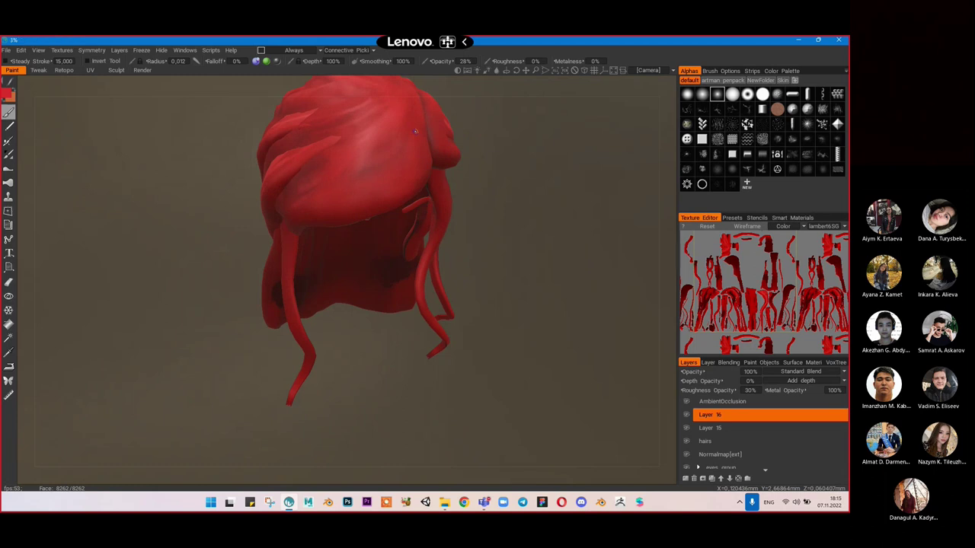
right_drag(376, 174, 387, 172)
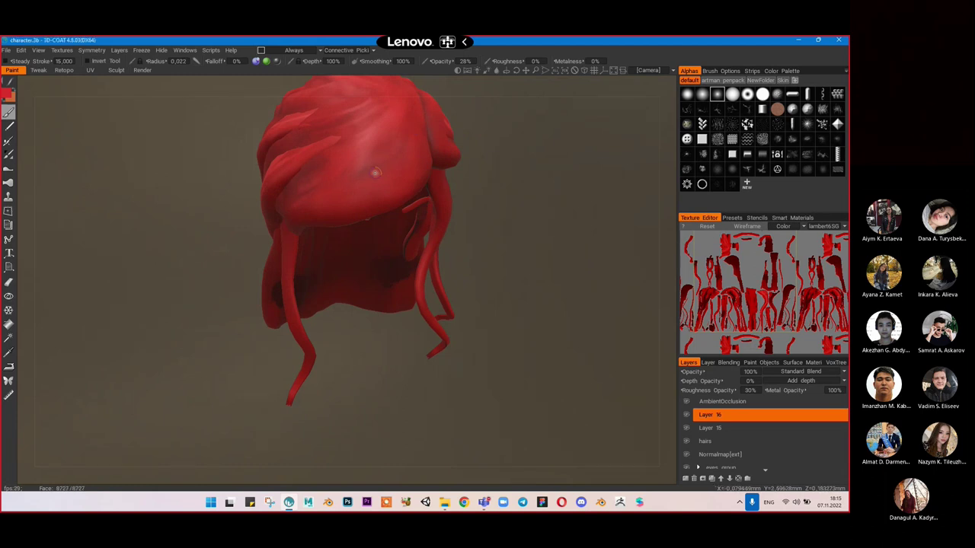
Step: Paint highlights on Layer 16 along the fringe and the side locks with a brush radius of 0.014
drag(404, 106, 322, 157)
right_drag(436, 164, 370, 144)
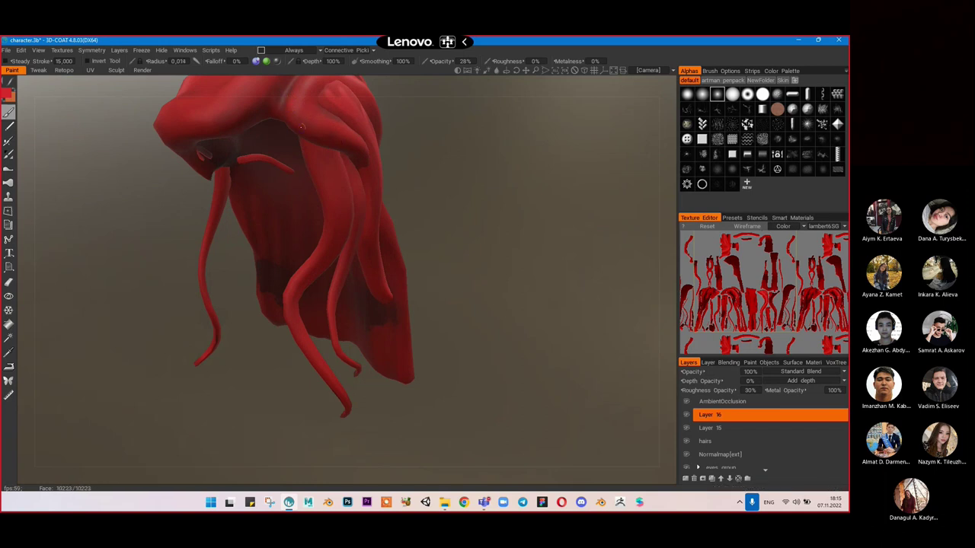
mouse_move(386, 163)
mouse_down()
mouse_move(342, 137)
mouse_move(337, 189)
mouse_up()
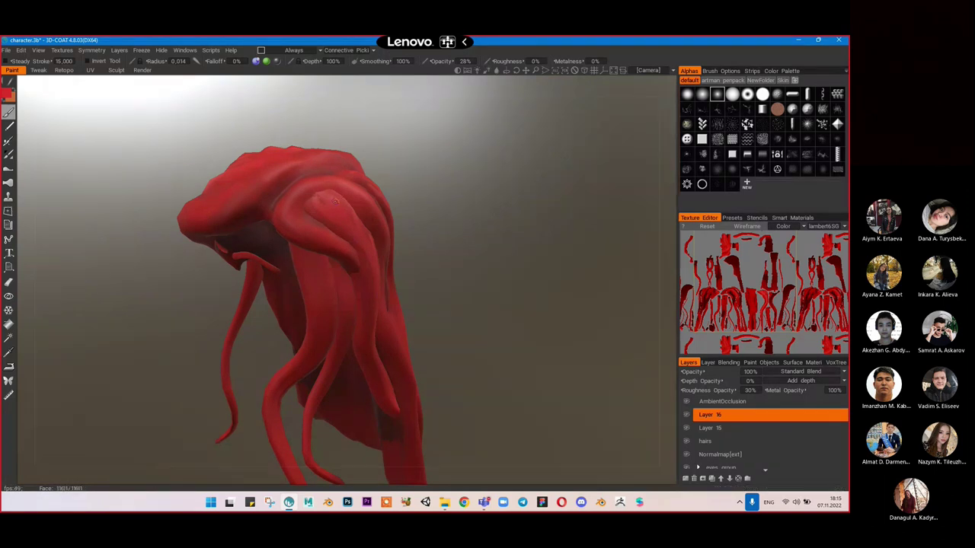
alt+drag(390, 196, 295, 221)
scroll(305, 232, up, 3)
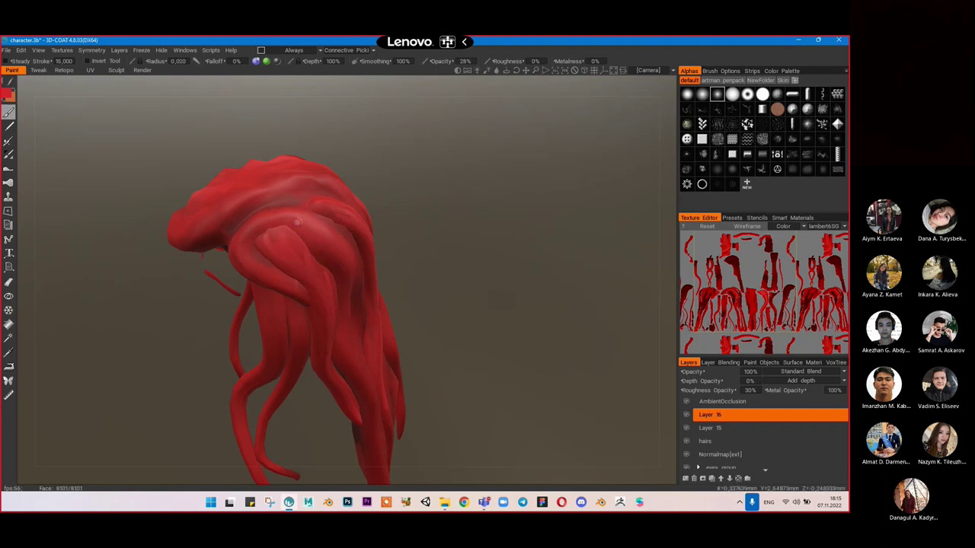
Step: Paint highlights on the strands across the crown and back of the hair with a brush radius of 0.020
alt+drag(385, 212, 274, 233)
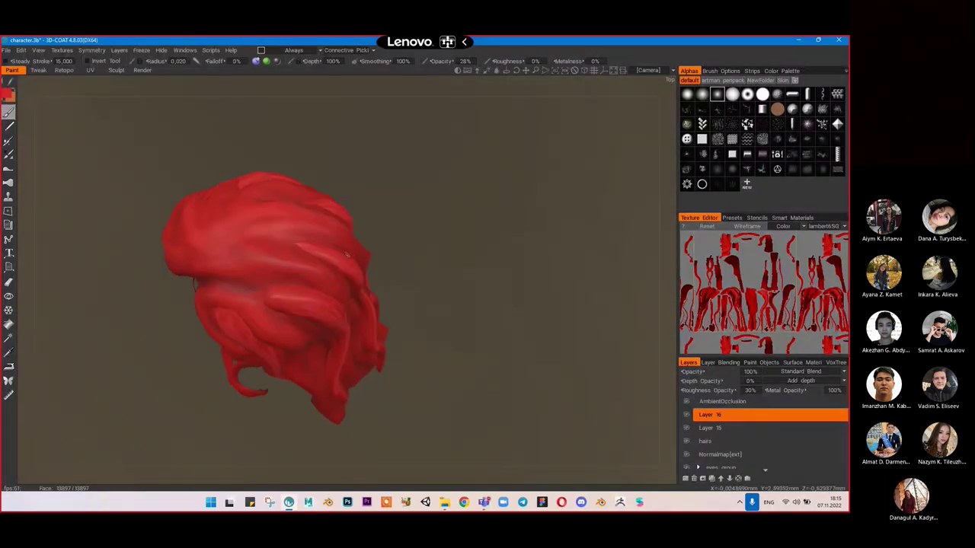
alt+drag(337, 215, 288, 215)
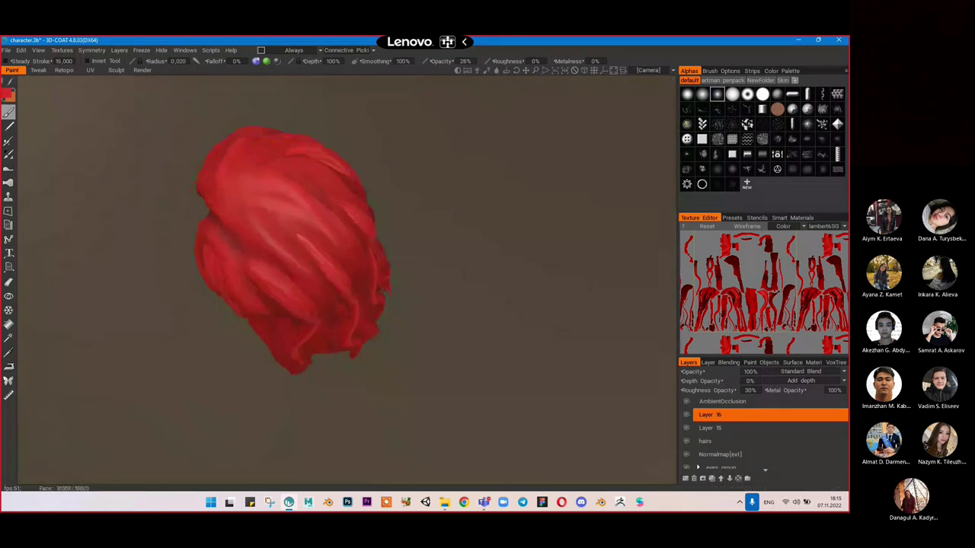
mouse_move(399, 196)
alt+mouse_down()
mouse_move(296, 148)
mouse_move(437, 190)
alt+mouse_up()
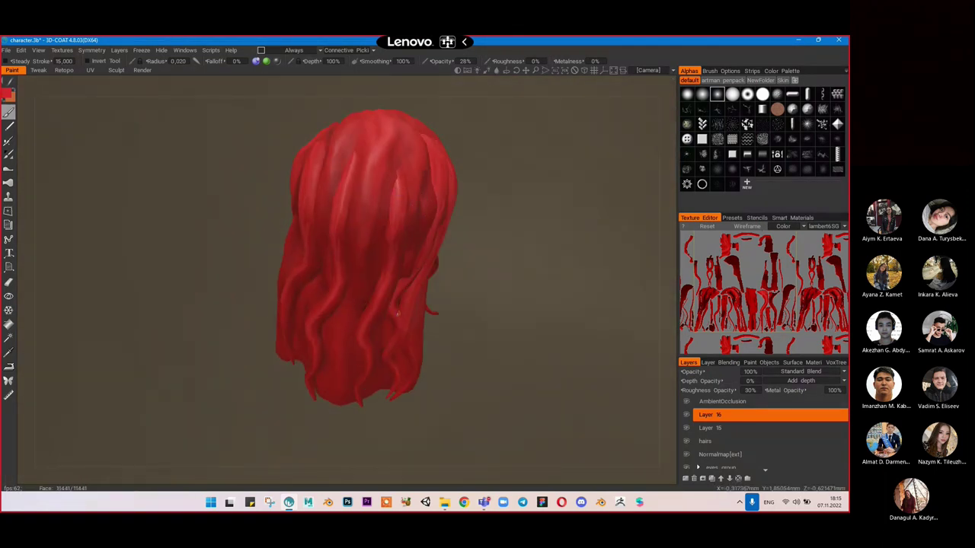
alt+drag(391, 294, 397, 238)
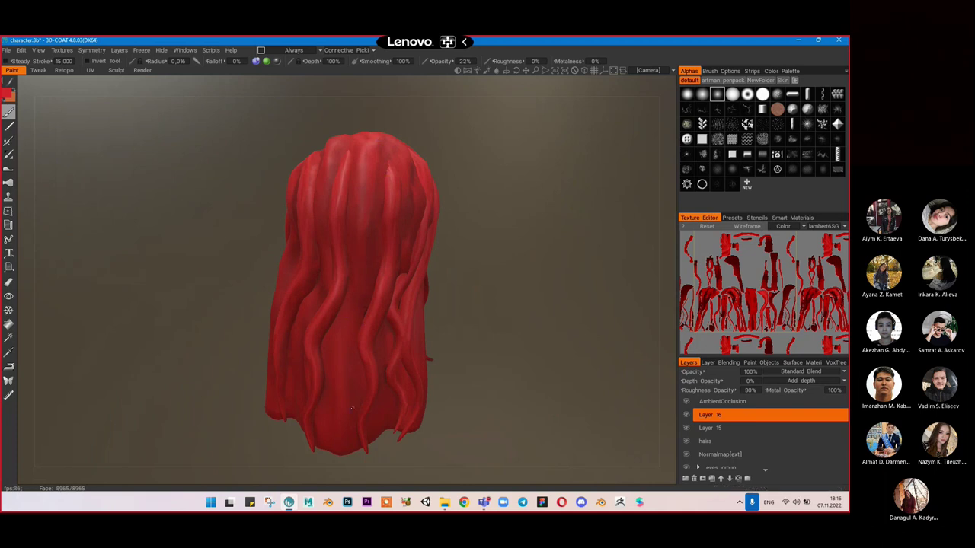
Step: Lower the brush opacity to 22% and paint soft highlights down the long wavy locks at the back of the hair
alt+drag(352, 408, 459, 355)
alt+middle_drag(466, 315, 483, 209)
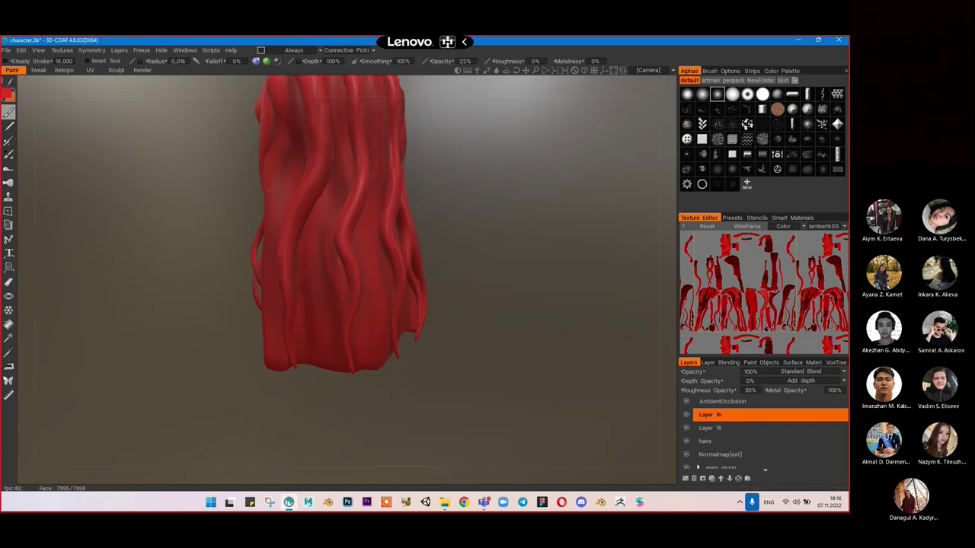
middle_drag(285, 215, 283, 163)
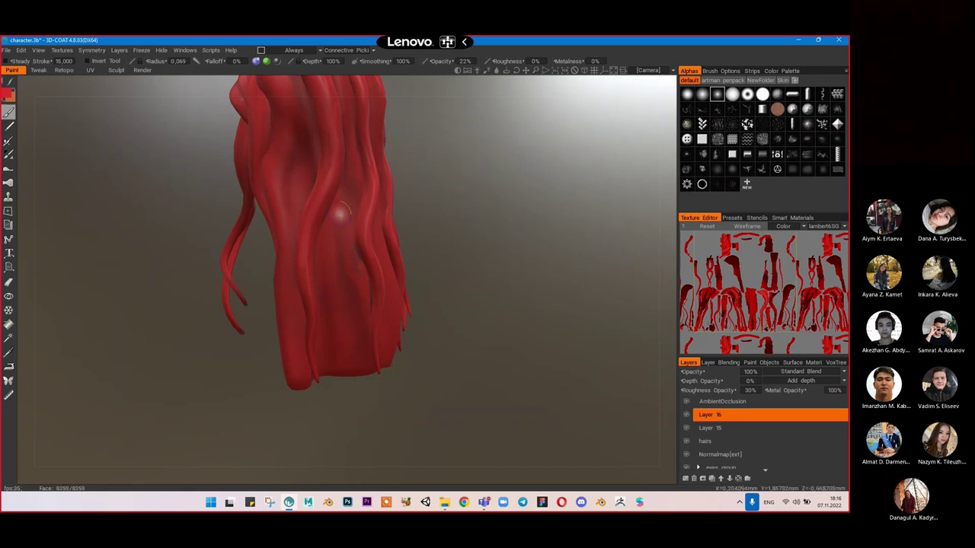
middle_drag(374, 329, 355, 259)
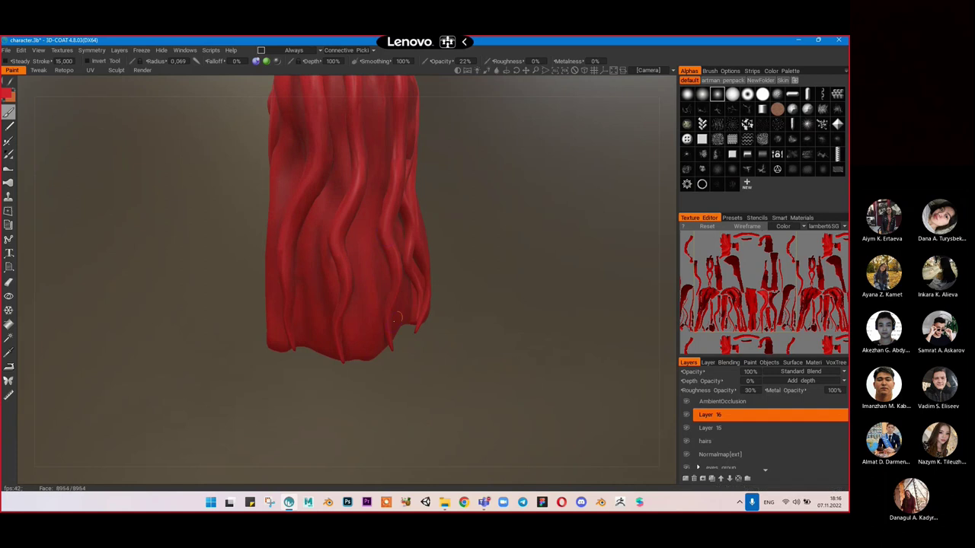
drag(435, 245, 408, 210)
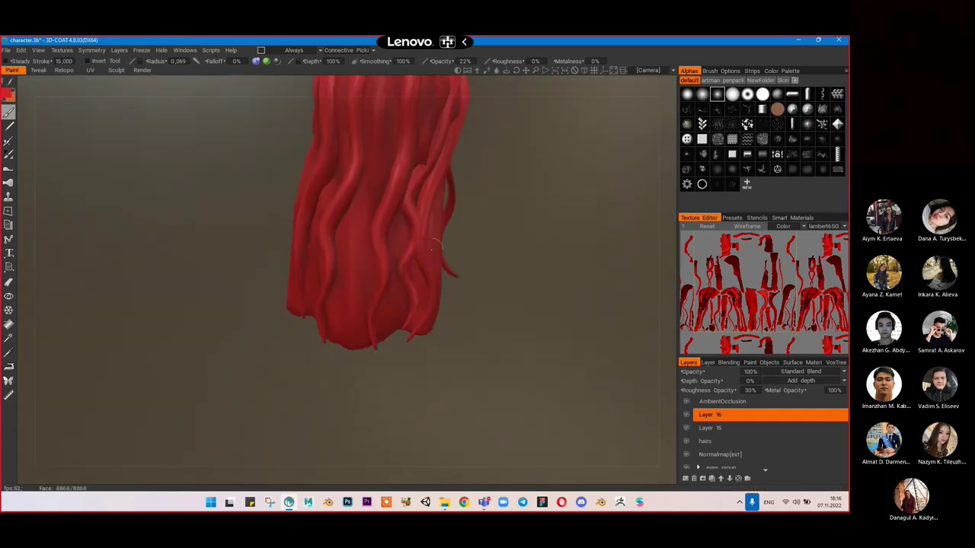
middle_drag(459, 219, 432, 174)
mouse_move(478, 238)
middle_down()
mouse_move(461, 317)
mouse_move(463, 246)
middle_up()
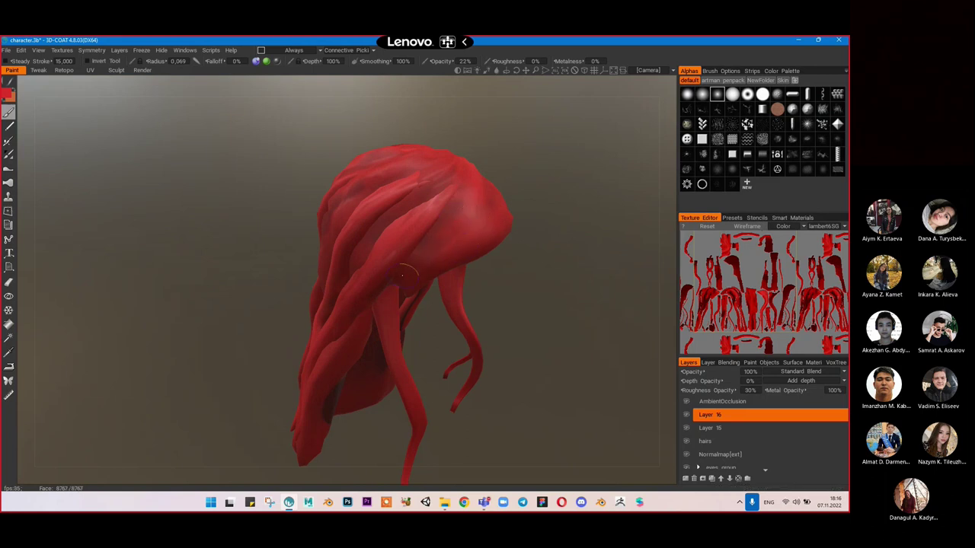
Step: Reduce the brush radius to 0.014 and paint highlights along the fringe and the front of the hair
right_drag(478, 206, 451, 208)
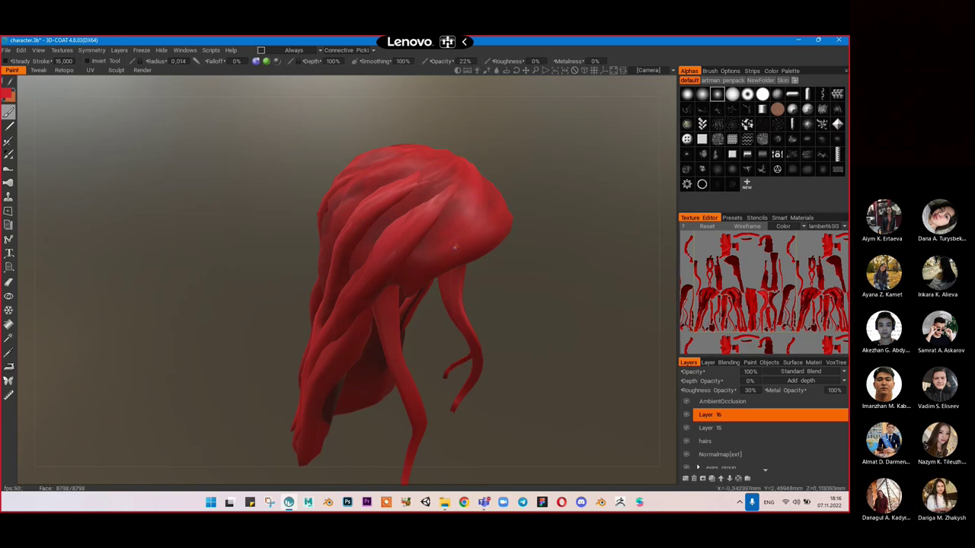
alt+drag(446, 212, 468, 197)
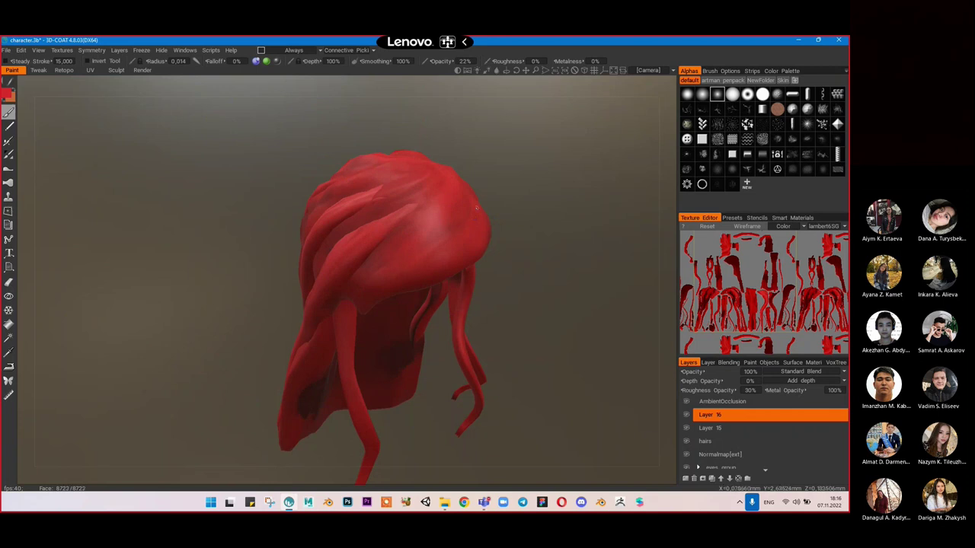
middle_drag(397, 283, 431, 195)
middle_drag(349, 237, 374, 220)
middle_drag(379, 260, 357, 230)
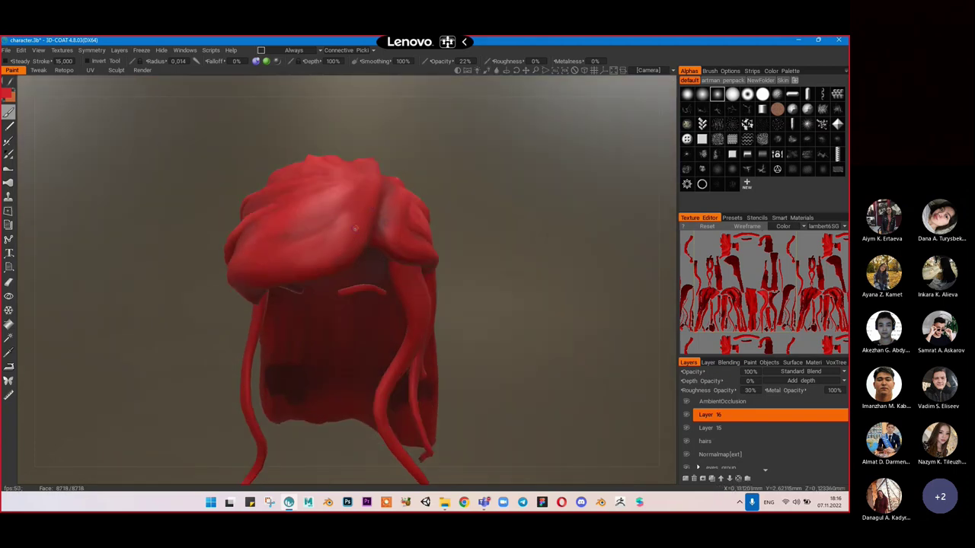
middle_drag(354, 227, 353, 224)
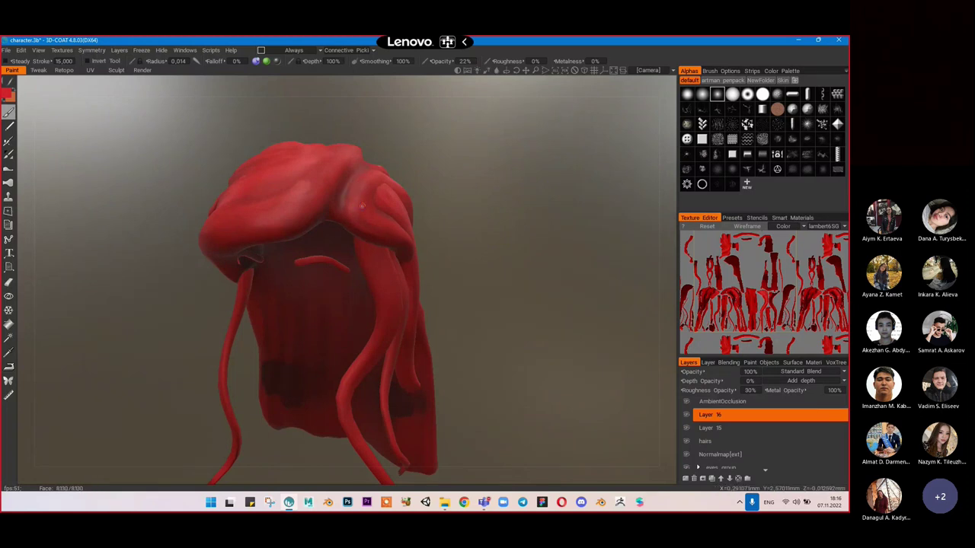
Step: Refine the highlights on the curls beside the parting and on the fringe strands
middle_drag(405, 242, 370, 204)
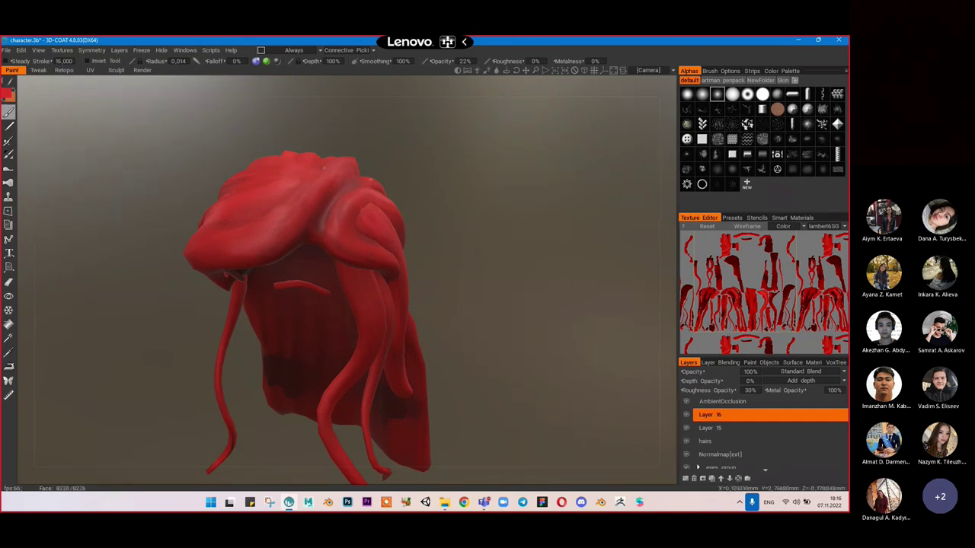
middle_drag(379, 170, 334, 169)
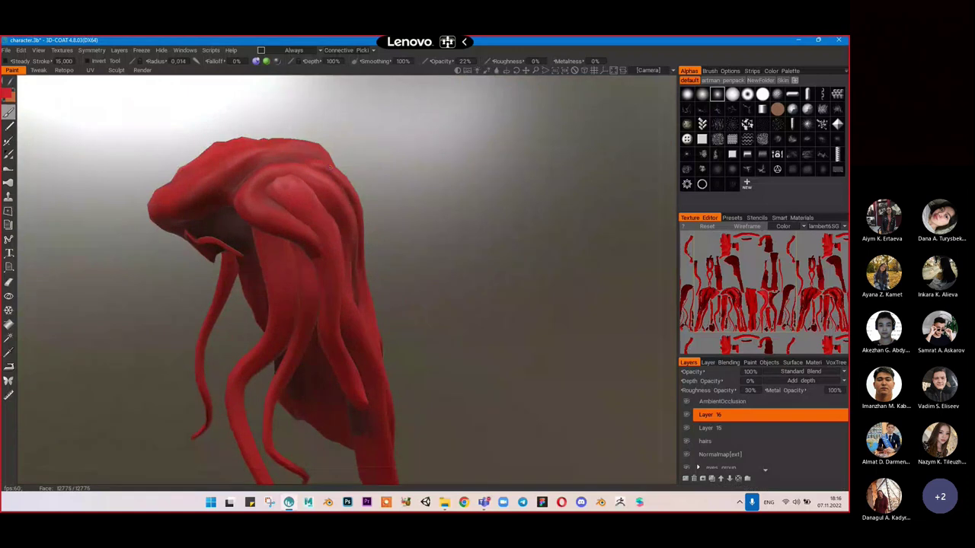
middle_drag(422, 244, 340, 165)
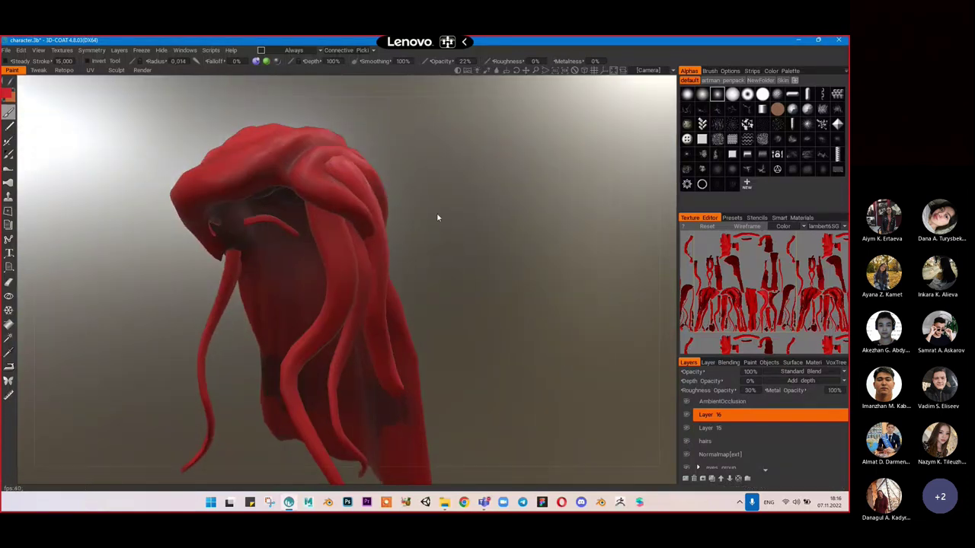
middle_drag(436, 214, 421, 173)
middle_drag(361, 189, 400, 208)
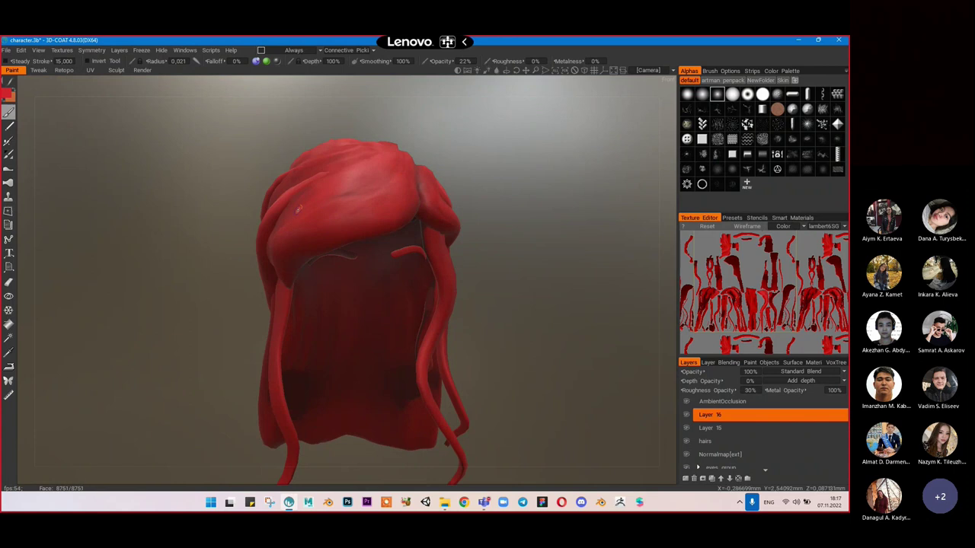
middle_drag(308, 202, 254, 175)
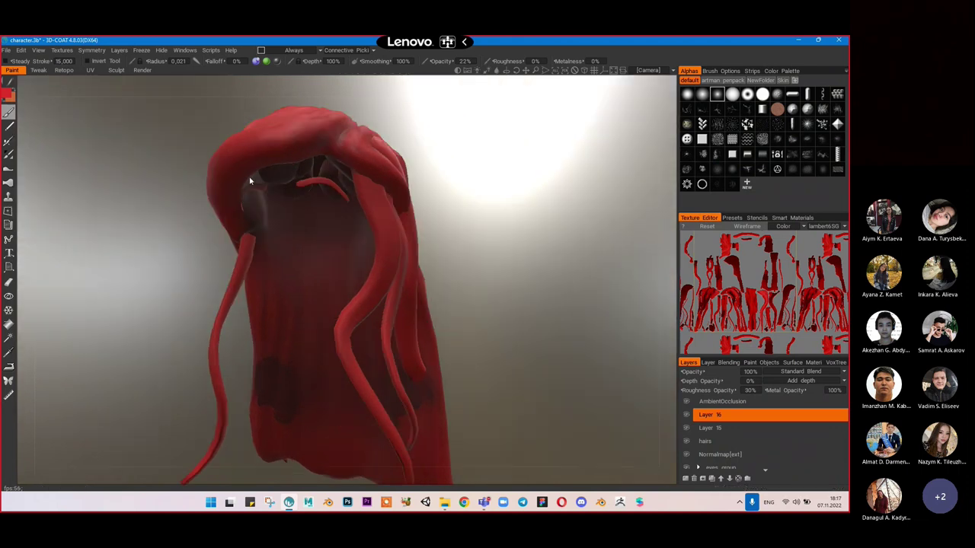
Step: Review the painted hair from several sides and save the character file
right_drag(266, 164, 293, 153)
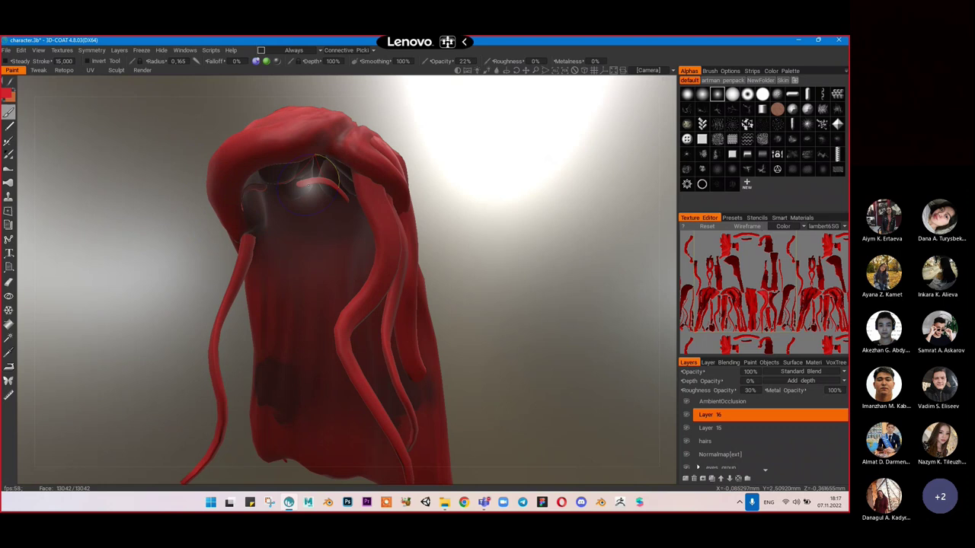
alt+drag(395, 206, 517, 240)
scroll(318, 226, down, 5)
middle_drag(516, 241, 607, 322)
middle_drag(519, 272, 415, 314)
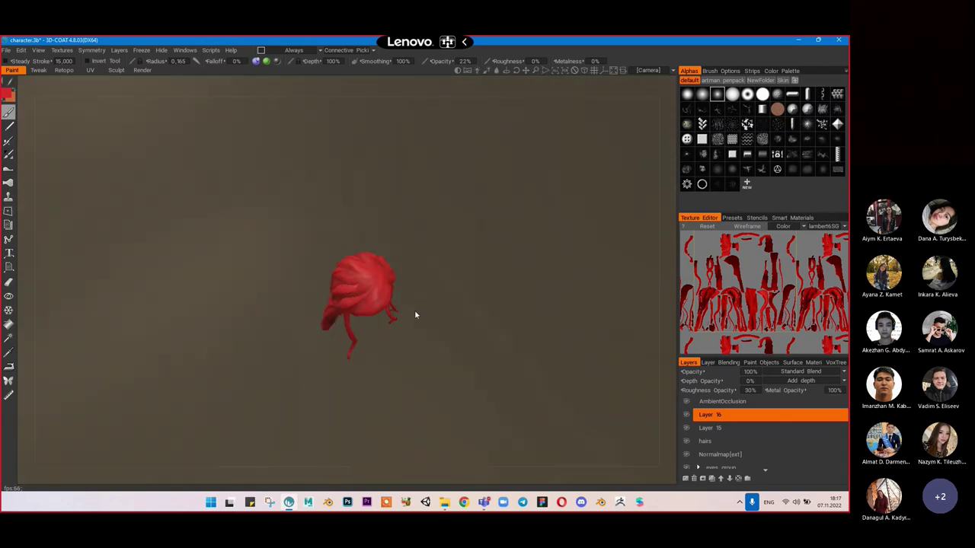
mouse_move(389, 245)
middle_down()
mouse_move(376, 190)
mouse_move(450, 233)
mouse_move(404, 160)
mouse_move(433, 189)
mouse_move(418, 251)
mouse_move(392, 262)
middle_up()
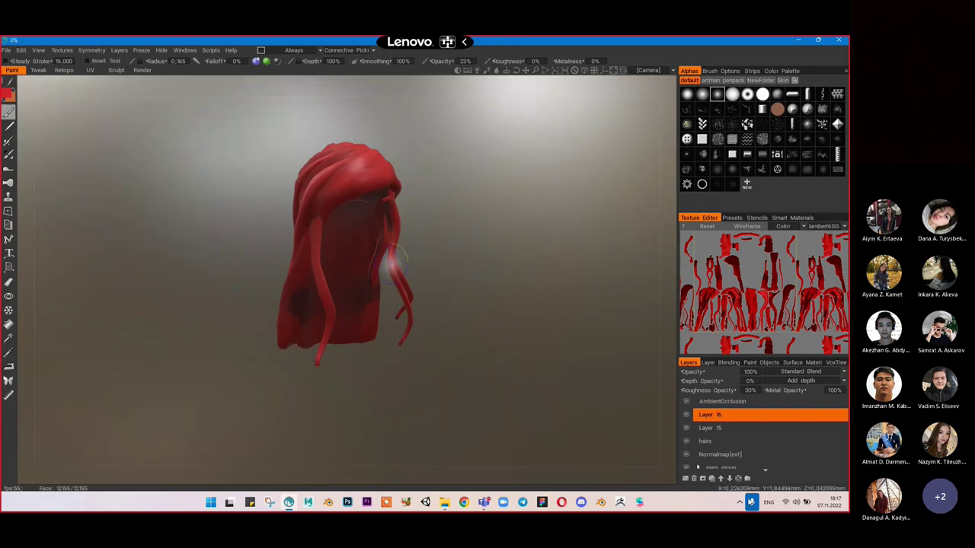
Step: Show the surface materials lambert12SG, lambert9SG, lambert10SG and lambert13SG and view the whole character with its dress
click(808, 364)
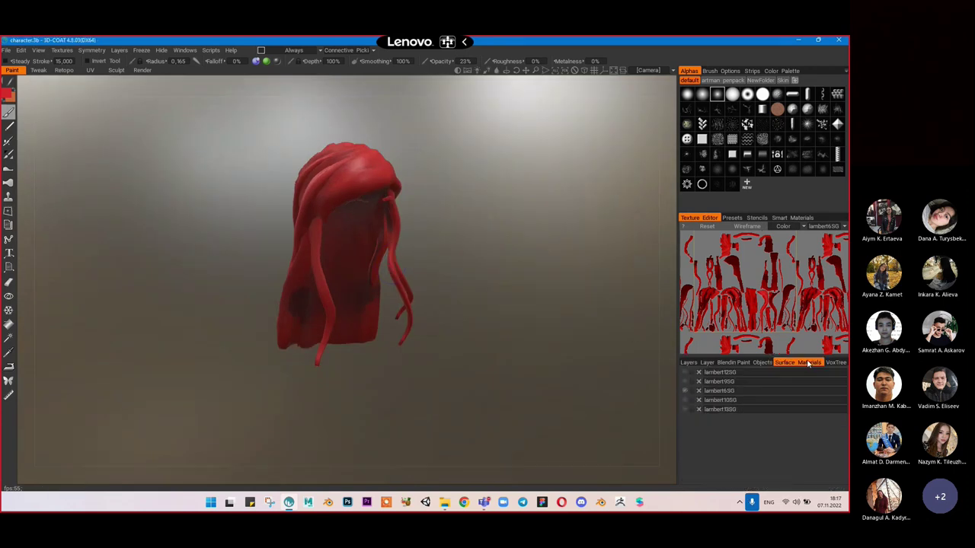
click(685, 372)
click(685, 381)
click(685, 399)
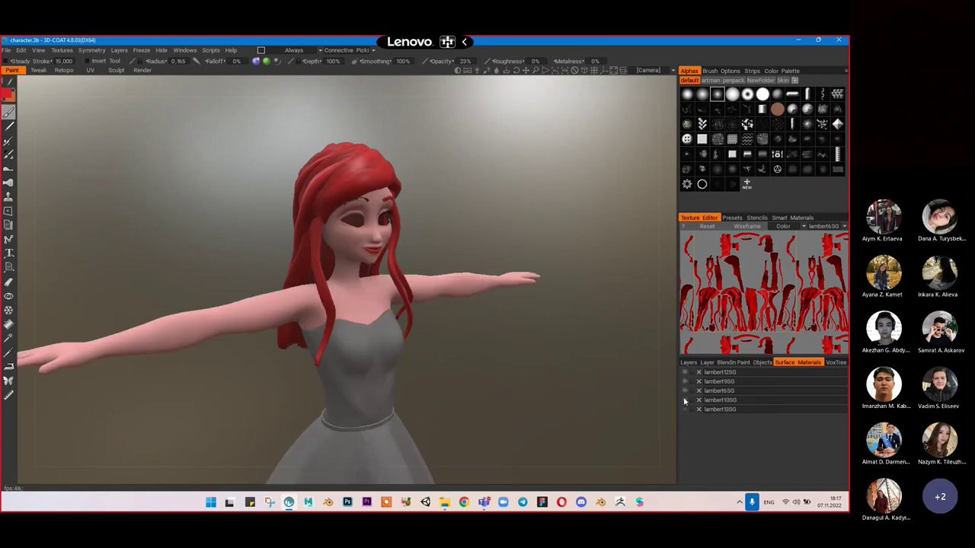
click(683, 409)
alt+drag(538, 335, 411, 338)
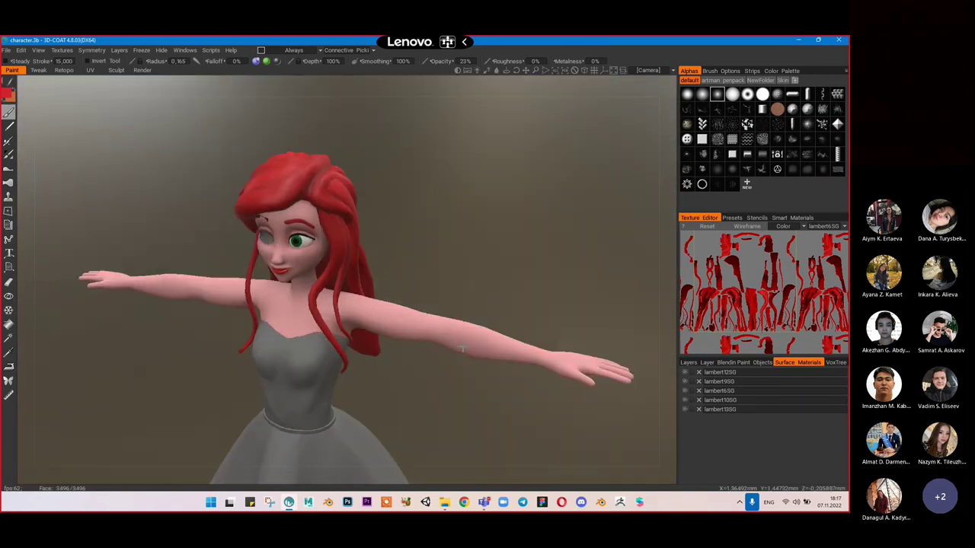
alt+middle_drag(513, 339, 544, 260)
alt+drag(545, 255, 510, 266)
alt+middle_drag(511, 266, 485, 327)
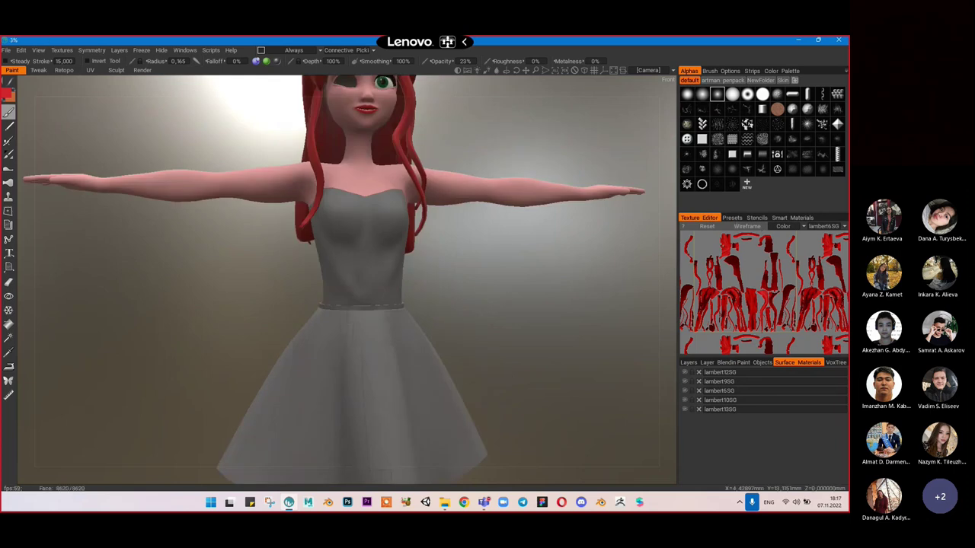
Step: Rename Layer 15 as "hair shadow" and Layer 16 as "hair highlits"
click(688, 362)
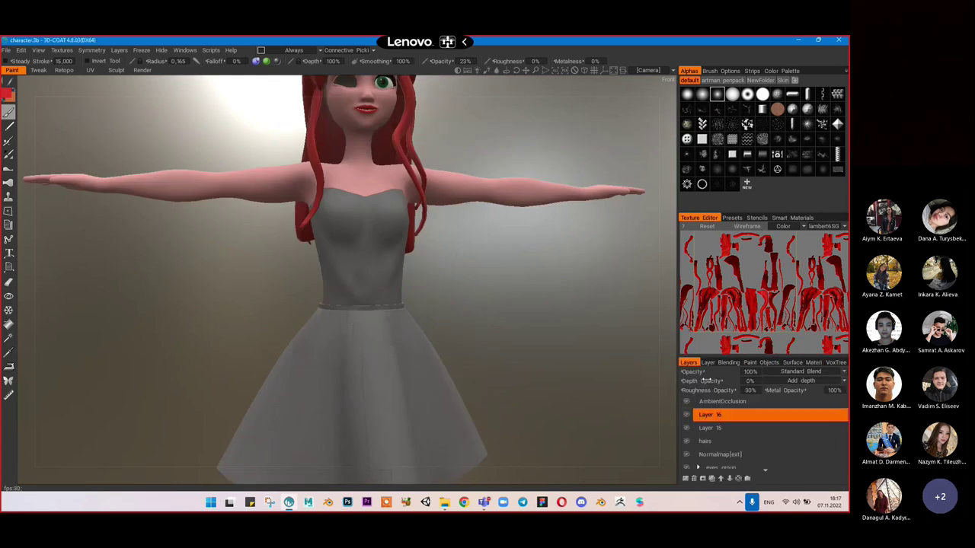
double_click(717, 430)
text(hair)
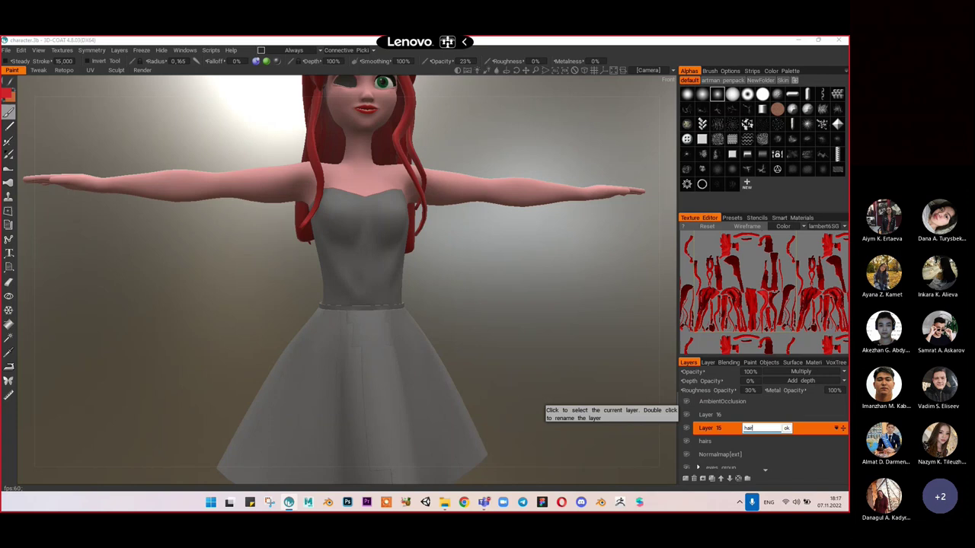
text( shadow)
double_click(733, 415)
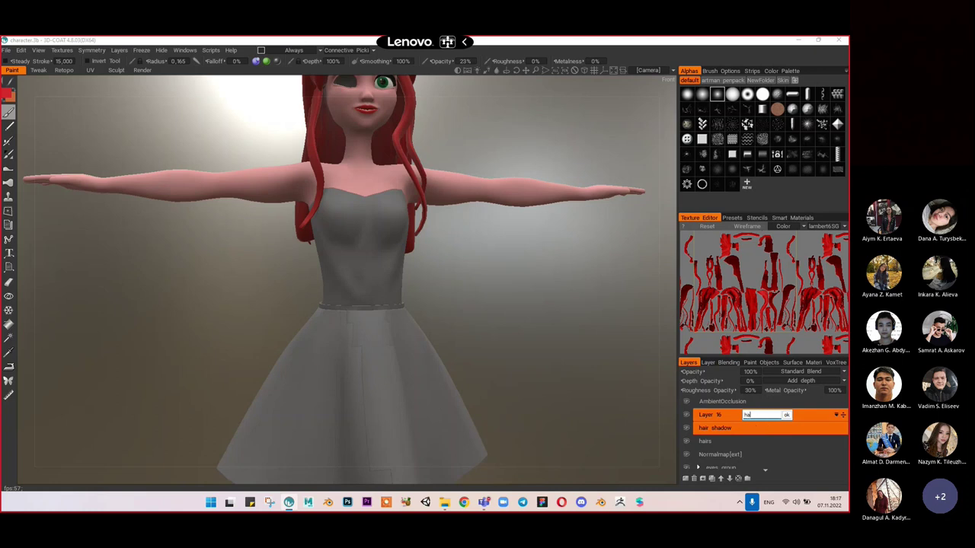
text(hair high)
click(766, 427)
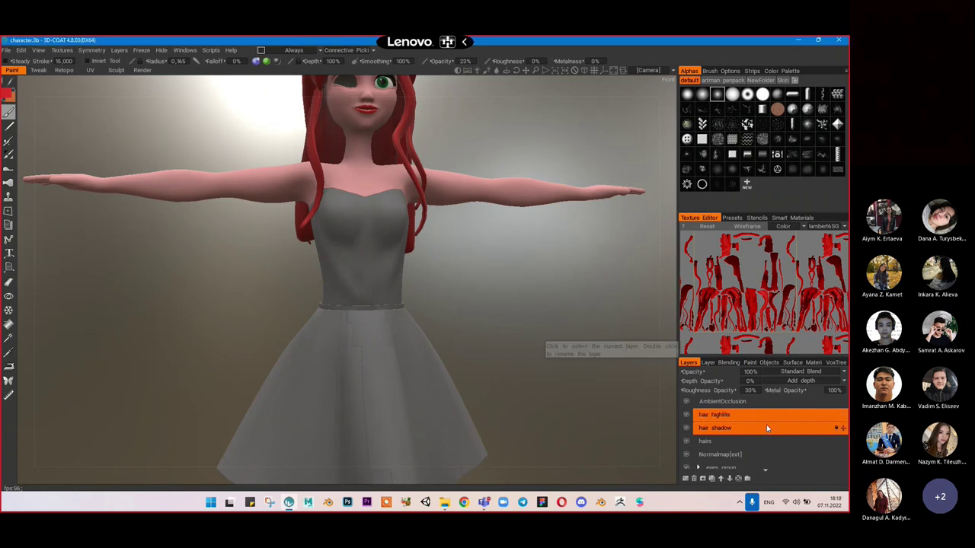
Step: Save the character file and add a new layer above the hair highlight layer
alt+middle_drag(466, 238, 488, 341)
alt+drag(488, 341, 460, 361)
key(ctrl+s)
click(685, 478)
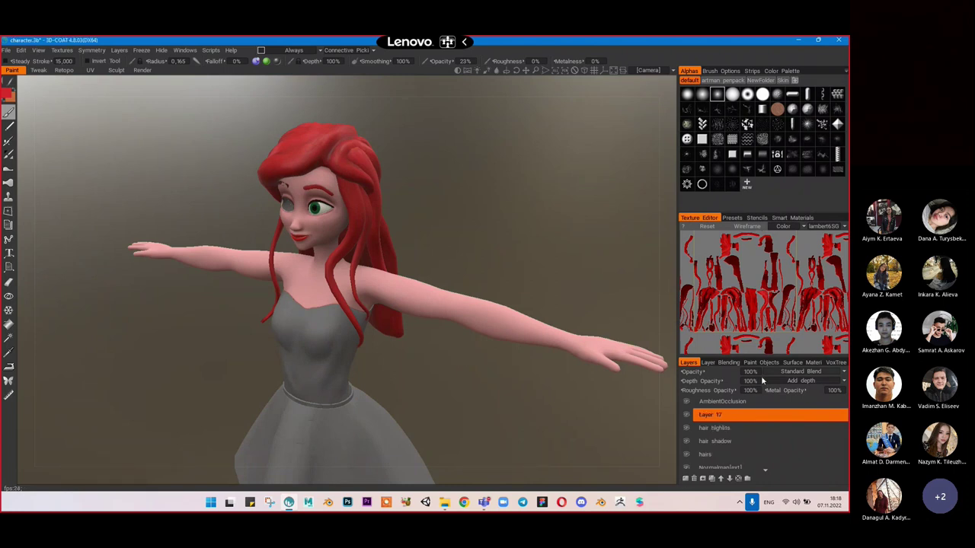
Step: Hide the surface materials lambert12SG, lambert9SG, lambert6SG and lambert13SG to isolate the dress, then return to the layer list
click(806, 363)
click(686, 373)
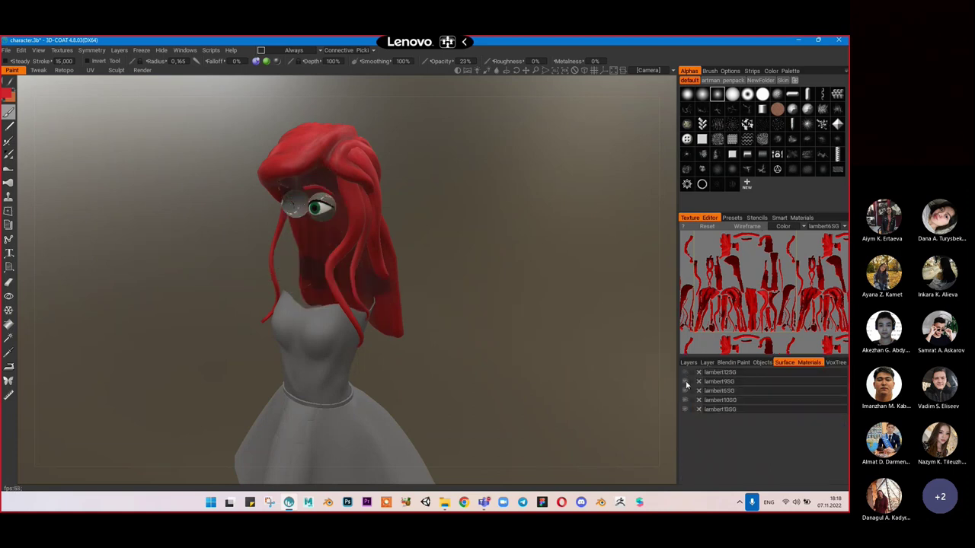
click(686, 382)
click(685, 383)
click(685, 382)
click(685, 391)
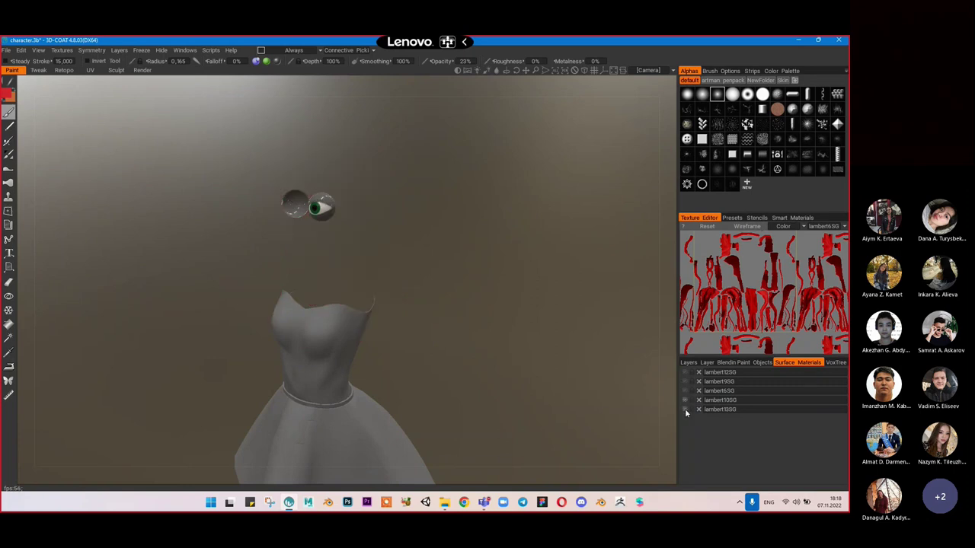
click(685, 409)
drag(517, 284, 545, 335)
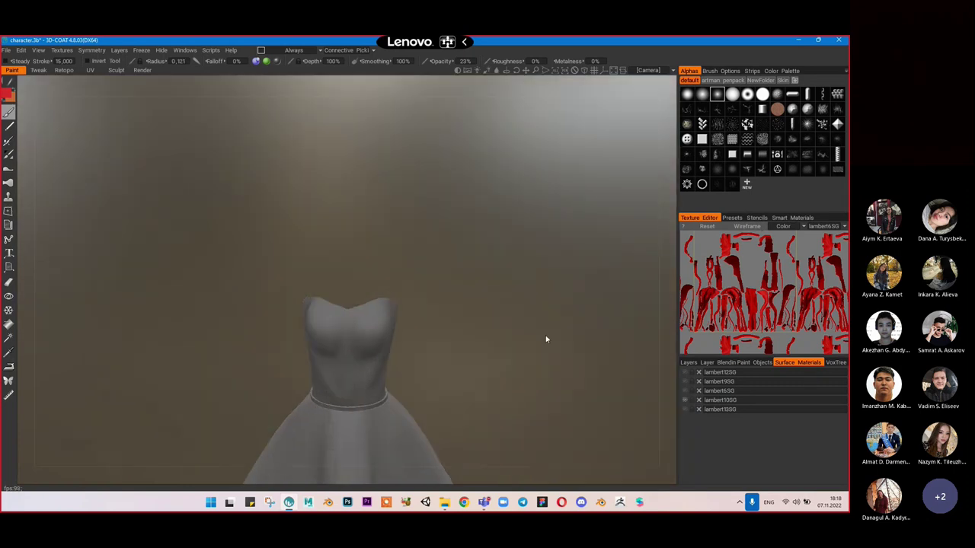
middle_drag(512, 278, 510, 238)
drag(511, 240, 518, 223)
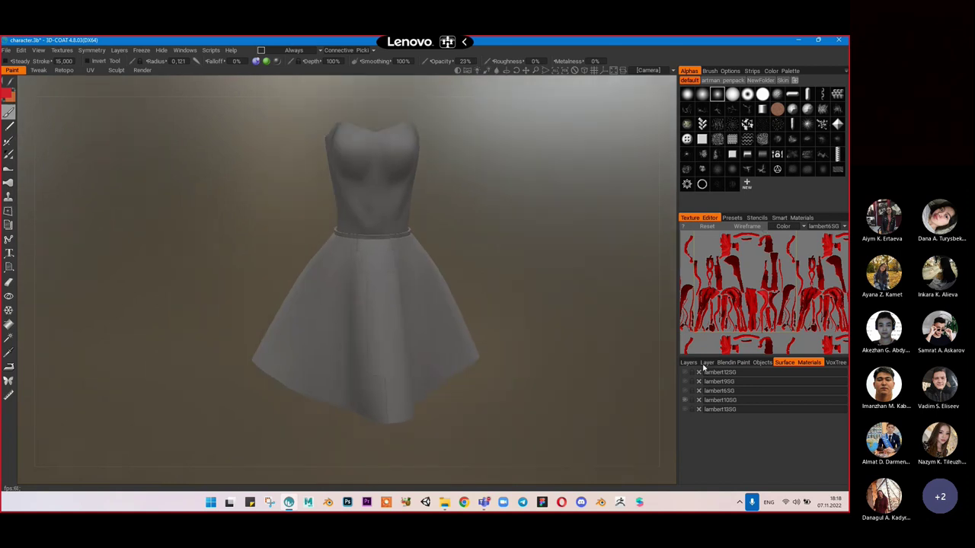
click(696, 364)
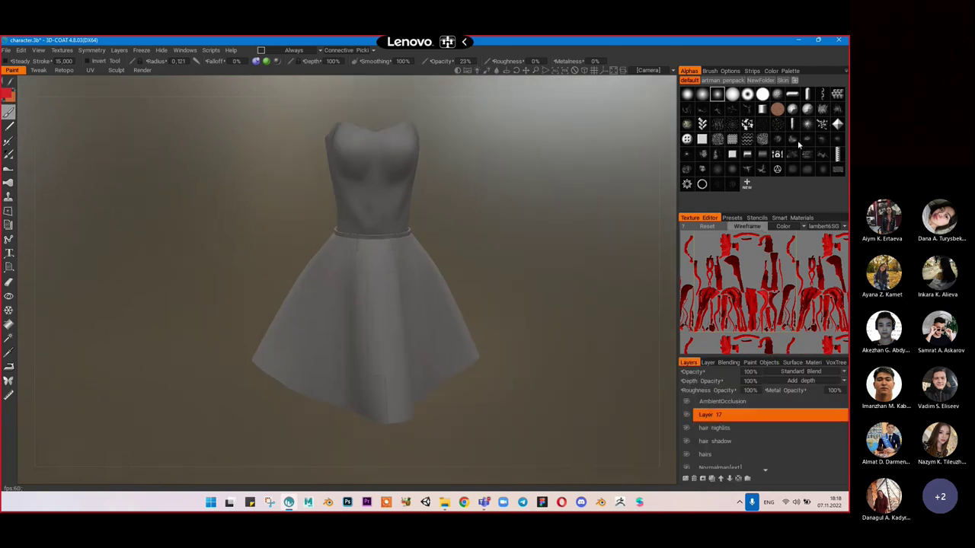
Step: Browse the default, cartoon and metals smart materials for one that suits the dress
click(781, 219)
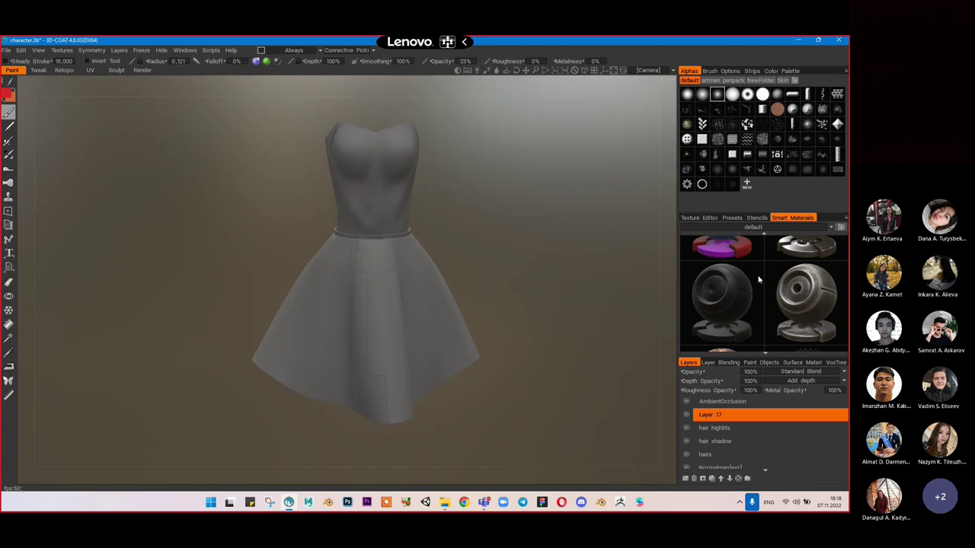
click(754, 228)
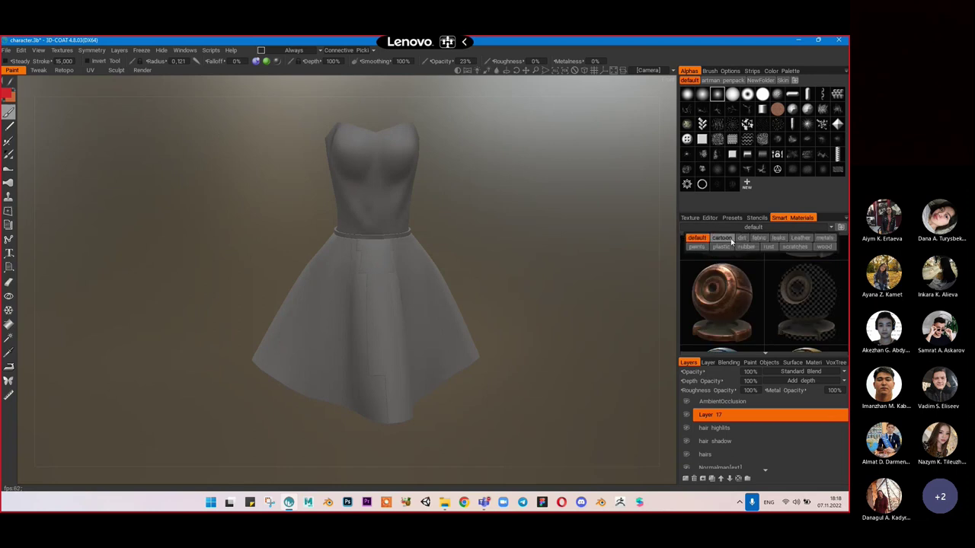
click(729, 241)
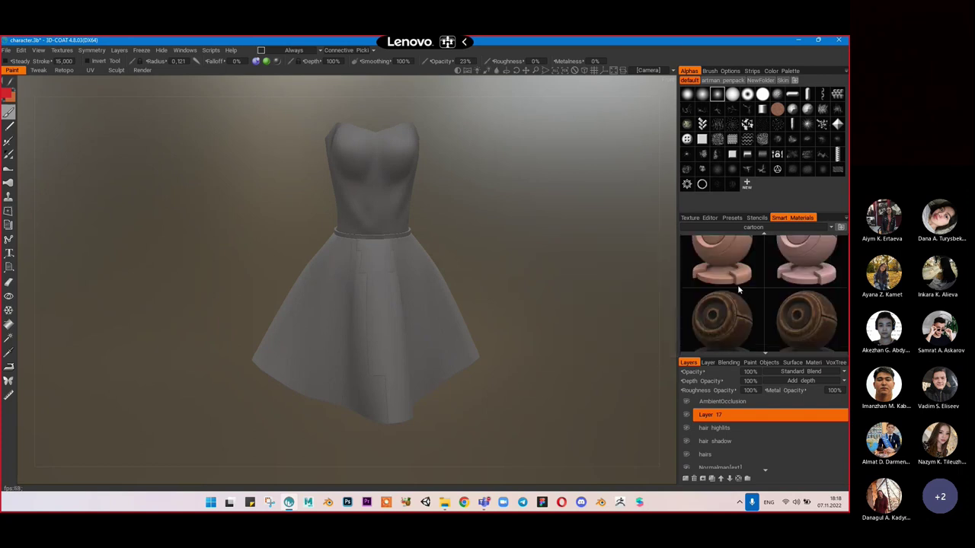
scroll(756, 290, down, 1)
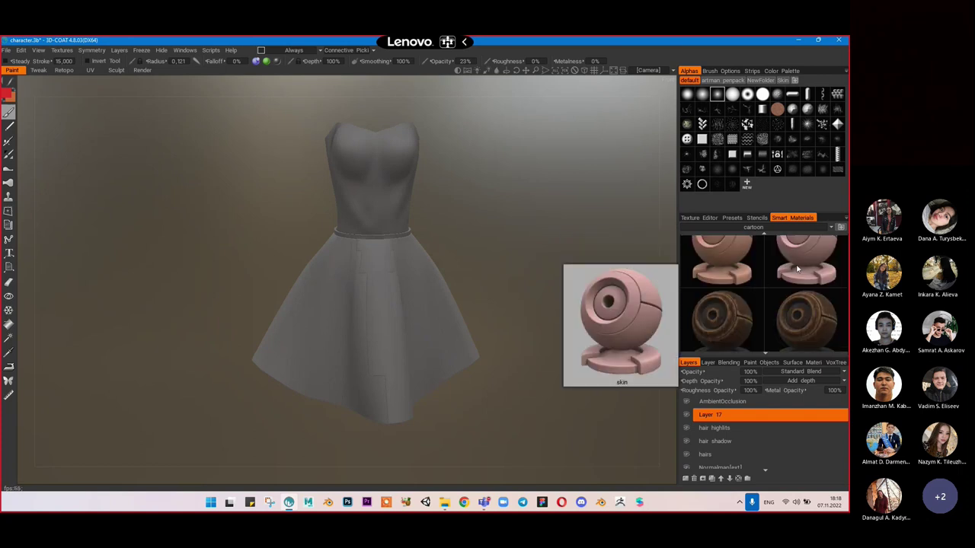
mouse_move(804, 253)
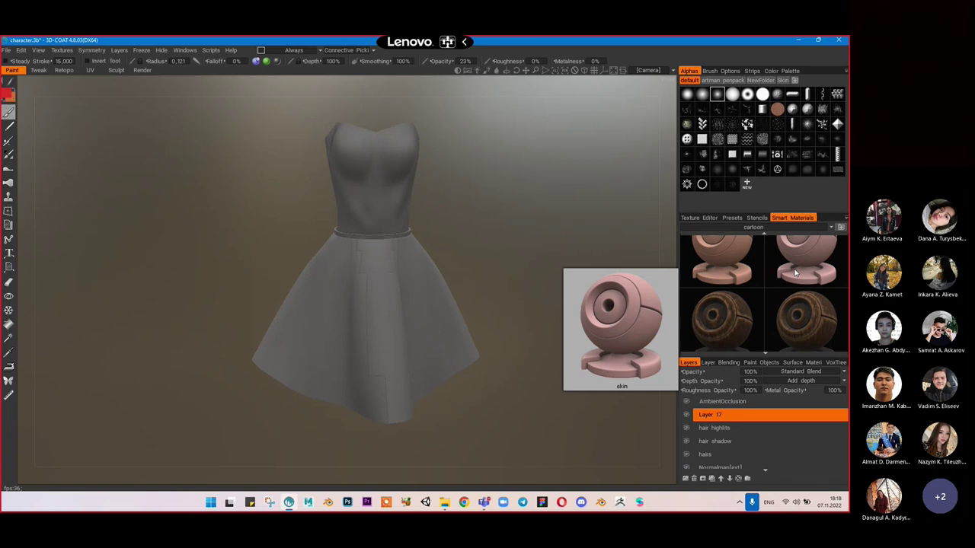
scroll(794, 273, up, 1)
scroll(784, 281, up, 1)
scroll(784, 280, up, 1)
scroll(801, 276, up, 5)
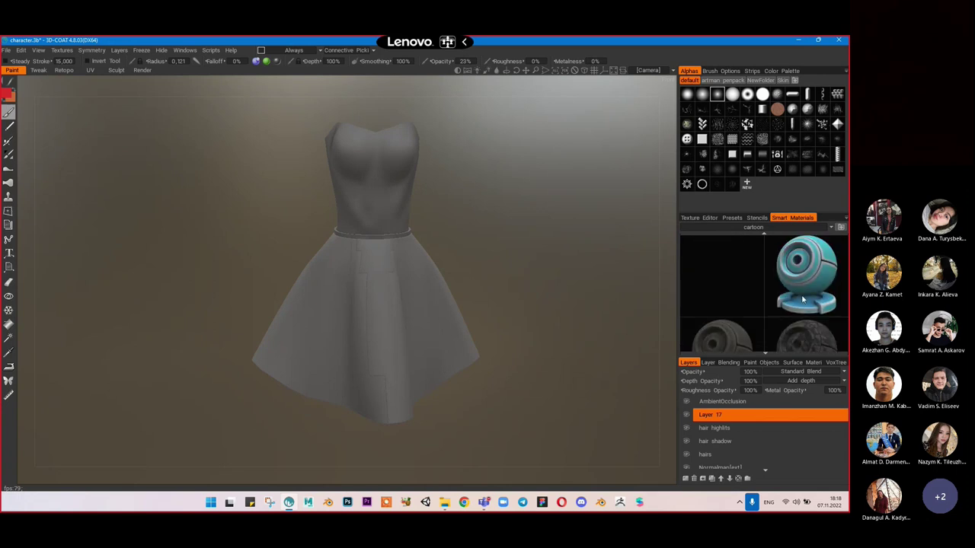
mouse_move(811, 272)
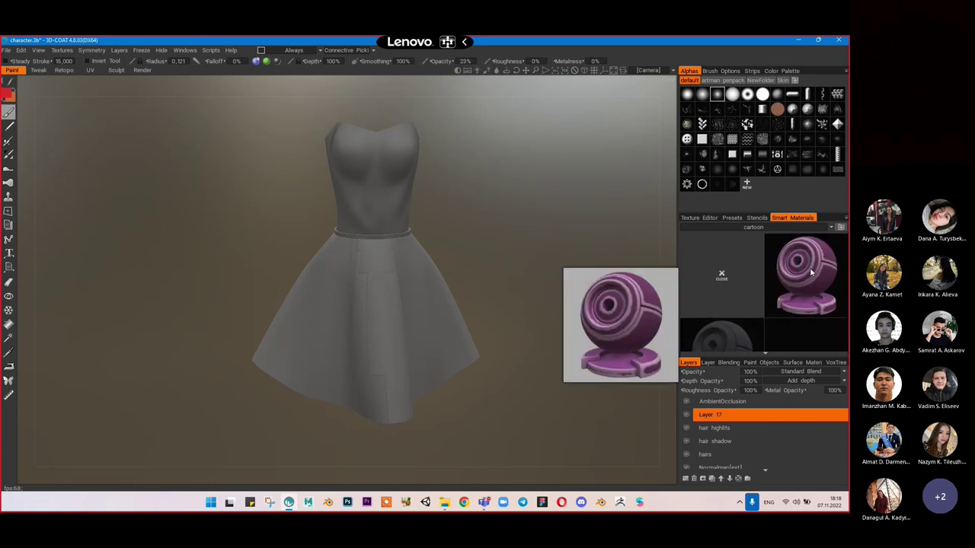
click(791, 227)
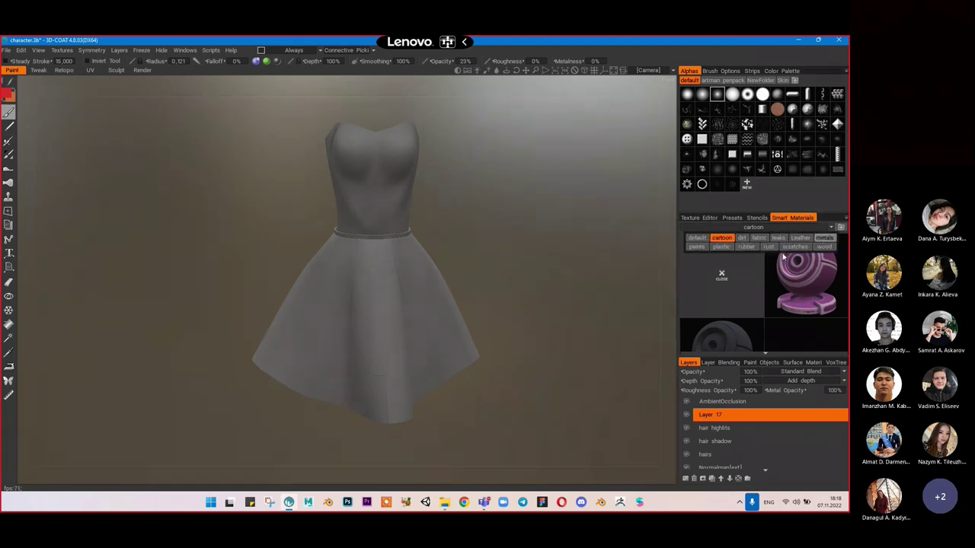
click(823, 238)
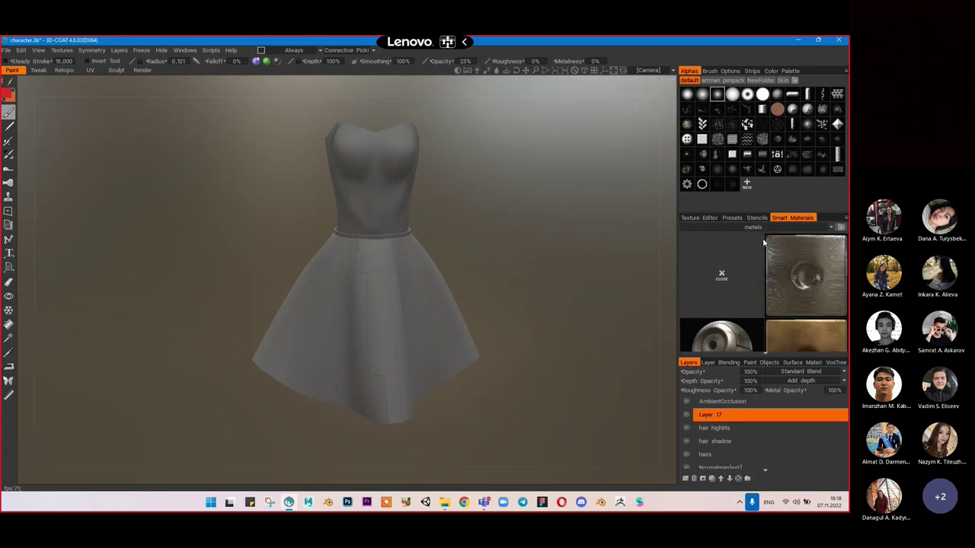
Step: Look through the fabric smart materials for a cloth texture for the dress
mouse_move(817, 233)
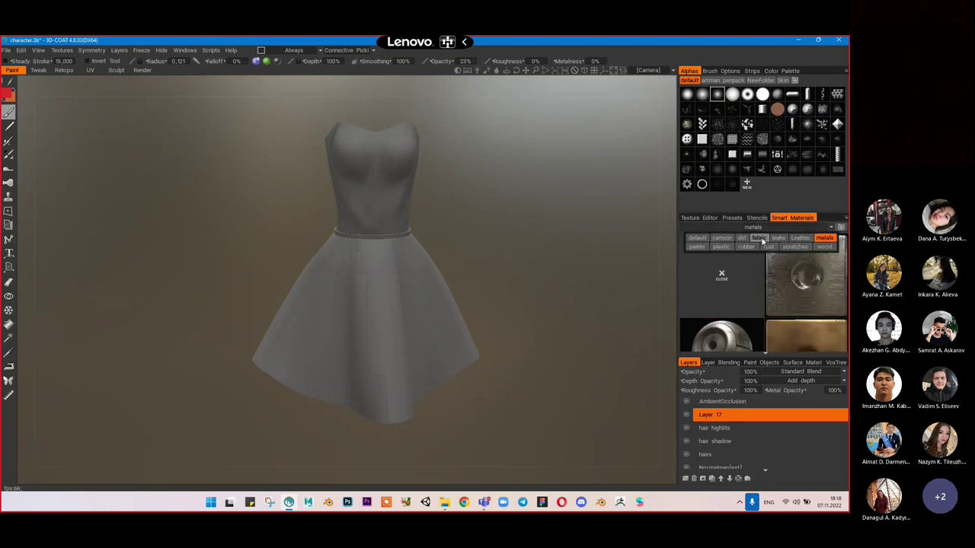
click(760, 239)
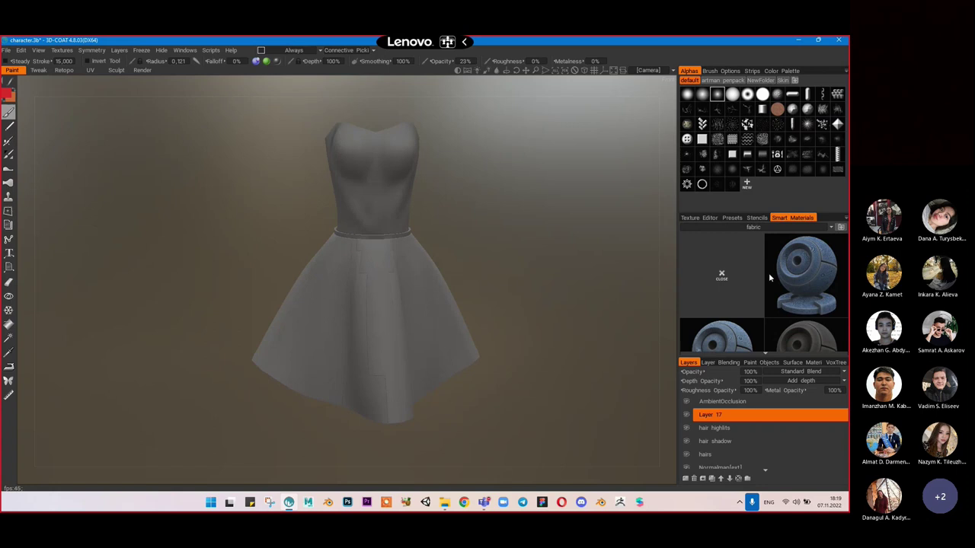
scroll(793, 290, down, 2)
mouse_move(788, 278)
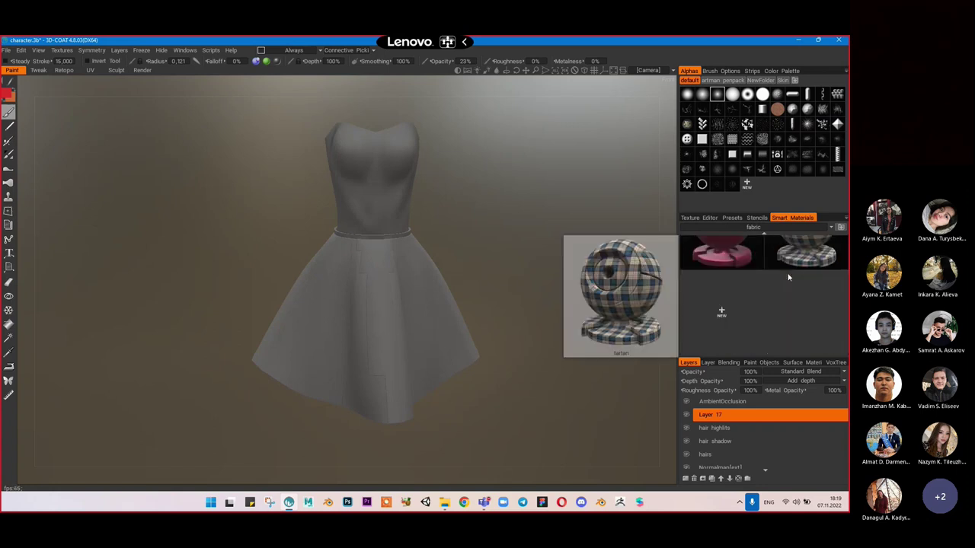
scroll(759, 287, up, 1)
mouse_move(726, 287)
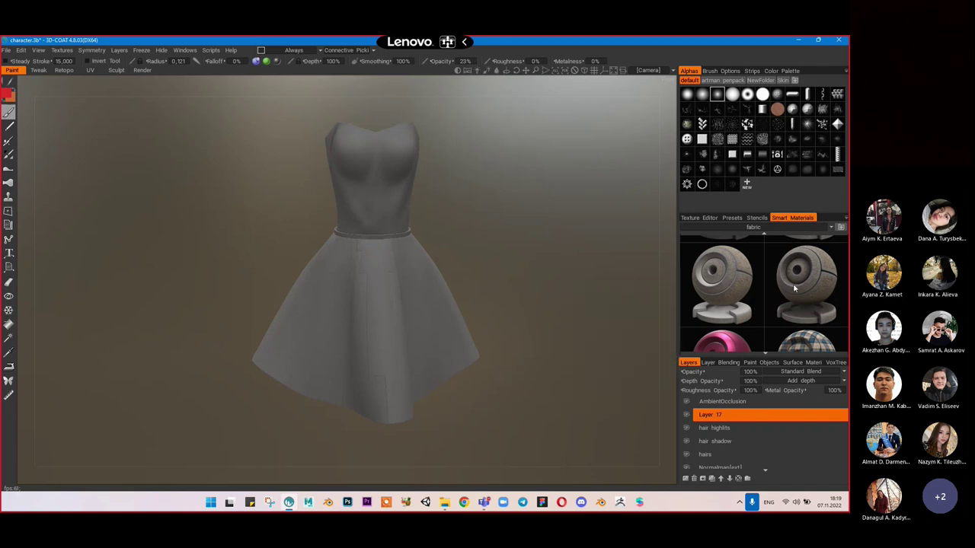
scroll(761, 293, up, 1)
mouse_move(728, 329)
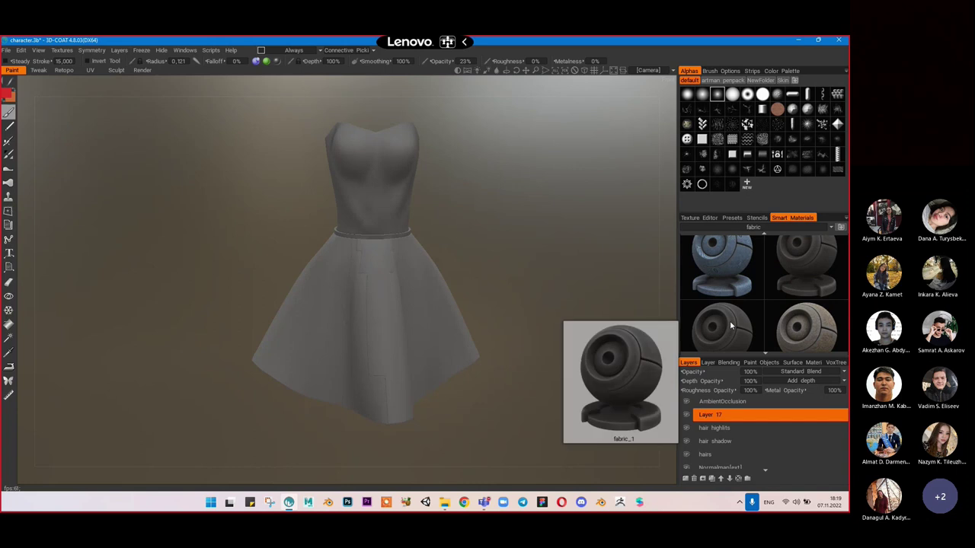
scroll(792, 272, up, 1)
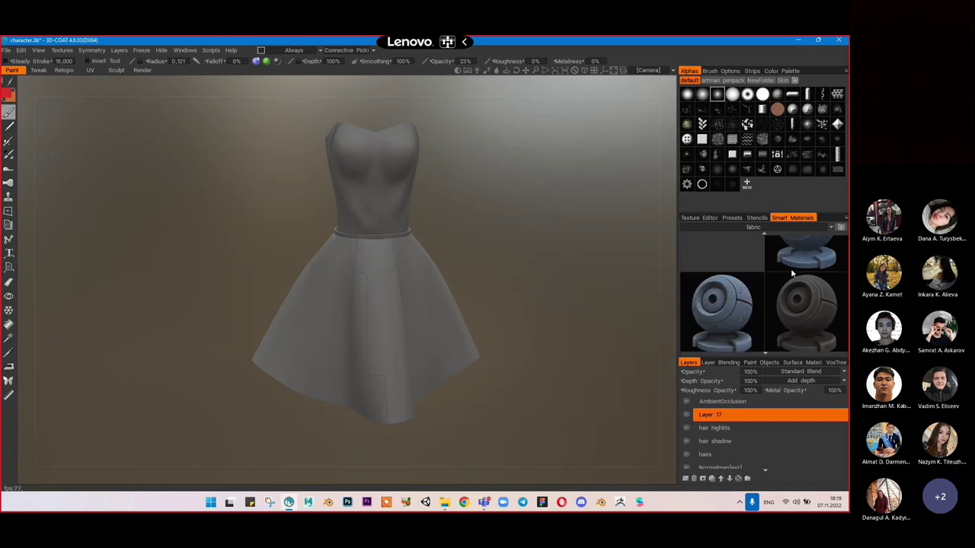
scroll(799, 270, up, 1)
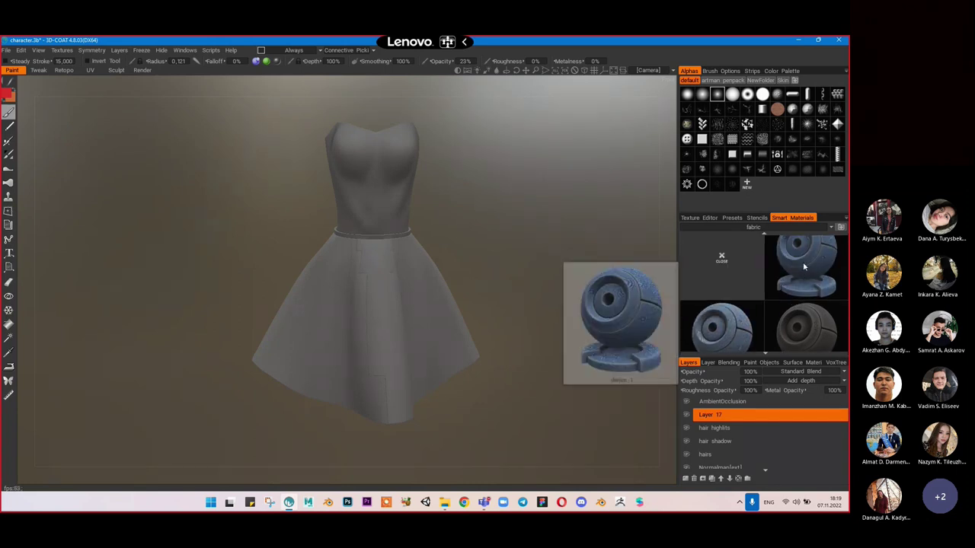
scroll(803, 266, up, 1)
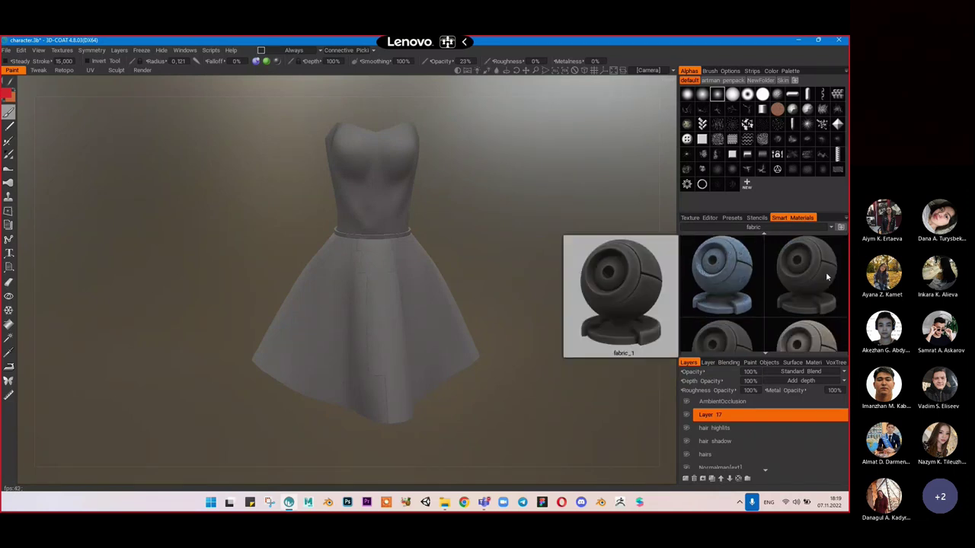
scroll(826, 276, down, 1)
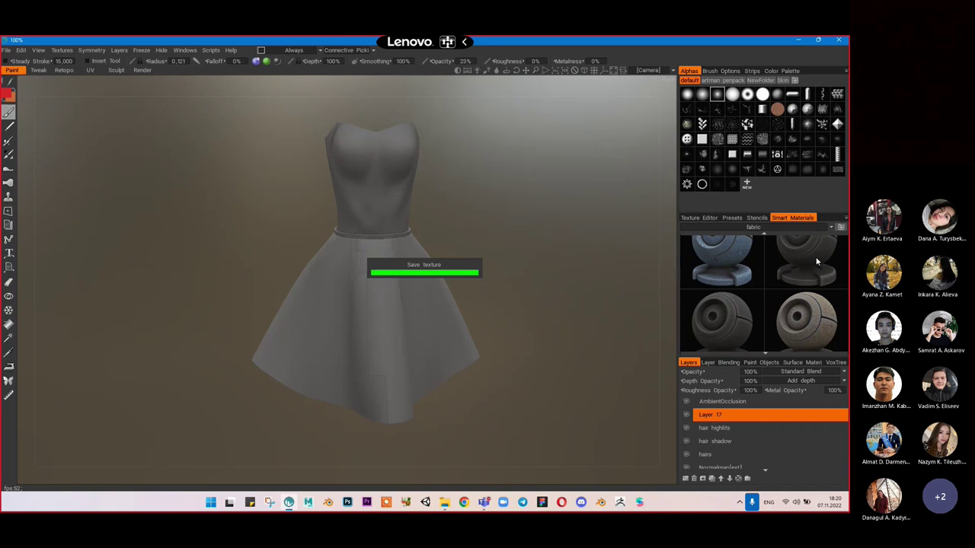
Step: Activate the dark fabric_1 smart material and place its preview window over the skirt to inspect the weave
right_click(816, 262)
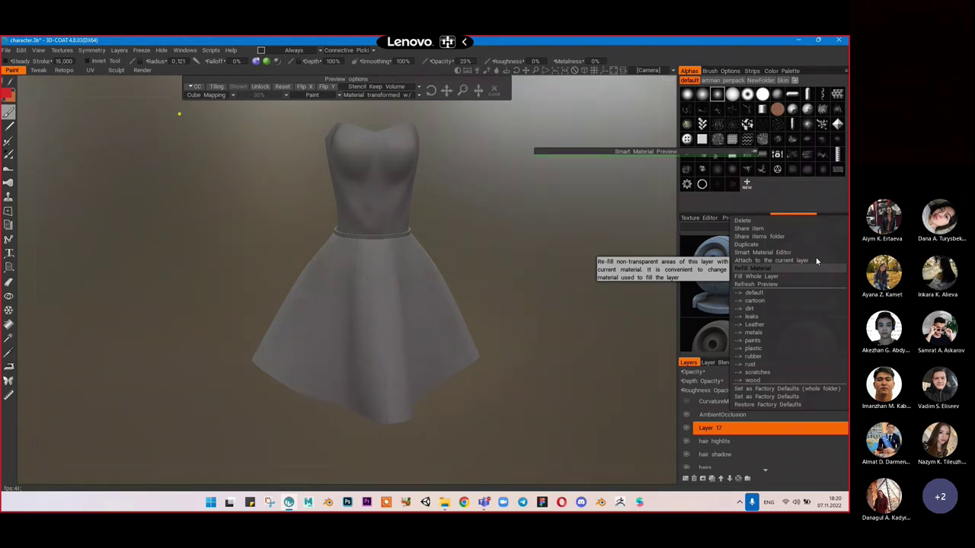
click(816, 262)
drag(658, 152, 436, 169)
click(532, 169)
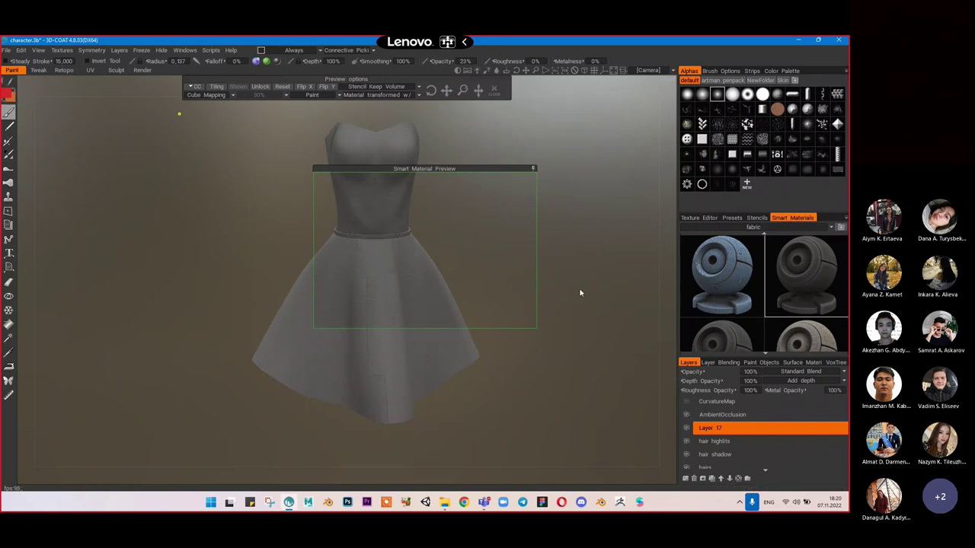
drag(580, 287, 536, 281)
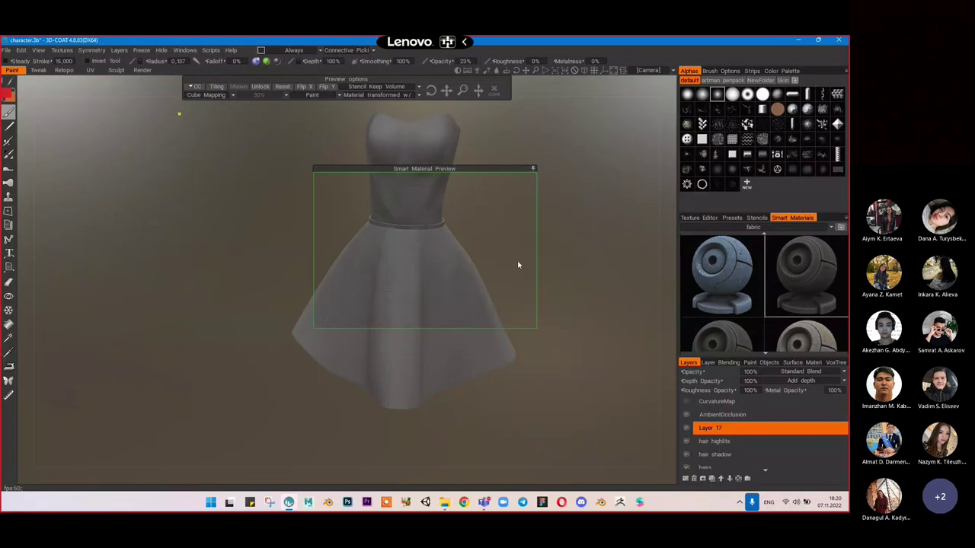
scroll(586, 222, up, 6)
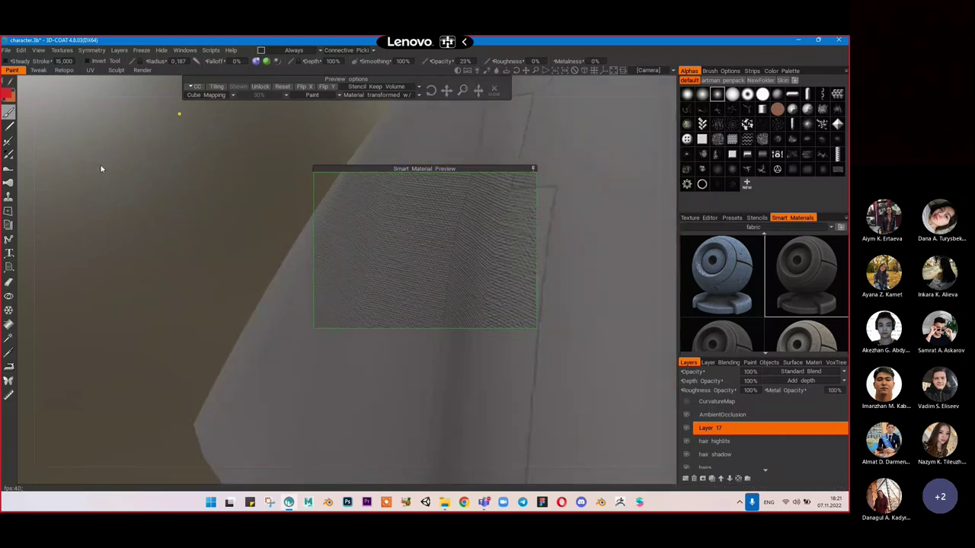
Step: Set the paint colour to a very dark green, about RGB 27, 68, 0
click(7, 93)
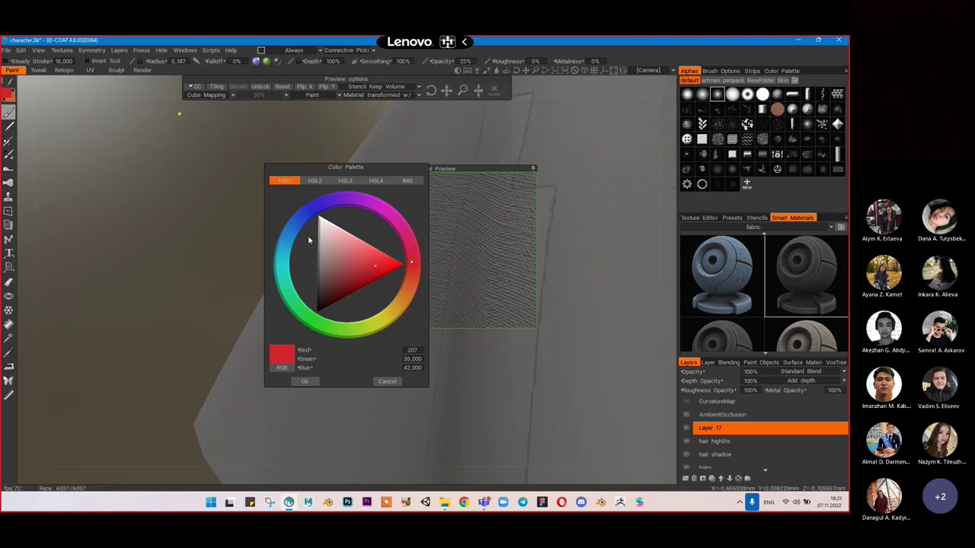
click(284, 276)
drag(295, 285, 340, 333)
drag(348, 289, 340, 300)
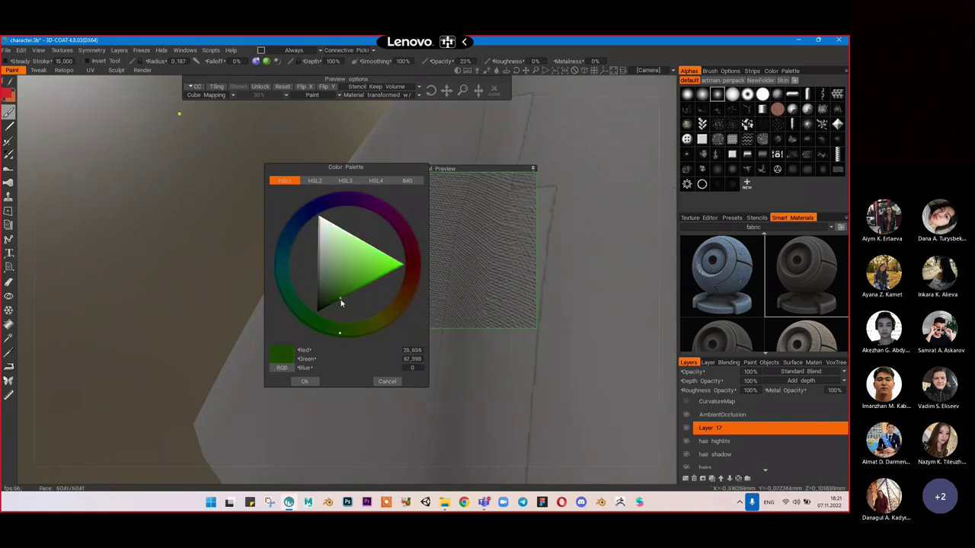
click(302, 382)
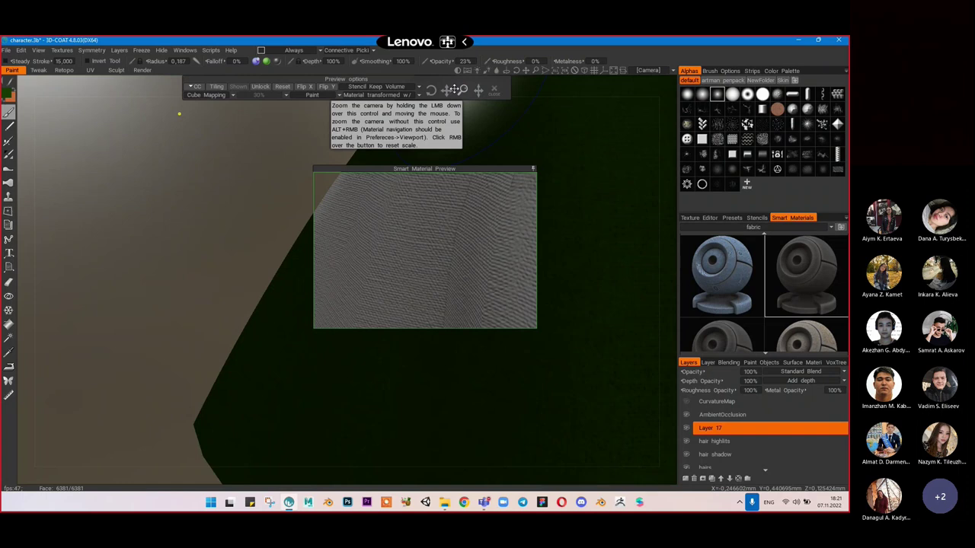
Step: Set the paint colour to a muted green, about RGB 41, 106, 51
click(7, 93)
click(354, 276)
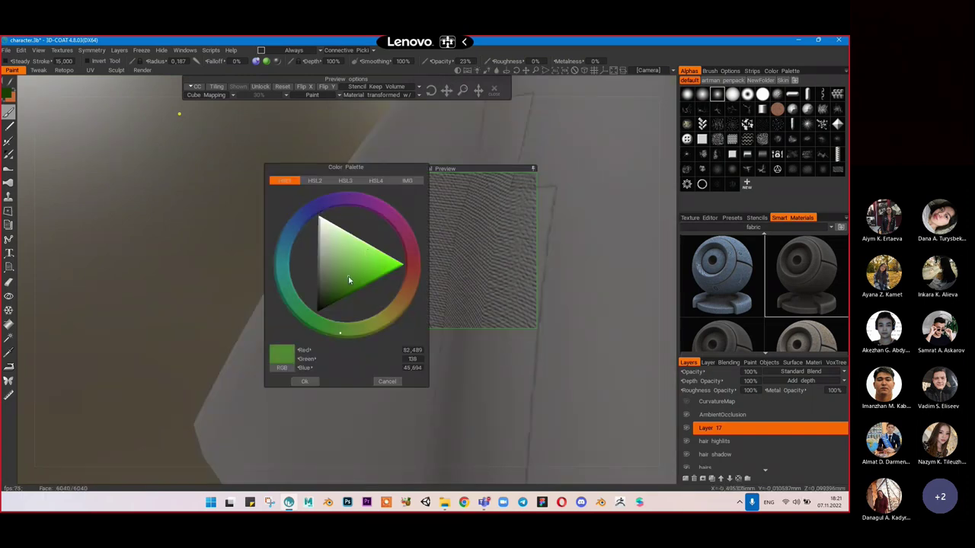
click(335, 281)
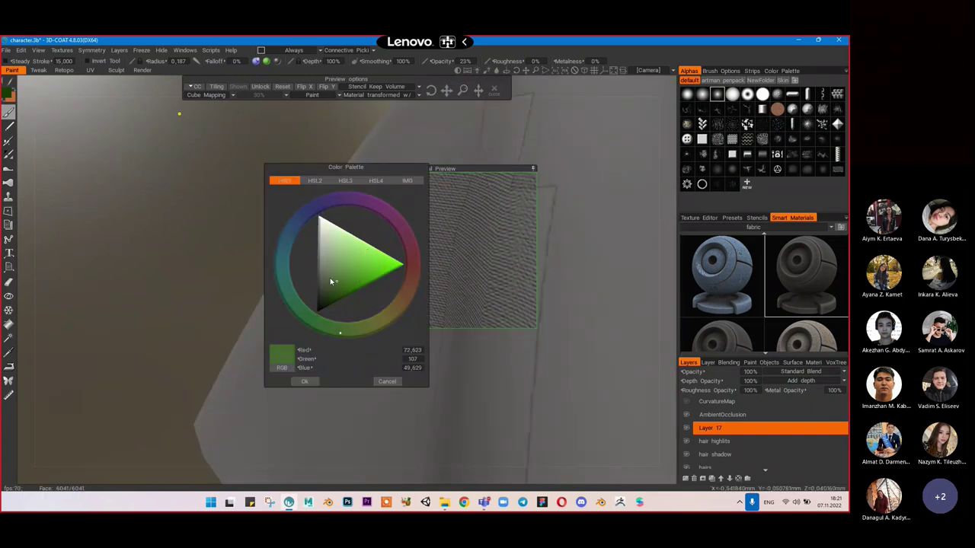
mouse_move(404, 294)
mouse_down()
mouse_move(335, 332)
mouse_move(304, 321)
mouse_up()
mouse_move(332, 284)
mouse_down()
mouse_move(337, 301)
mouse_move(346, 286)
mouse_move(331, 290)
mouse_up()
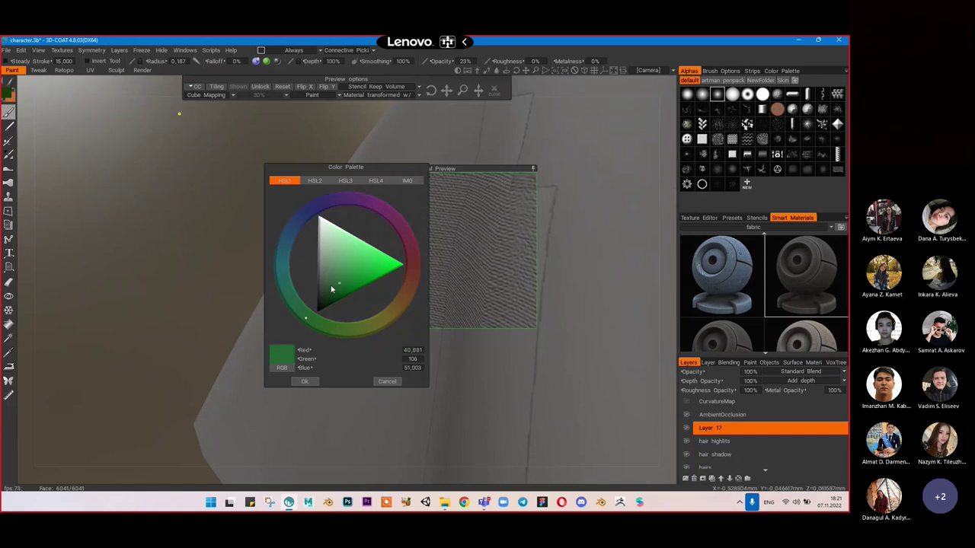
click(303, 380)
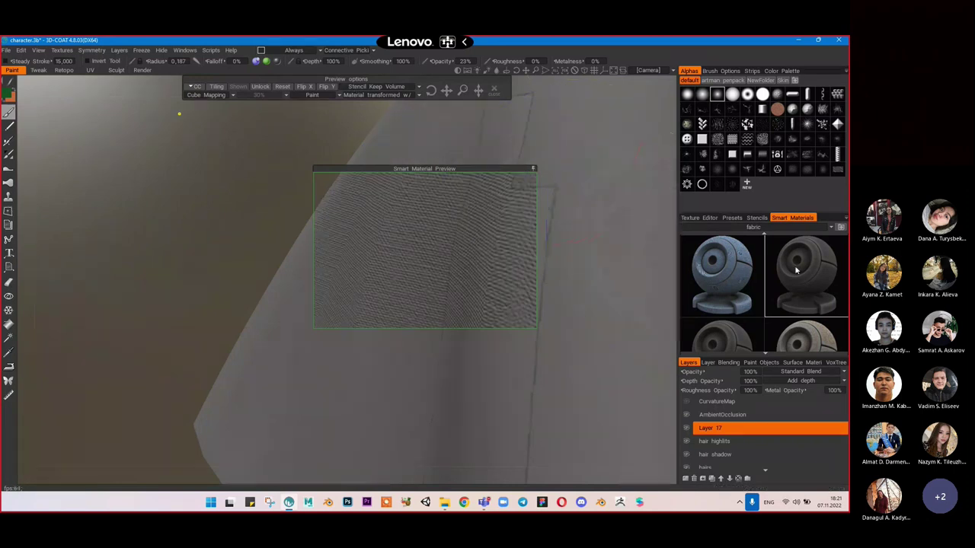
Step: Duplicate the dark fabric_1 smart material in the fabric folder
right_click(734, 228)
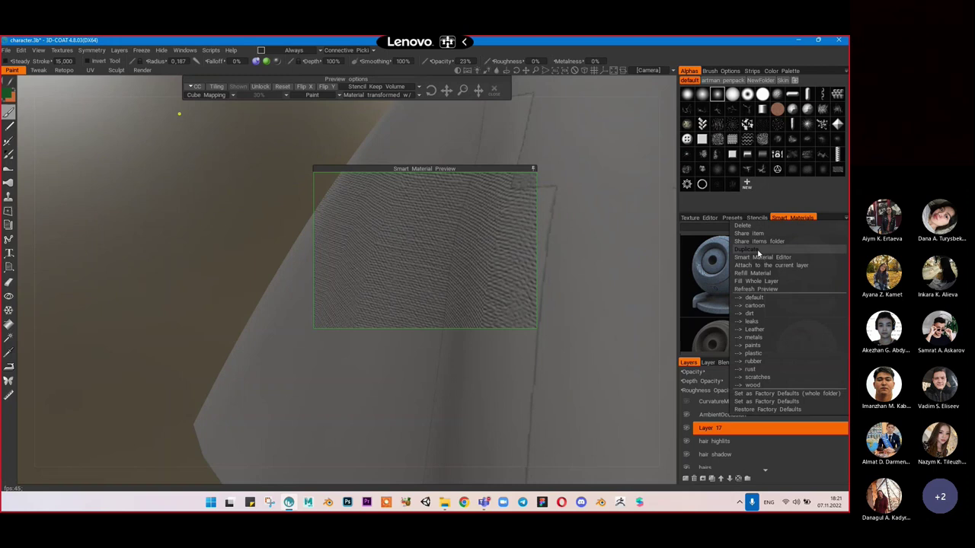
click(758, 251)
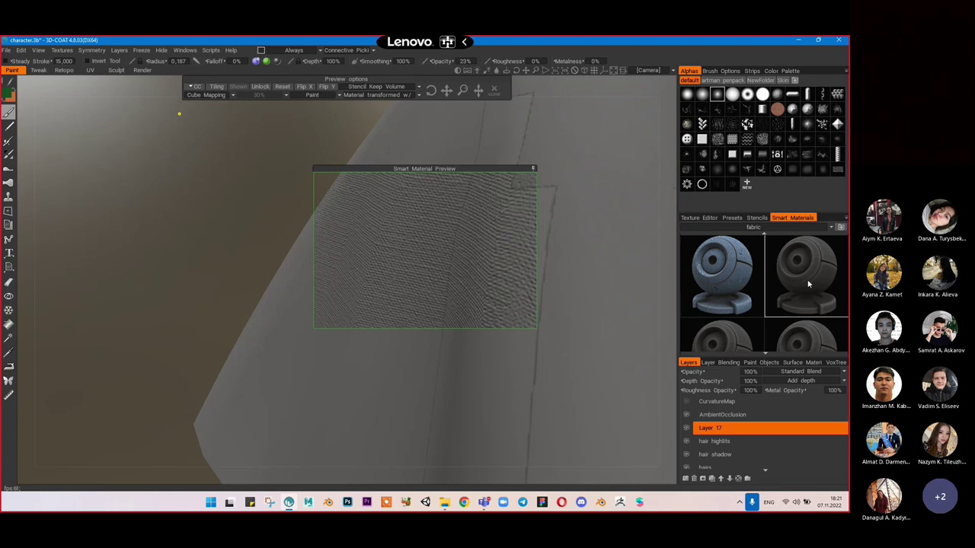
scroll(800, 288, down, 1)
scroll(799, 284, down, 5)
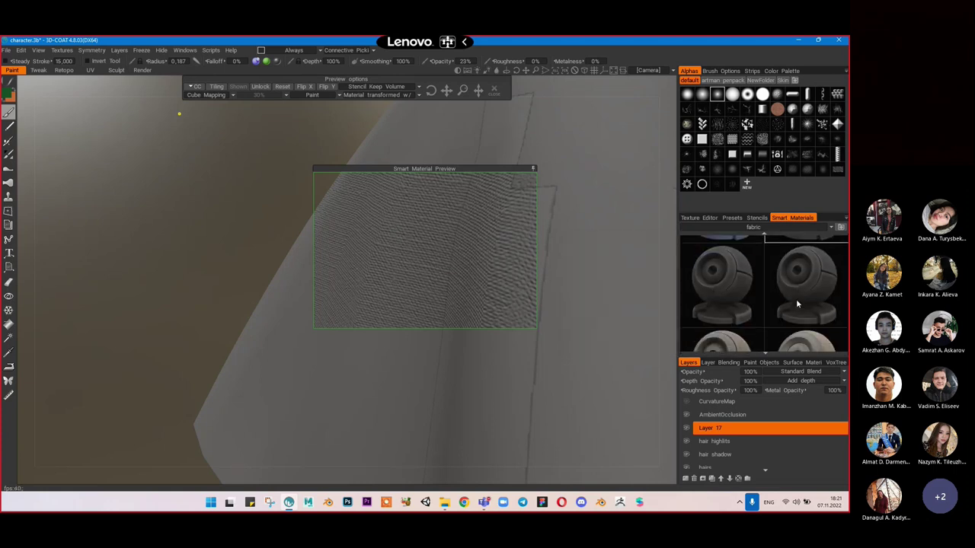
Step: Open the dark fabric_1 material in the Smart Material Editor and set its dirt layer colour to a dark green
right_click(811, 257)
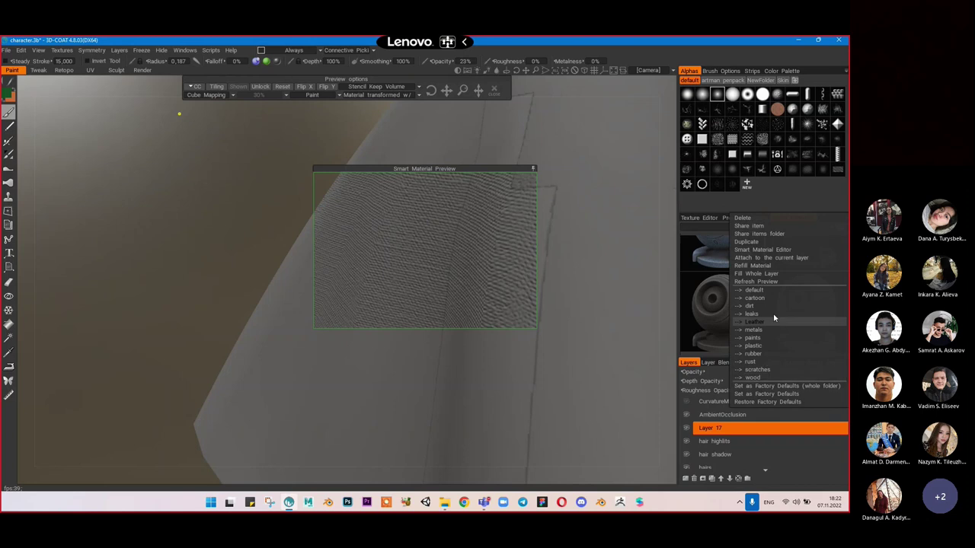
click(769, 252)
drag(596, 86, 279, 117)
click(319, 187)
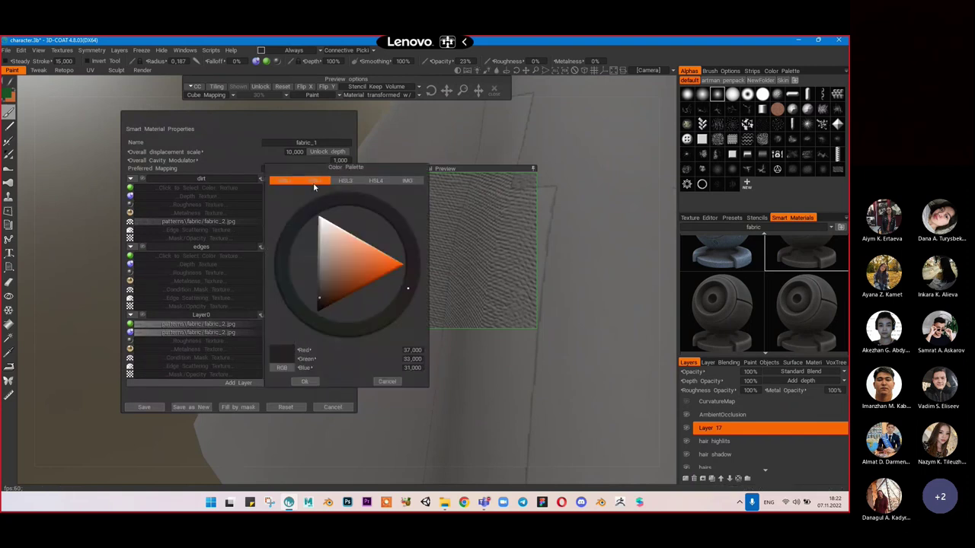
key(v)
click(336, 262)
click(315, 315)
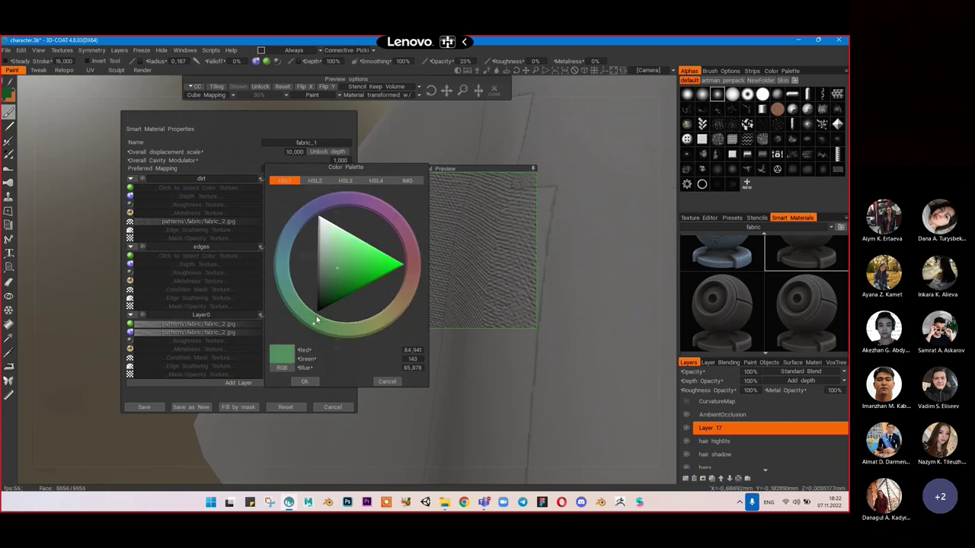
click(335, 284)
click(303, 381)
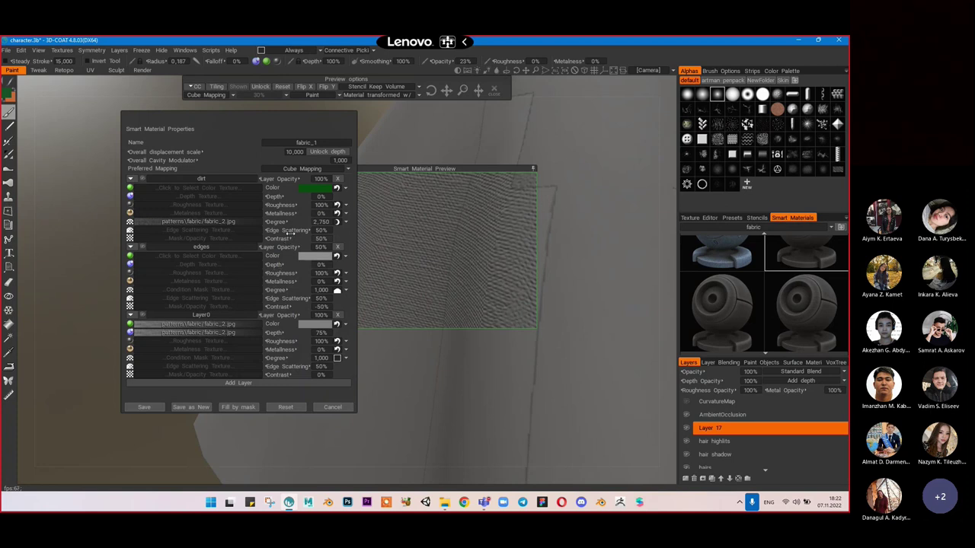
Step: Give the edges layer a degree of 0.950, edge scattering of 48% and a medium green colour, about RGB 78, 160, 84
drag(284, 289, 280, 299)
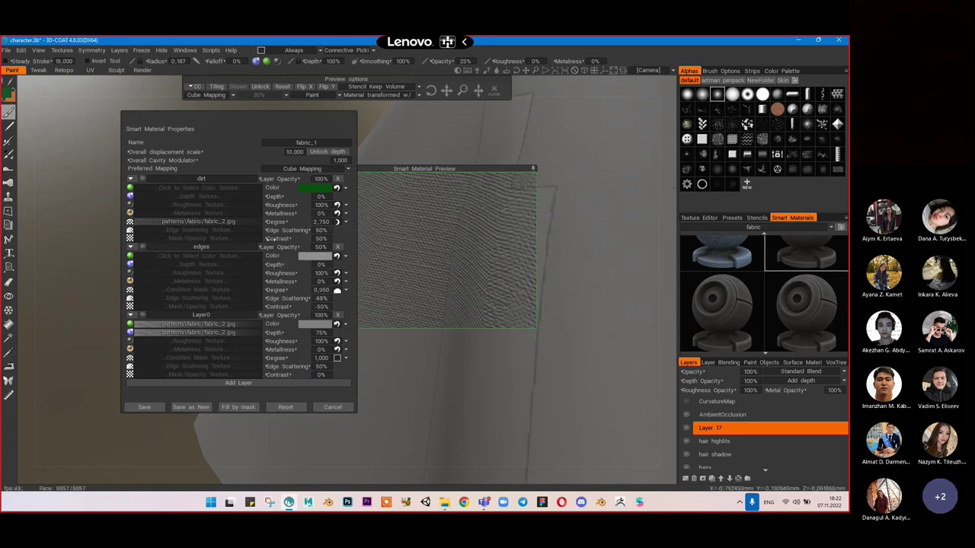
click(321, 256)
mouse_move(332, 251)
mouse_down()
mouse_move(322, 309)
mouse_move(367, 322)
mouse_move(310, 321)
mouse_up()
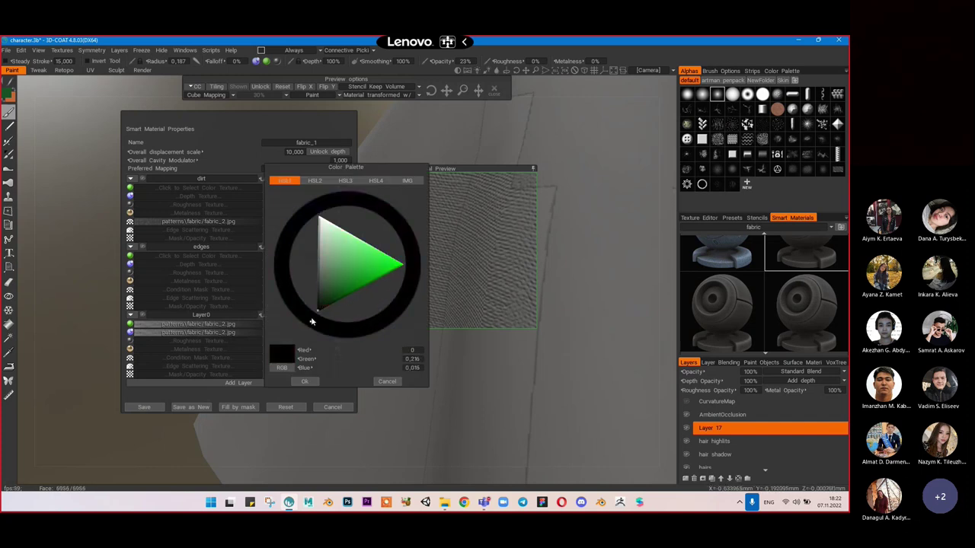
click(349, 263)
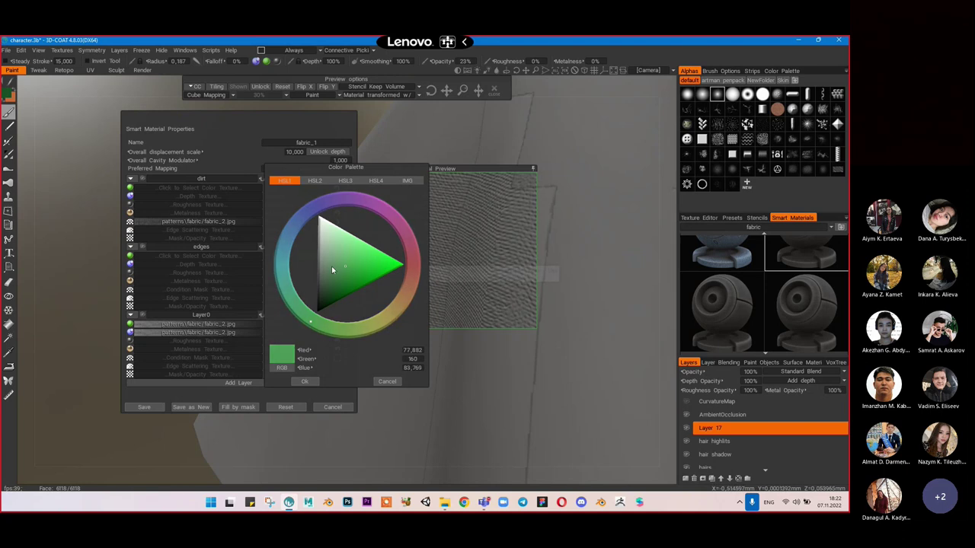
click(304, 381)
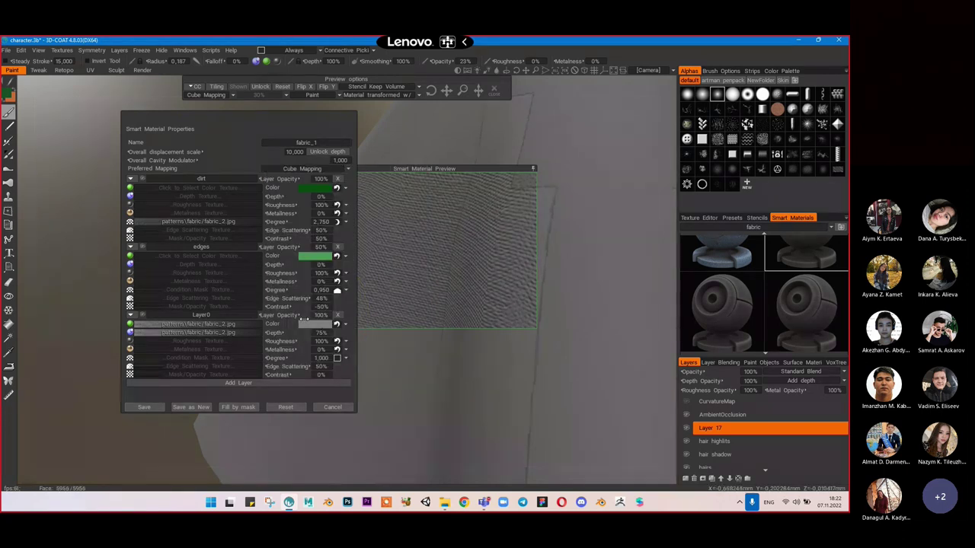
Step: Set the Layer0 colour to a pale pink and save the edited fabric as a new smart material
click(307, 324)
click(326, 240)
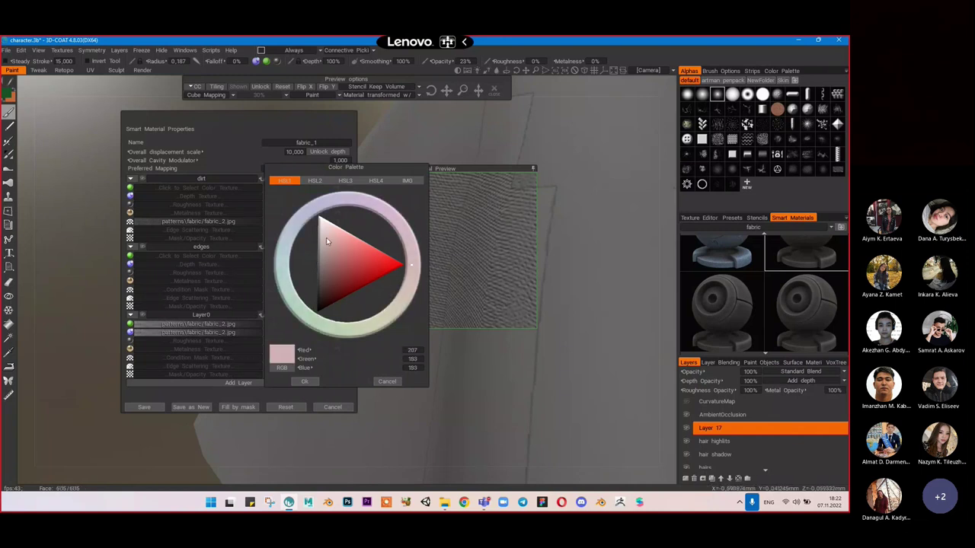
click(303, 381)
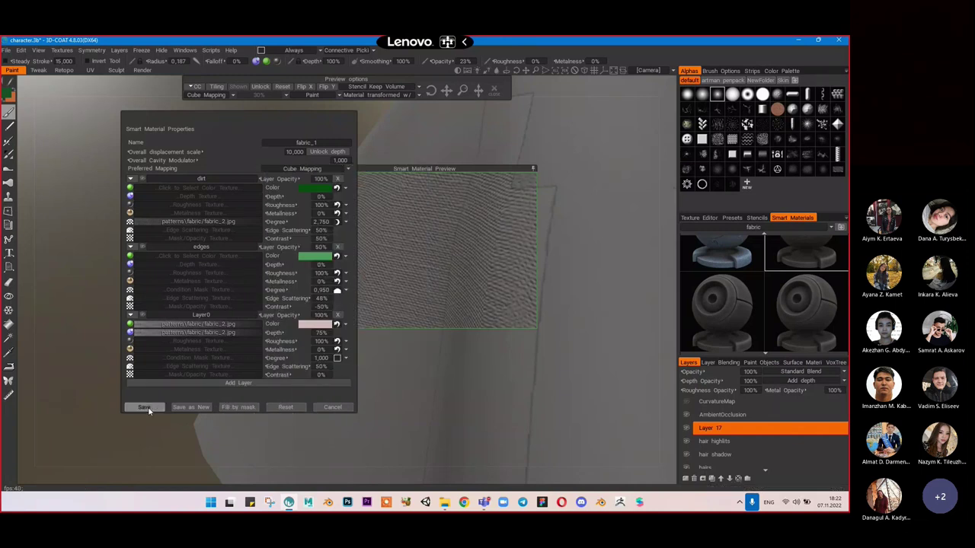
click(191, 409)
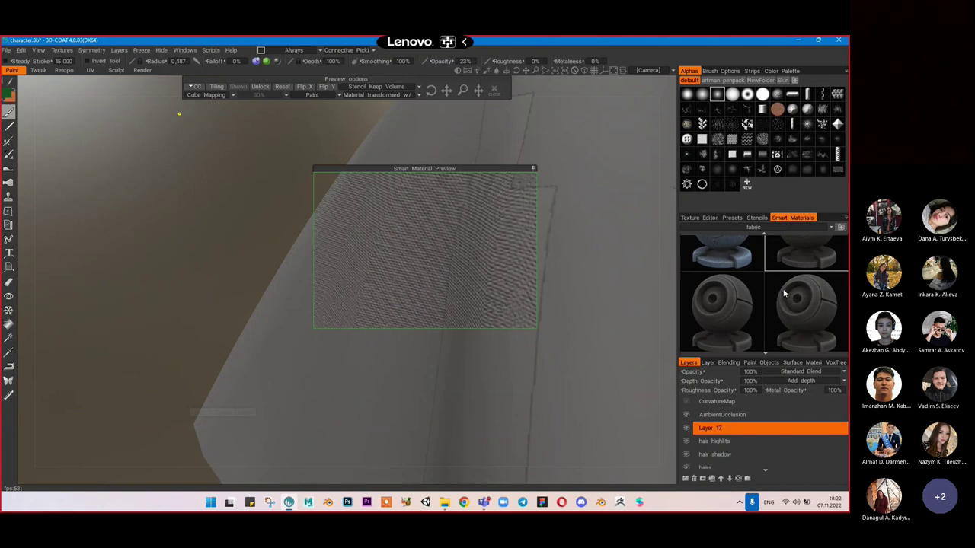
Step: Set the new fabric material's Layer0 colour to a dark green, about RGB 13, 74, 7, and save the material
scroll(760, 282, down, 2)
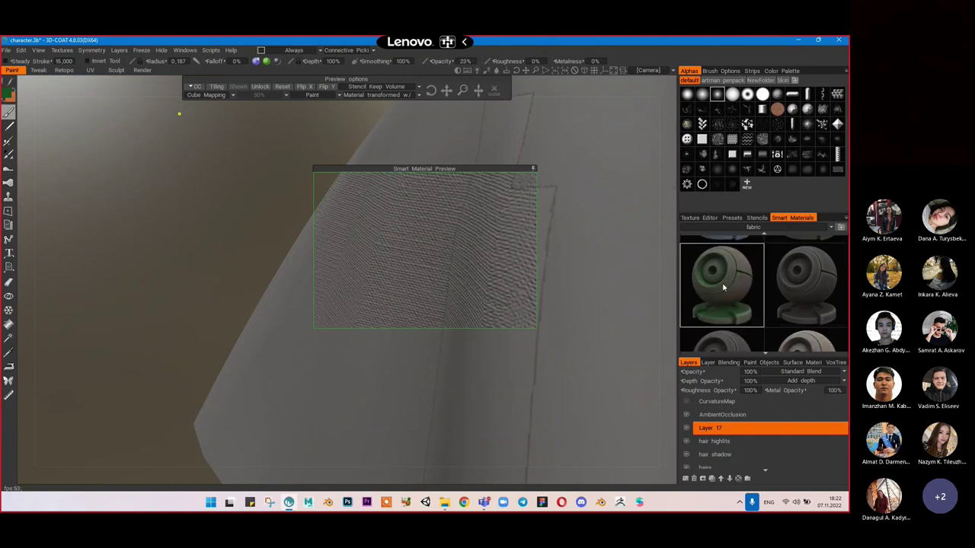
scroll(714, 300, up, 1)
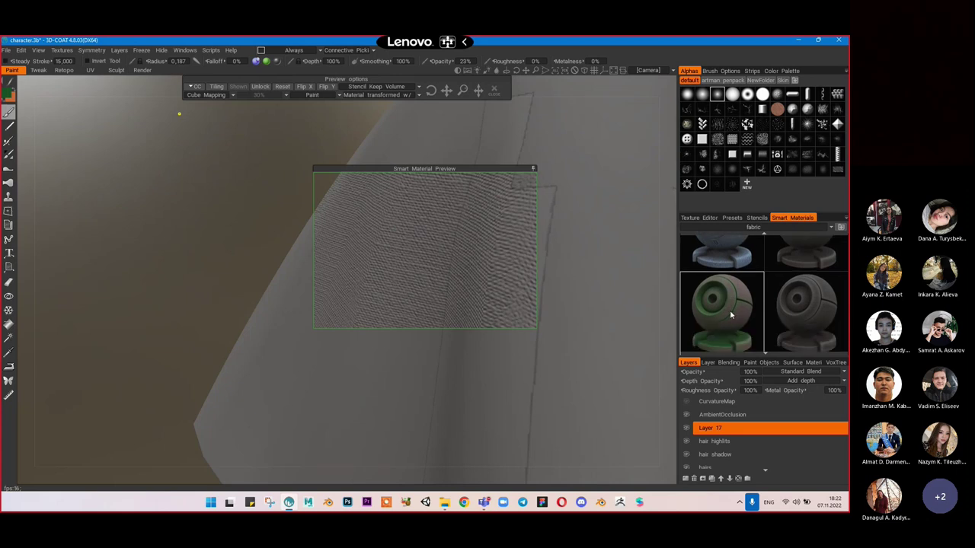
right_click(732, 308)
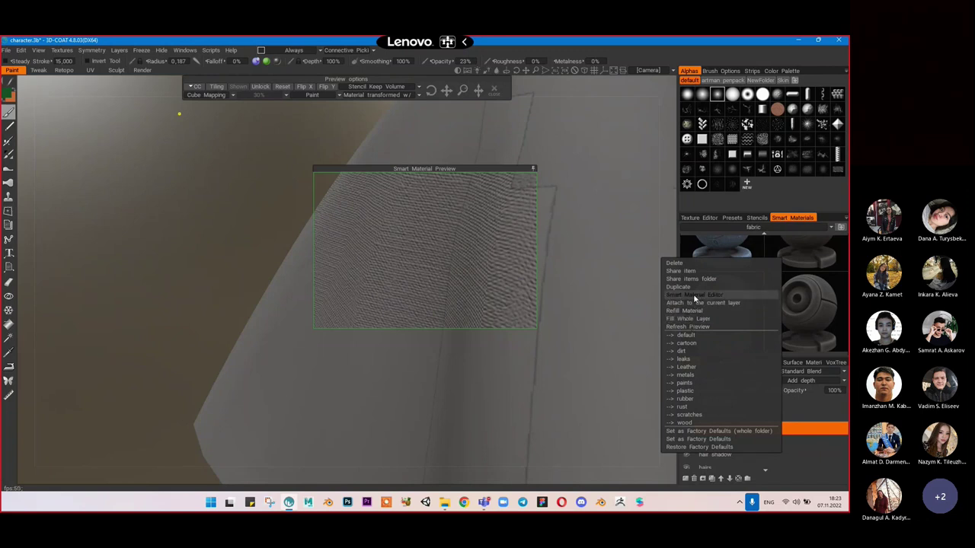
click(695, 295)
click(629, 290)
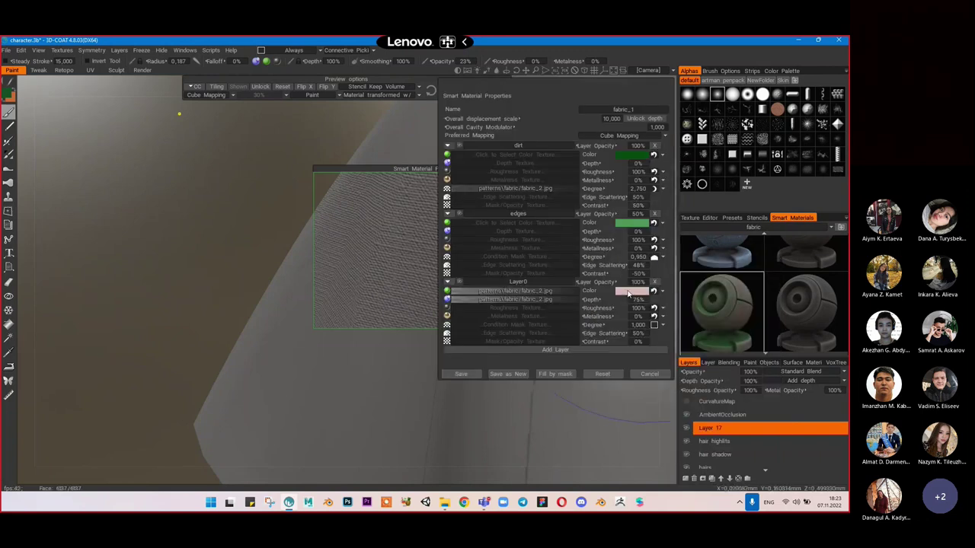
click(341, 251)
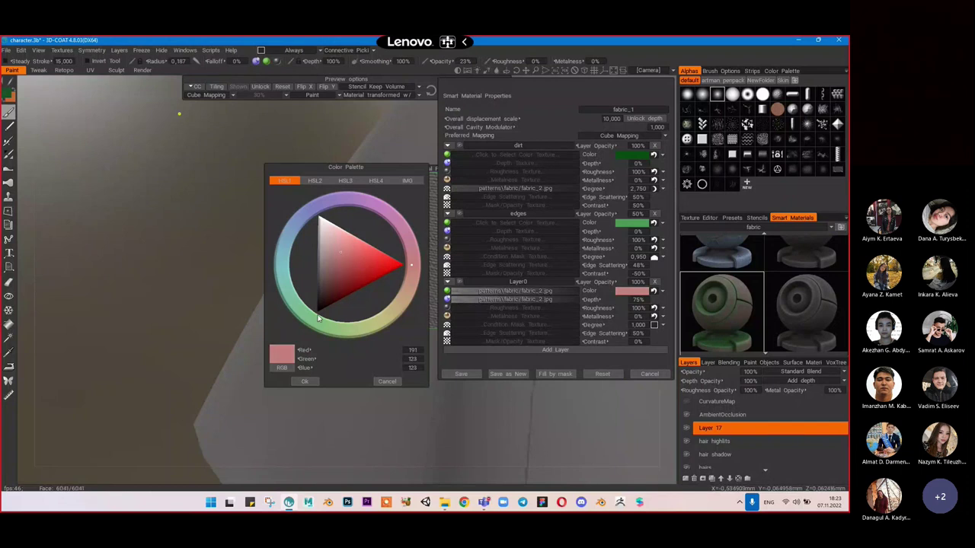
click(319, 318)
click(341, 294)
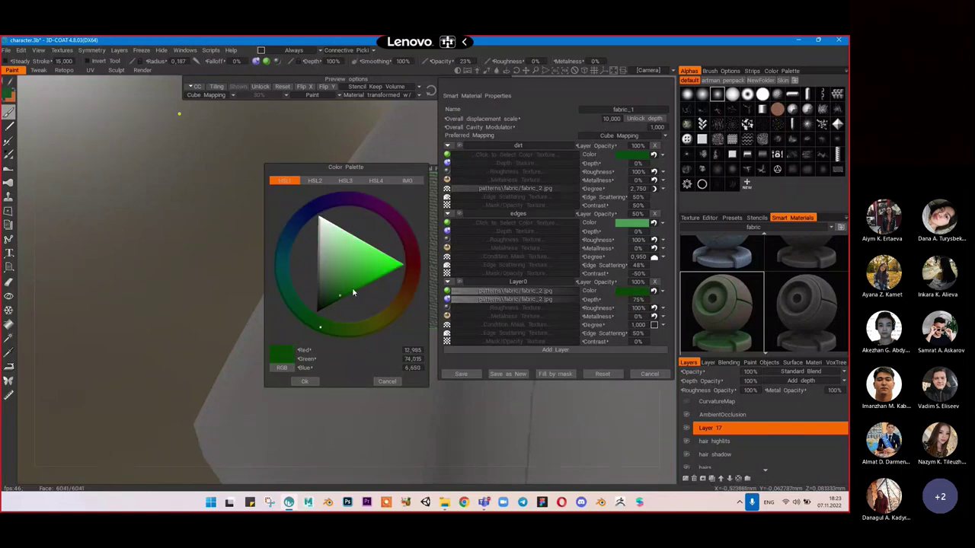
click(304, 382)
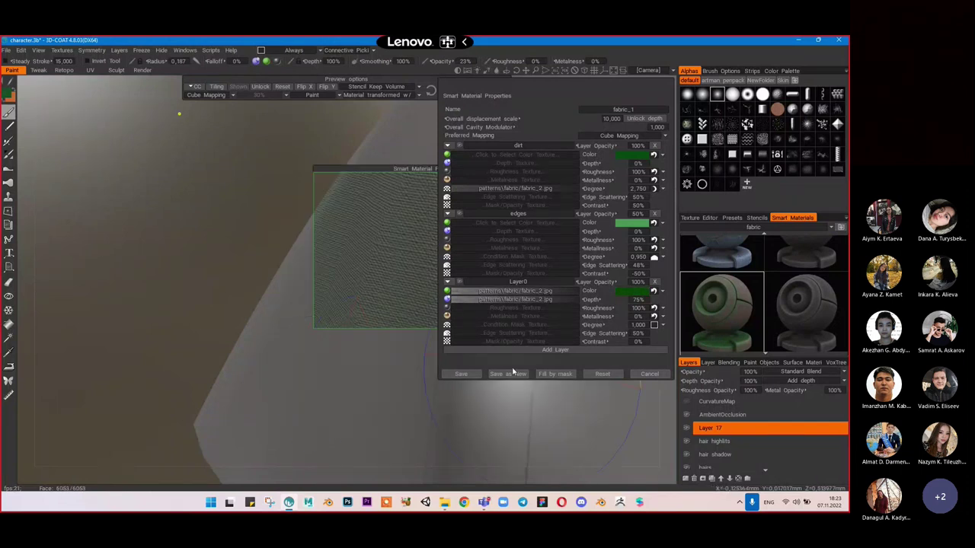
click(461, 374)
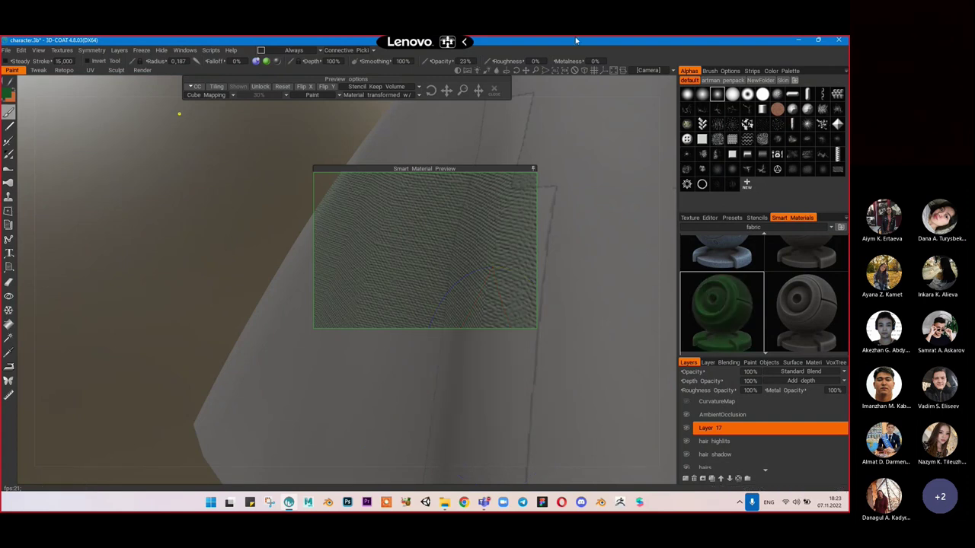
Step: Raise the paint opacity to 100% and fill the whole of Layer 17 with the green fabric material
drag(454, 62, 542, 61)
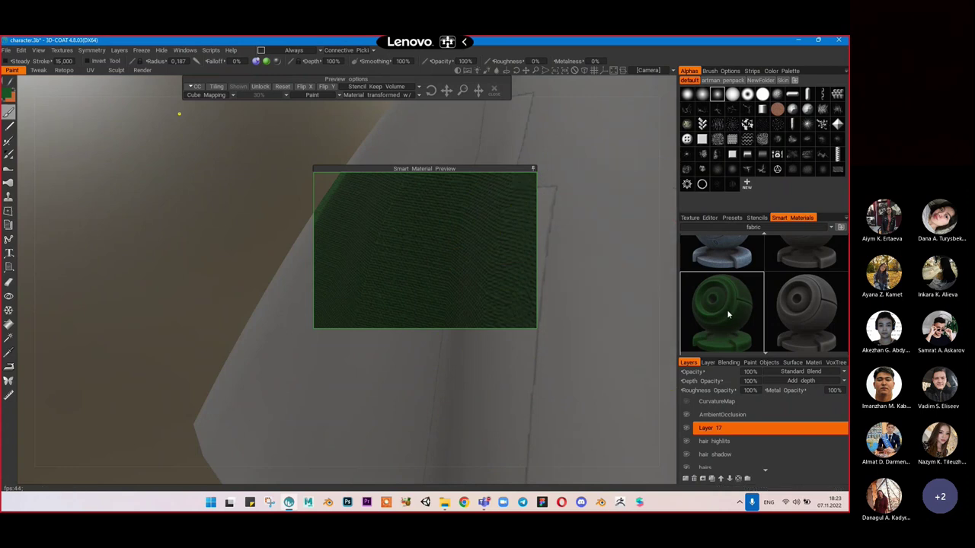
right_click(712, 303)
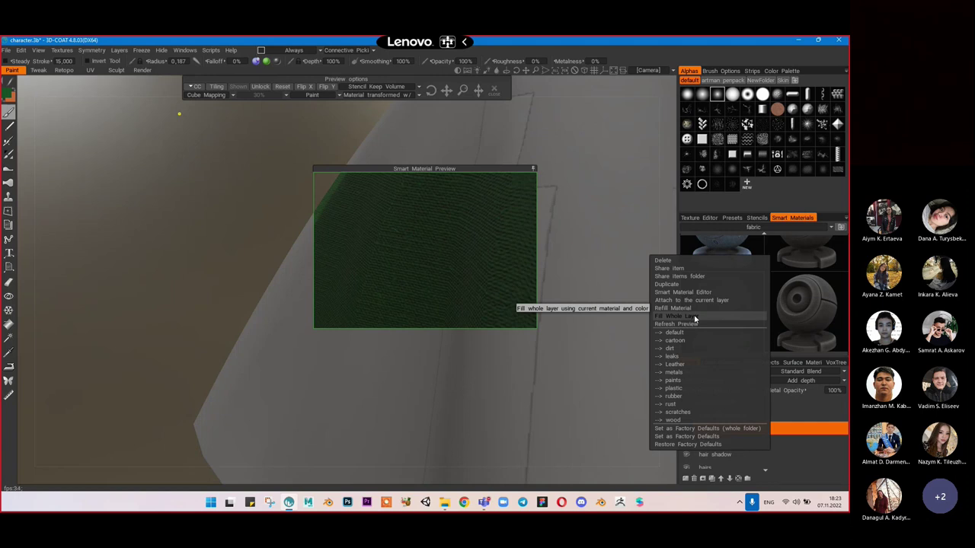
click(436, 270)
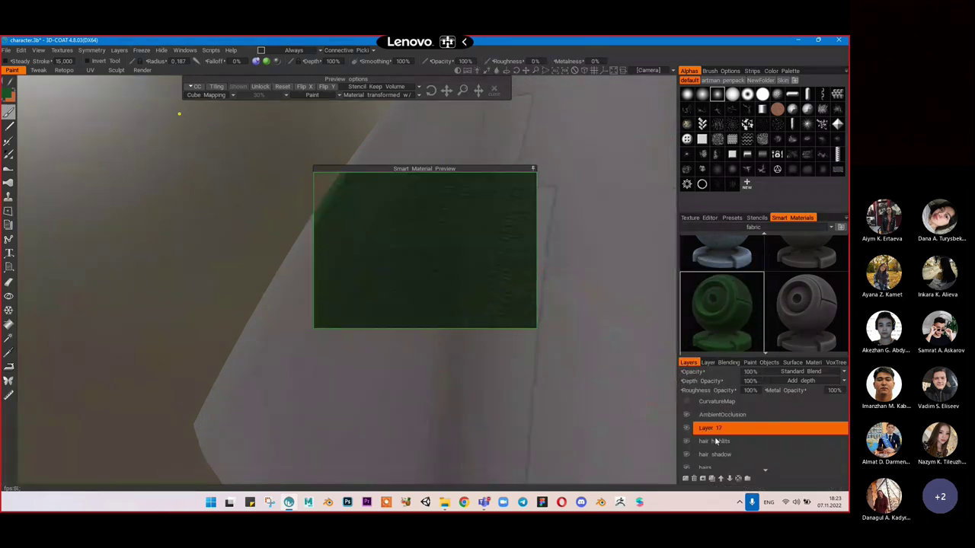
right_click(719, 323)
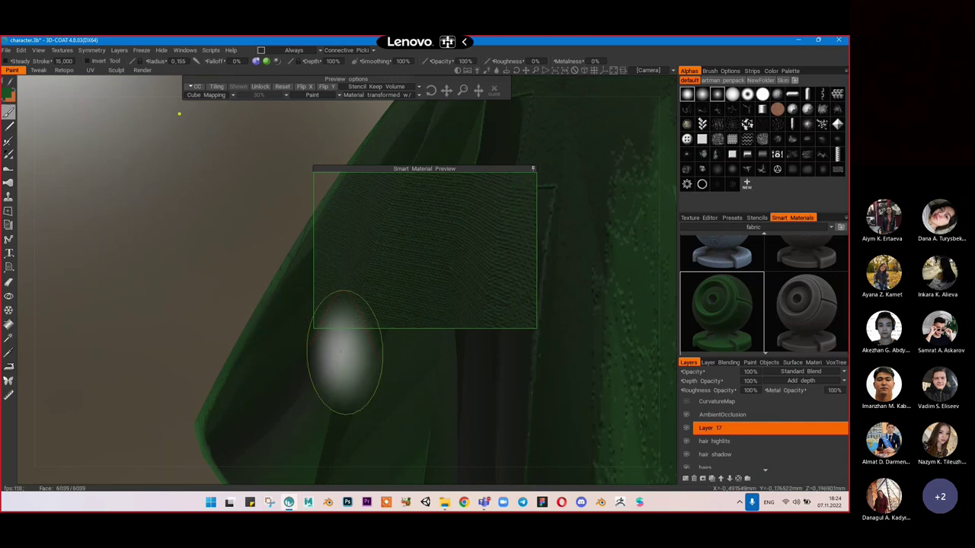
Step: Set both the depth opacity and the roughness opacity of Layer 17 to 0%
scroll(327, 350, down, 10)
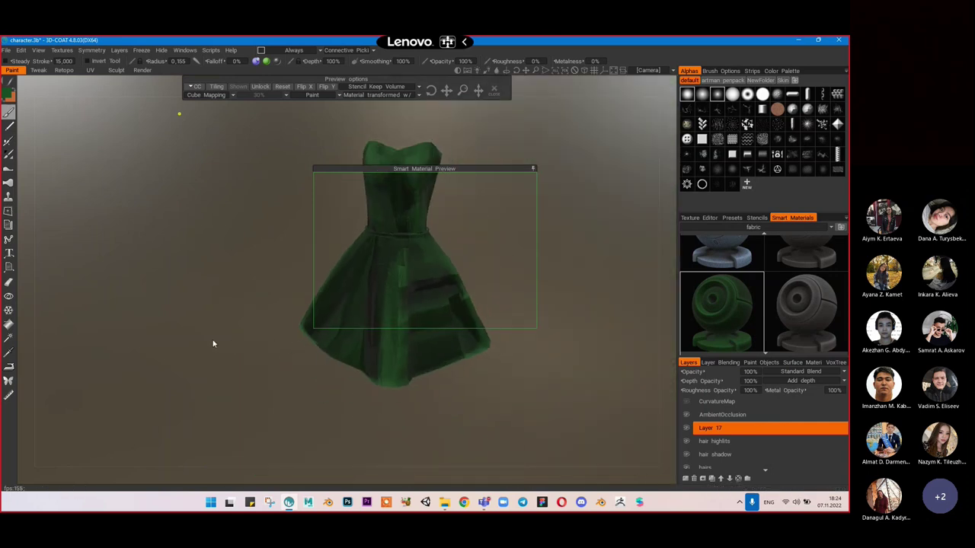
drag(496, 170, 619, 190)
click(750, 381)
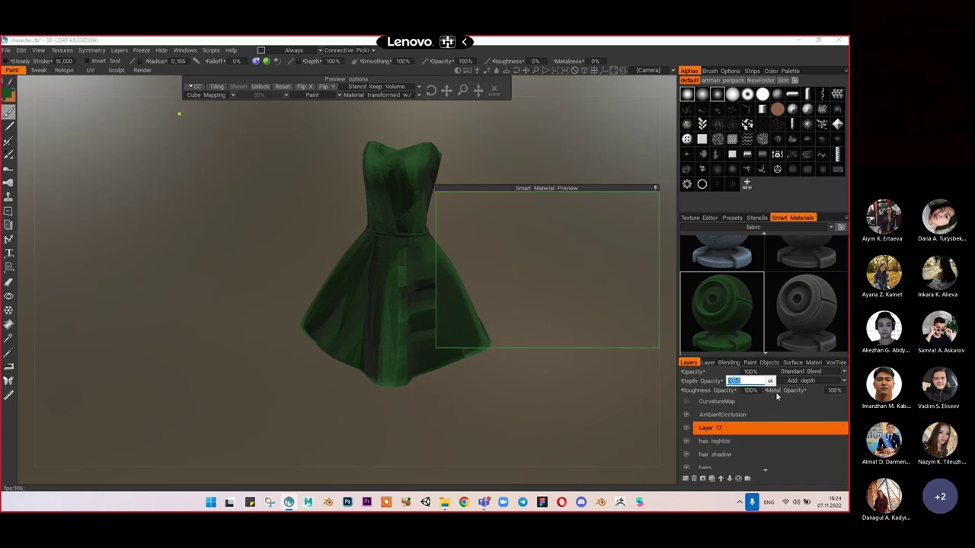
text(0)
key(Return)
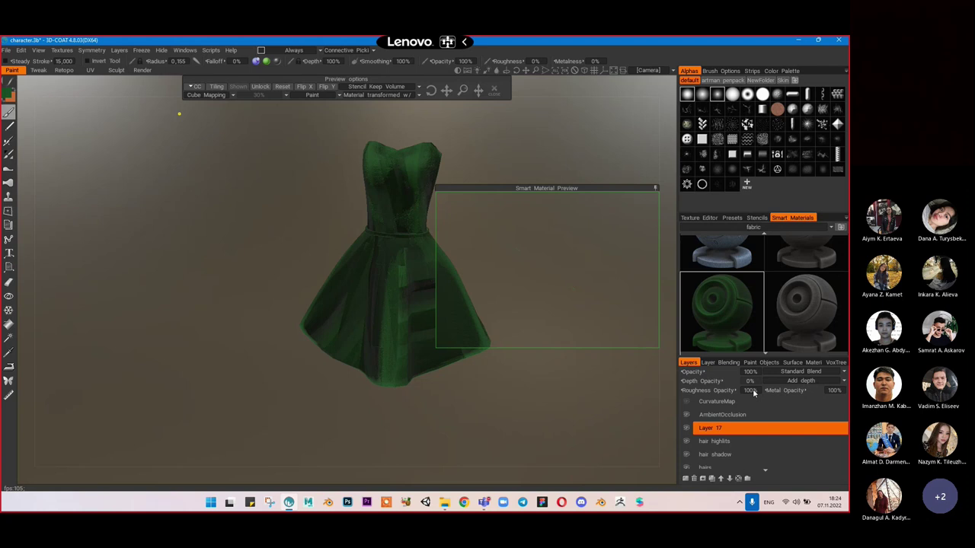
click(752, 389)
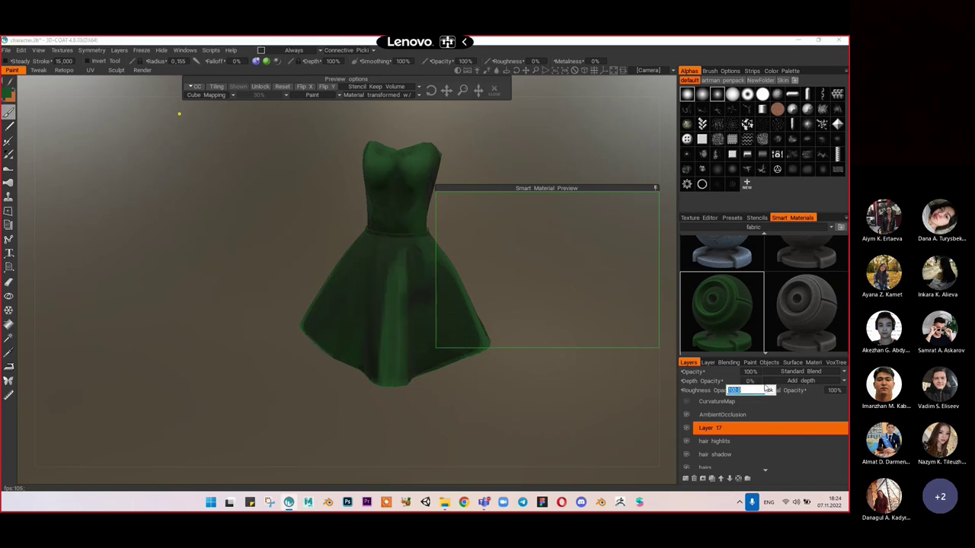
text(0)
key(Return)
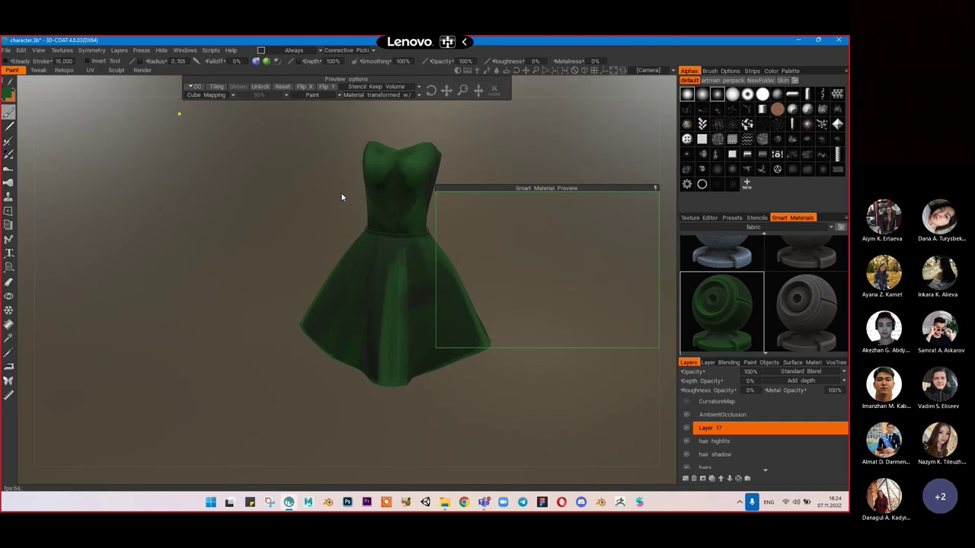
Step: Check the dress up close, reopen the green fabric material's properties and set its Layer0 colour to a lighter medium green
mouse_move(344, 196)
mouse_down()
mouse_move(185, 198)
mouse_move(388, 214)
mouse_up()
scroll(320, 211, up, 5)
scroll(319, 211, down, 3)
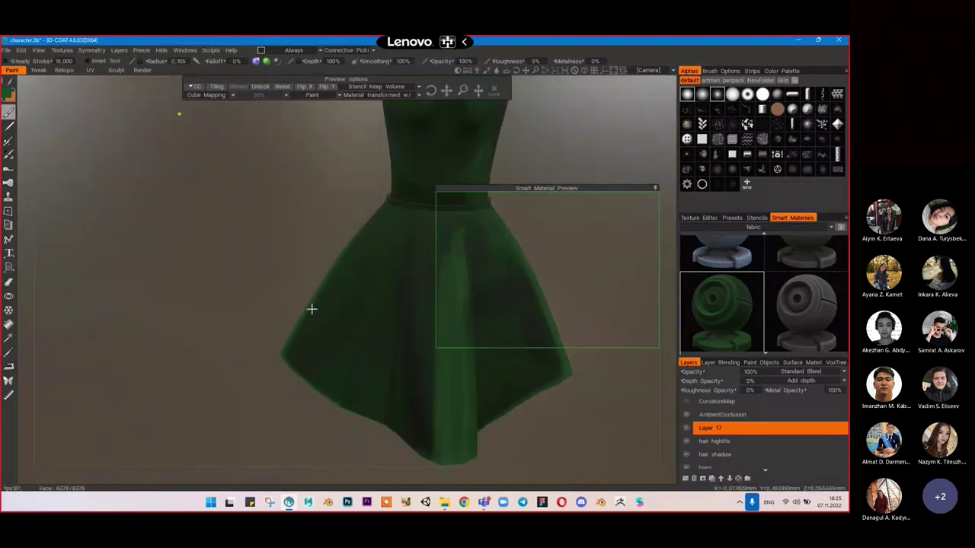
middle_drag(305, 204, 258, 271)
mouse_move(283, 235)
mouse_down()
mouse_move(290, 229)
mouse_move(266, 230)
mouse_up()
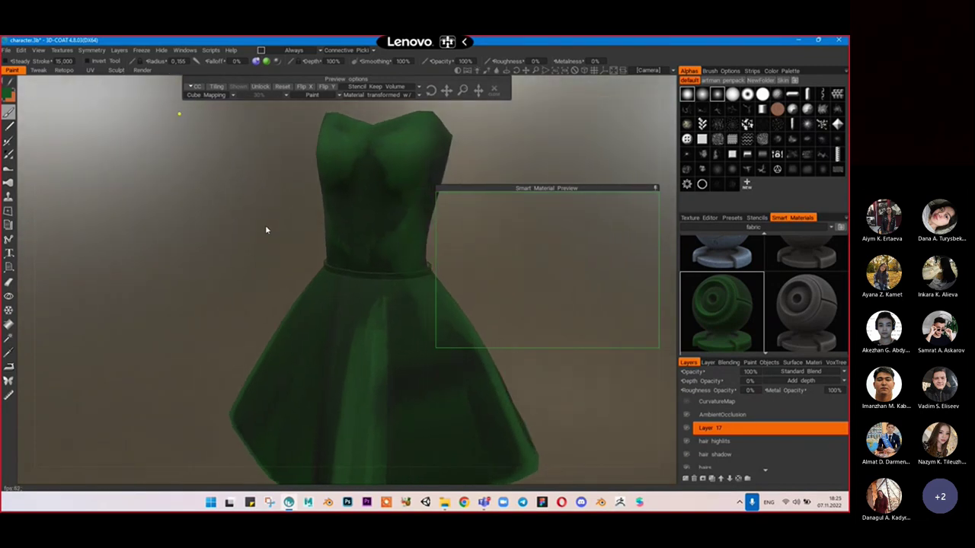
right_click(706, 305)
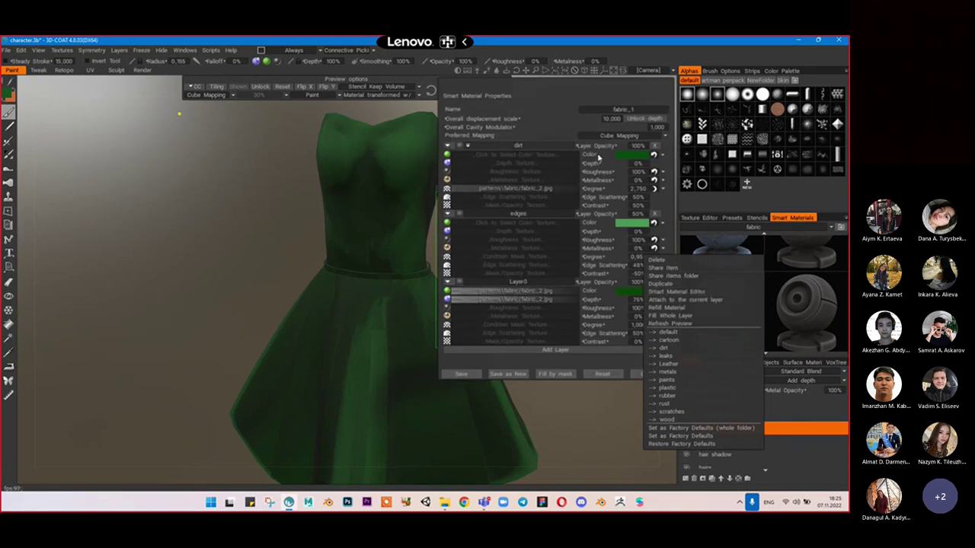
key(Escape)
click(632, 291)
drag(340, 283, 336, 267)
click(304, 381)
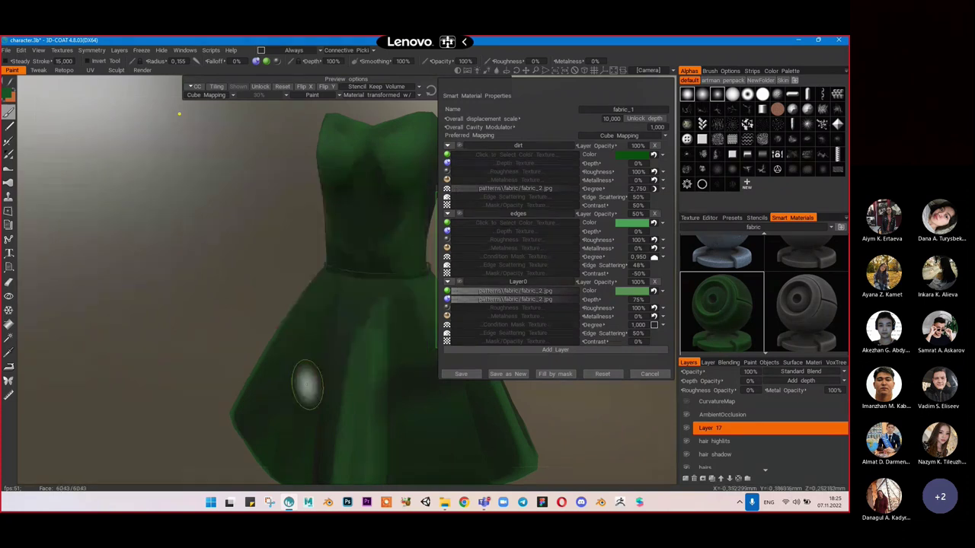
Step: Set the green fabric material's dirt layer colour to a muted medium green, about RGB 76, 138, 77, and save the material
click(632, 155)
drag(344, 299, 339, 274)
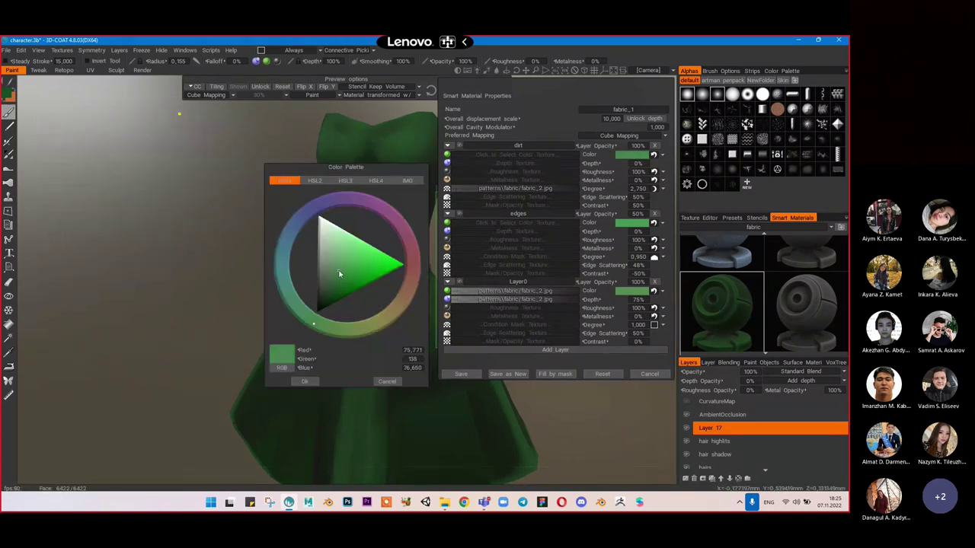
click(304, 381)
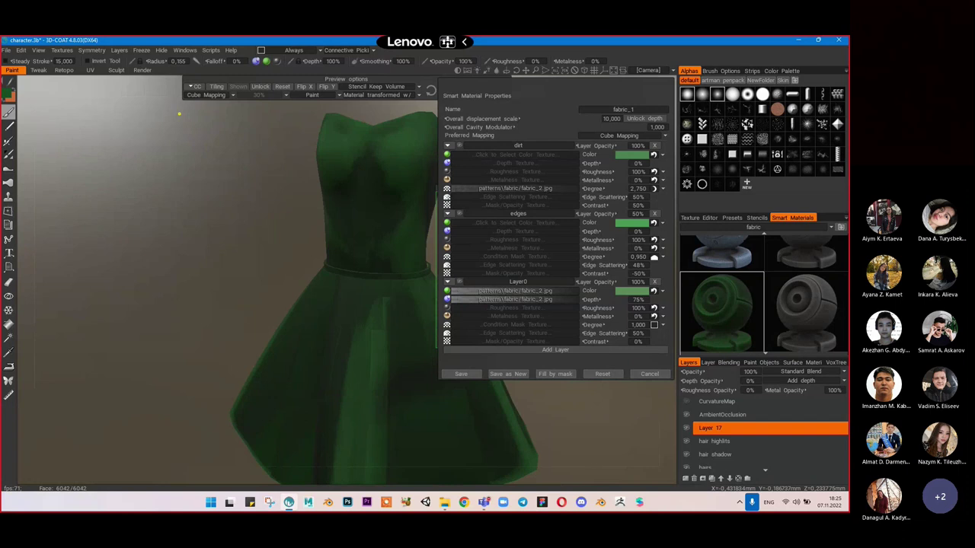
click(499, 374)
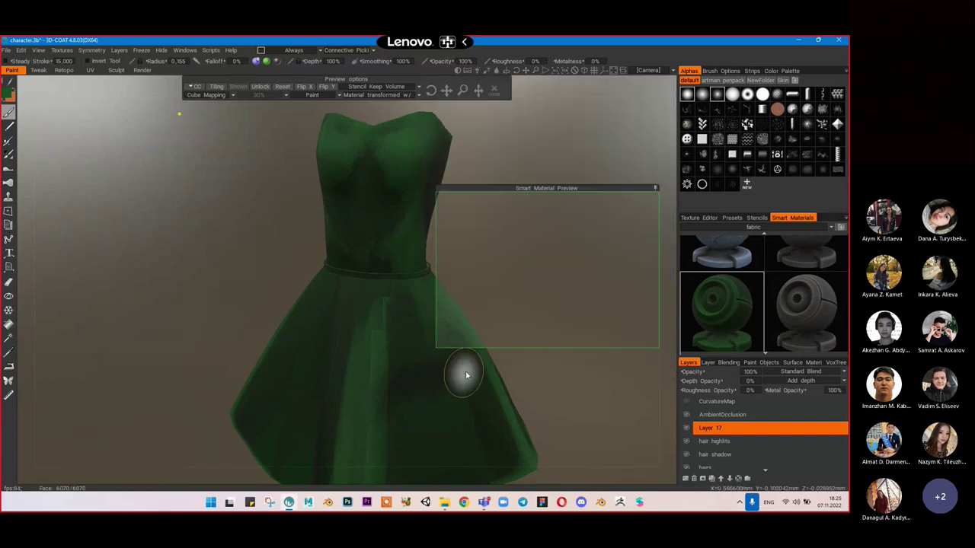
right_click(732, 306)
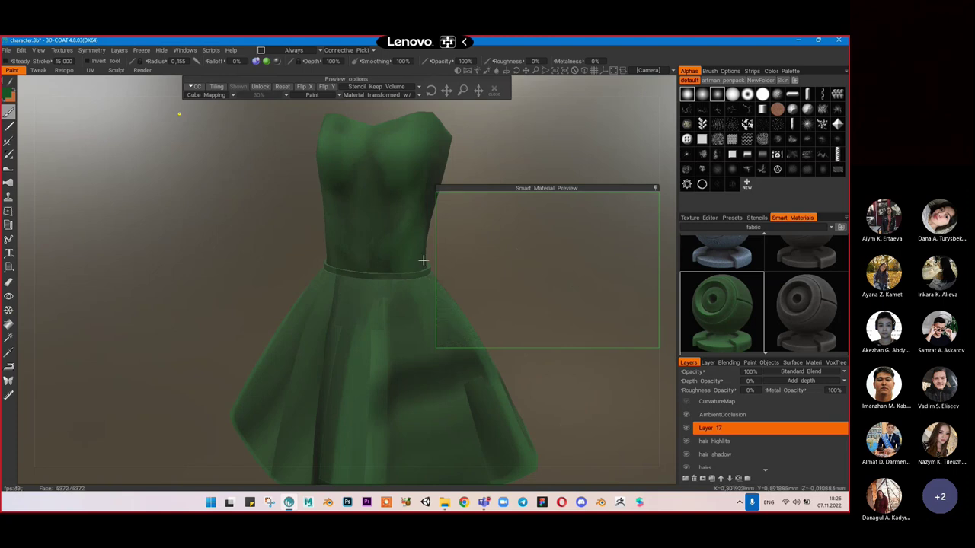
Step: Examine the lighter green fabric up close on the waistband and around the lower skirt
scroll(457, 250, up, 8)
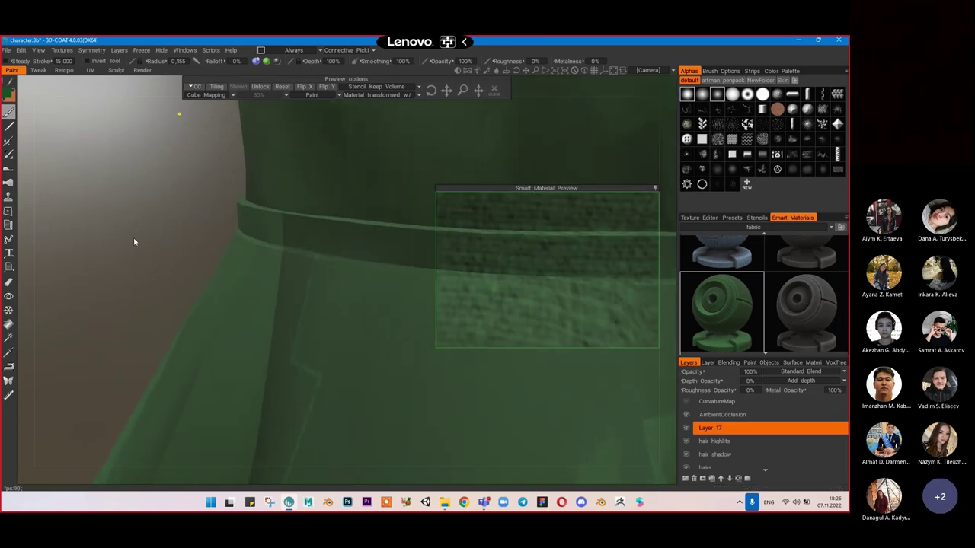
scroll(144, 231, down, 10)
drag(180, 240, 62, 226)
scroll(206, 247, up, 3)
middle_drag(230, 229, 242, 160)
drag(242, 160, 178, 206)
scroll(220, 235, up, 3)
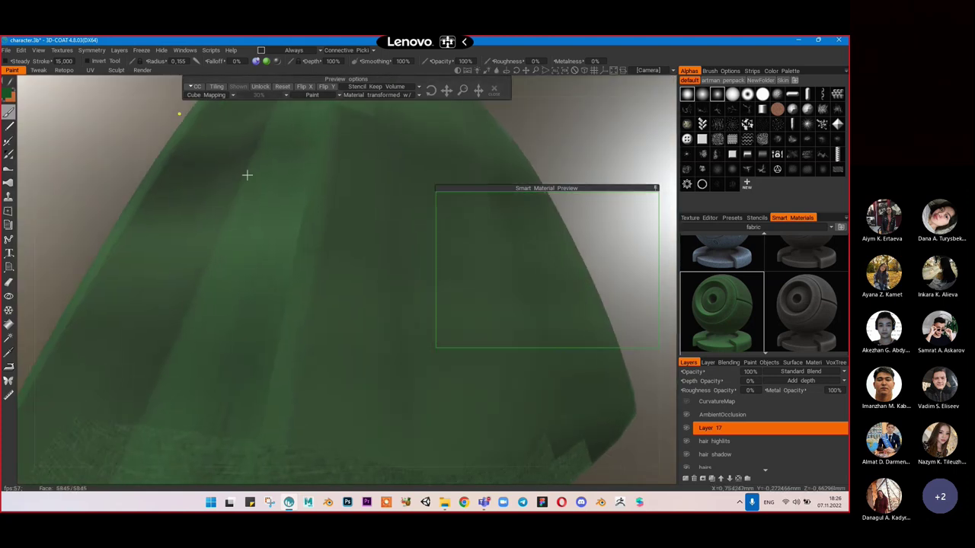
alt+drag(263, 141, 385, 264)
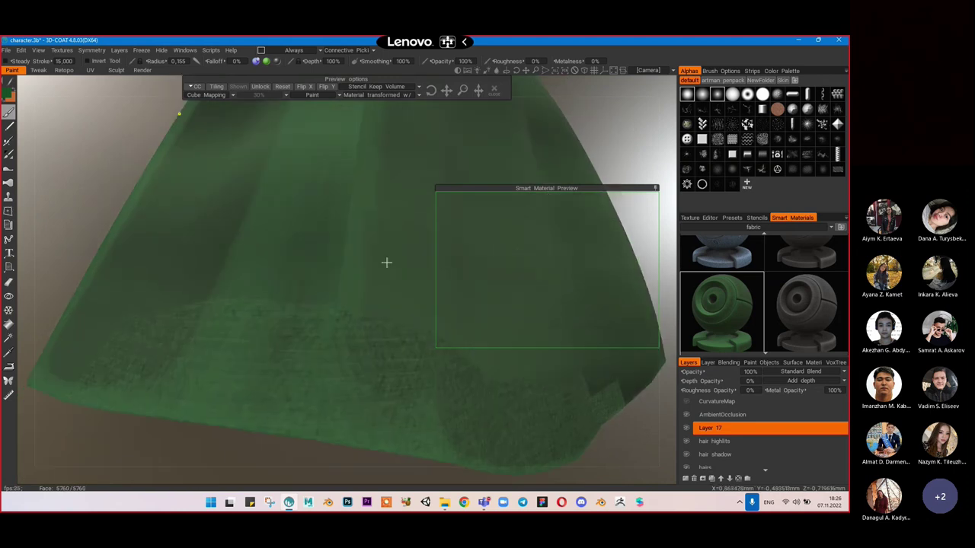
Step: Show the dress's lambert10SG texture set in the Texture Editor and inspect the painted UV islands up close
click(711, 219)
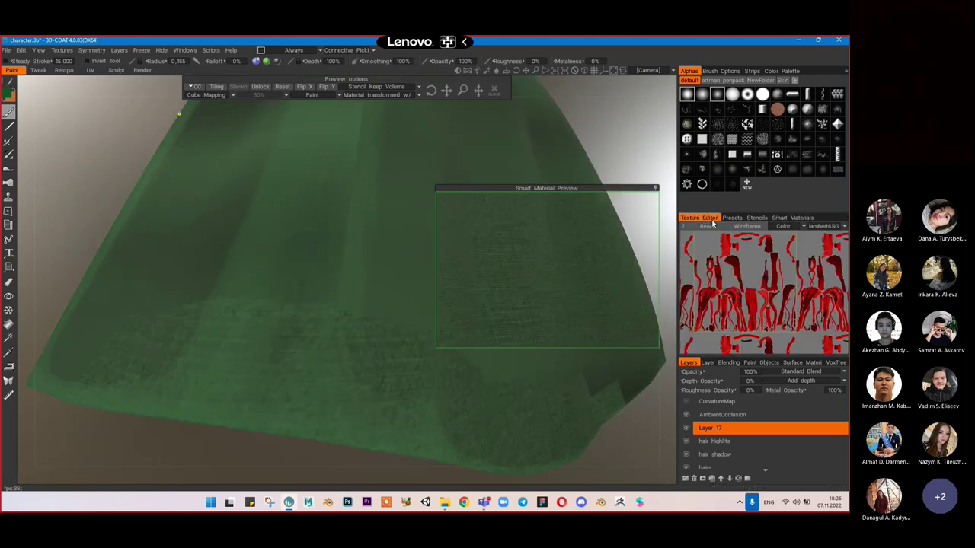
click(836, 228)
click(828, 261)
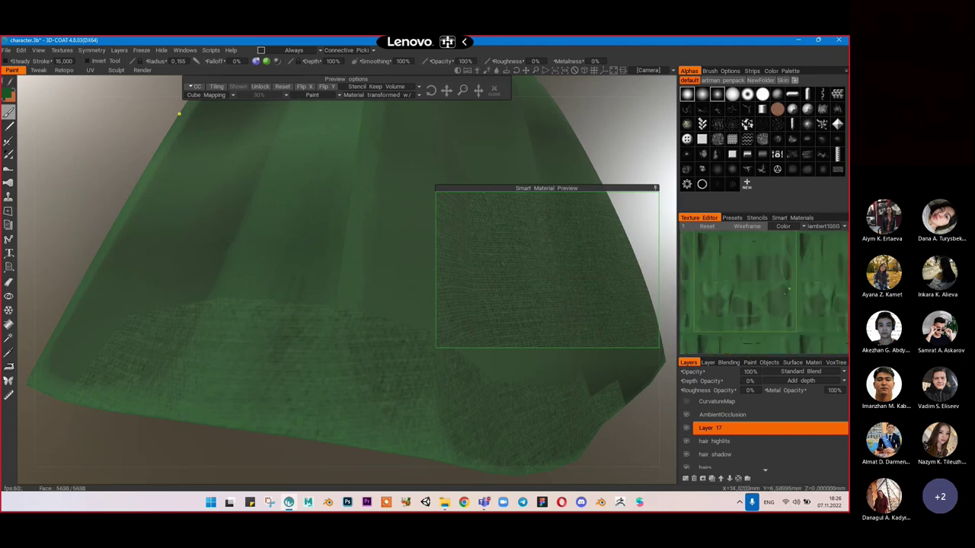
alt+right_drag(736, 306, 823, 327)
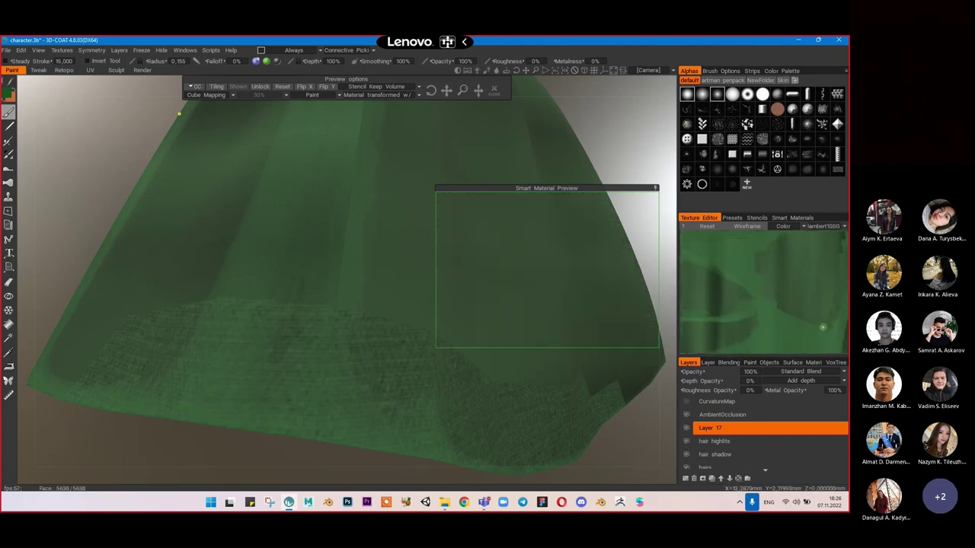
alt+middle_drag(797, 291, 809, 324)
alt+middle_drag(734, 282, 811, 324)
Step: Brush the green fabric material over the upper side of the skirt at 82% opacity
mouse_move(265, 219)
mouse_down()
mouse_move(233, 268)
mouse_move(266, 131)
mouse_move(112, 368)
mouse_move(194, 155)
mouse_up()
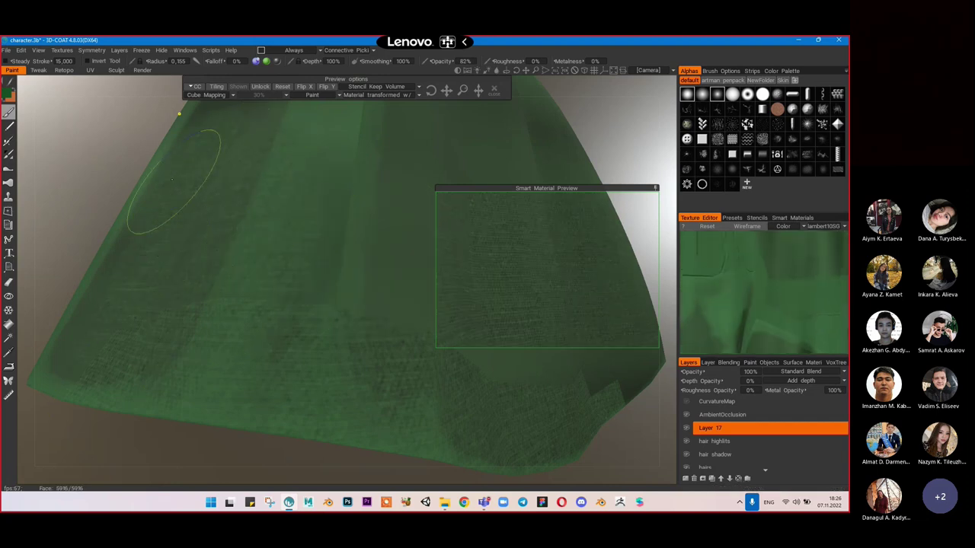
alt+right_drag(200, 160, 298, 209)
scroll(305, 219, down, 4)
alt+drag(292, 216, 306, 239)
scroll(335, 251, up, 3)
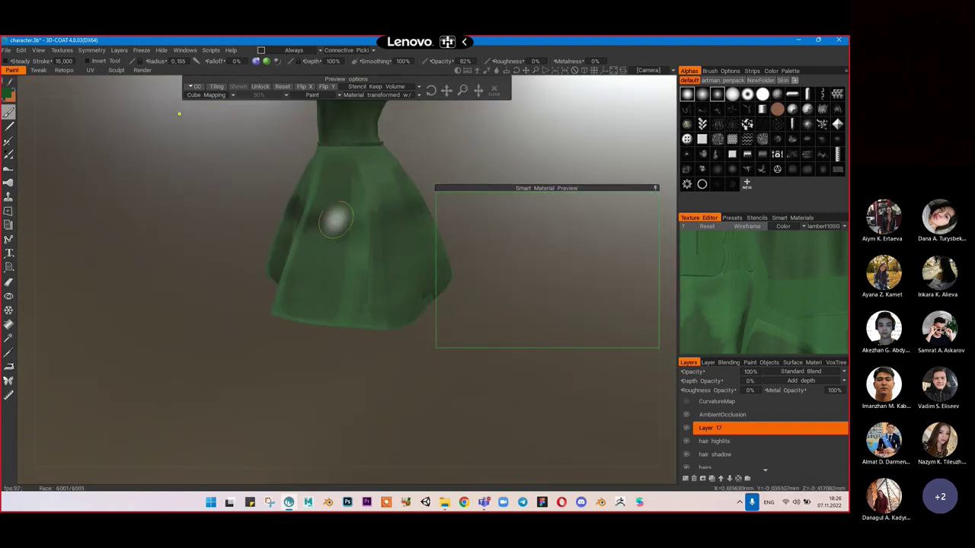
Step: Enlarge the brush radius to 0.328 and paint the fabric material over the skirt from the waistband to the hem
key(bracketright)
key(bracketright)
mouse_move(335, 175)
mouse_down()
mouse_move(335, 246)
mouse_move(345, 261)
mouse_move(361, 135)
mouse_move(398, 249)
mouse_move(393, 289)
mouse_move(368, 154)
mouse_up()
alt+drag(310, 303, 284, 276)
mouse_move(285, 276)
alt+right_down()
mouse_move(346, 288)
mouse_move(350, 218)
alt+right_up()
mouse_move(345, 221)
mouse_down()
mouse_move(317, 303)
mouse_move(304, 195)
mouse_move(305, 217)
mouse_up()
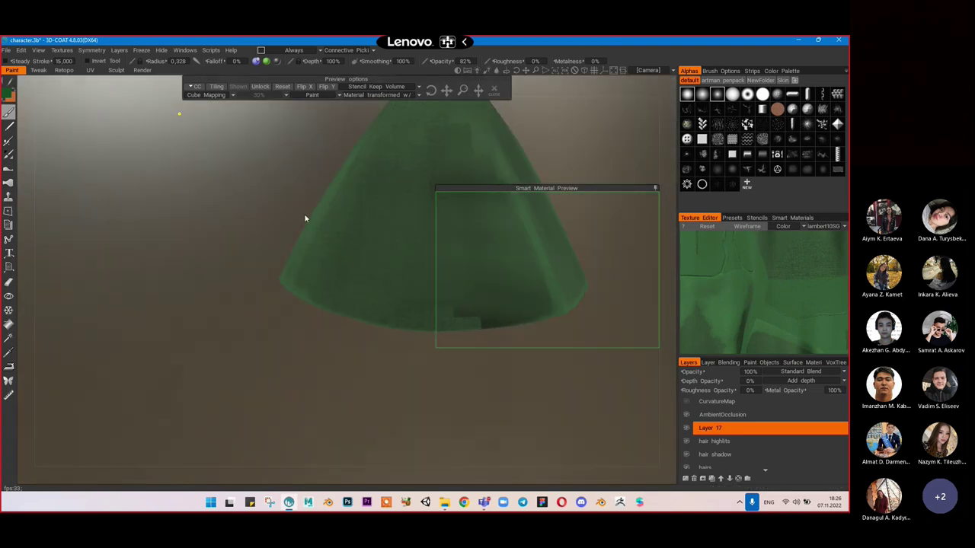
alt+middle_drag(342, 179, 221, 244)
mouse_move(369, 143)
mouse_down()
mouse_move(350, 187)
mouse_move(325, 447)
mouse_up()
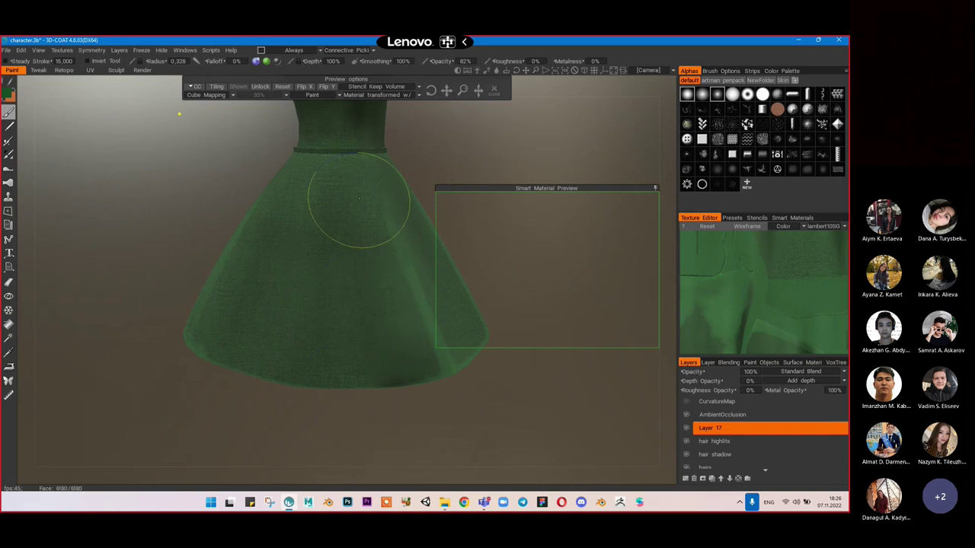
middle_drag(361, 284, 391, 172)
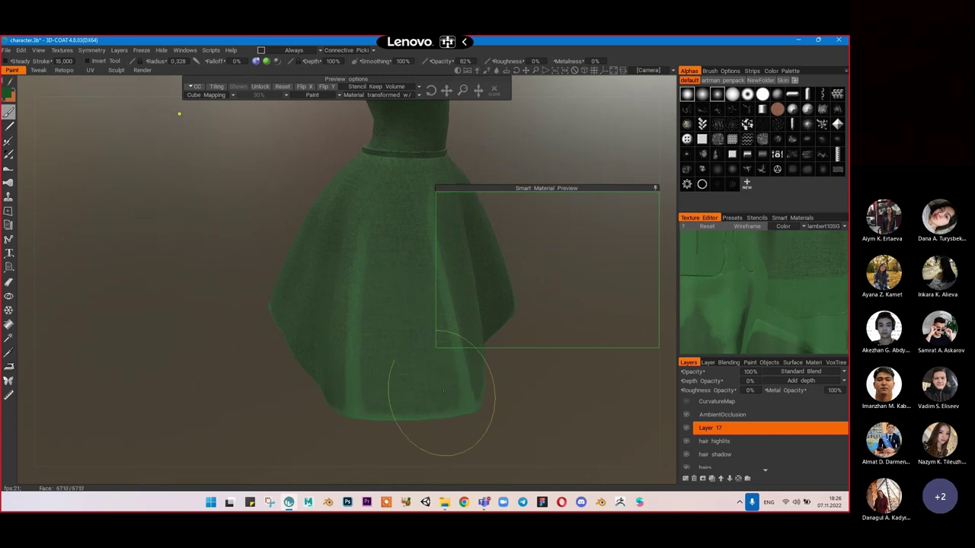
alt+drag(431, 330, 346, 291)
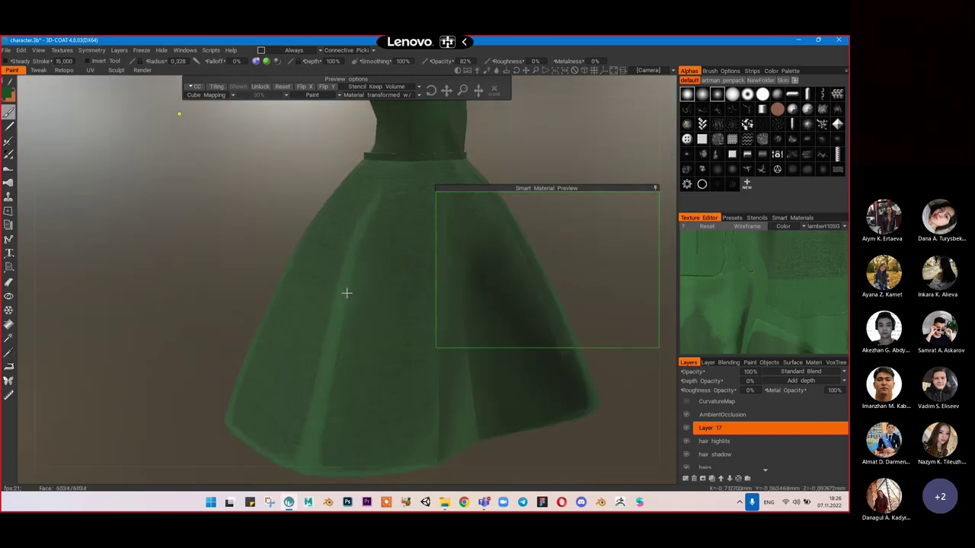
click(496, 90)
mouse_move(450, 296)
mouse_down()
mouse_move(444, 416)
mouse_move(450, 408)
mouse_up()
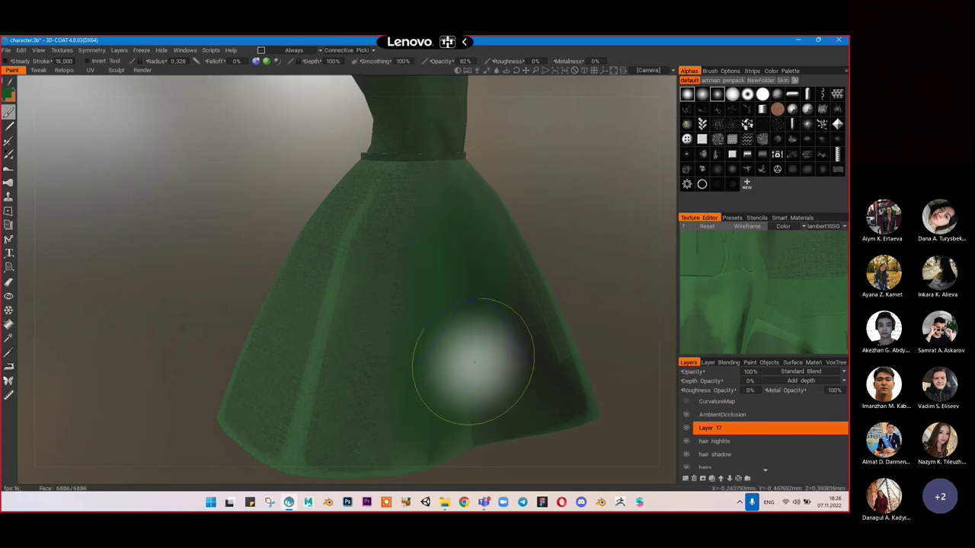
click(792, 218)
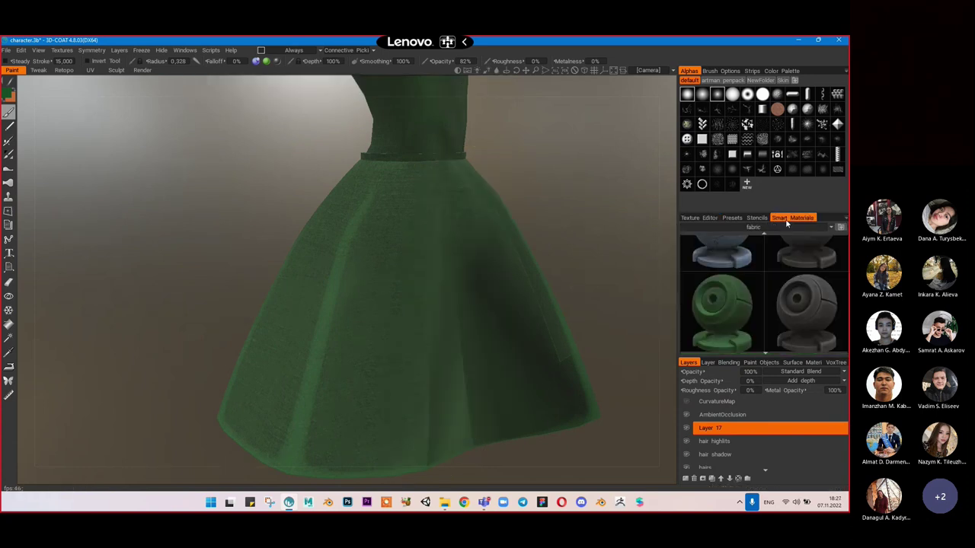
click(735, 313)
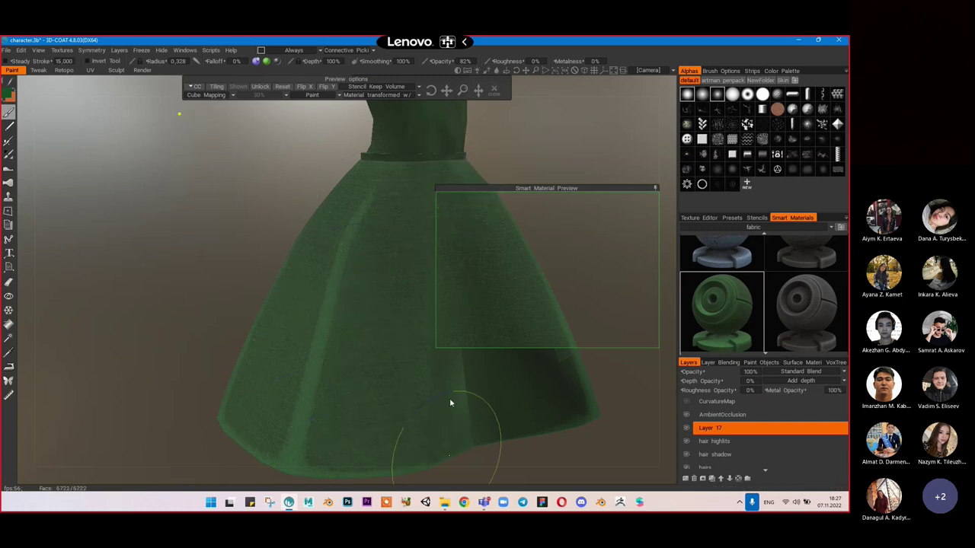
Step: Paint the fabric texture over the remaining sides and folds of the skirt with a brush radius of 0.349
click(543, 415)
mouse_move(543, 415)
alt+mouse_down()
mouse_move(444, 356)
mouse_move(401, 308)
alt+mouse_up()
alt+middle_drag(376, 251, 314, 202)
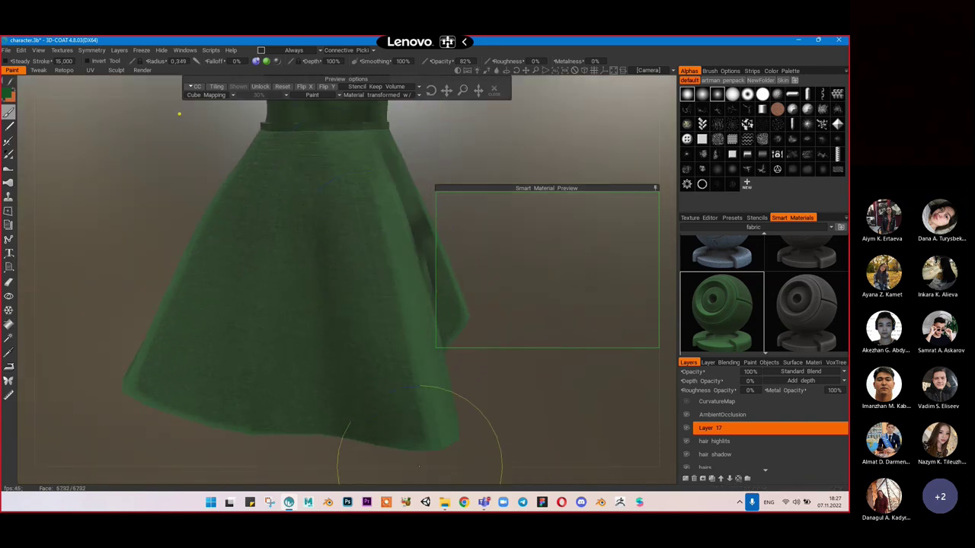
mouse_move(357, 131)
alt+mouse_down()
mouse_move(317, 139)
mouse_move(272, 191)
alt+mouse_up()
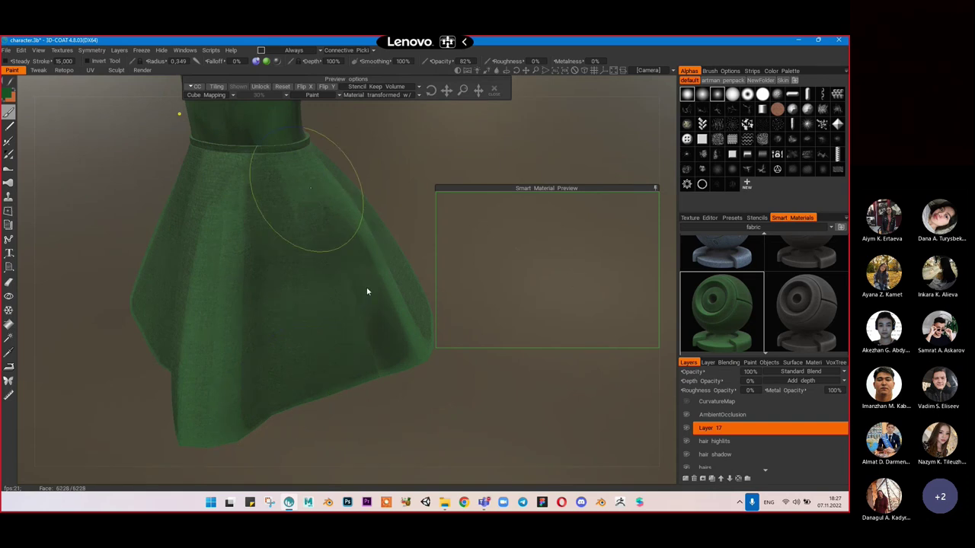
alt+drag(319, 189, 231, 185)
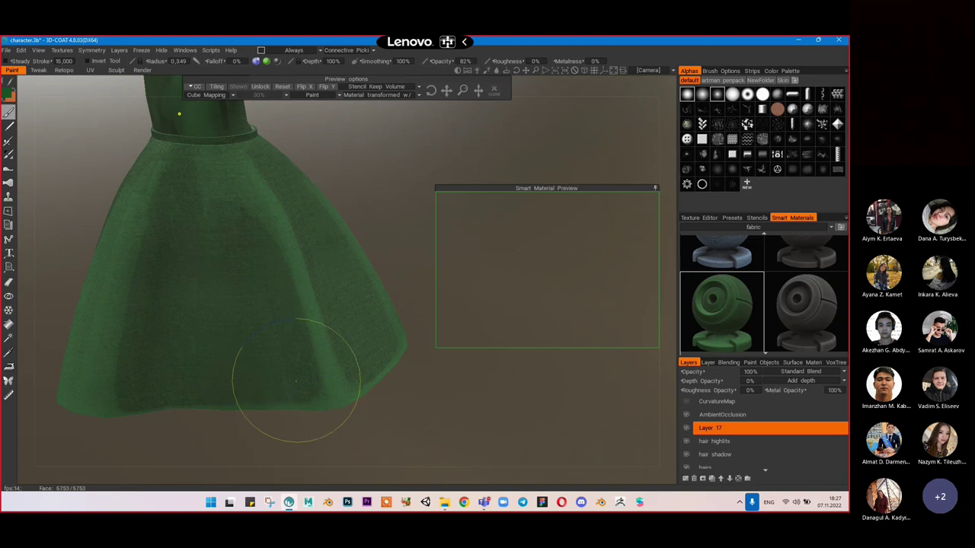
Step: Paint the fabric material around the front, sides and back of the bodice at 88% opacity
middle_drag(243, 180, 297, 383)
click(281, 298)
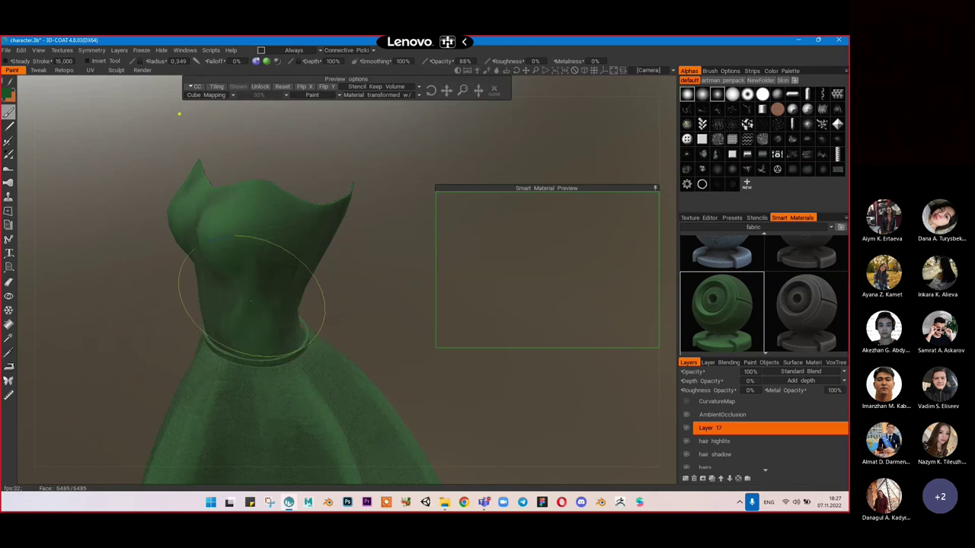
mouse_move(241, 239)
middle_down()
mouse_move(272, 169)
mouse_move(348, 161)
middle_up()
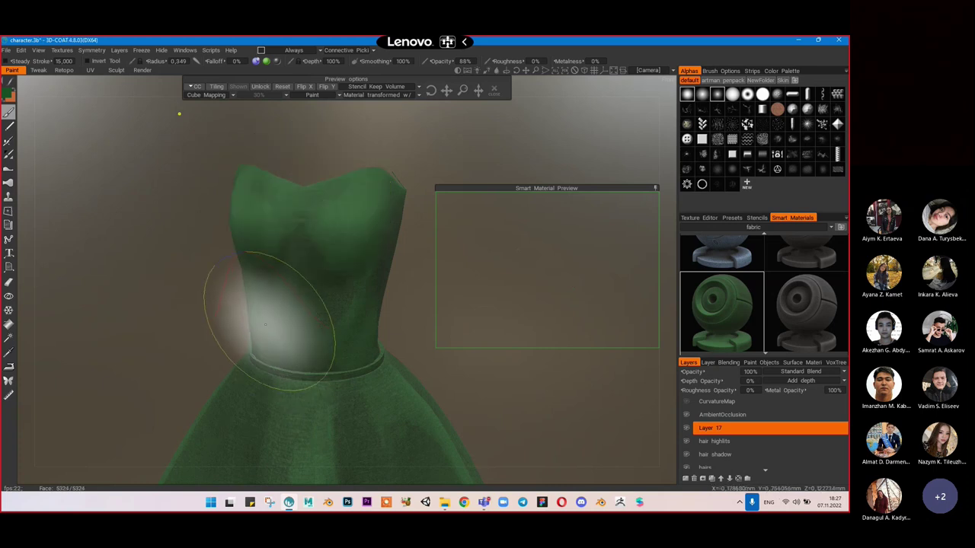
mouse_move(280, 170)
right_down()
mouse_move(331, 174)
mouse_move(353, 192)
right_up()
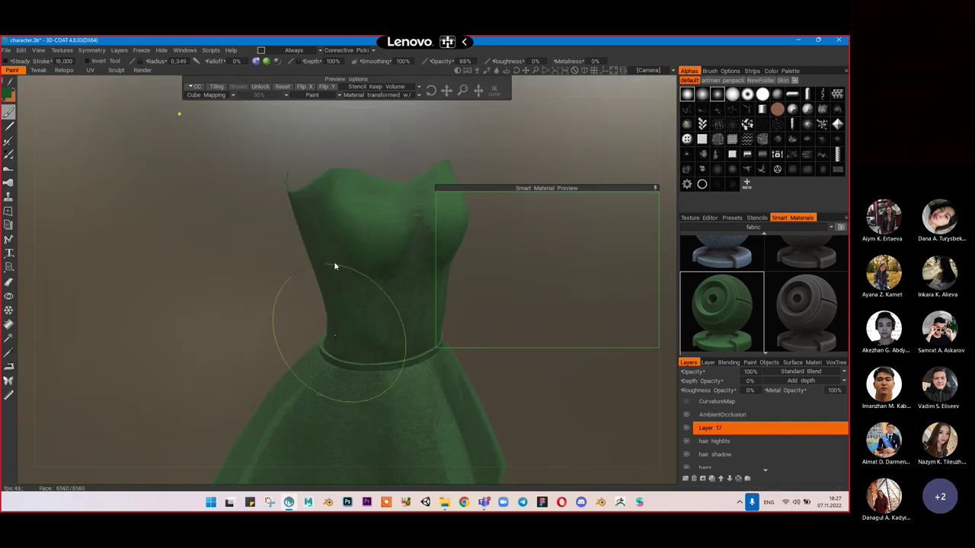
right_drag(344, 198, 395, 200)
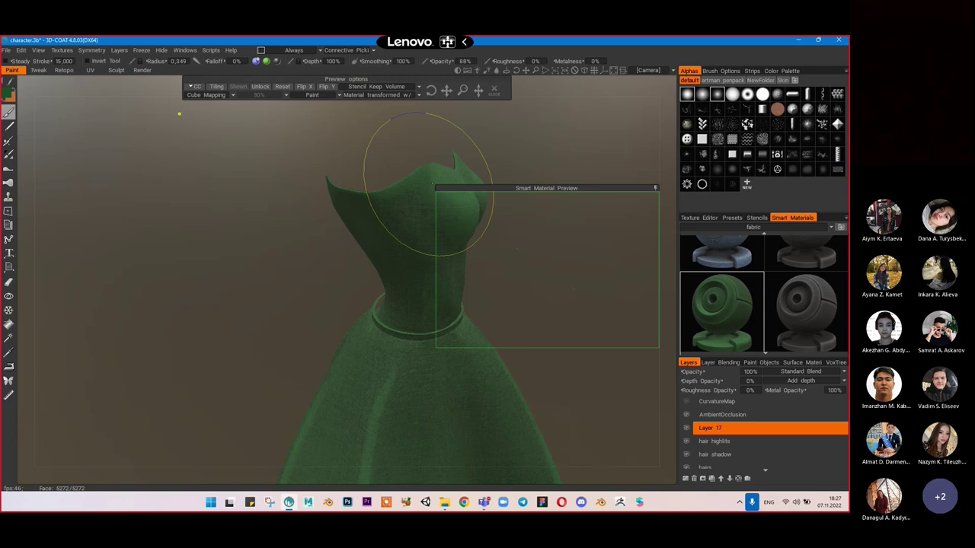
mouse_move(370, 352)
right_down()
mouse_move(289, 235)
mouse_move(228, 239)
mouse_move(337, 230)
mouse_move(233, 216)
right_up()
mouse_move(267, 283)
right_down()
mouse_move(183, 282)
mouse_move(320, 186)
right_up()
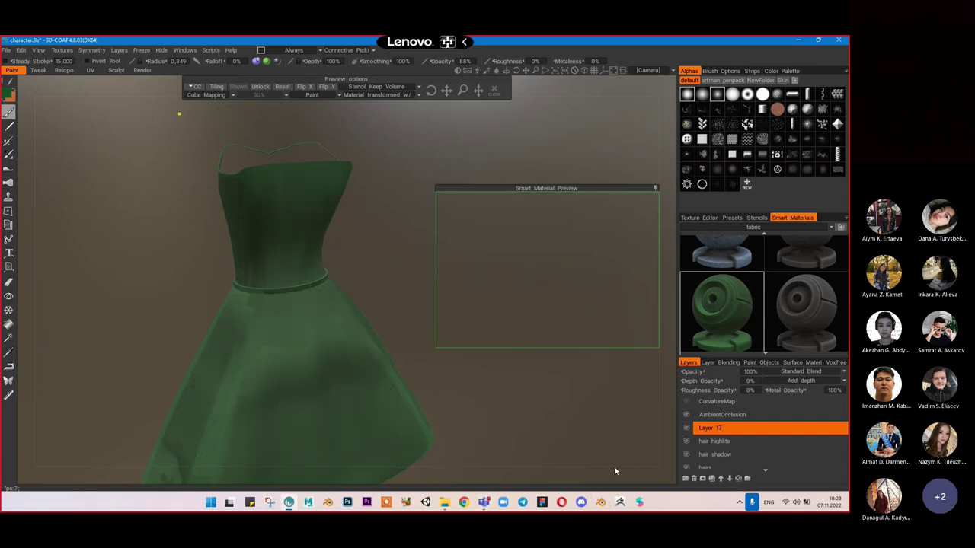
Step: Brush the fabric material over the side and back of the skirt below the waistband at 88% opacity
mouse_move(414, 371)
right_down()
mouse_move(341, 251)
mouse_move(420, 264)
mouse_move(307, 281)
mouse_move(359, 230)
right_up()
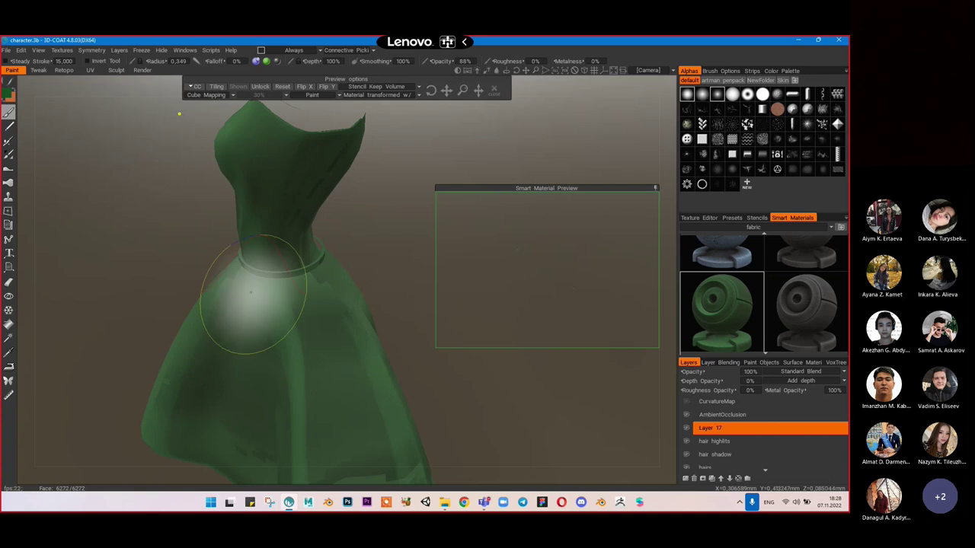
middle_drag(355, 340, 367, 262)
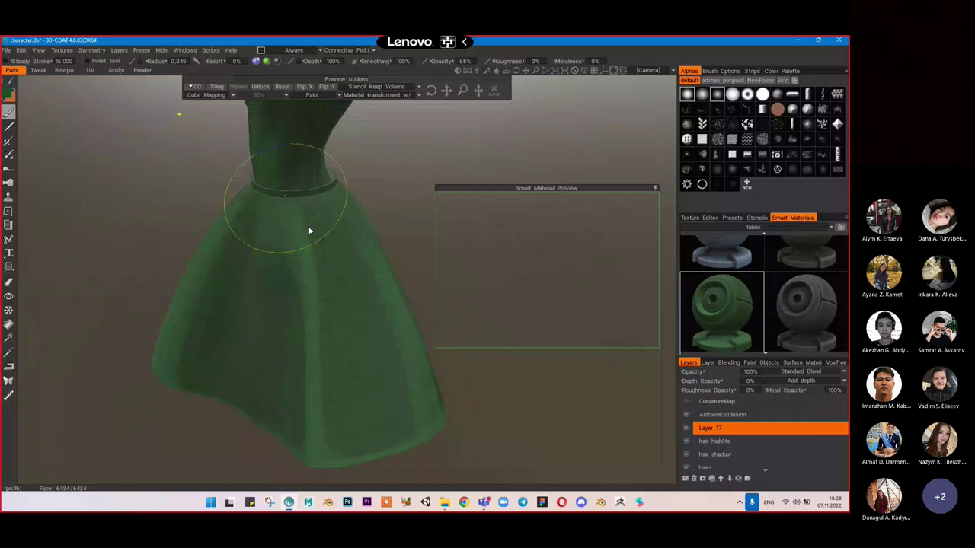
alt+drag(309, 231, 274, 322)
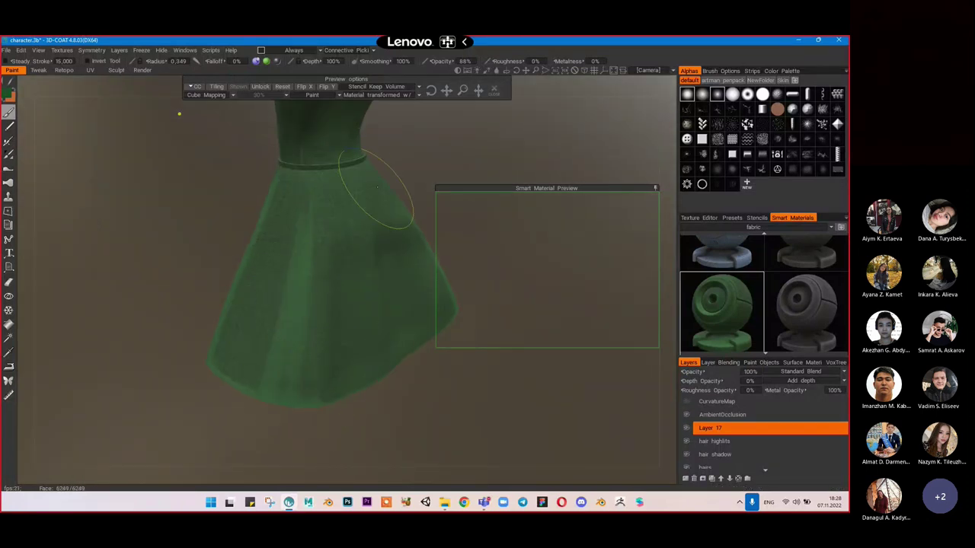
alt+drag(322, 413, 248, 342)
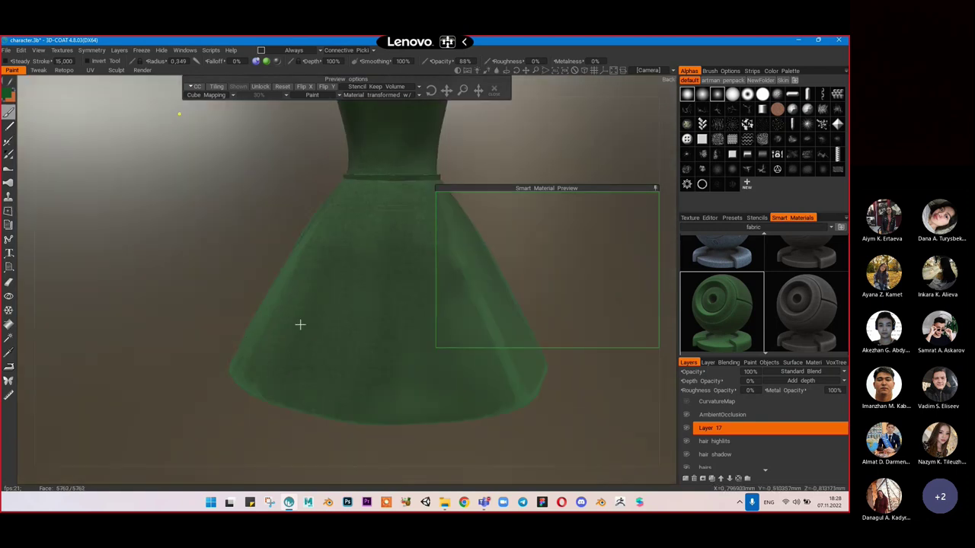
middle_drag(394, 251, 327, 220)
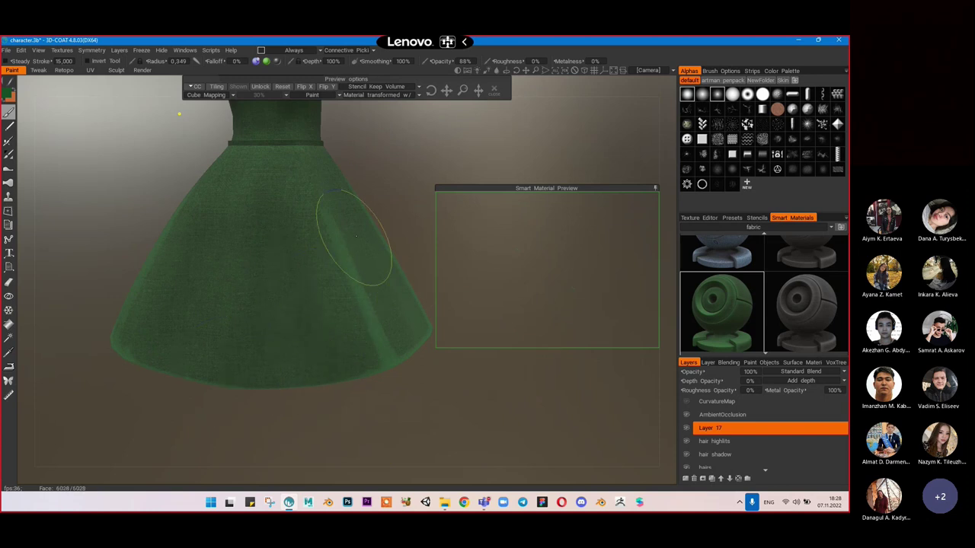
mouse_move(407, 340)
alt+mouse_down()
mouse_move(317, 328)
mouse_move(282, 298)
alt+mouse_up()
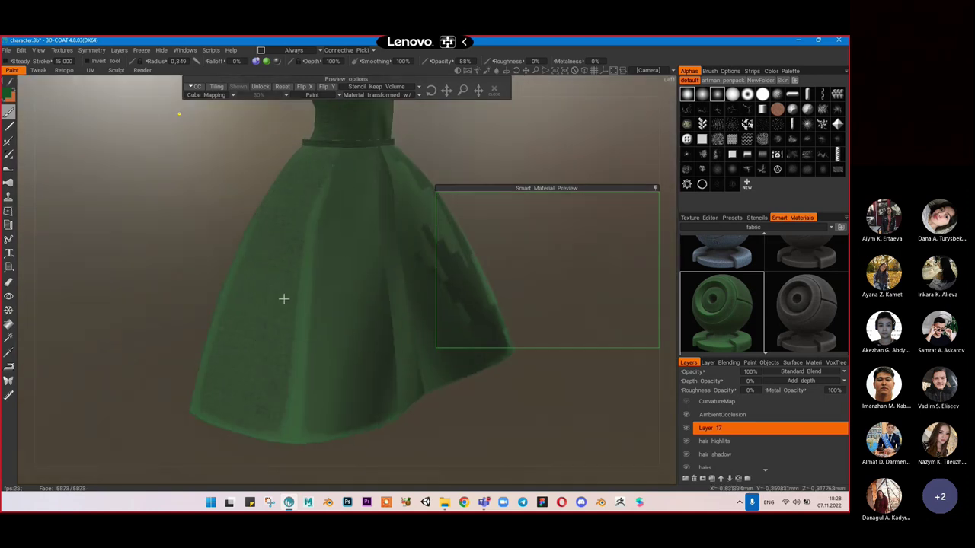
Step: Paint another pass of the fabric material down the skirt's side pleats and front, using 77% opacity
click(348, 161)
mouse_move(342, 219)
mouse_down()
mouse_move(322, 389)
mouse_move(306, 418)
mouse_up()
mouse_move(323, 361)
alt+mouse_down()
mouse_move(252, 346)
mouse_move(261, 327)
alt+mouse_up()
drag(300, 191, 302, 222)
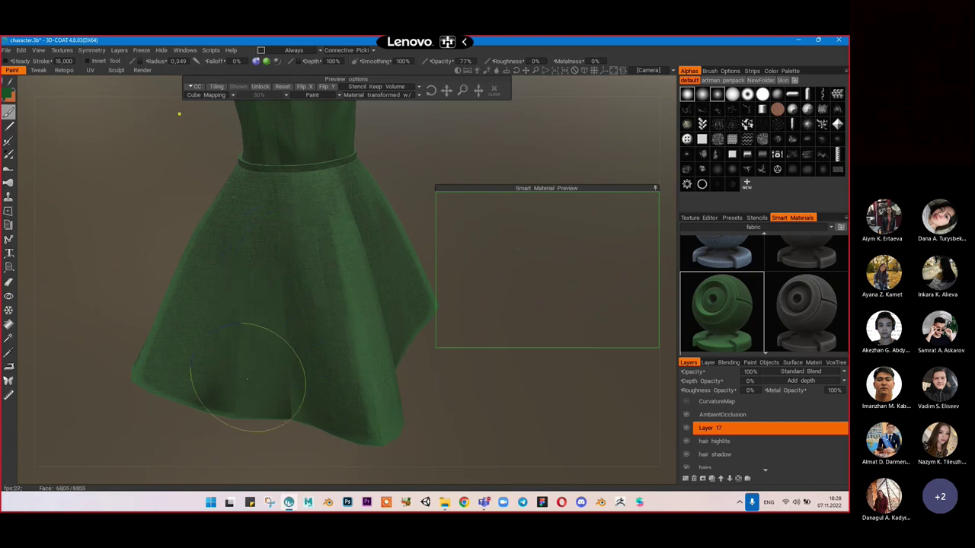
alt+middle_drag(294, 246, 310, 361)
drag(320, 250, 321, 244)
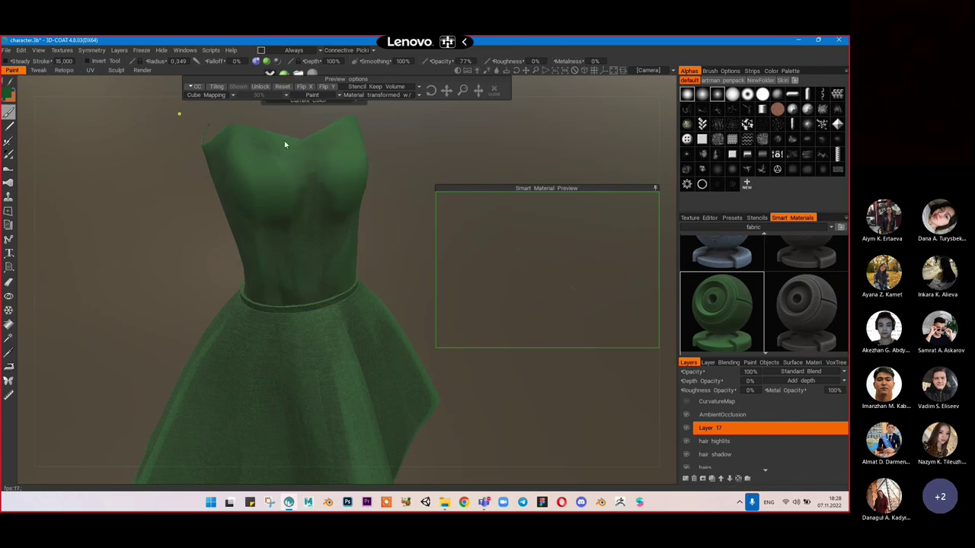
Step: Brush the green fabric material over the front, side and back of the bodice at 77% opacity
drag(284, 144, 266, 150)
drag(296, 325, 297, 261)
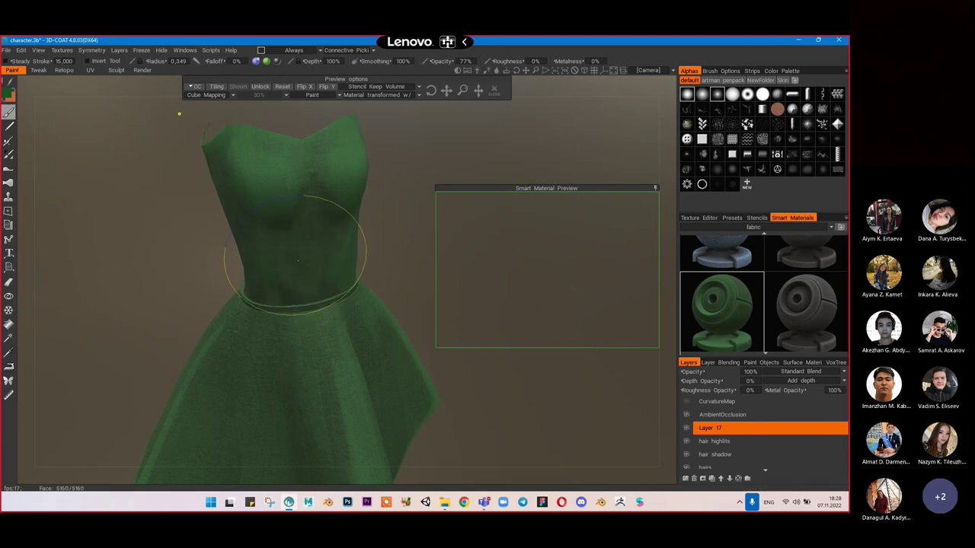
alt+drag(265, 156, 181, 153)
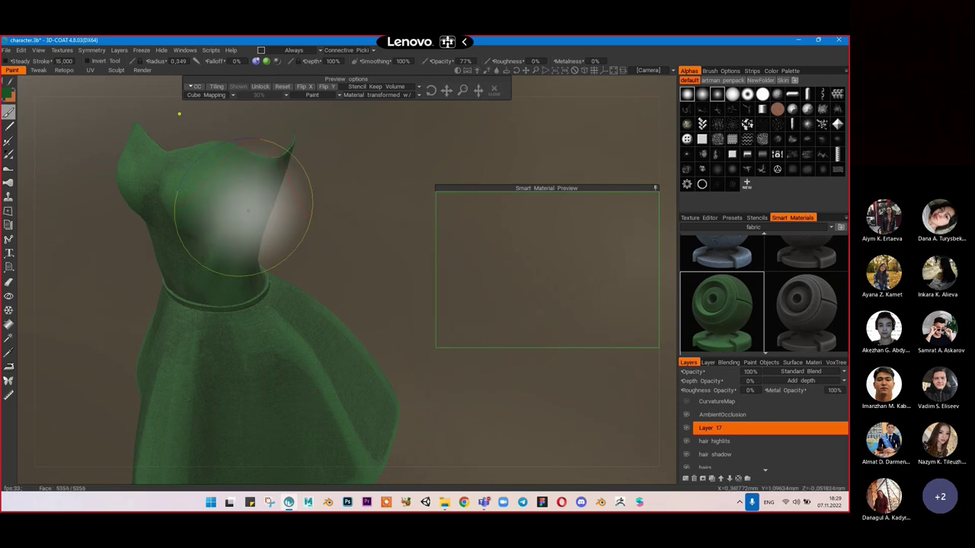
click(247, 241)
mouse_move(197, 347)
alt+mouse_down()
mouse_move(241, 261)
mouse_move(231, 209)
alt+mouse_up()
drag(200, 153, 201, 154)
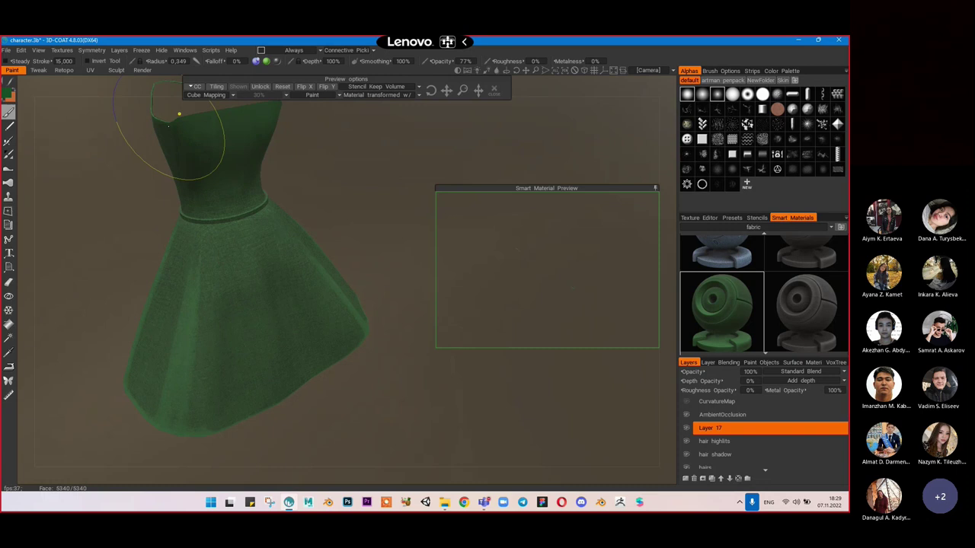
middle_drag(374, 184, 377, 232)
drag(377, 232, 329, 232)
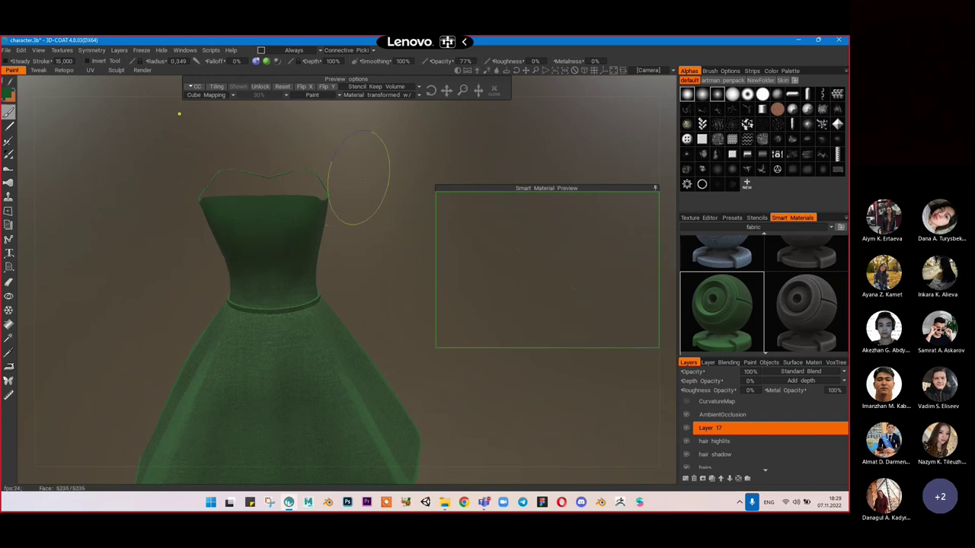
drag(368, 193, 265, 190)
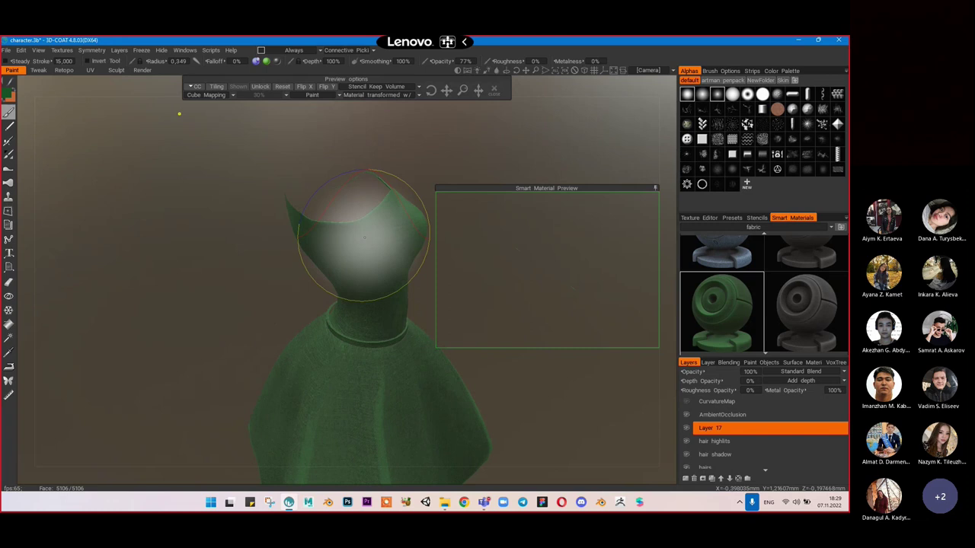
Step: Check the whole dress from several angles and save the character project
mouse_move(364, 236)
alt+mouse_down()
mouse_move(304, 199)
mouse_move(2, 143)
alt+mouse_up()
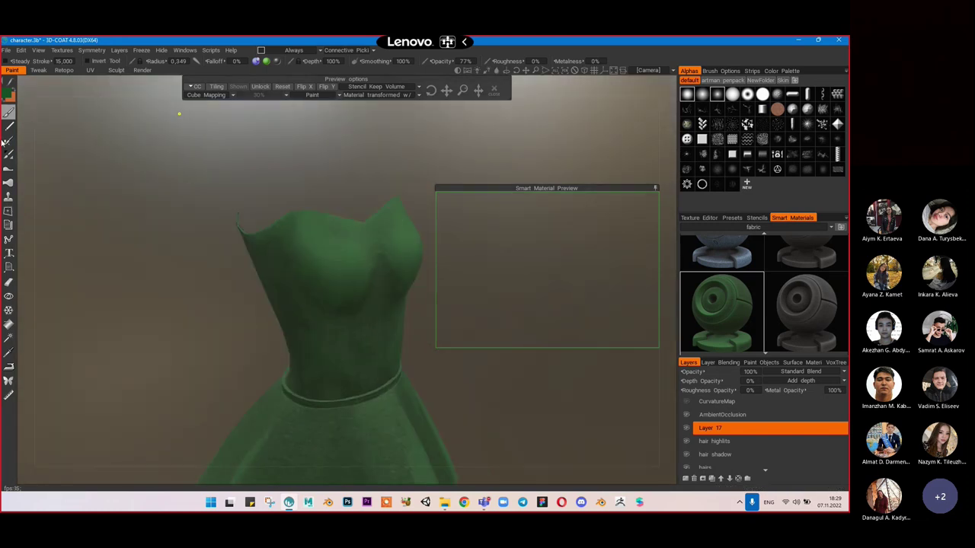
alt+drag(139, 162, 33, 163)
alt+right_drag(190, 184, 99, 179)
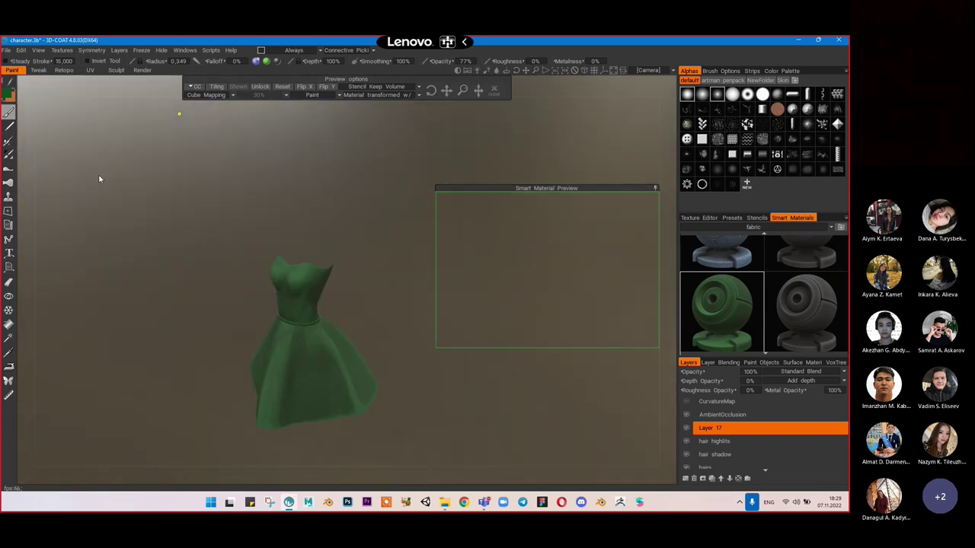
scroll(99, 179, down, 2)
key(ctrl+s)
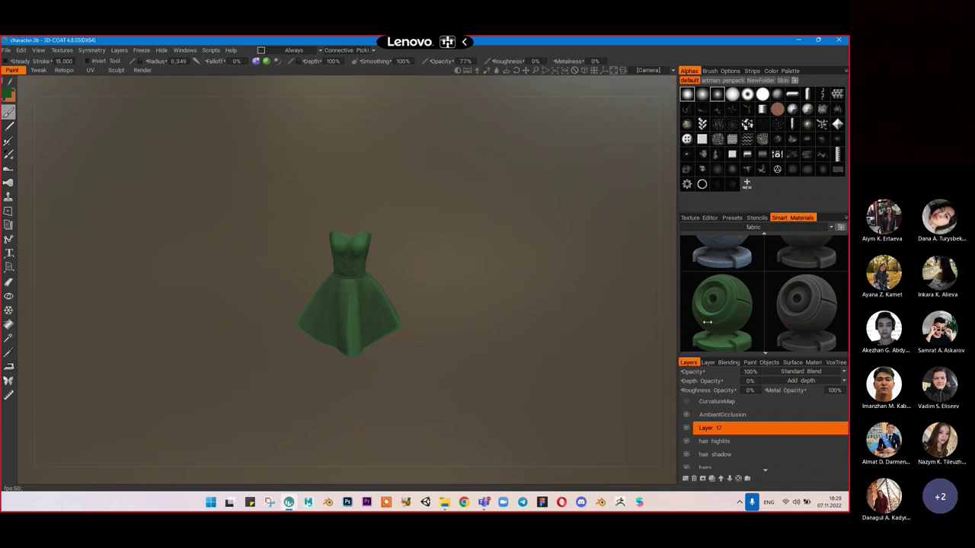
Step: Make all the lambert surface materials visible, from lambert12SG to lambert13SG, and frame the character's upper body
click(775, 363)
click(790, 363)
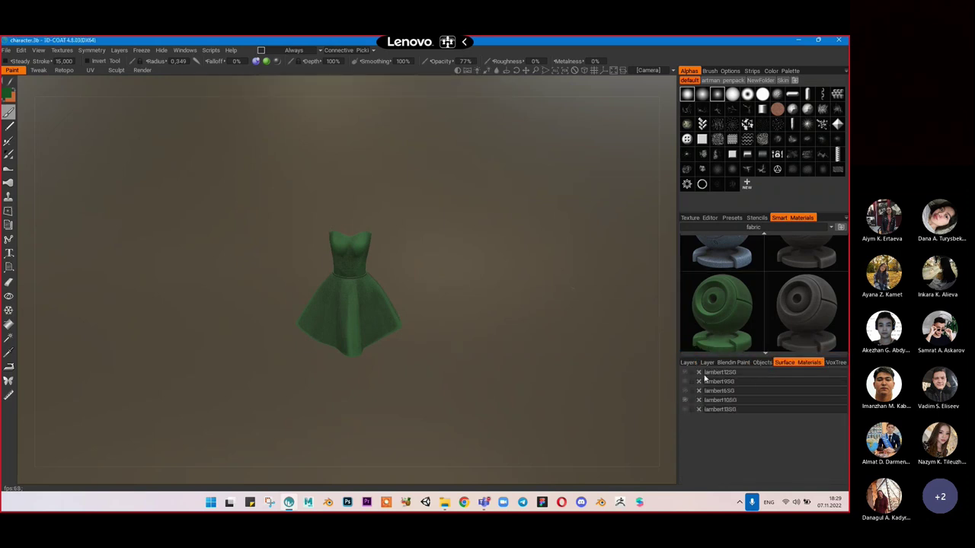
click(685, 381)
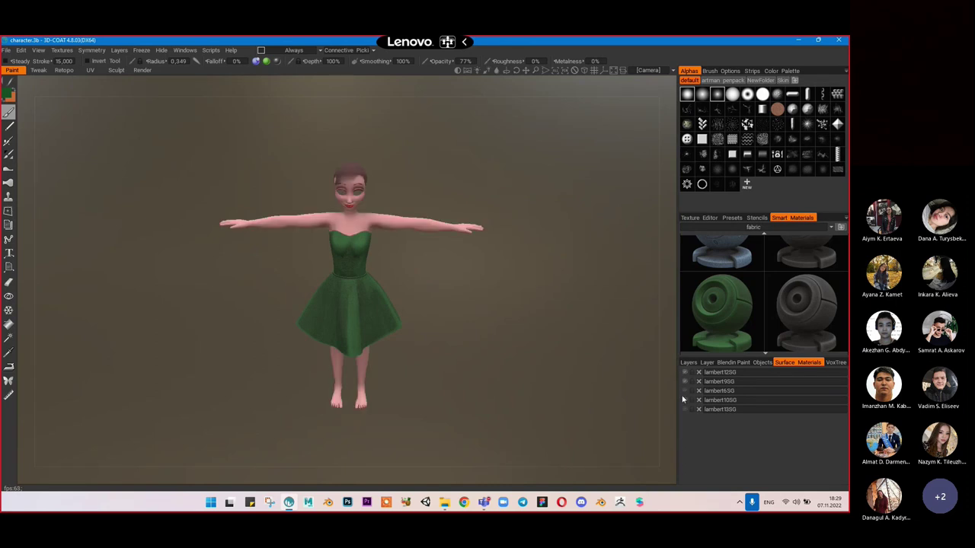
click(684, 400)
click(684, 410)
mouse_move(398, 290)
mouse_down()
mouse_move(348, 279)
mouse_move(398, 303)
mouse_up()
middle_drag(408, 320, 431, 252)
drag(431, 252, 449, 248)
middle_drag(449, 248, 426, 391)
scroll(386, 329, up, 5)
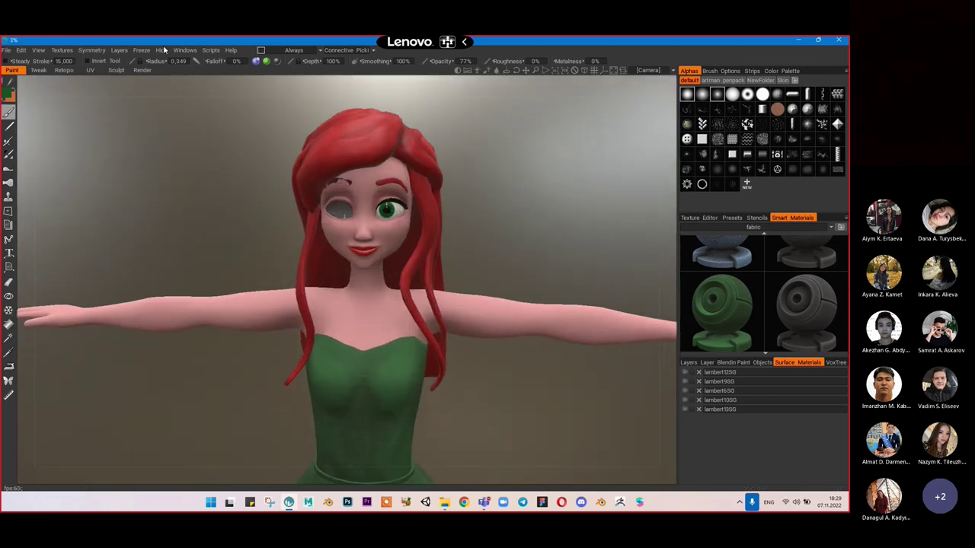
Step: Start a Color/Albedo Map export for the UV set lambert12SG
click(62, 49)
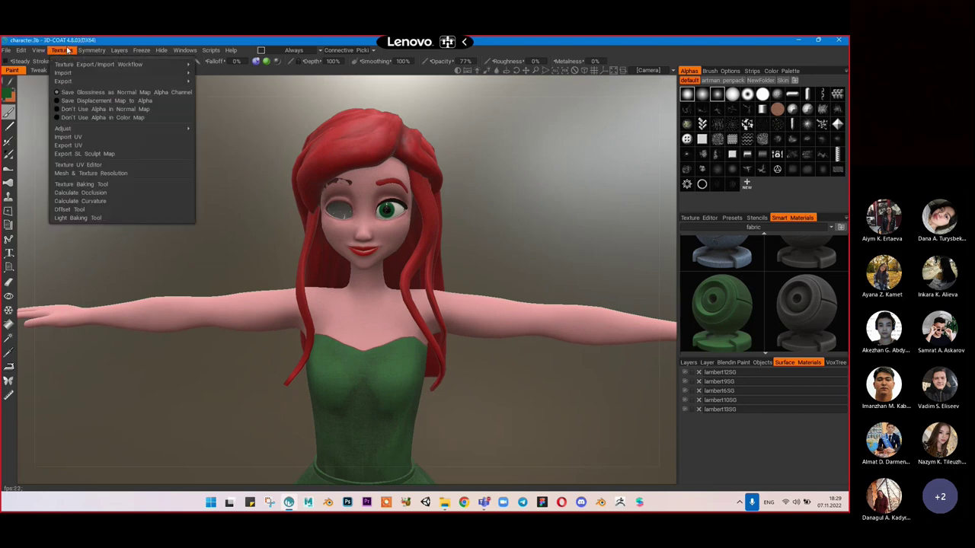
mouse_move(68, 83)
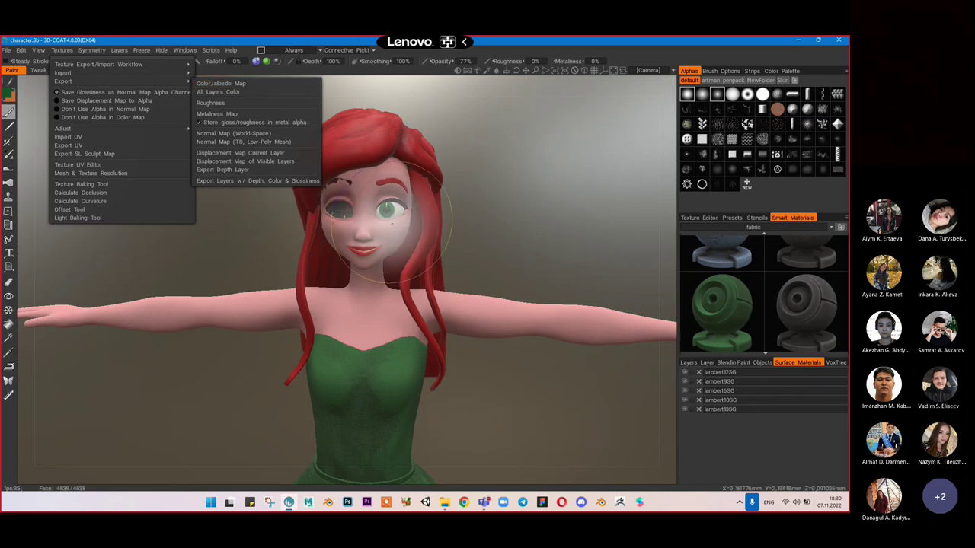
key(Escape)
click(91, 50)
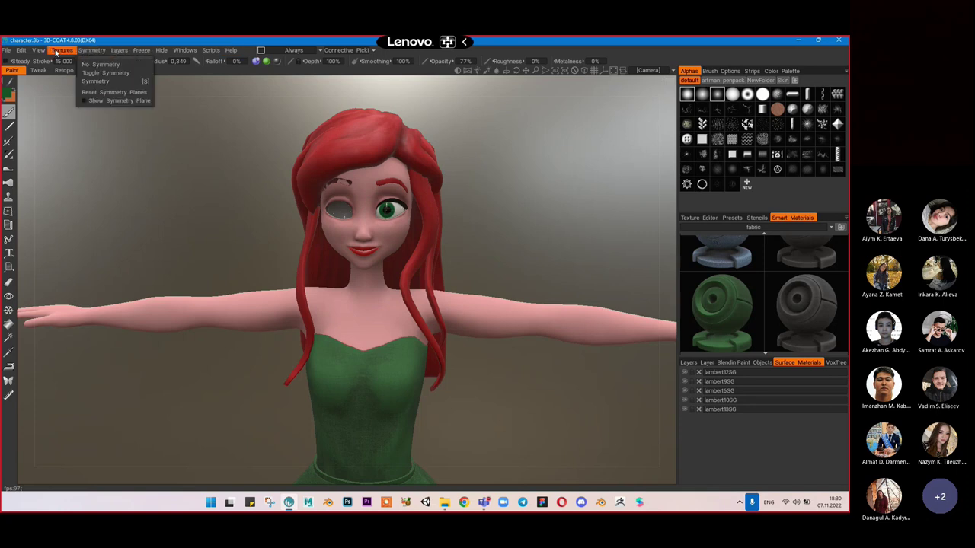
mouse_move(114, 81)
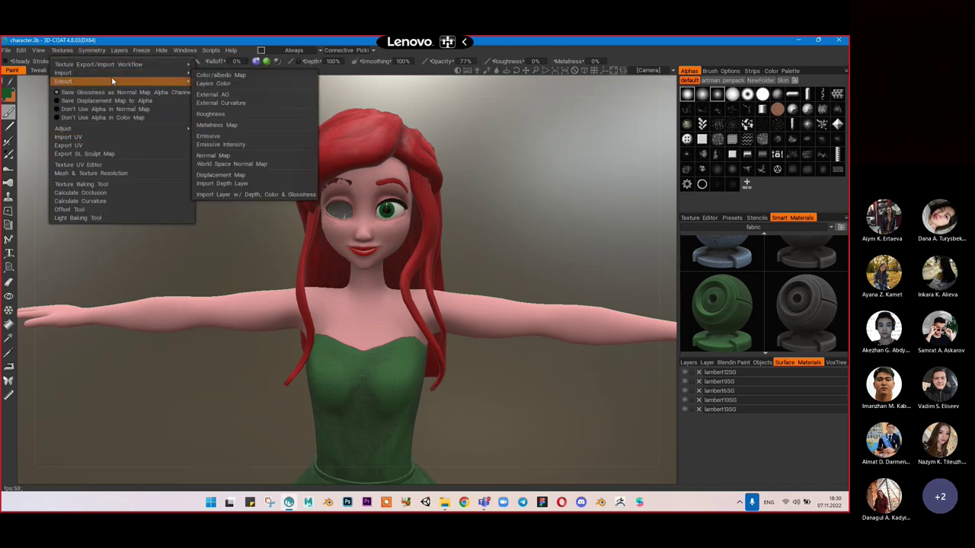
click(209, 82)
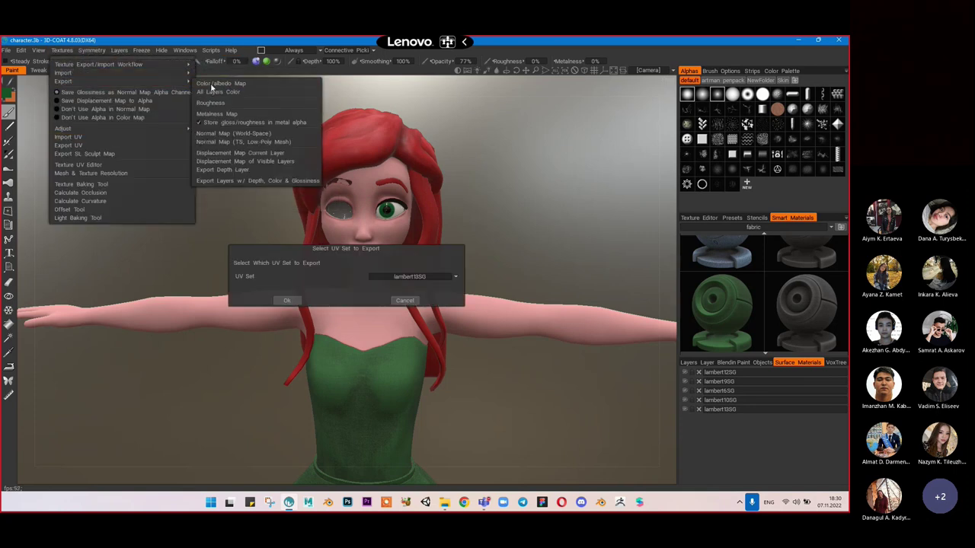
click(449, 279)
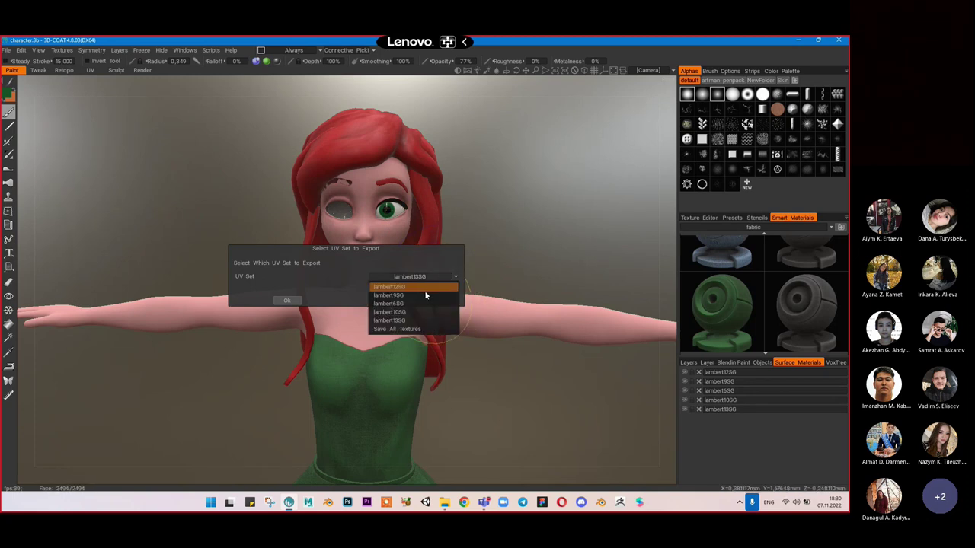
click(425, 286)
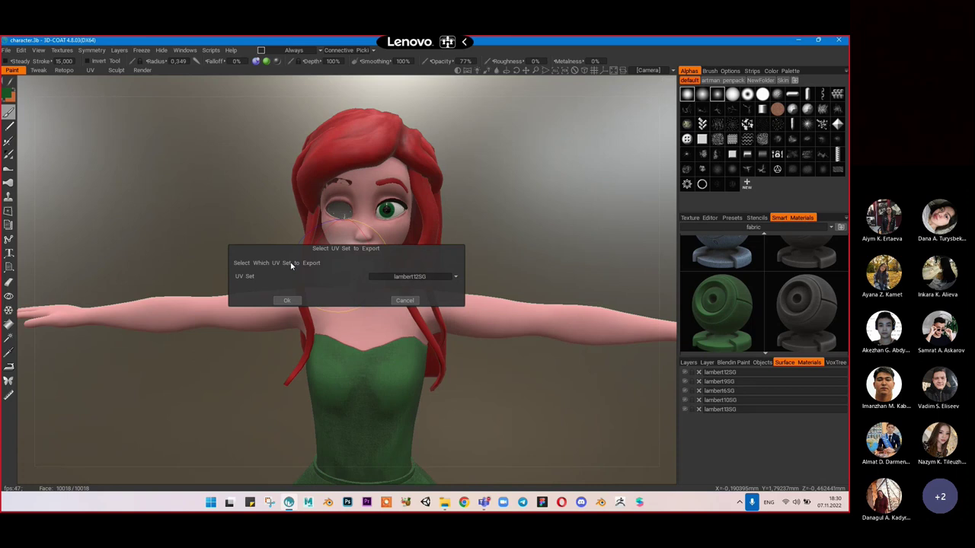
click(286, 302)
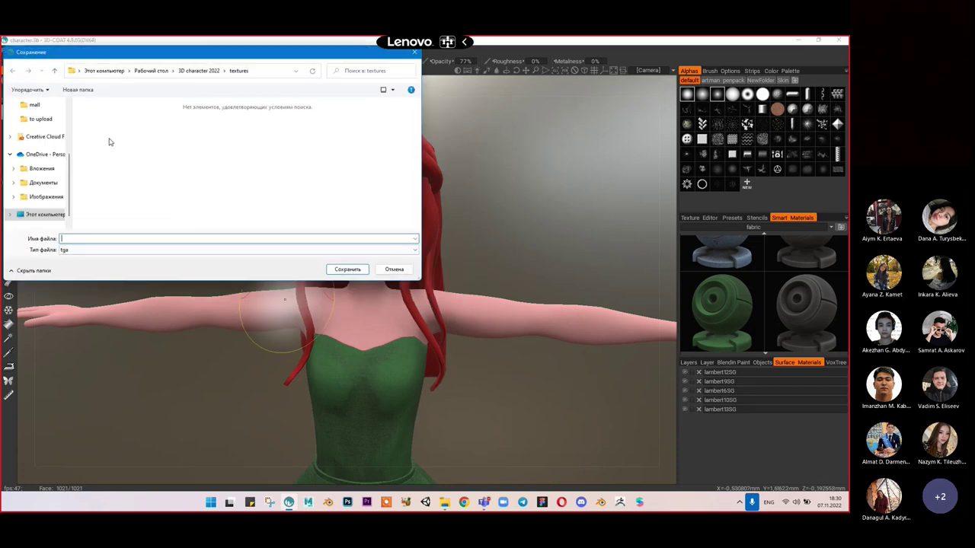
Step: Save the exported lambert12SG color map in the textures folder as a jpg named color
click(282, 251)
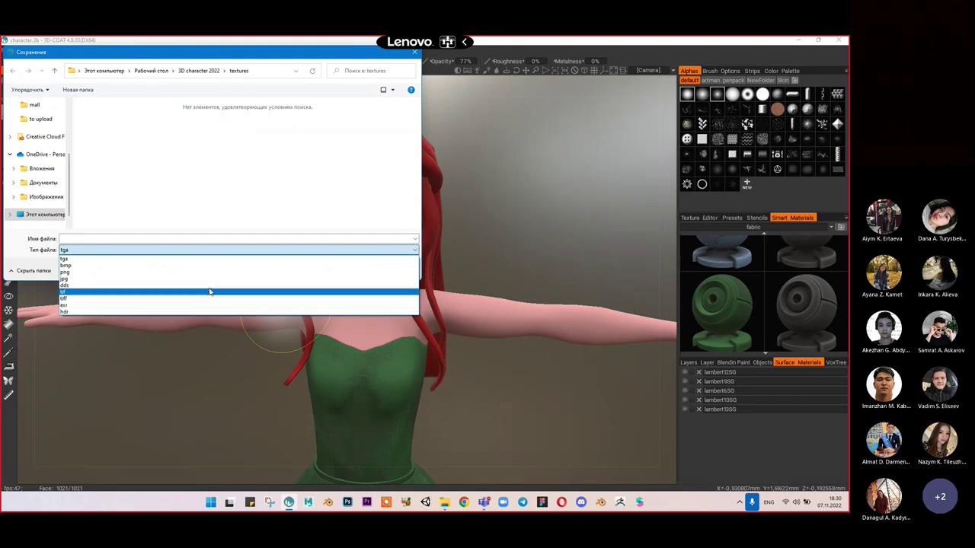
click(209, 279)
click(175, 238)
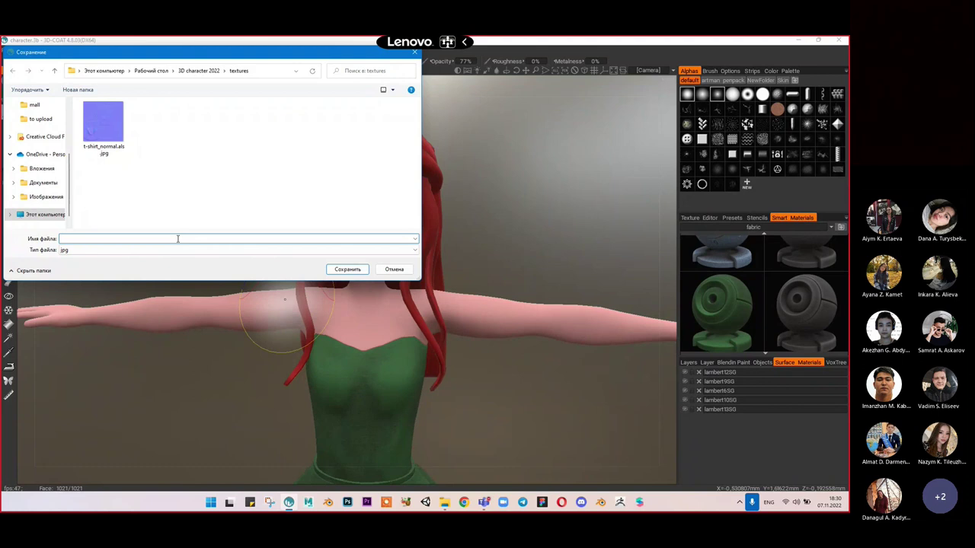
text(co)
key(Return)
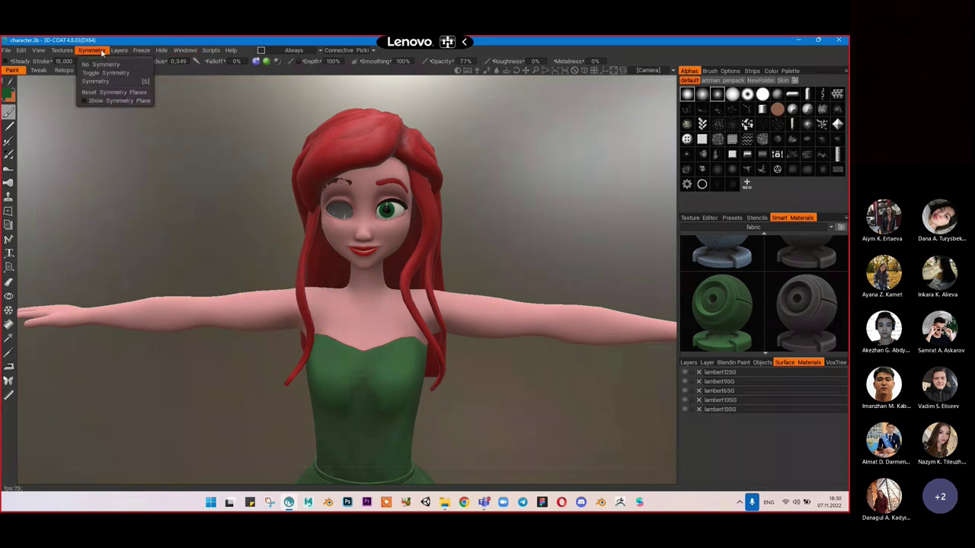
Step: Export the Color/Albedo Map of UV set lambert9SG to the textures folder as a jpg named color_lambert9
mouse_move(70, 51)
mouse_move(99, 81)
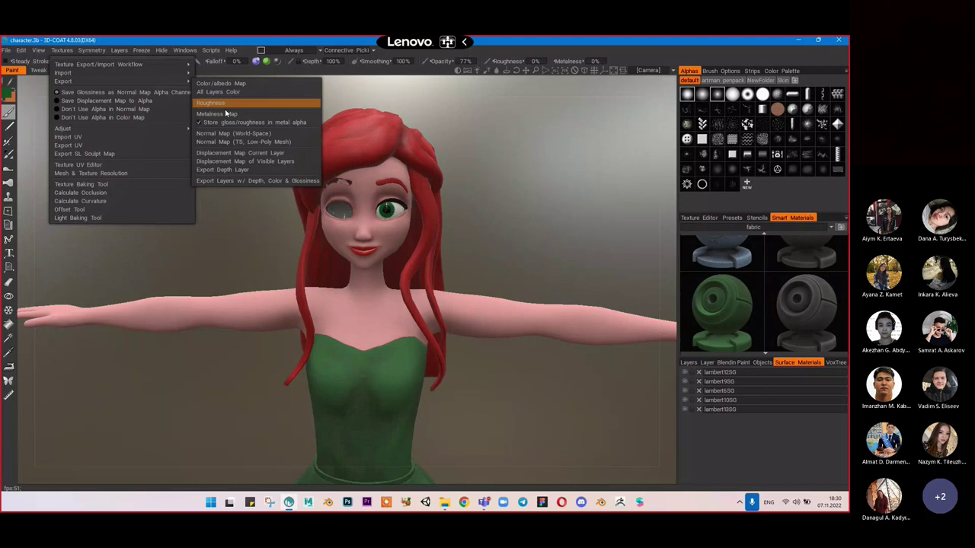
click(228, 85)
click(396, 276)
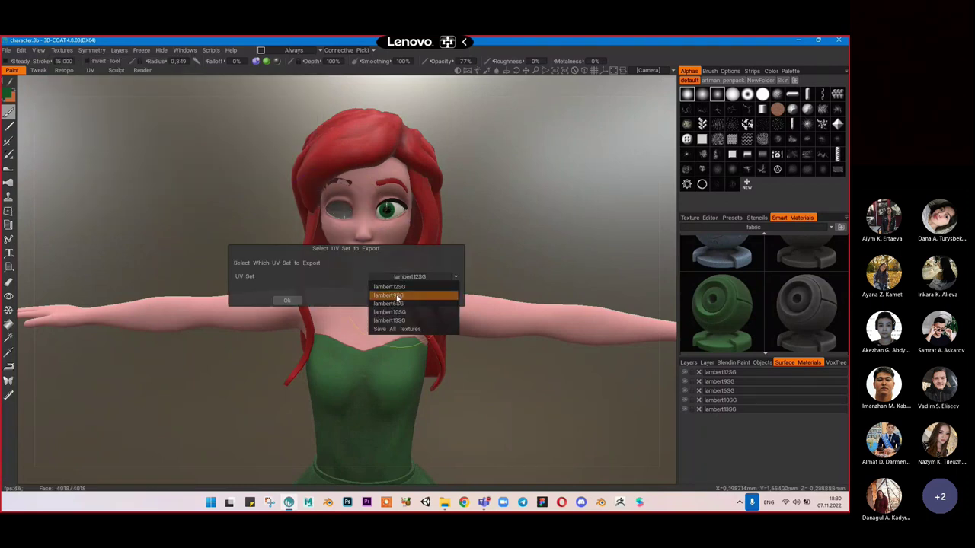
click(403, 293)
click(297, 301)
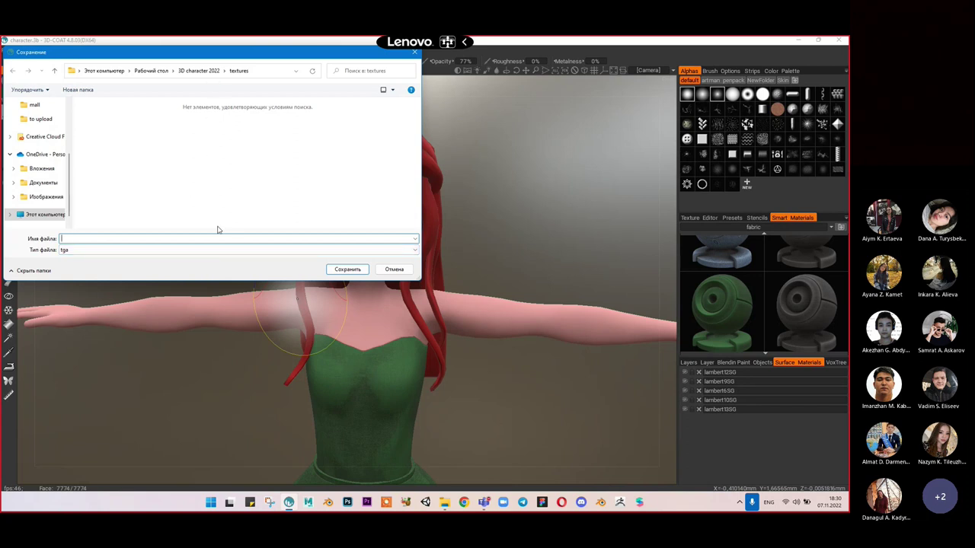
click(221, 251)
click(219, 278)
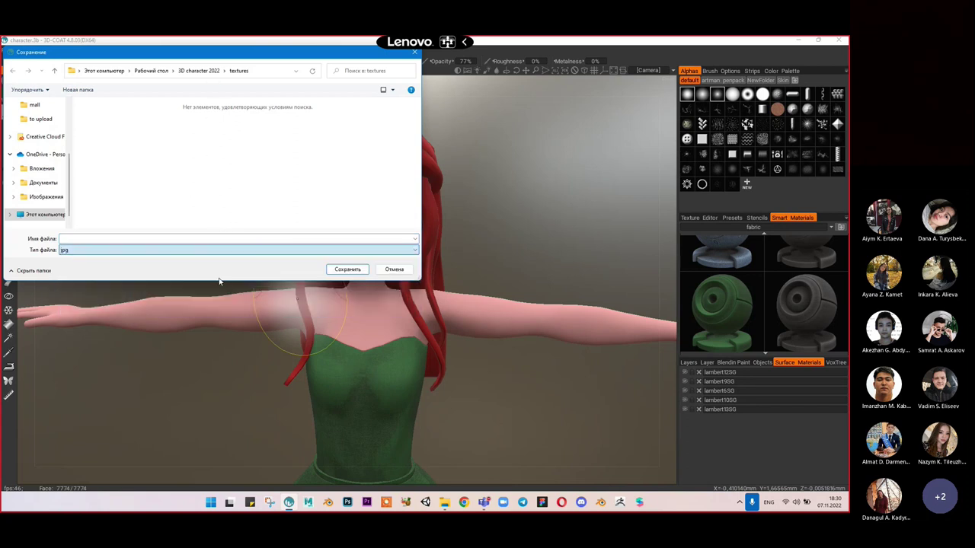
click(226, 239)
text(color_le)
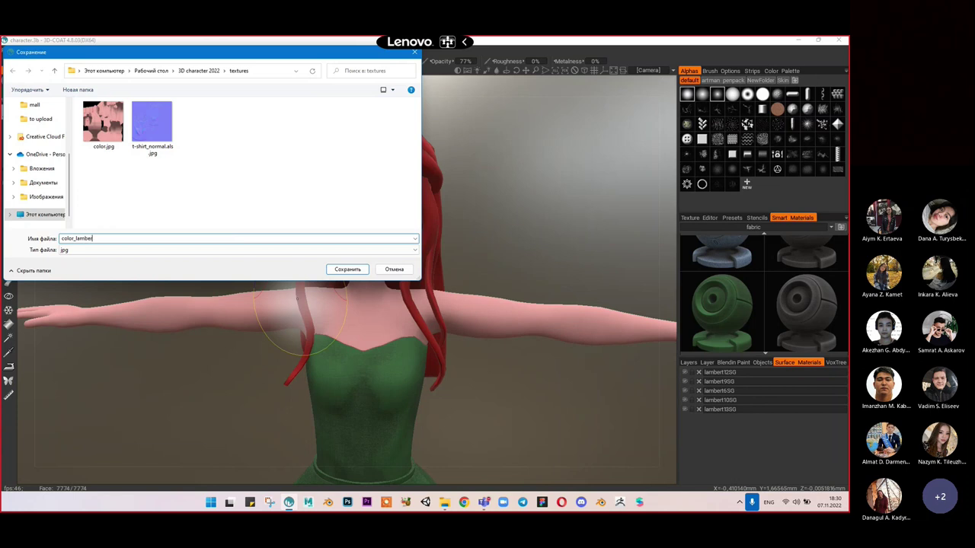
key(Return)
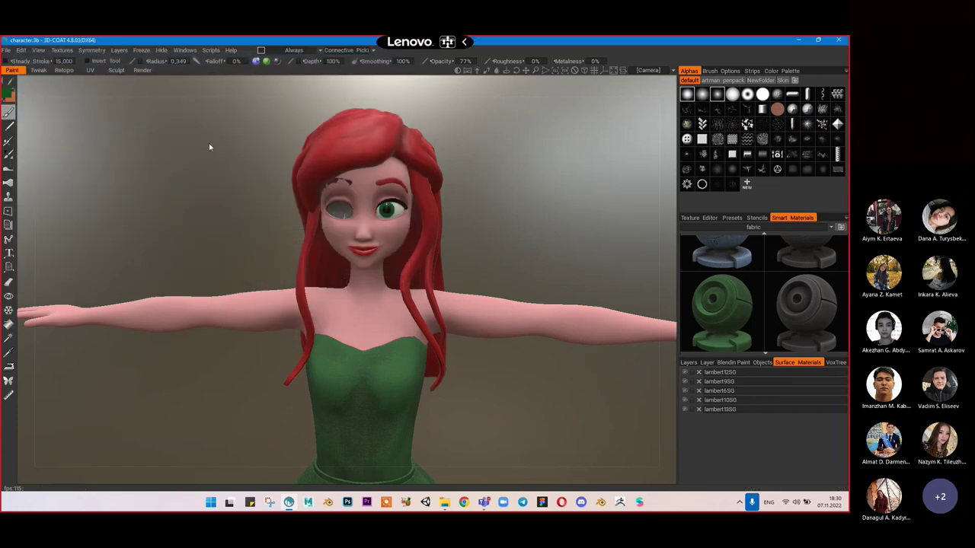
Step: Export the Color/Albedo Map of UV set lambert6SG to the textures folder as a jpg named color lamber 6
click(61, 49)
mouse_move(67, 87)
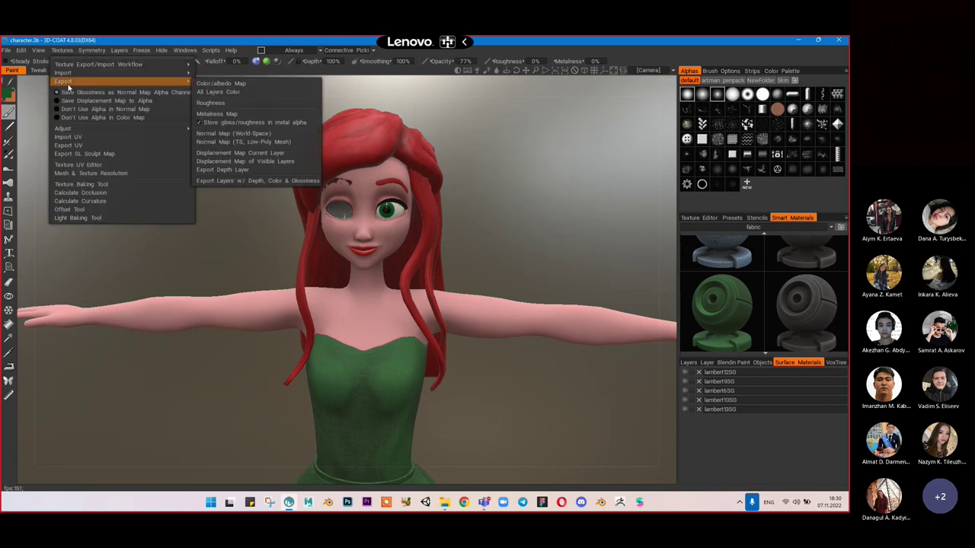
click(221, 83)
click(425, 277)
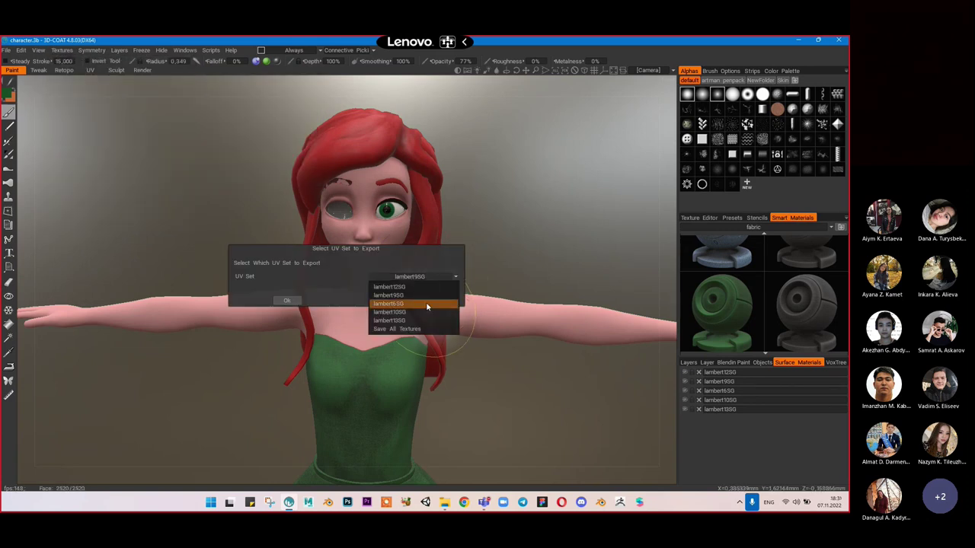
click(426, 303)
click(298, 300)
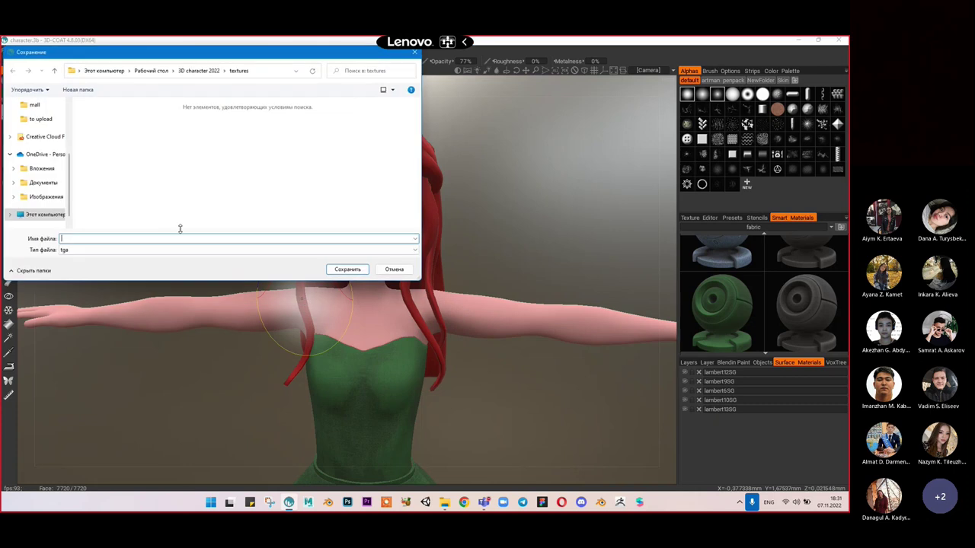
click(178, 250)
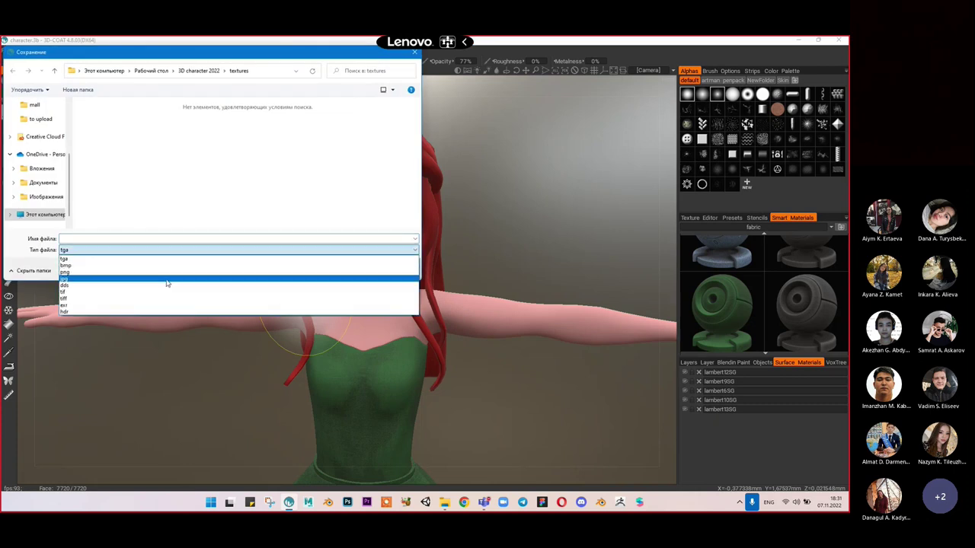
click(169, 279)
click(179, 237)
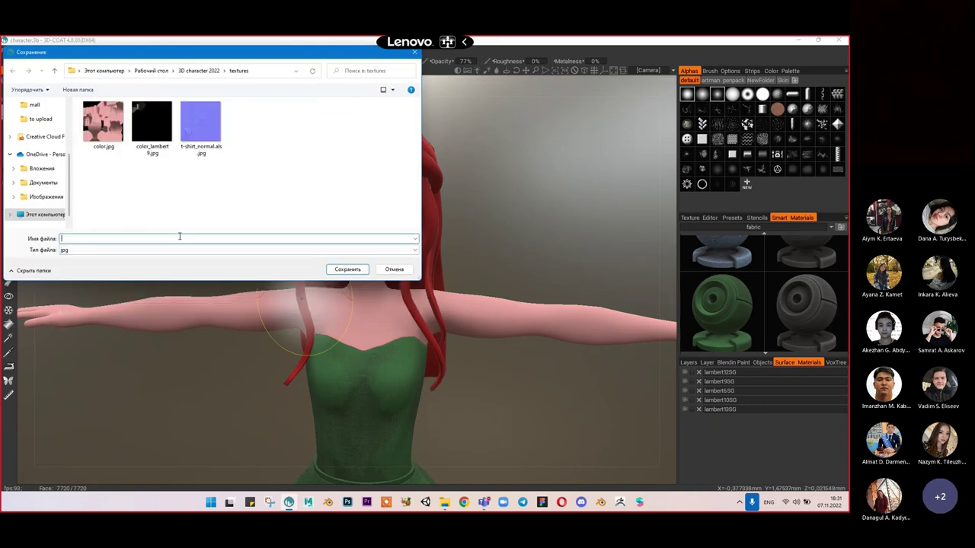
text(color lamber 6)
key(Return)
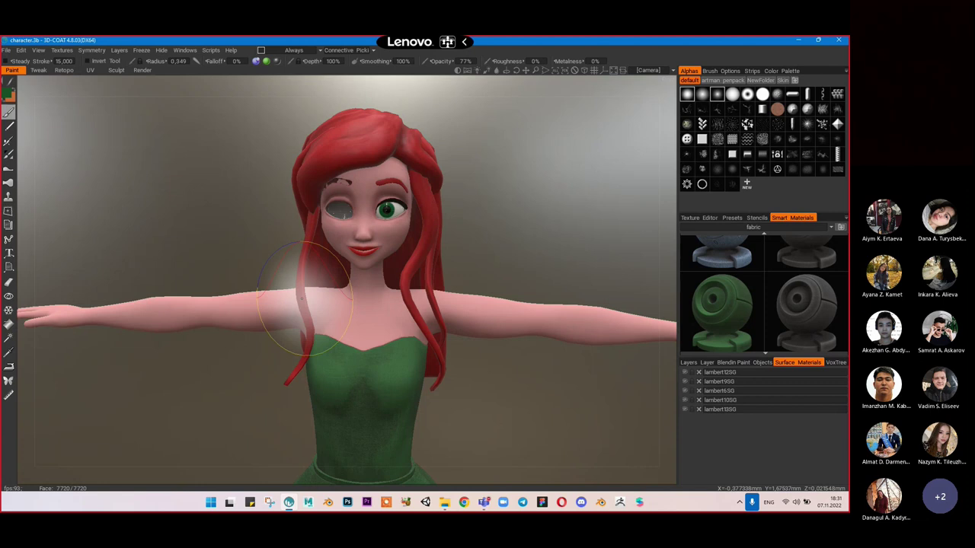
Step: Export the Color/Albedo Map of UV set lambert10SG to the textures folder as a jpg named color lambert 10
click(62, 49)
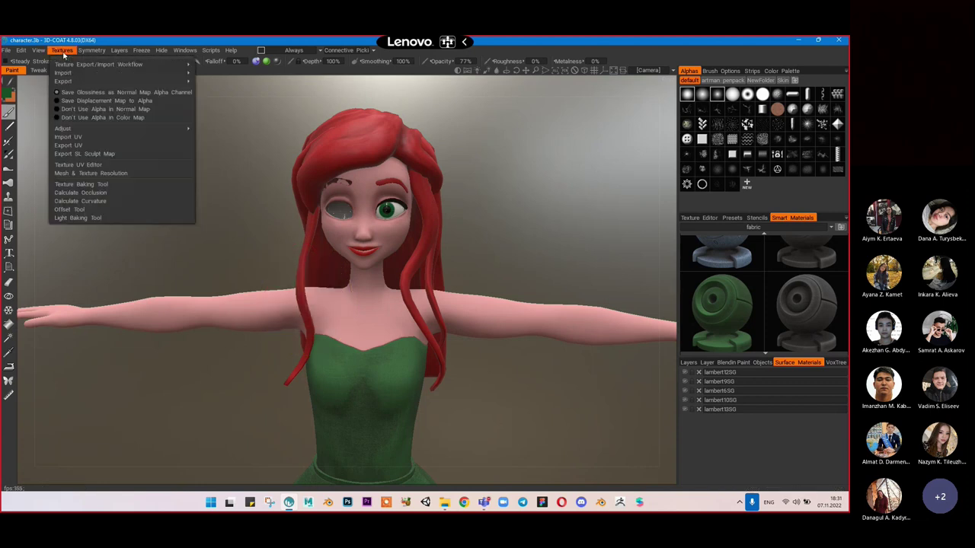
mouse_move(114, 82)
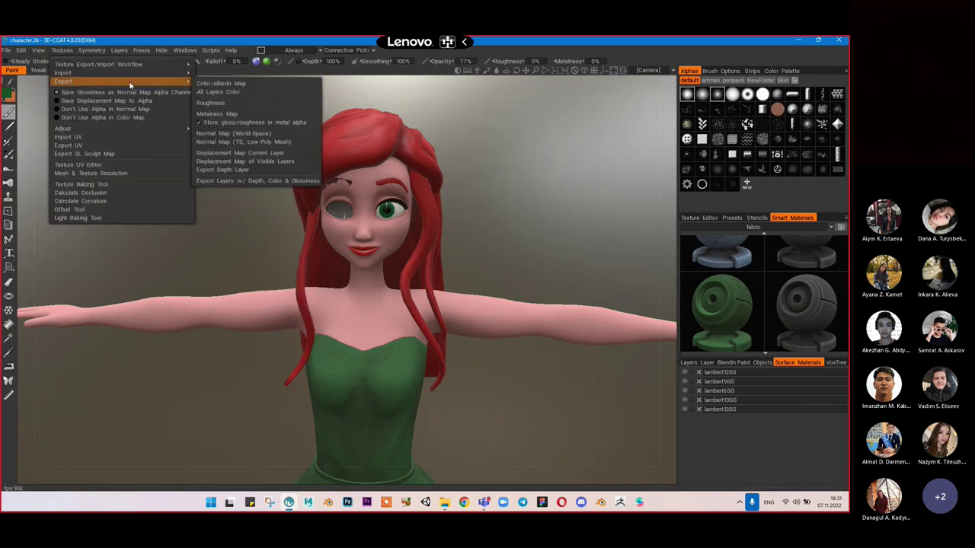
click(221, 84)
click(415, 277)
click(417, 313)
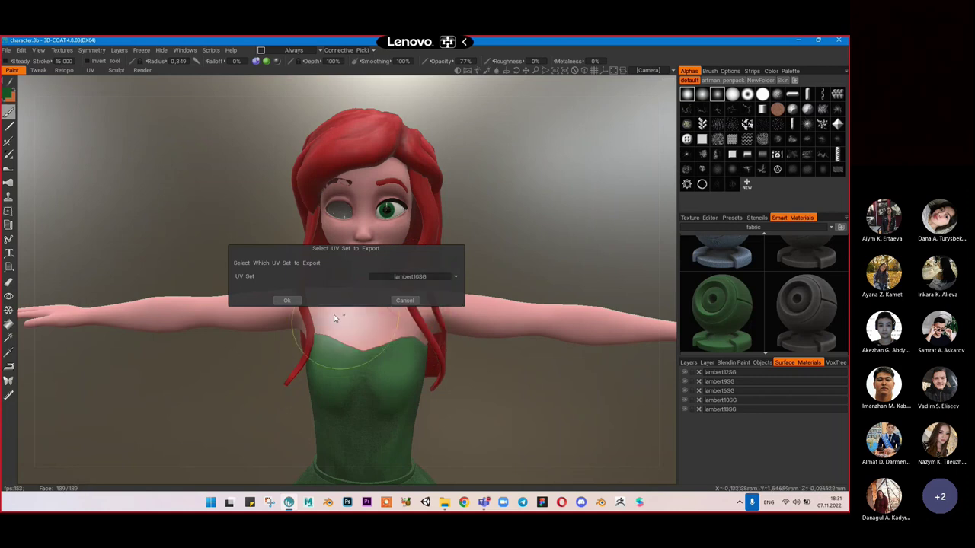
click(287, 301)
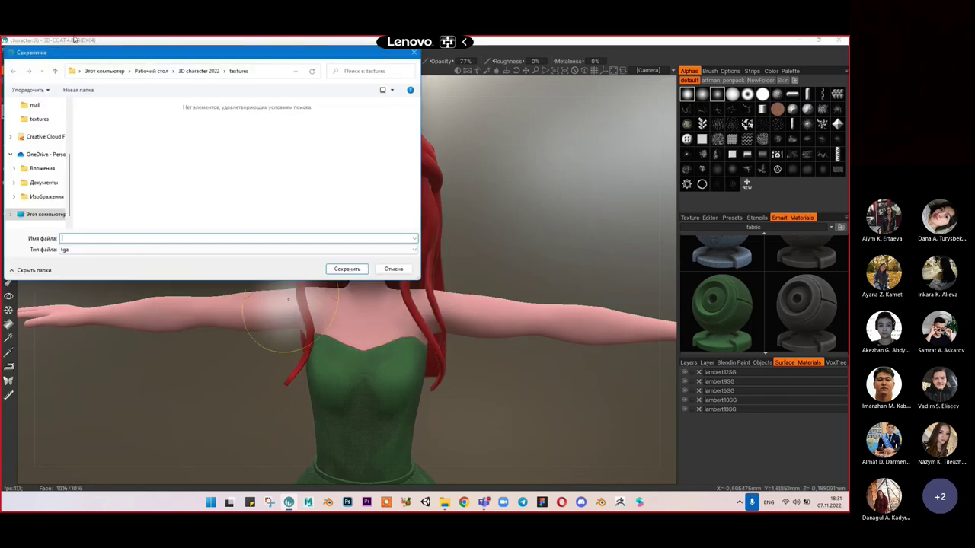
click(152, 250)
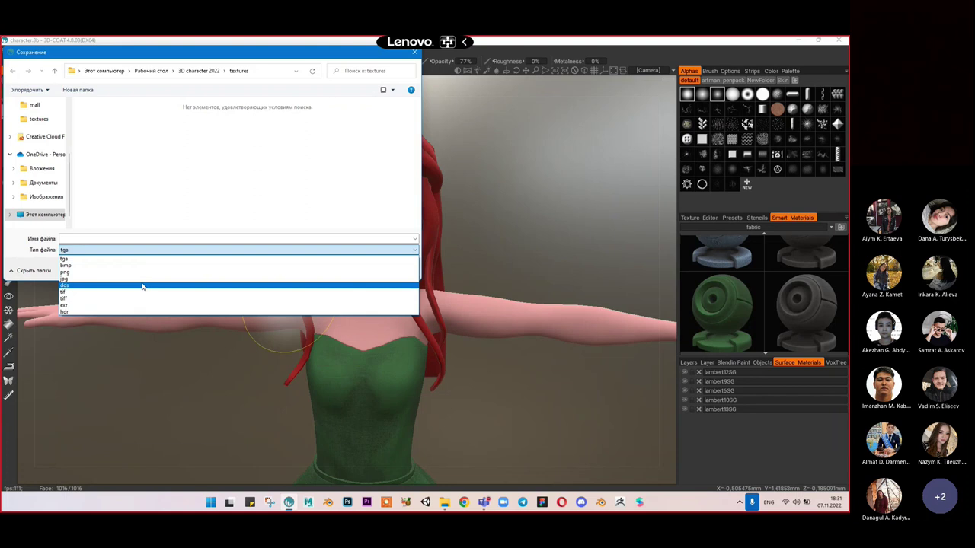
click(143, 278)
click(149, 238)
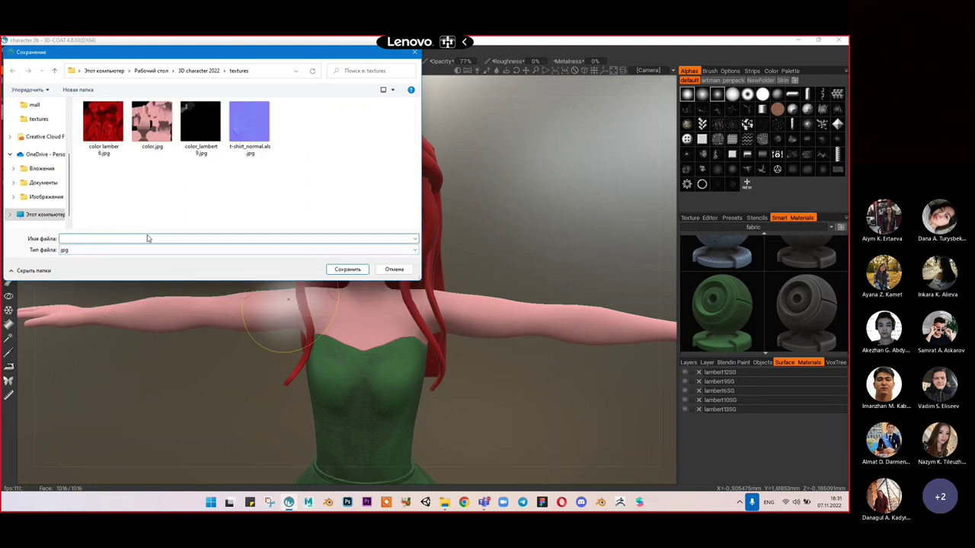
text(color )
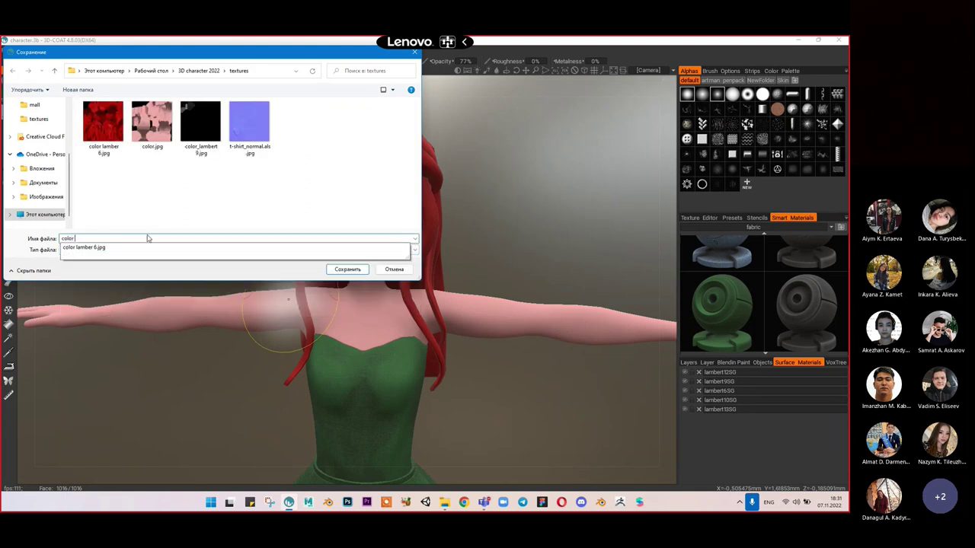
text(lambert 10)
key(Return)
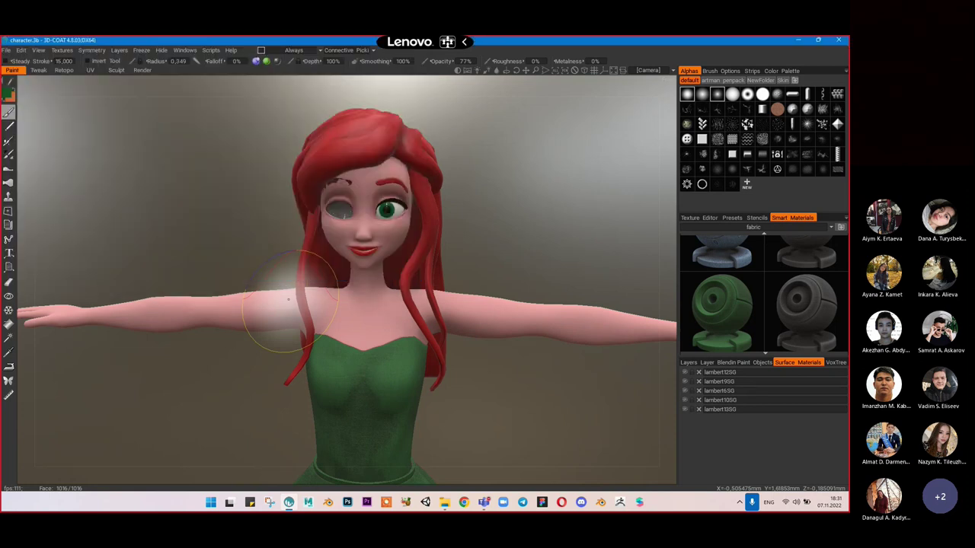
Step: Export the color map of UV set lambert13SG to the textures folder as a jpg named color labmert 13
click(63, 50)
mouse_move(152, 75)
click(228, 90)
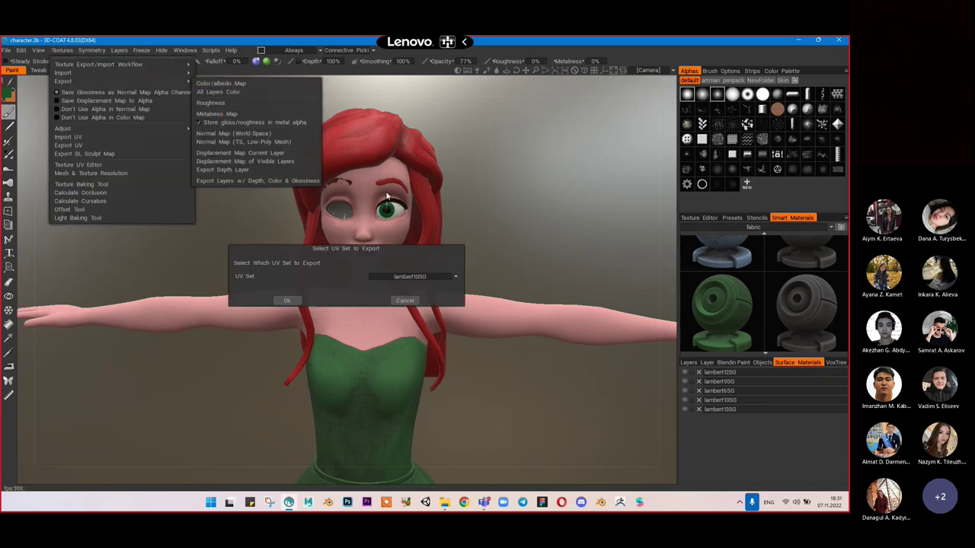
click(423, 278)
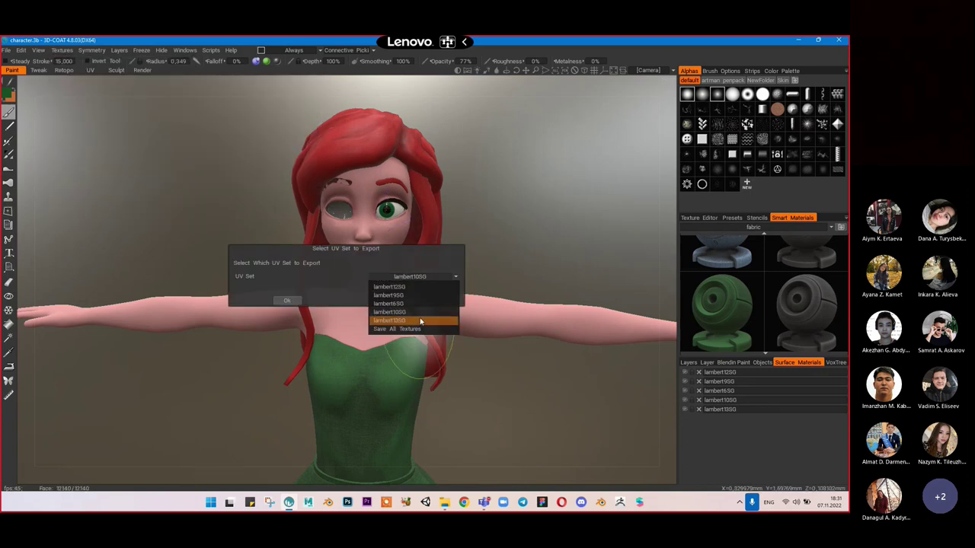
click(421, 320)
click(288, 301)
click(202, 249)
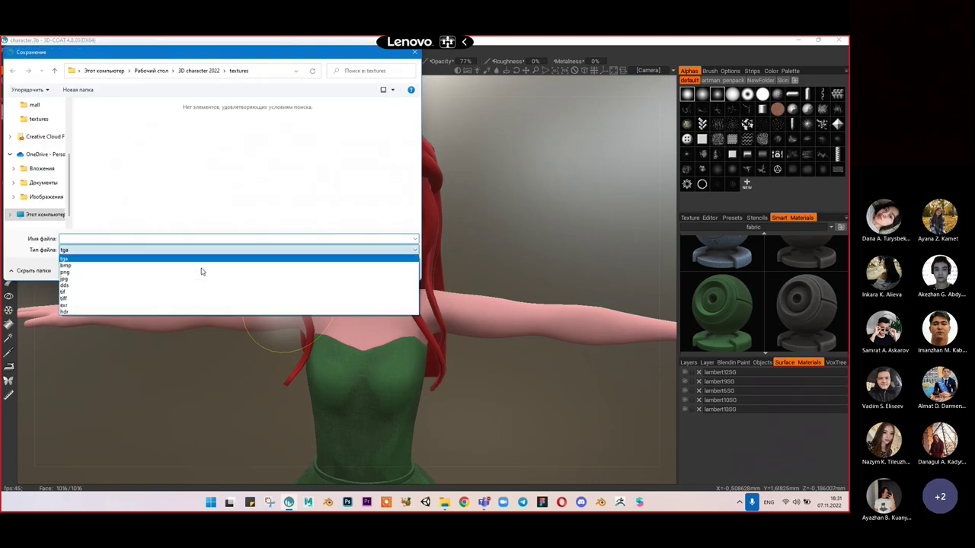
click(202, 278)
click(209, 239)
text(color )
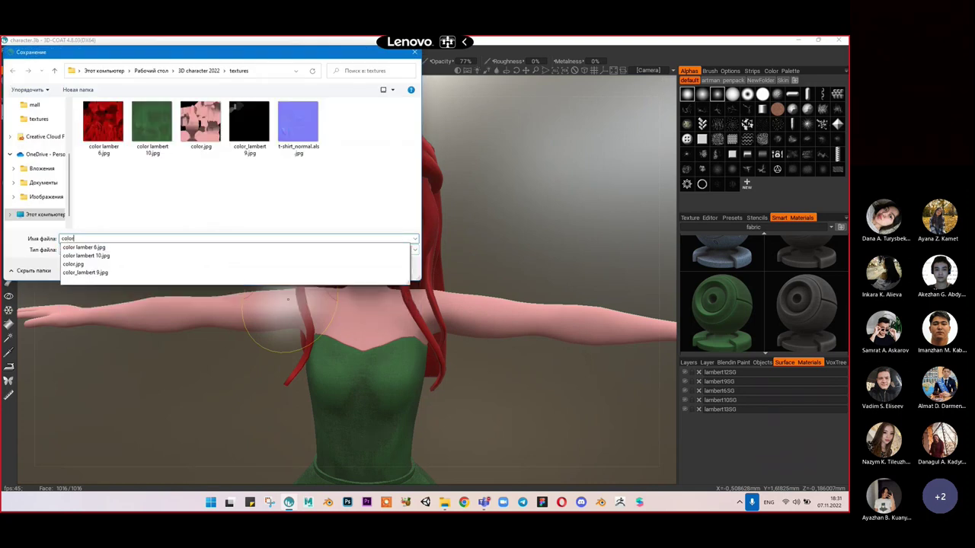
text(labmert 12)
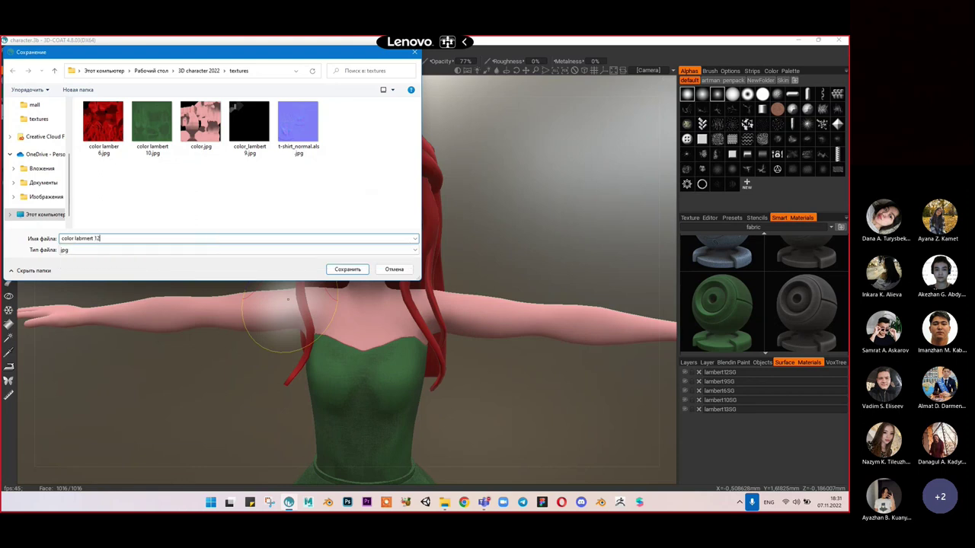
key(Return)
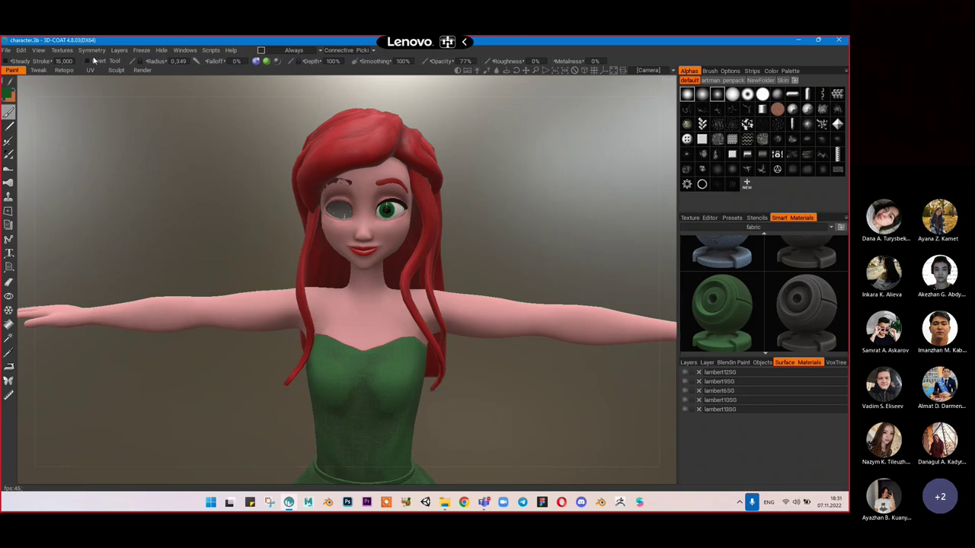
click(61, 51)
mouse_move(112, 80)
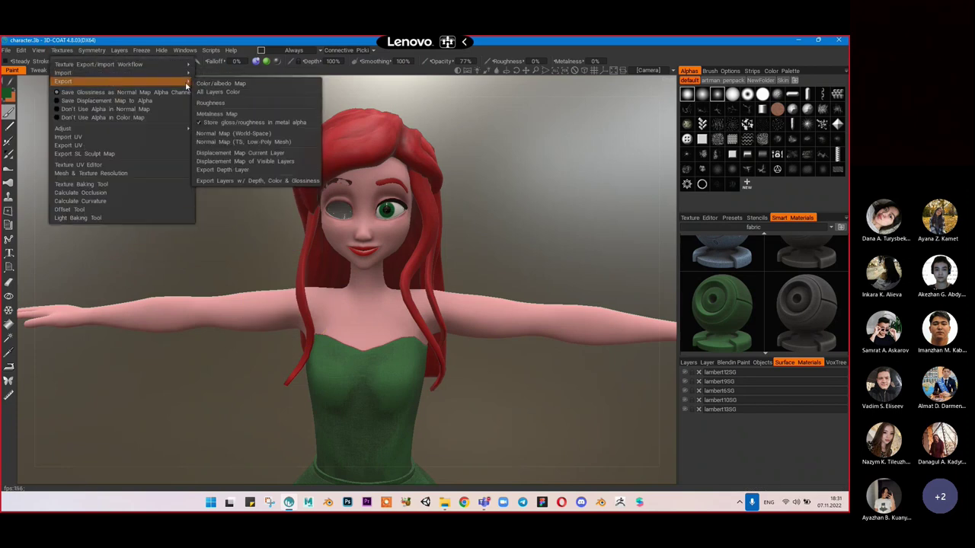
click(221, 91)
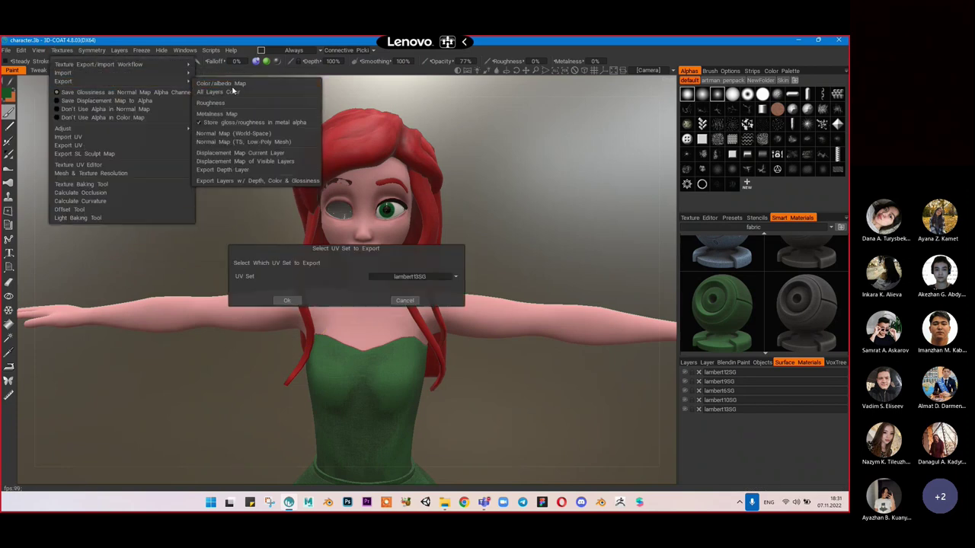
click(423, 277)
click(415, 332)
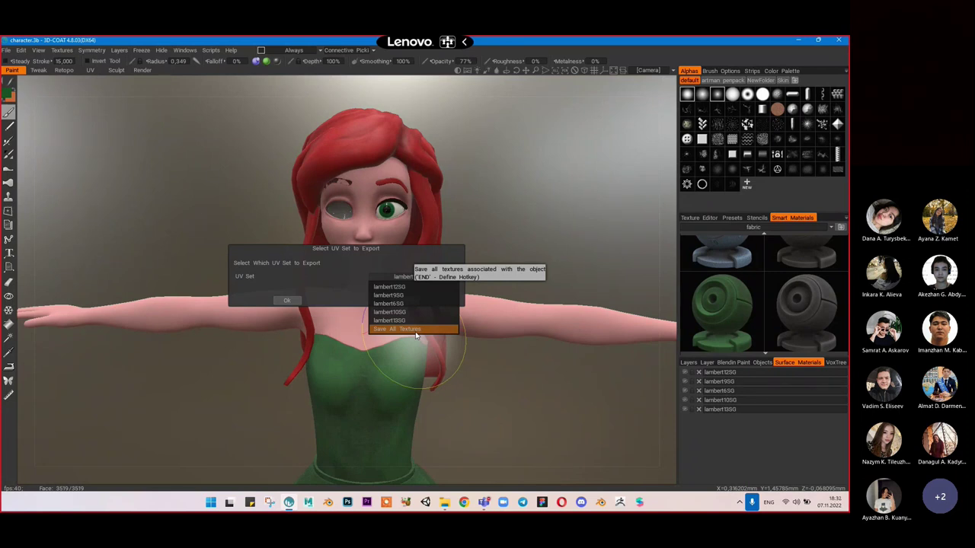
click(288, 301)
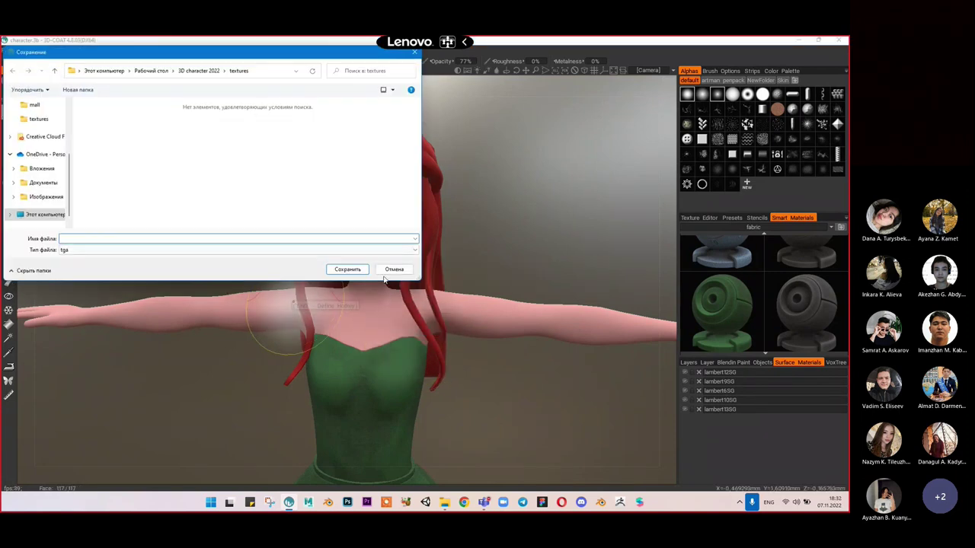
key(Escape)
Step: Start a Roughness map export for the UV set lambert12SG
click(91, 50)
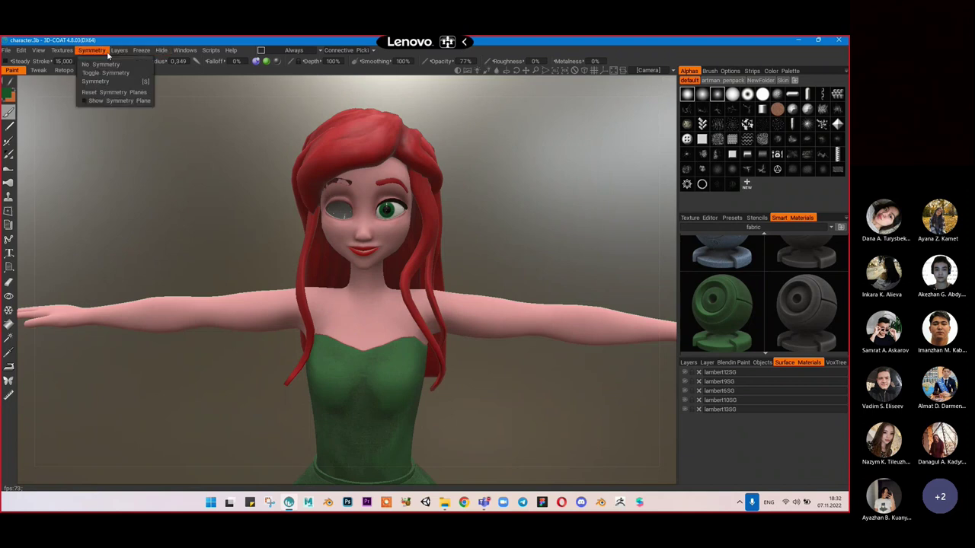
mouse_move(63, 51)
mouse_move(64, 81)
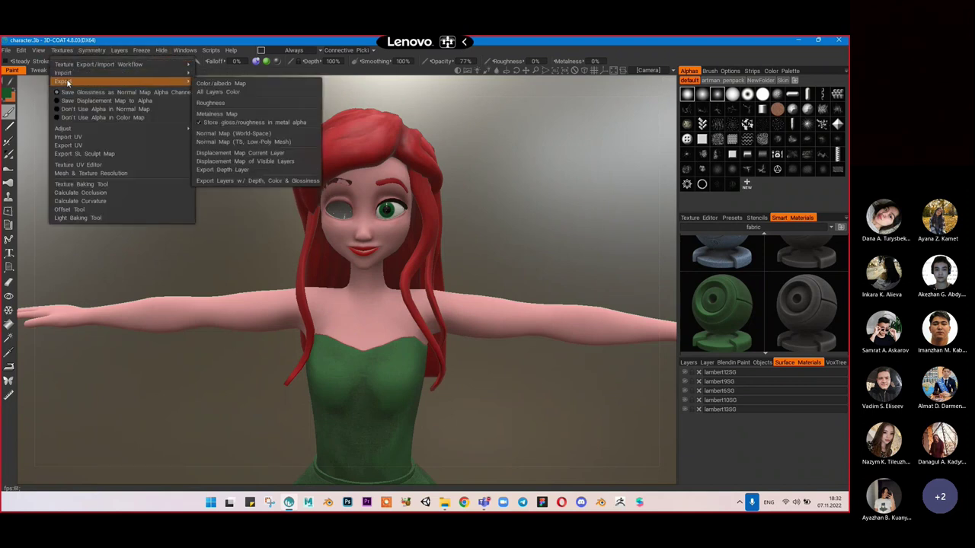
click(236, 107)
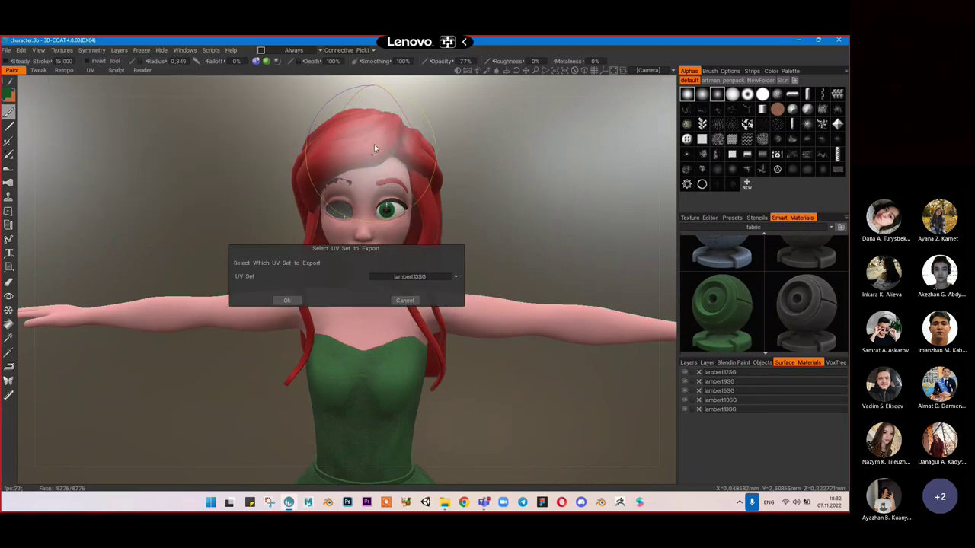
click(415, 276)
click(416, 288)
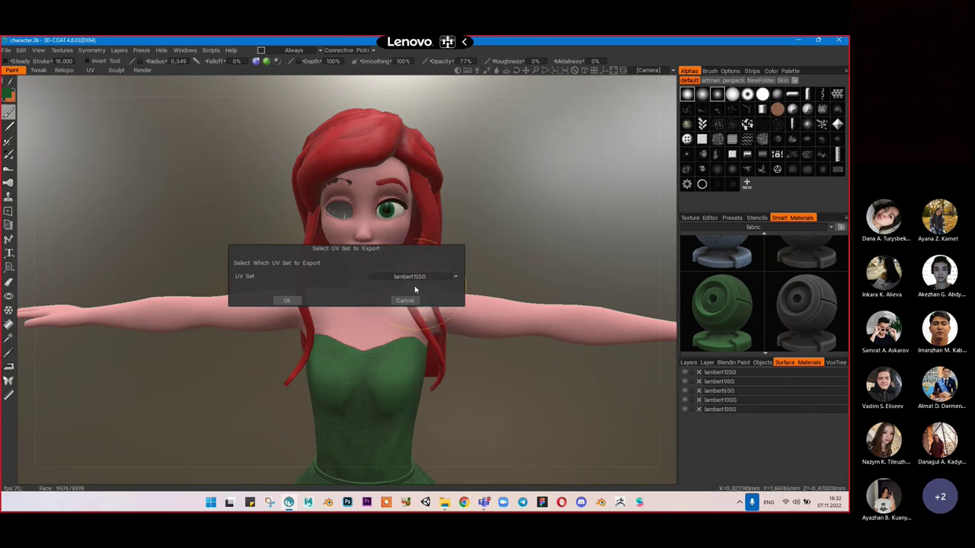
click(287, 300)
Step: Save the lambert12SG roughness map in the textures folder as a png named rgh_lambert 12
click(191, 250)
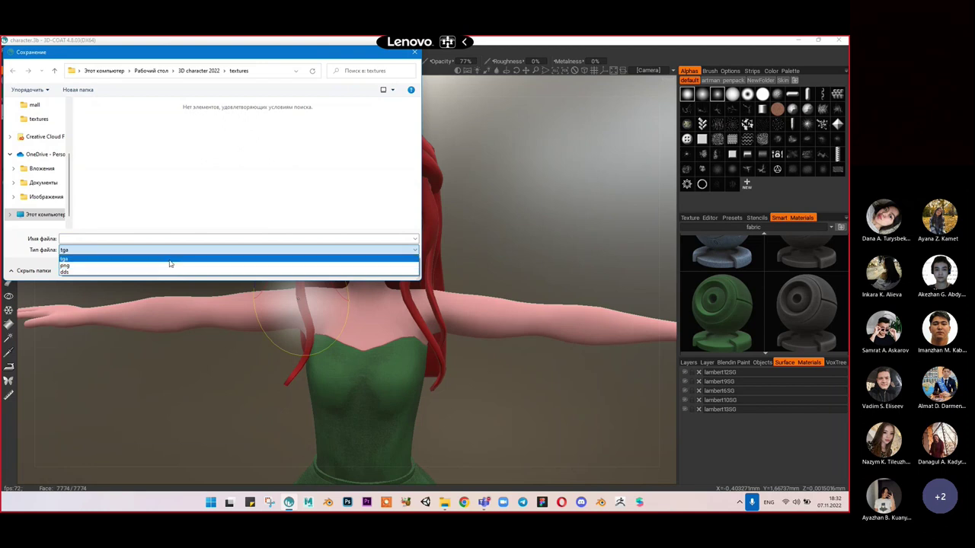
click(169, 265)
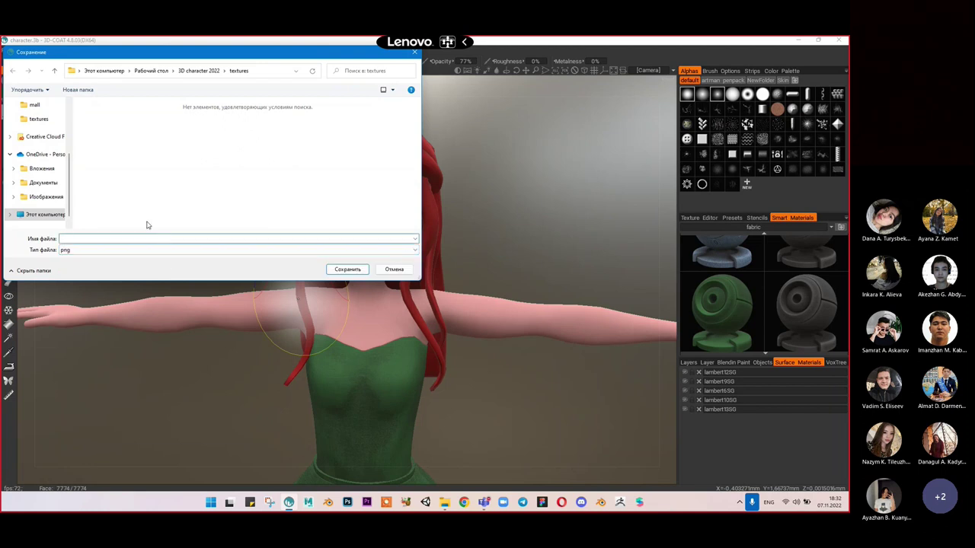
text(colo)
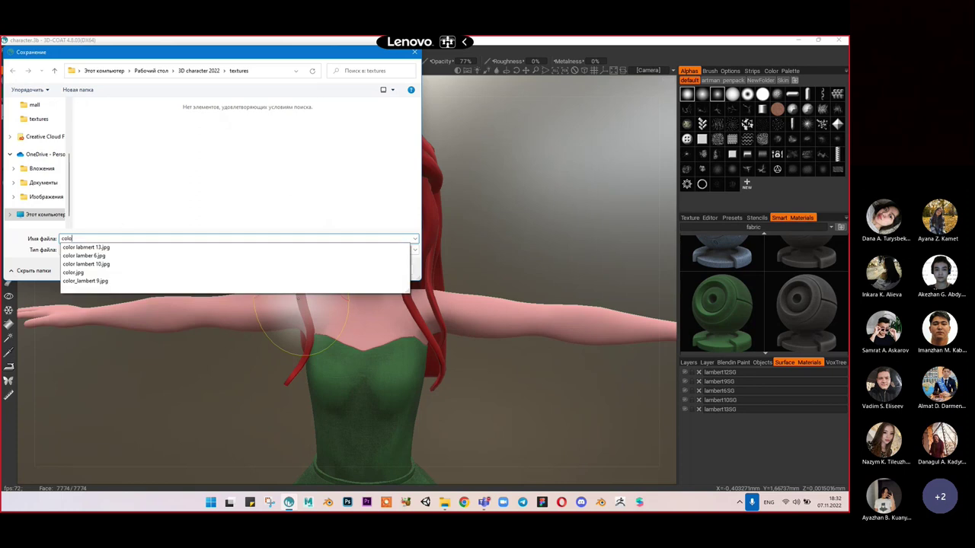
key(BackSpace)
key(BackSpace)
key(BackSpace)
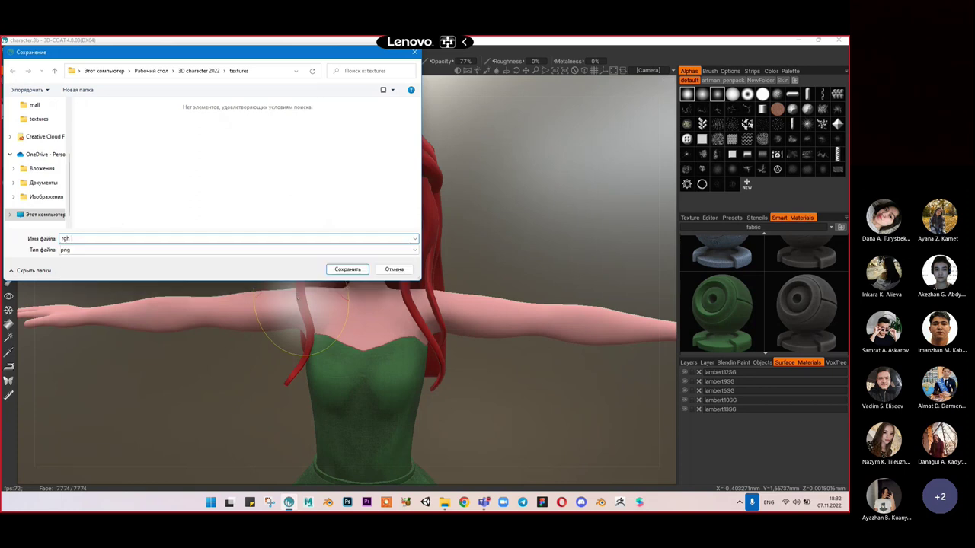
text(rgh_lambert)
key(Return)
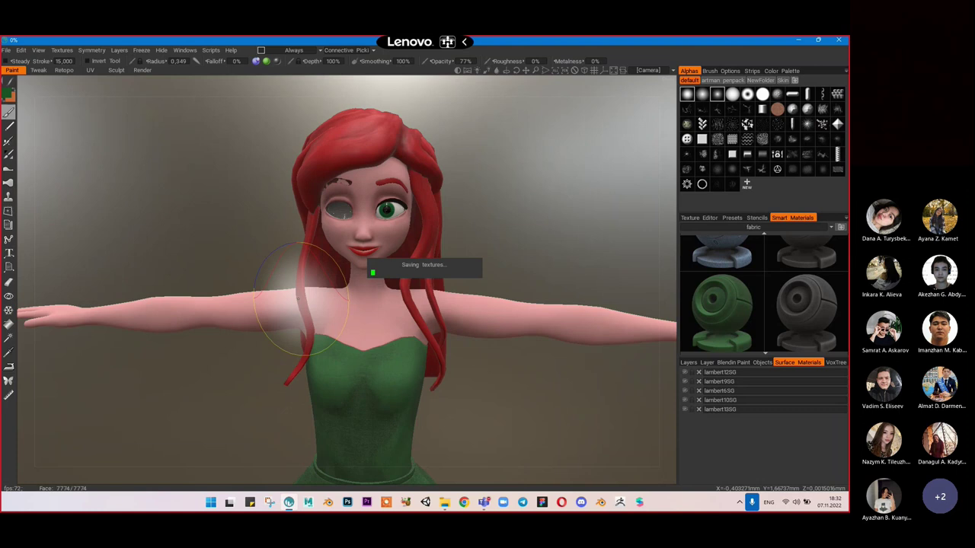
Step: Export the Roughness map of UV set lambert9SG to the textures folder as a png, using the rgh_ name prefix
click(91, 50)
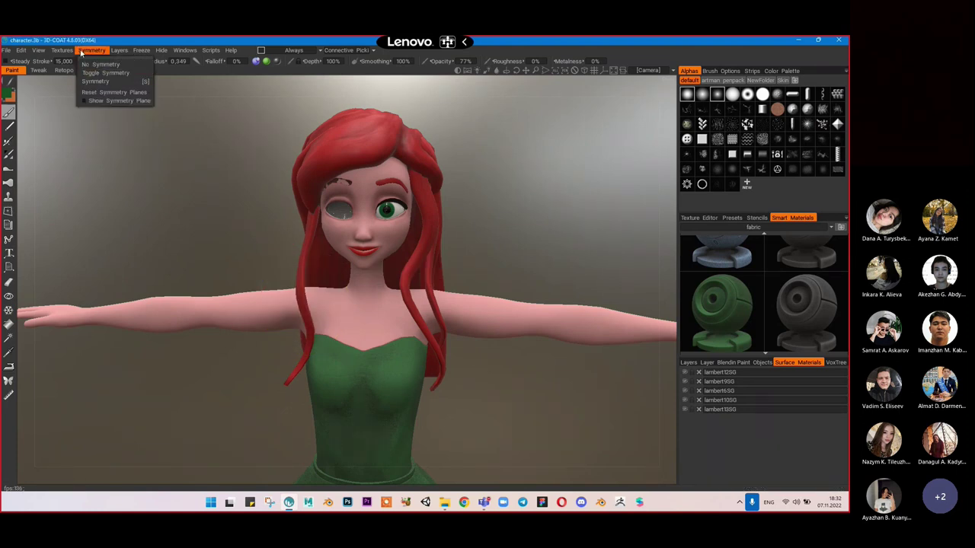
mouse_move(67, 81)
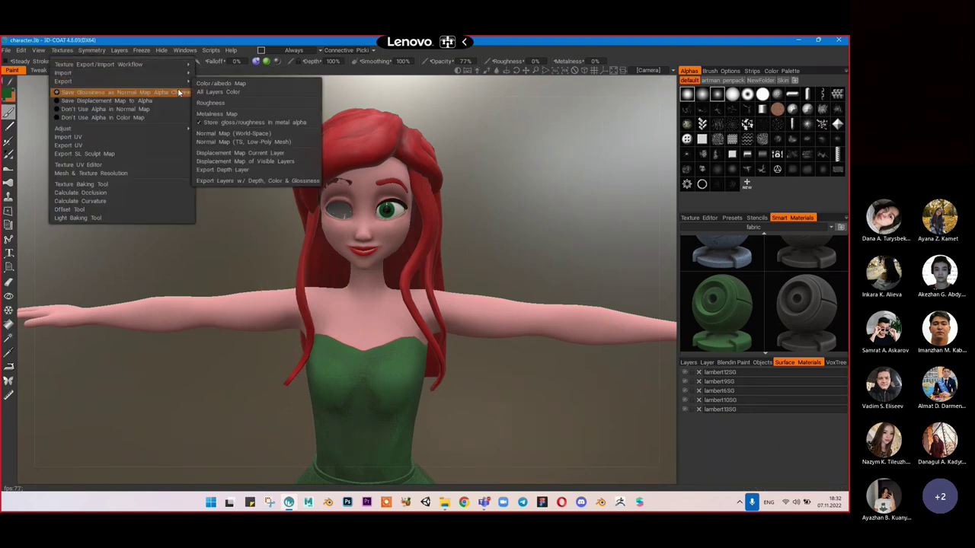
click(217, 102)
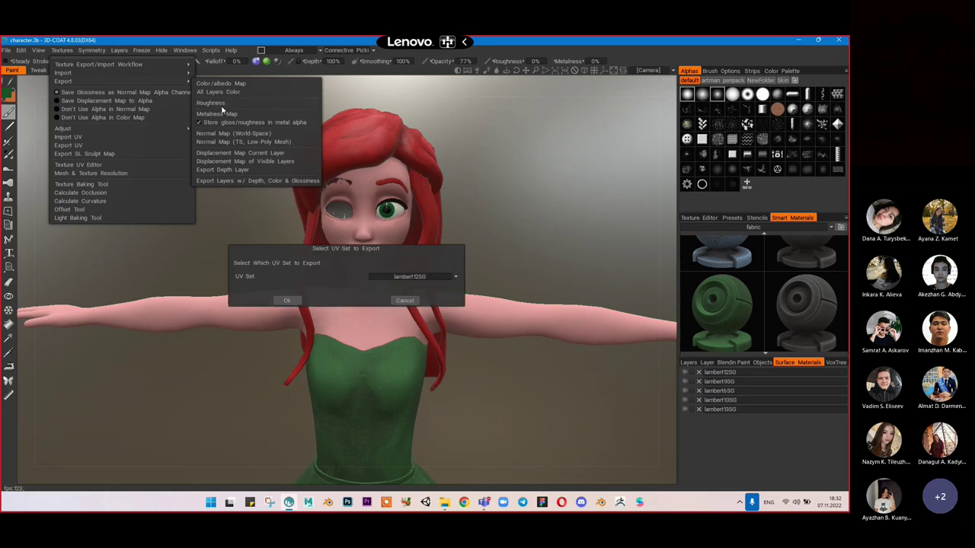
click(405, 277)
click(390, 294)
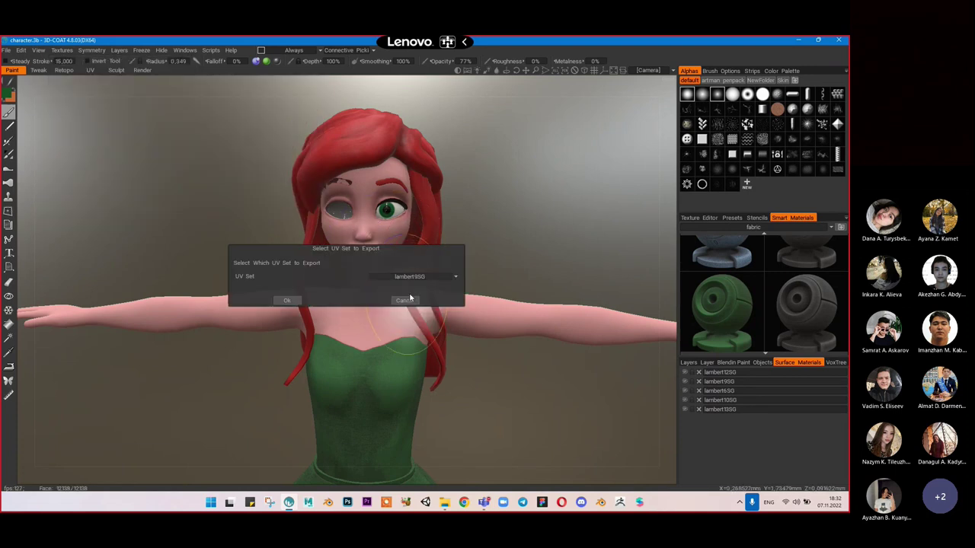
click(287, 300)
click(192, 251)
click(184, 259)
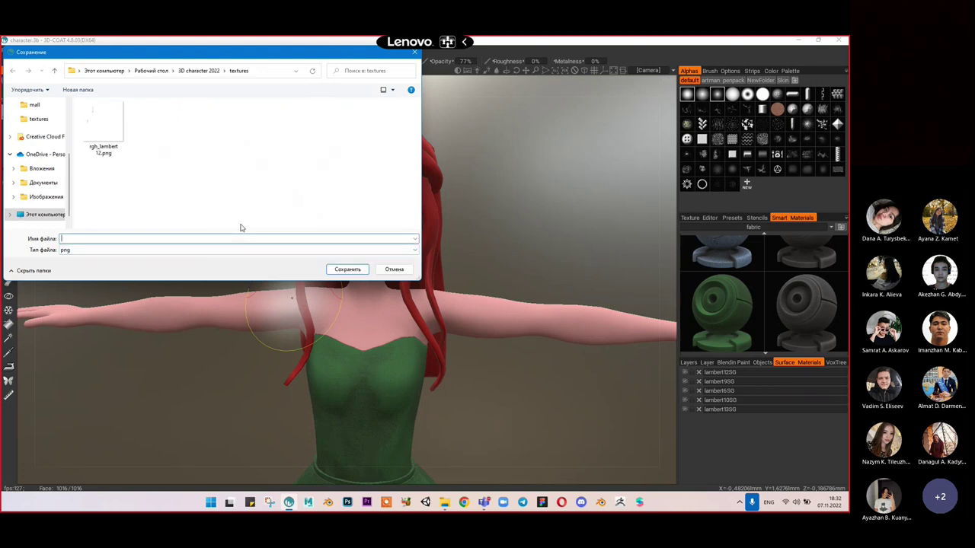
text(rhg)
key(BackSpace)
text(gh_labmb)
key(Return)
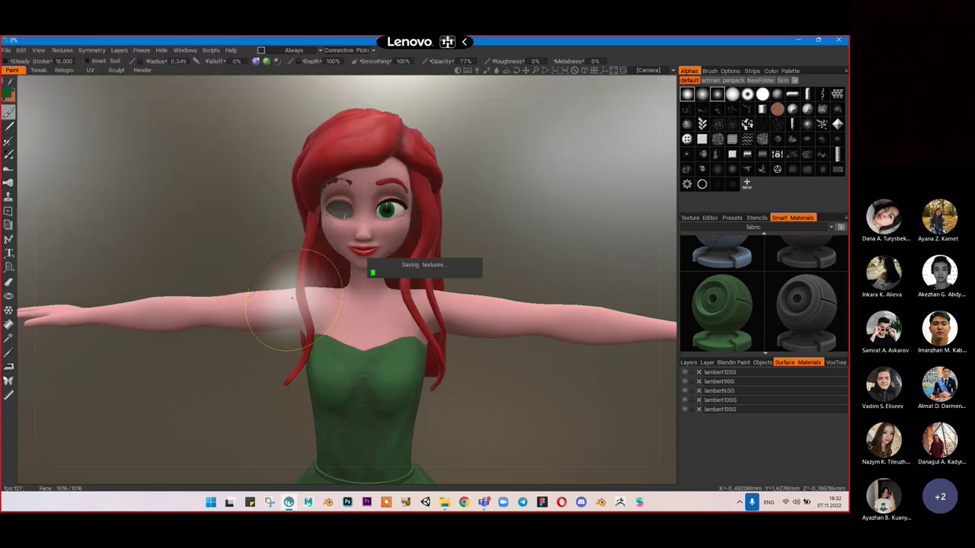
Step: Export the Roughness map of UV set lambert6SG to the textures folder as a tga named rgh_lambert 6
click(62, 50)
mouse_move(72, 81)
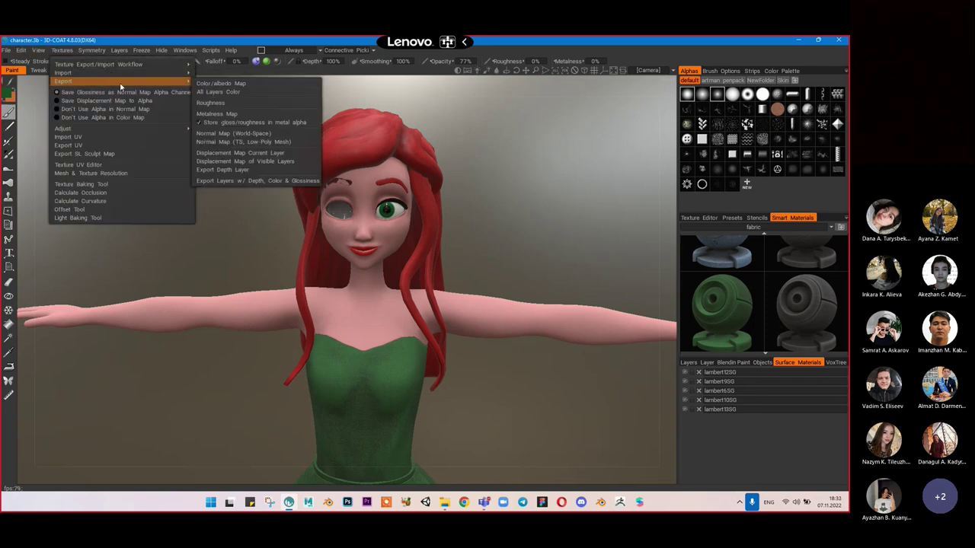
click(240, 103)
click(415, 277)
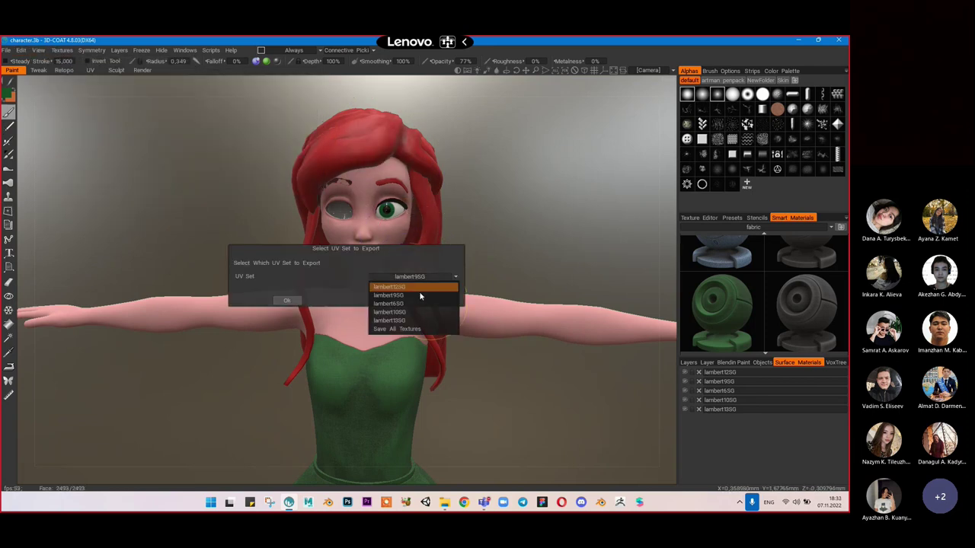
click(413, 304)
click(286, 300)
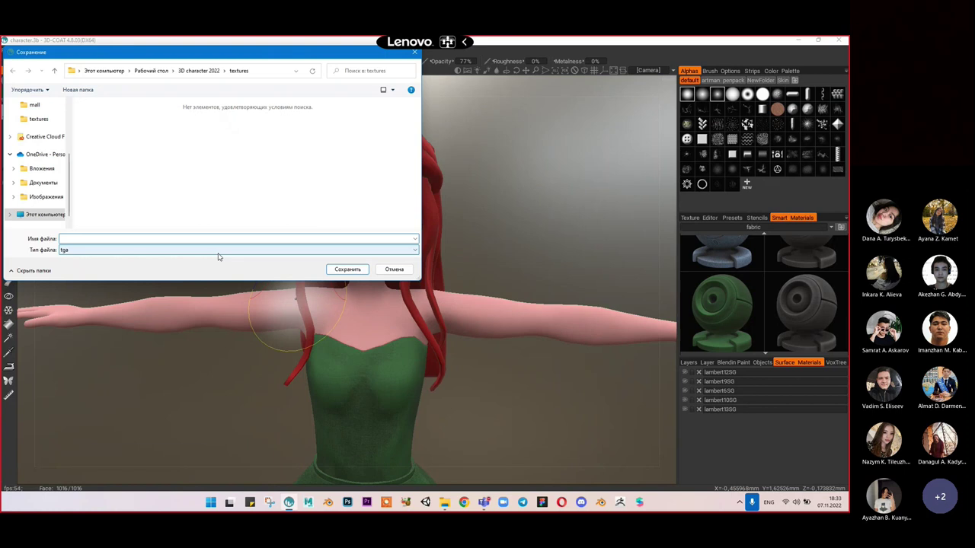
text(rgh)
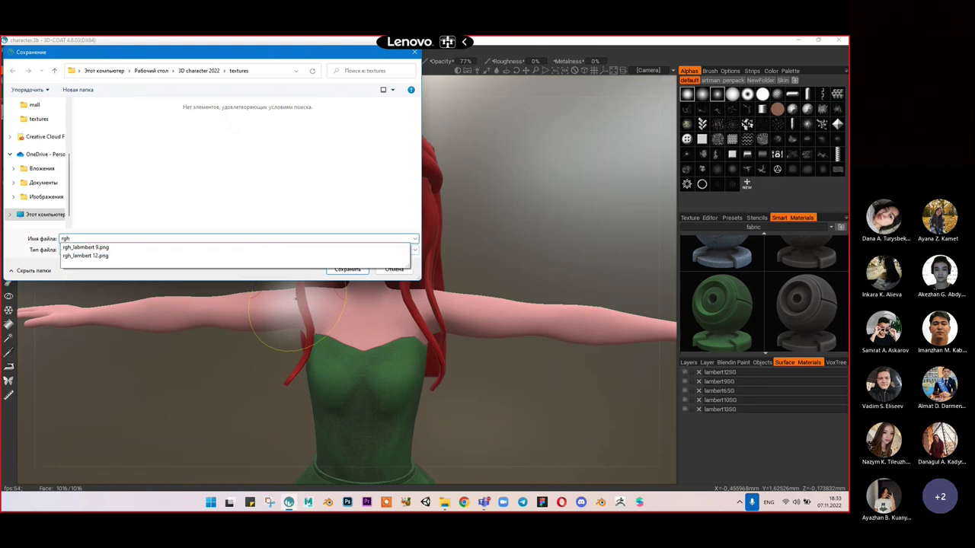
text(_lambert 1)
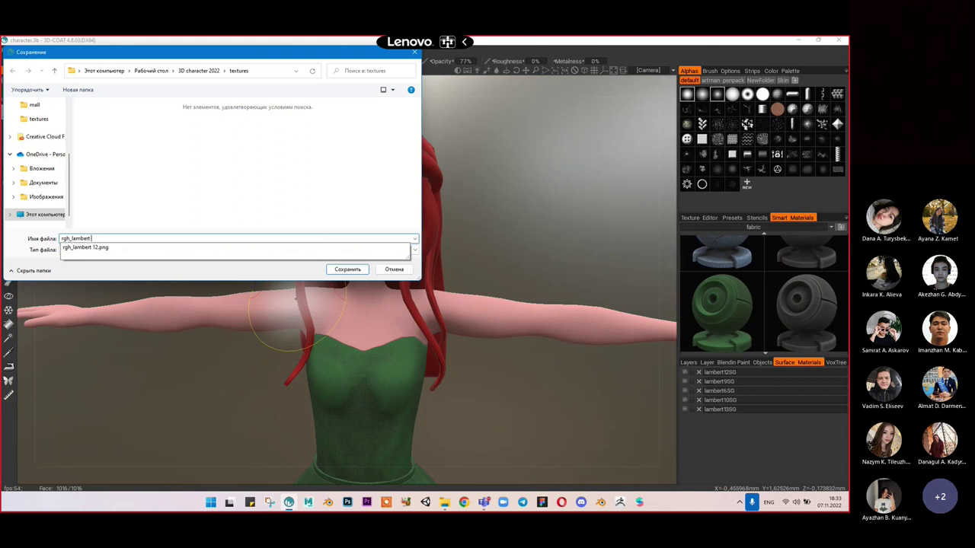
key(Return)
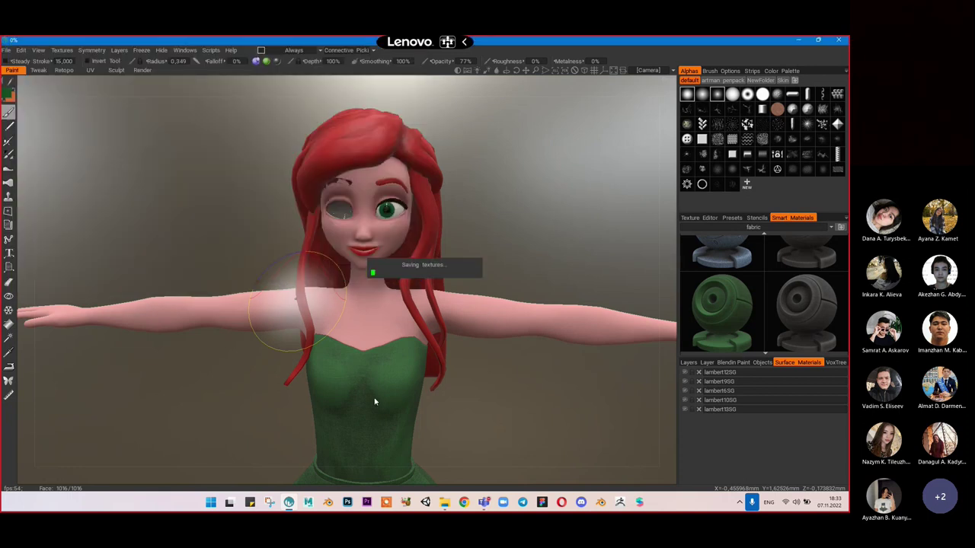
Step: Switch to File Explorer, check the exported maps in the textures folder of 3D character 2022, and try to open rgh_lambert 6.tga
click(444, 502)
scroll(389, 245, up, 10)
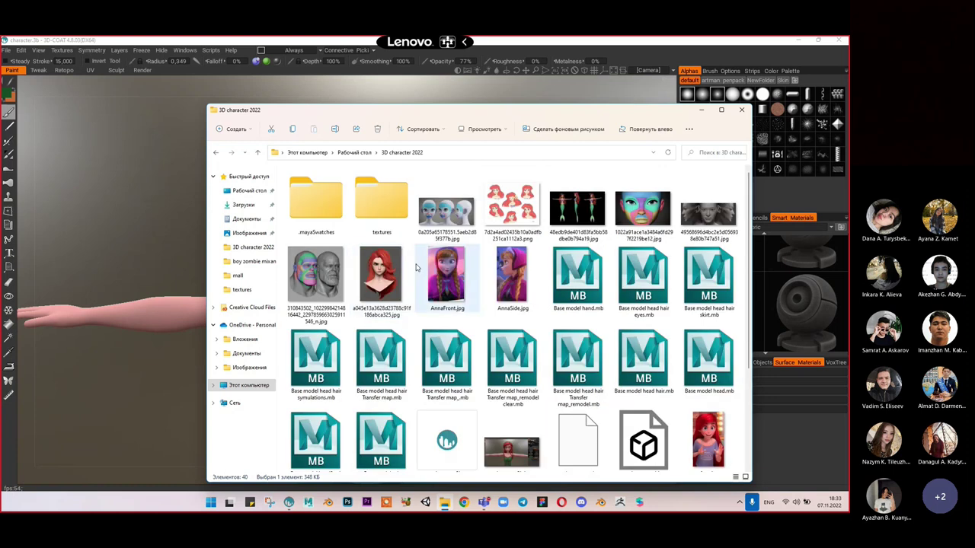
double_click(382, 199)
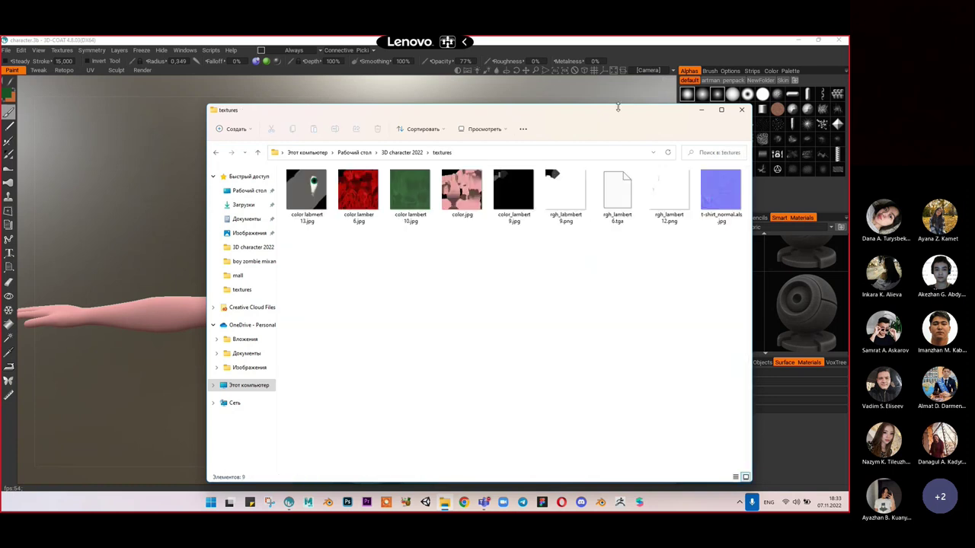
drag(617, 108, 617, 40)
click(314, 140)
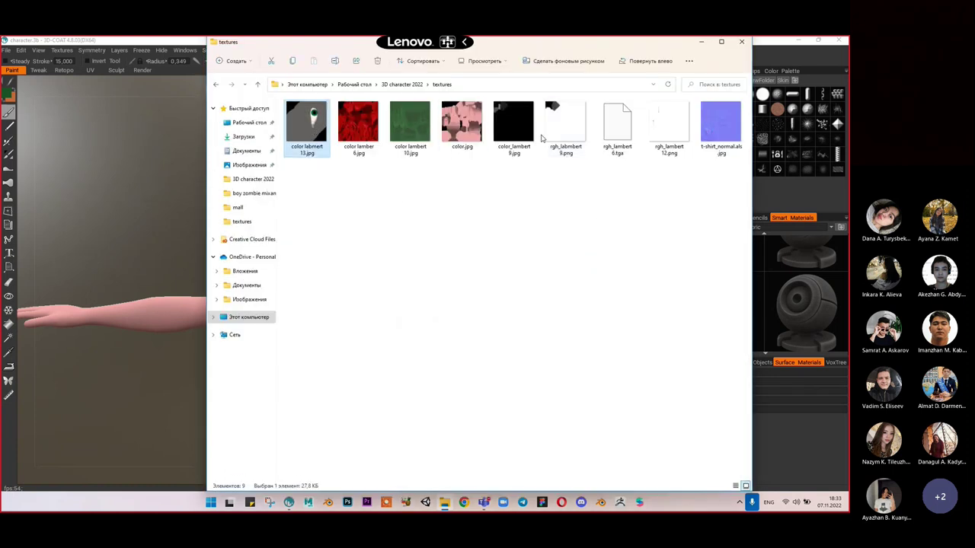
click(721, 125)
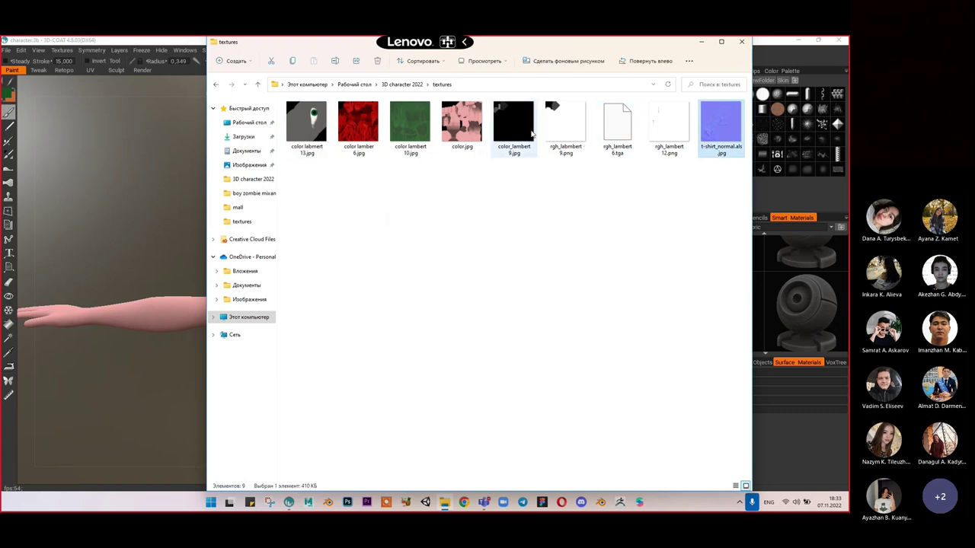
click(616, 126)
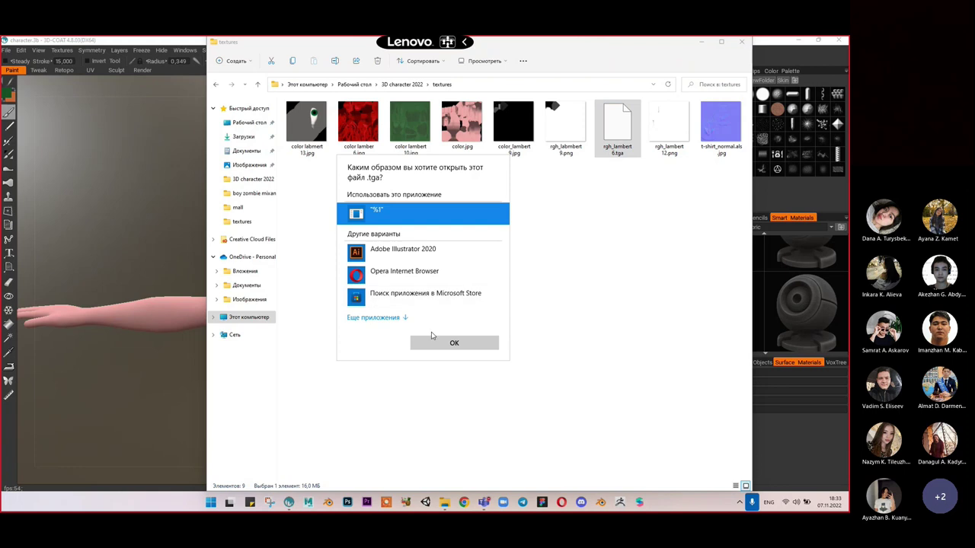
key(Escape)
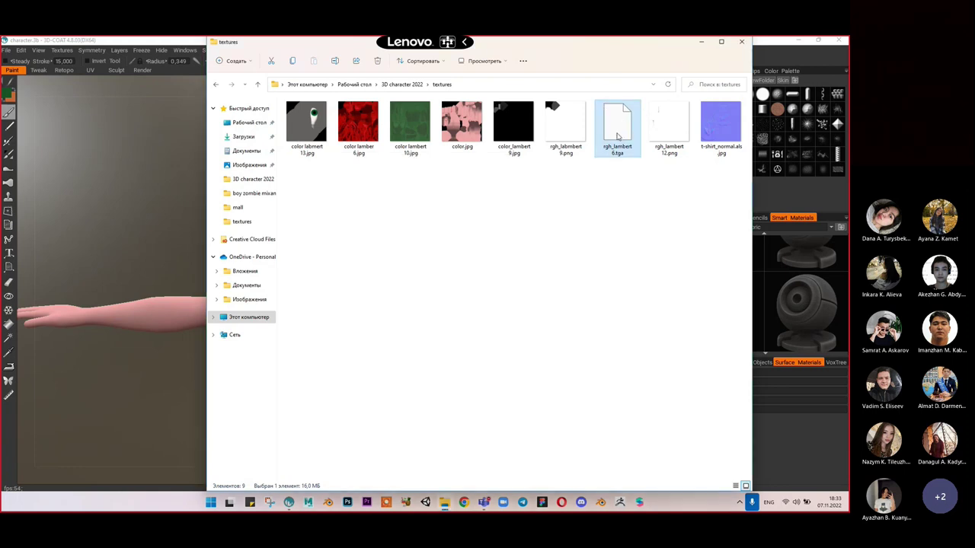
Step: View the lambert 9 and lambert 12 roughness png images, examine the lambert 12 map up close, and close the textures folder
double_click(563, 115)
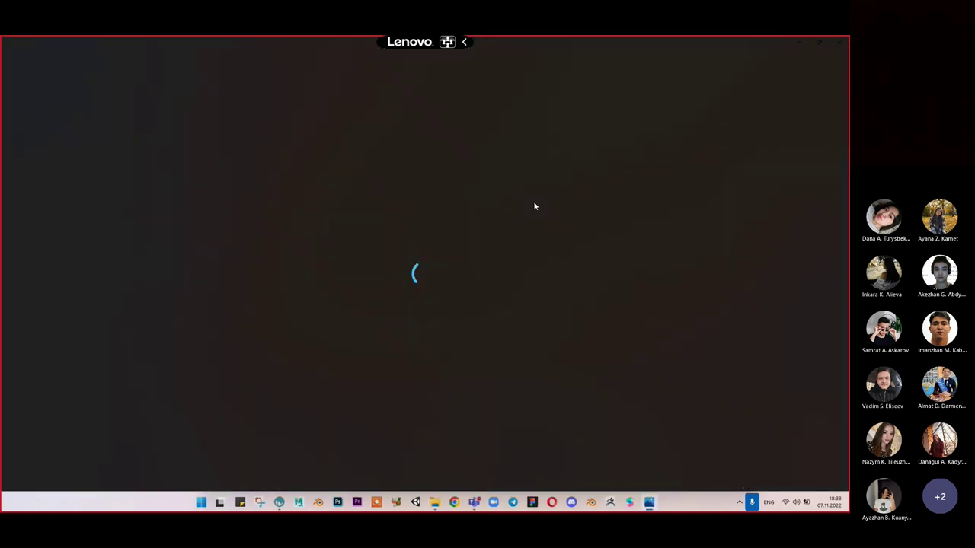
click(839, 42)
double_click(668, 123)
scroll(579, 223, up, 2)
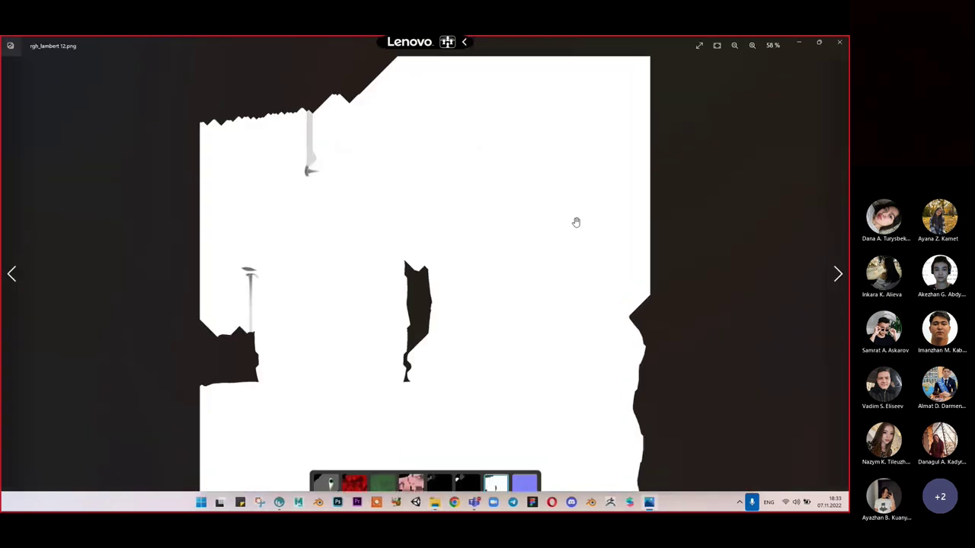
scroll(575, 222, up, 2)
scroll(424, 200, up, 1)
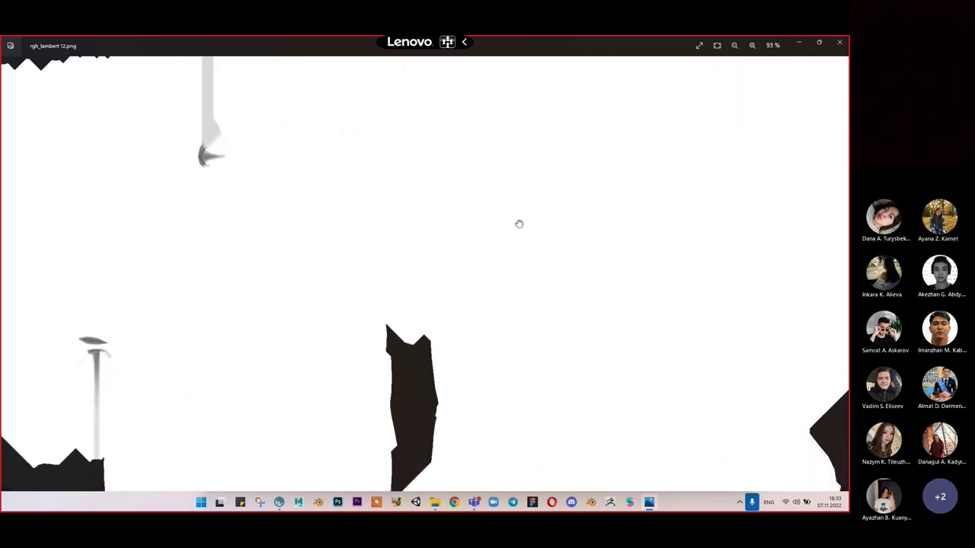
scroll(416, 221, up, 1)
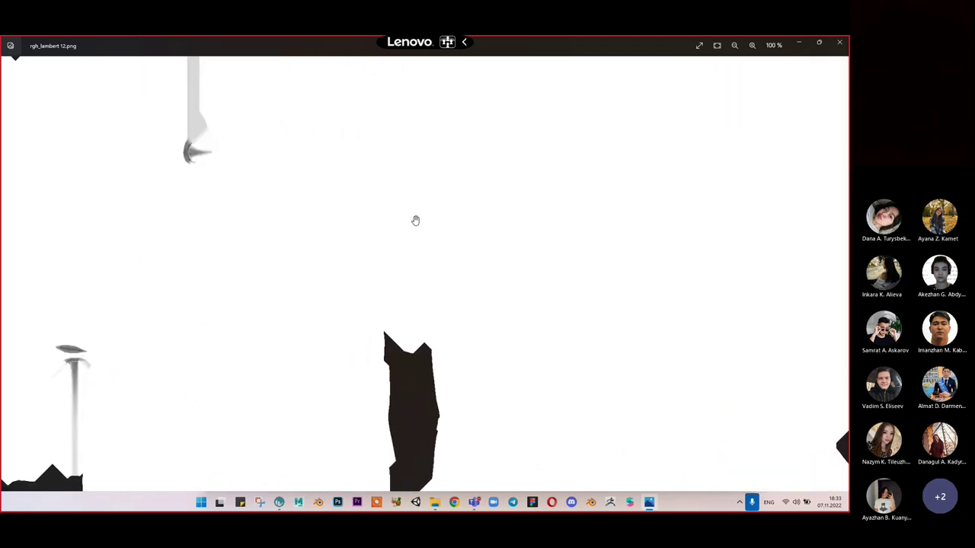
scroll(416, 220, down, 4)
scroll(196, 355, up, 4)
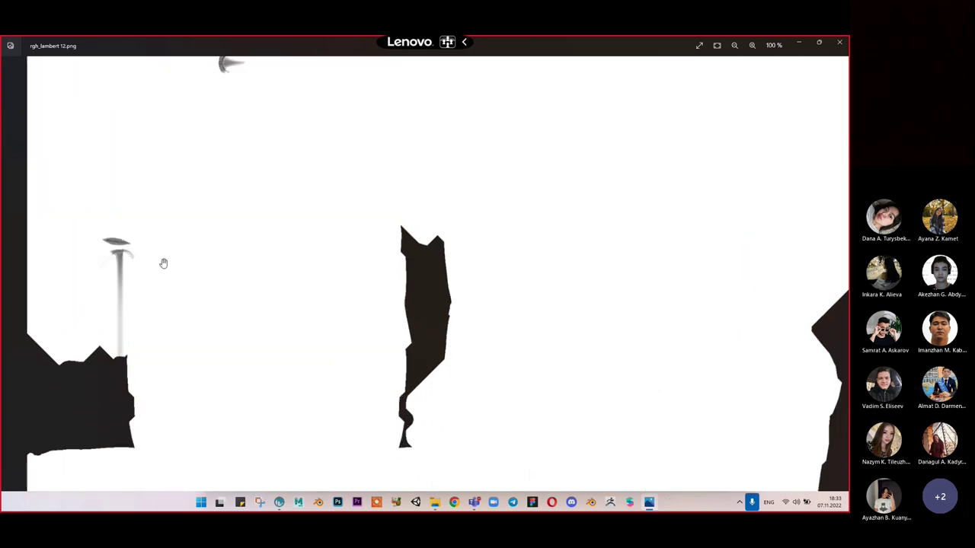
scroll(221, 244, down, 3)
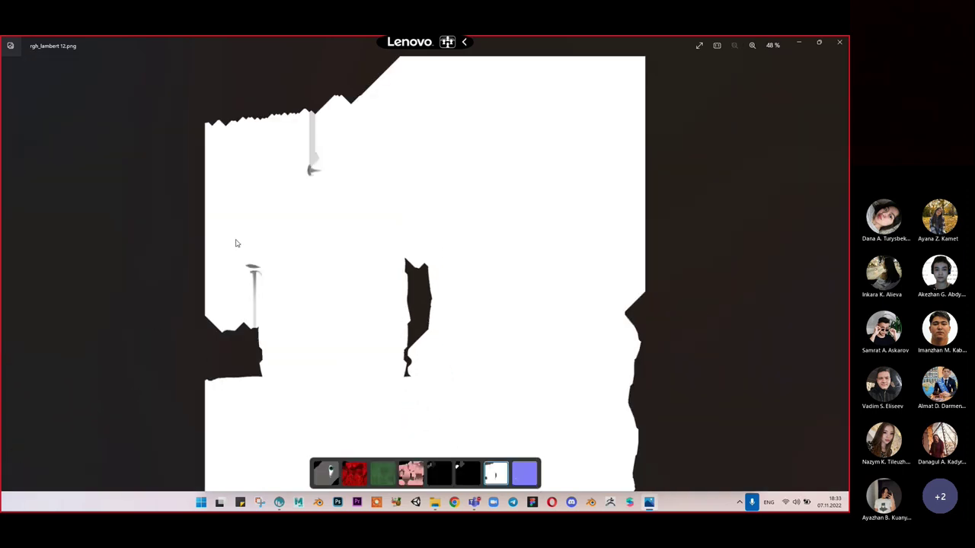
click(839, 42)
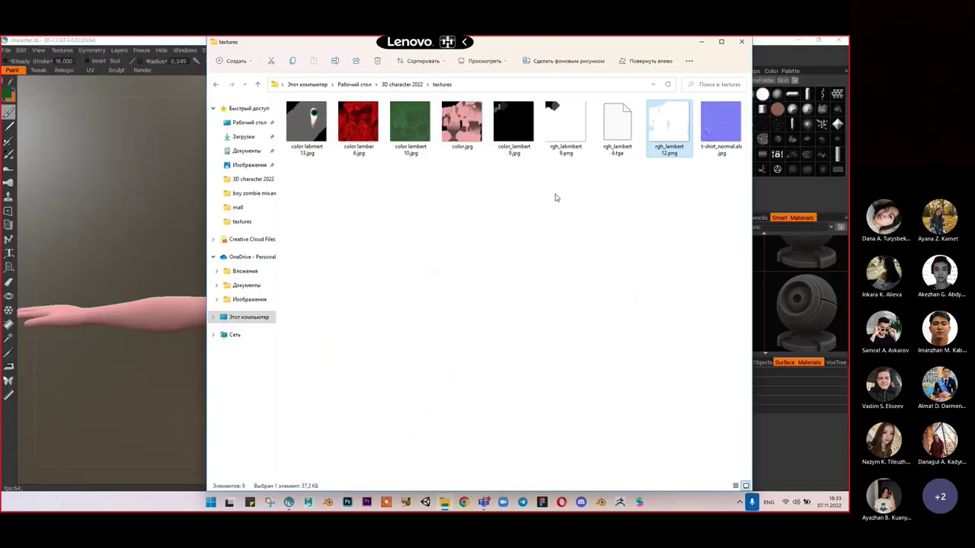
click(630, 118)
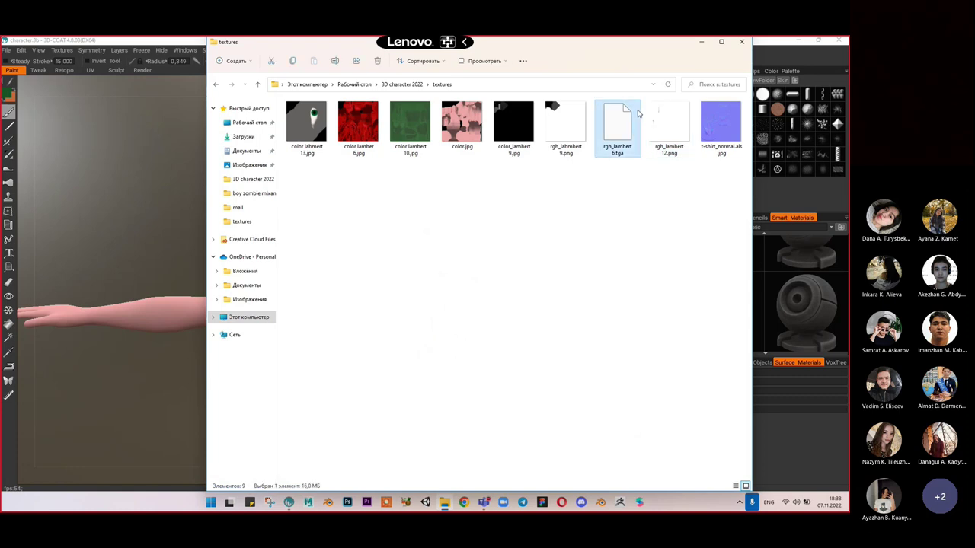
click(741, 41)
Step: In 3D-Coat, export the Roughness map of UV set lambert6SG again to the textures folder, as a png named rgh_lambert 6
click(62, 50)
mouse_move(83, 84)
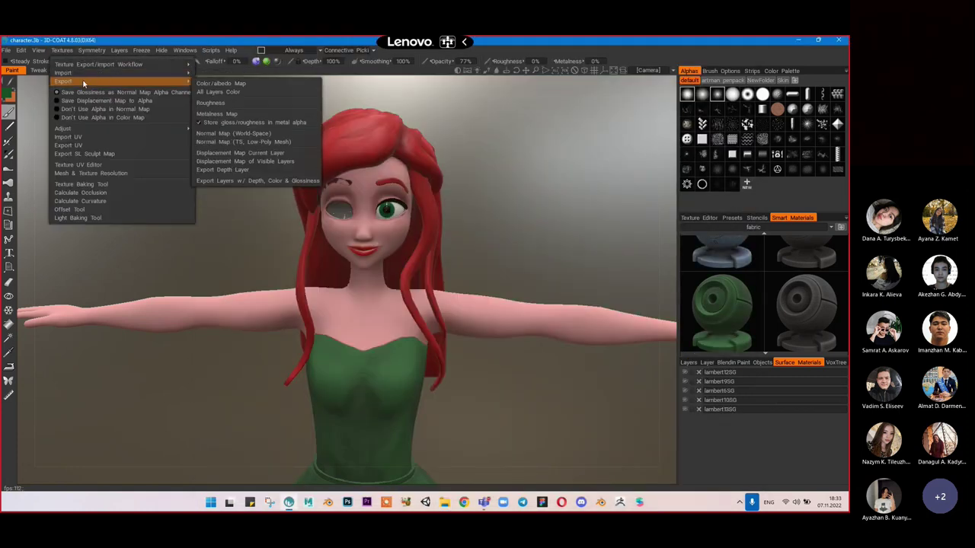
click(248, 102)
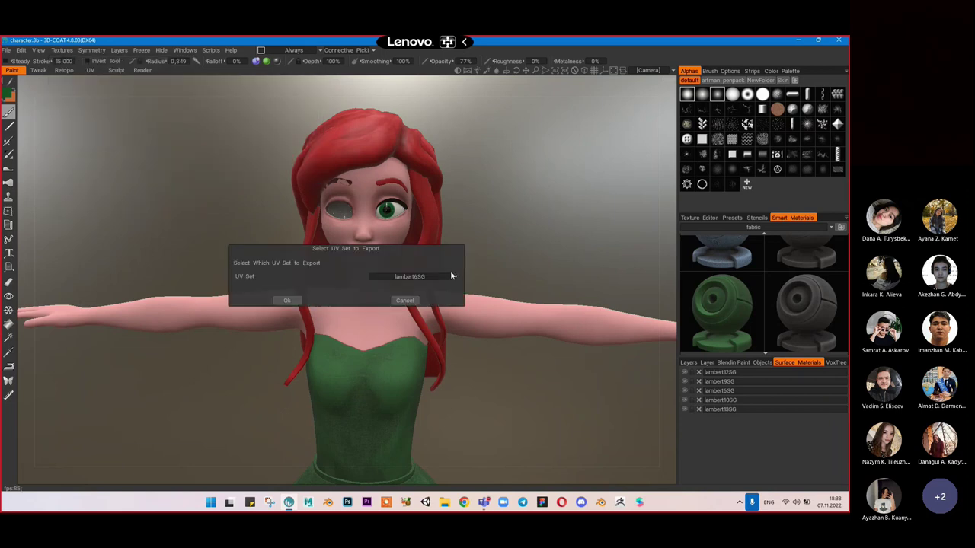
click(287, 300)
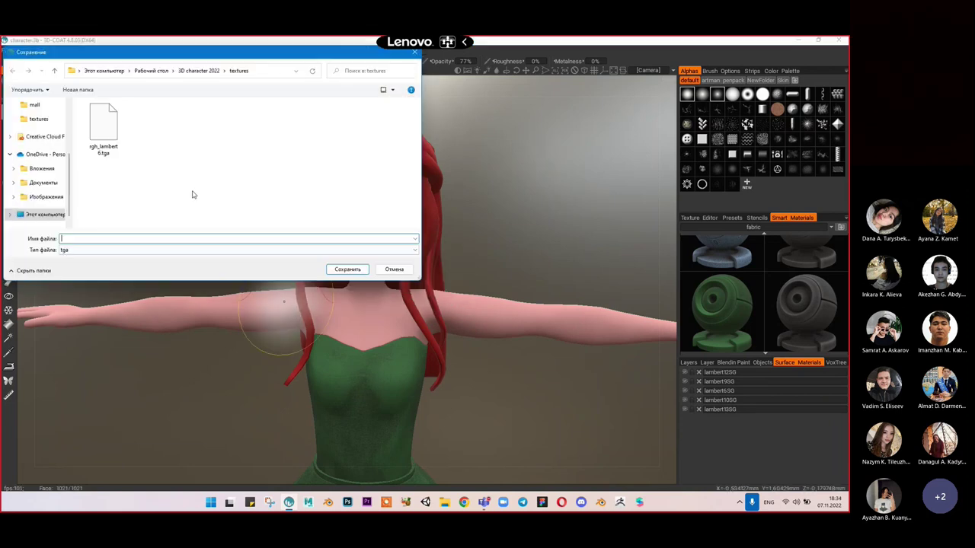
click(103, 250)
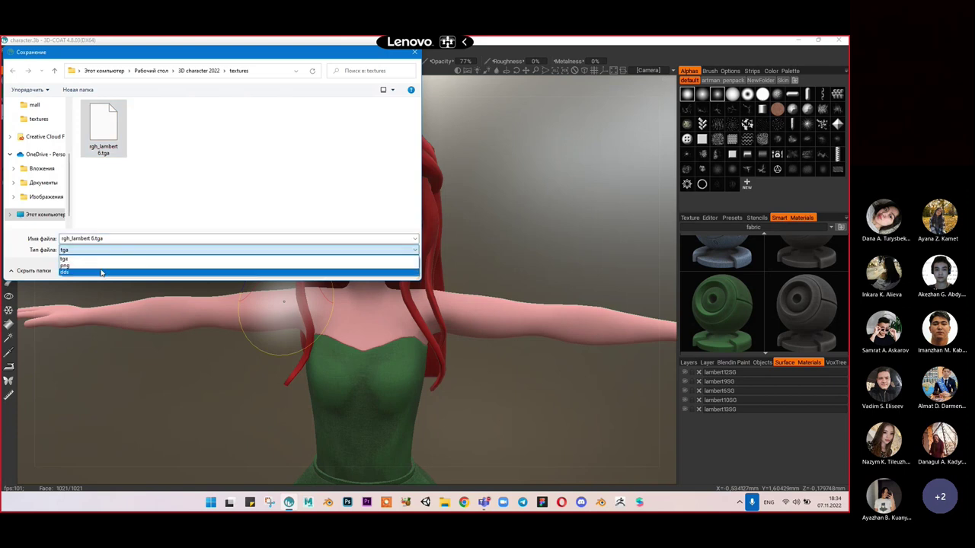
click(103, 266)
click(140, 239)
click(143, 239)
key(BackSpace)
key(BackSpace)
key(BackSpace)
key(Return)
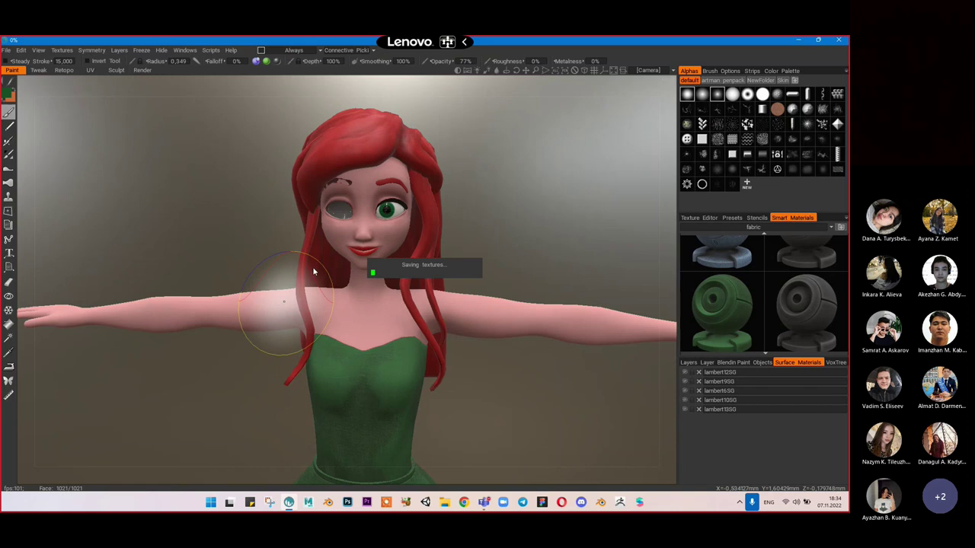
Step: Export the Roughness map of UV set lambert10SG to the textures folder as a png named rgh_lambert 10
click(92, 51)
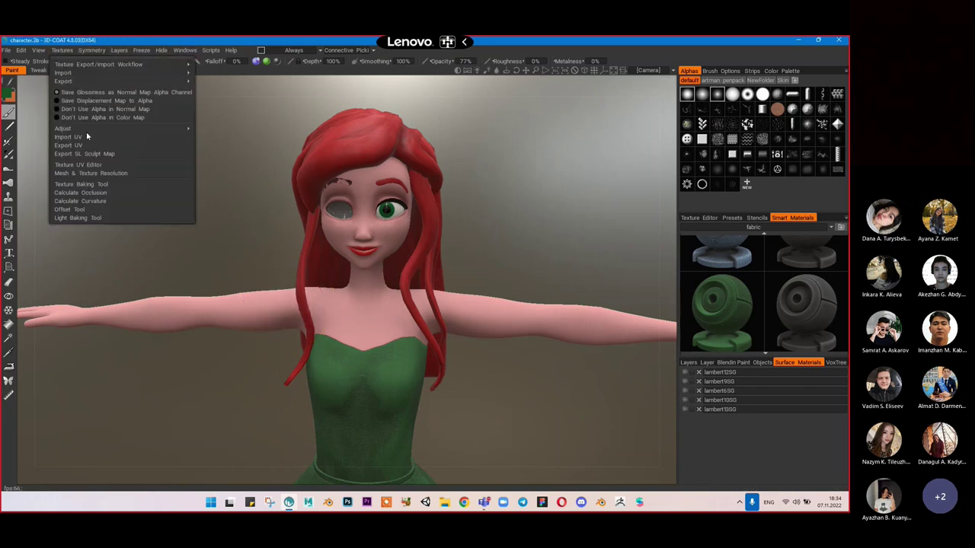
mouse_move(189, 80)
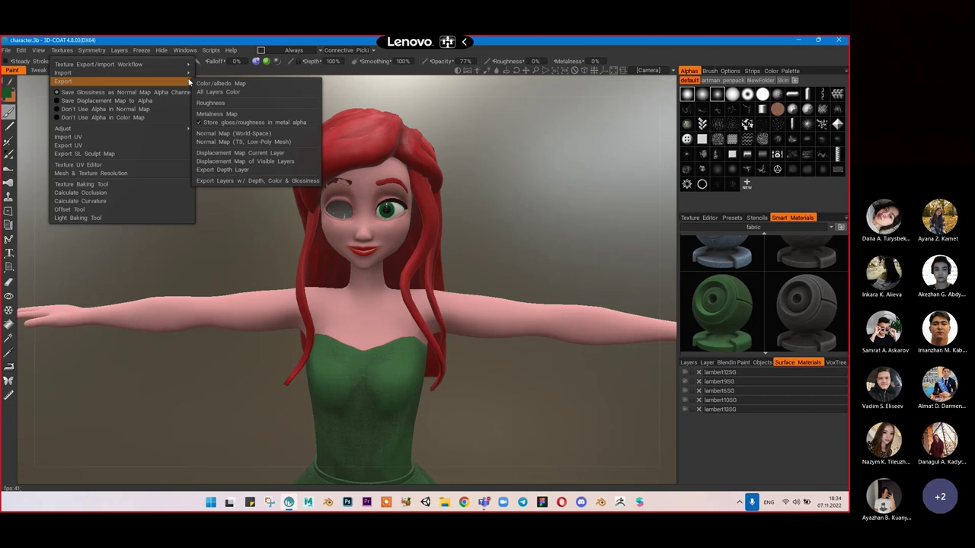
click(232, 102)
click(431, 277)
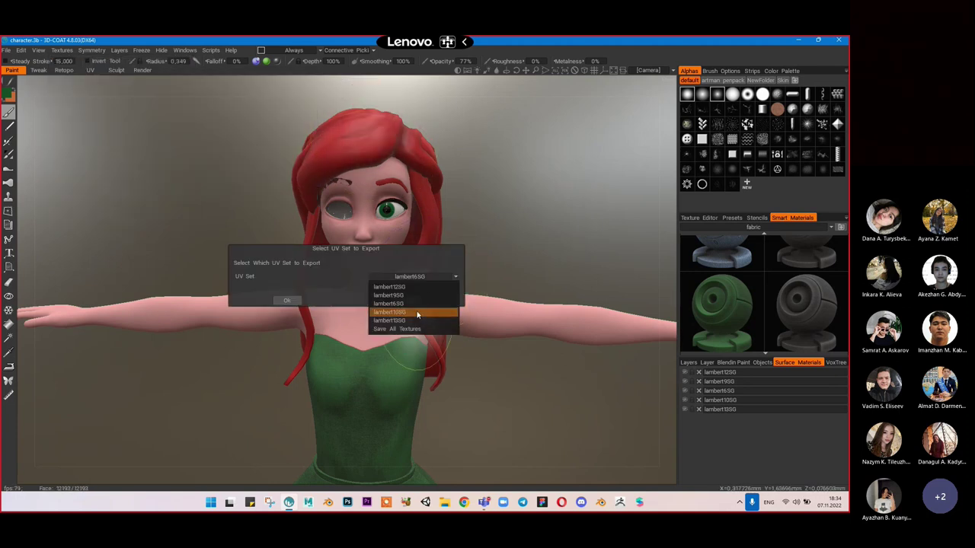
click(417, 313)
click(286, 300)
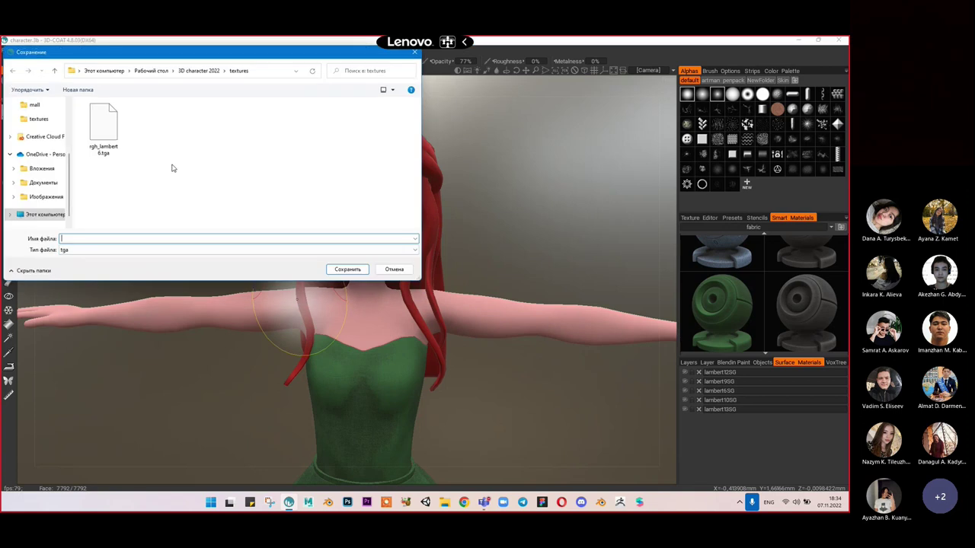
click(144, 249)
click(146, 266)
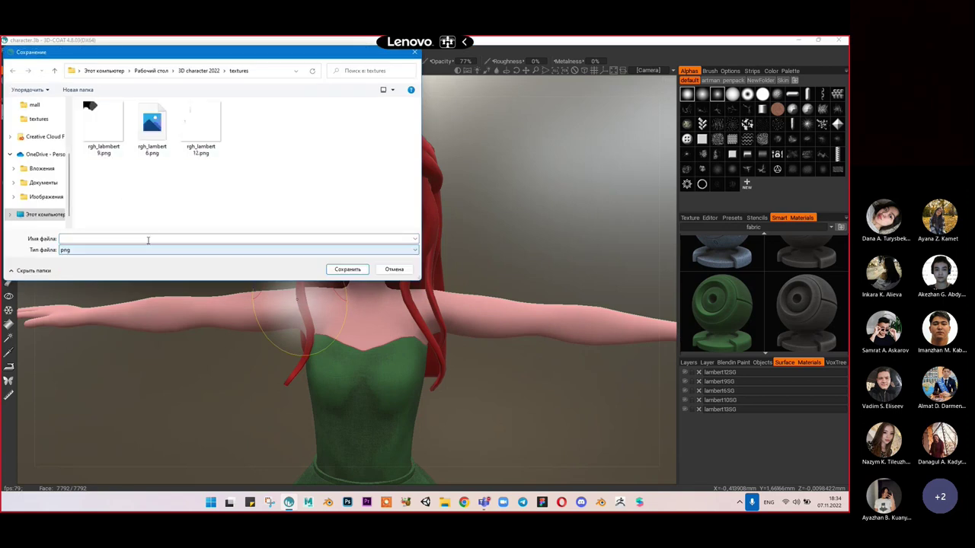
click(148, 240)
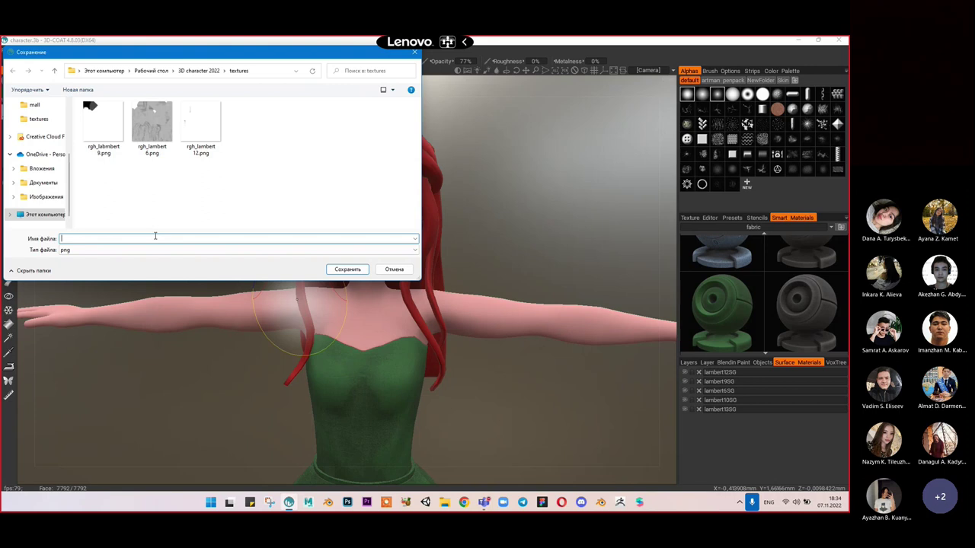
text(rgh_)
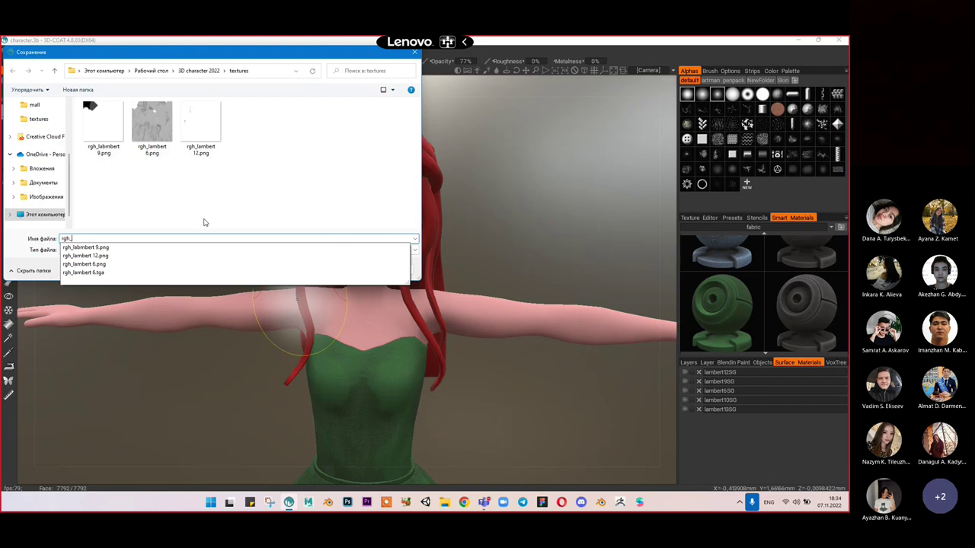
text(lambert 10)
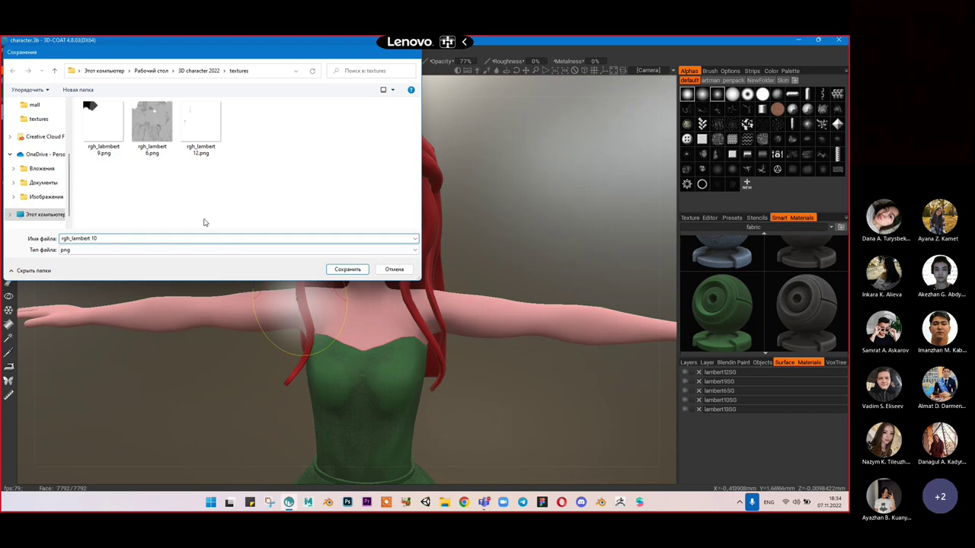
key(Return)
Step: Export the Roughness map of UV set lambert13SG to the textures folder as a png named rgh_labmert 13
click(62, 50)
mouse_move(73, 76)
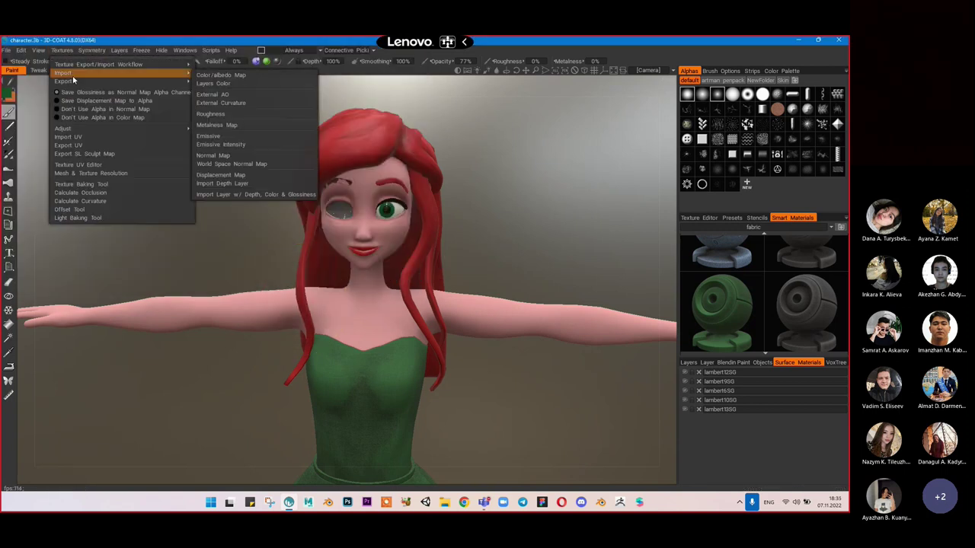
click(223, 104)
click(424, 279)
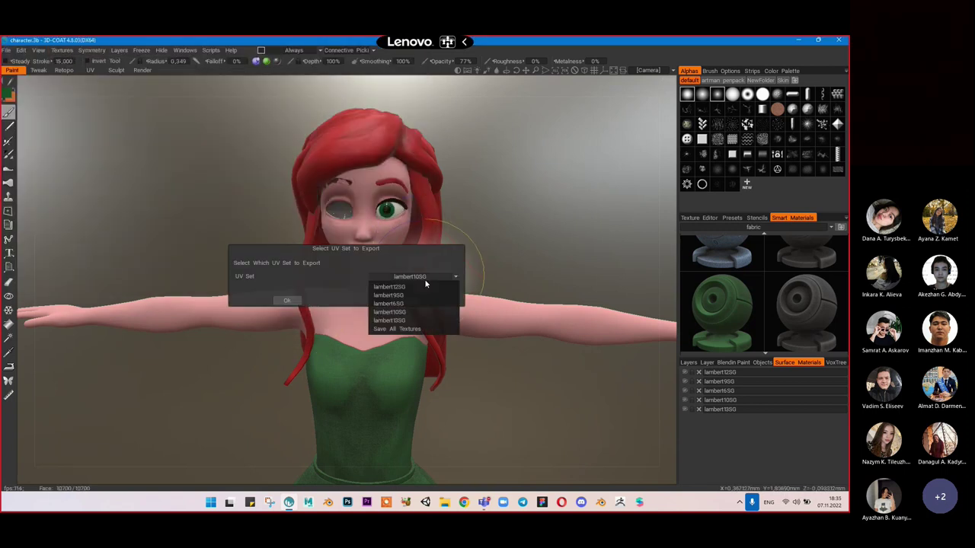
click(416, 320)
click(286, 300)
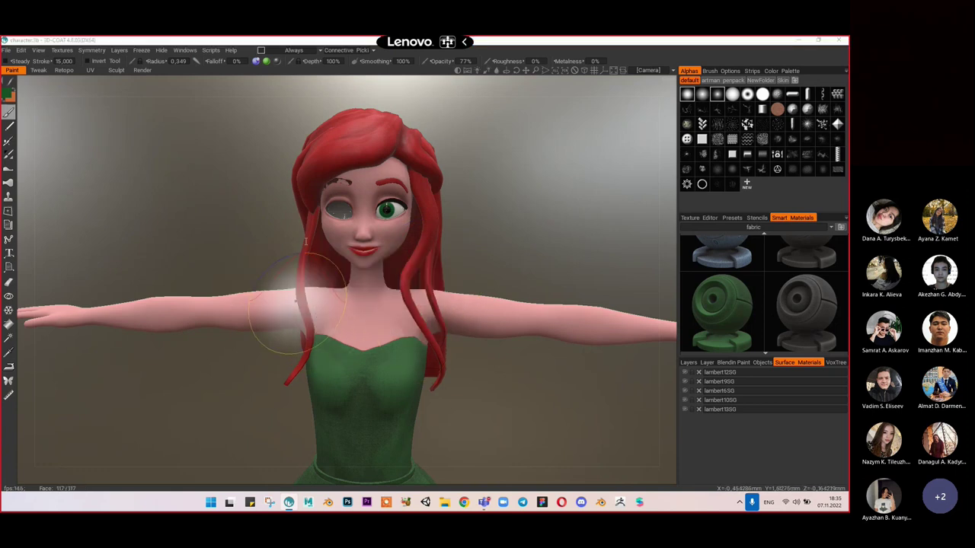
click(64, 250)
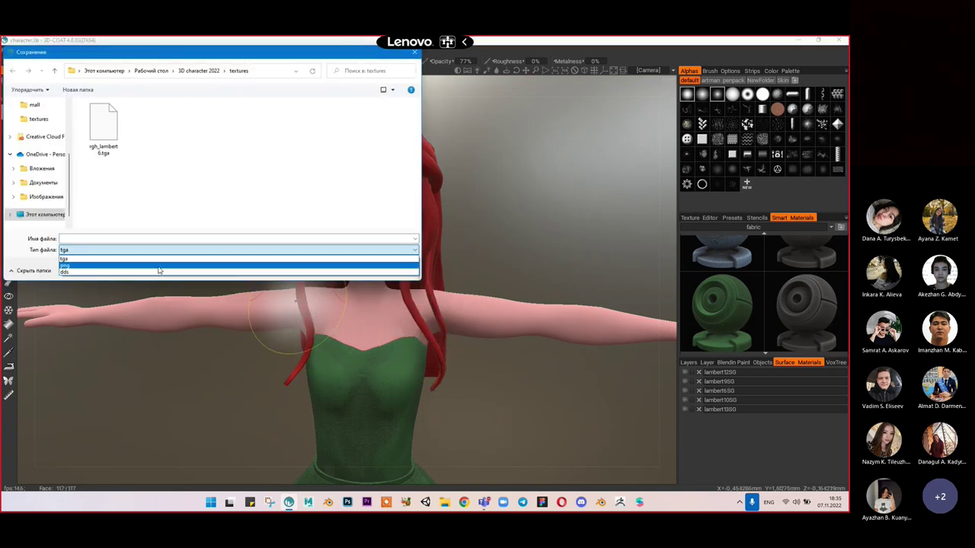
click(161, 267)
click(175, 239)
text(r)
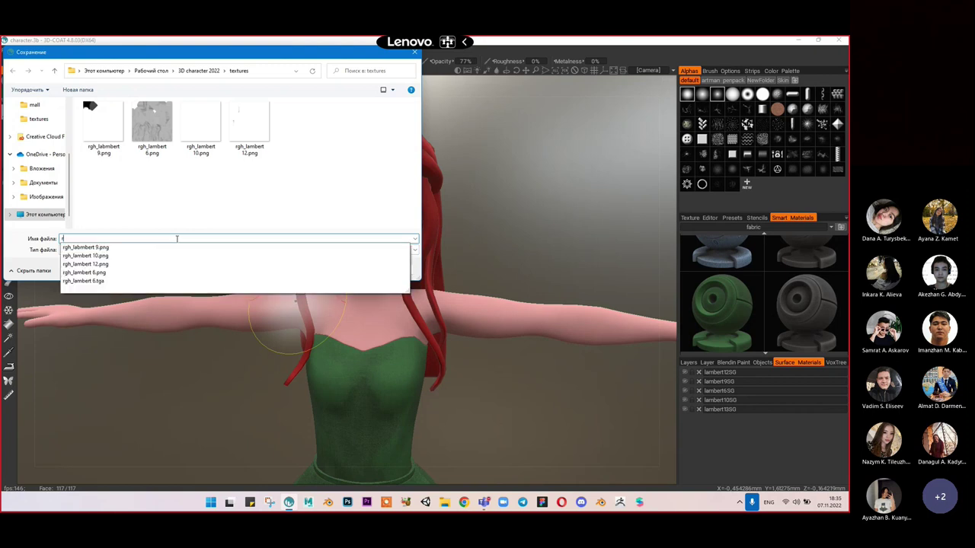
text(gh_lan)
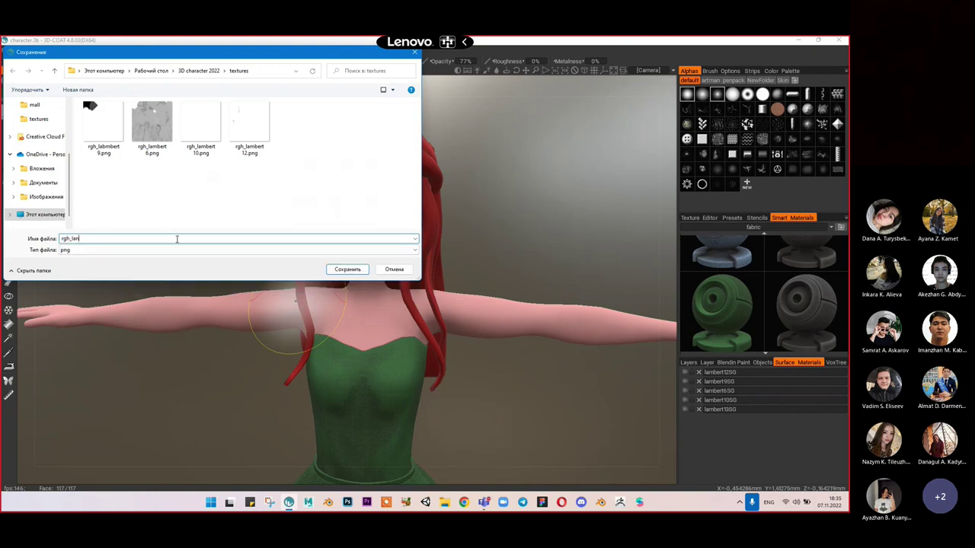
key(BackSpace)
text(b)
text(mert)
key(Return)
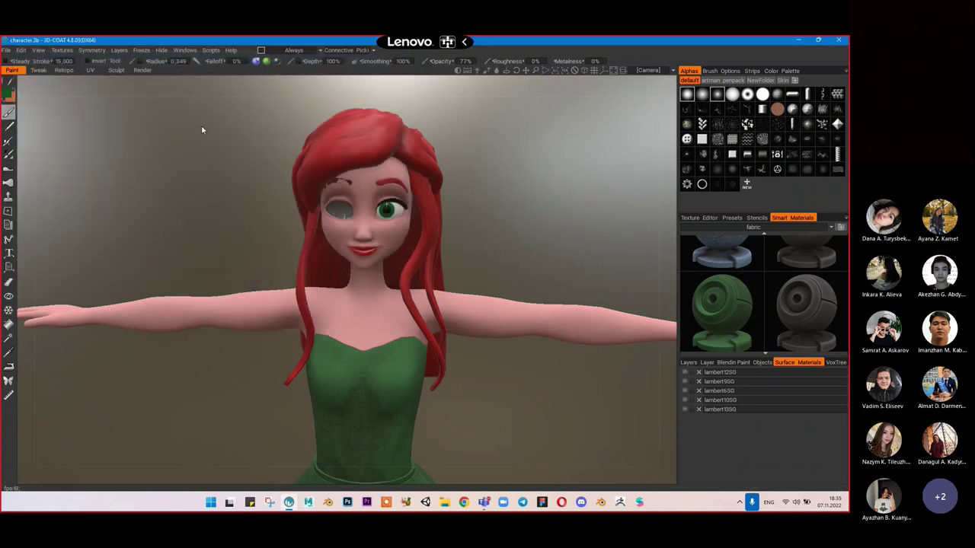
Step: Toggle the lambert10SG surface material's visibility off and on to check which part of the character it covers
scroll(449, 243, down, 3)
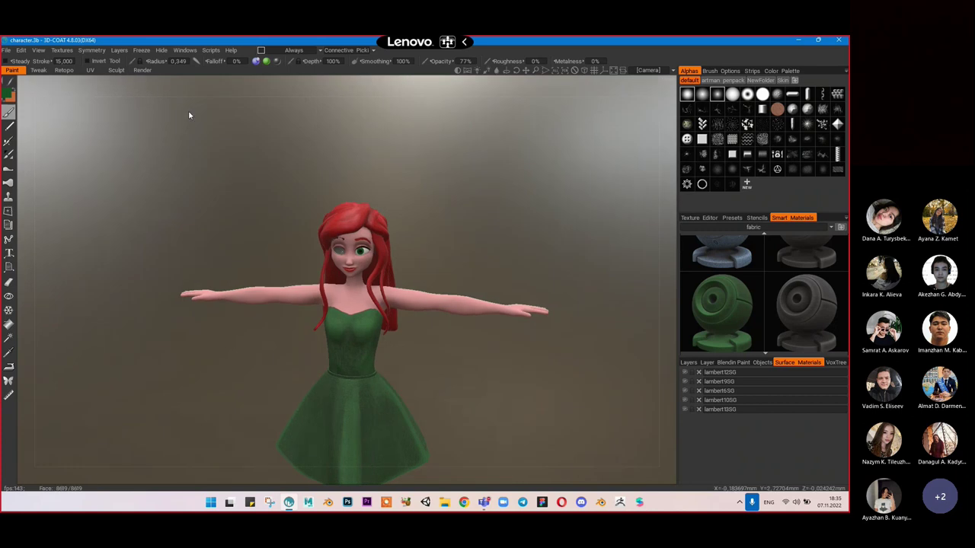
click(92, 50)
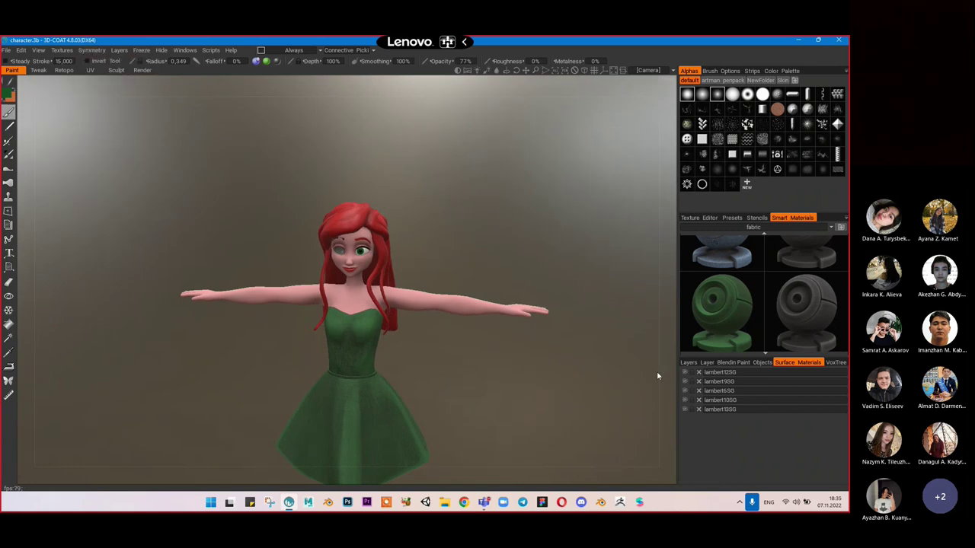
click(687, 401)
click(687, 401)
middle_drag(512, 370, 520, 302)
click(687, 399)
click(687, 400)
drag(661, 392, 511, 327)
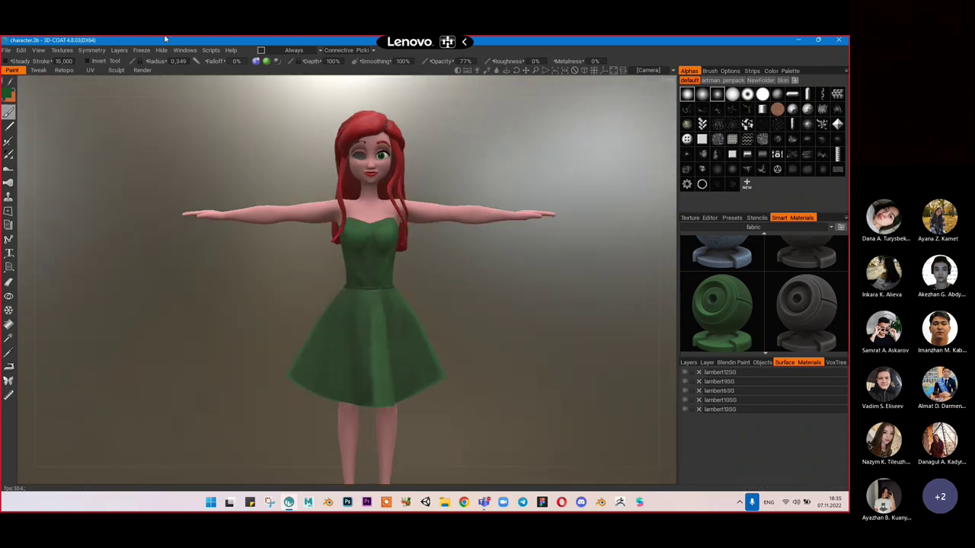
Step: Export the world-space normal map of UV set lambert10SG to the textures folder as a jpg named nrm_lambert 10
click(92, 51)
mouse_move(62, 50)
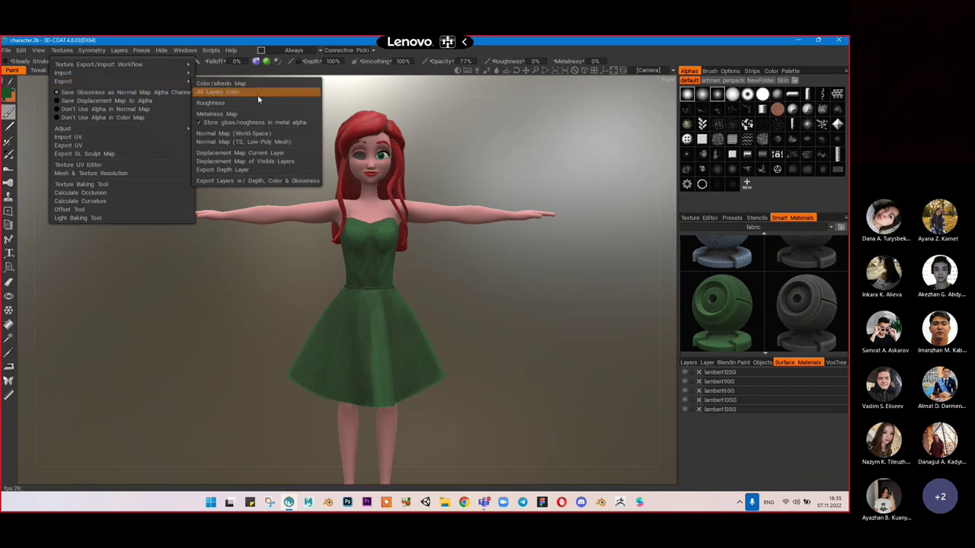
click(297, 134)
click(417, 276)
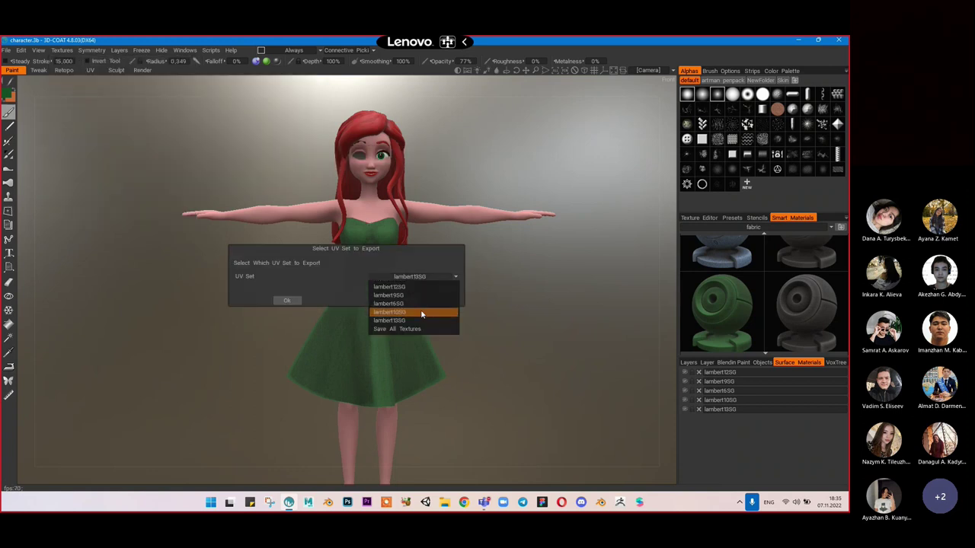
click(421, 313)
click(286, 300)
click(105, 252)
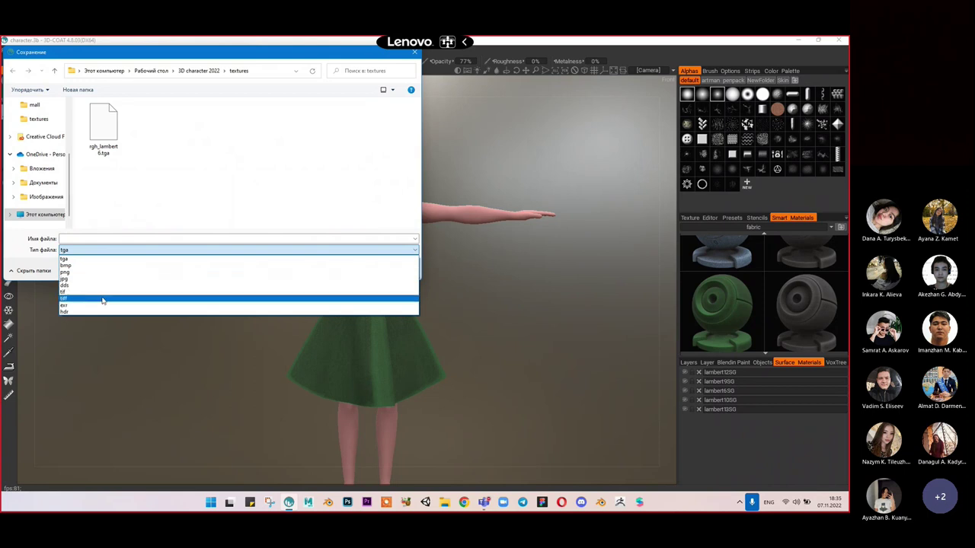
click(106, 279)
click(122, 236)
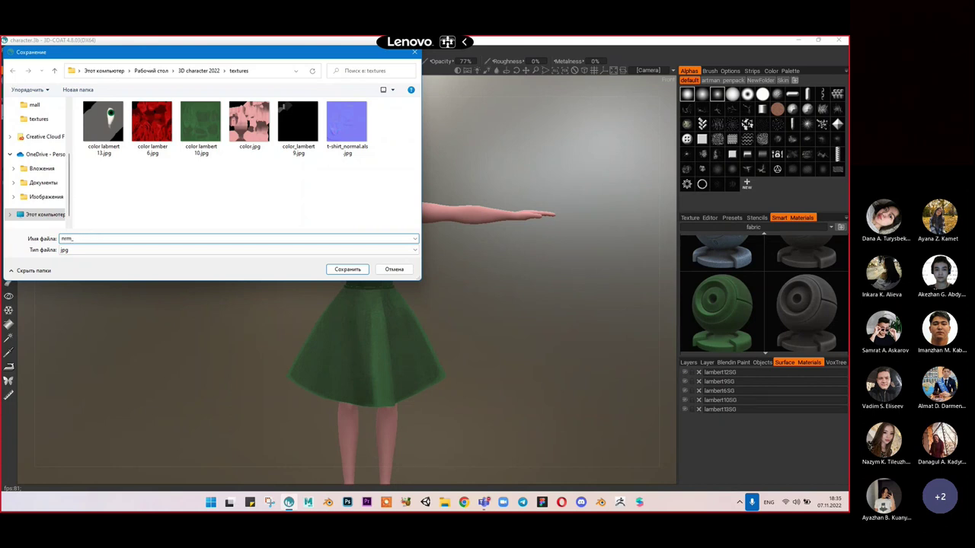
text(nrm_lambert 10)
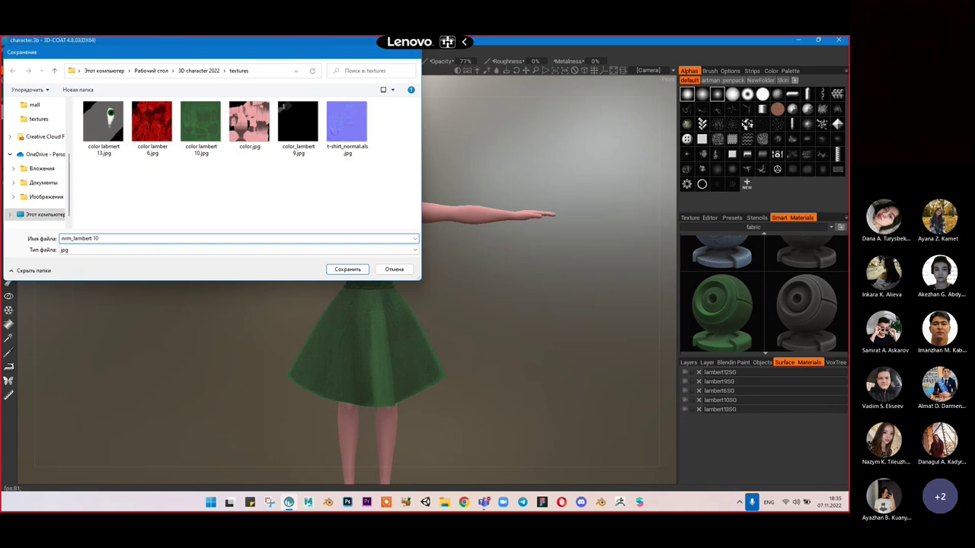
key(Return)
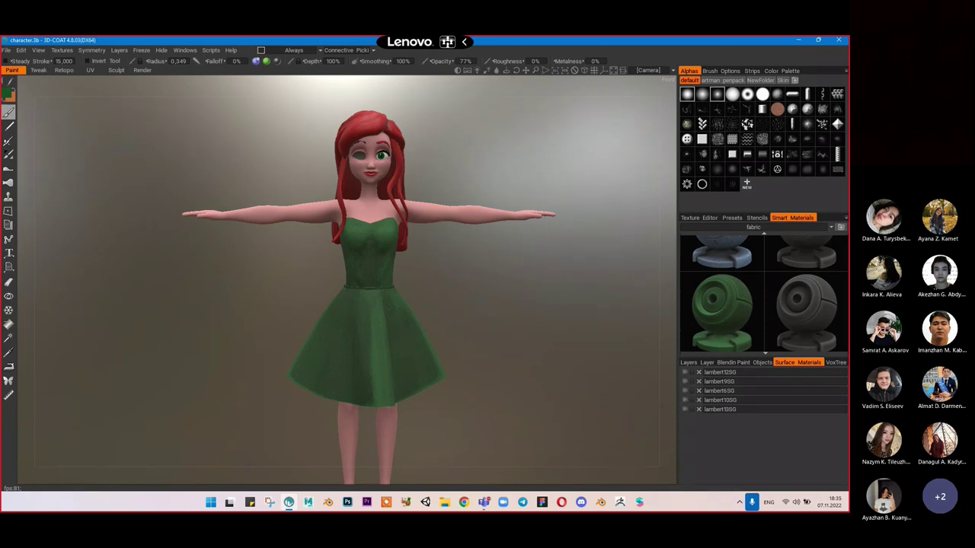
alt+drag(443, 198, 402, 202)
alt+middle_drag(454, 283, 471, 218)
alt+drag(472, 228, 456, 253)
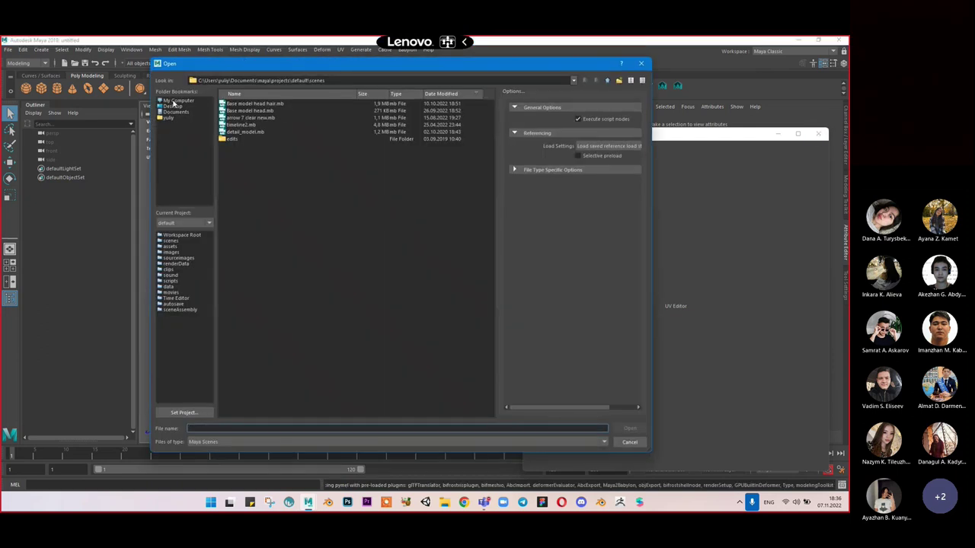
Step: In Maya, open the scene Base model head hair Transfer map_remodel clear.mb from the 3D character 2022 folder on the Desktop
click(172, 102)
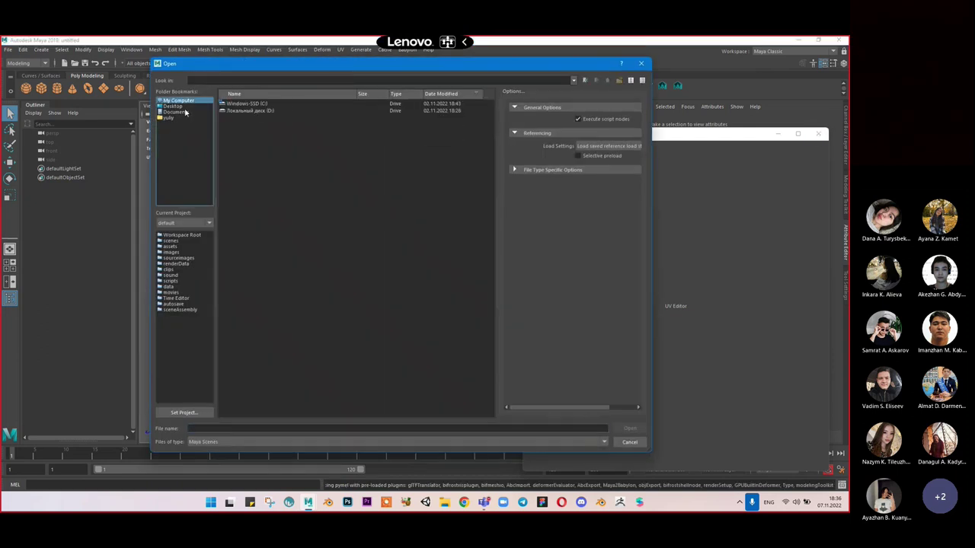
click(184, 107)
double_click(243, 104)
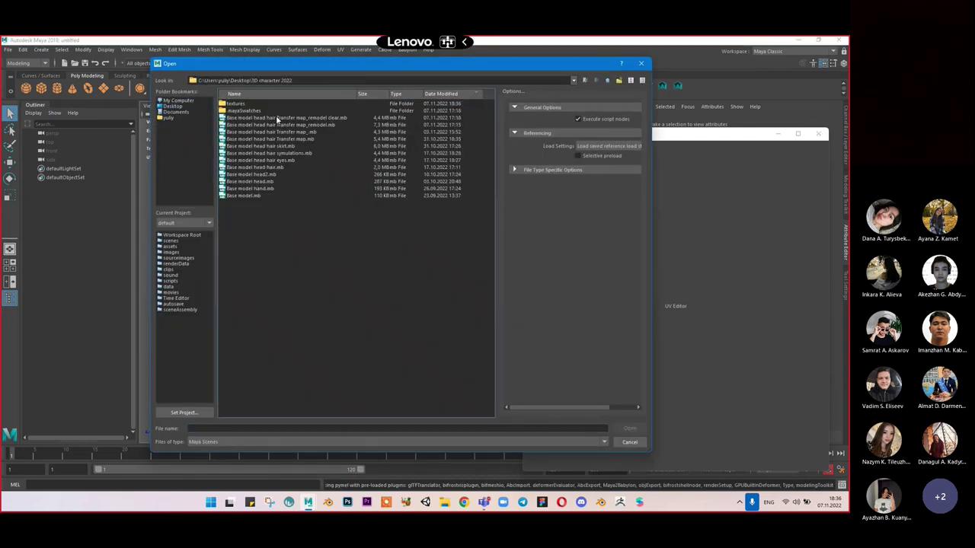
double_click(277, 119)
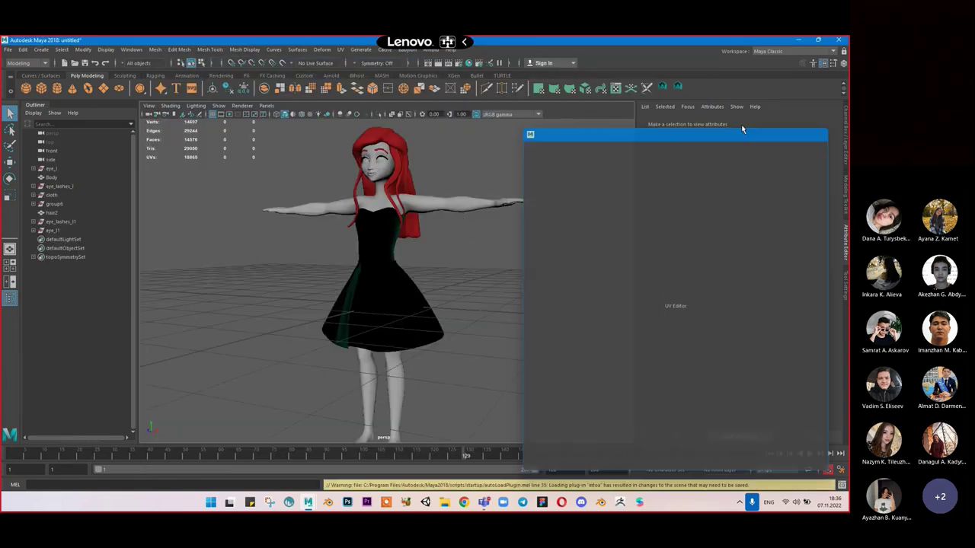
Step: Select the Body mesh and connect a File texture to the Color attribute of its lambert12 material
click(401, 240)
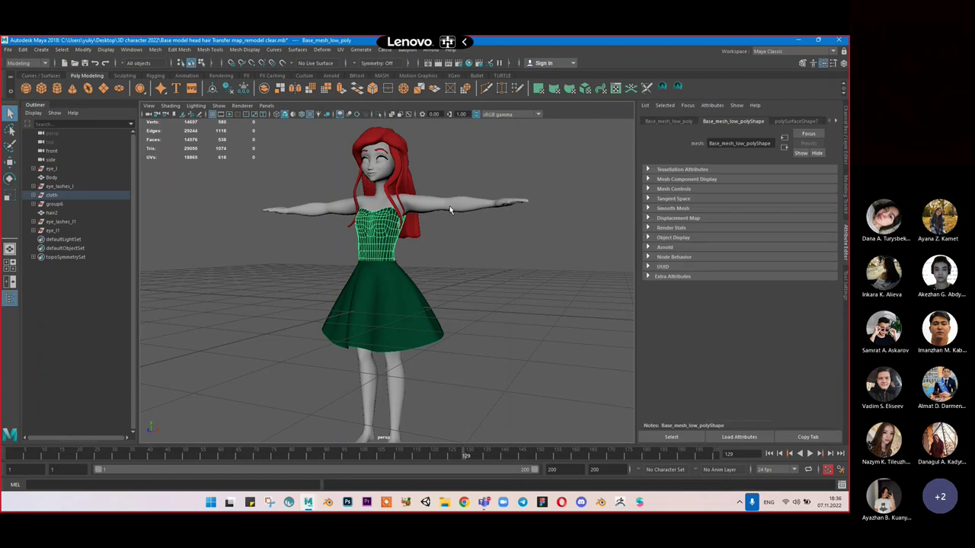
alt+drag(537, 269, 510, 268)
click(509, 271)
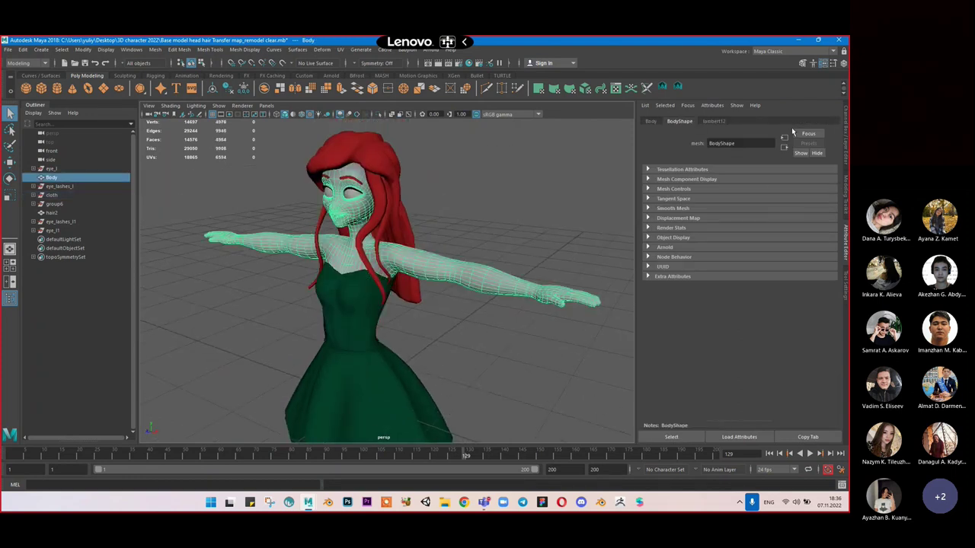
click(712, 121)
click(822, 225)
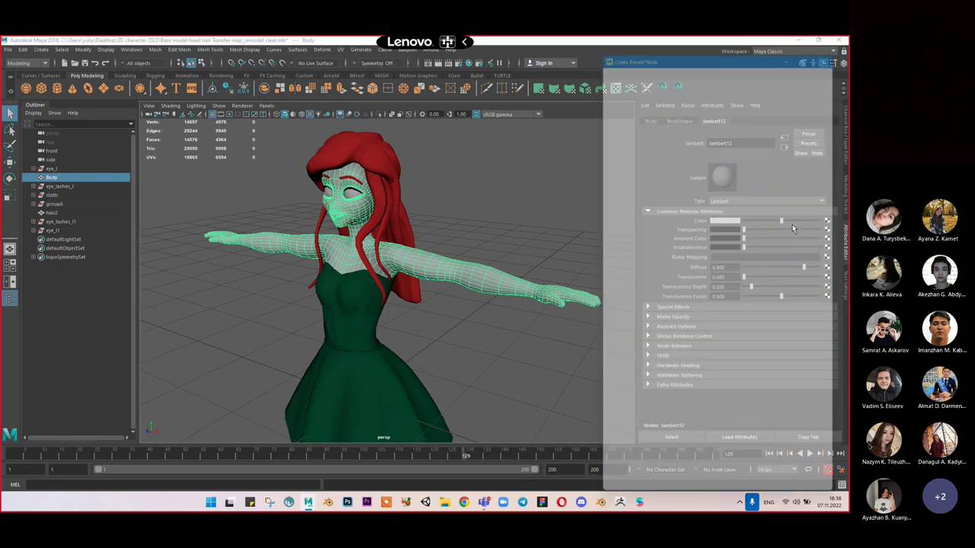
click(669, 114)
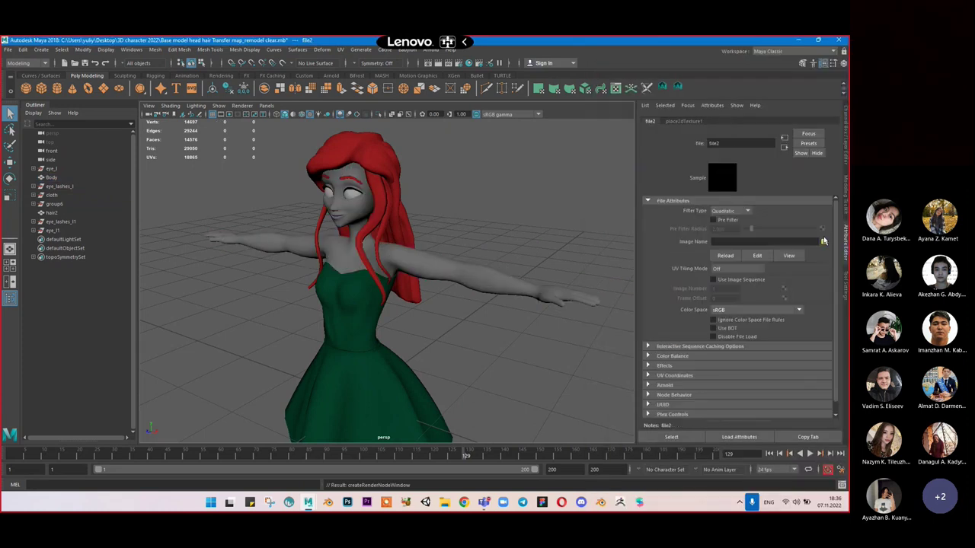
Step: Load color.jpg from the textures folder of 3D character 2022 as the image of the body's color texture
click(824, 241)
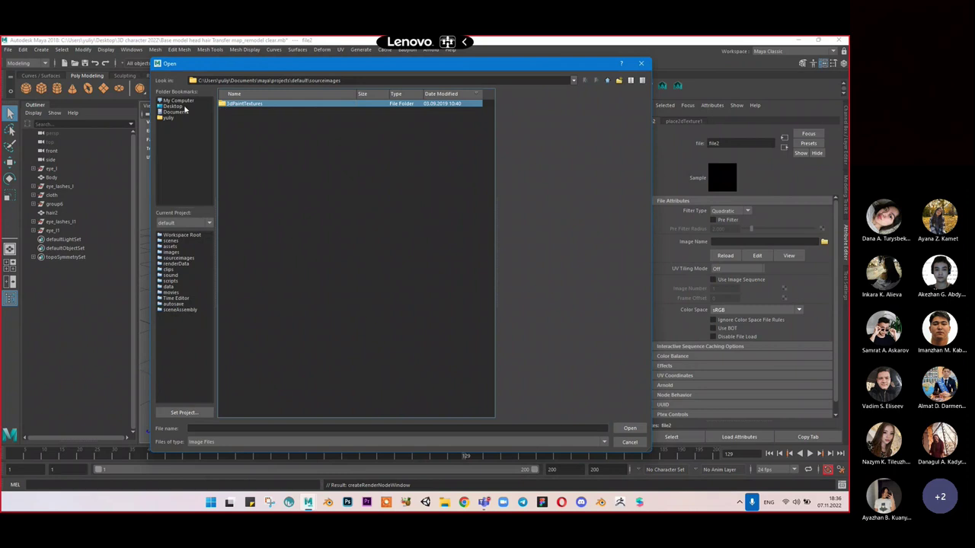
double_click(235, 105)
double_click(248, 114)
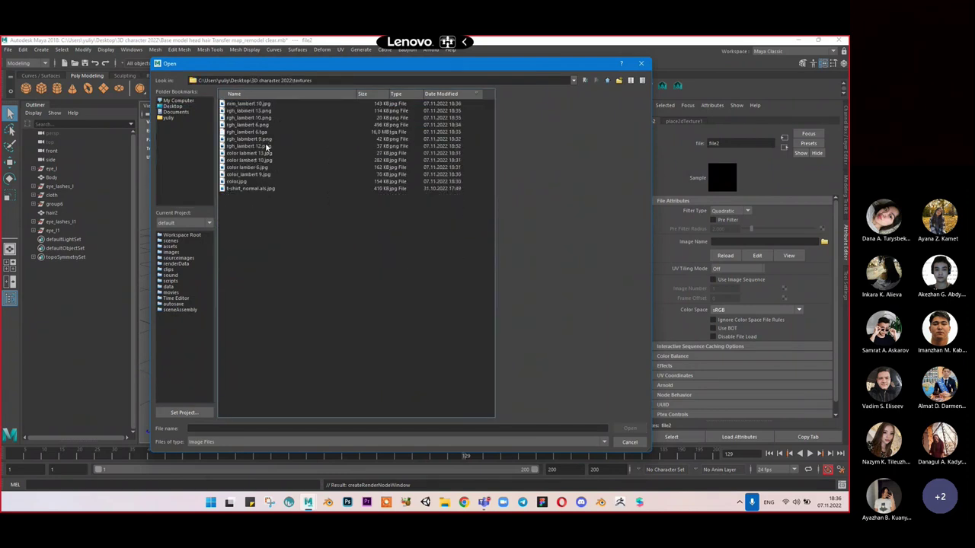
click(269, 146)
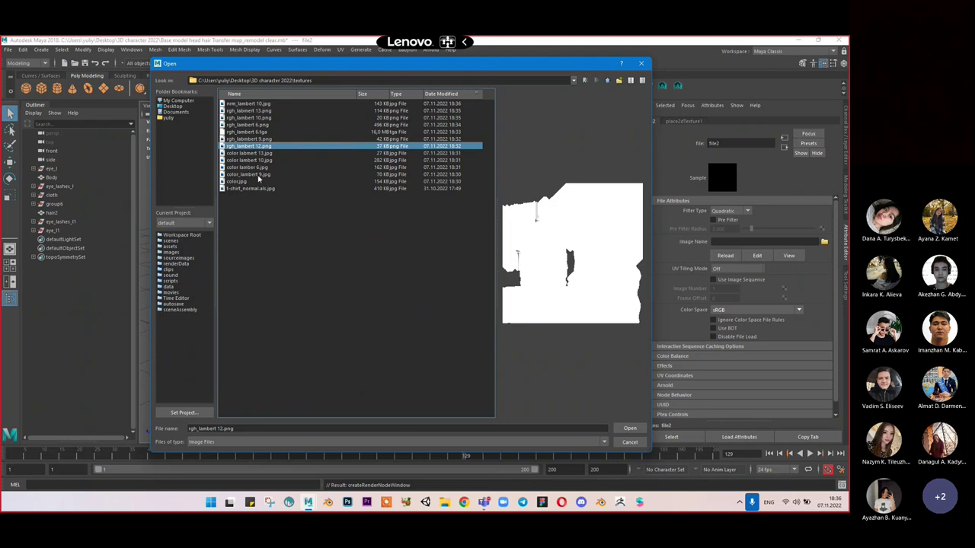
click(250, 181)
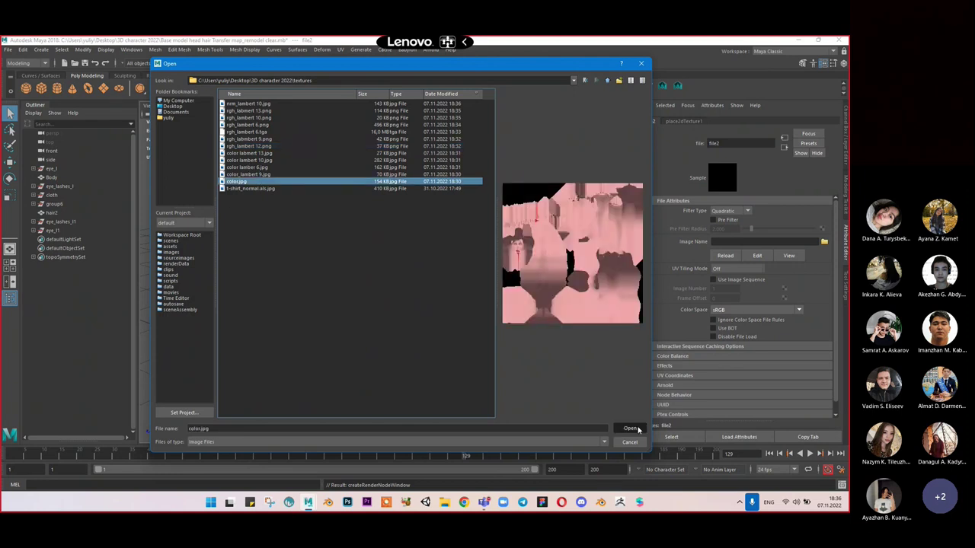
click(632, 428)
Step: Reselect the Body mesh and change its lambert12 material type to Phong E
alt+drag(452, 203, 496, 304)
click(496, 304)
click(734, 203)
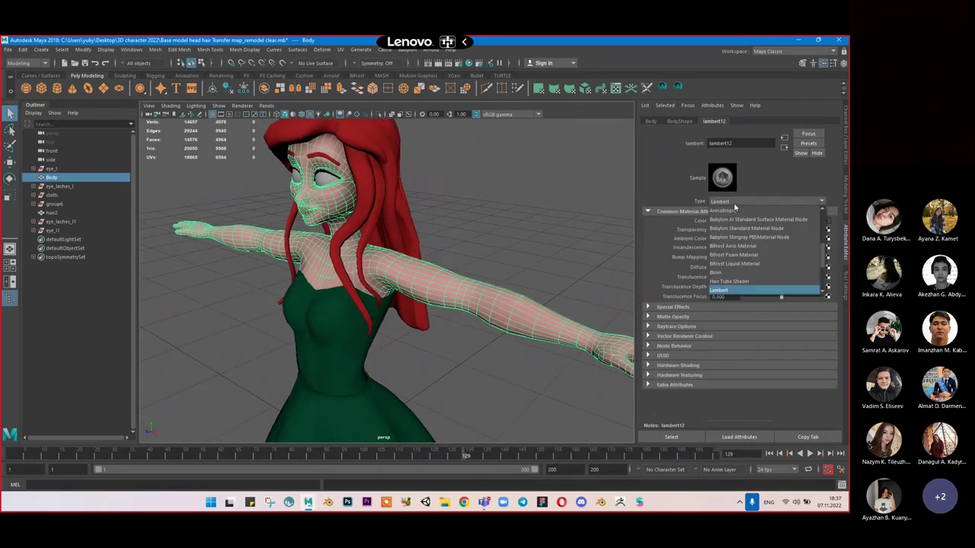
scroll(734, 274, down, 2)
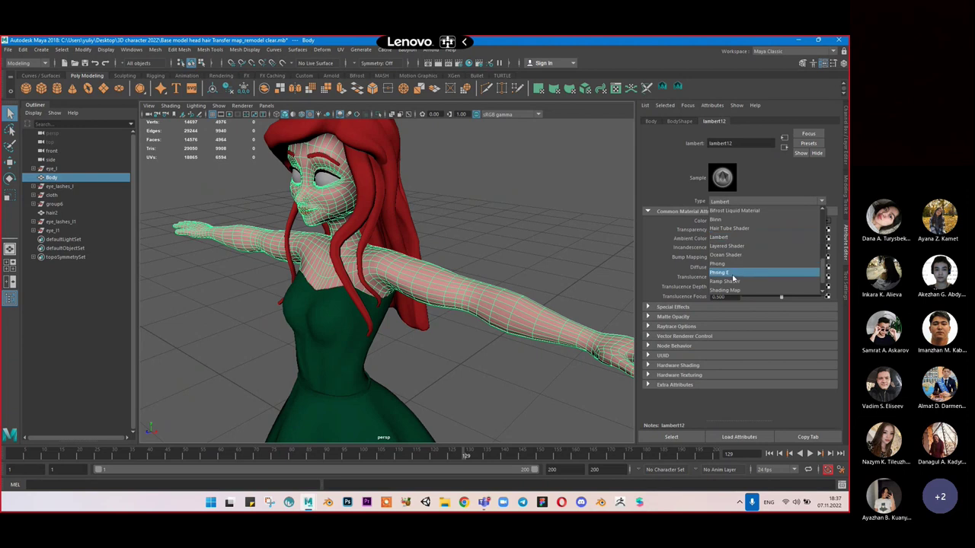
click(731, 274)
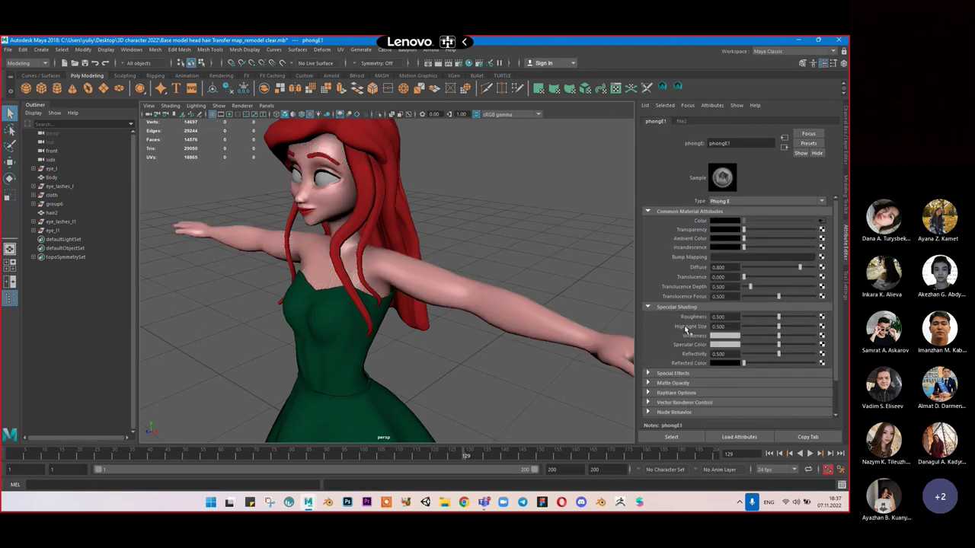
Step: Connect a File texture to the Phong E material's Roughness and load rgh_lambert 12.png as its image
click(820, 316)
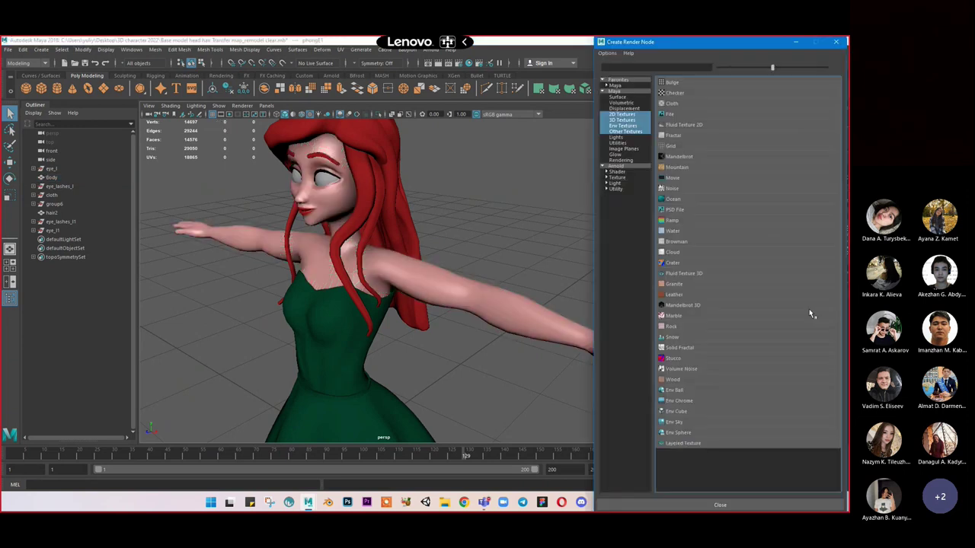
click(670, 114)
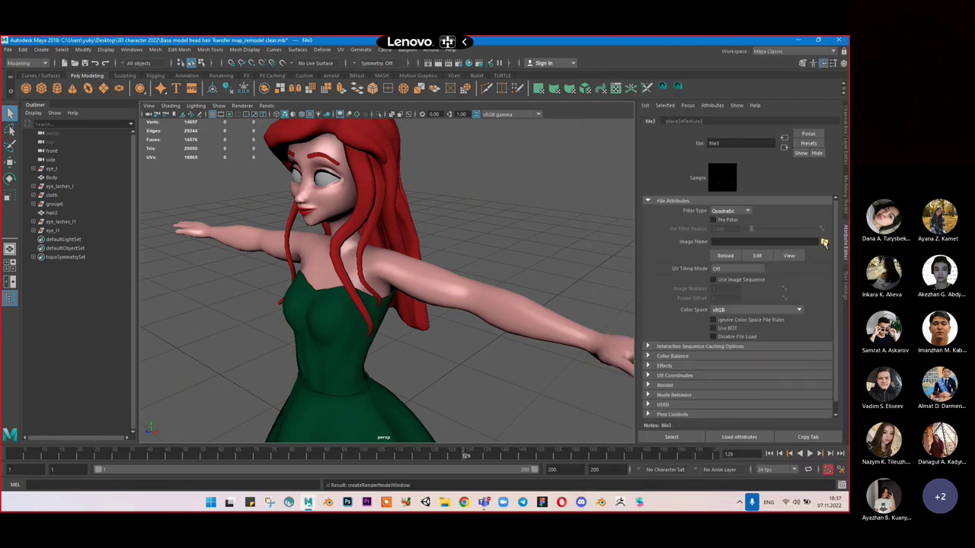
click(823, 242)
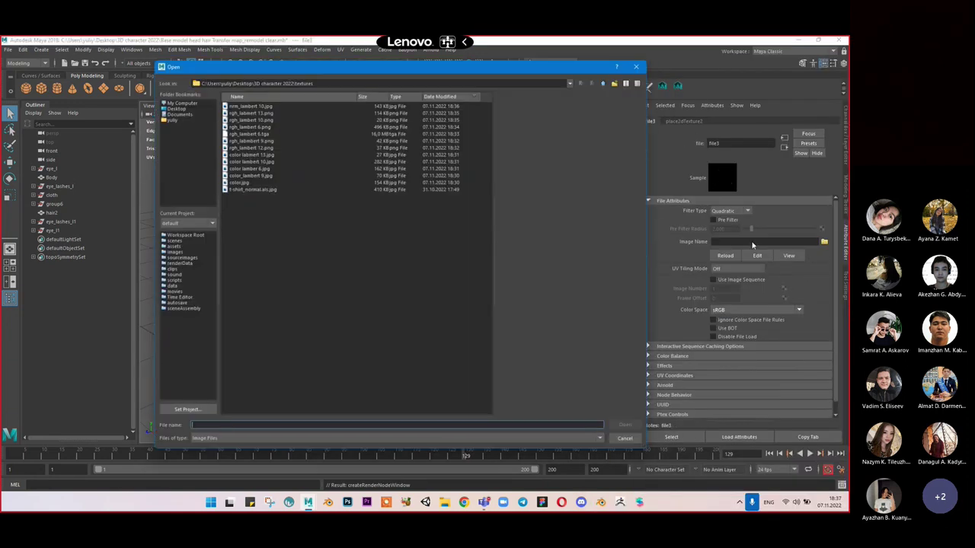
click(251, 145)
click(630, 428)
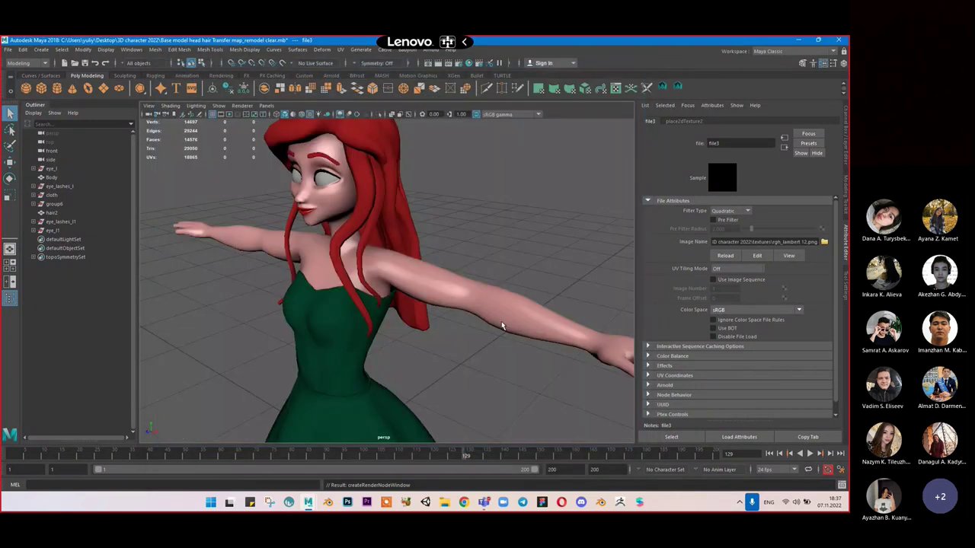
Step: Clear the selection and inspect the textured body up close and from different angles
click(449, 290)
click(465, 259)
alt+drag(465, 258, 455, 233)
alt+middle_drag(455, 233, 459, 273)
scroll(472, 275, up, 4)
alt+drag(480, 275, 414, 220)
scroll(485, 272, down, 4)
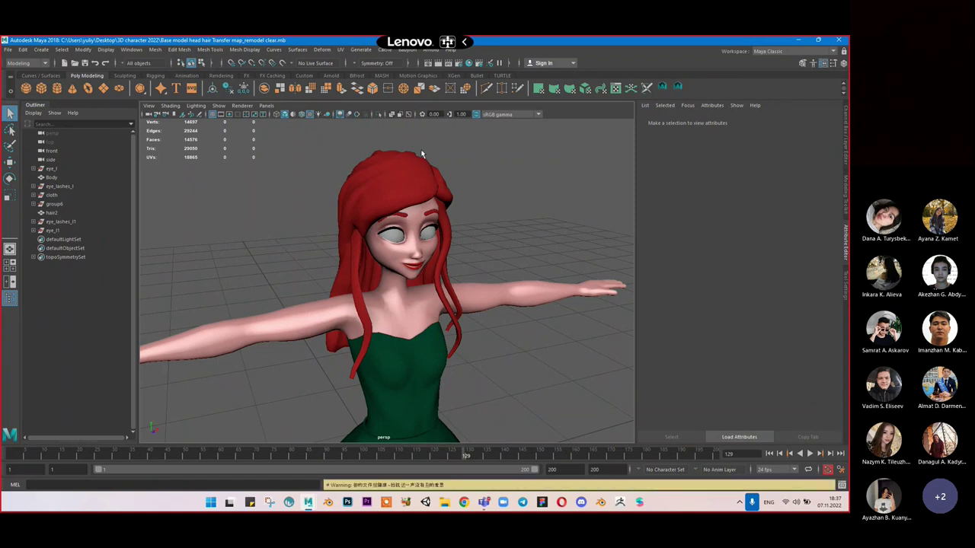
Step: Look through the Hardware Renderer 2.0 settings, including Screen-space Ambient Occlusion and Bake Resolution for Unsupported Texture Types, and close them
click(380, 290)
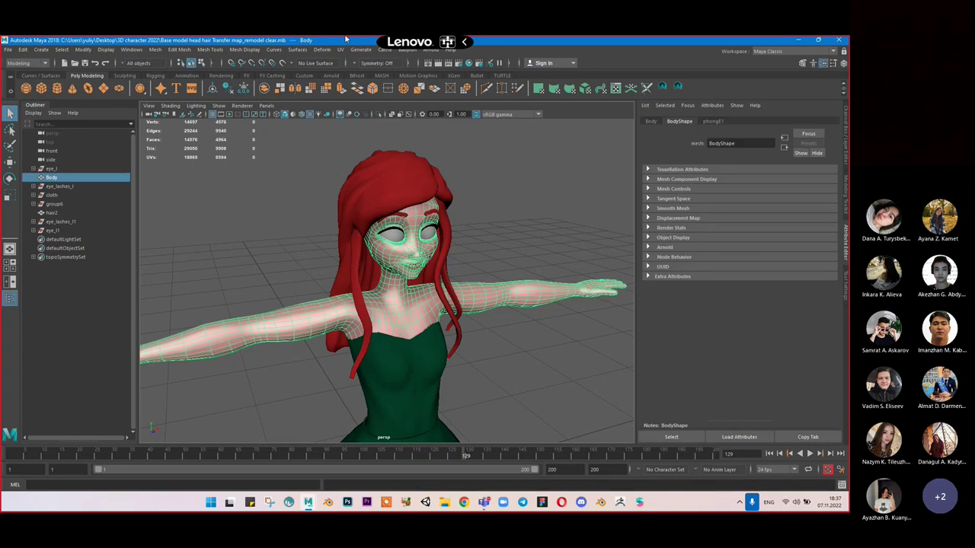
click(234, 107)
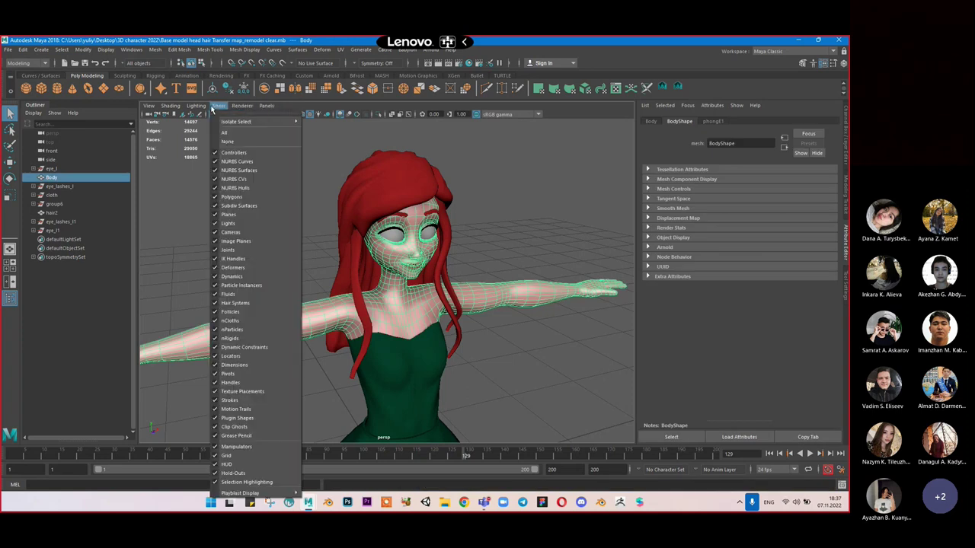
click(296, 123)
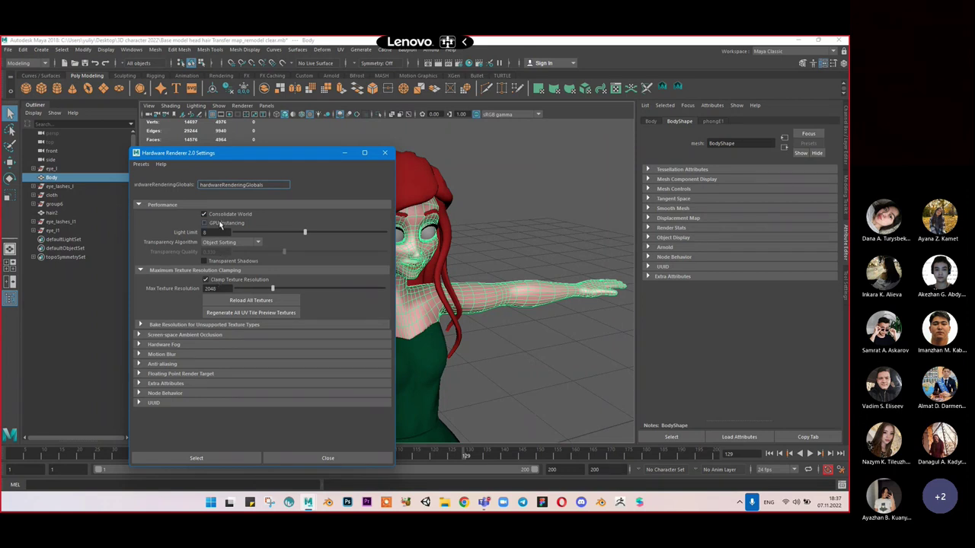
click(140, 165)
click(138, 166)
click(139, 335)
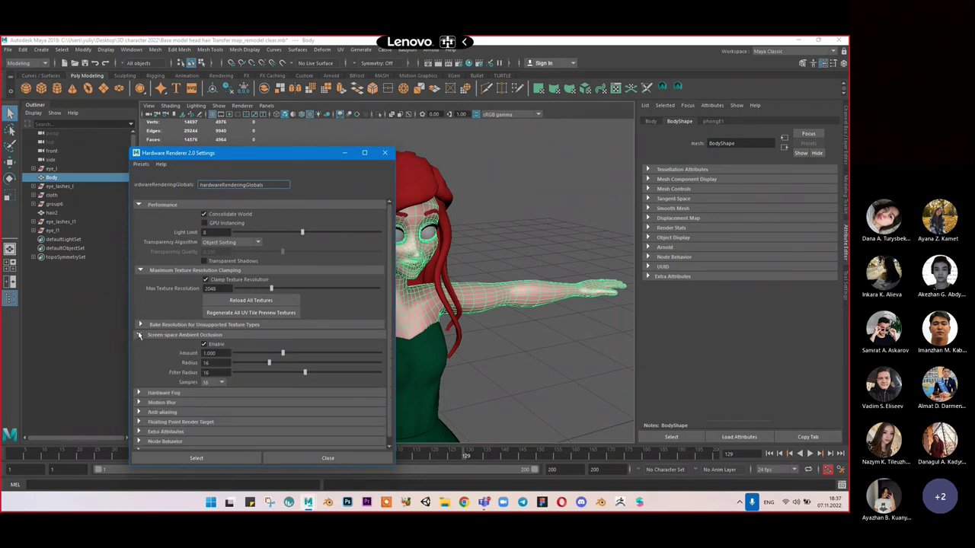
click(138, 335)
click(140, 325)
click(140, 325)
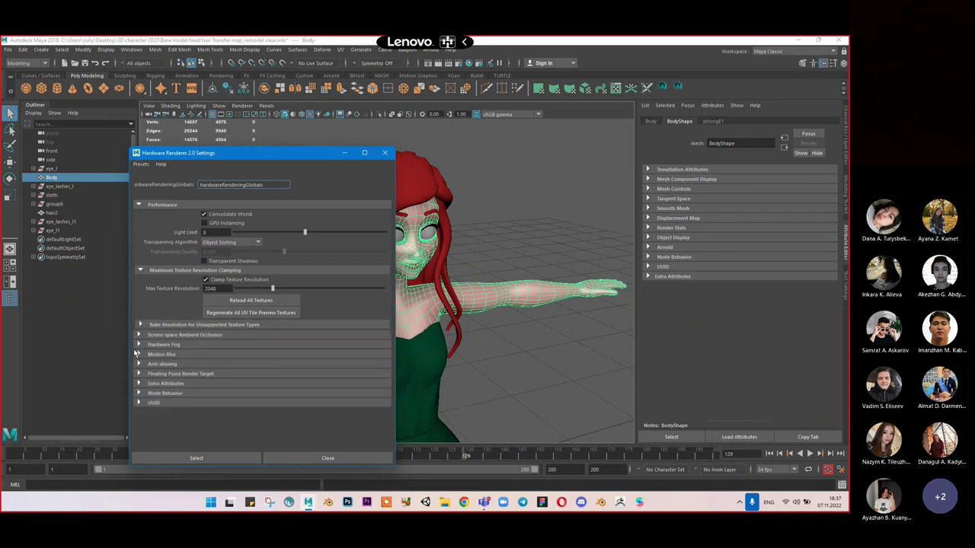
click(327, 458)
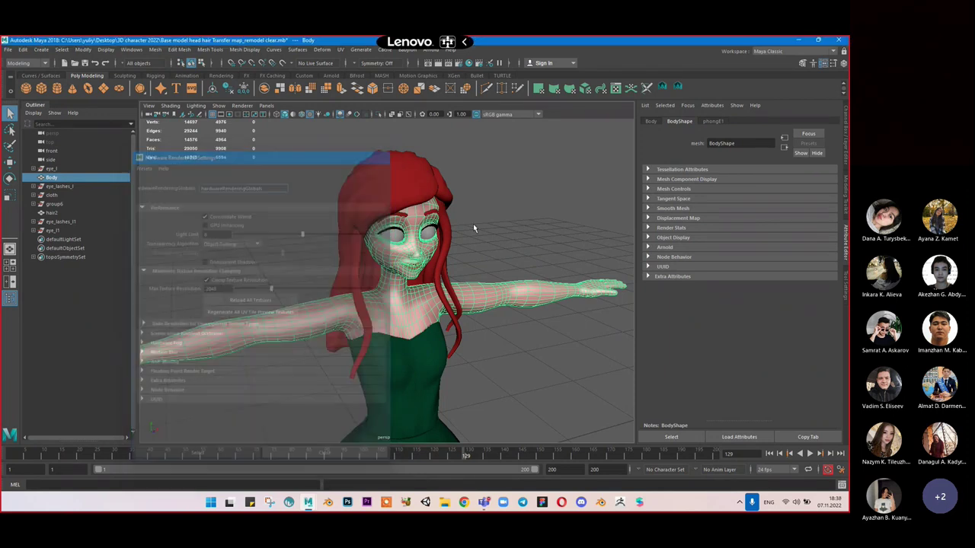
click(218, 107)
click(218, 107)
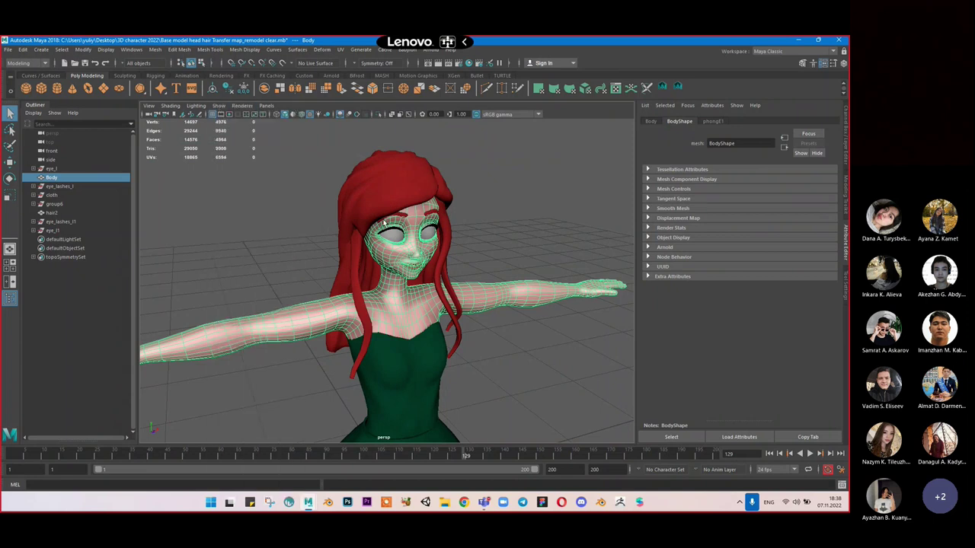
Step: Select the hair2 mesh and connect a File texture to the Color attribute of its lambert6 material
click(468, 242)
scroll(467, 242, up, 5)
click(477, 256)
click(714, 121)
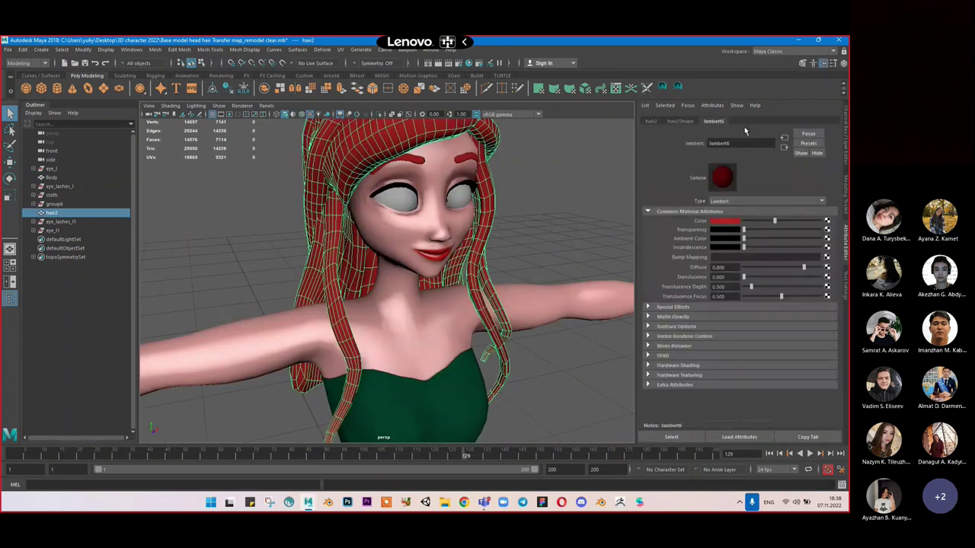
click(827, 221)
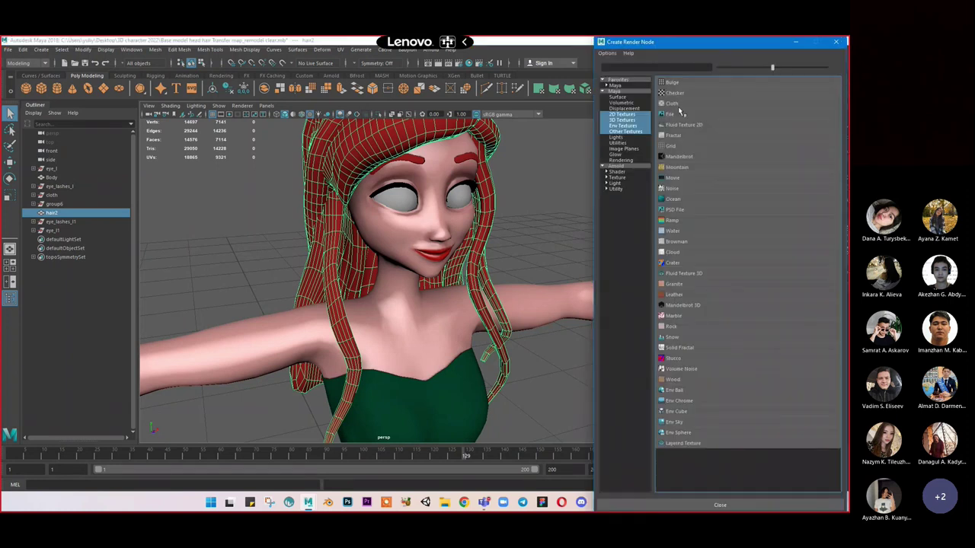
click(678, 113)
Step: Load color lamber 6.jpg from the textures folder as the image of the hair's color texture
click(824, 242)
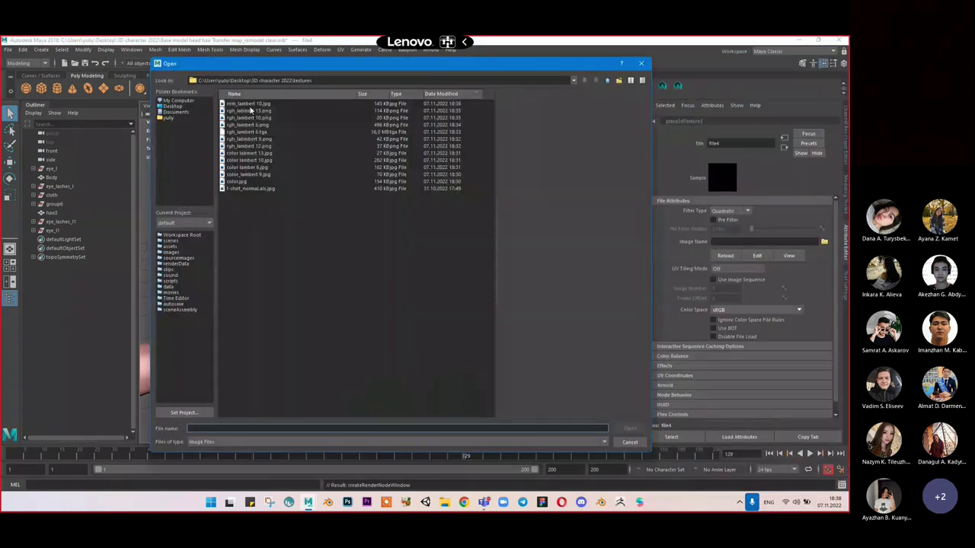
click(252, 104)
click(251, 112)
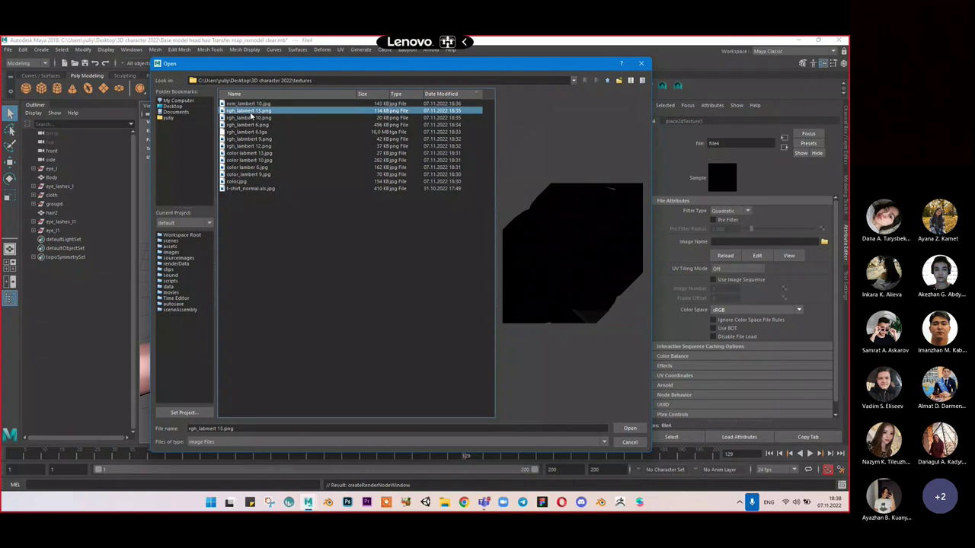
click(257, 174)
click(259, 168)
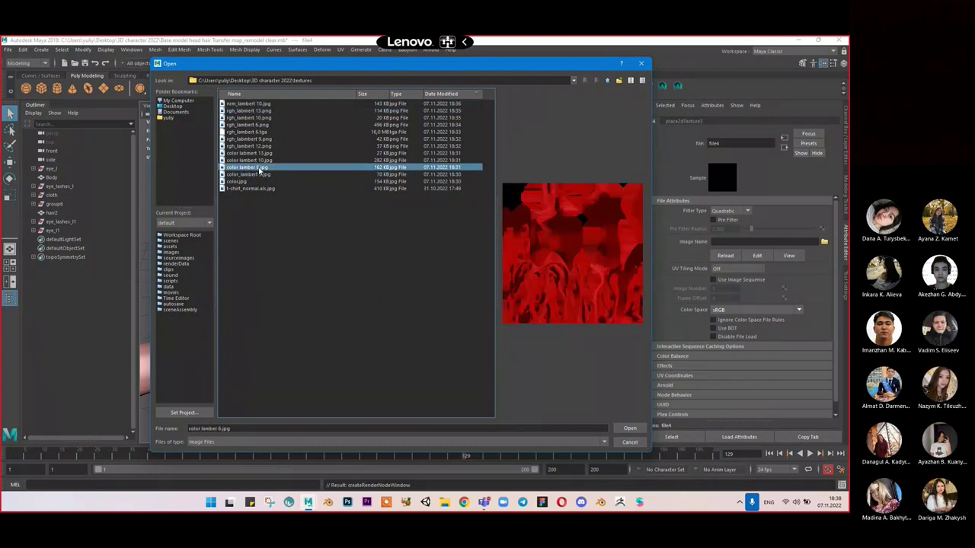
click(630, 428)
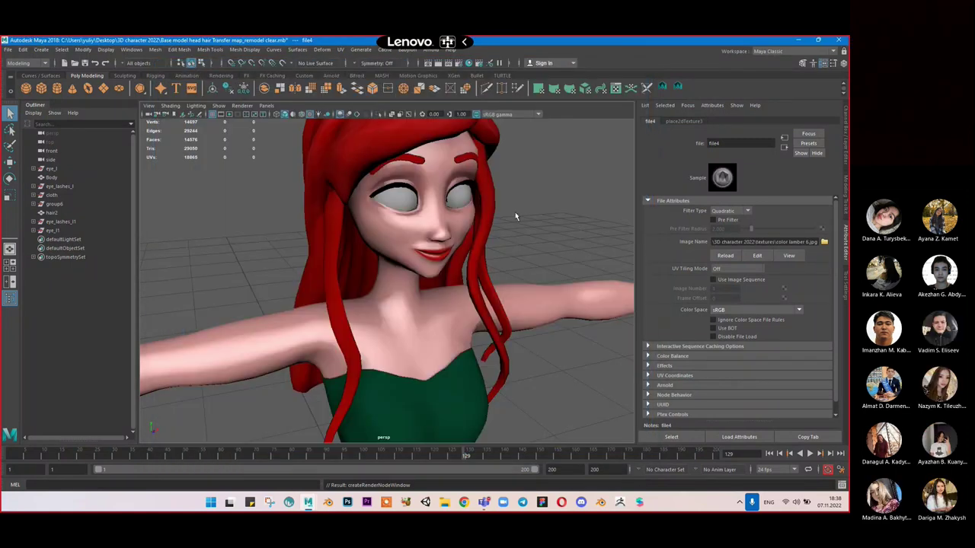
Step: Reselect the hair2 mesh and change its lambert6 material type to Phong E
click(515, 213)
scroll(518, 212, down, 5)
scroll(504, 235, up, 2)
alt+drag(501, 243, 502, 195)
click(395, 257)
click(801, 201)
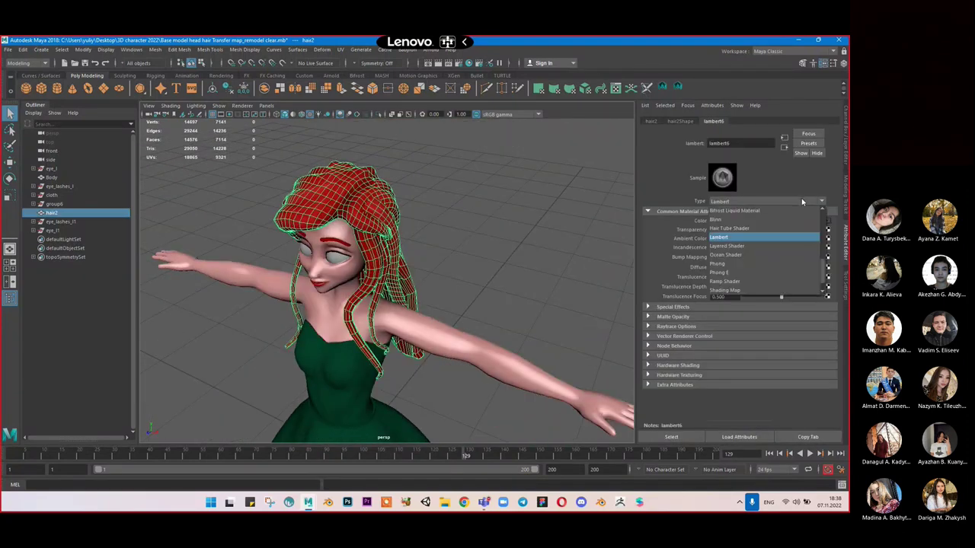
click(796, 271)
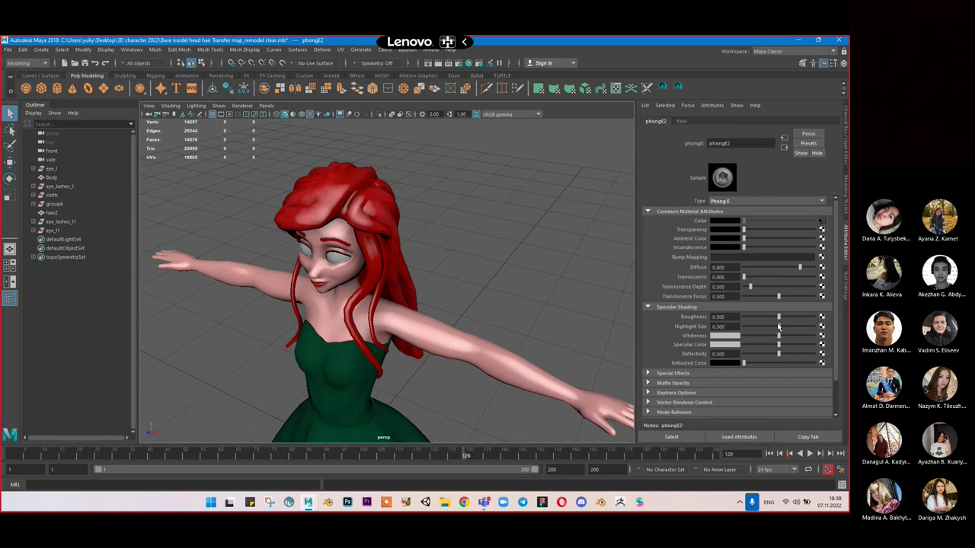
Step: Connect a File texture to the hair material's Roughness and load rgh_lambert 6.png as its image
click(822, 317)
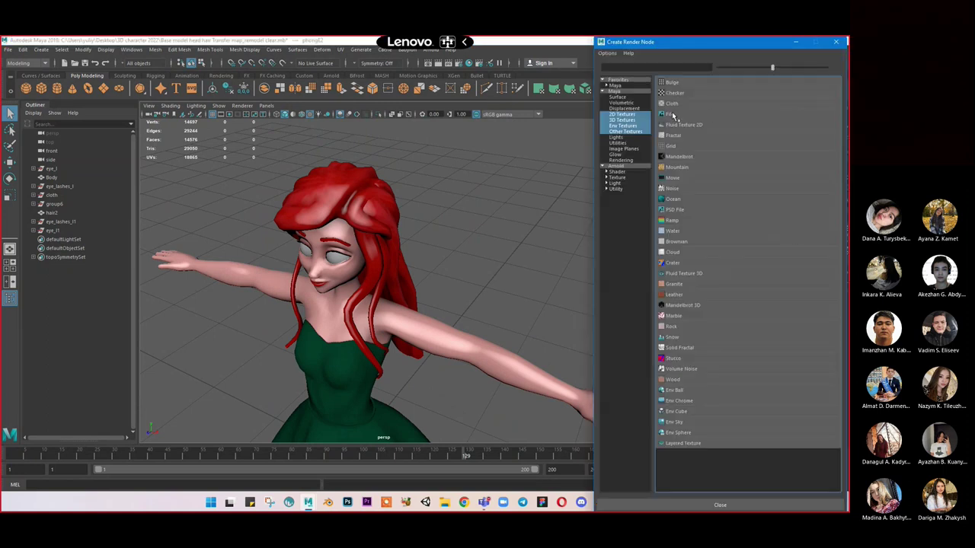
click(672, 114)
click(824, 242)
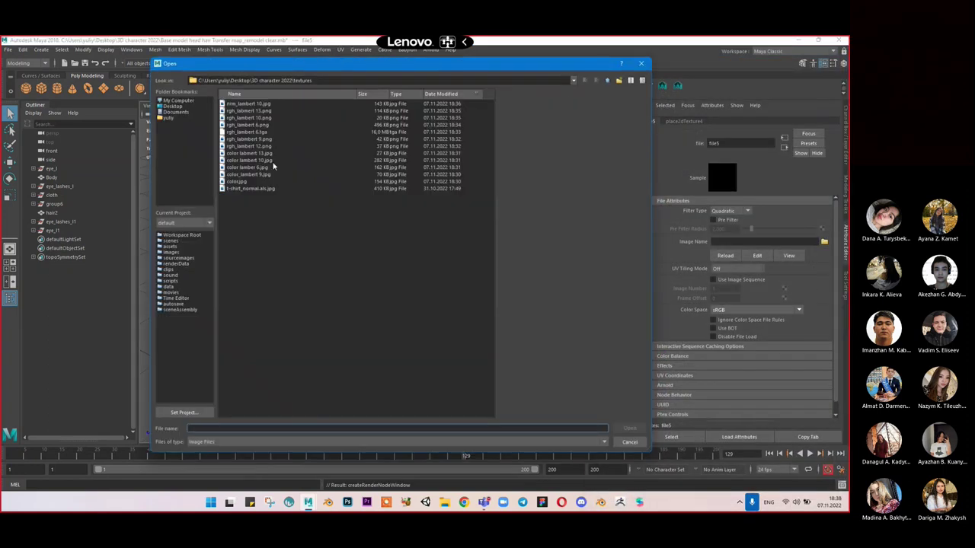
click(262, 167)
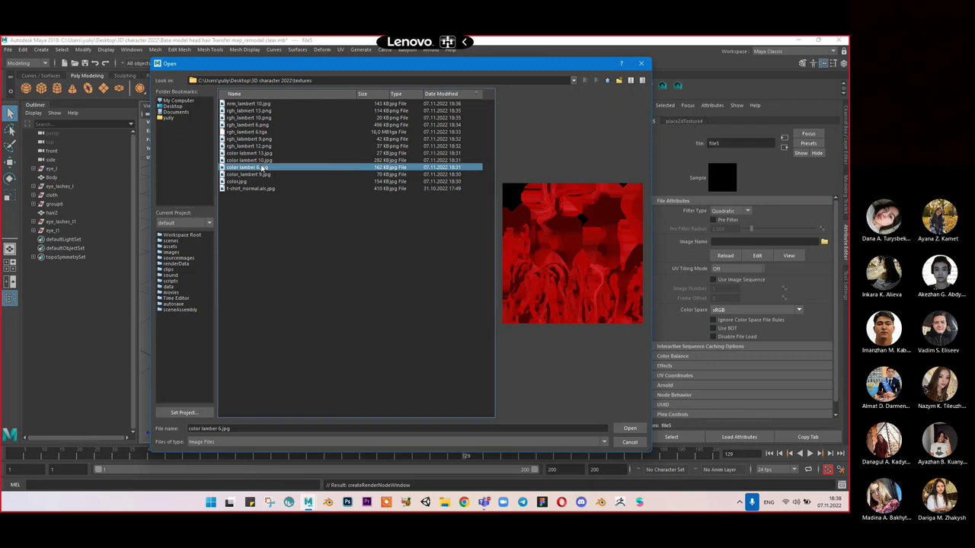
click(258, 131)
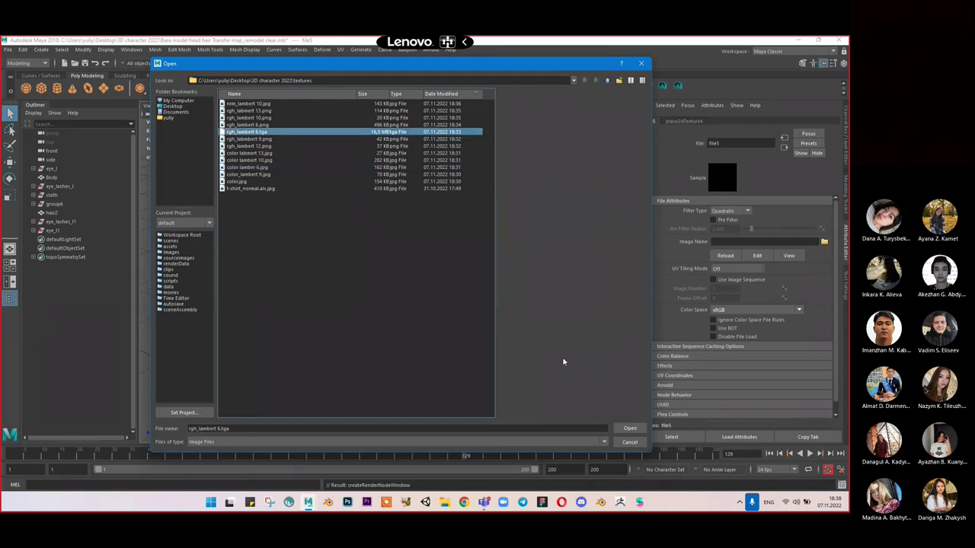
click(266, 166)
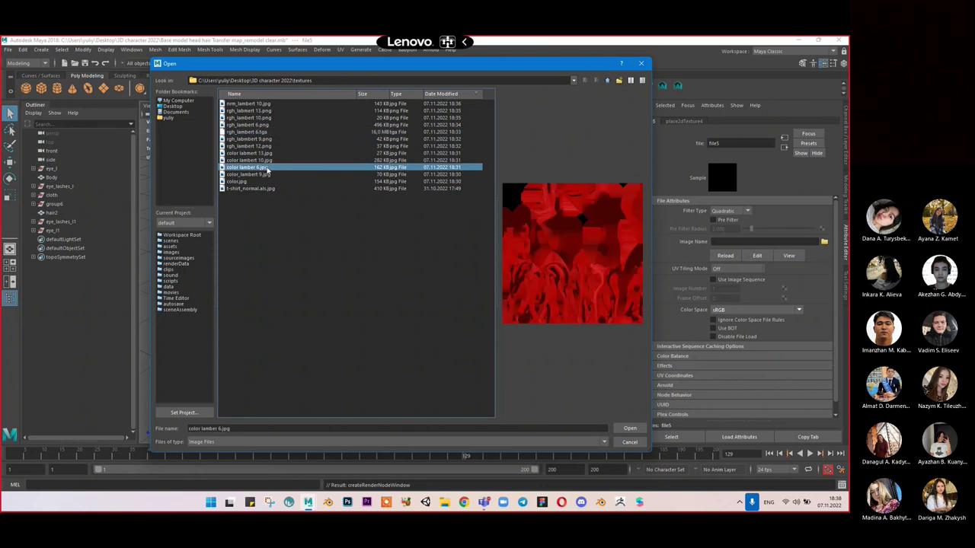
click(266, 126)
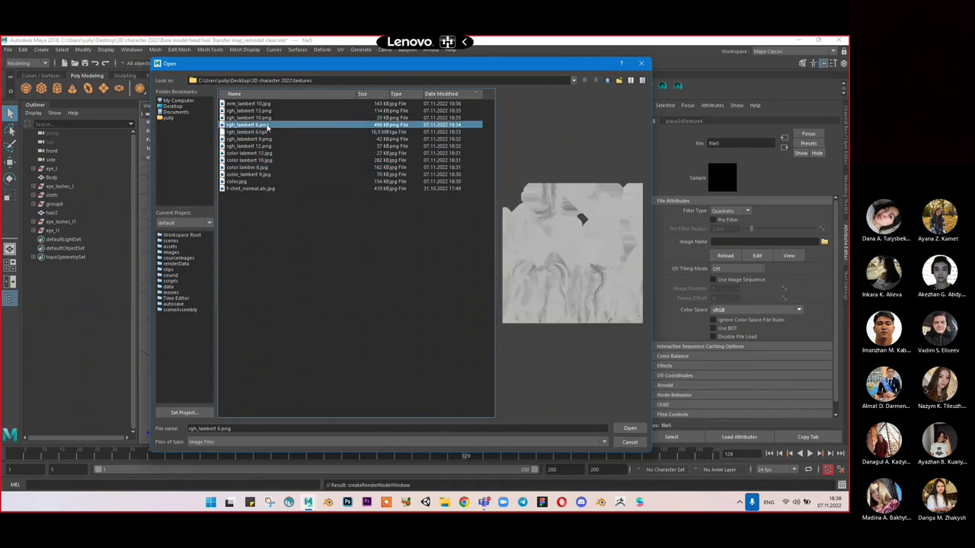
click(627, 427)
alt+drag(394, 183, 440, 227)
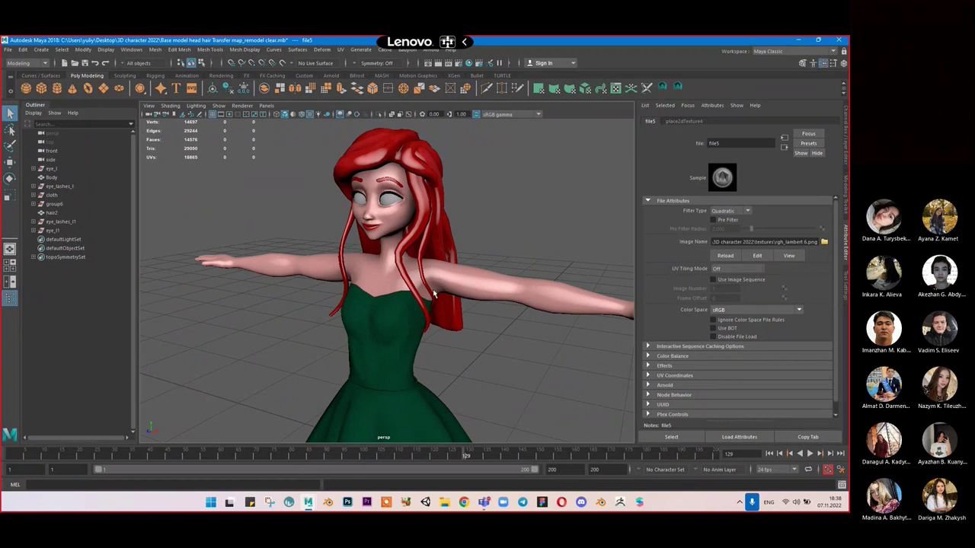
click(392, 326)
alt+drag(392, 326, 403, 282)
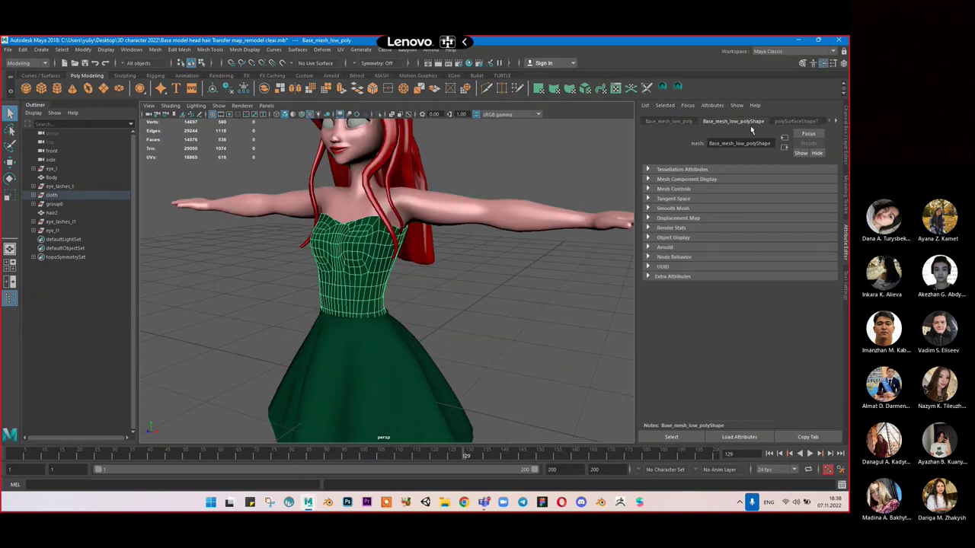
click(837, 121)
click(809, 122)
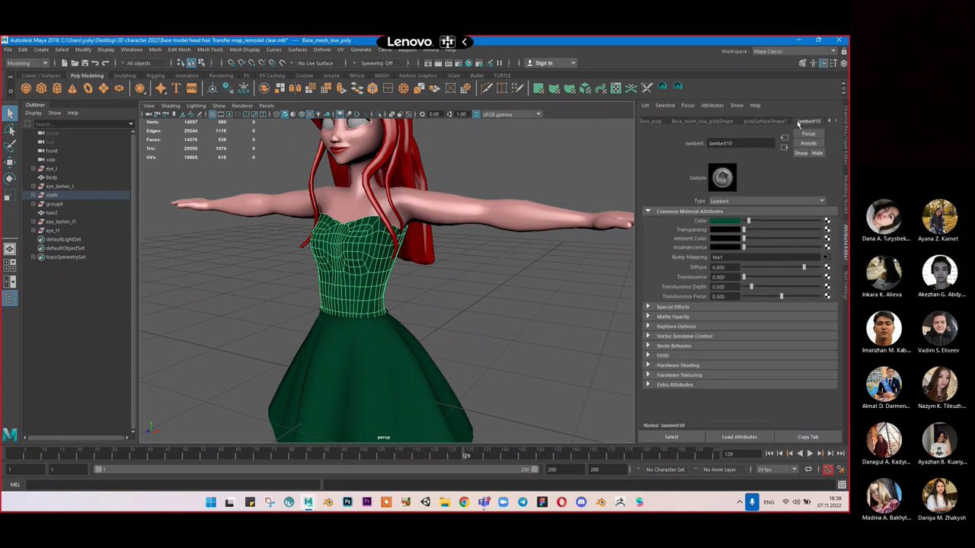
Step: Reselect the hair2 mesh and switch its Phong E material back to Lambert
alt+drag(500, 177, 364, 185)
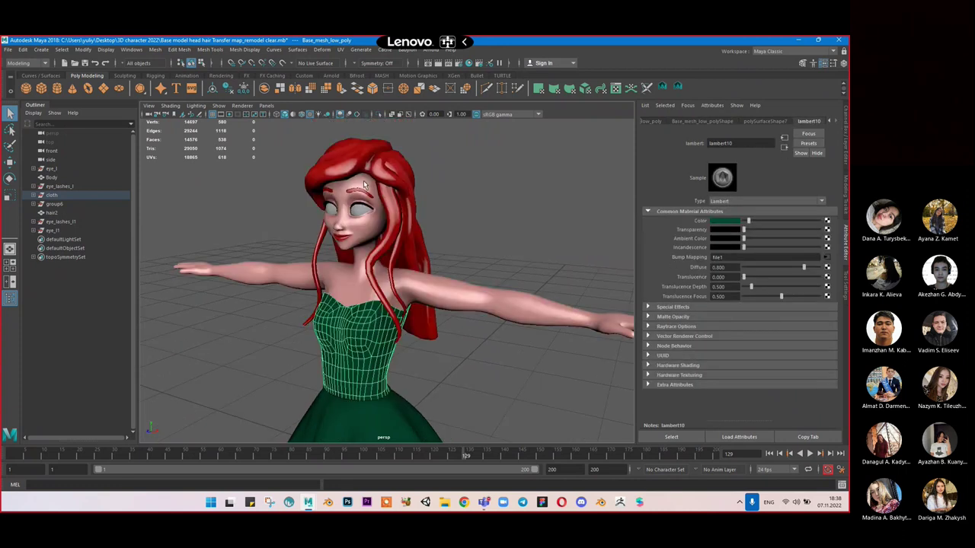
click(364, 185)
click(717, 121)
click(765, 199)
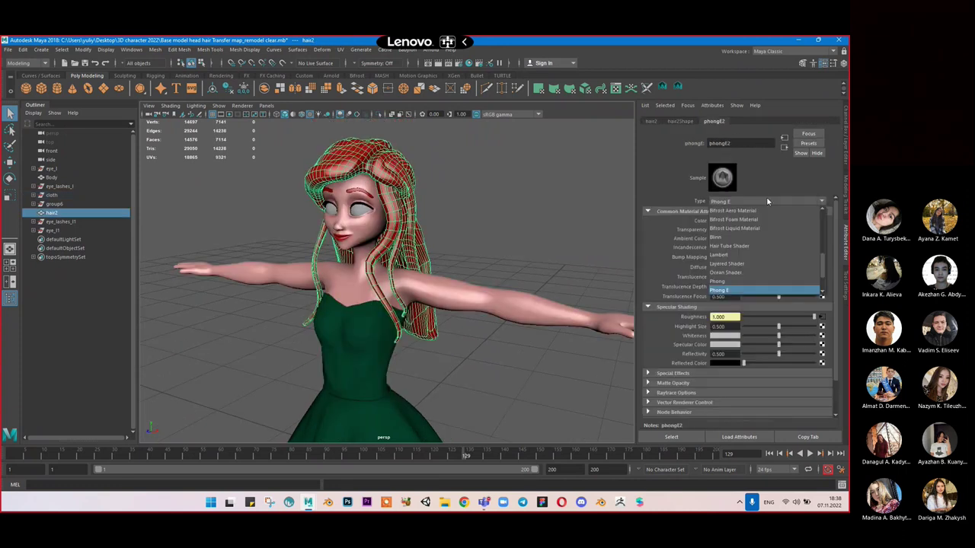
click(761, 225)
Step: Select the Body mesh and switch its Phong E material back to Lambert
alt+drag(459, 193, 482, 187)
click(481, 253)
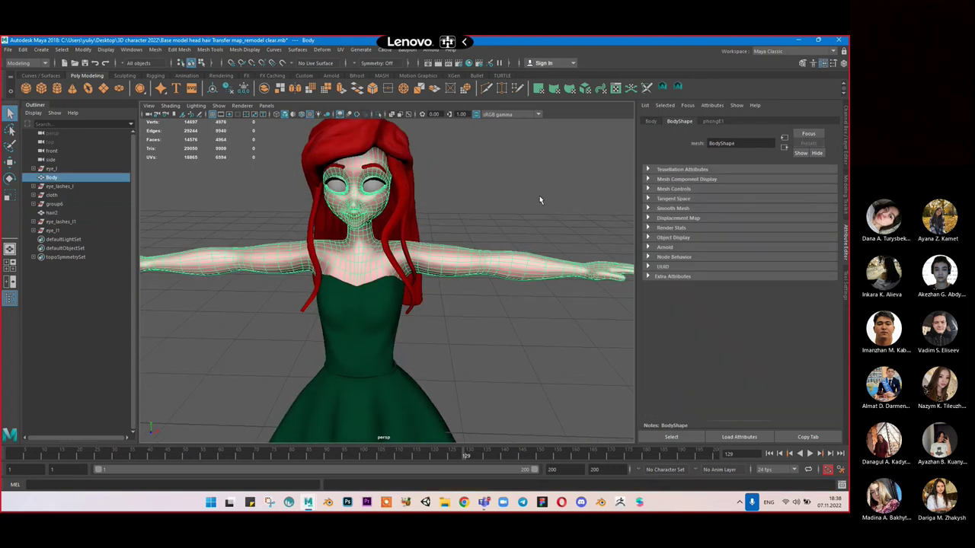
click(722, 122)
click(751, 201)
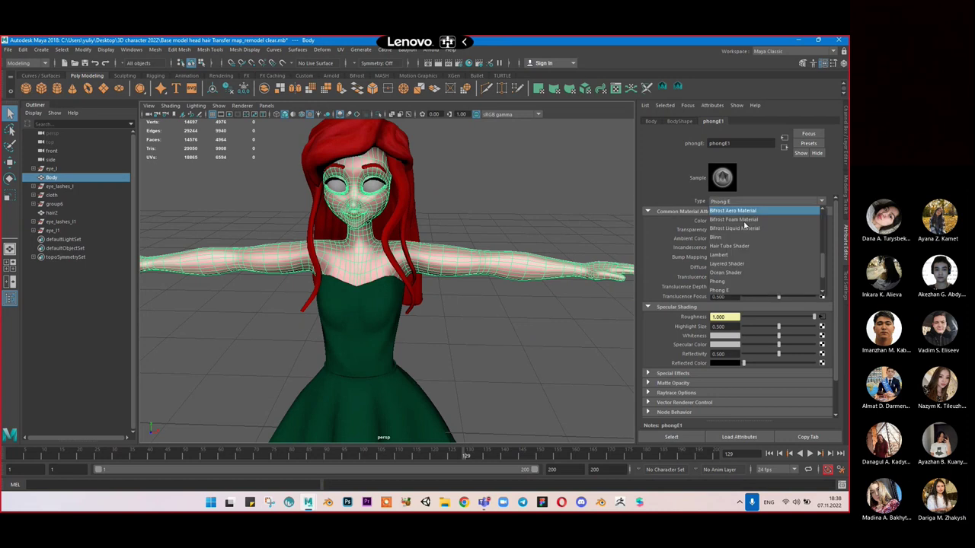
click(733, 255)
click(501, 174)
Step: Select the dress bodice and connect a File texture to the Color attribute of its lambert10 material
alt+drag(500, 180, 558, 181)
click(382, 269)
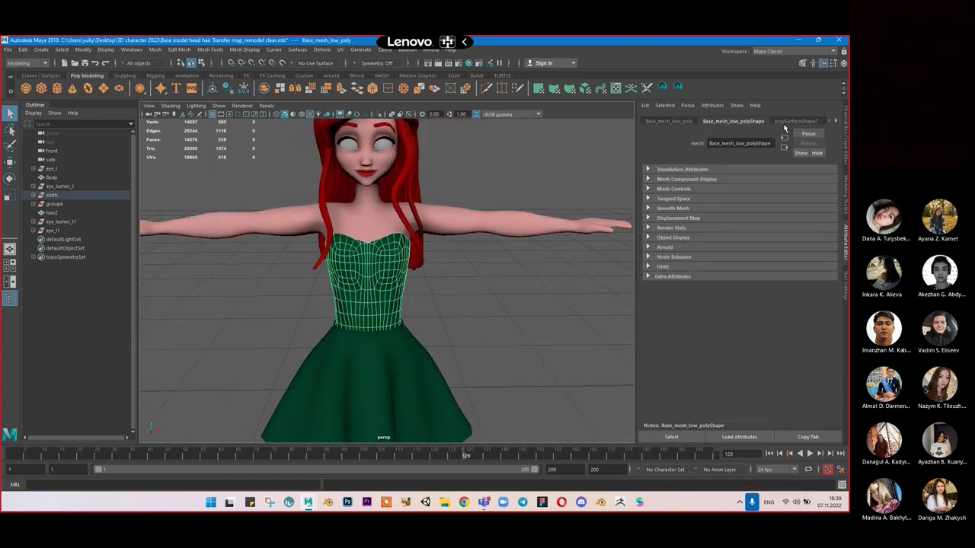
click(833, 120)
click(833, 121)
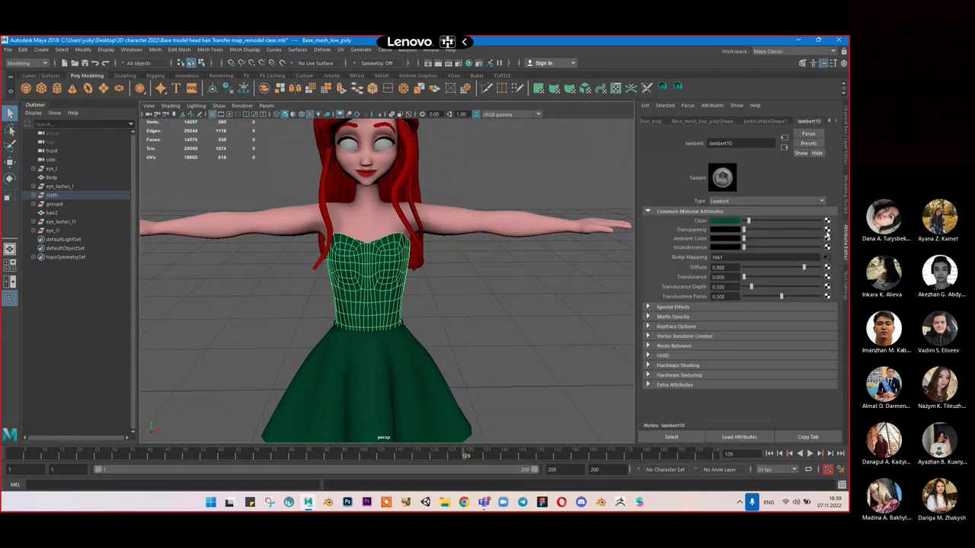
click(829, 223)
click(674, 115)
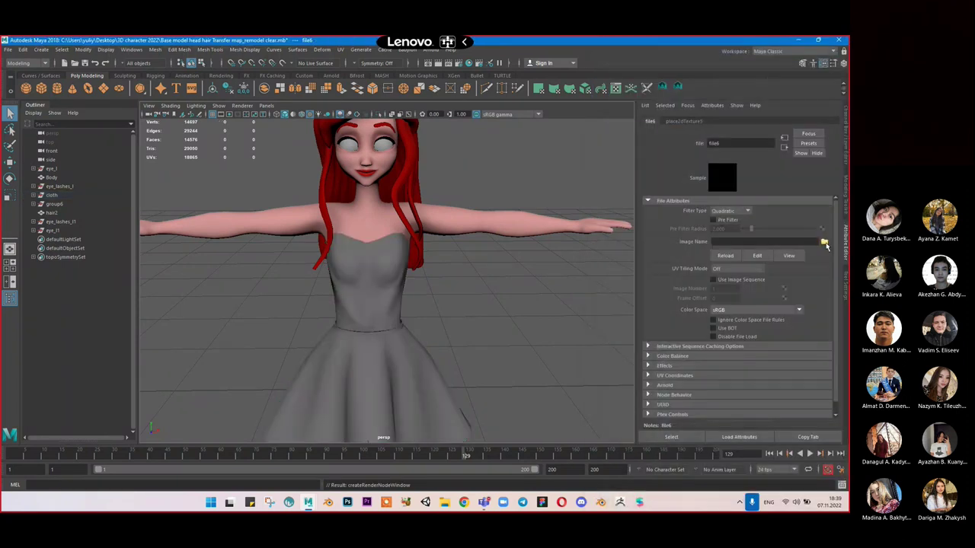
Step: Load color lambert 10.jpg from the textures folder as the image of the dress's color texture
click(823, 241)
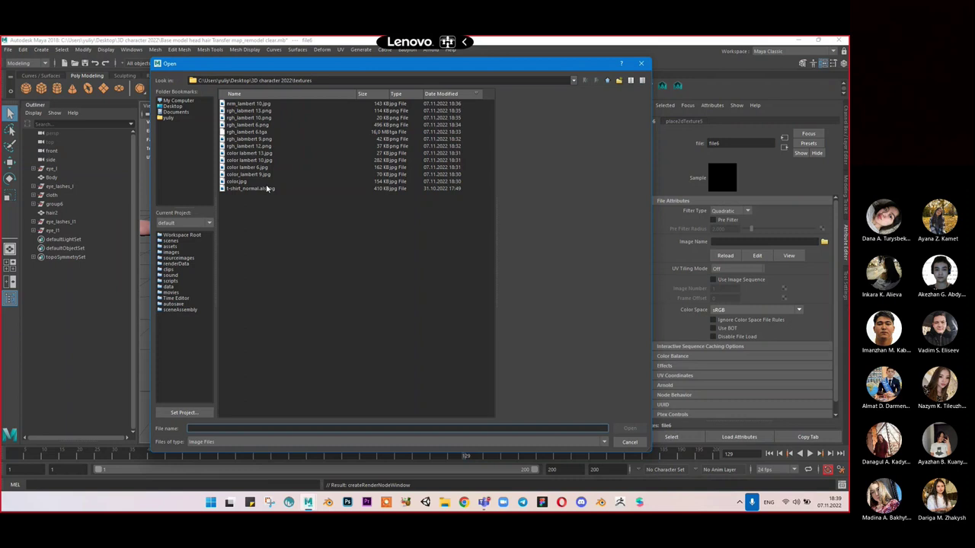
click(263, 160)
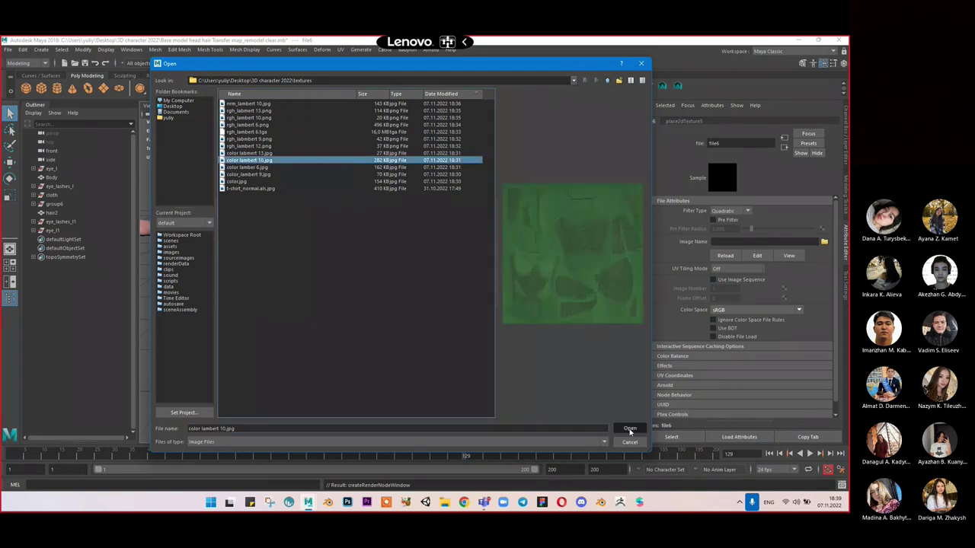
click(630, 428)
scroll(499, 215, up, 5)
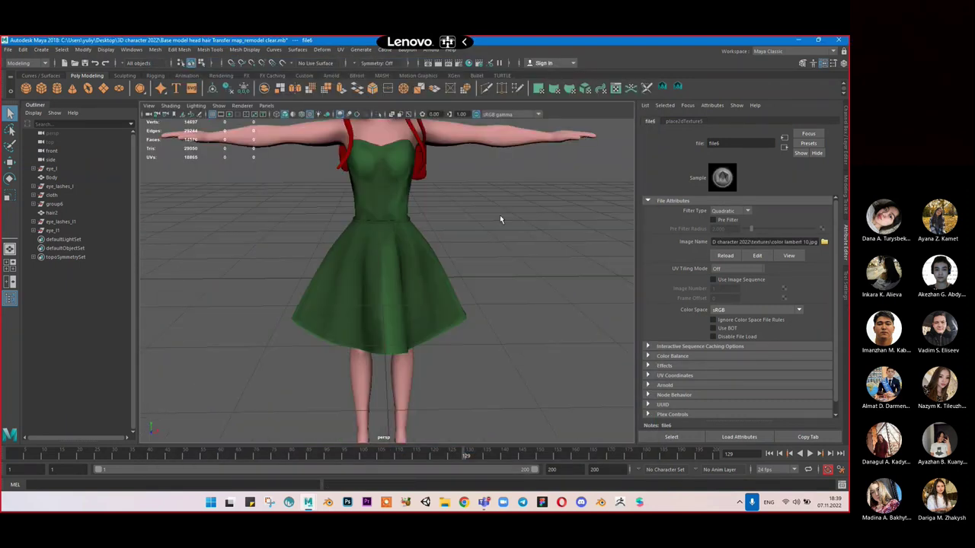
Step: Select the character's eye, connect a File texture to the Color of its lambert13 material and load color labmert 13.jpg
alt+drag(499, 219, 464, 269)
alt+middle_drag(450, 168, 419, 280)
scroll(424, 249, up, 3)
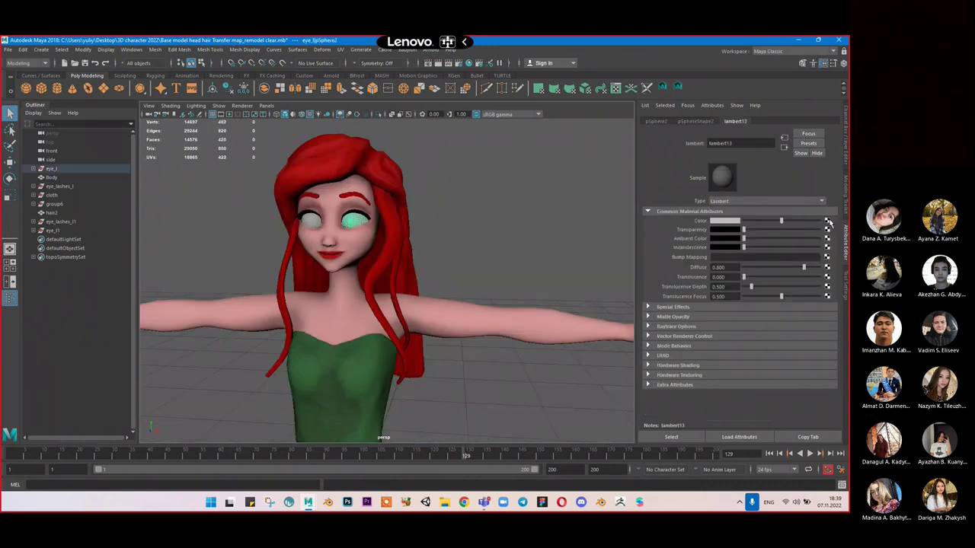
click(831, 228)
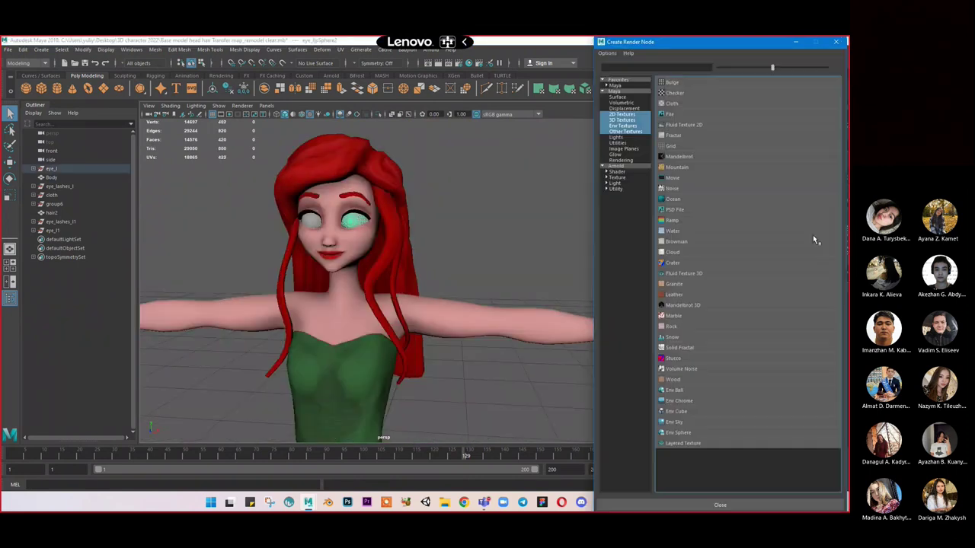
click(680, 114)
click(824, 241)
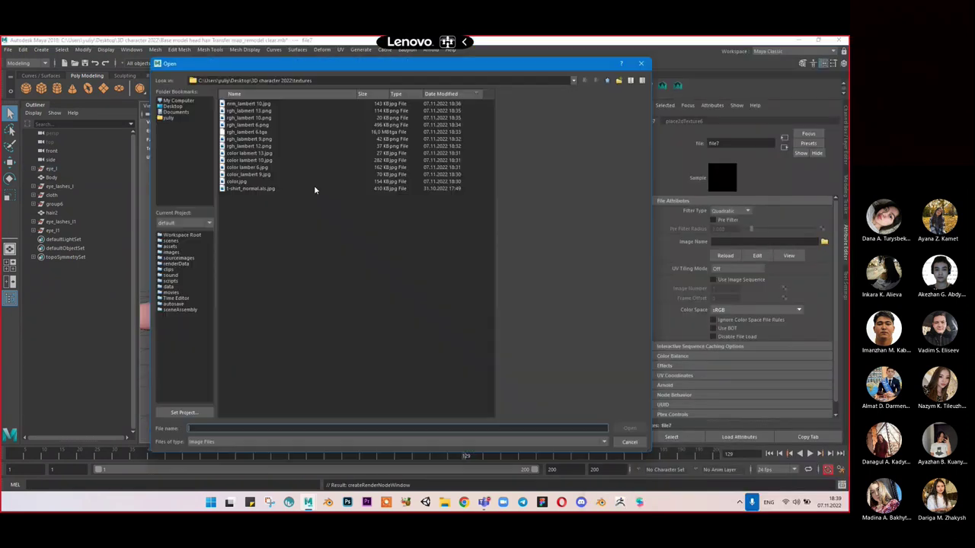
click(280, 153)
click(628, 428)
Step: Switch the eye's material to Phong E, lower its Roughness to 0.045 and deselect the eye
mouse_move(414, 216)
alt+mouse_down()
mouse_move(371, 219)
mouse_move(413, 212)
alt+mouse_up()
click(752, 202)
click(749, 272)
click(449, 188)
alt+drag(449, 188, 471, 183)
click(352, 224)
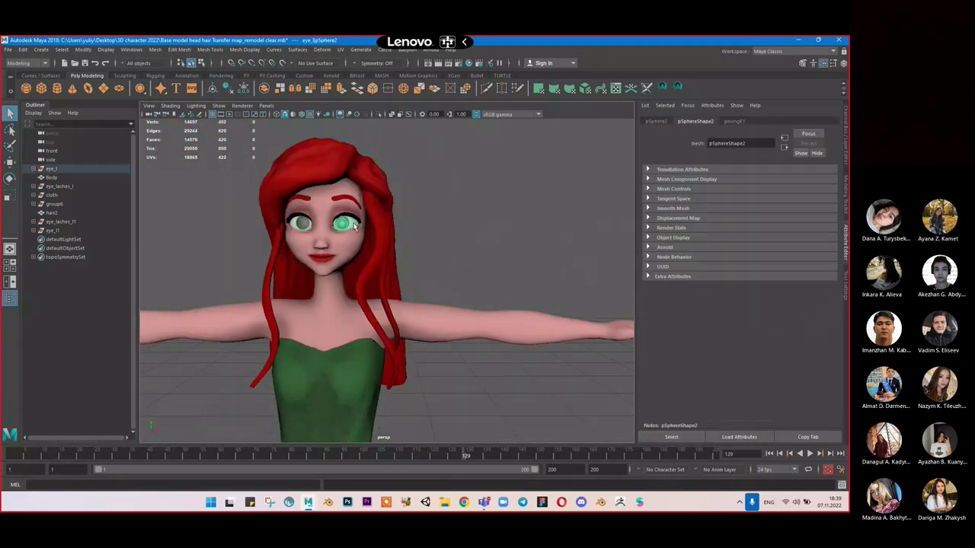
click(735, 122)
mouse_move(778, 316)
mouse_down()
mouse_move(836, 325)
mouse_move(723, 324)
mouse_move(747, 321)
mouse_up()
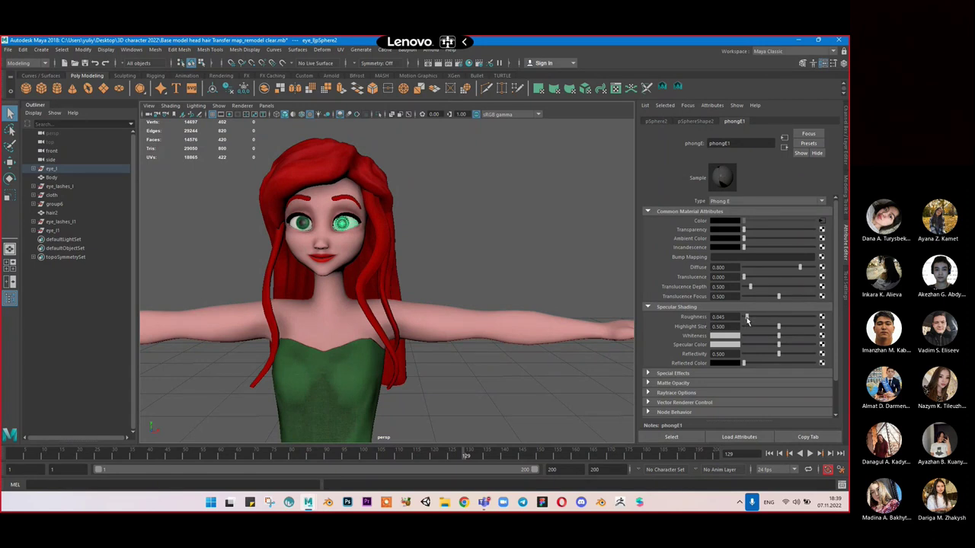
click(495, 233)
alt+drag(494, 232, 530, 203)
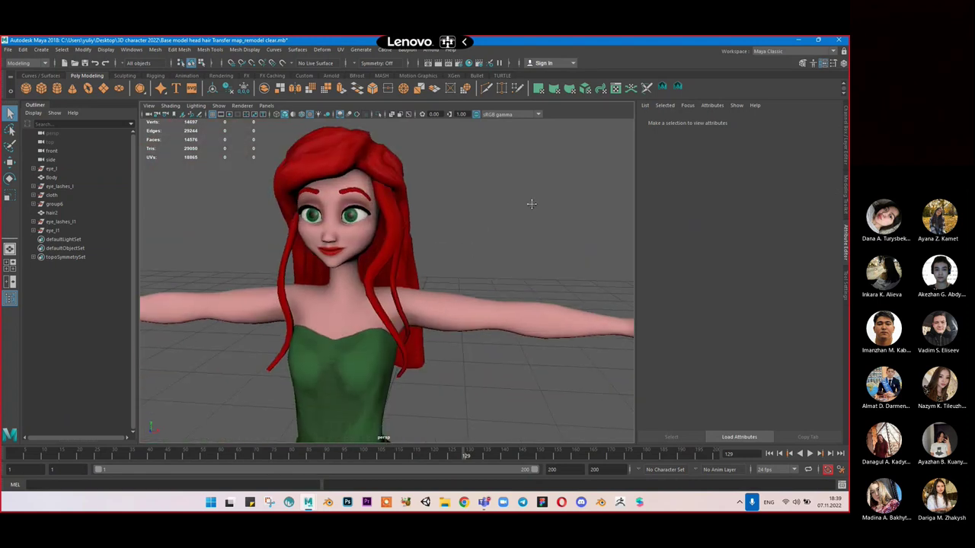
Step: View the whole textured character, then select the dress bodice and look through its attributes
alt+middle_drag(531, 204, 564, 130)
scroll(551, 267, down, 8)
alt+middle_drag(543, 296, 525, 247)
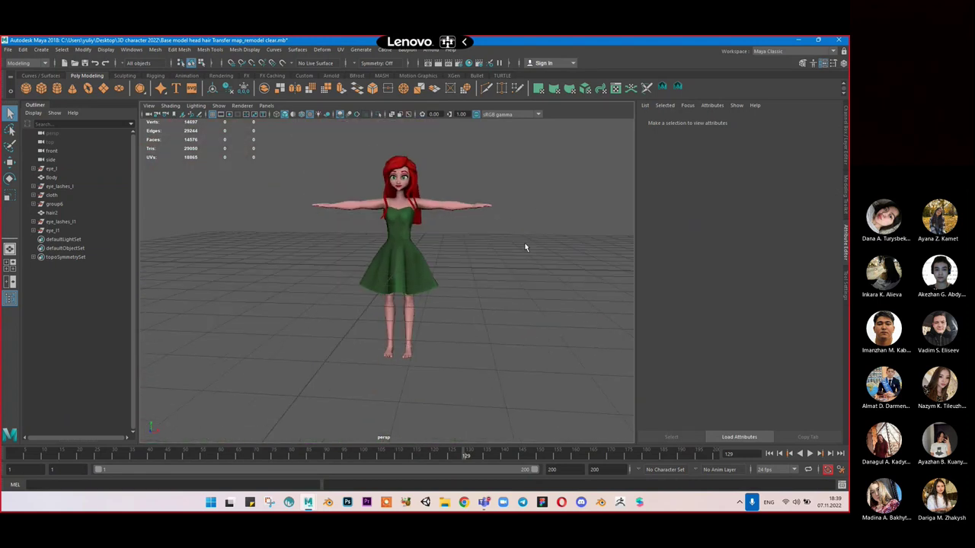
scroll(450, 181, up, 5)
scroll(450, 180, down, 2)
click(402, 283)
scroll(419, 263, up, 5)
click(422, 228)
click(797, 120)
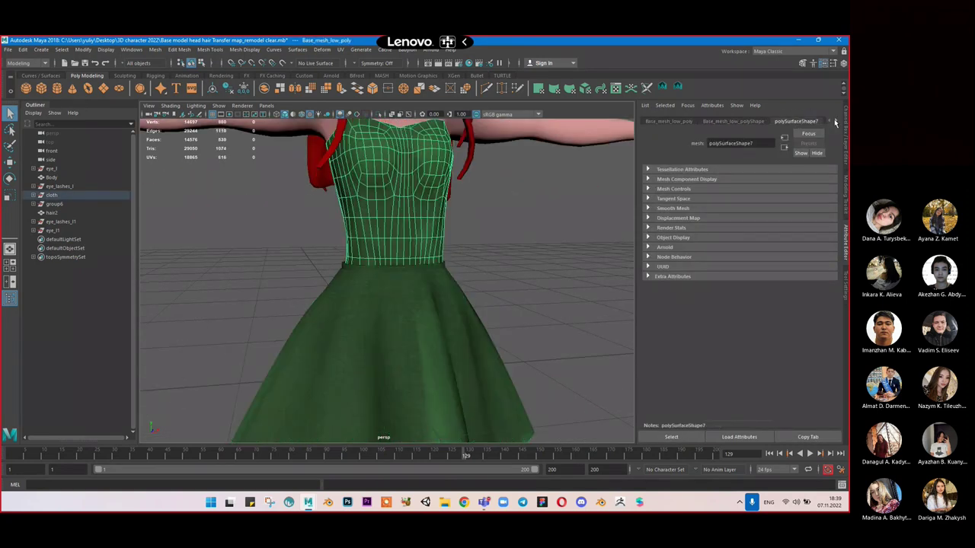
Step: Switch to File Explorer, browse to the textures folder inside 3D character 2022 and open nrm_lambert 10.jpg
click(443, 503)
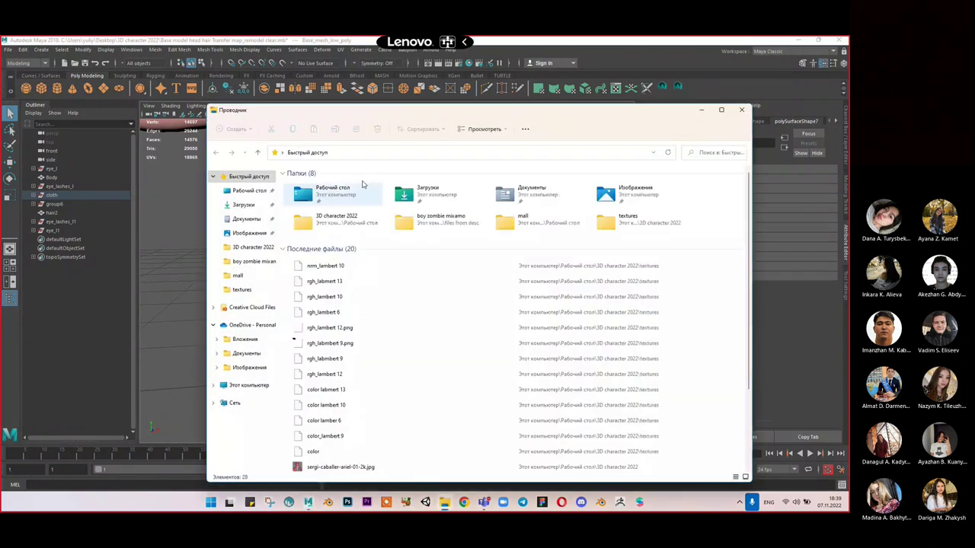
double_click(331, 219)
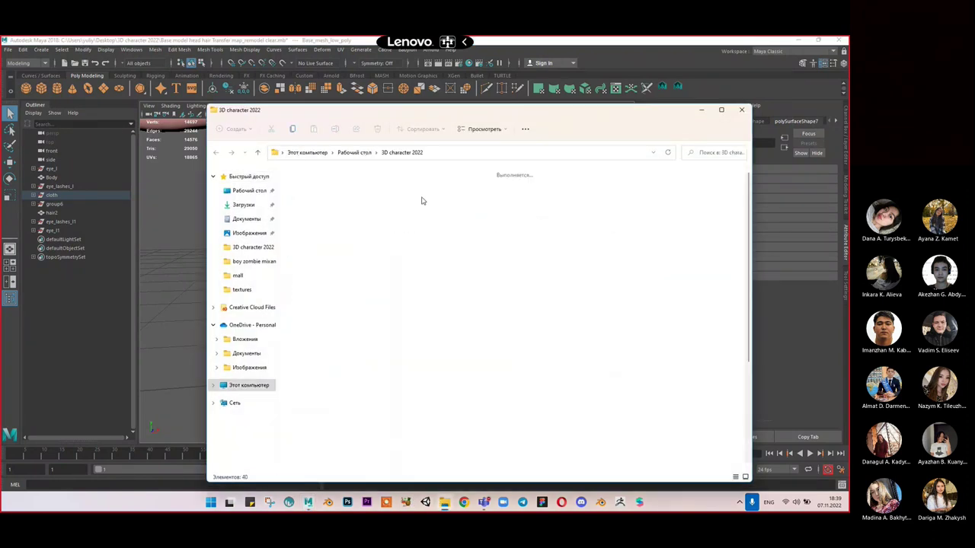
double_click(377, 196)
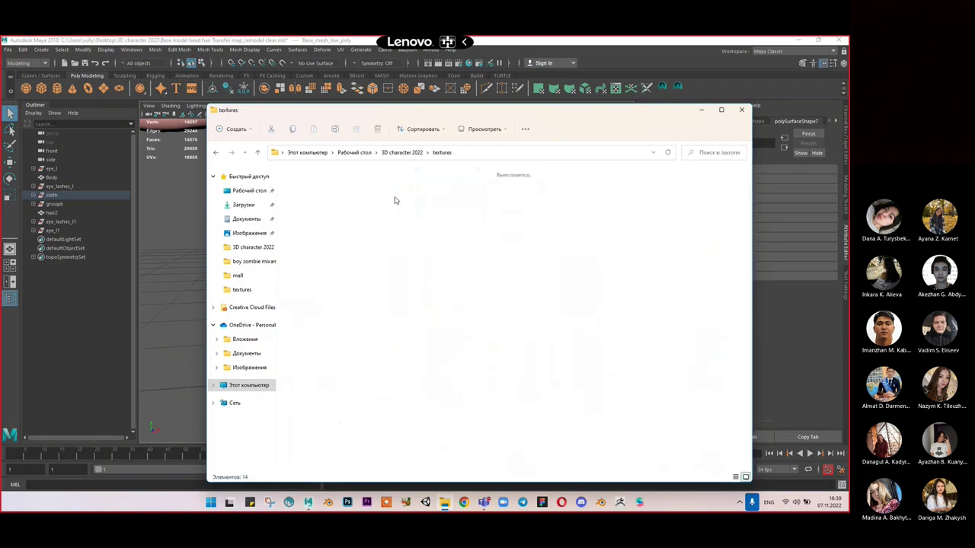
click(461, 248)
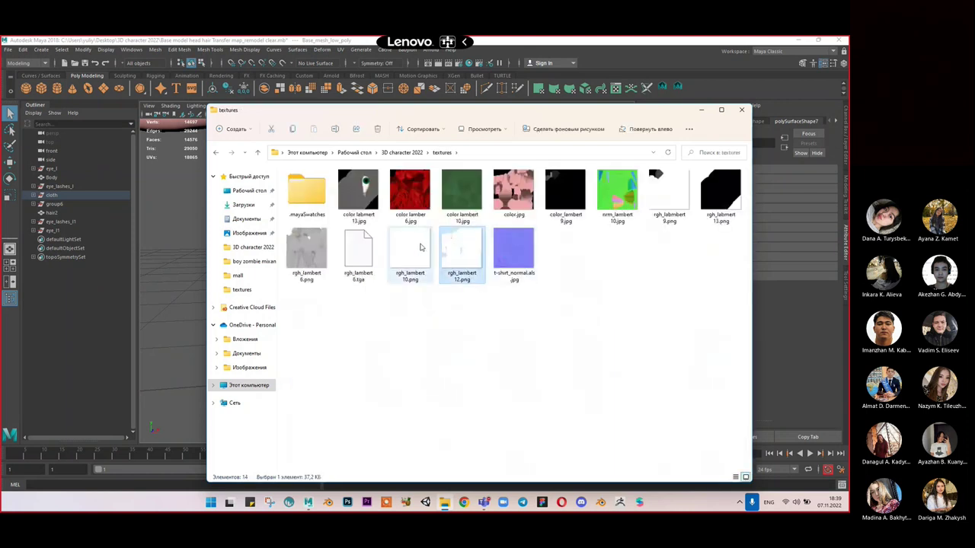
double_click(609, 196)
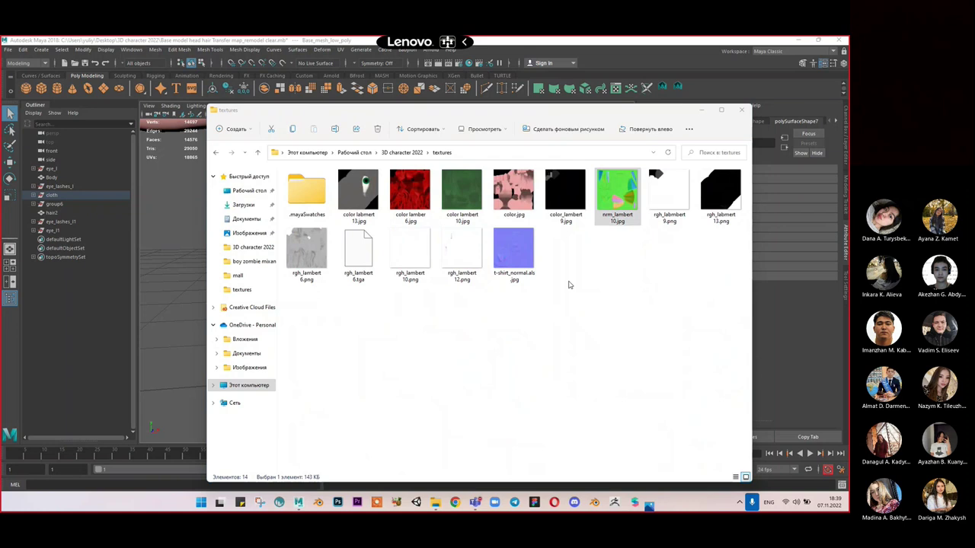
Step: Examine the dress pieces in the nrm_lambert 10.jpg normal map, close the image and return to Maya
scroll(448, 281, up, 1)
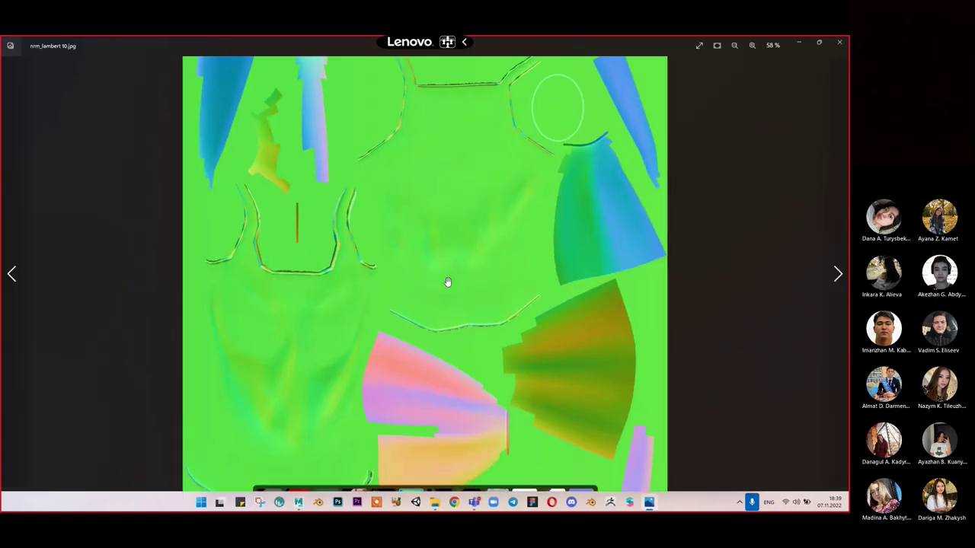
scroll(447, 282, up, 1)
drag(435, 274, 442, 166)
scroll(574, 414, up, 4)
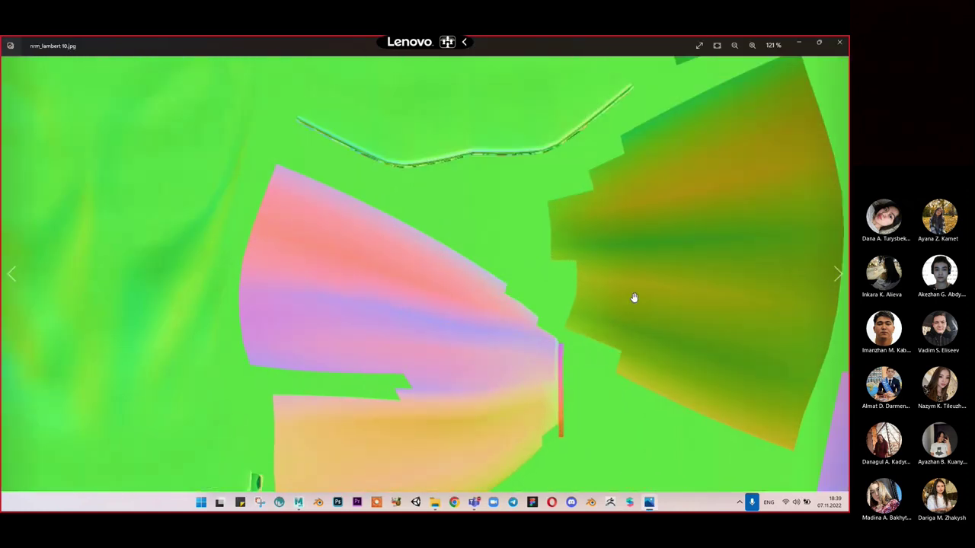
scroll(614, 283, down, 3)
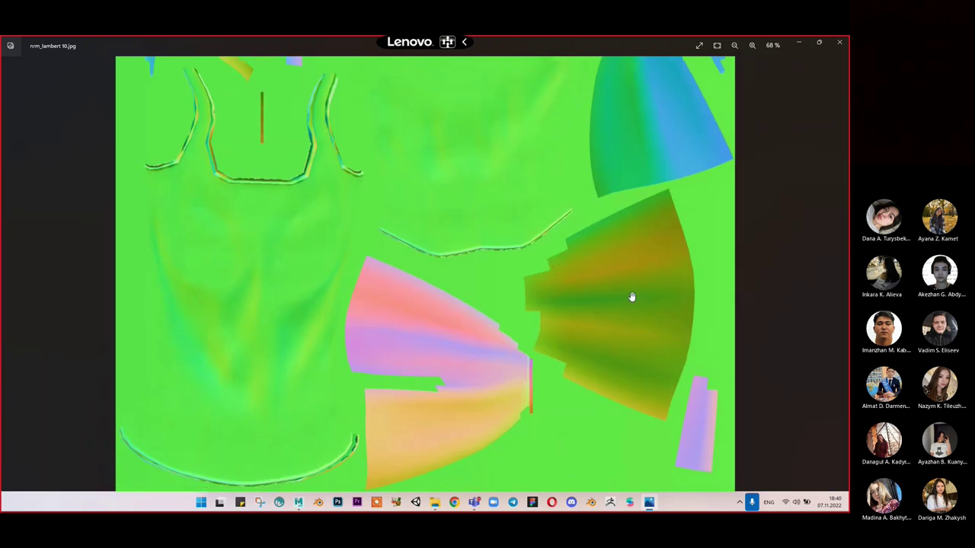
scroll(221, 270, down, 2)
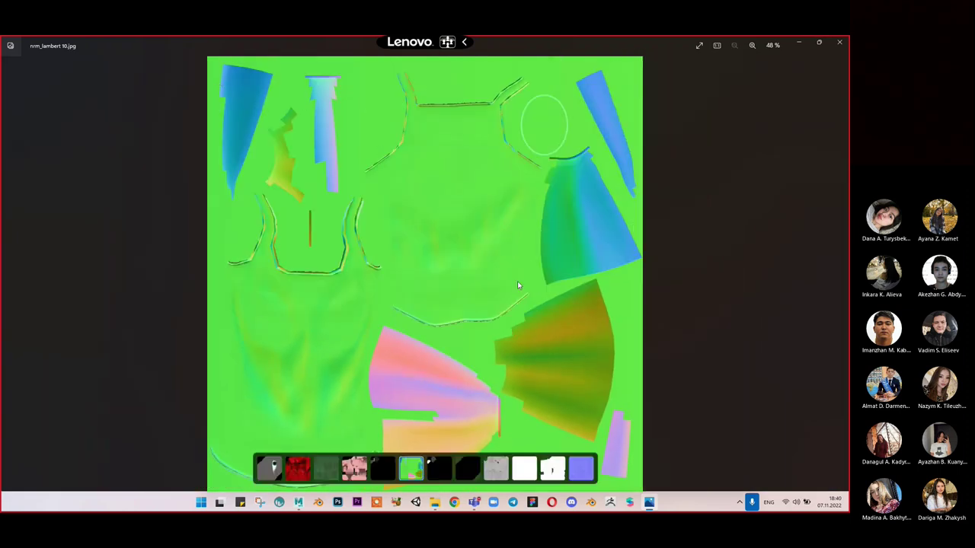
scroll(229, 101, up, 4)
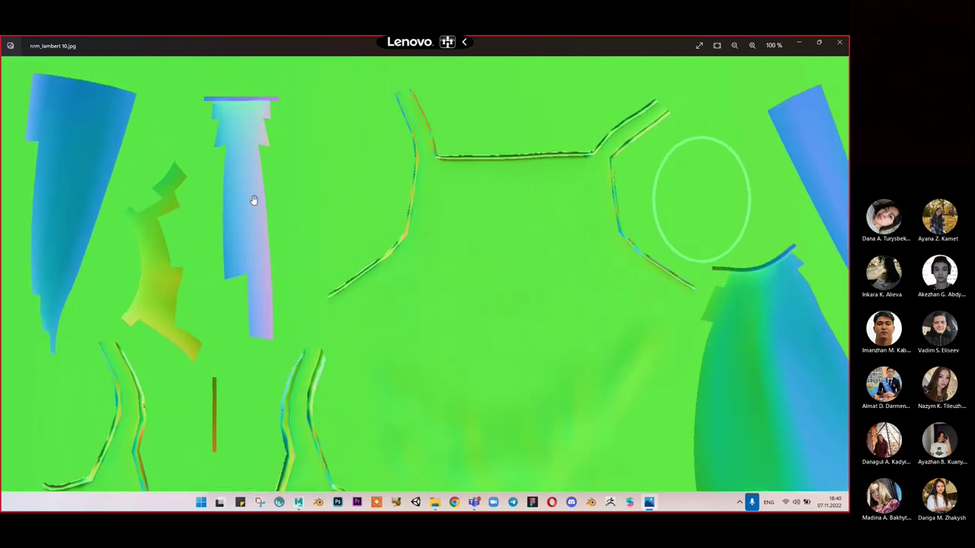
scroll(183, 161, up, 2)
scroll(218, 153, down, 5)
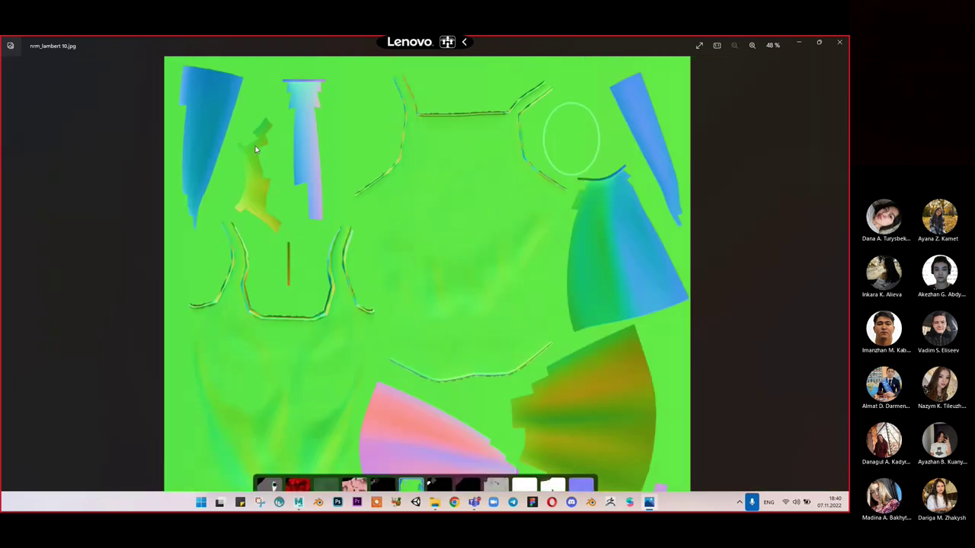
click(839, 41)
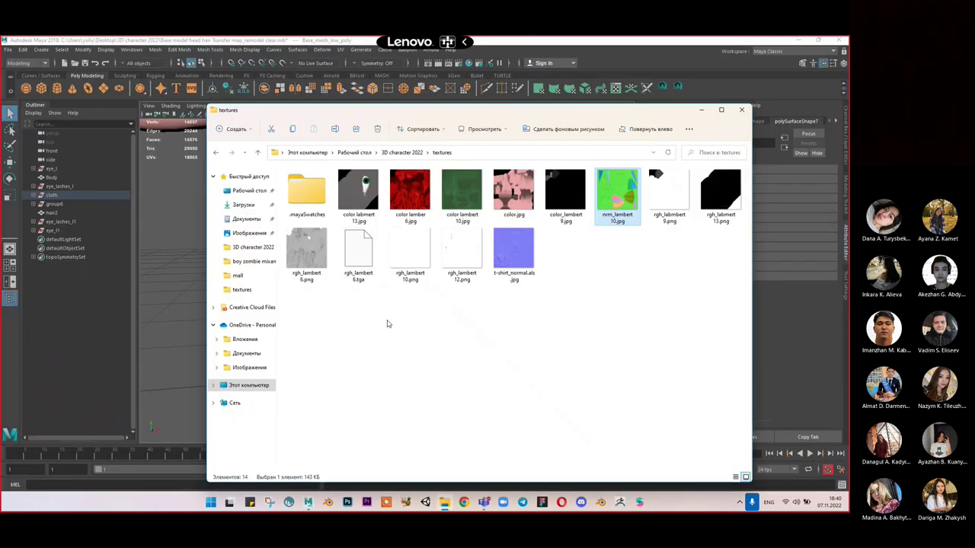
click(513, 251)
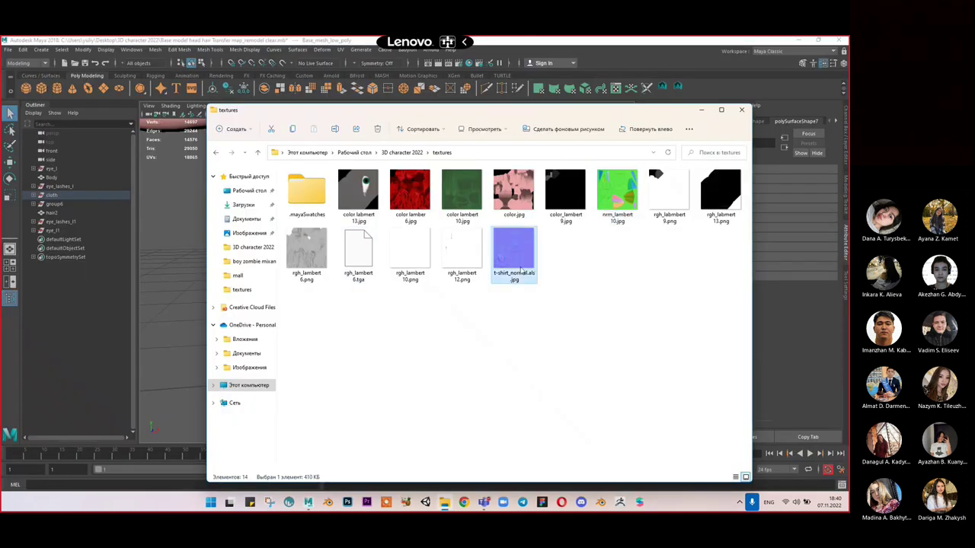
click(700, 112)
Step: Clear the selection and inspect the textured character from different angles, close up and at full length
scroll(513, 267, down, 3)
click(477, 244)
scroll(477, 244, up, 5)
alt+drag(477, 244, 485, 244)
alt+middle_drag(485, 244, 471, 295)
alt+drag(471, 295, 437, 292)
scroll(464, 244, down, 4)
mouse_move(464, 246)
alt+mouse_down()
mouse_move(444, 322)
mouse_move(357, 297)
mouse_move(462, 309)
mouse_move(461, 230)
alt+mouse_up()
scroll(472, 300, up, 6)
alt+drag(473, 298, 474, 271)
scroll(474, 271, down, 6)
scroll(515, 216, down, 3)
alt+drag(507, 215, 480, 300)
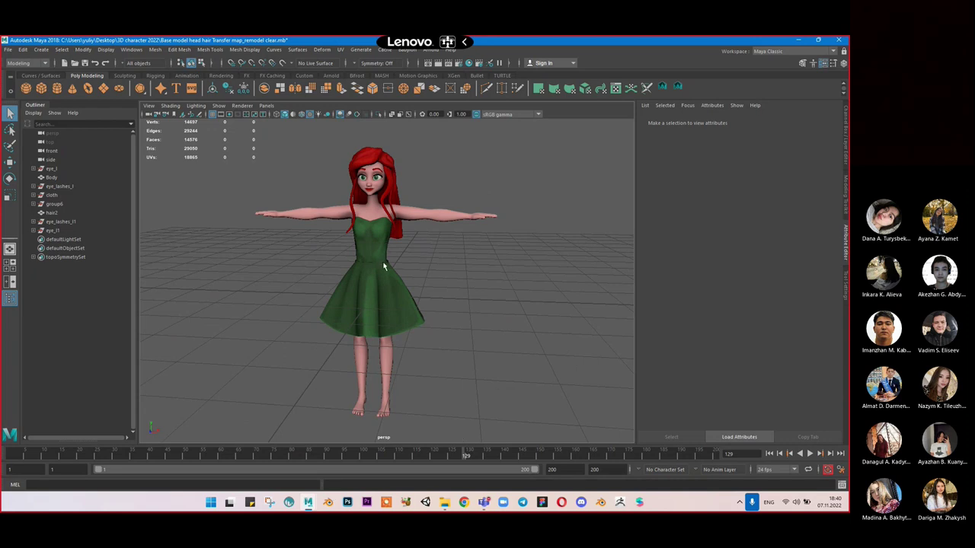
scroll(337, 166, up, 1)
scroll(350, 167, down, 4)
scroll(426, 252, up, 4)
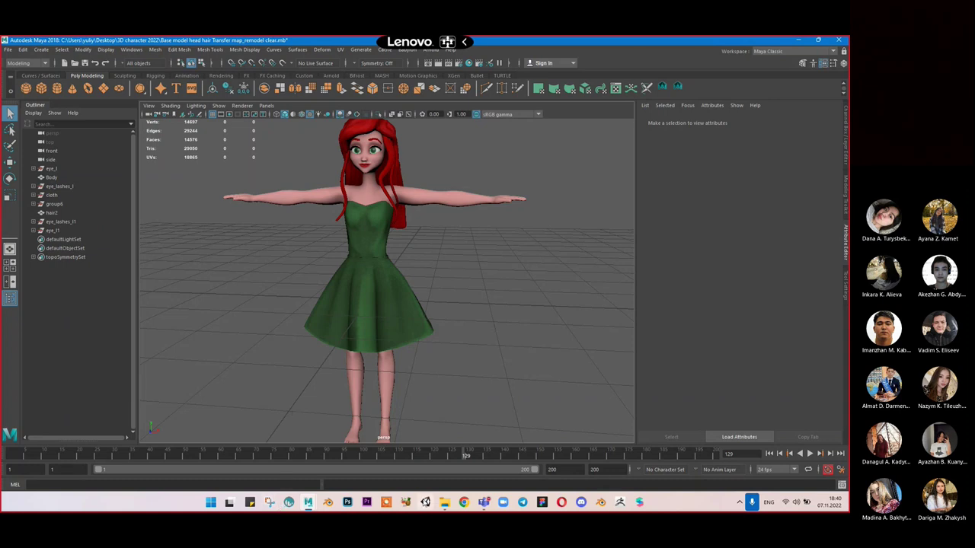
Step: Open color labmert 13.jpg from the textures folder in File Explorer and examine the painted iris and pupil
click(444, 502)
click(632, 322)
click(361, 195)
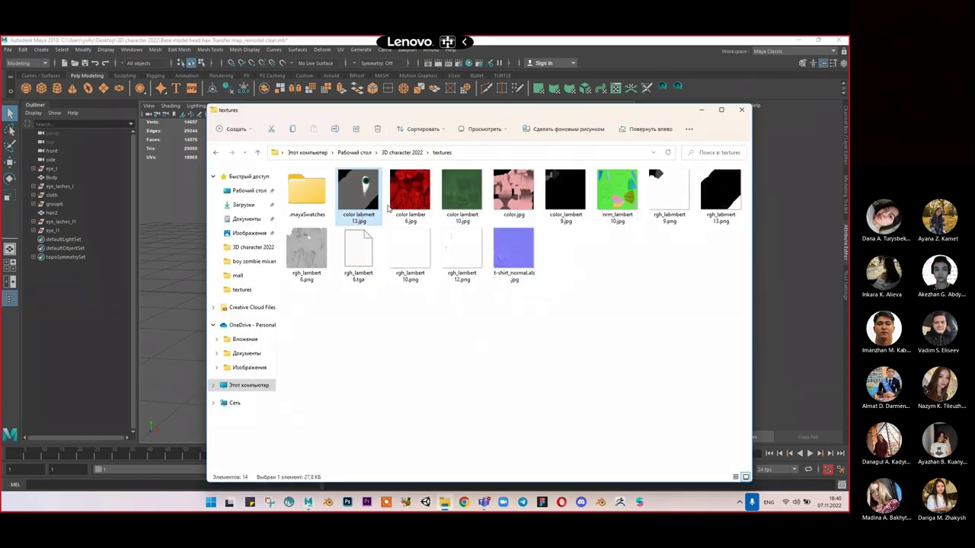
double_click(379, 200)
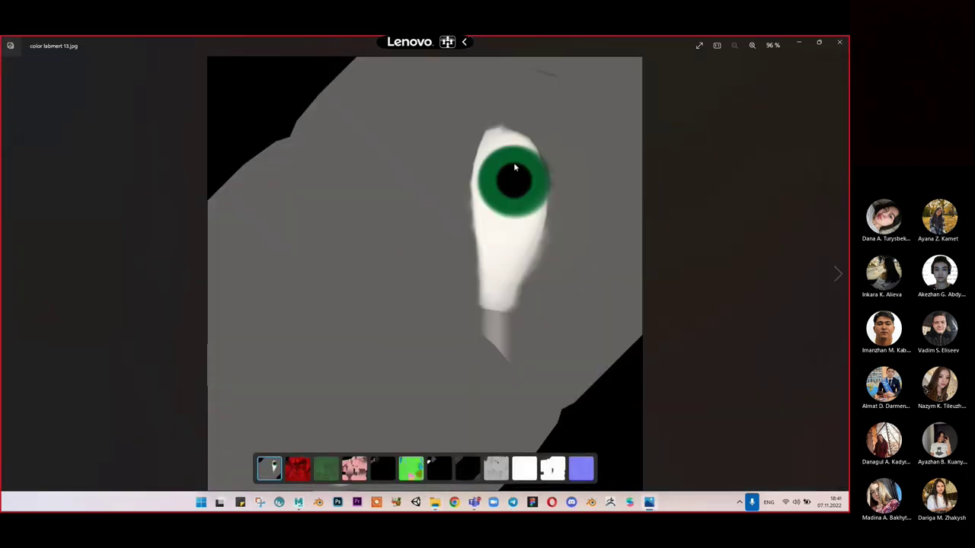
scroll(523, 154, up, 2)
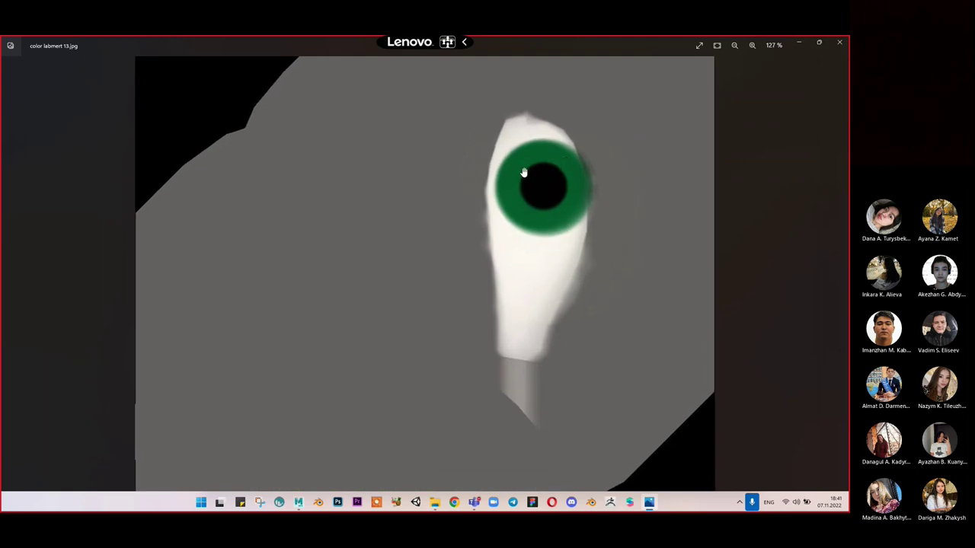
scroll(536, 228, down, 2)
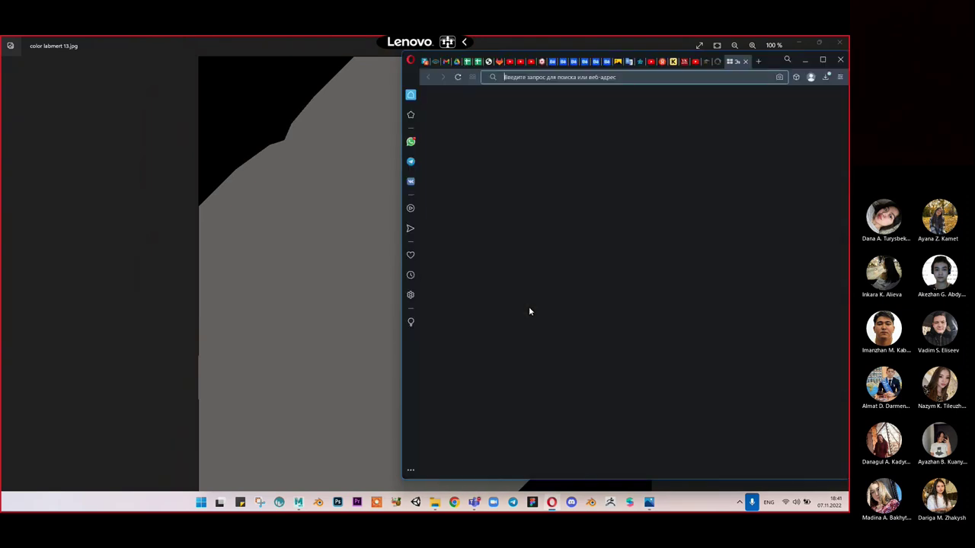
Step: Maximize the Opera browser window and search the web for "eye color texture"
click(821, 60)
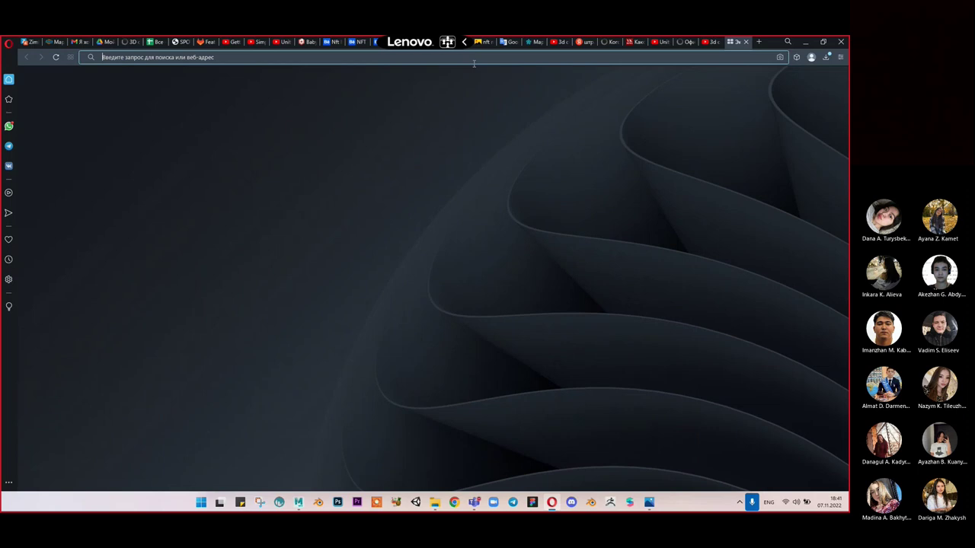
text(t)
key(BackSpace)
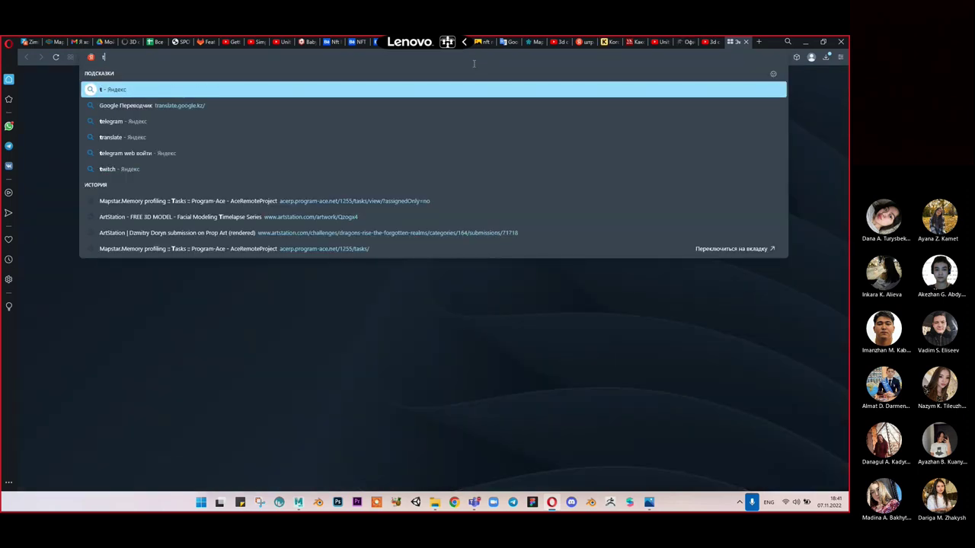
key(BackSpace)
text(eye c)
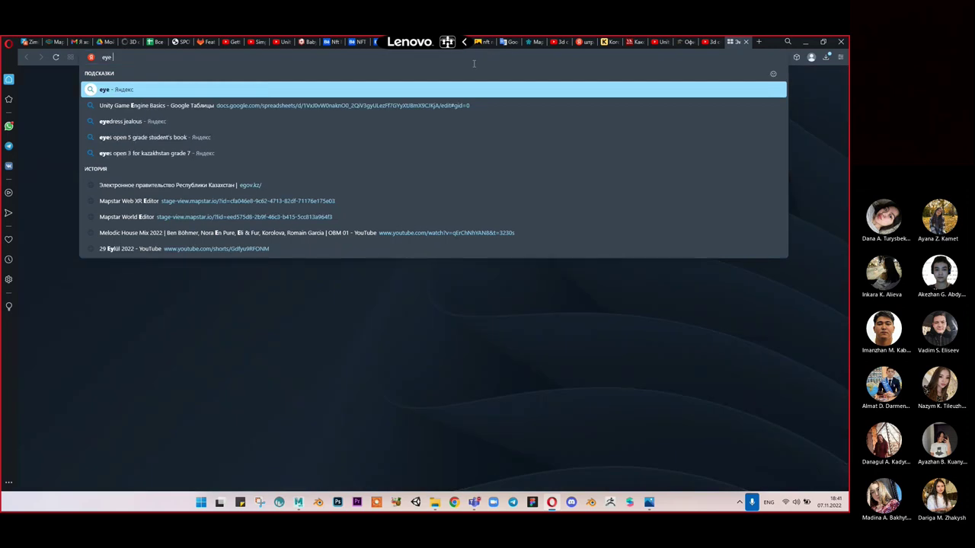
text(olor texture)
key(Return)
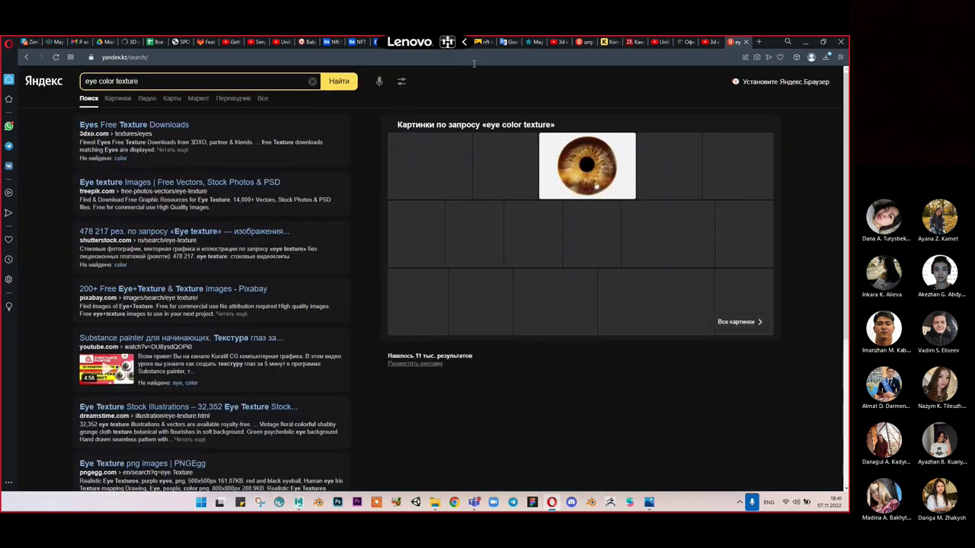
Step: Open the green iris photo on black from the image results and save it as "eye texture raw" in the 3D character 2022 textures folder
click(437, 179)
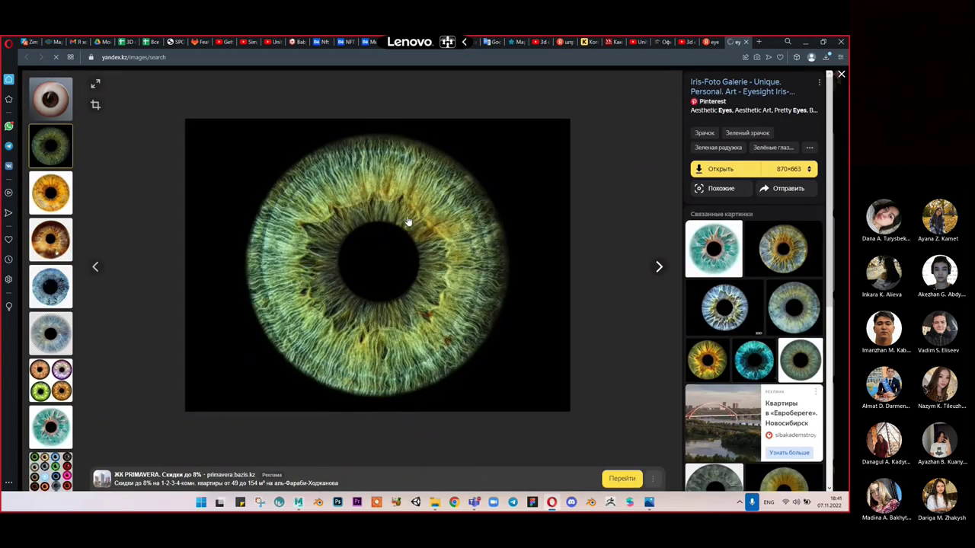
right_click(415, 220)
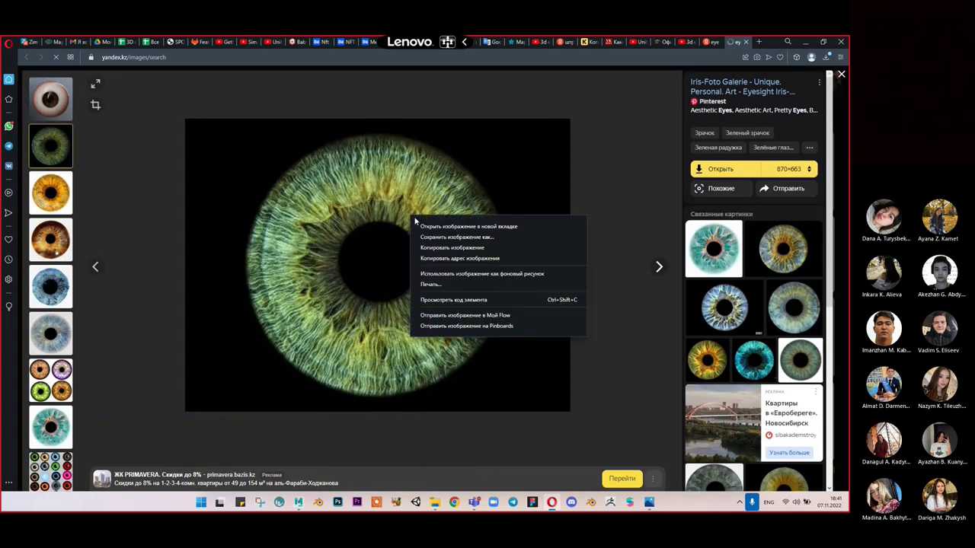
click(452, 237)
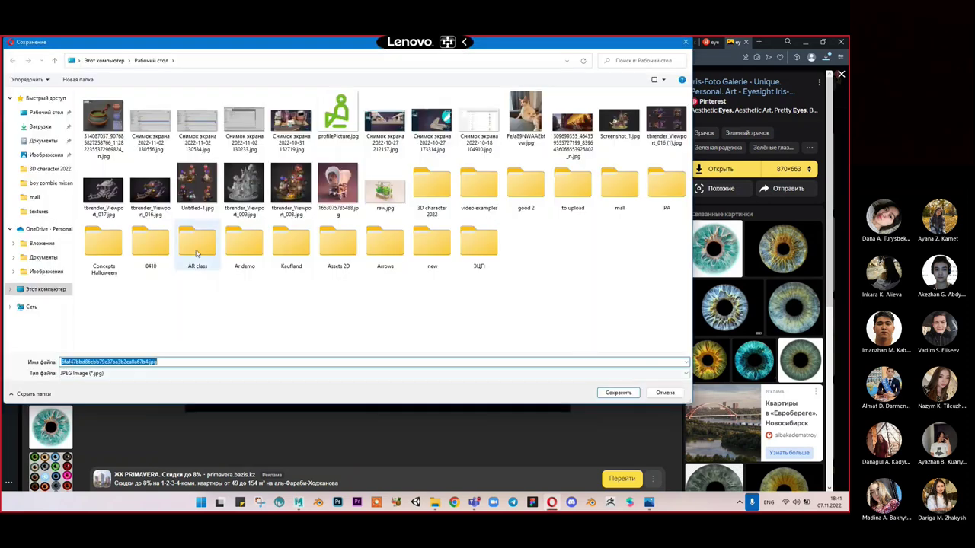
double_click(439, 217)
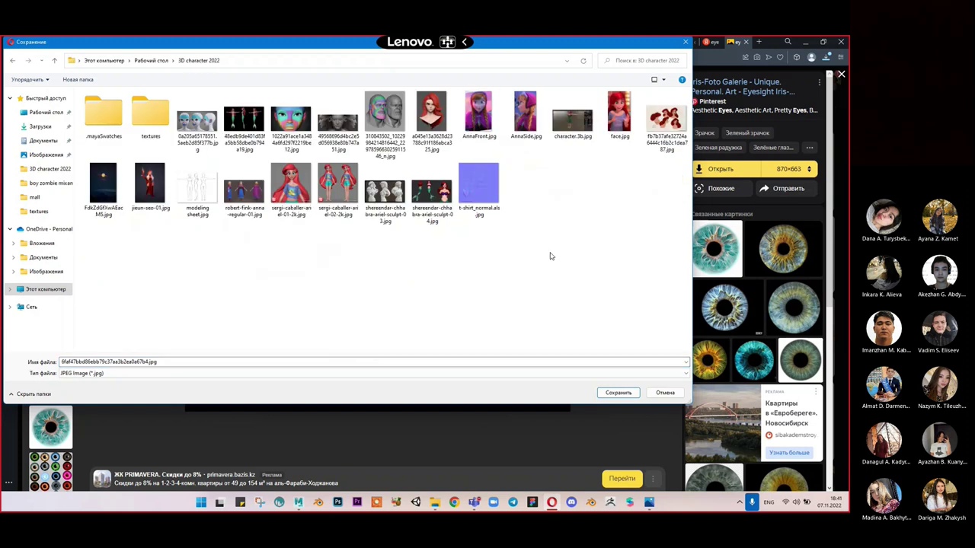
click(613, 393)
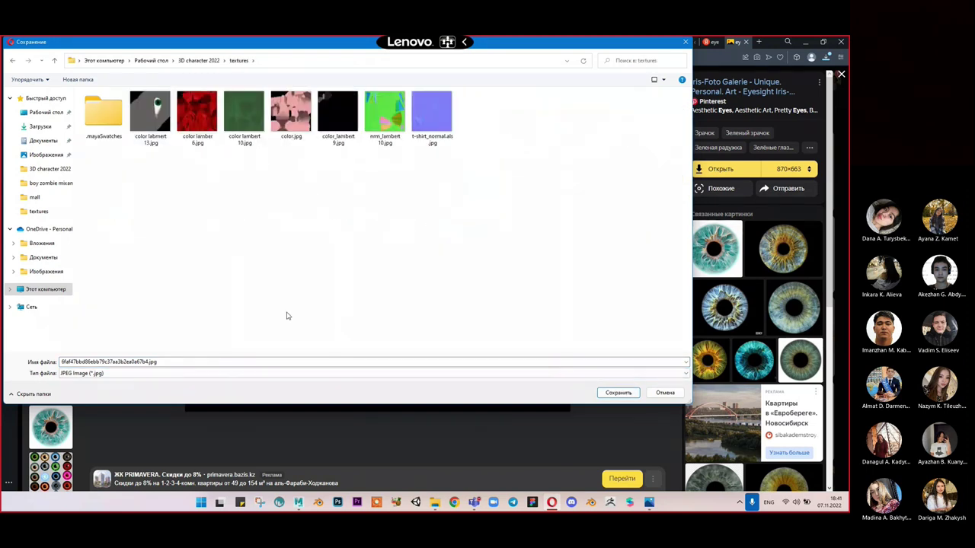
text(ye)
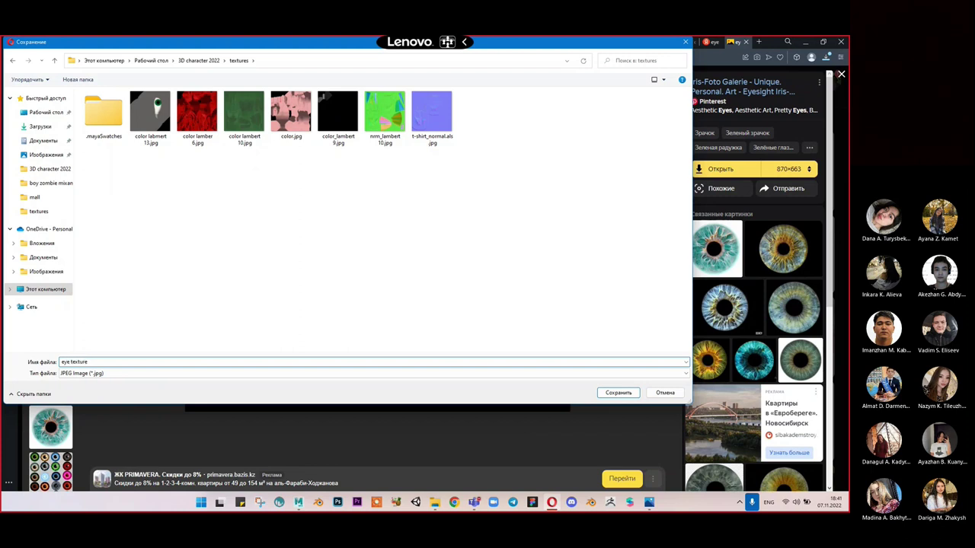
text(texture raw)
key(Return)
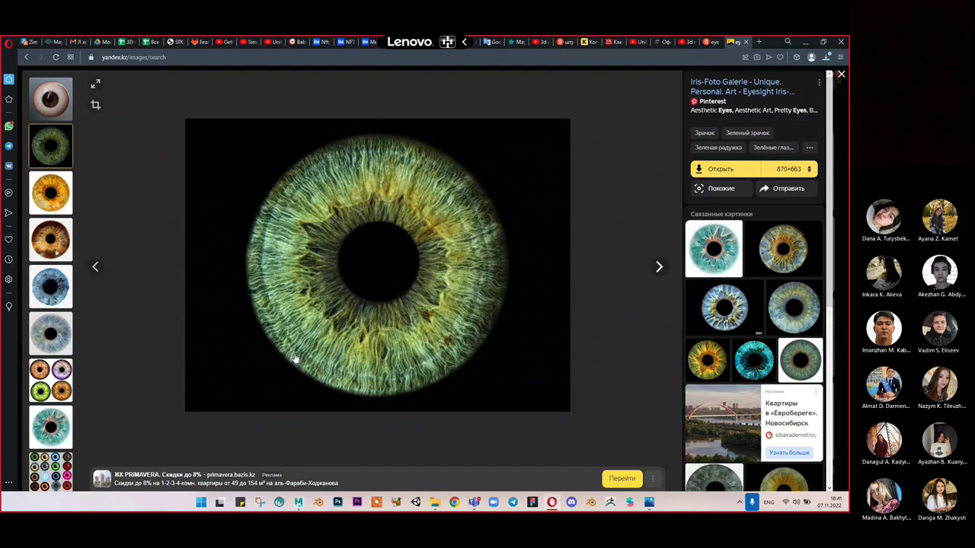
Step: Minimize the browser, check the textures folder in File Explorer and launch Photoshop
click(806, 42)
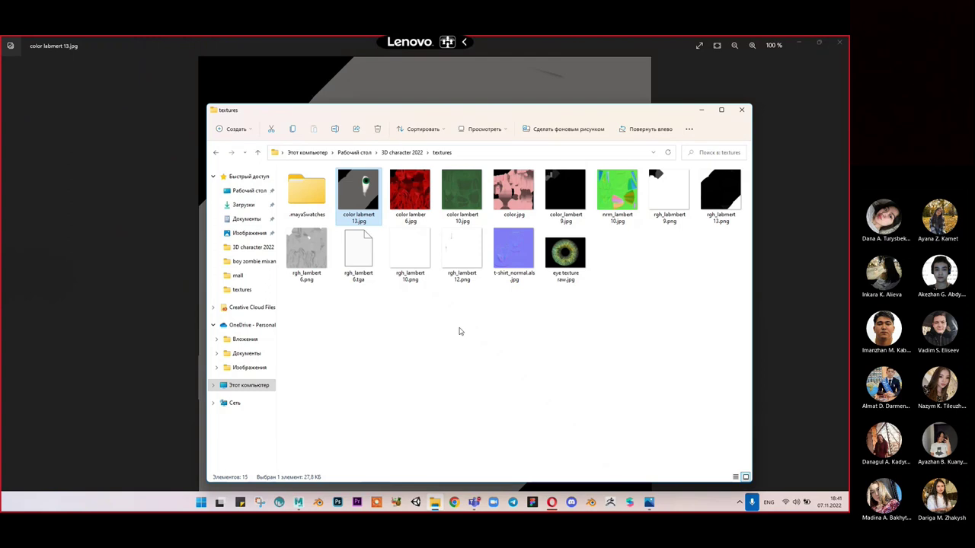
click(434, 502)
click(338, 502)
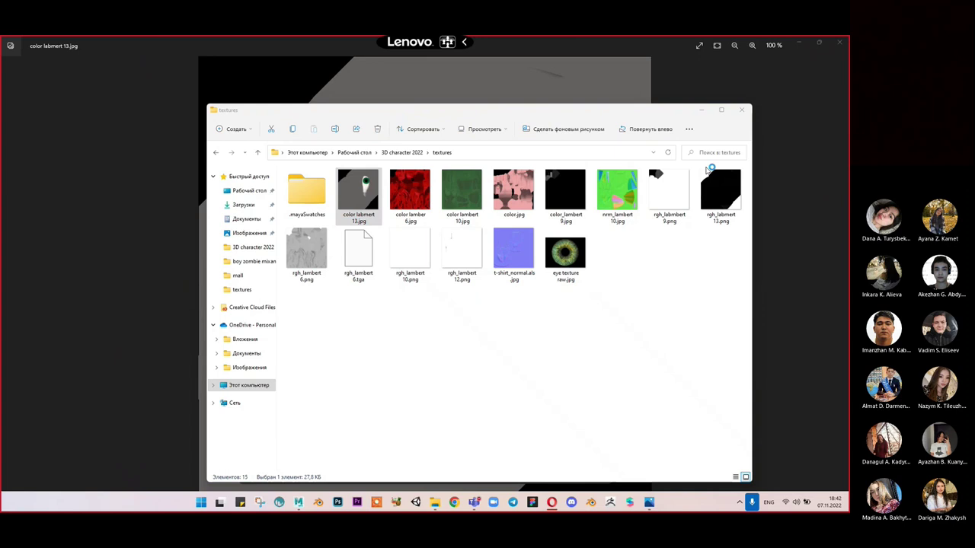
Step: Look through the exported texture images, examine the face and body areas of color.jpg up close, and close the image viewer
click(819, 271)
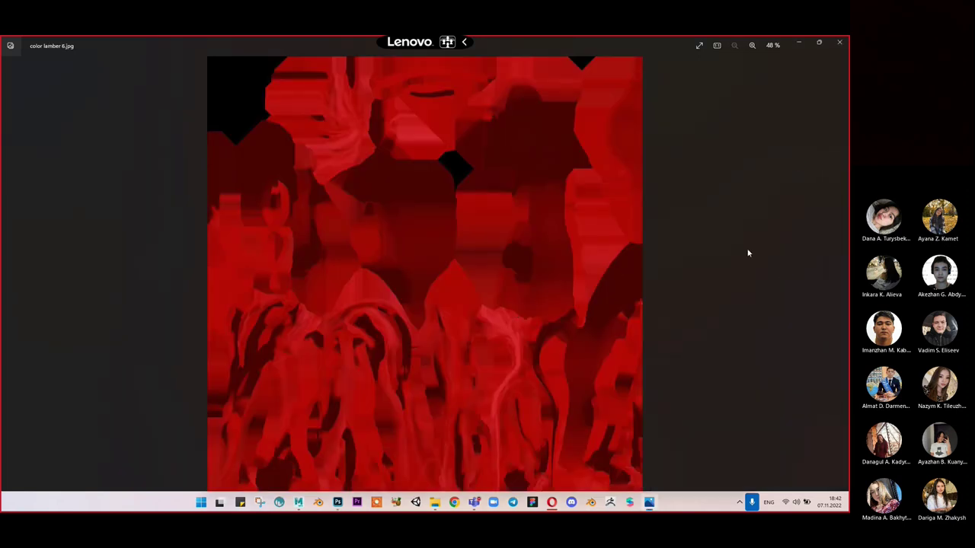
key(Right)
key(Right)
key(Right)
key(Left)
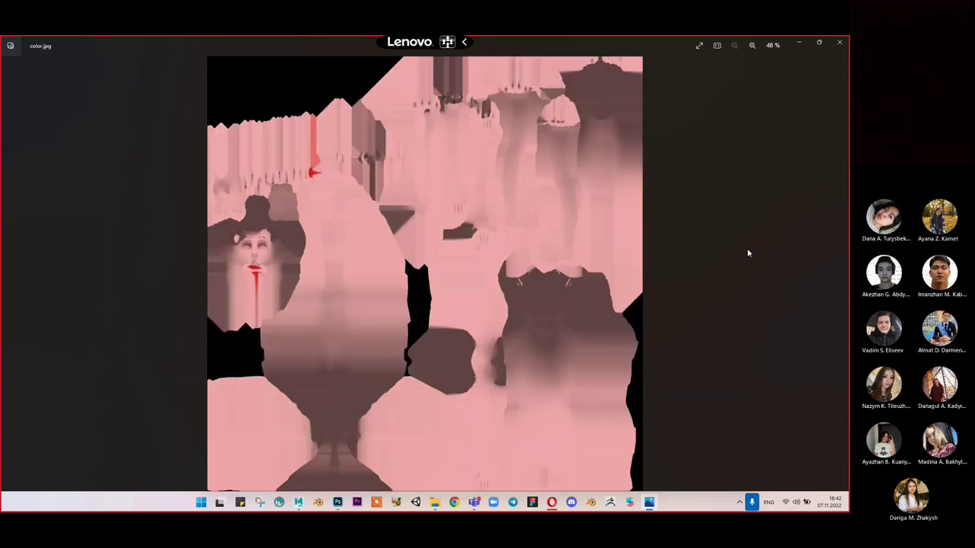
key(Right)
key(Left)
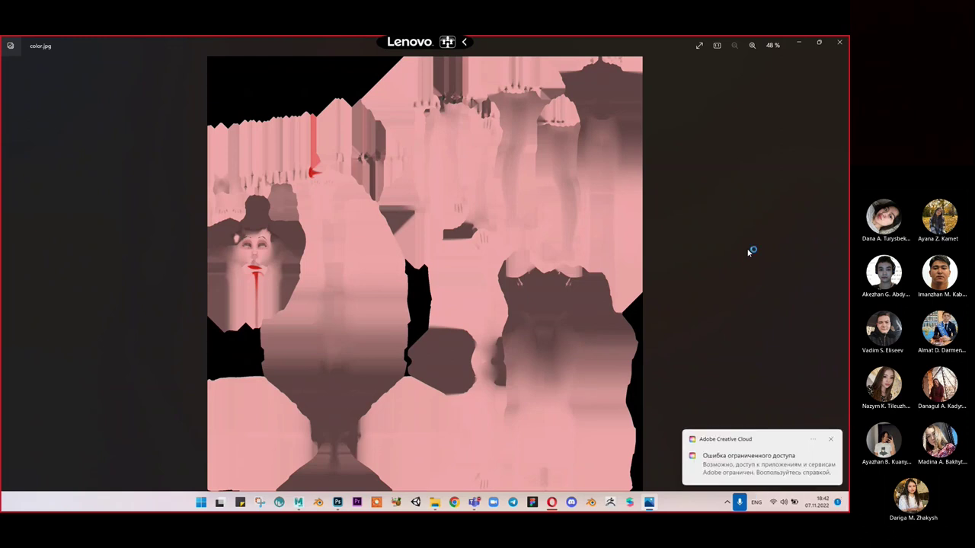
scroll(383, 237, up, 4)
scroll(383, 239, up, 8)
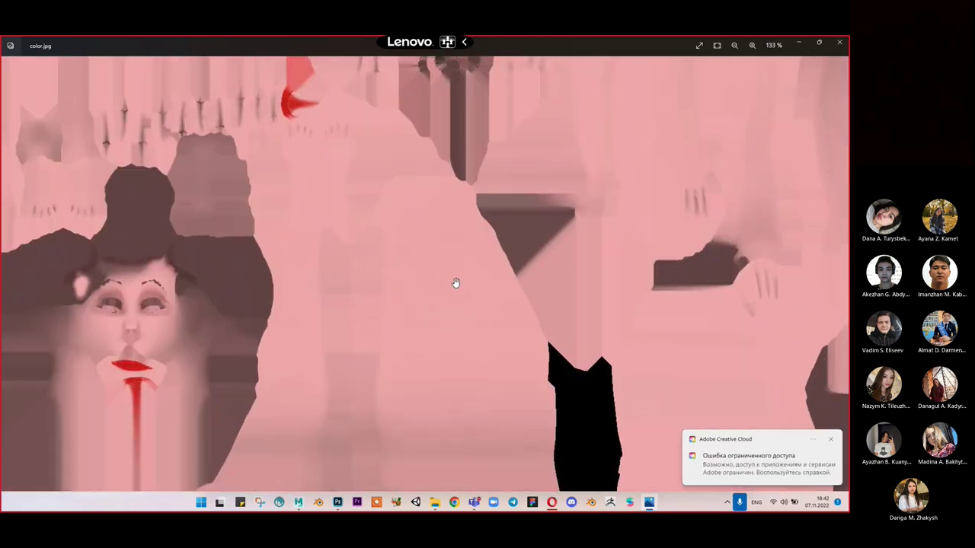
scroll(256, 274, up, 5)
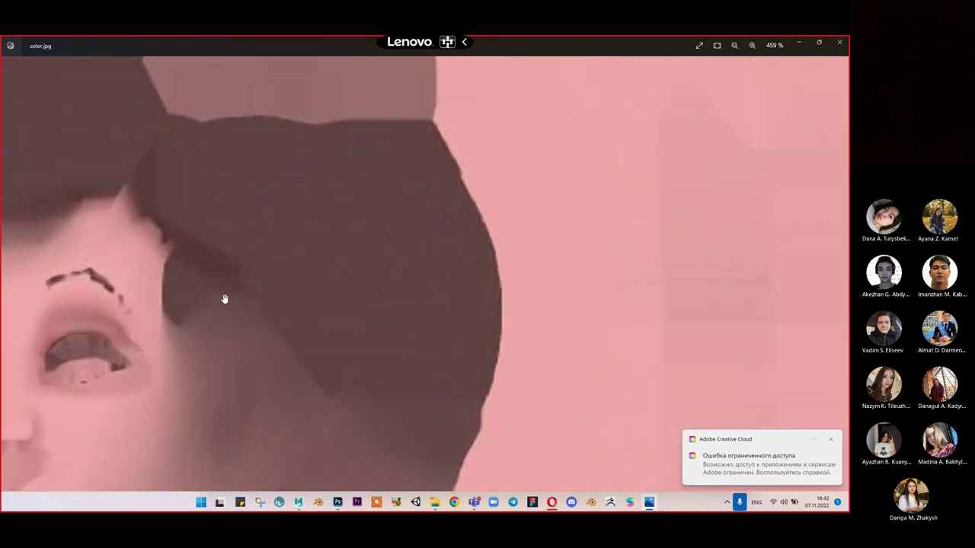
scroll(303, 247, up, 2)
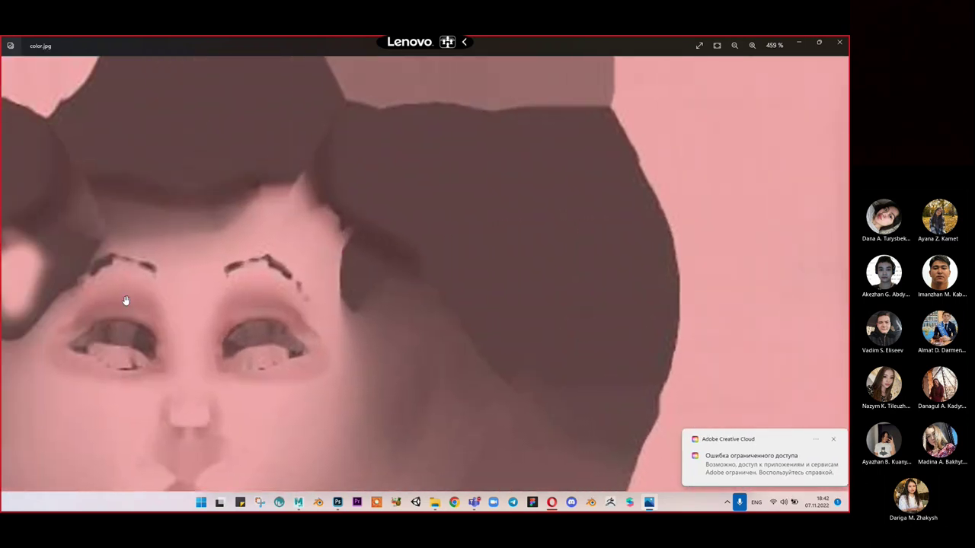
scroll(124, 300, up, 5)
scroll(333, 300, down, 20)
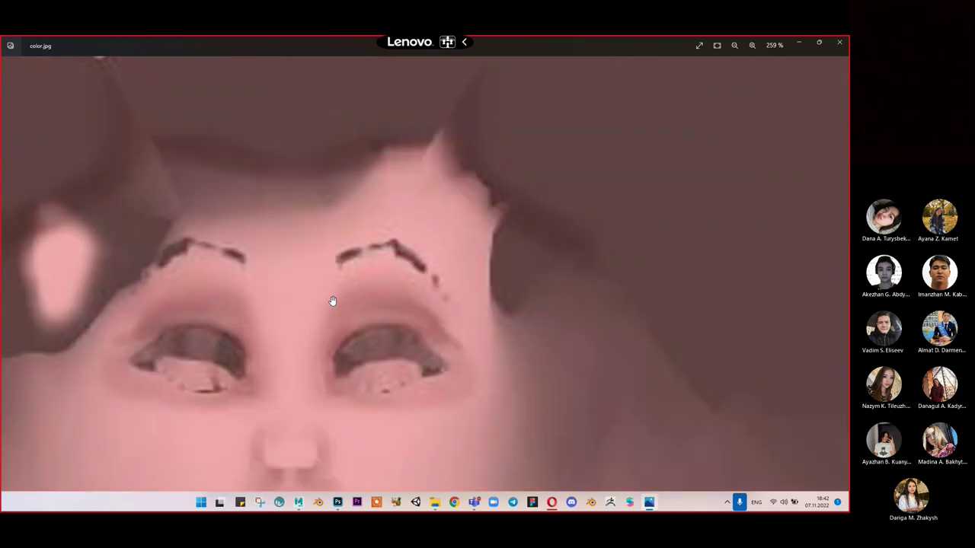
scroll(332, 300, down, 3)
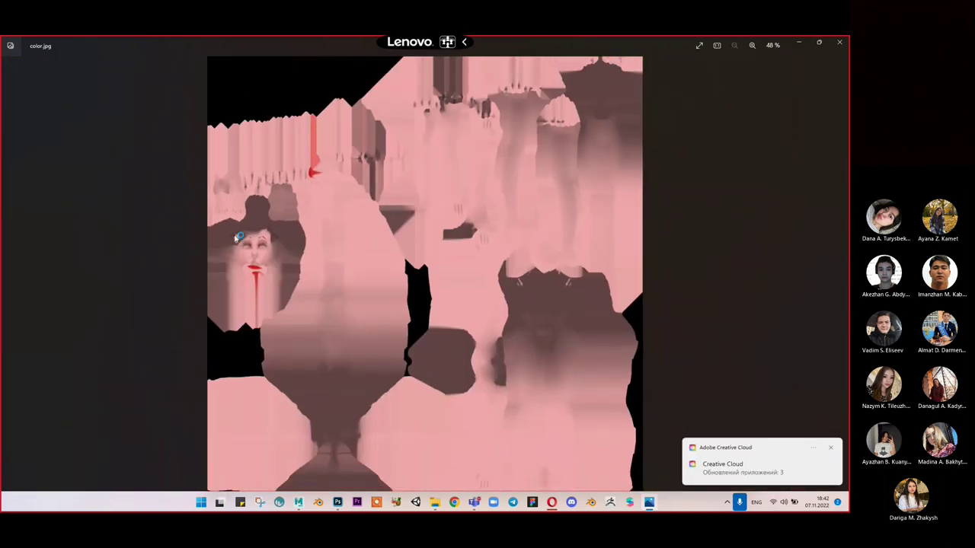
scroll(245, 297, up, 3)
scroll(245, 301, up, 5)
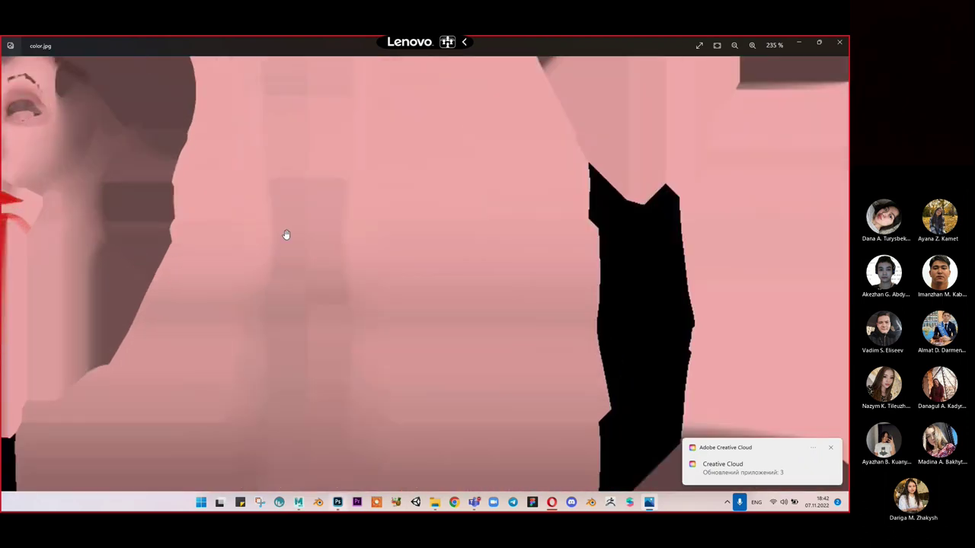
click(839, 42)
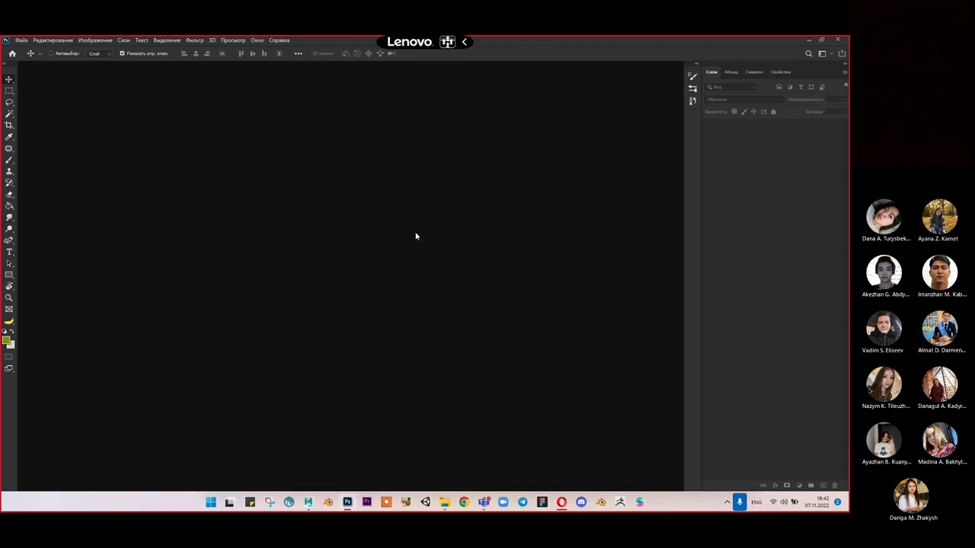
Step: Open color labmert 13.jpg from the textures folder in Photoshop, leaving its colour profile unmanaged
click(23, 42)
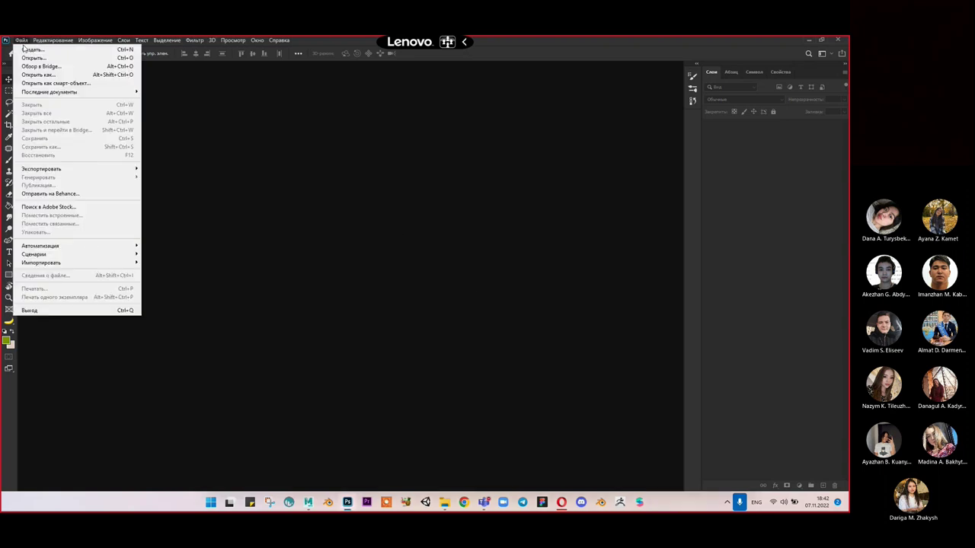
click(333, 161)
click(444, 502)
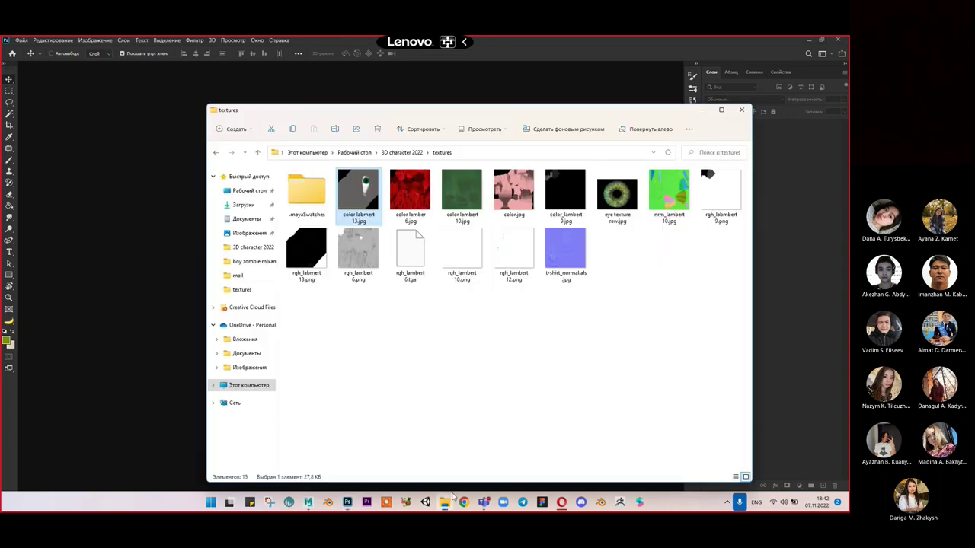
drag(373, 213, 287, 246)
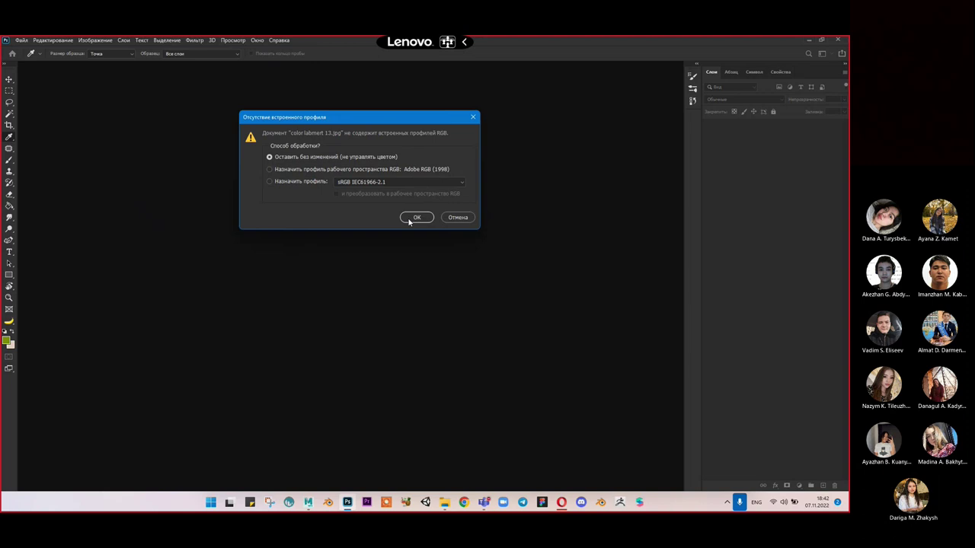
click(416, 218)
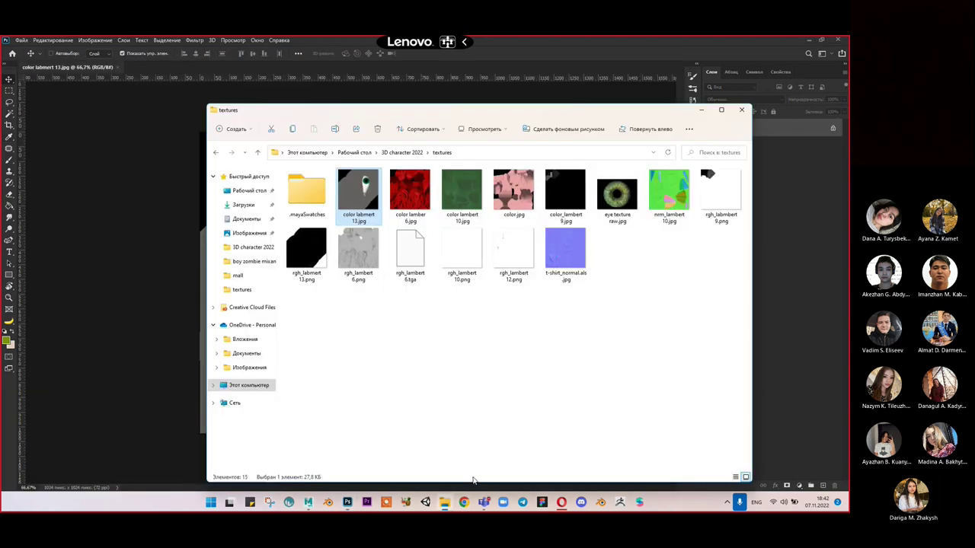
Step: Place eye texture raw.jpg from the textures folder as a new layer over the eye texture at its default size
click(444, 501)
click(623, 195)
drag(626, 195, 241, 220)
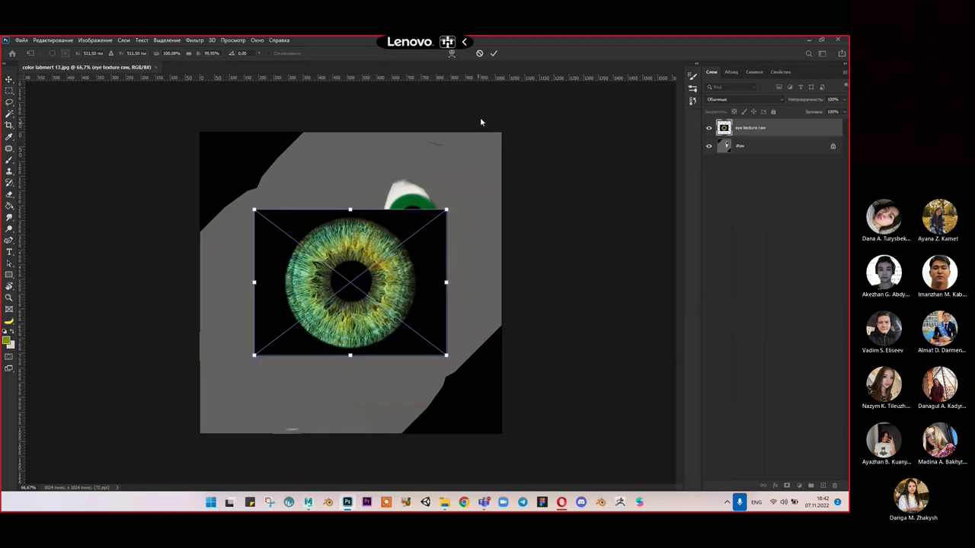
click(494, 53)
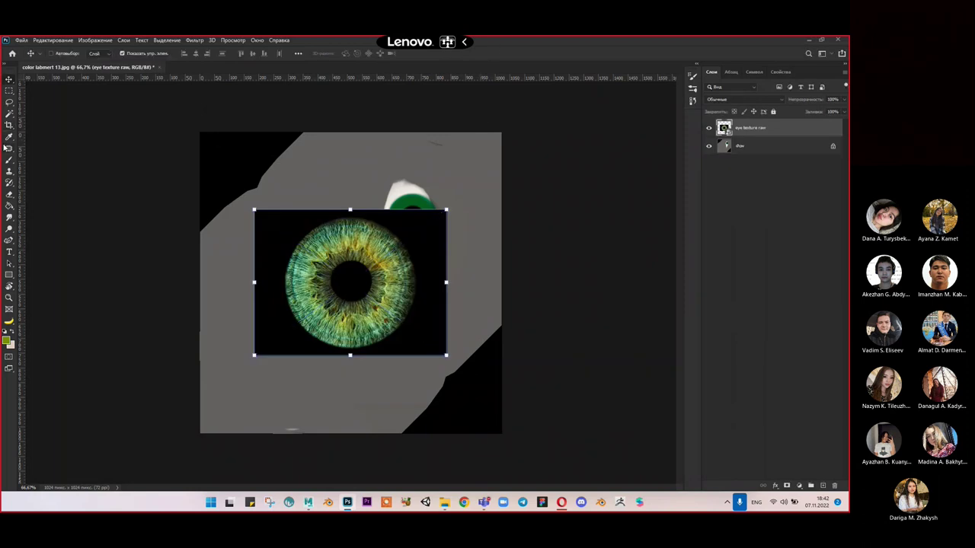
Step: Try to remove the black background and the pupil from the iris layer with the Magic Eraser at tolerance 10
click(9, 195)
click(38, 213)
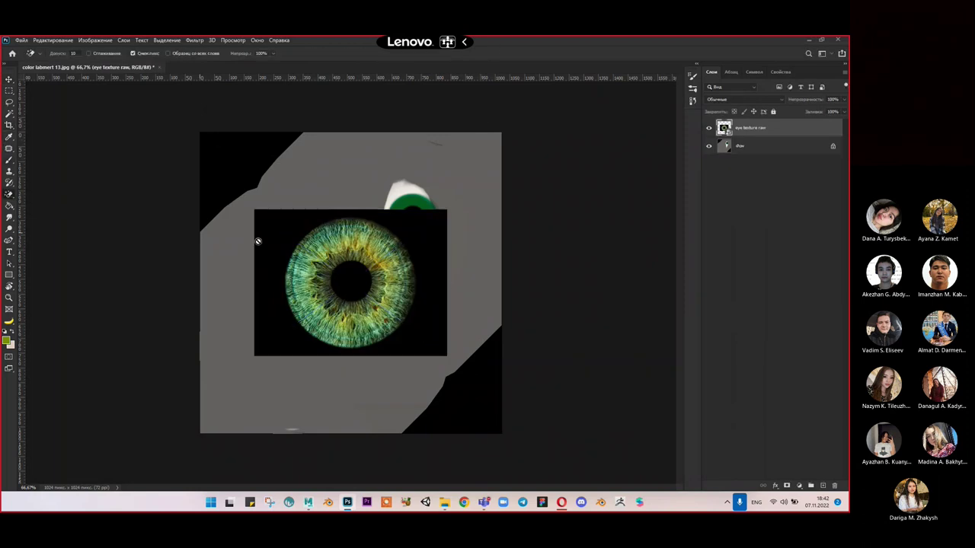
click(279, 237)
click(402, 214)
click(416, 238)
click(355, 276)
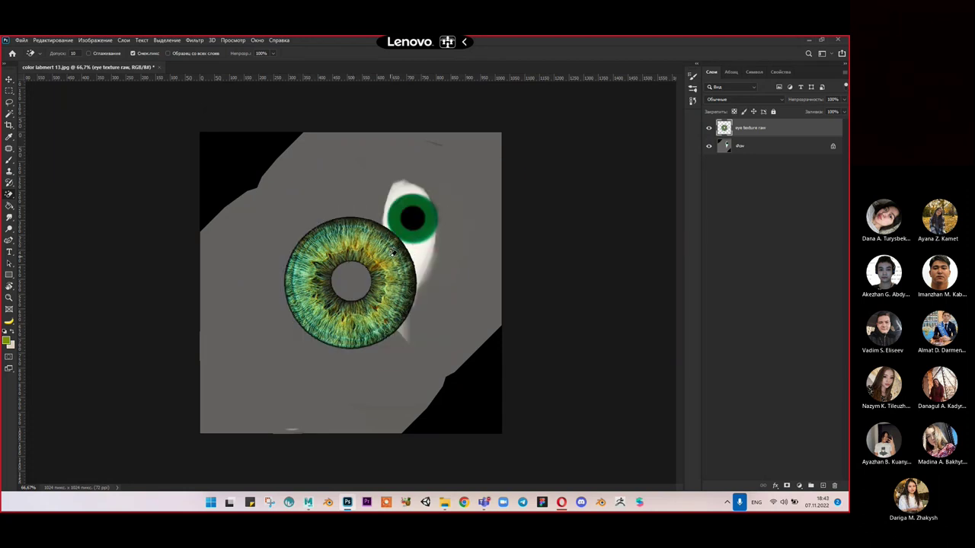
Step: Inspect the cut edges of the iris up close and undo the erasing of the pupil
alt+scroll(385, 244, up, 5)
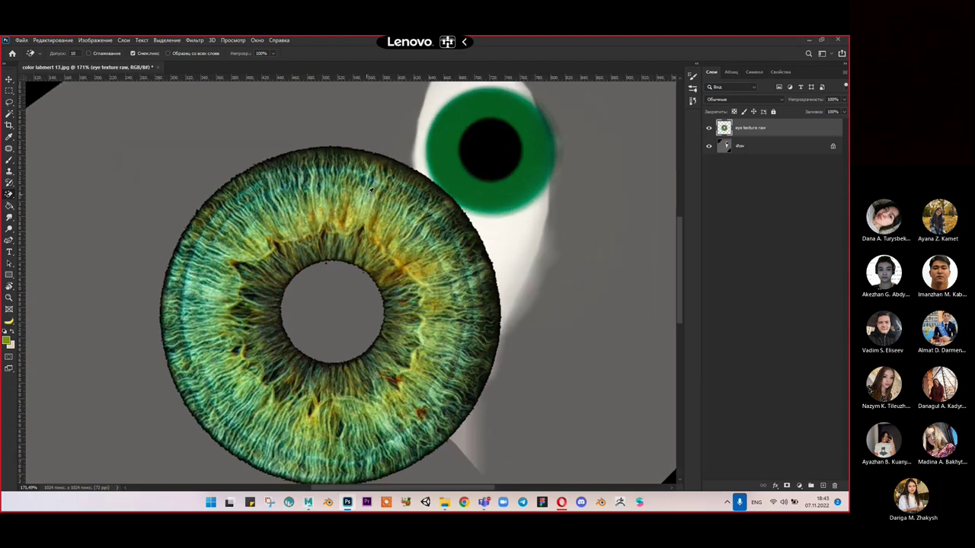
alt+scroll(368, 191, down, 3)
alt+scroll(343, 183, up, 2)
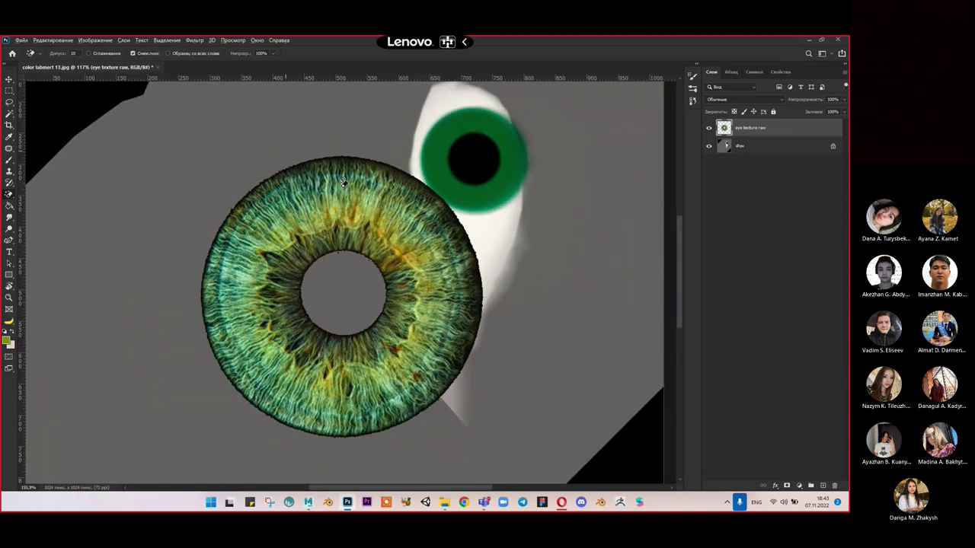
alt+scroll(343, 183, up, 2)
key(ctrl+z)
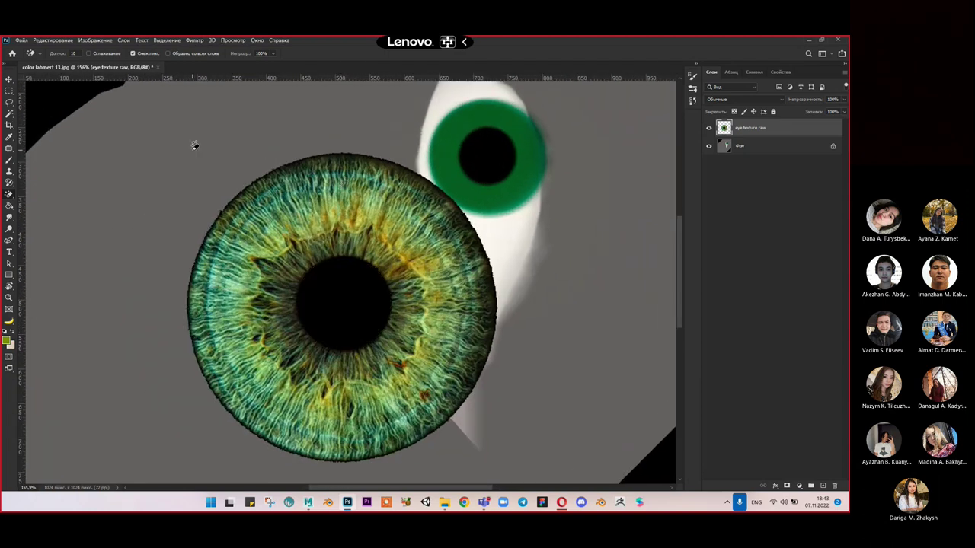
Step: Raise the Magic Eraser tolerance, undo the earlier erasures, and erase the iris layer's black background and pupil again
drag(57, 54, 91, 53)
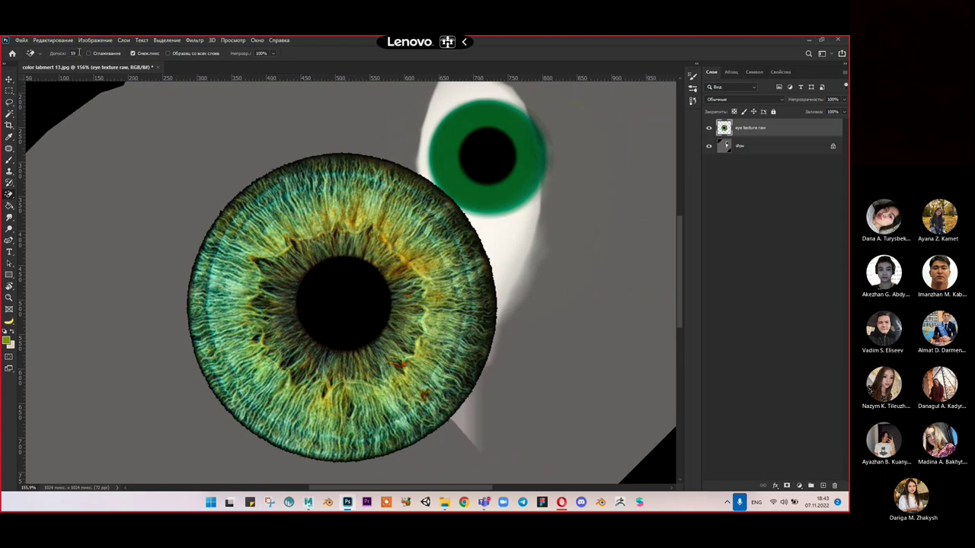
click(353, 297)
key(ctrl+z)
key(ctrl+z)
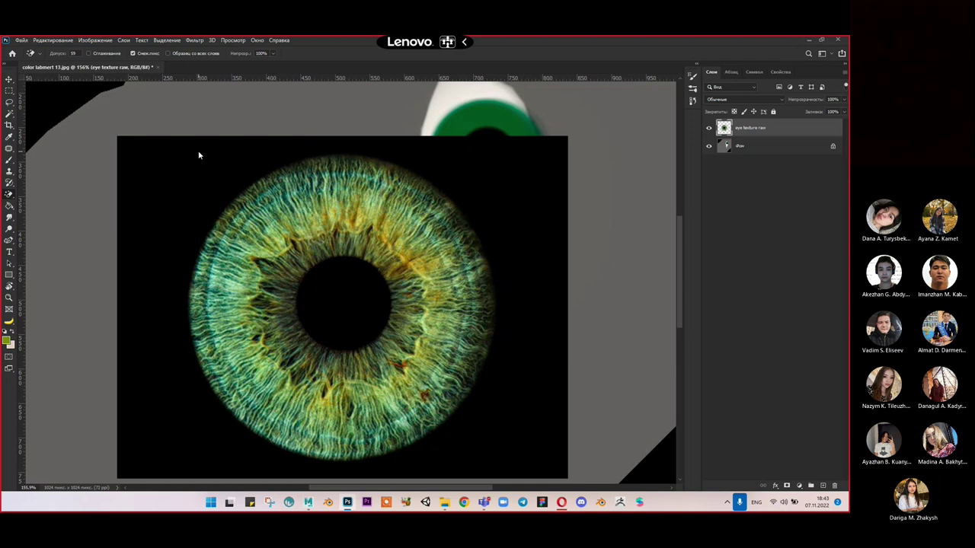
click(203, 141)
click(380, 301)
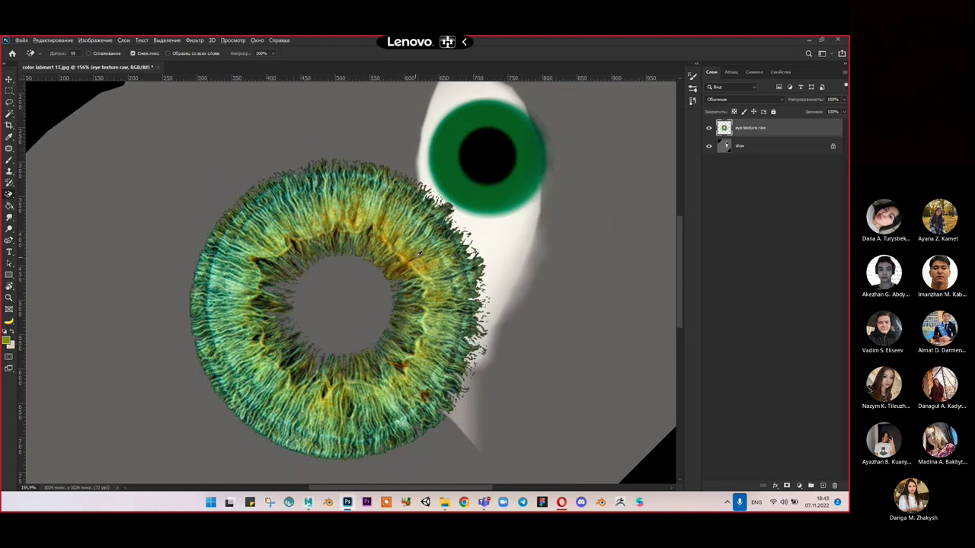
Step: Scale the iris layer down to the size of the painted green iris and align it over the pupil
alt+scroll(418, 255, down, 2)
key(v)
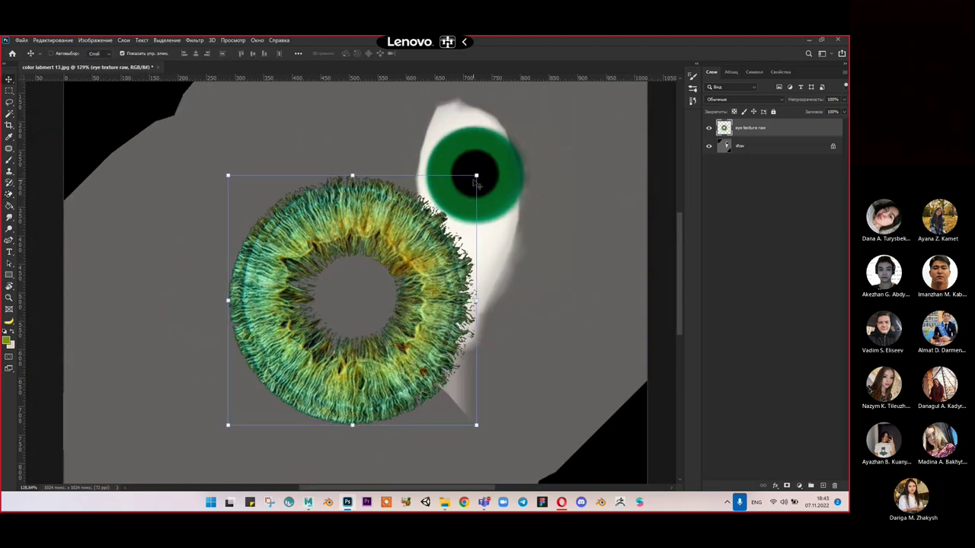
drag(476, 176, 476, 153)
alt+scroll(549, 126, up, 2)
alt+scroll(549, 130, up, 3)
drag(424, 209, 443, 191)
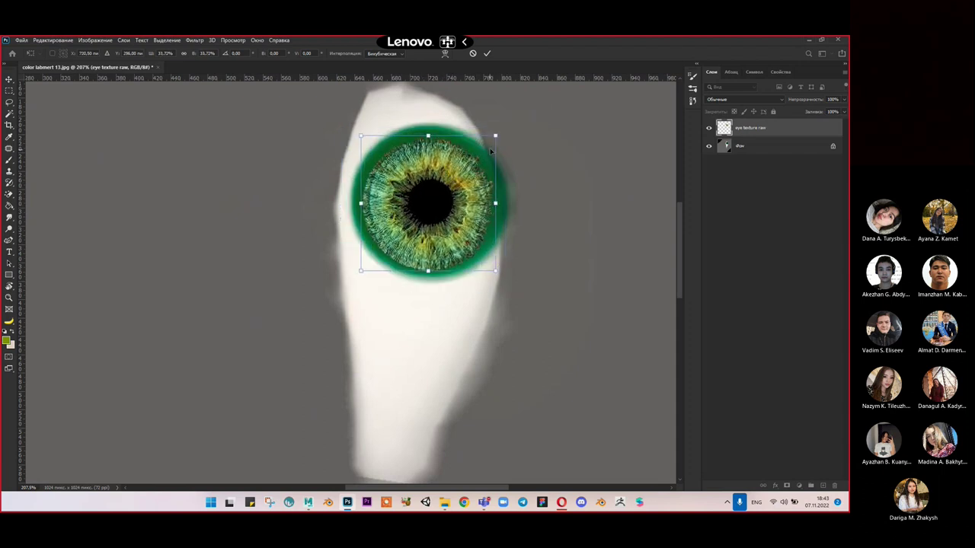
drag(497, 132, 503, 127)
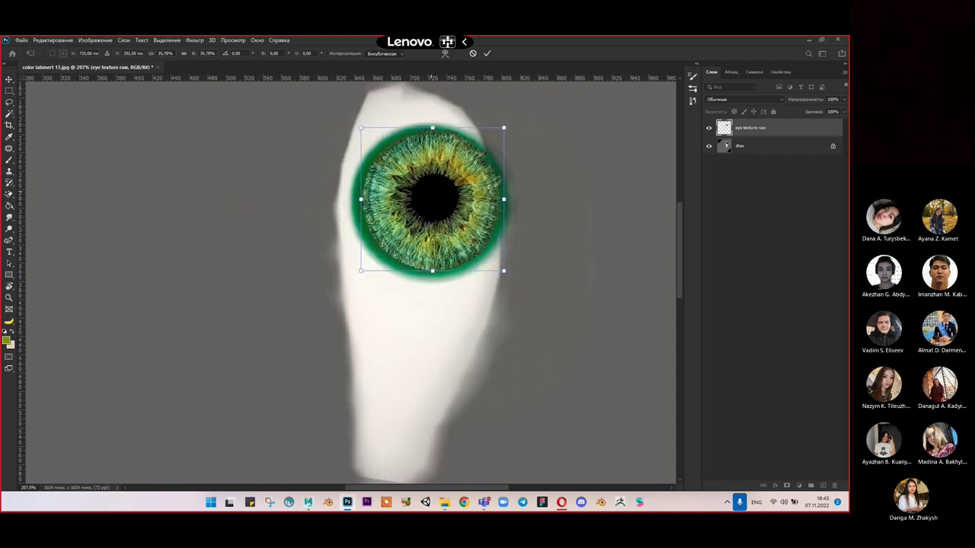
drag(359, 271, 354, 278)
click(487, 53)
Step: Lower the opacity of the eye texture raw layer to 48% so it blends with the painted iris
drag(808, 104, 800, 101)
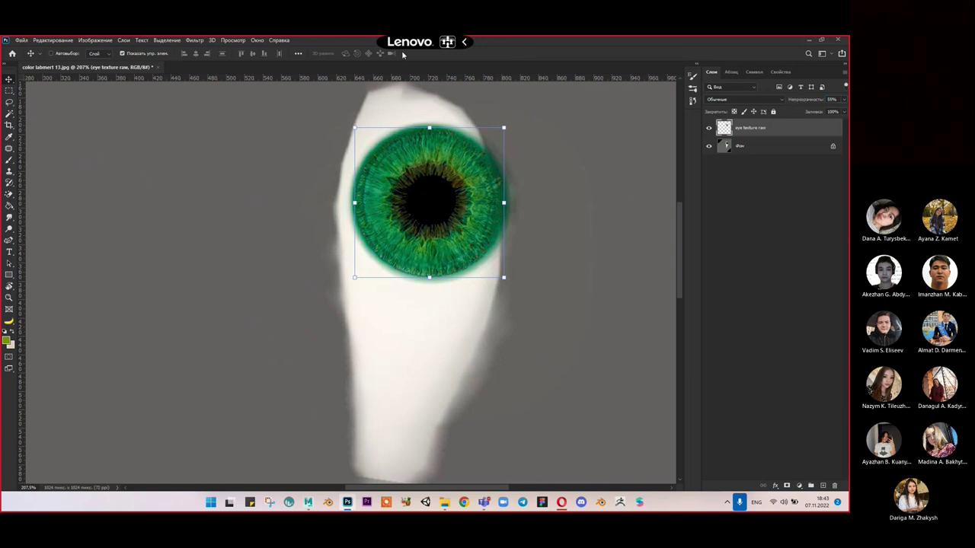
alt+scroll(446, 228, up, 1)
alt+scroll(354, 181, up, 1)
alt+scroll(354, 180, up, 2)
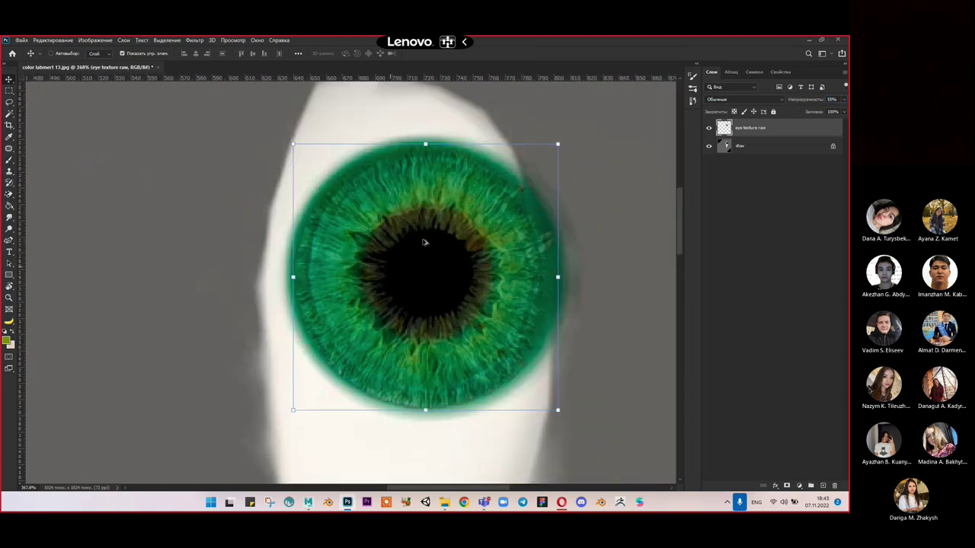
alt+scroll(426, 285, down, 10)
alt+scroll(464, 311, up, 2)
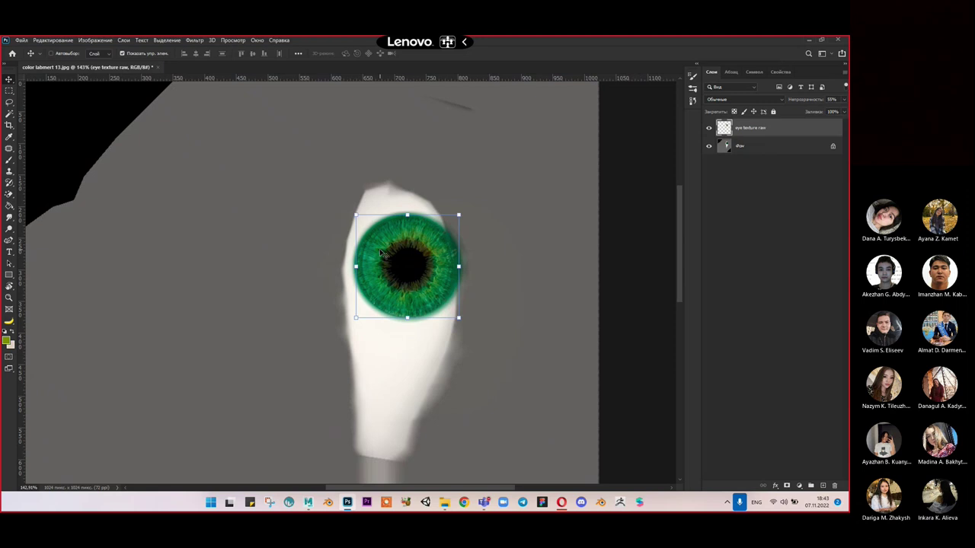
drag(817, 100, 811, 100)
Step: Save the composite on the computer as a JPEG, replacing color labmert 13.jpg in the textures folder at quality 12
key(ctrl)
key(ctrl+s)
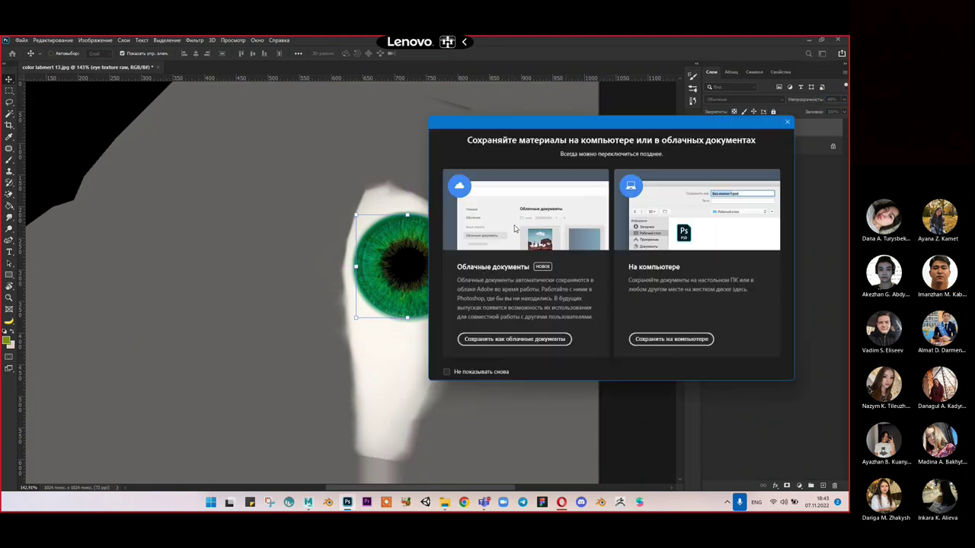
click(674, 336)
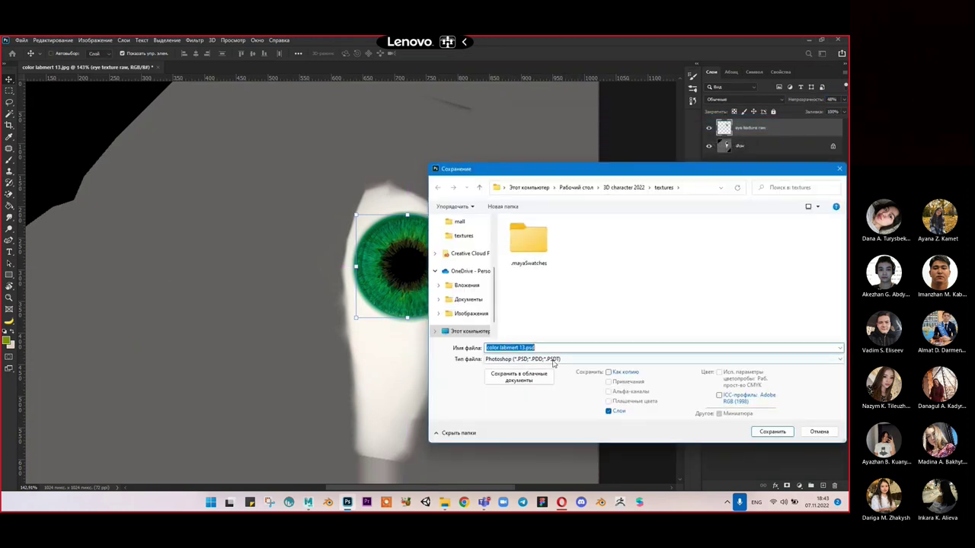
click(550, 359)
click(518, 427)
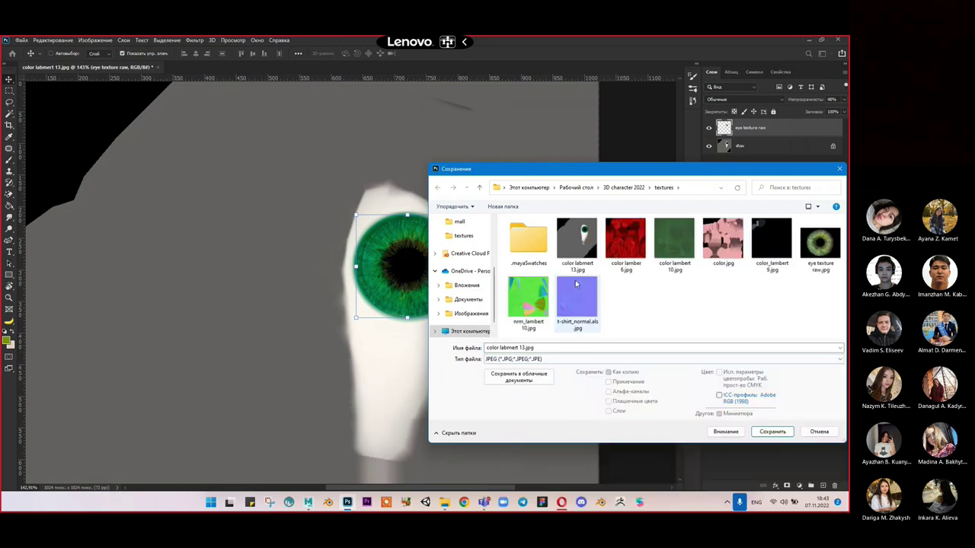
click(771, 432)
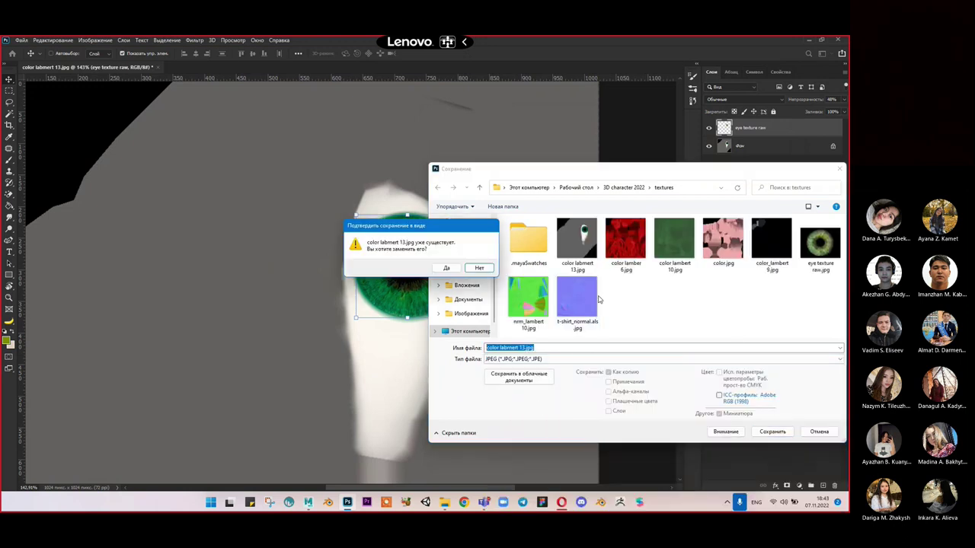
click(446, 268)
click(433, 126)
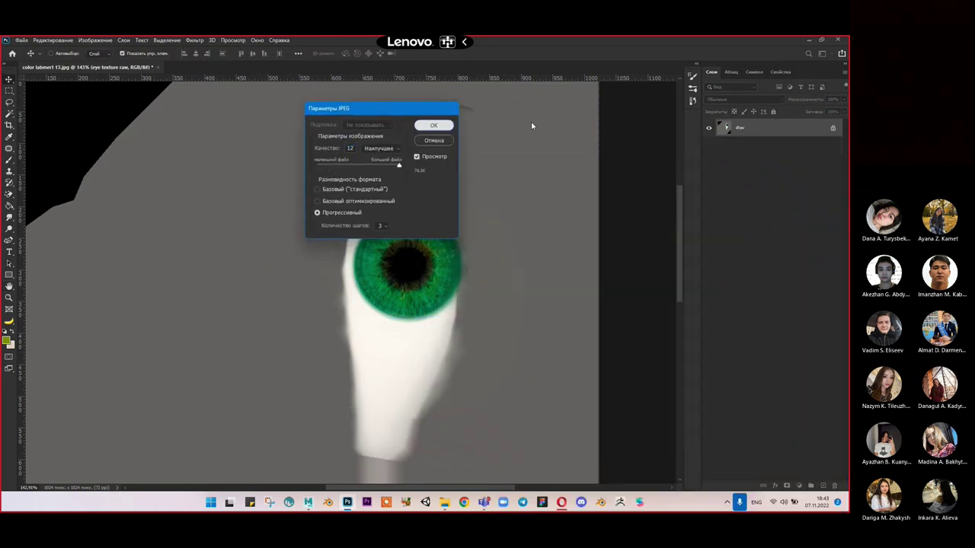
Step: Switch to Maya, select the character's eye and open the texture connected to the Color of its phongE1 material
click(808, 39)
click(700, 110)
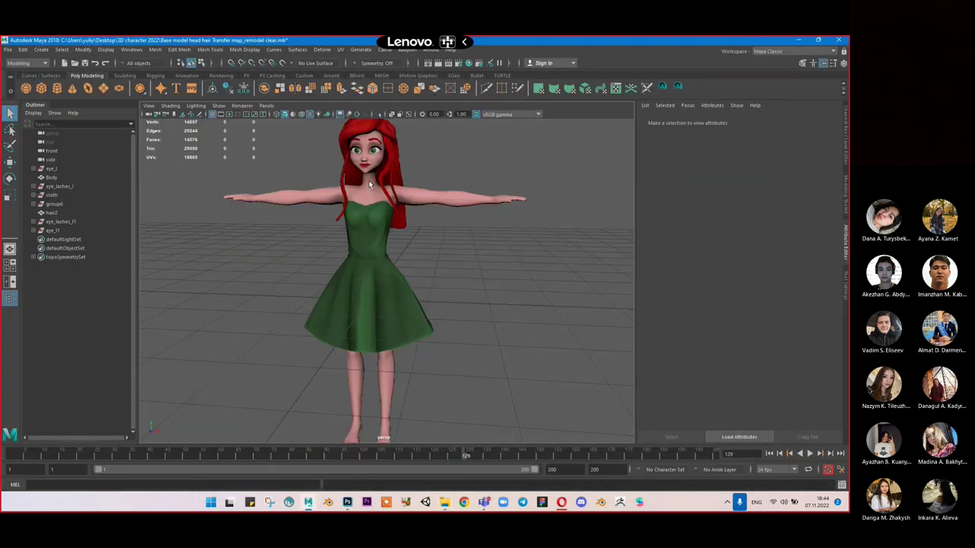
click(375, 150)
alt+drag(381, 205, 426, 218)
alt+middle_drag(396, 164, 383, 270)
scroll(383, 269, up, 8)
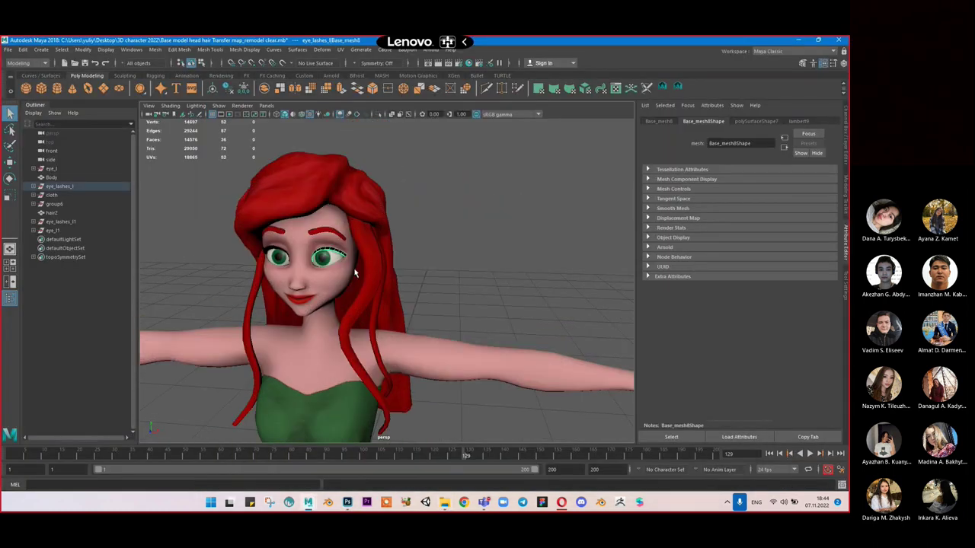
click(270, 241)
click(733, 121)
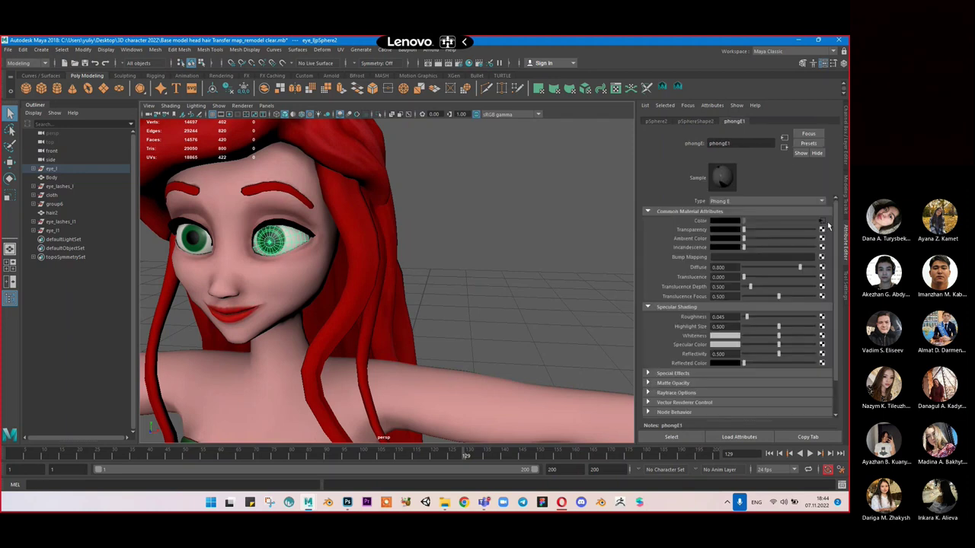
click(822, 223)
Step: Deselect the eye and examine the updated iris texture on the face from close up and farther away
click(427, 217)
alt+drag(413, 216, 439, 226)
scroll(444, 231, up, 3)
alt+right_drag(444, 231, 471, 249)
alt+drag(471, 249, 506, 344)
scroll(435, 254, down, 8)
scroll(448, 261, up, 2)
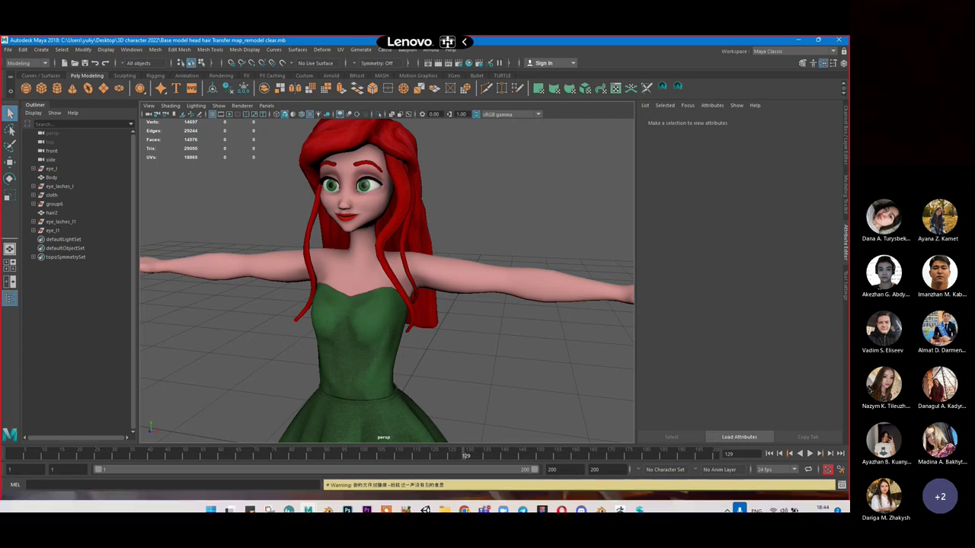
Step: Look over the character's texture files in the textures folder and close the folder window
click(444, 502)
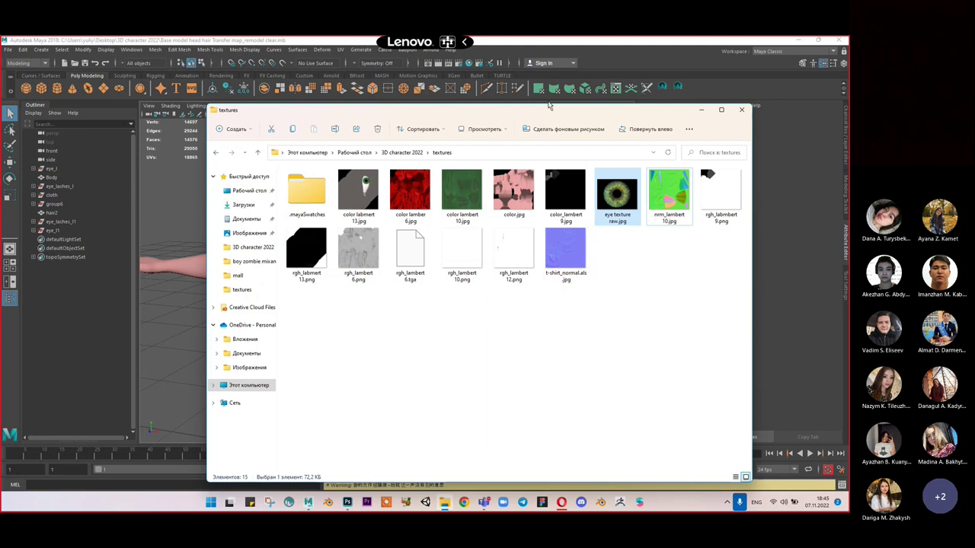
drag(537, 116, 389, 104)
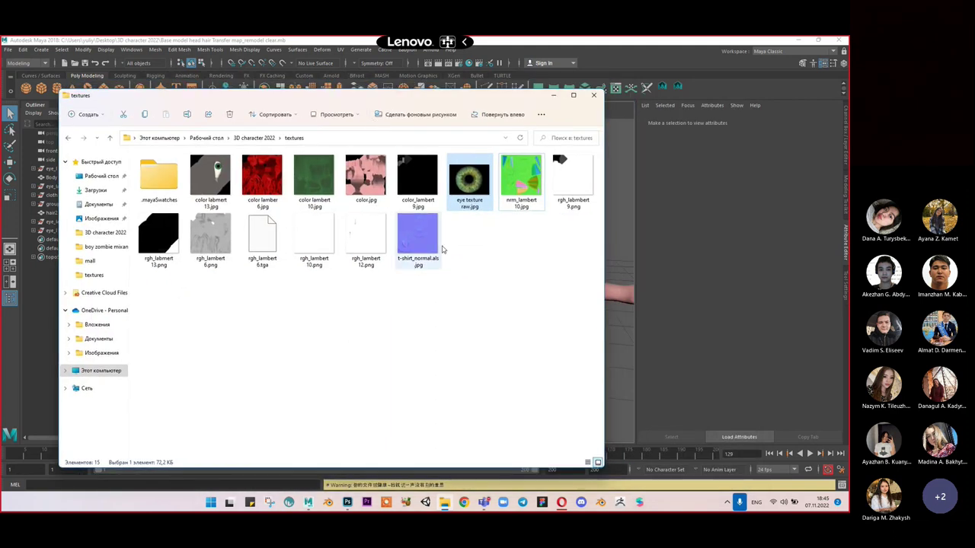
click(593, 95)
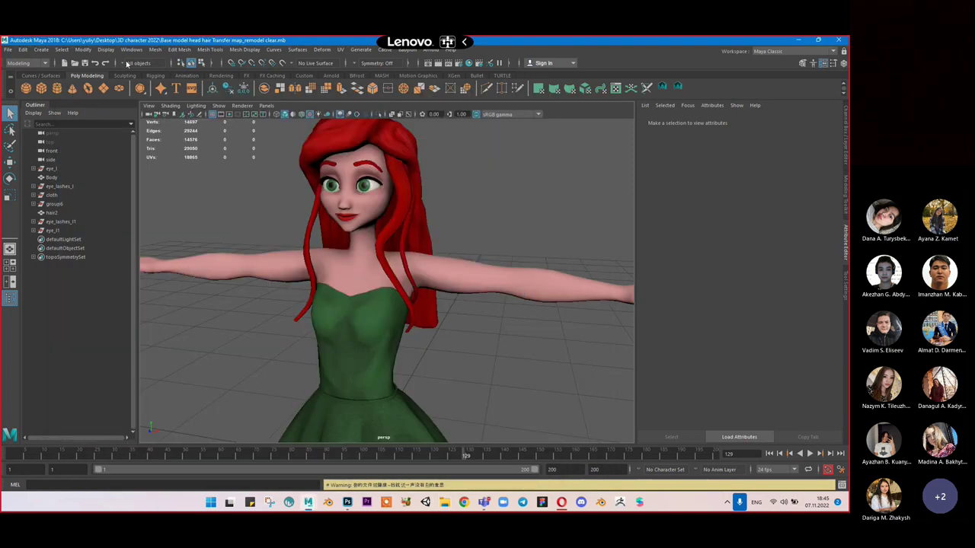
Step: Close Maya and save the changes to the scene Base model head hair Transfer map_remodel clear.mb
scroll(418, 192, down, 5)
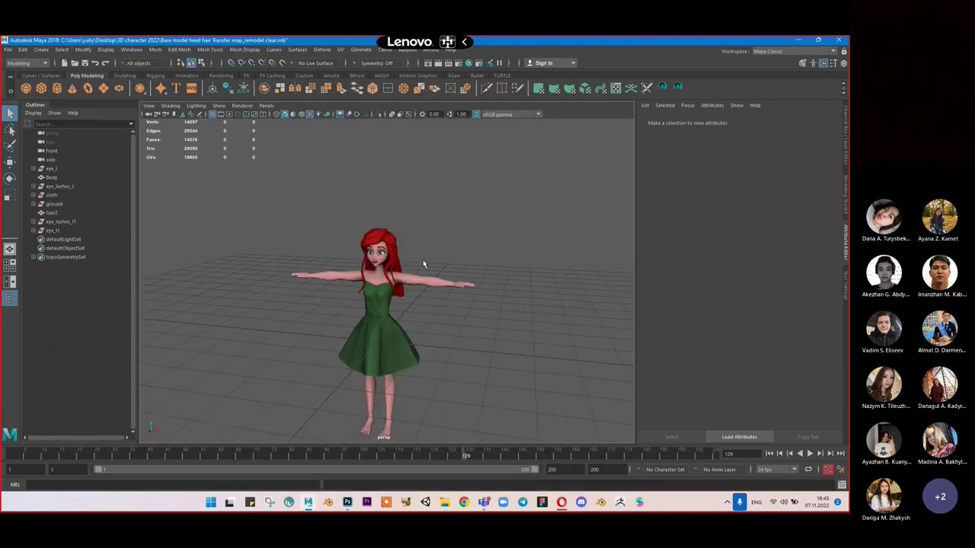
scroll(423, 265, up, 5)
click(841, 40)
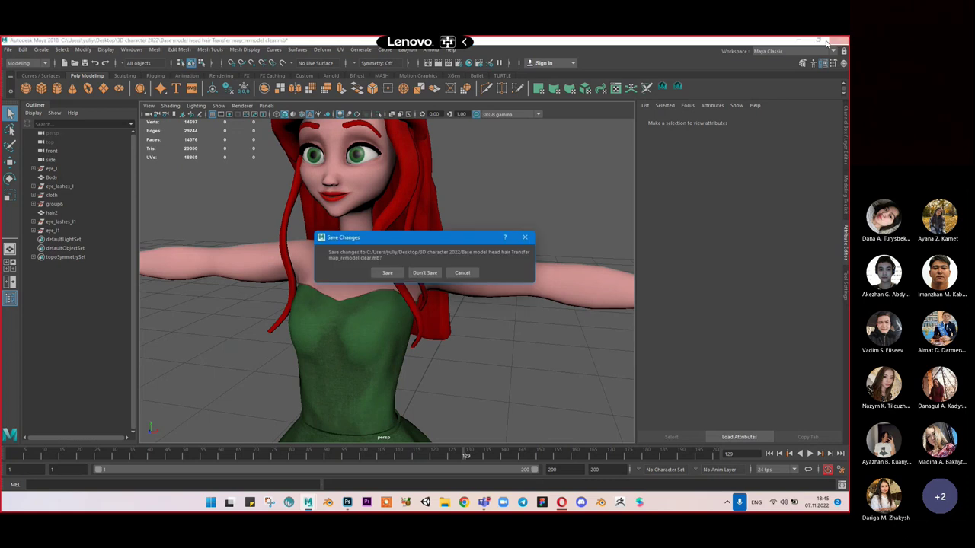
click(402, 273)
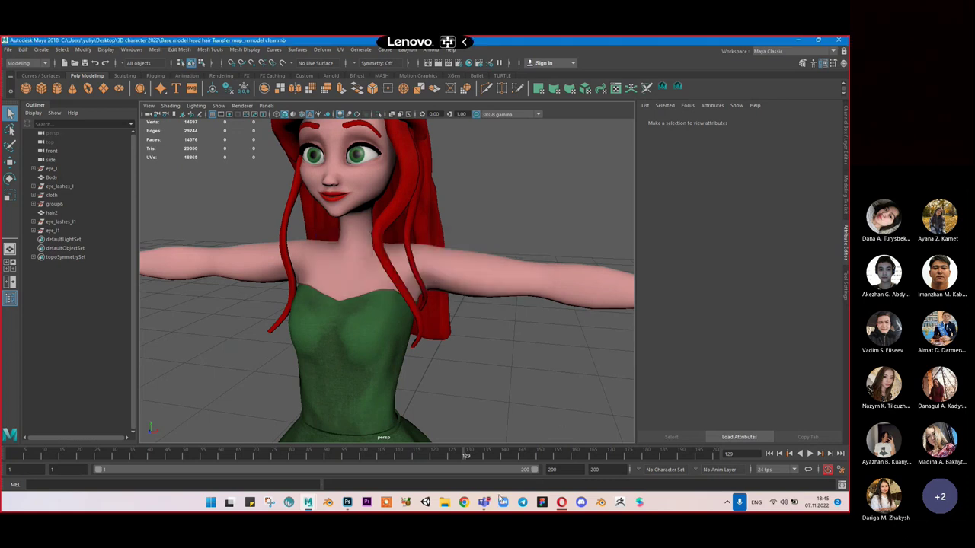
Step: Switch to the Teams meeting and open the additional meeting options that include stopping the recording
click(487, 502)
click(525, 406)
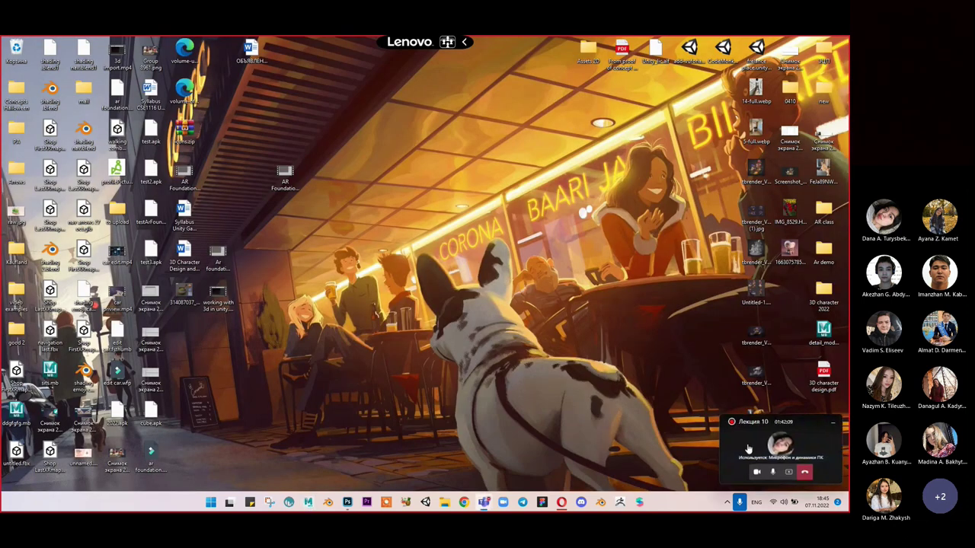
click(747, 445)
click(537, 73)
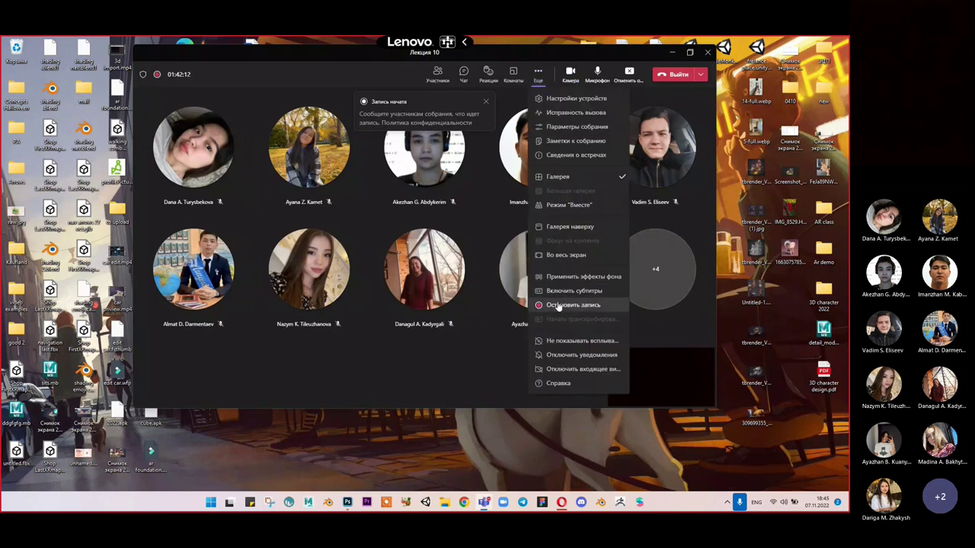